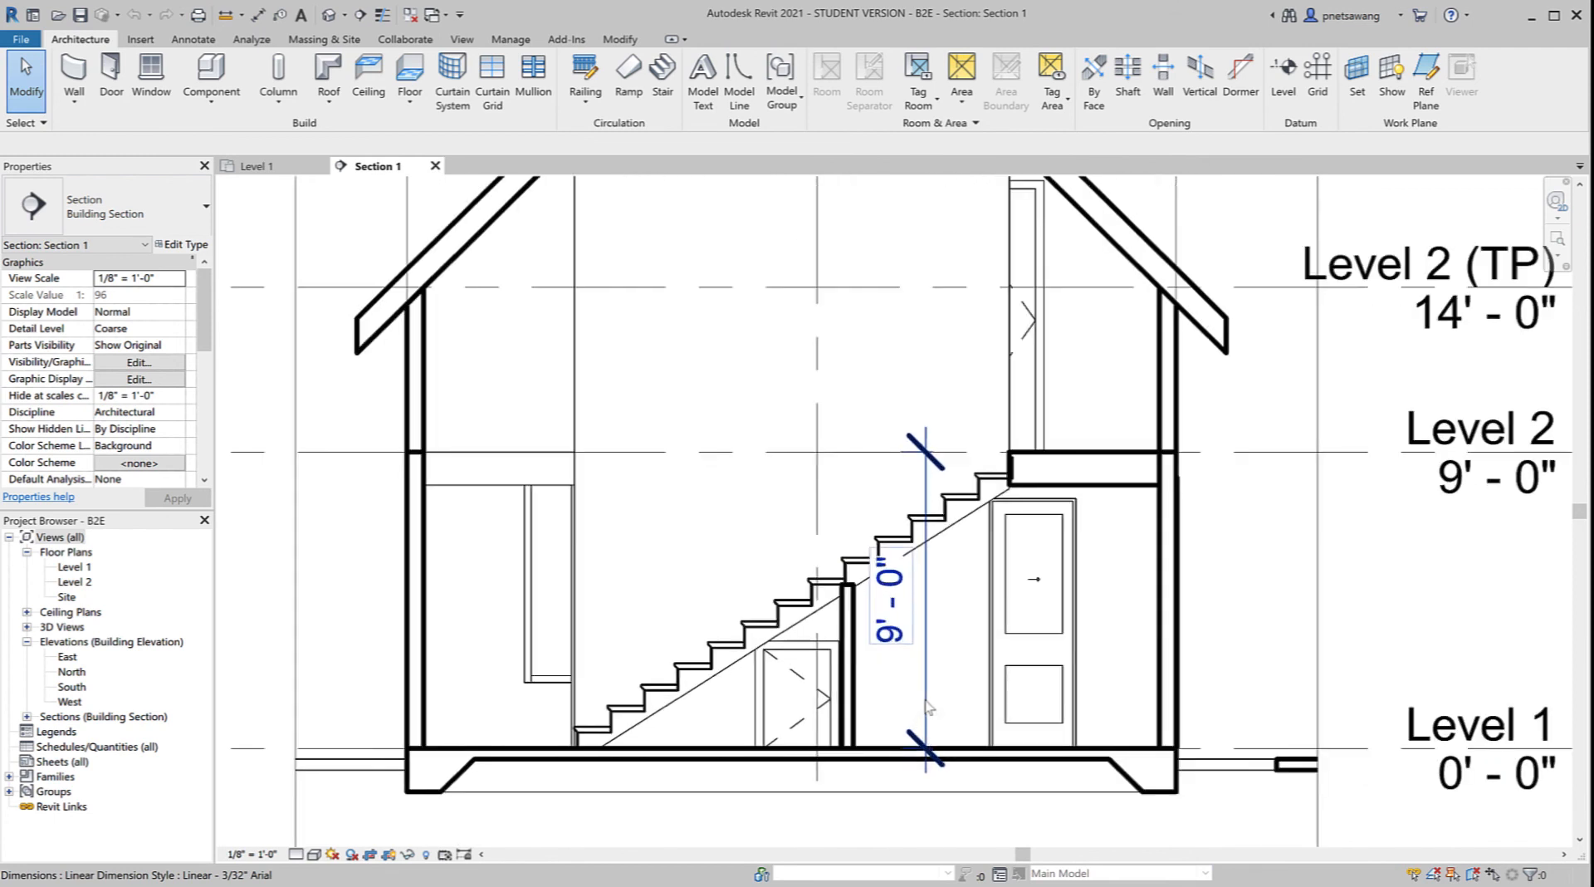
Step: In the Level 1 floor plan, start a new wall at the staircase using the basic wall type Generic - 4"
{"action": "key", "text": "Escape"}
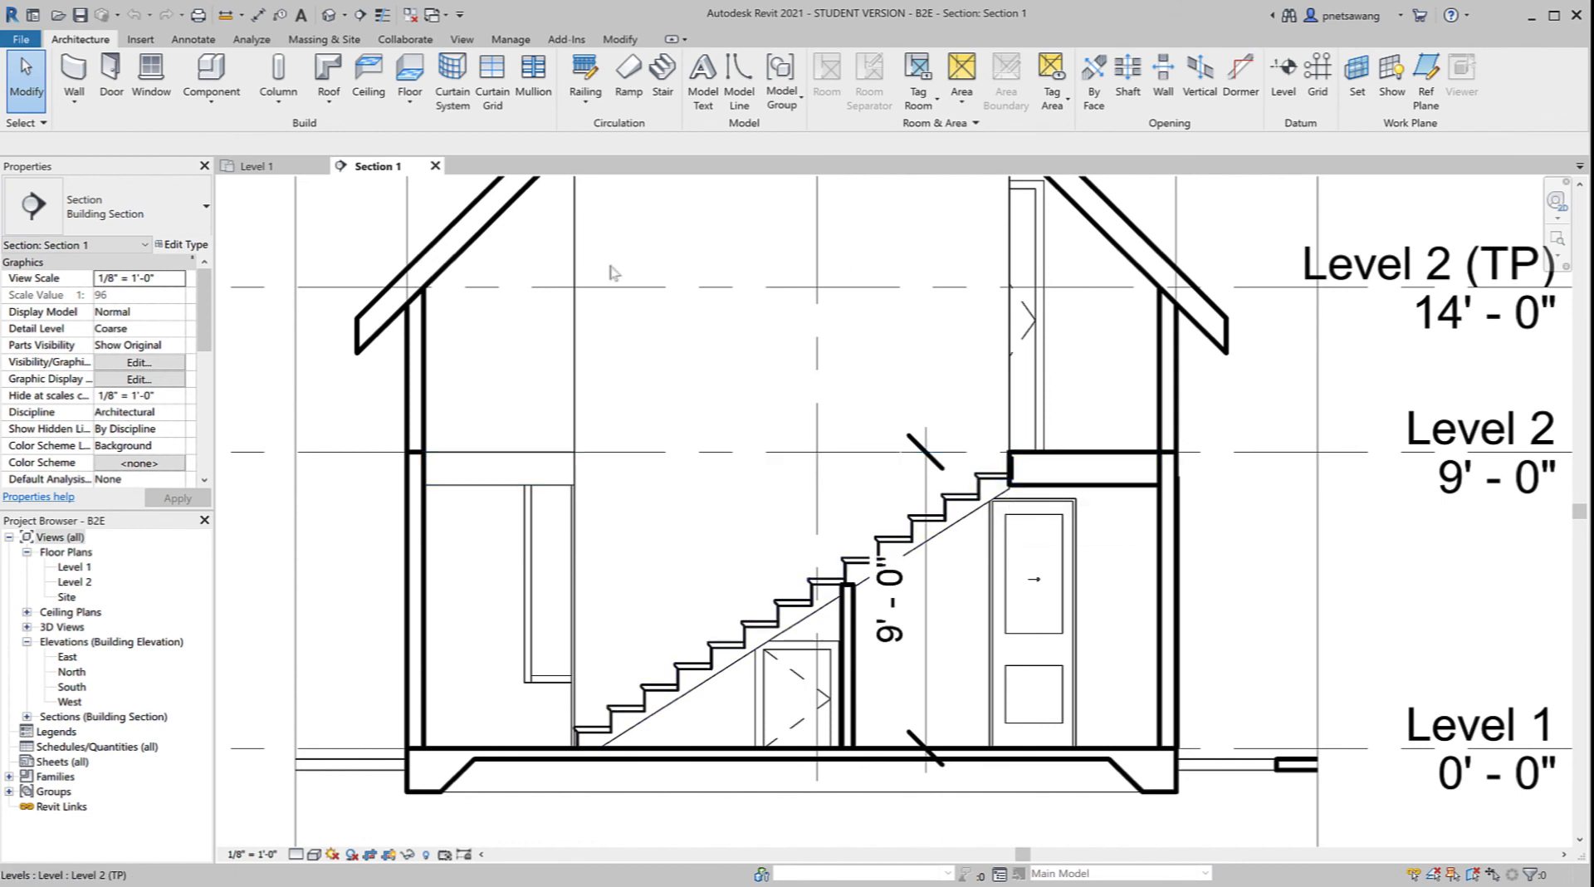
{"action": "left_click", "coordinate": [289, 170]}
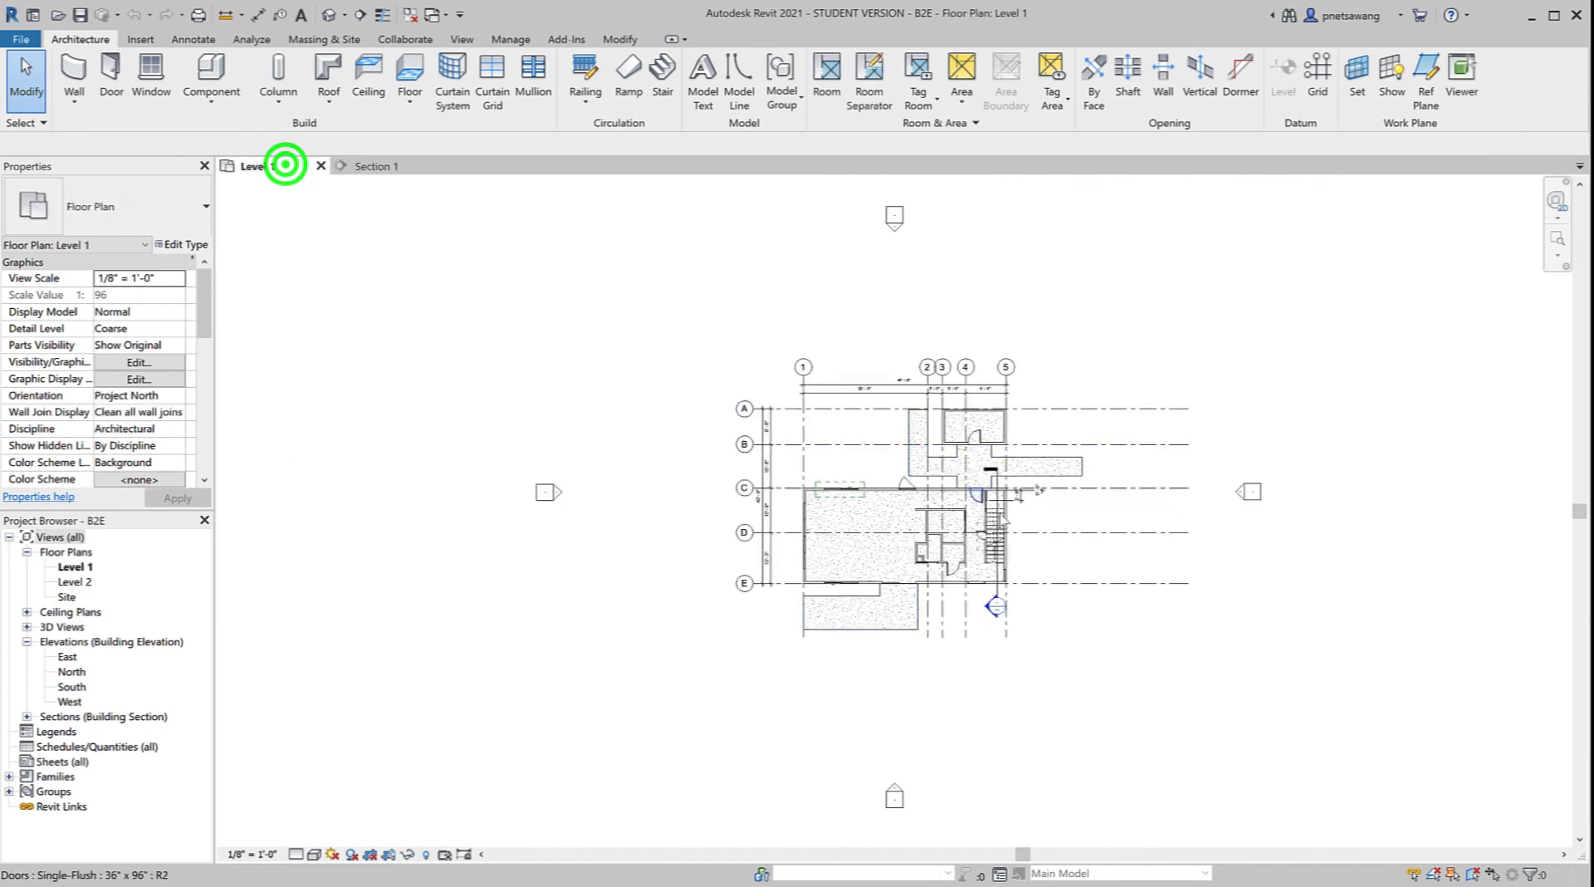
{"action": "scroll", "coordinate": [1021, 541], "scroll_direction": "up", "scroll_amount": 3}
{"action": "scroll", "coordinate": [1021, 541], "scroll_direction": "up", "scroll_amount": 6}
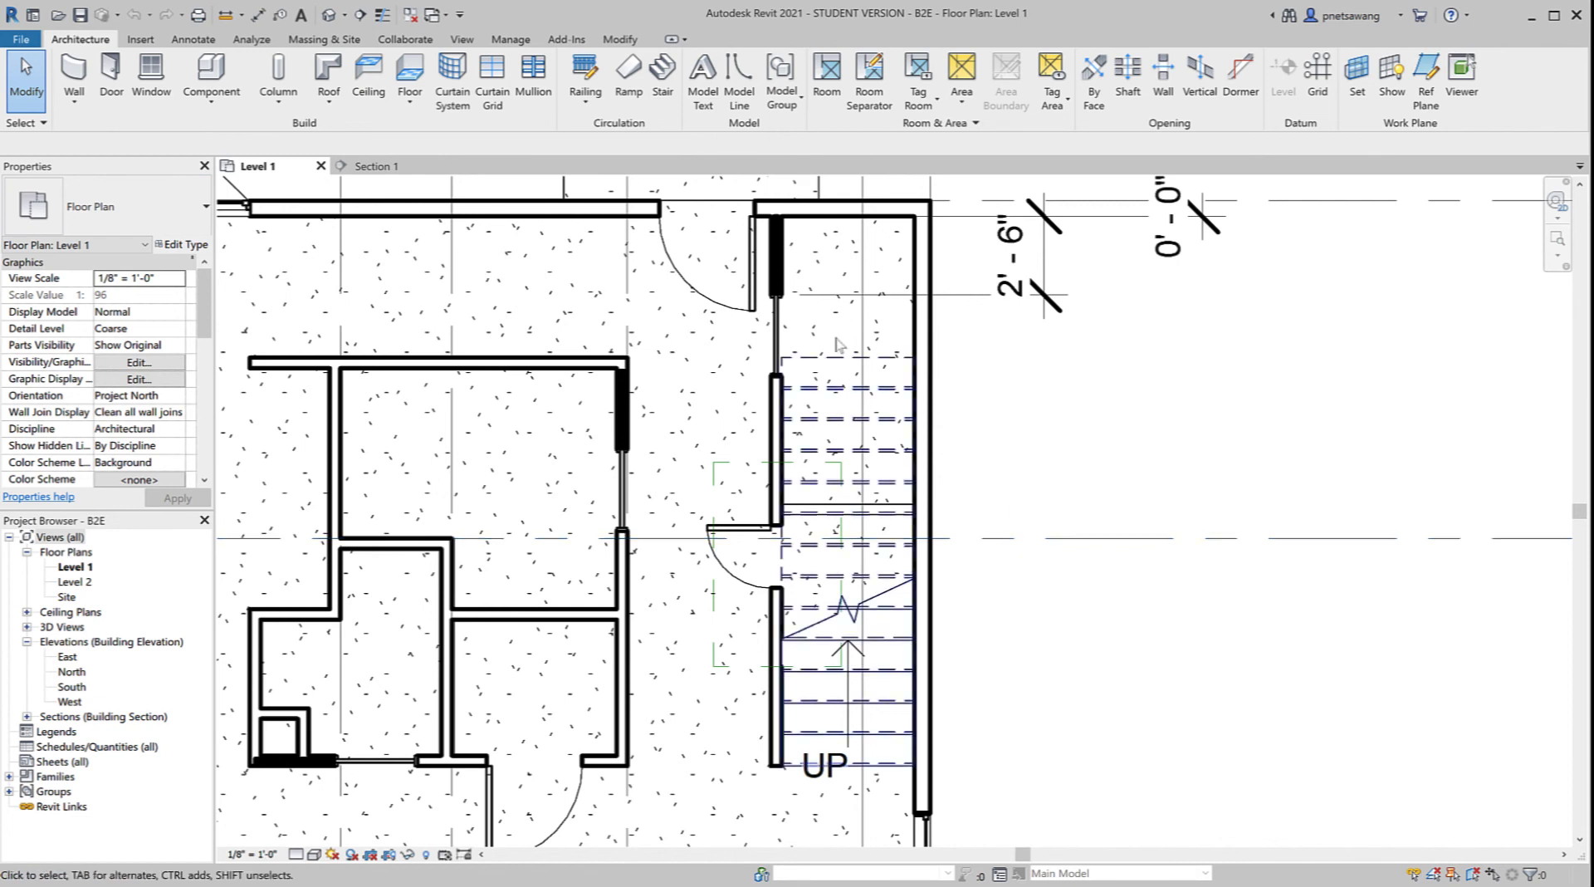
{"action": "left_click", "coordinate": [74, 73]}
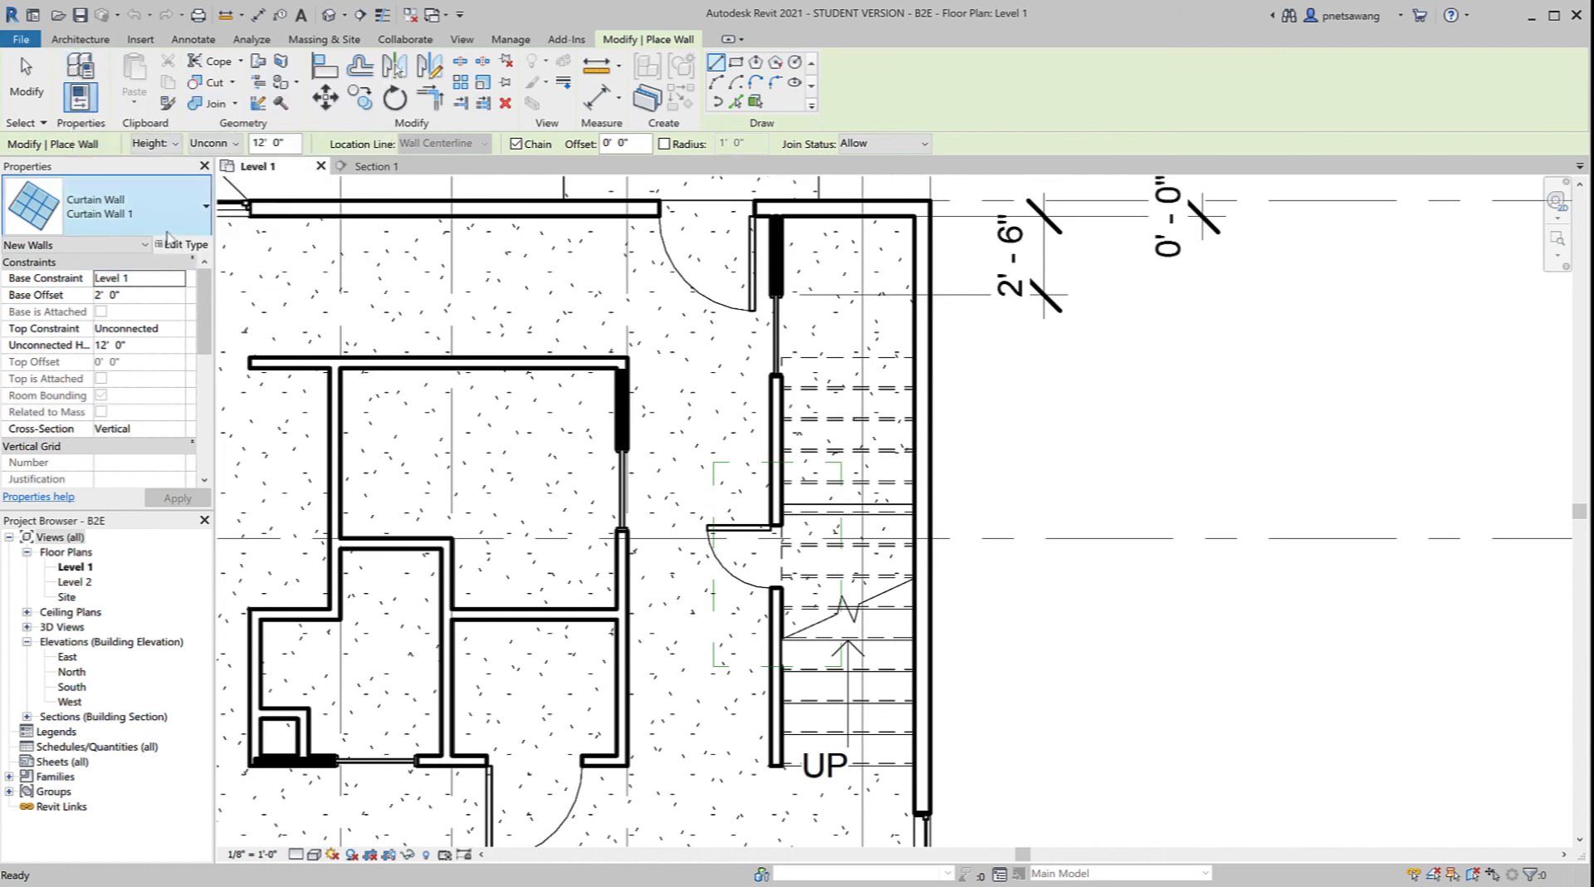
{"action": "left_click", "coordinate": [180, 210]}
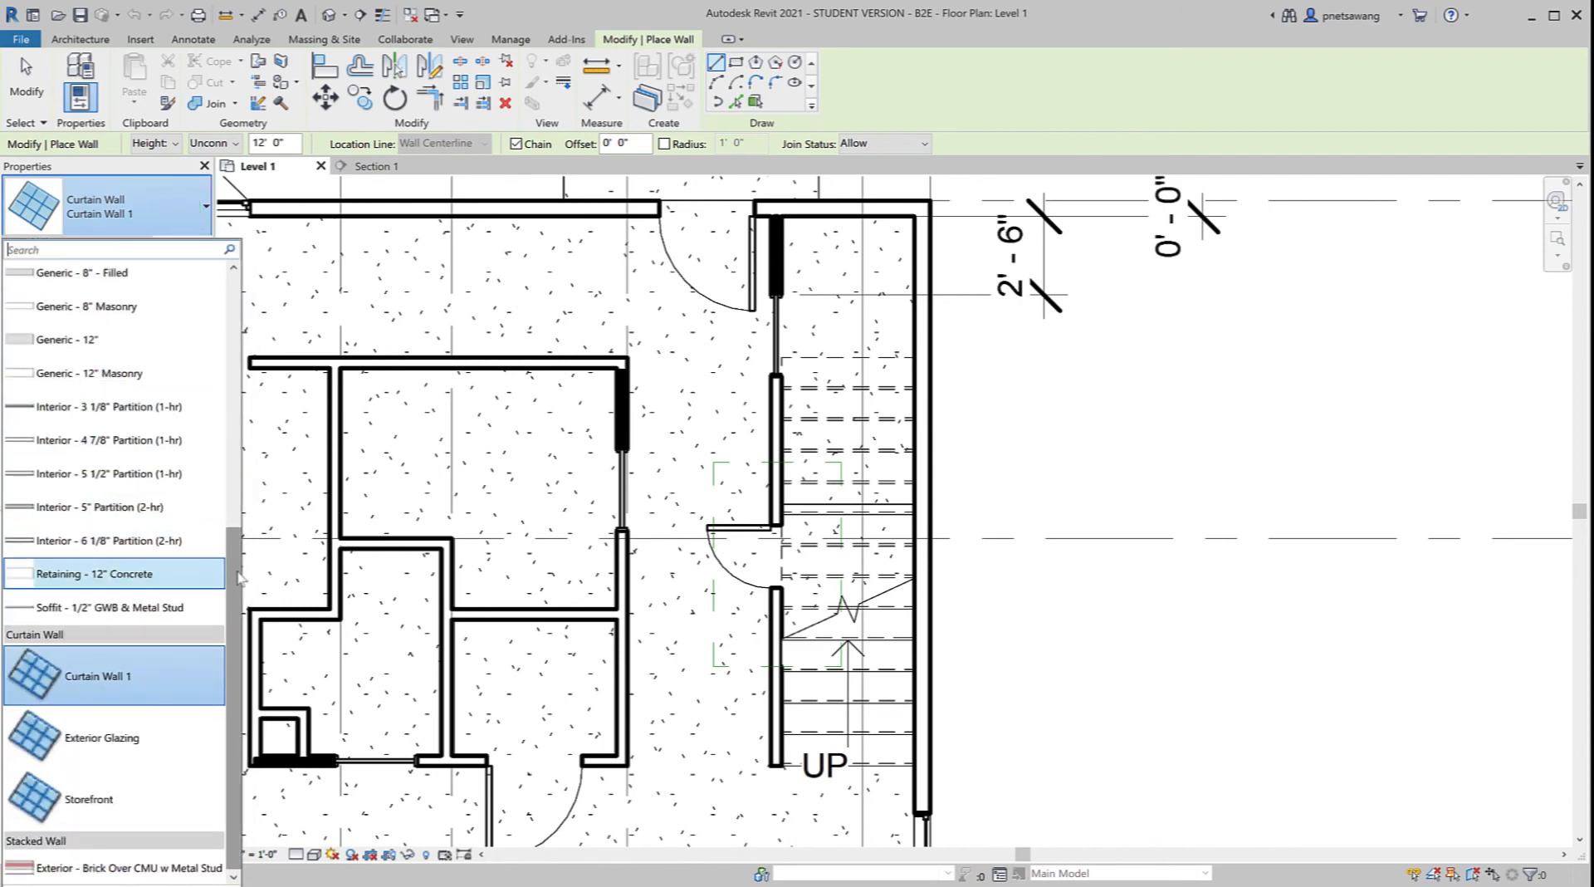
{"action": "left_click_drag", "start_coordinate": [232, 564], "coordinate": [253, 314]}
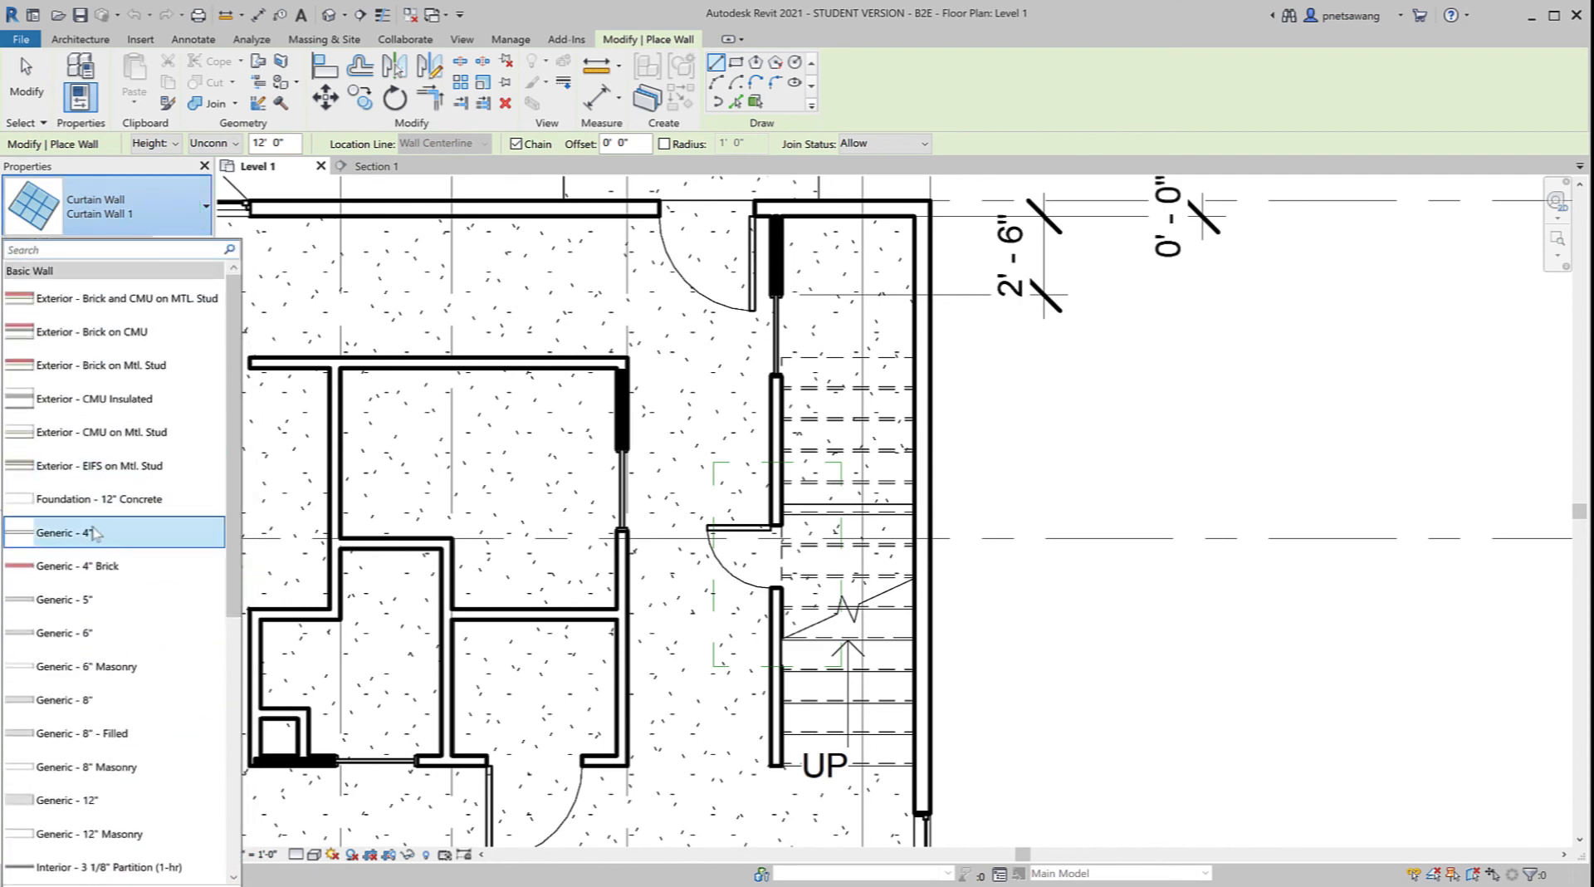
{"action": "left_click", "coordinate": [91, 534]}
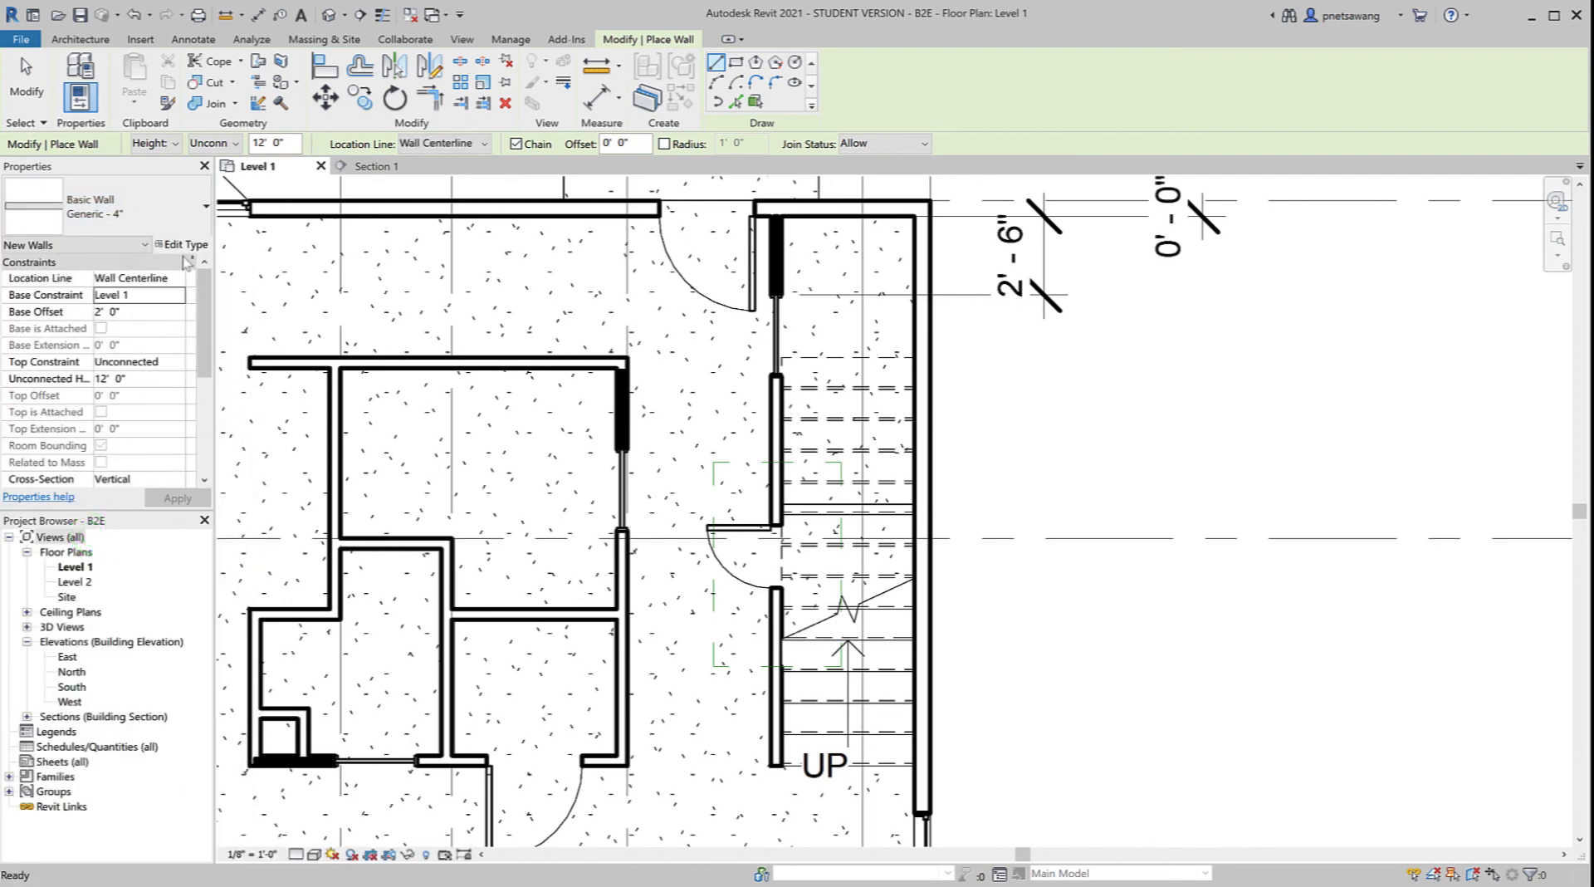
Step: Duplicate the Generic - 4" wall type under the name Generic - 5/8"
{"action": "left_click", "coordinate": [184, 246]}
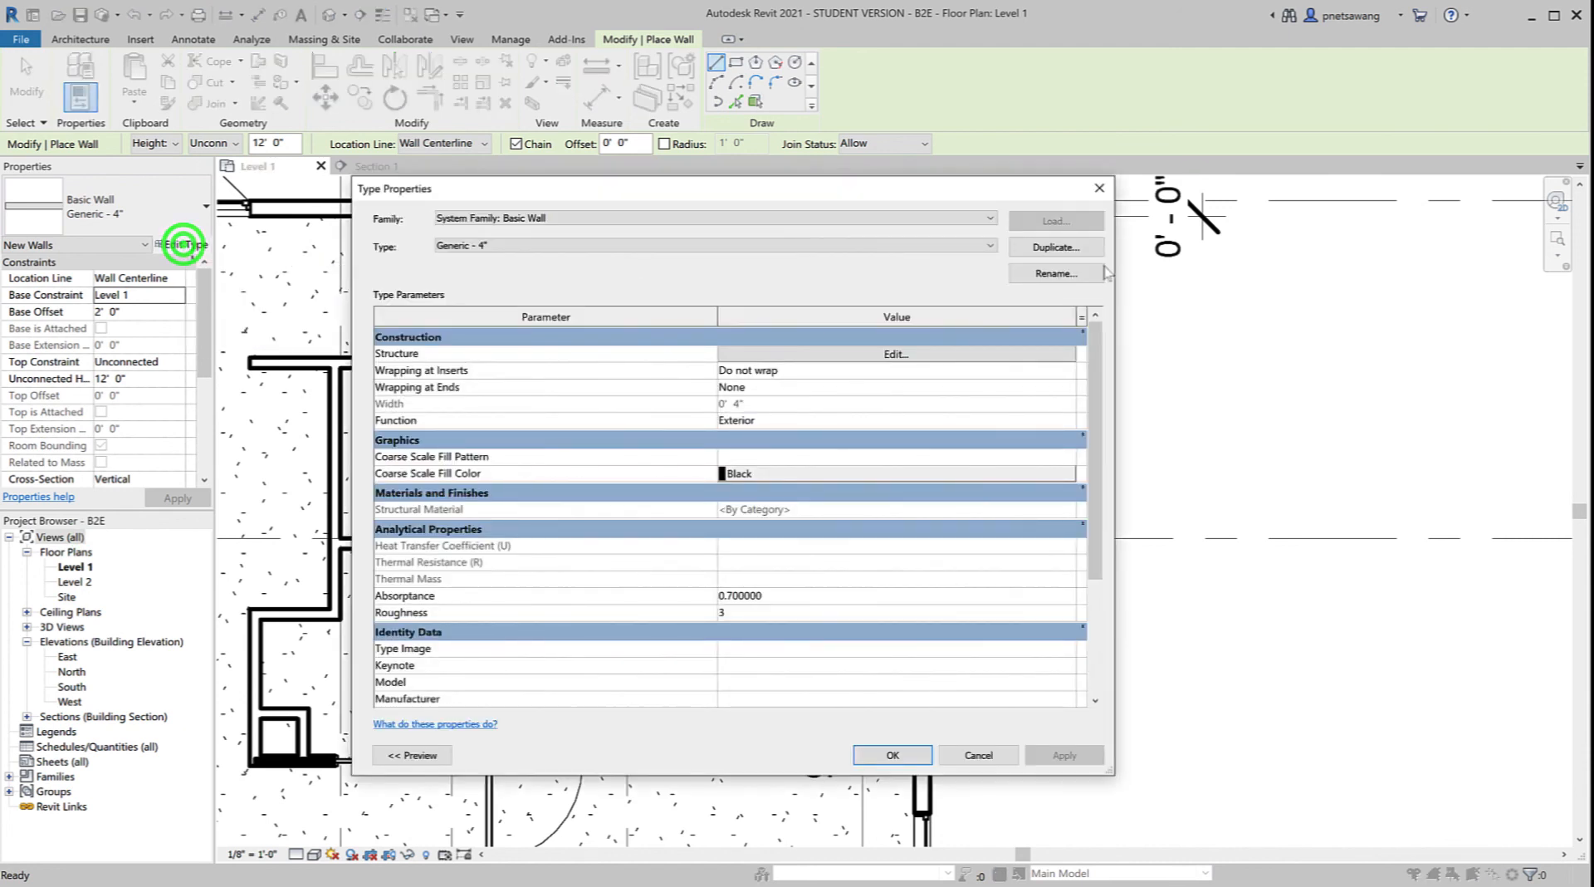
{"action": "left_click", "coordinate": [1067, 248]}
{"action": "left_click", "coordinate": [928, 396]}
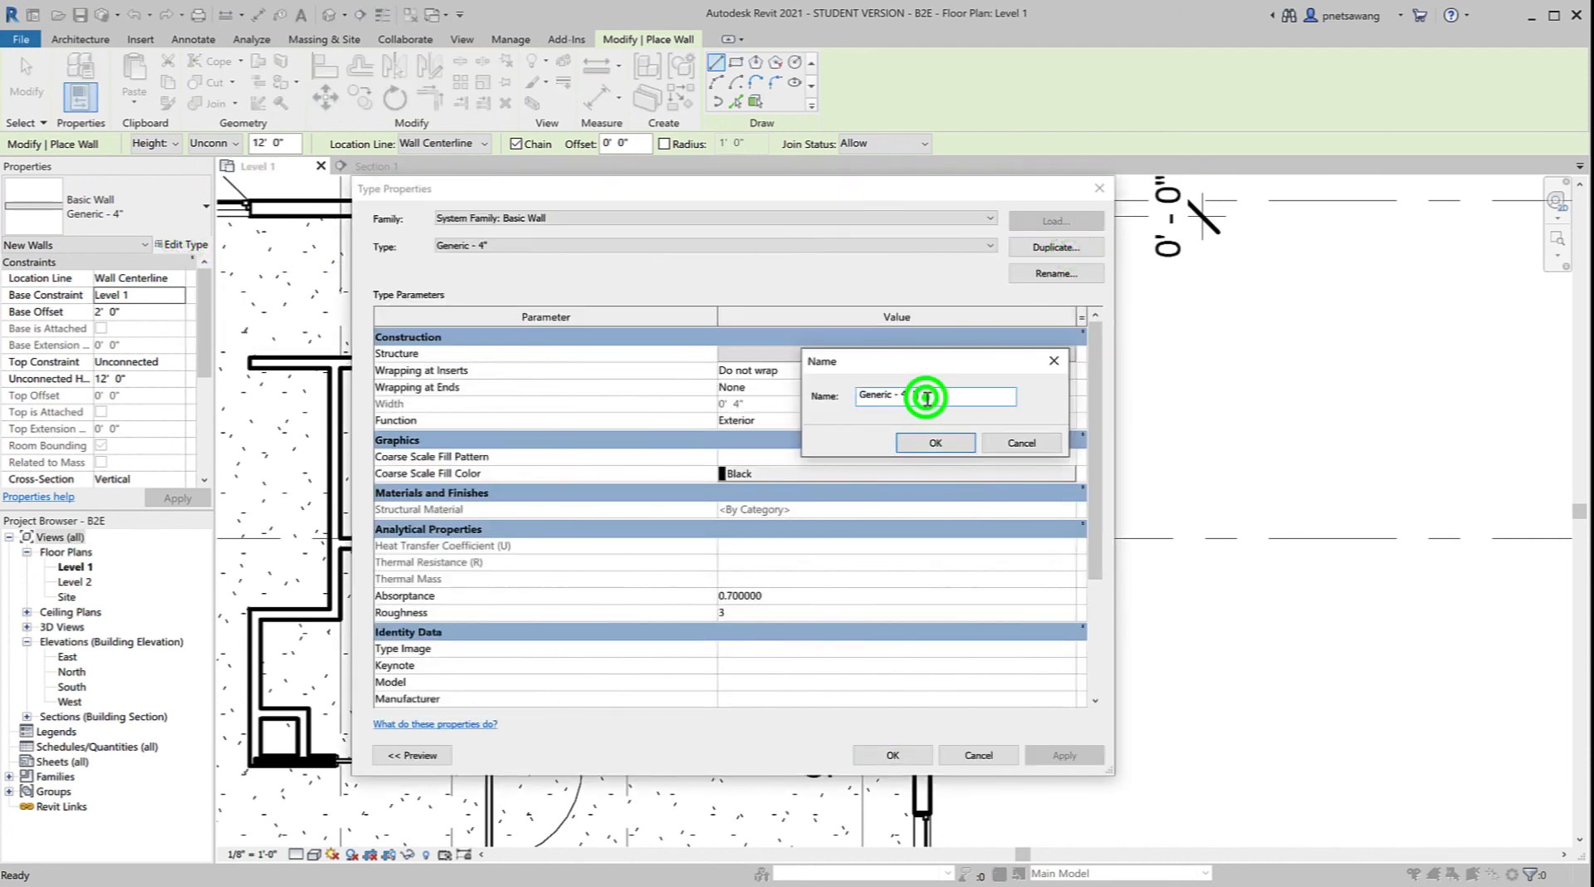
{"action": "key", "text": "BackSpace"}
{"action": "key", "text": "BackSpace"}
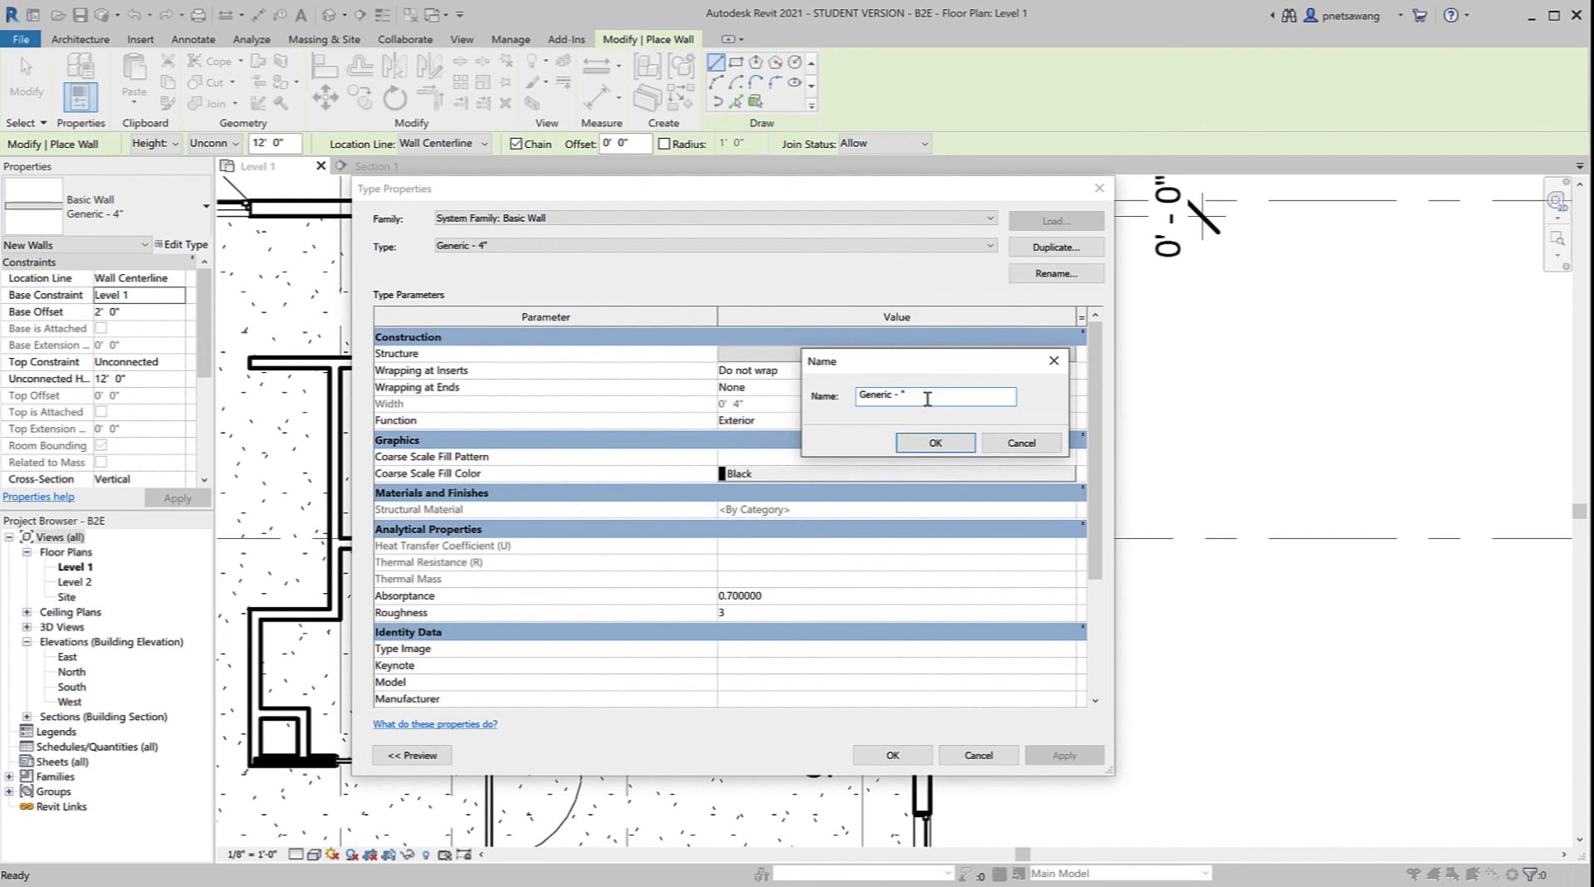
{"action": "type", "text": "5/8"}
{"action": "left_click", "coordinate": [935, 442]}
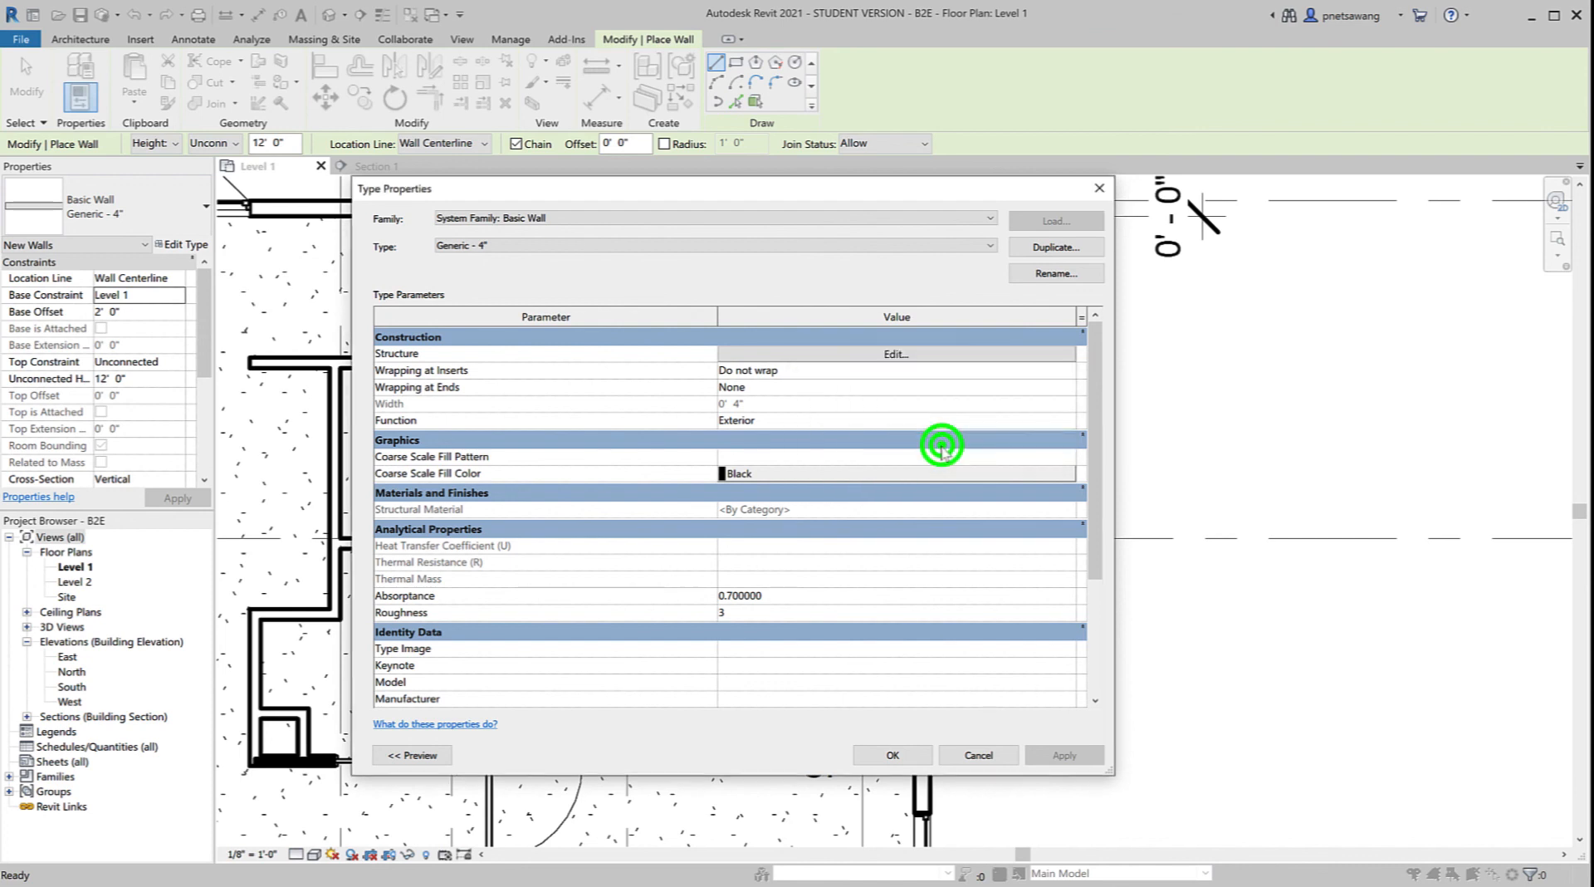
Step: Set the structure layer thickness of the Generic - 5/8" wall type to 5/8"
{"action": "left_click", "coordinate": [877, 355]}
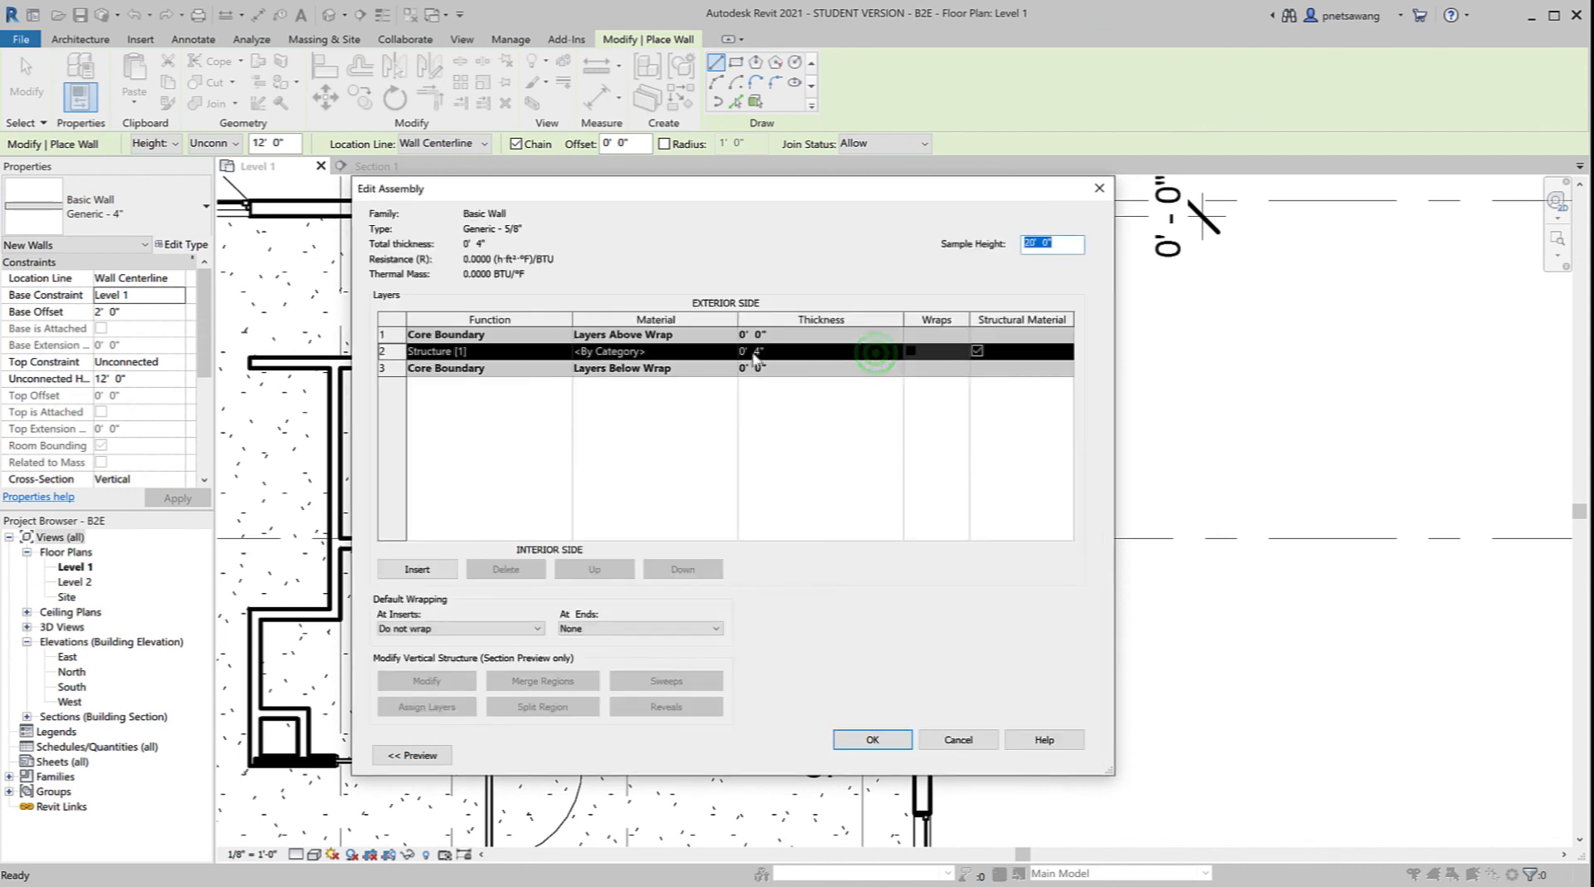
{"action": "left_click", "coordinate": [756, 351]}
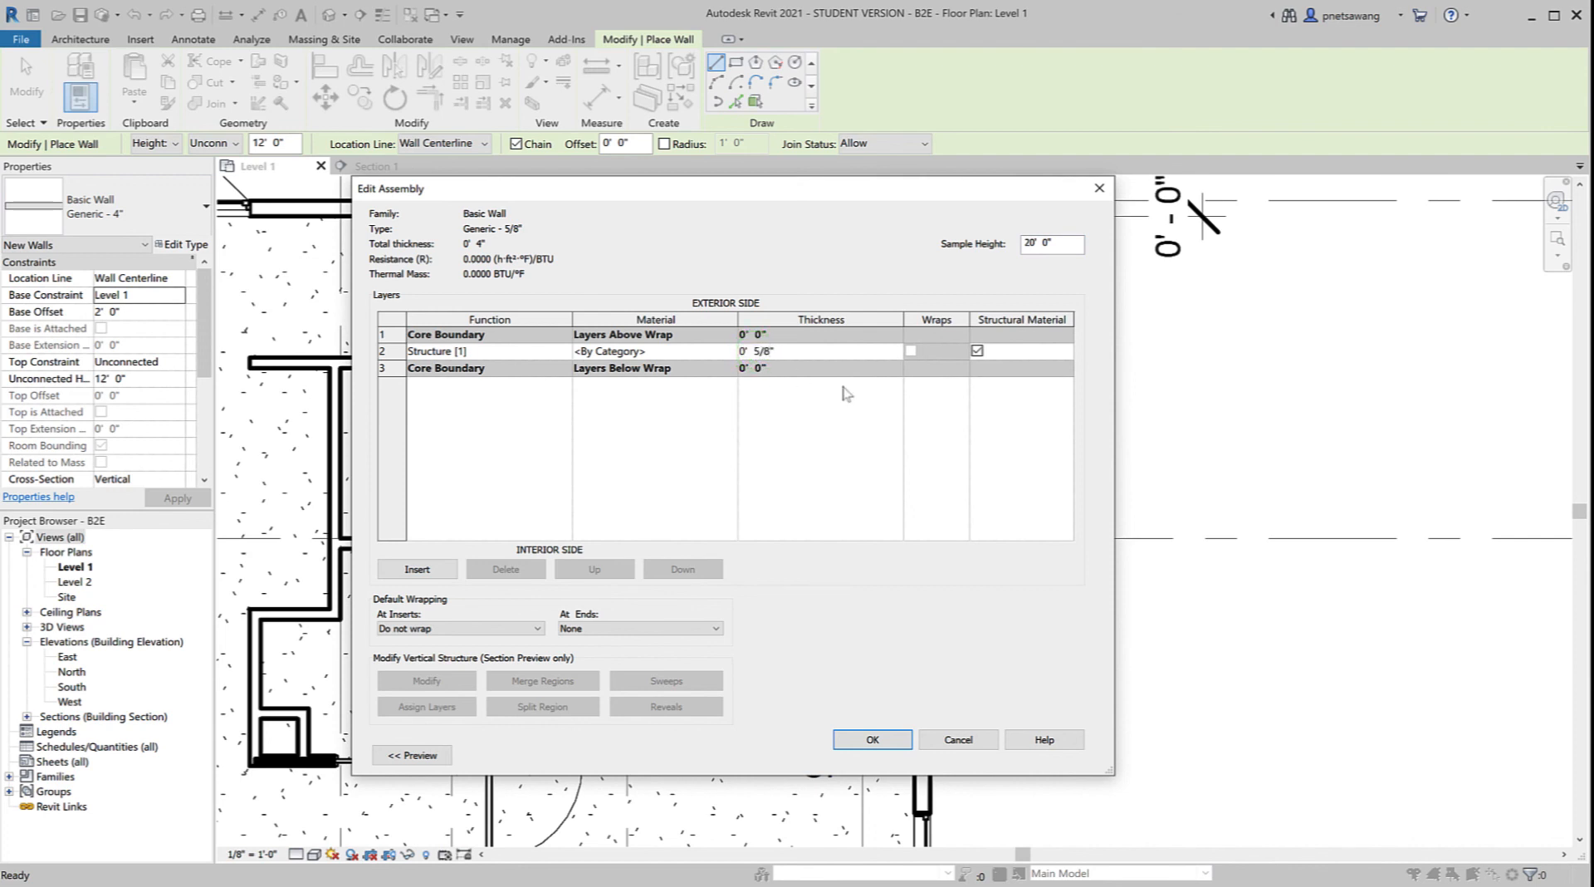
{"action": "left_click", "coordinate": [878, 739]}
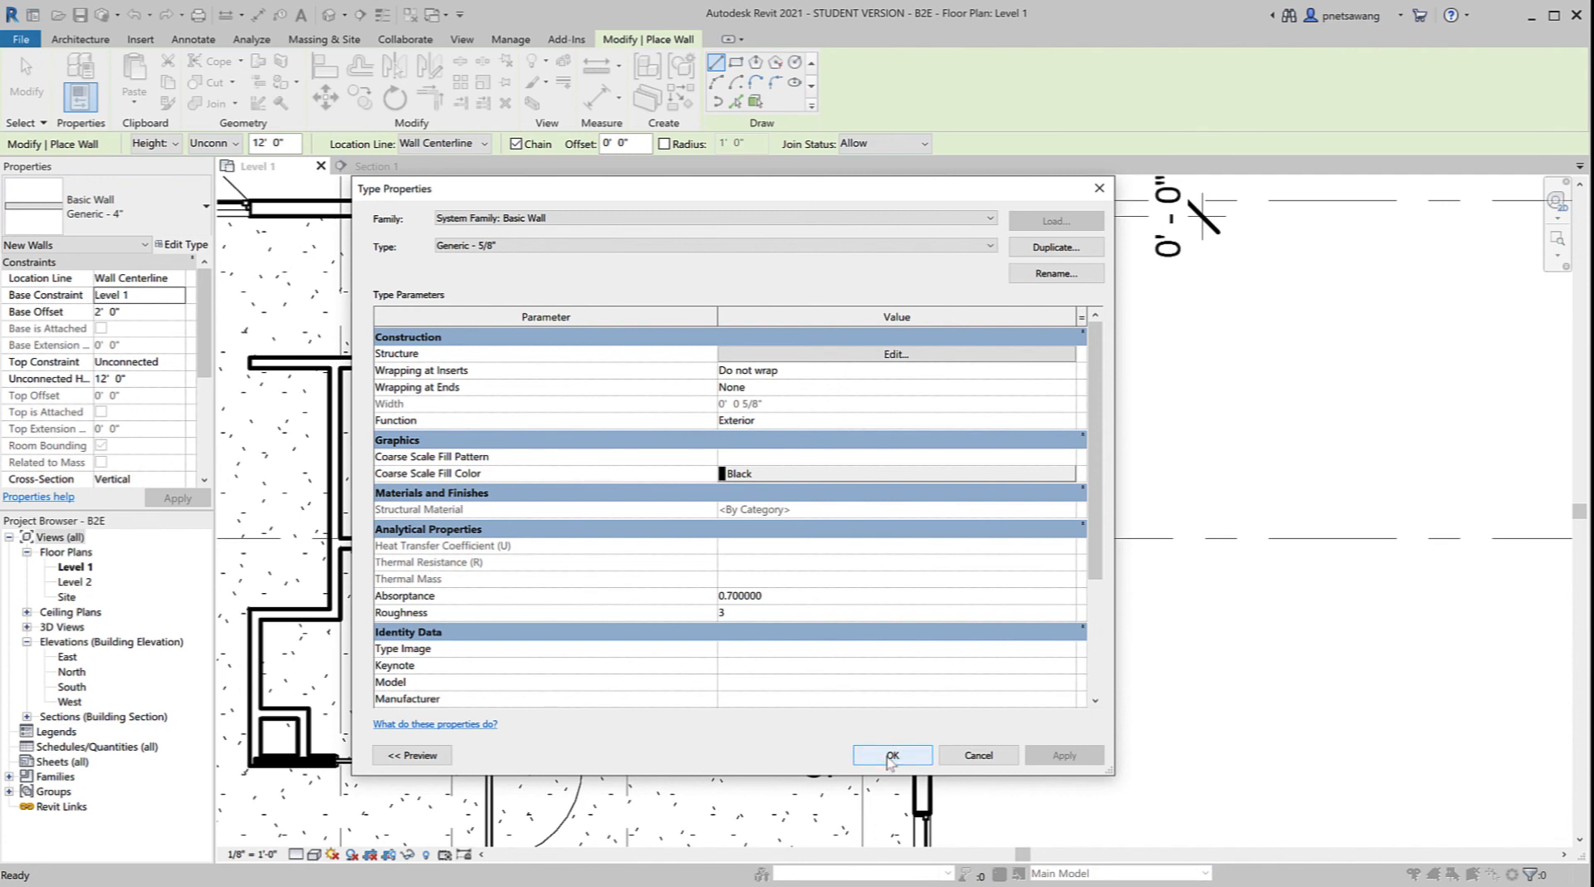
{"action": "left_click", "coordinate": [892, 754]}
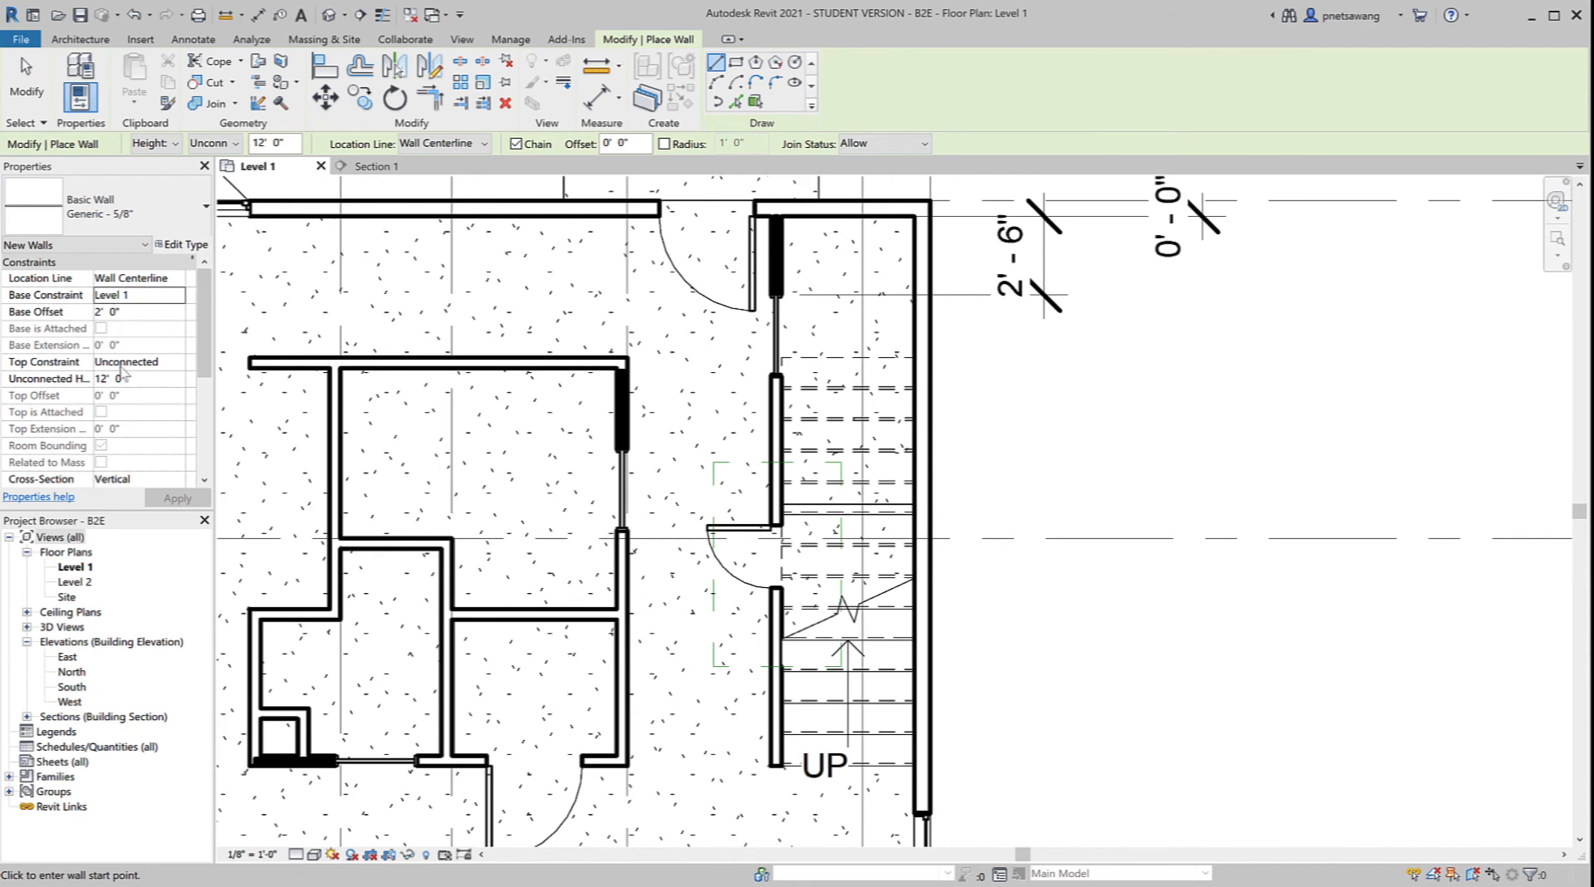
Step: Set the new wall's cross-section to Slanted with an angle from vertical of -45°
{"action": "scroll", "coordinate": [122, 376], "scroll_direction": "down", "scroll_amount": 2}
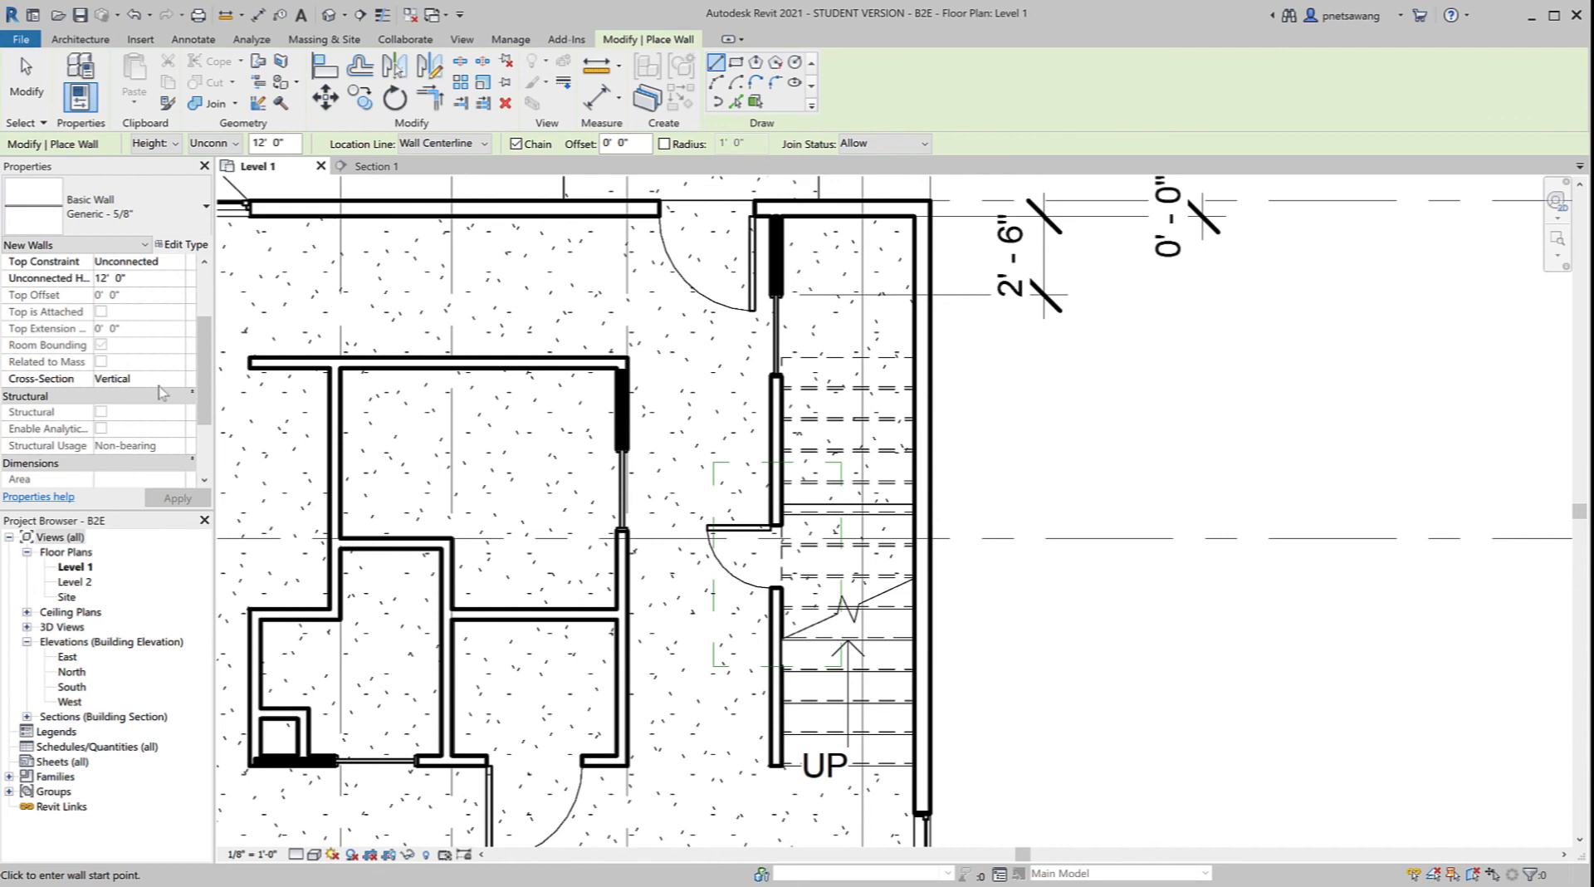
{"action": "left_click", "coordinate": [171, 379]}
{"action": "left_click", "coordinate": [175, 379]}
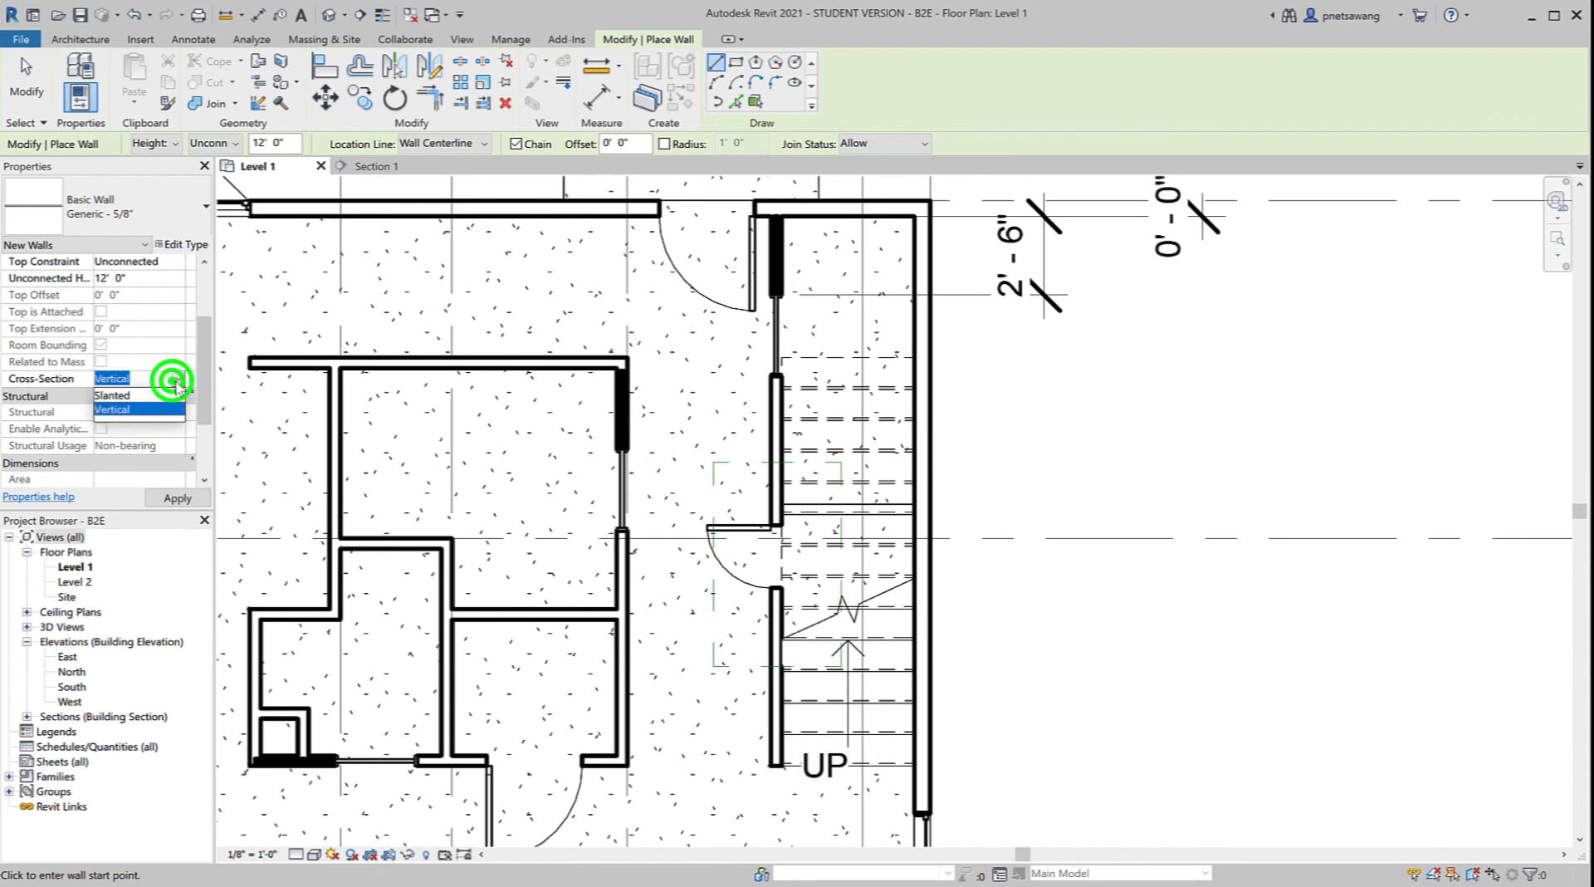
{"action": "left_click", "coordinate": [160, 395]}
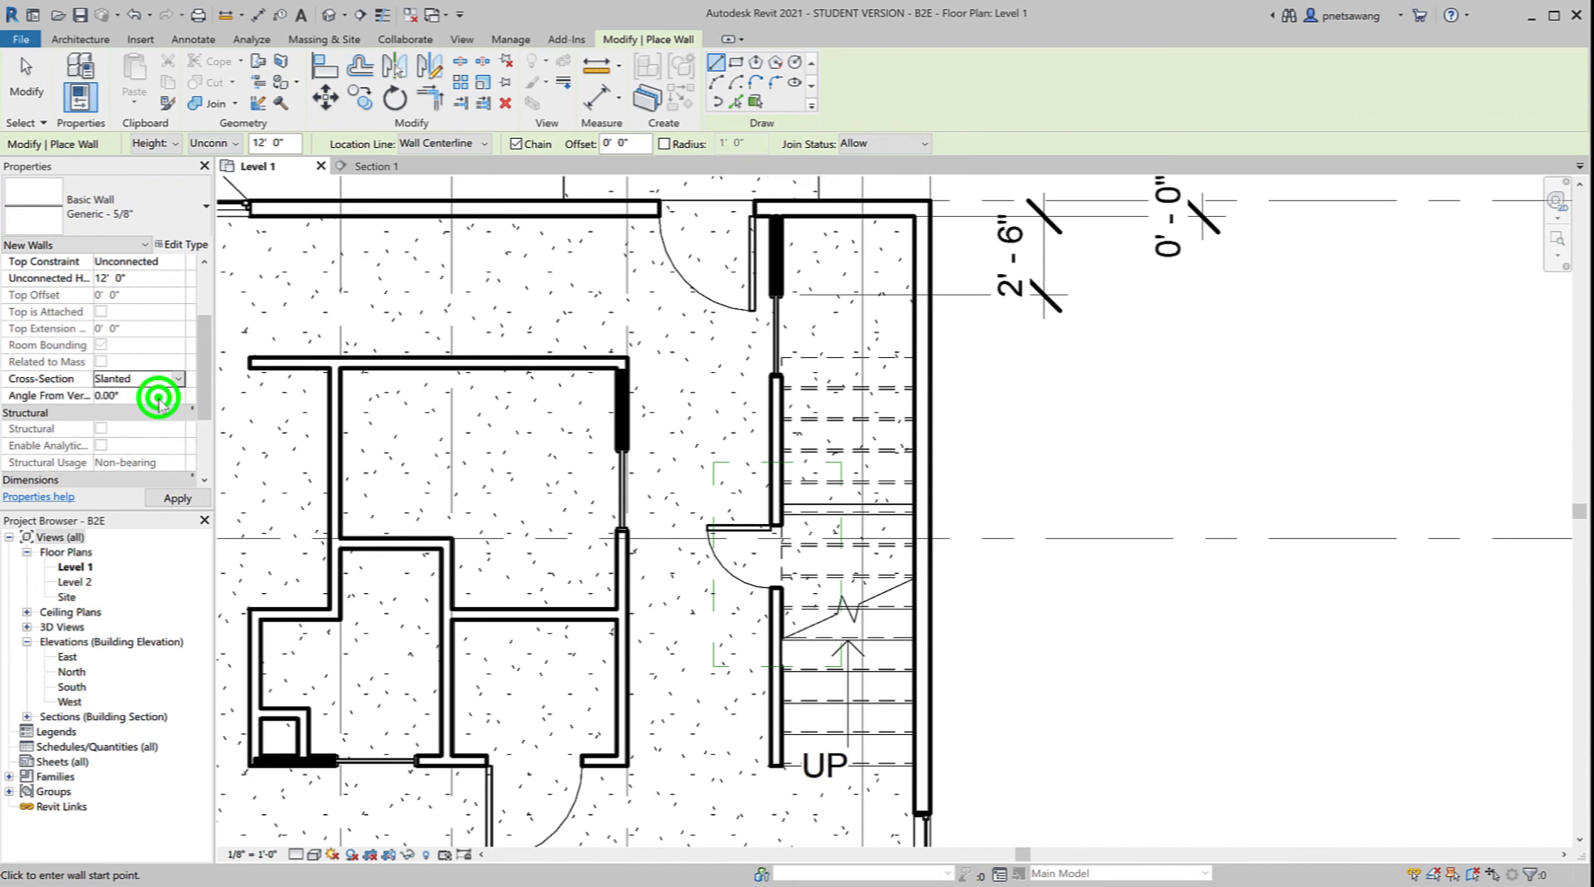
{"action": "left_click", "coordinate": [138, 396]}
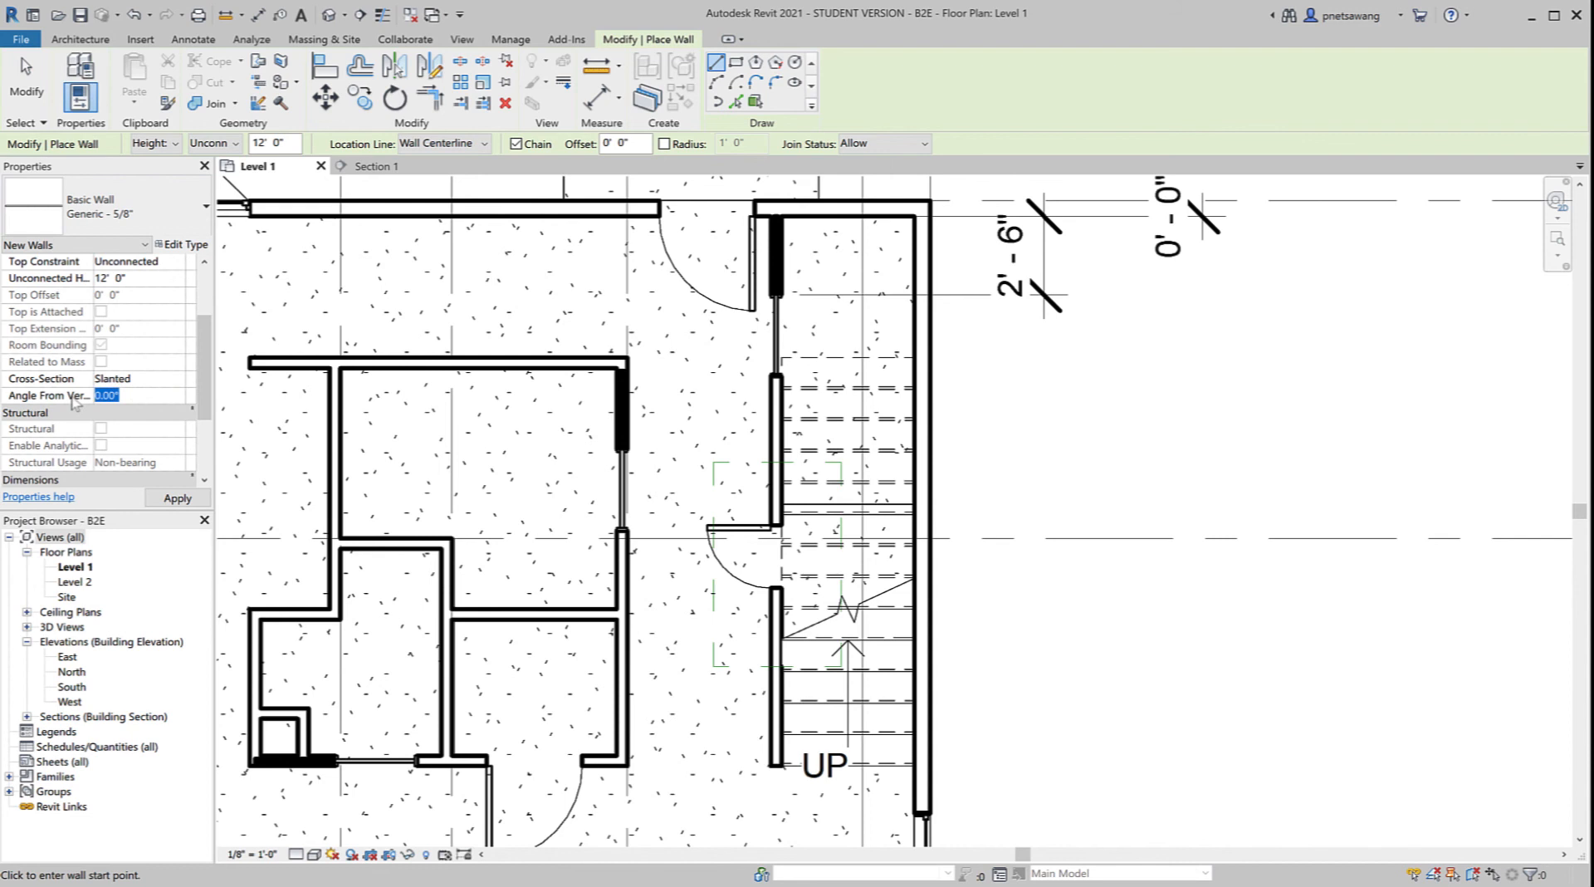
{"action": "type", "text": "-45"}
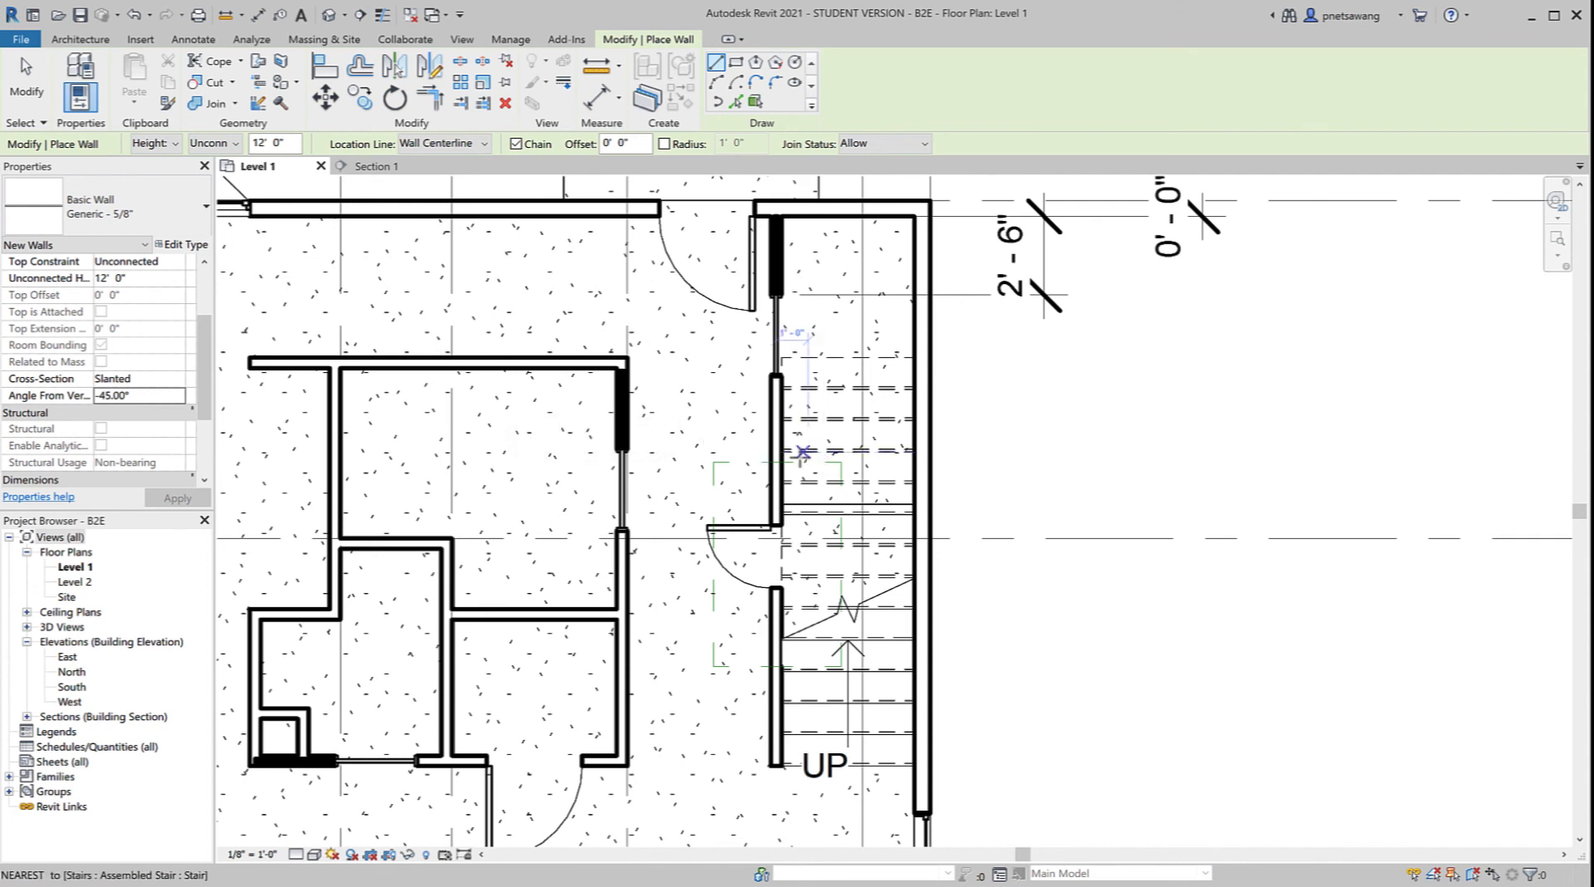
Step: Draw the slanted wall horizontally across the full width of the staircase, along a tread line in its upper part
{"action": "left_click", "coordinate": [781, 449]}
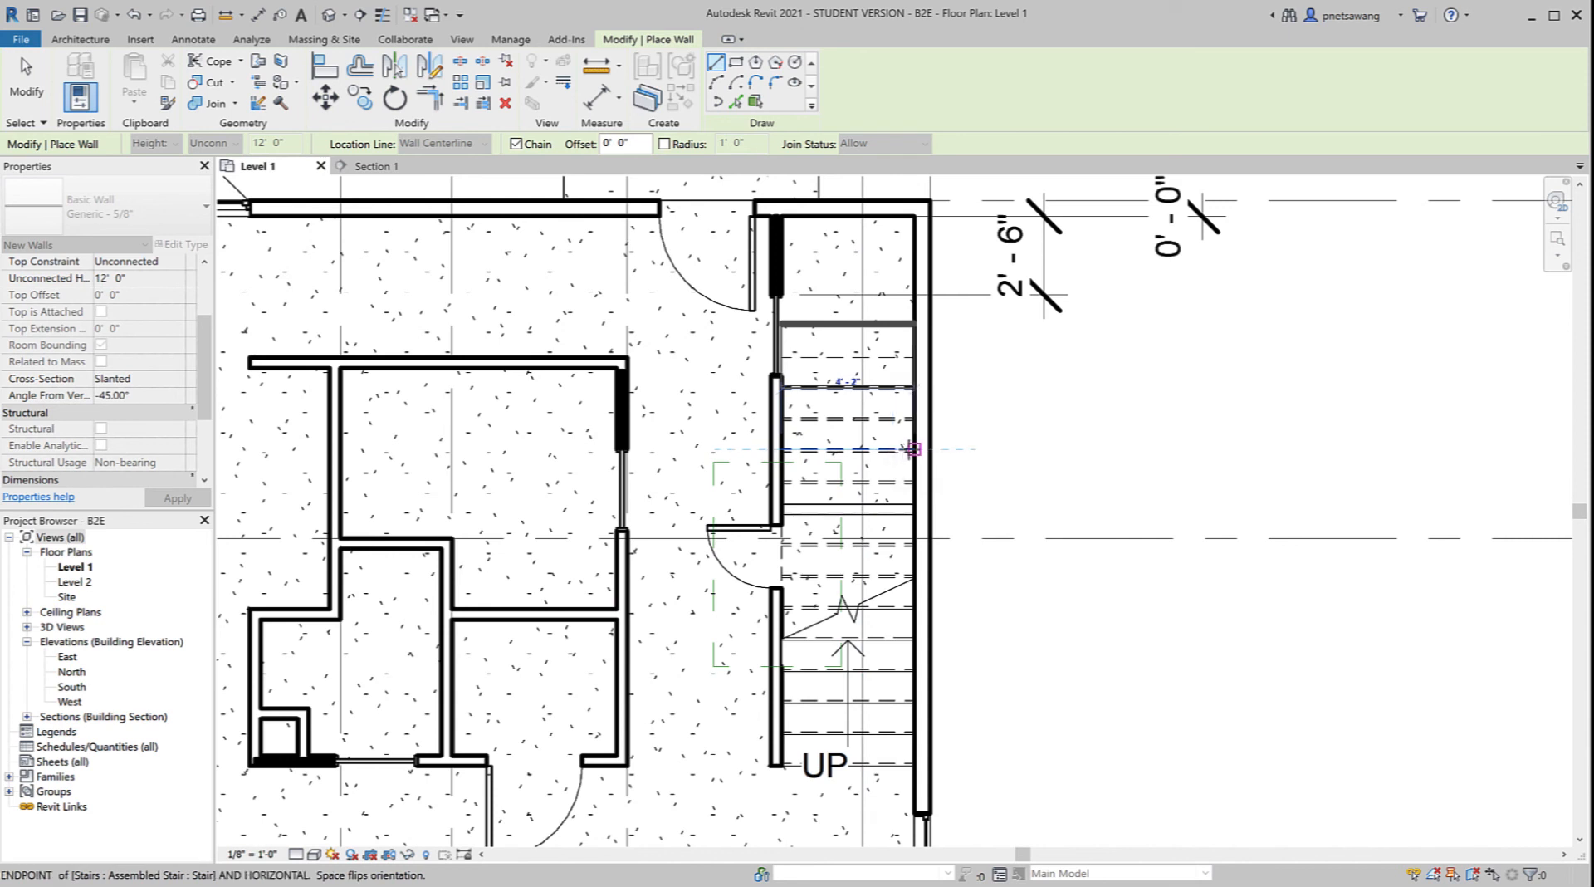
{"action": "left_click", "coordinate": [913, 449]}
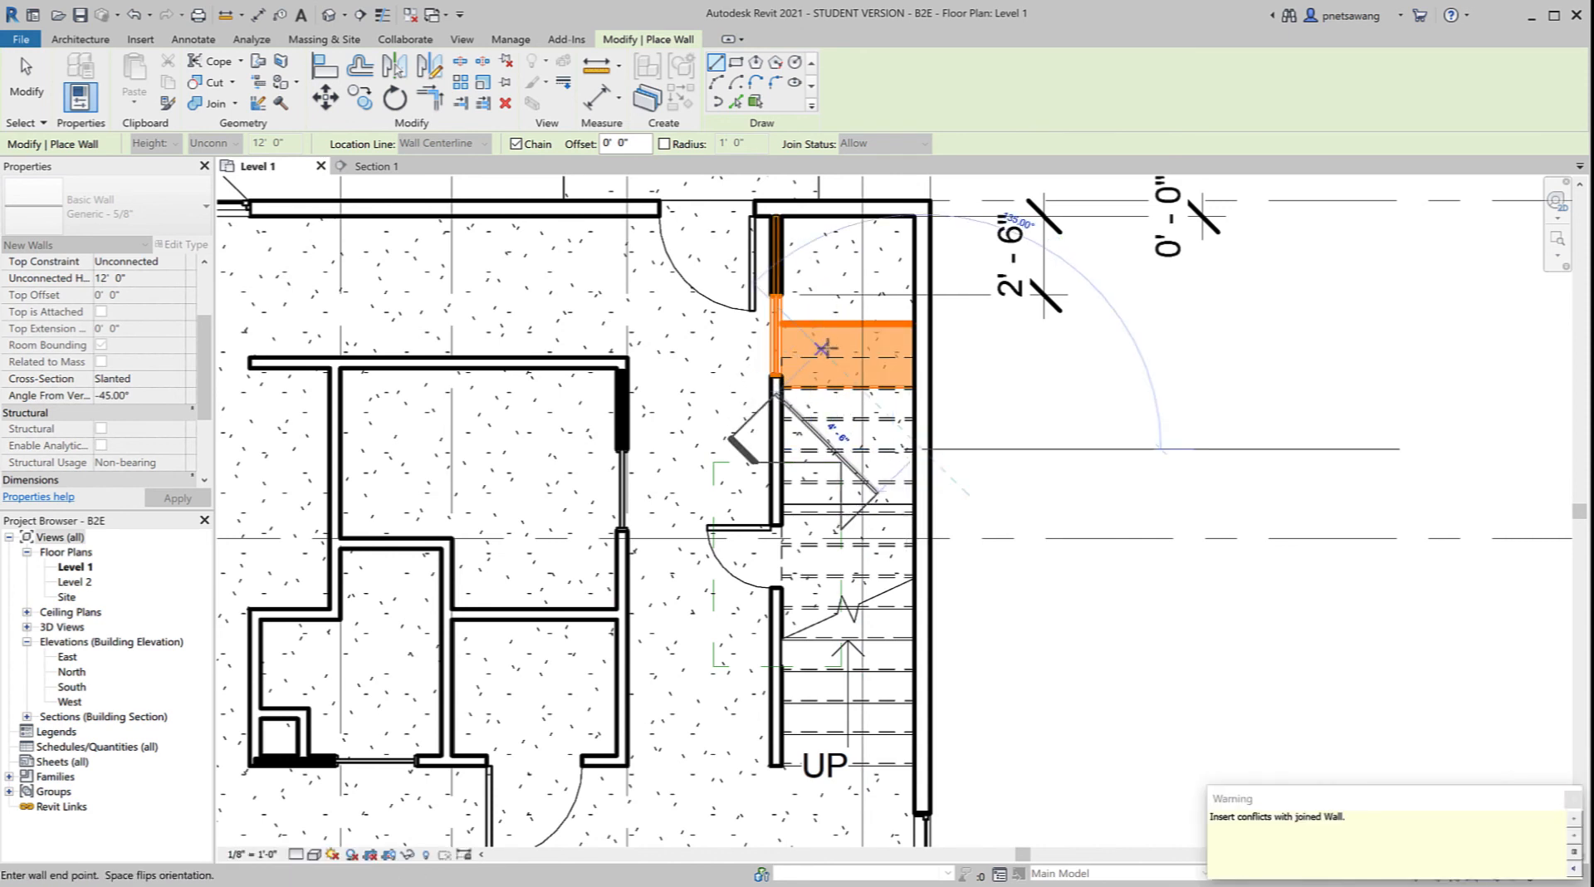
{"action": "left_click", "coordinate": [37, 90]}
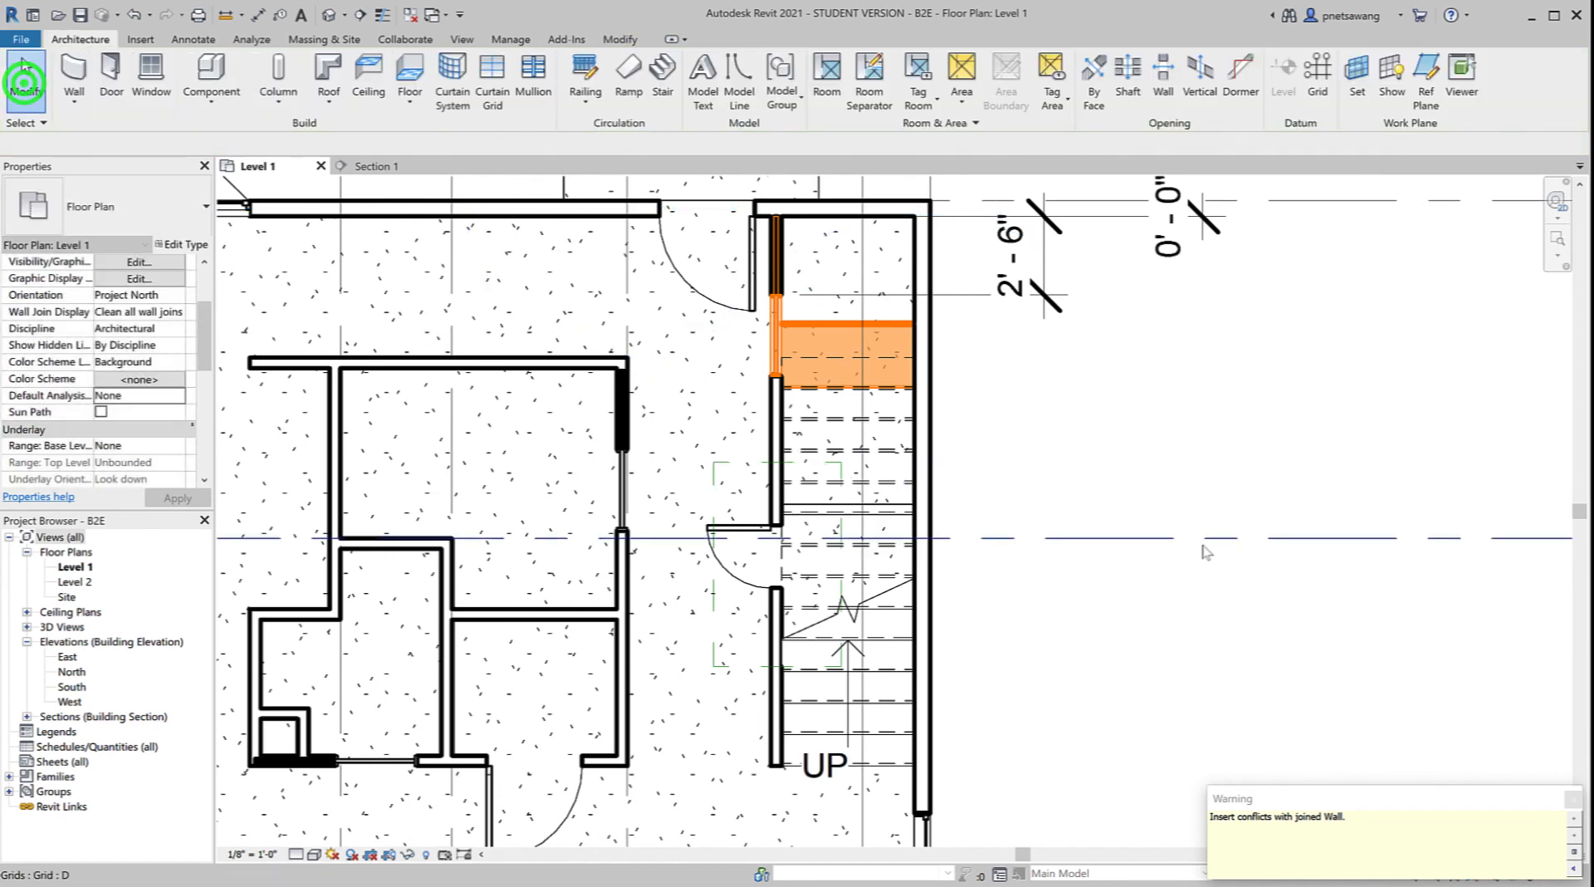
Step: Open Section 1 and extend the crop region's grid C side outward past grid A
{"action": "left_click", "coordinate": [387, 166]}
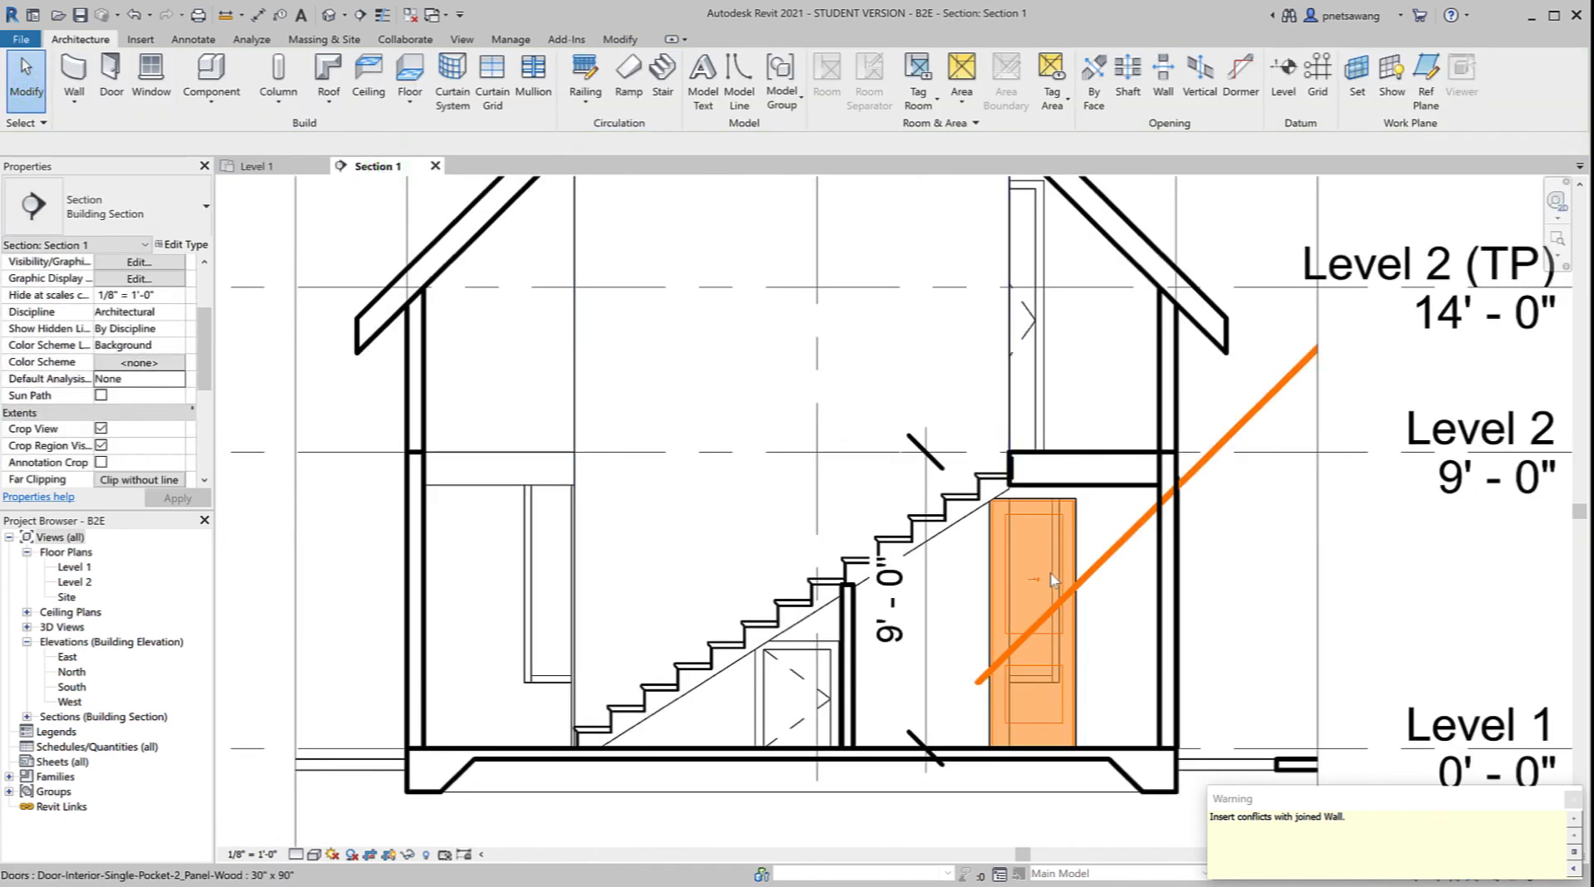
{"action": "left_click", "coordinate": [1254, 612]}
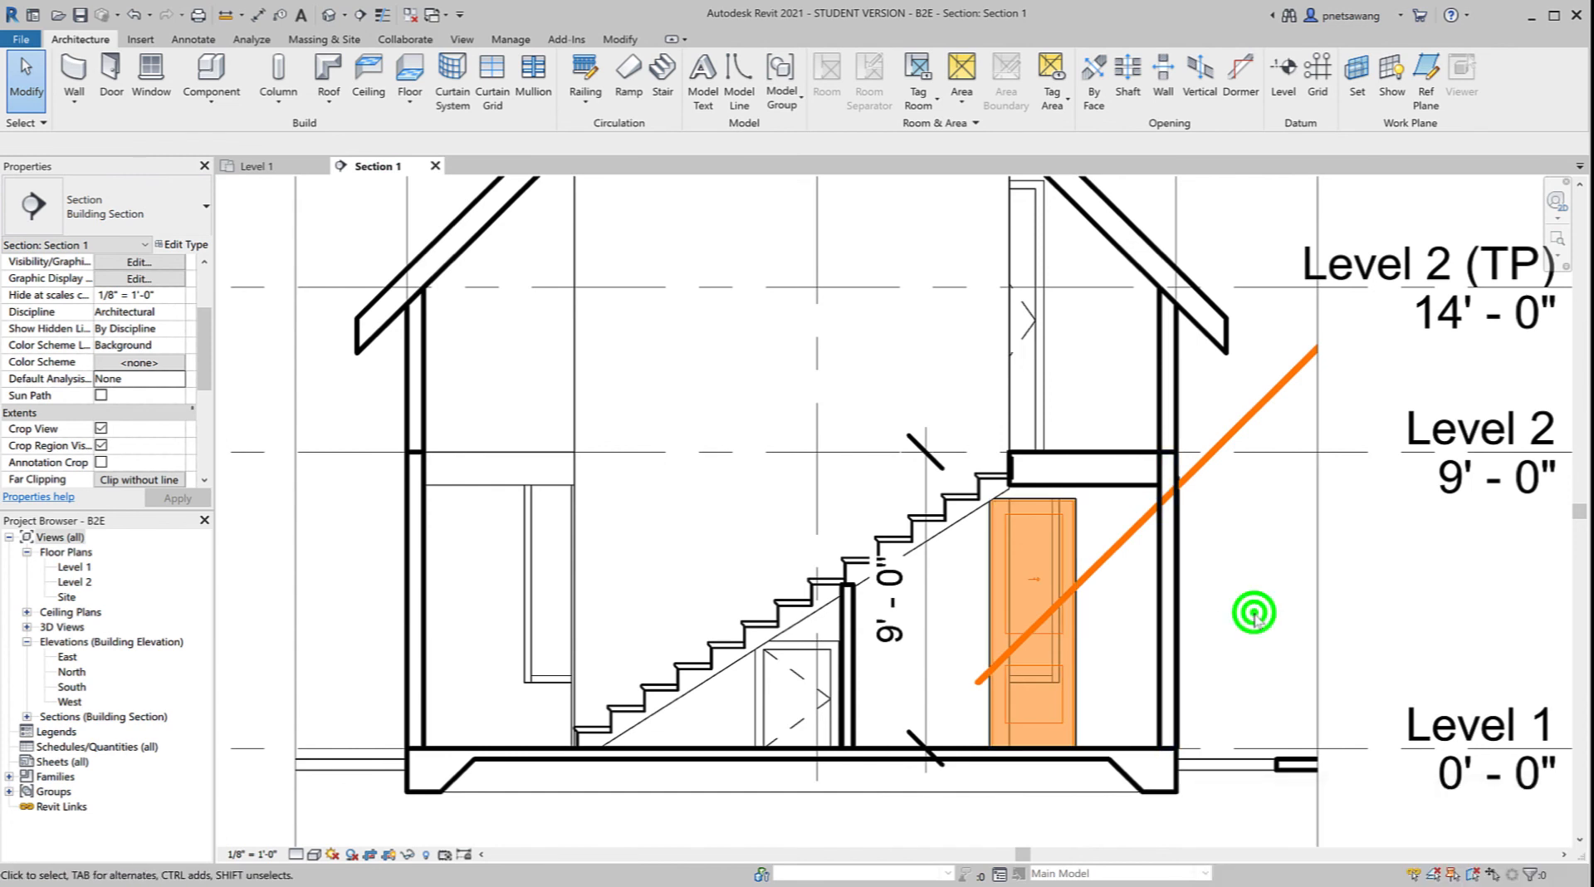
{"action": "left_click", "coordinate": [1124, 543]}
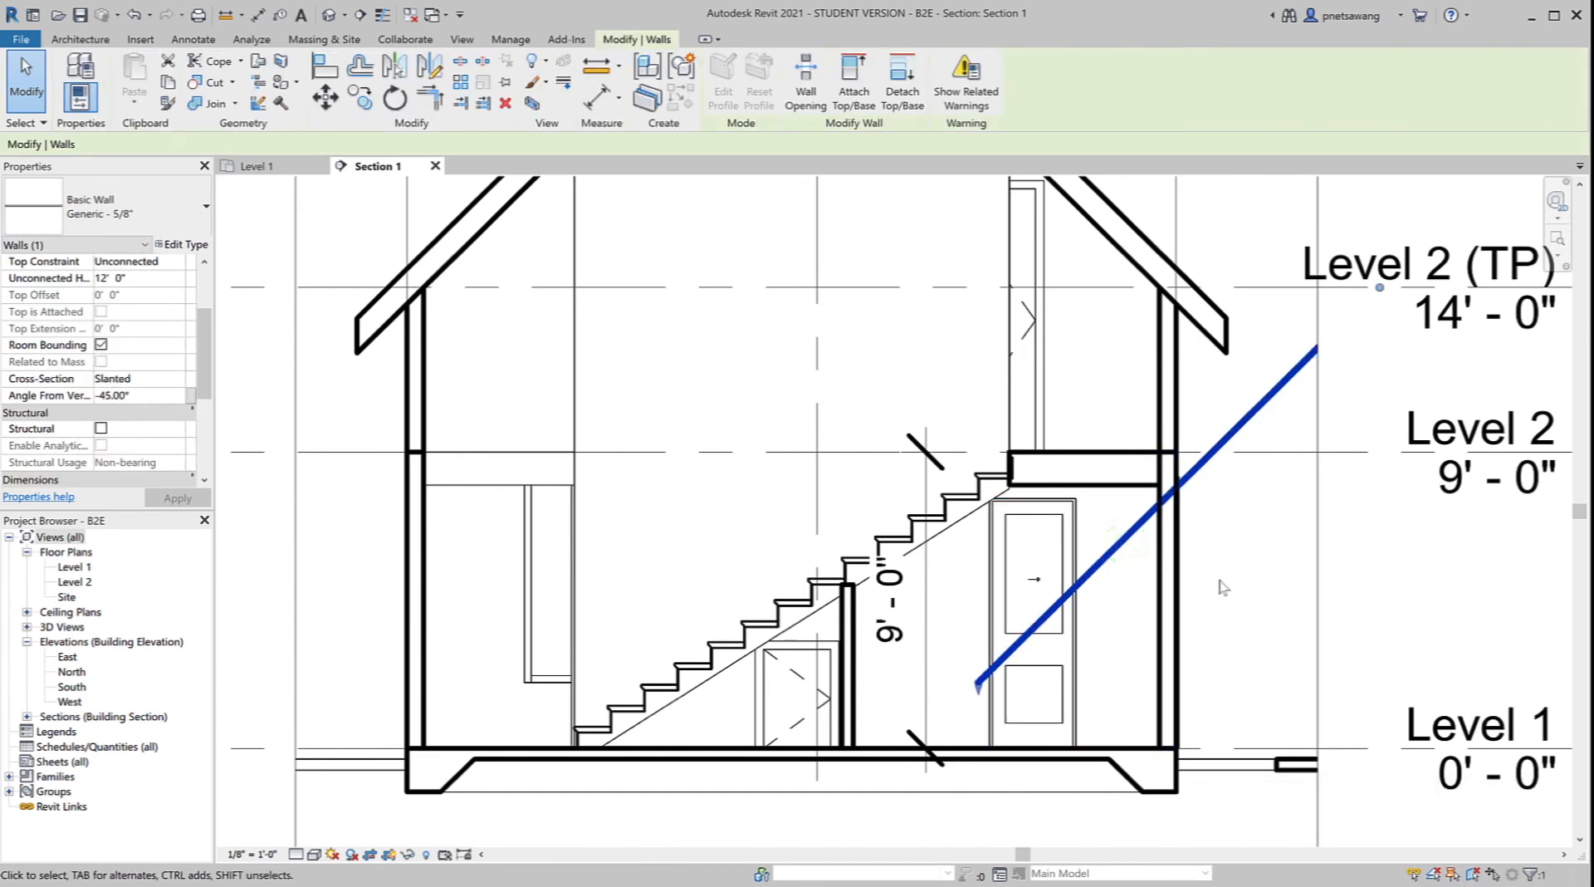
{"action": "scroll", "coordinate": [722, 550], "scroll_direction": "down", "scroll_amount": 2}
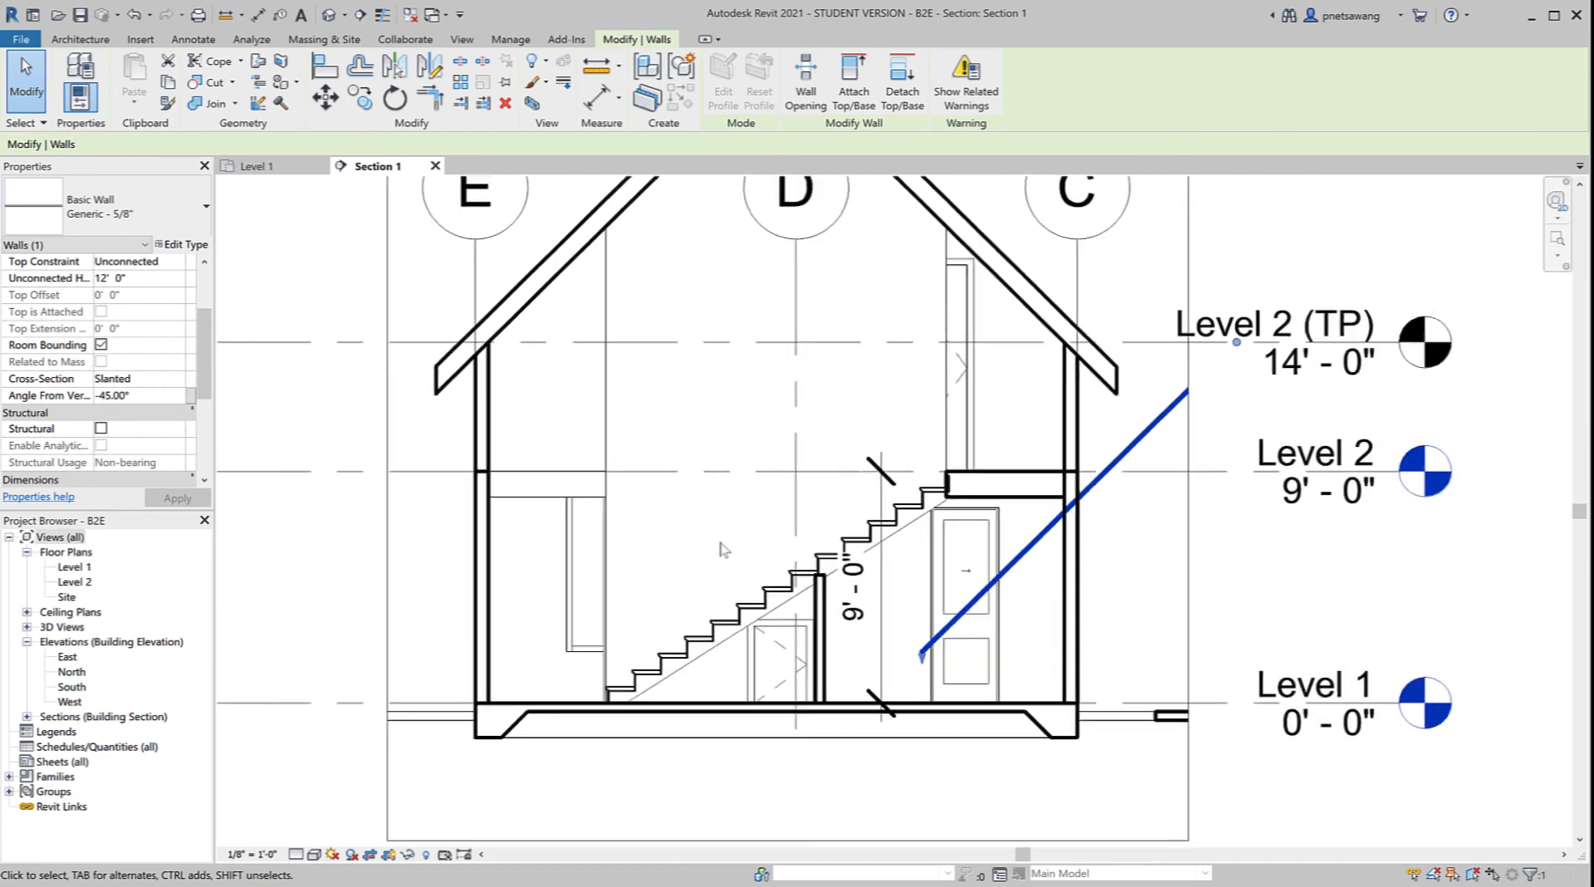
{"action": "scroll", "coordinate": [722, 550], "scroll_direction": "up", "scroll_amount": 3}
{"action": "scroll", "coordinate": [723, 550], "scroll_direction": "down", "scroll_amount": 2}
{"action": "scroll", "coordinate": [722, 550], "scroll_direction": "down", "scroll_amount": 3}
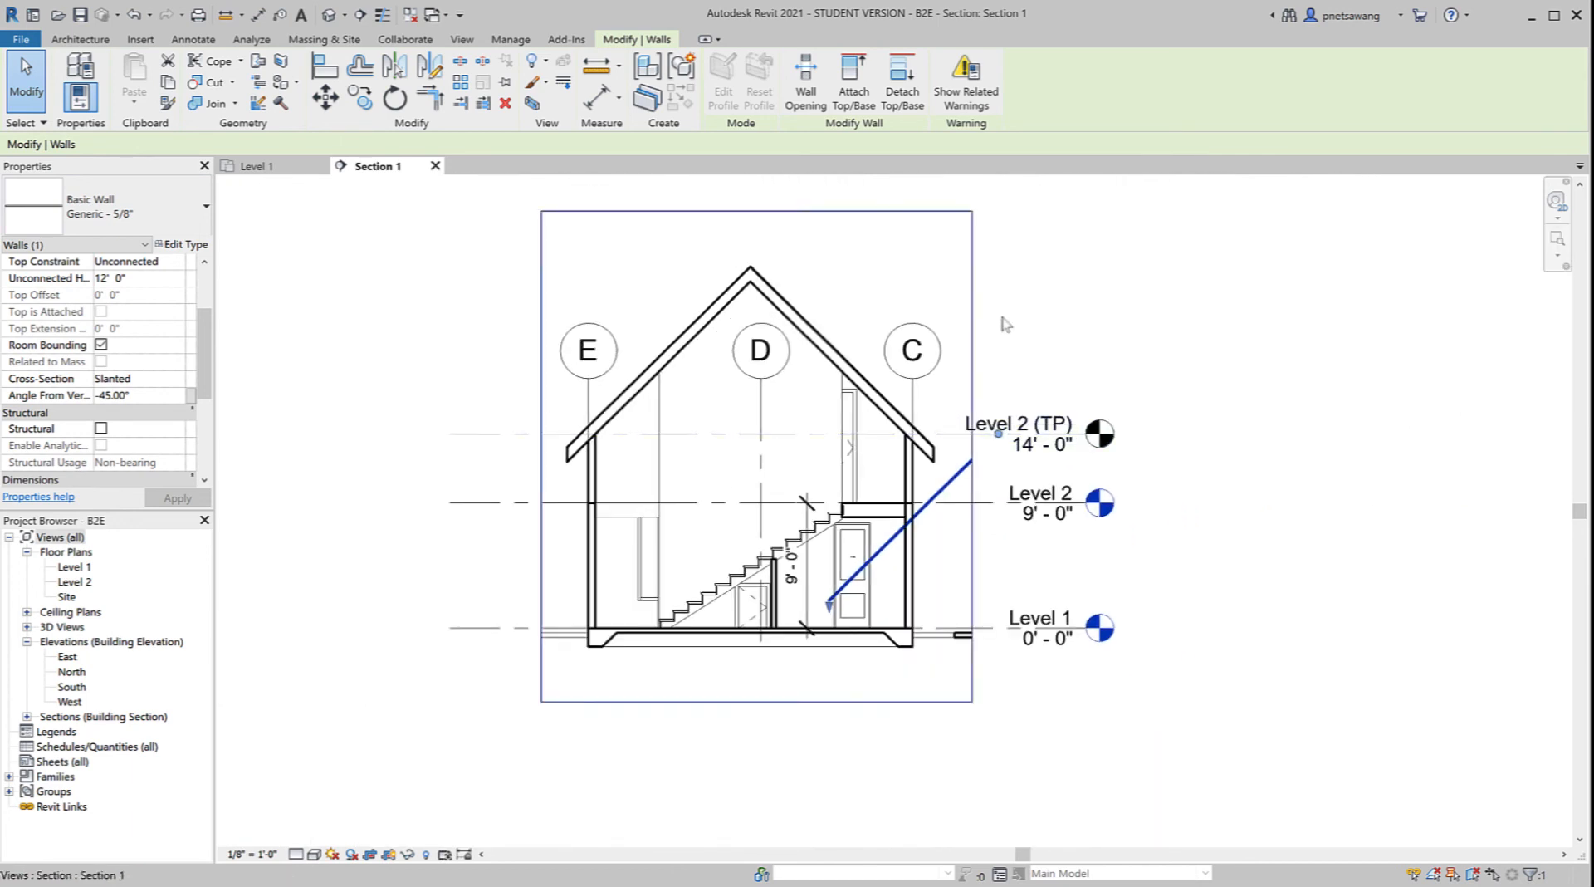
{"action": "left_click", "coordinate": [976, 330]}
{"action": "left_click_drag", "start_coordinate": [972, 455], "coordinate": [1342, 456]}
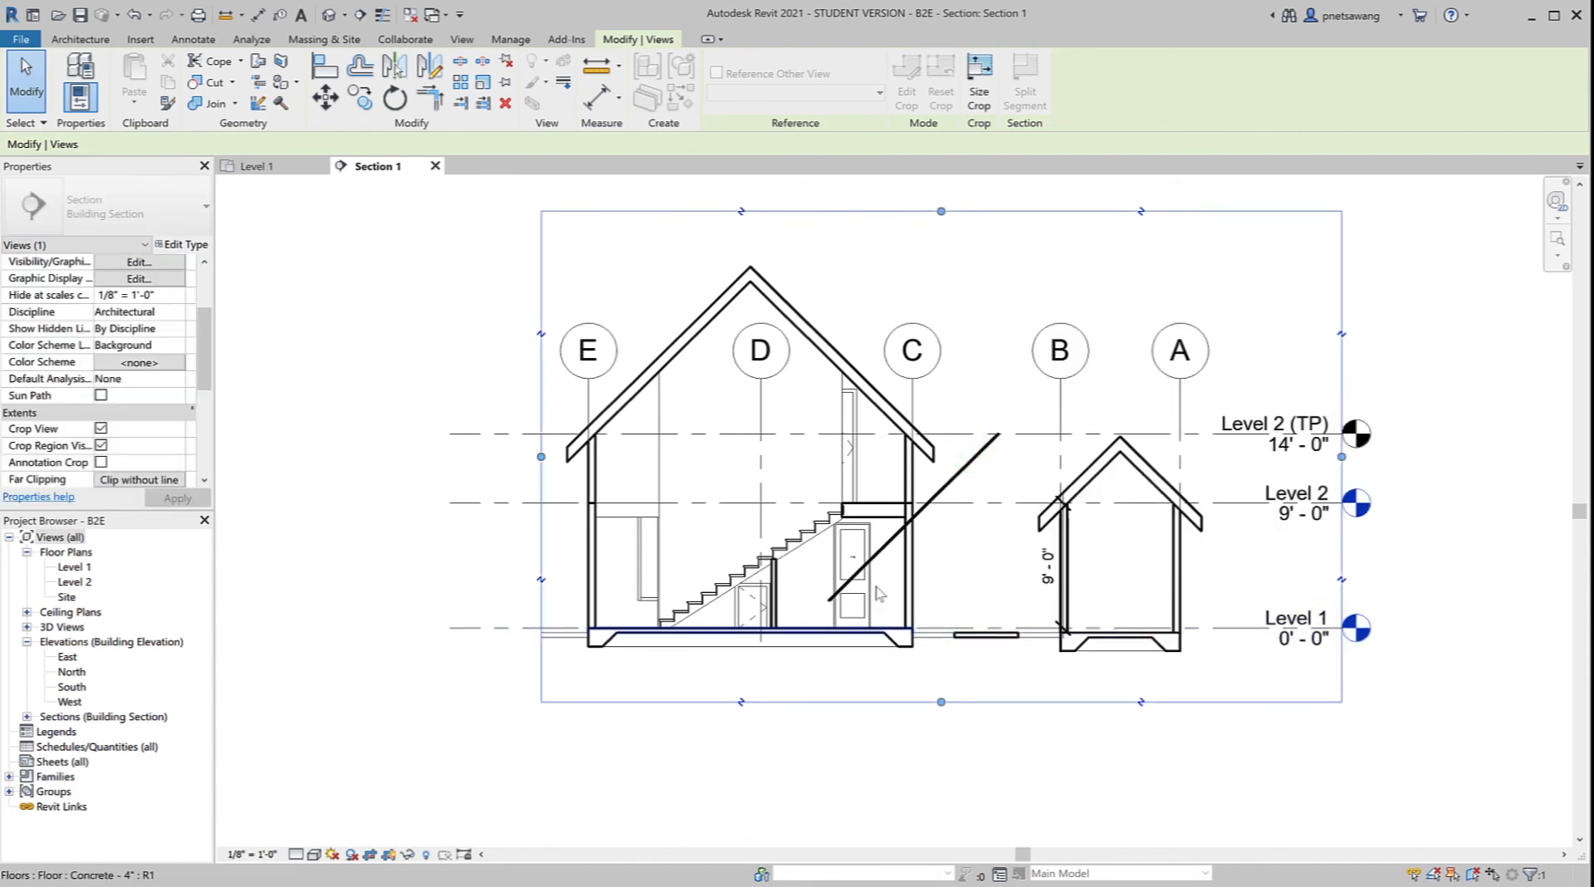
Step: Attach the top of the slanted wall to the Level 2 floor, accepting the missed-target warning
{"action": "scroll", "coordinate": [860, 586], "scroll_direction": "up", "scroll_amount": 3}
{"action": "scroll", "coordinate": [859, 585], "scroll_direction": "up", "scroll_amount": 3}
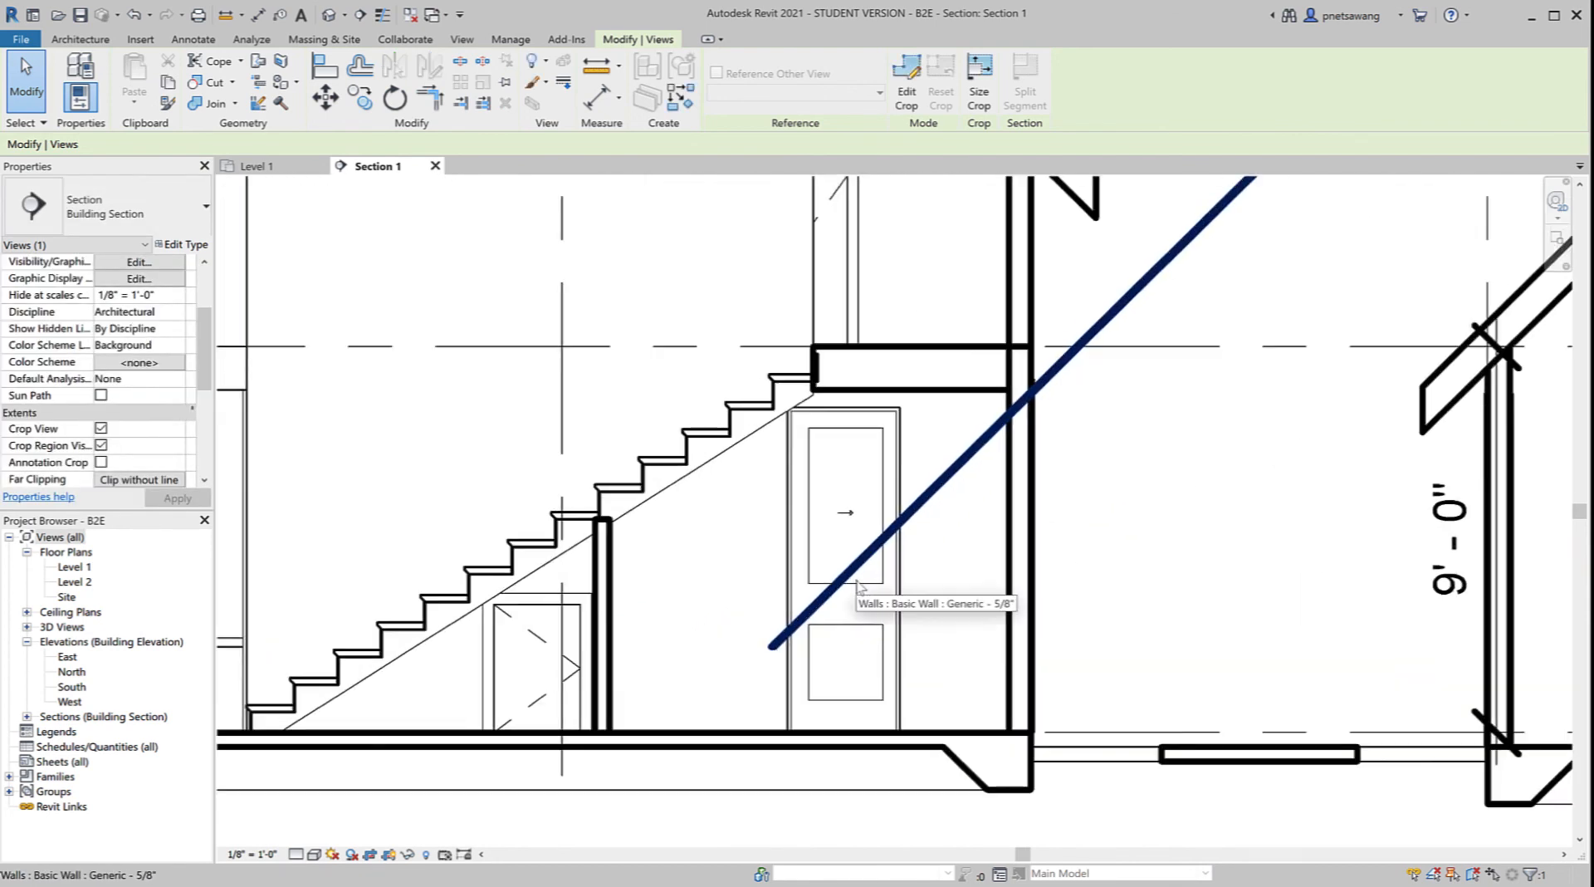
{"action": "left_click", "coordinate": [960, 466]}
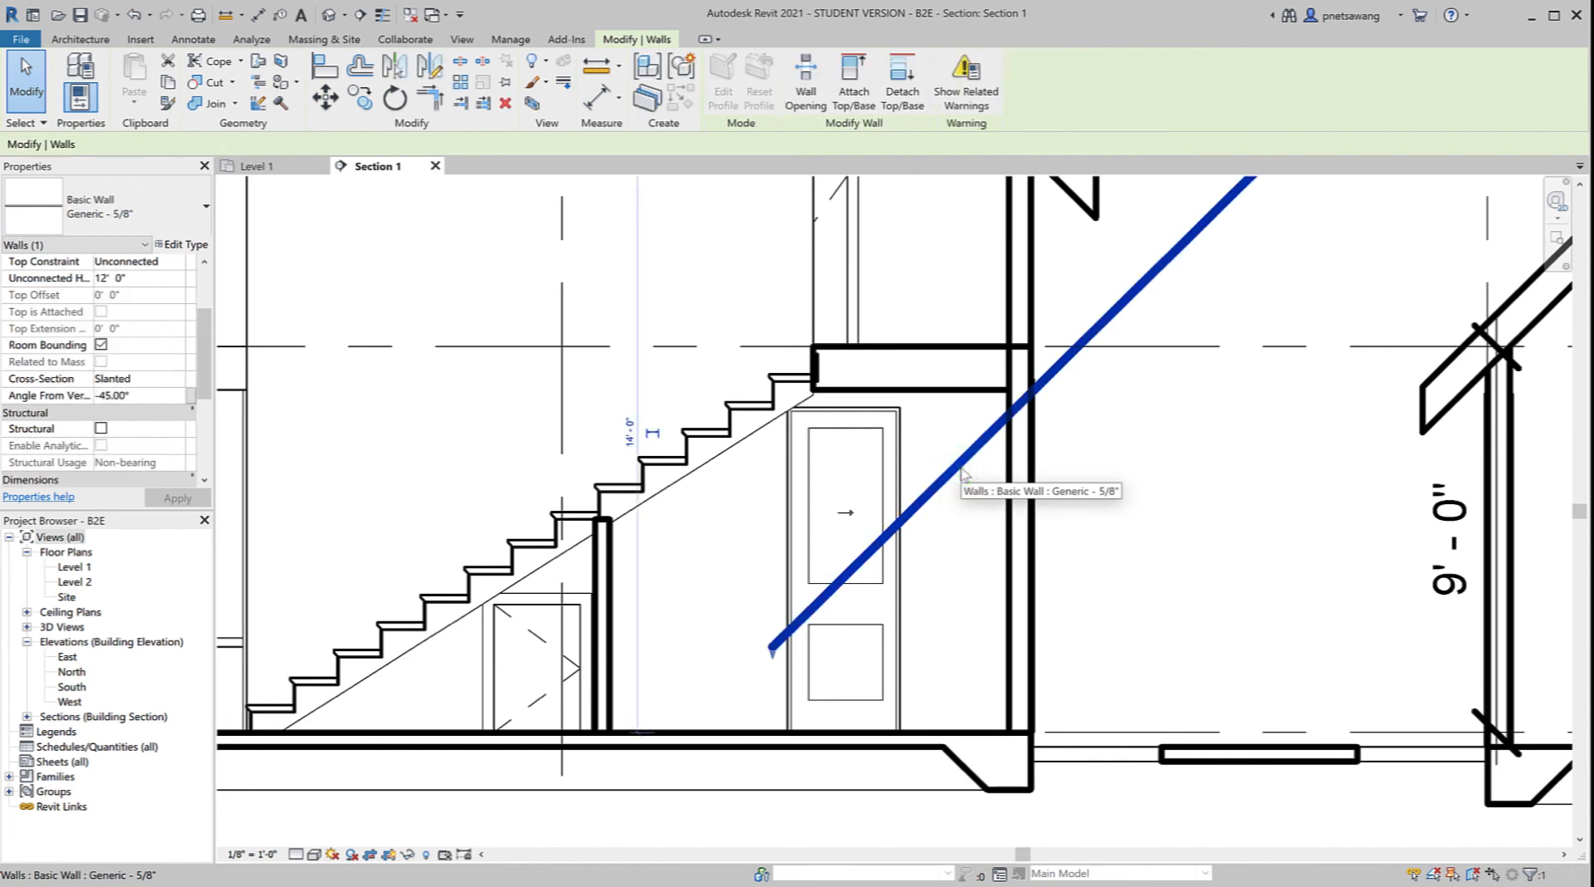
{"action": "left_click", "coordinate": [854, 79]}
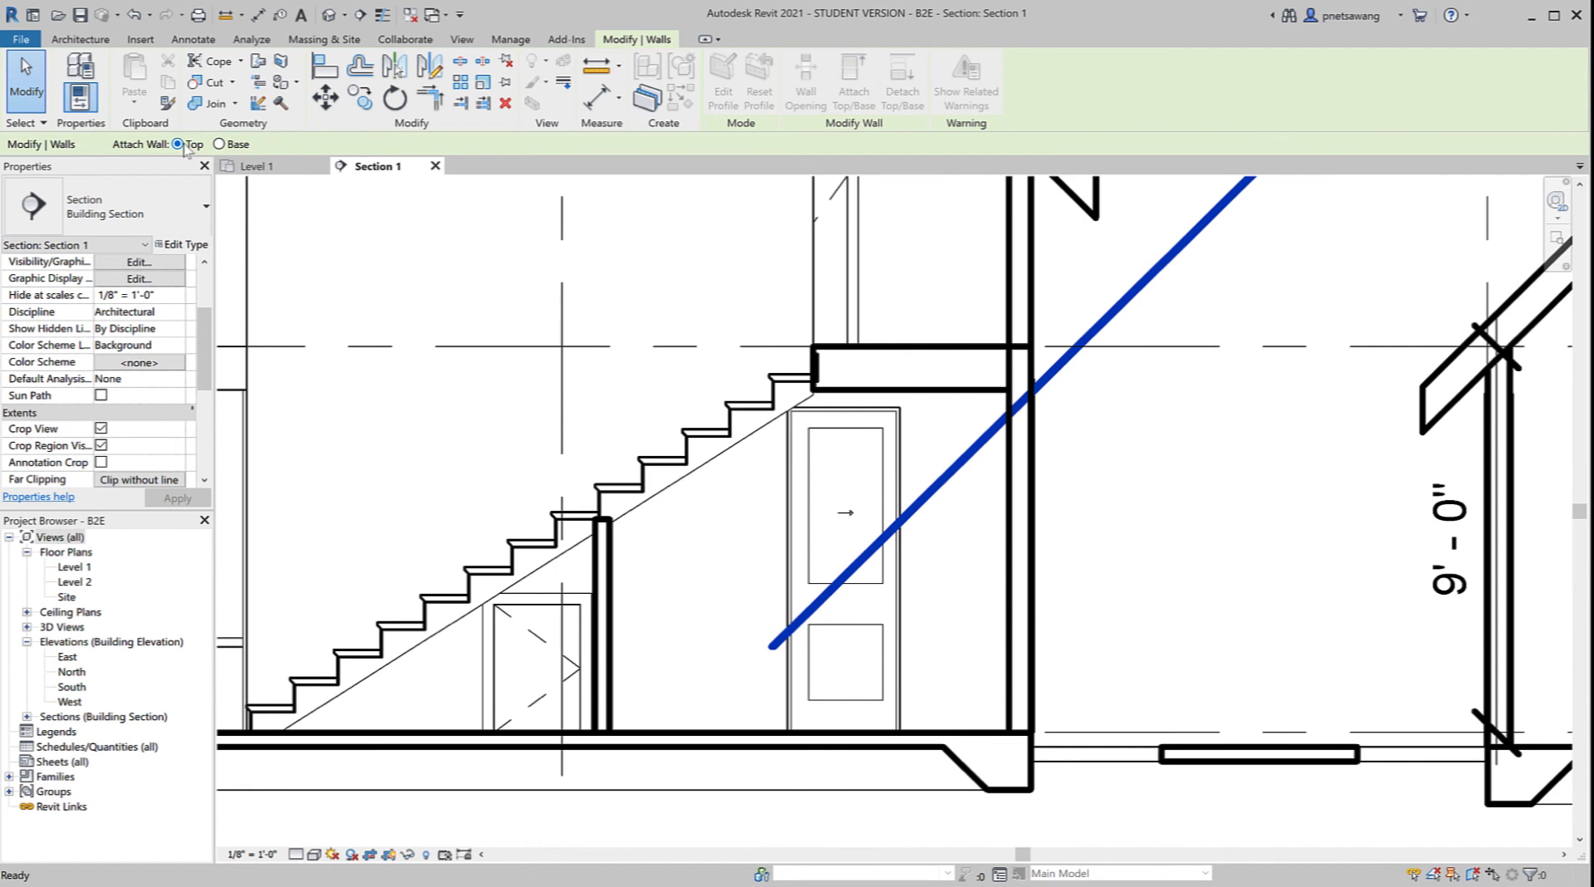
{"action": "left_click", "coordinate": [965, 396]}
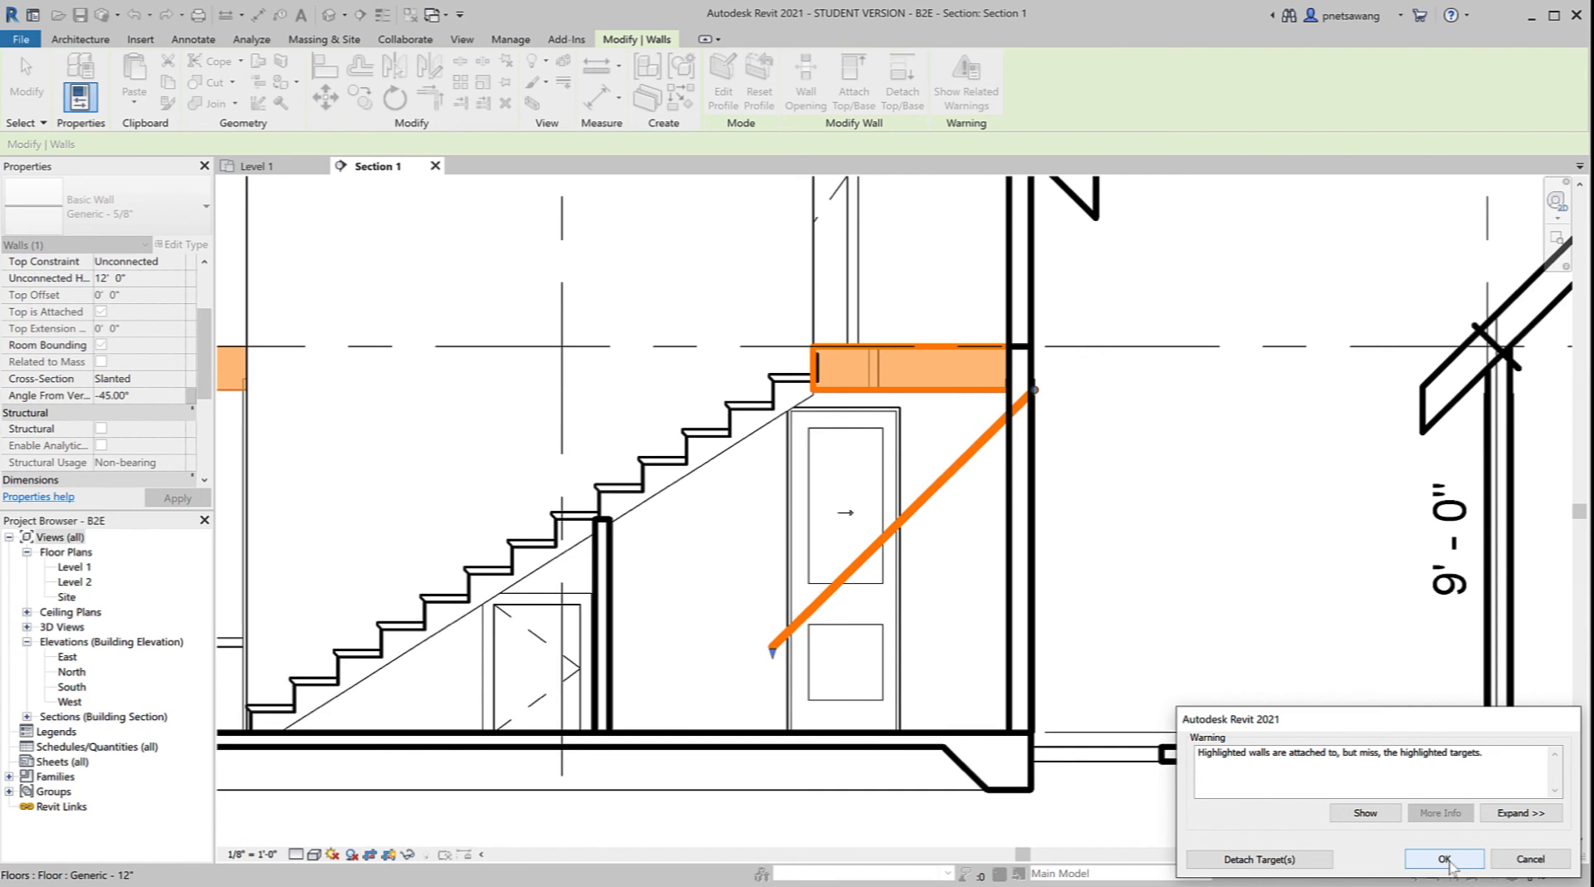
{"action": "left_click", "coordinate": [1446, 860]}
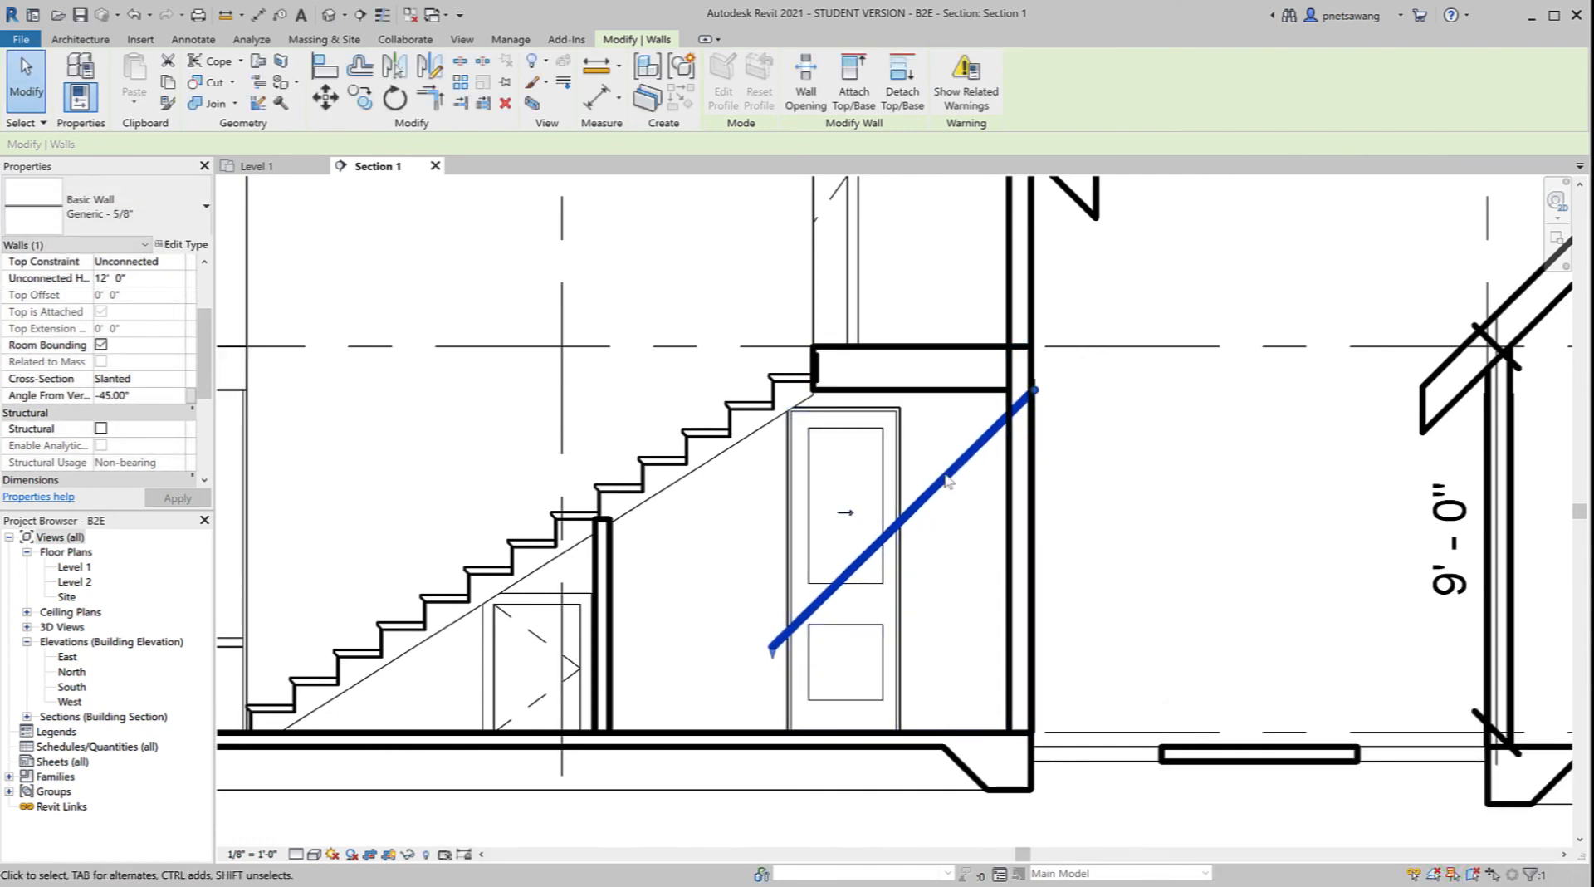
Step: Attach the base of the slanted wall to the concrete ground floor slab
{"action": "left_click", "coordinate": [855, 96]}
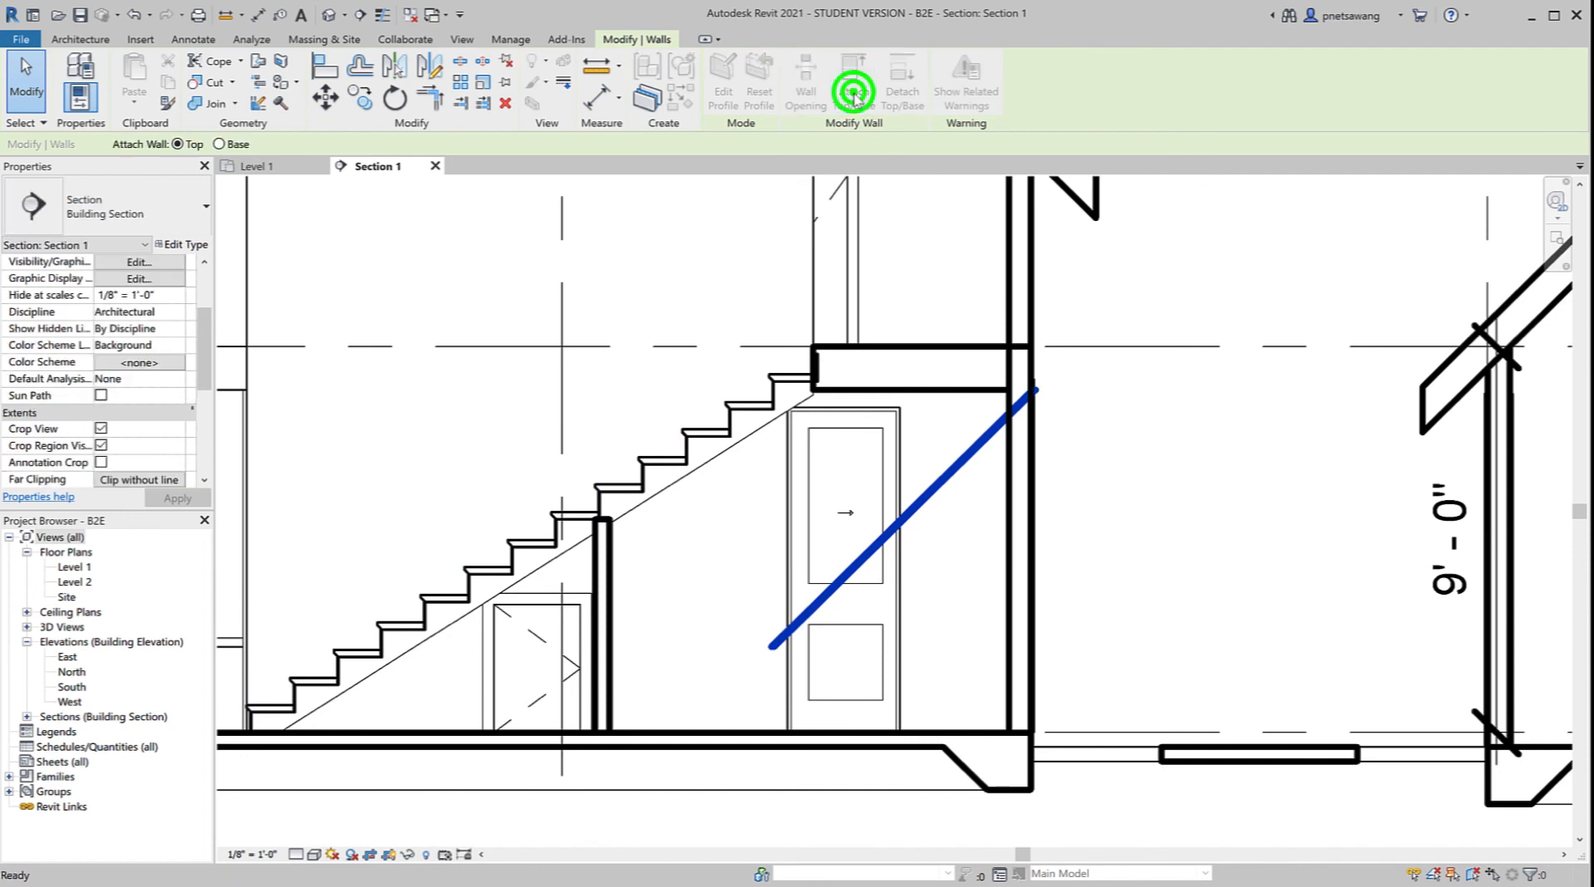
{"action": "left_click", "coordinate": [220, 144]}
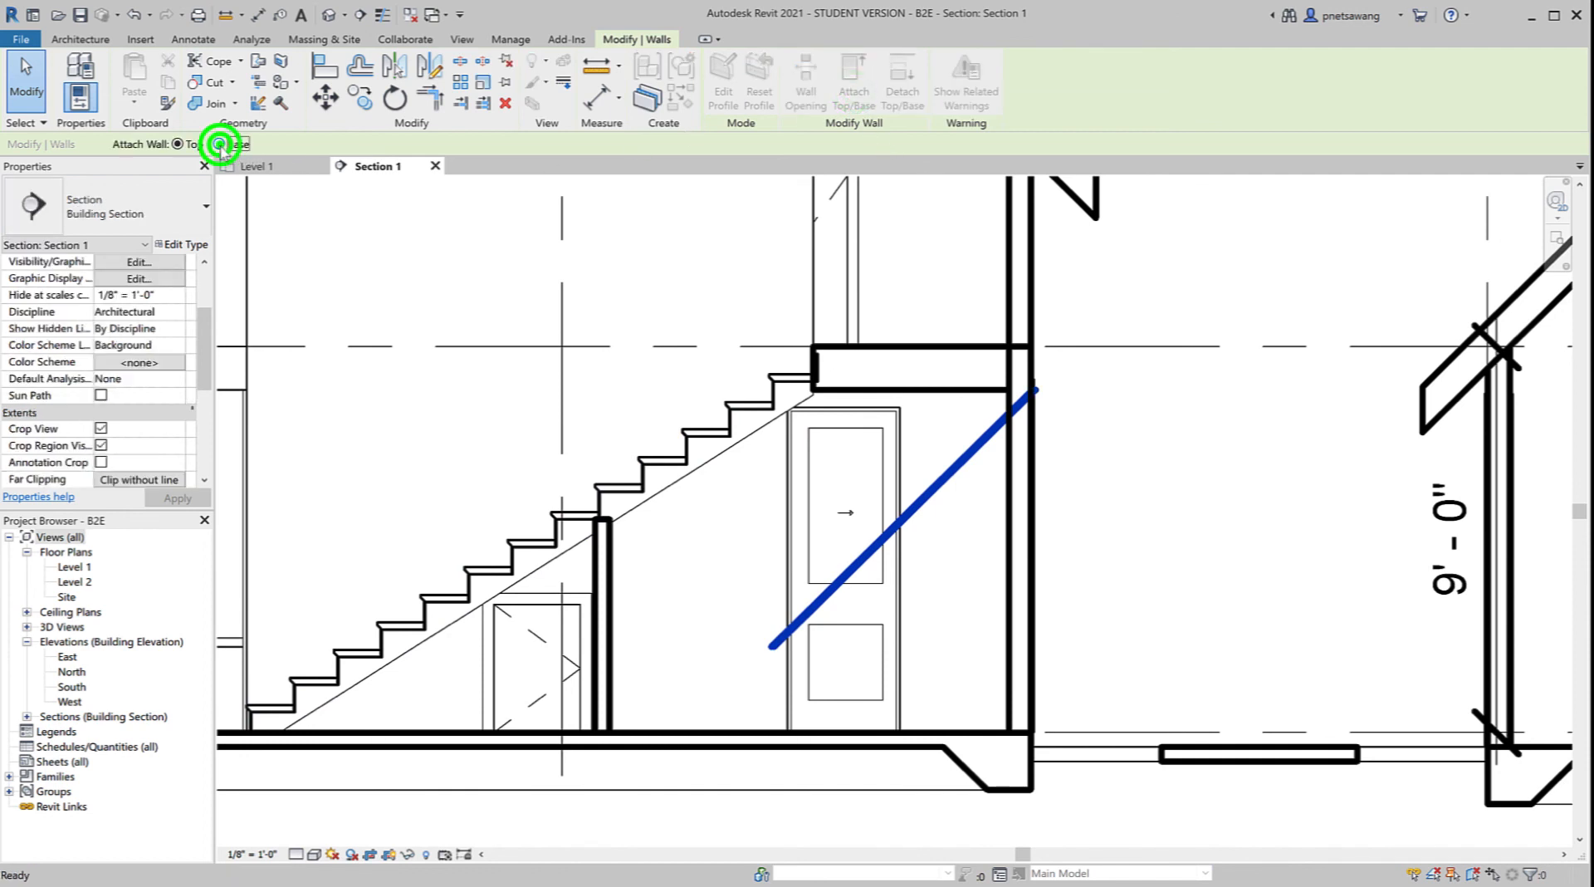
{"action": "left_click", "coordinate": [422, 737]}
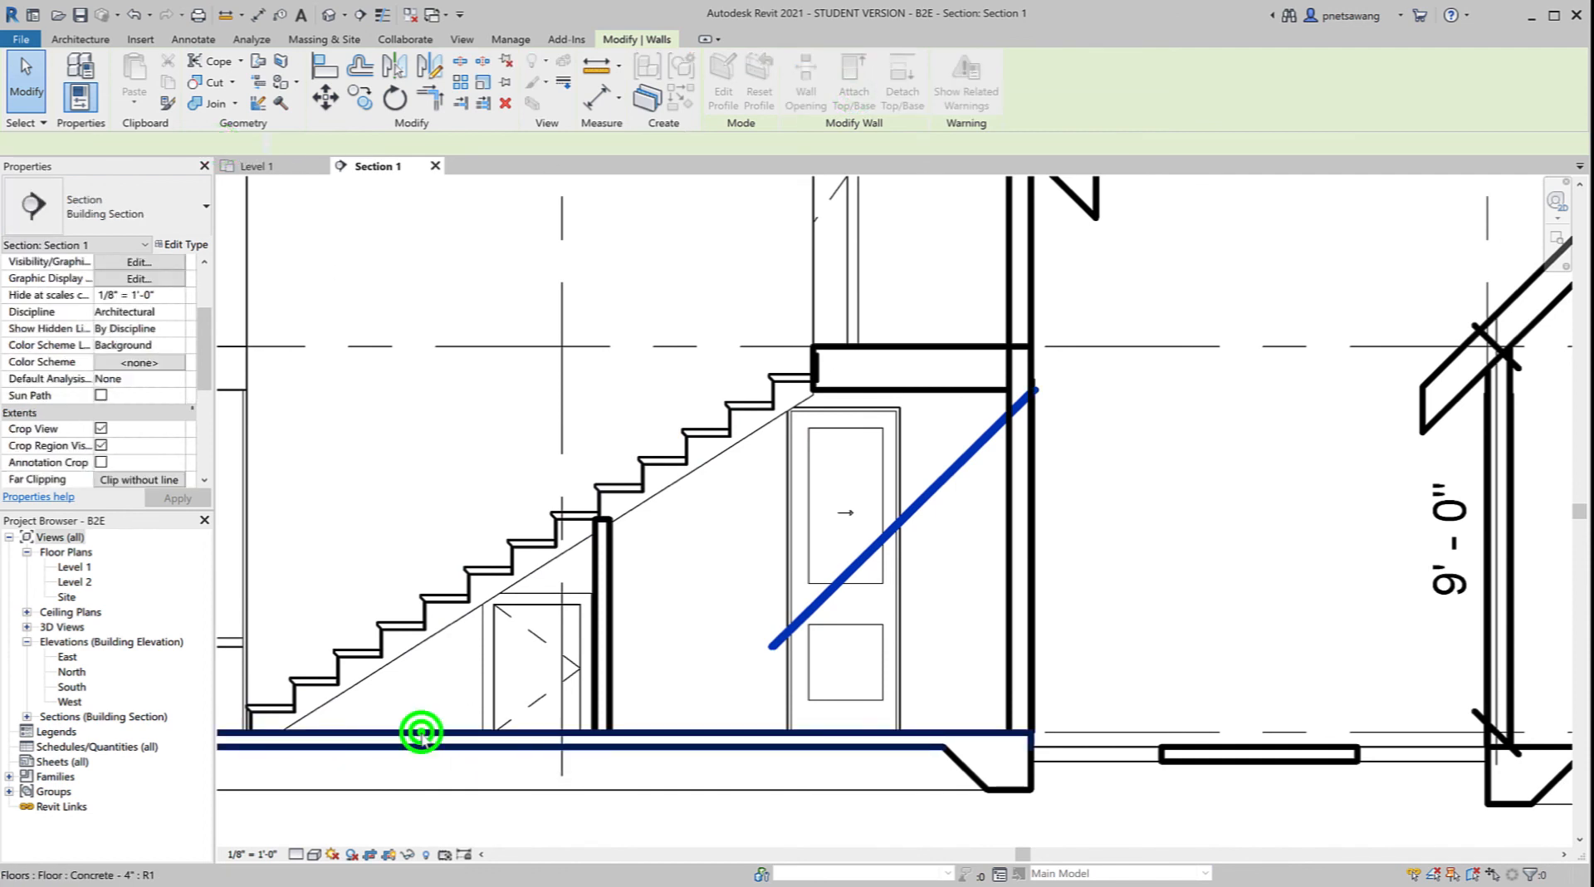
{"action": "left_click", "coordinate": [1201, 666]}
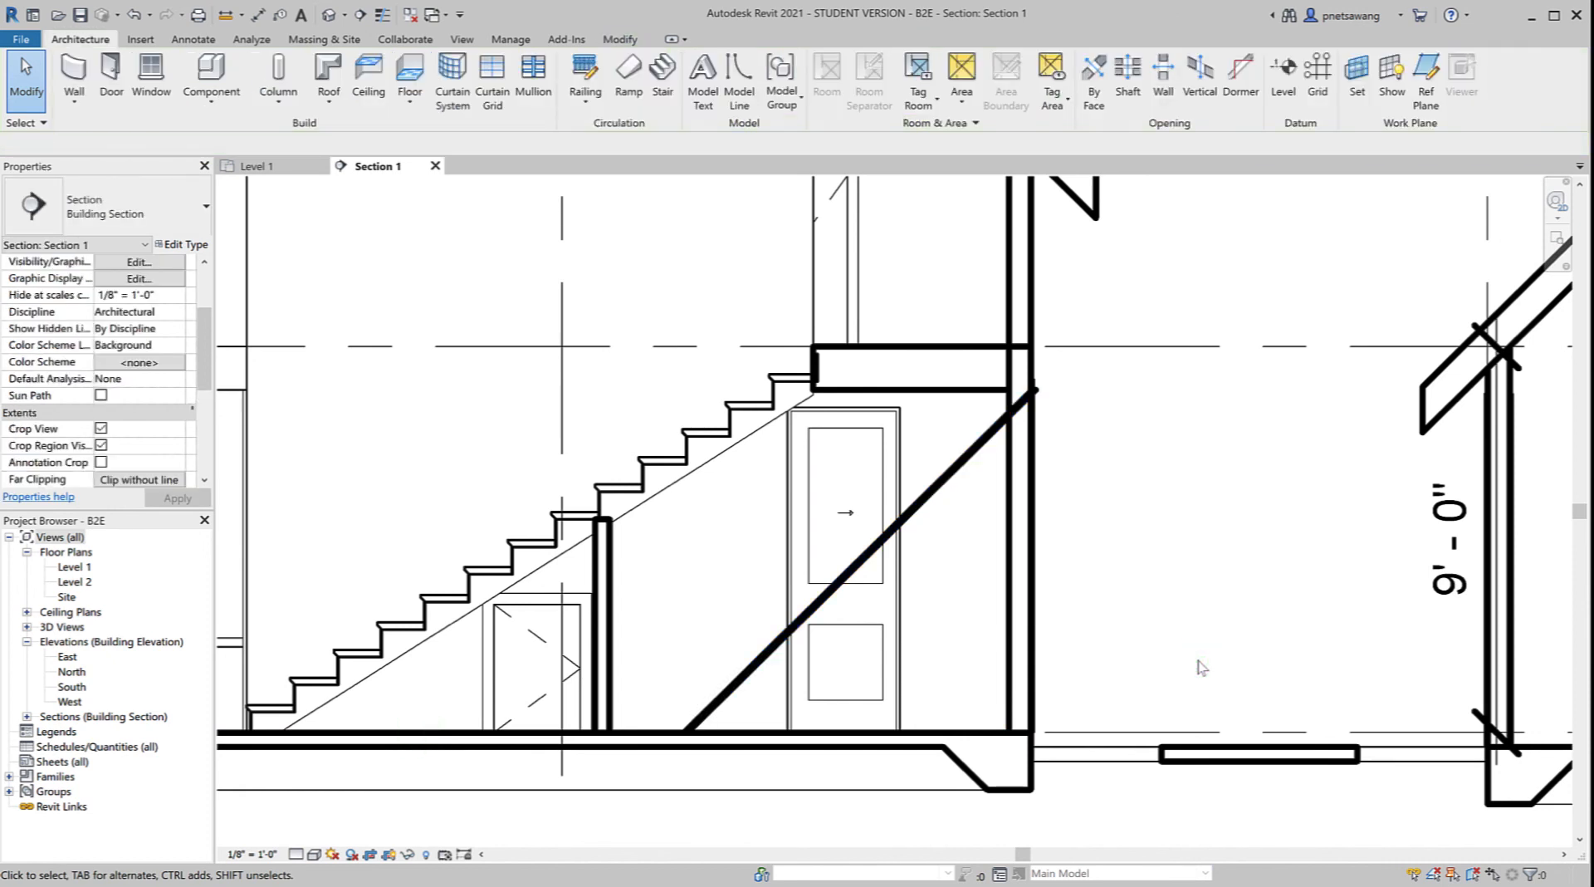
Step: Add an angular dimension between the sloped underside of the stair and the top of the ground floor slab
{"action": "left_click", "coordinate": [194, 39]}
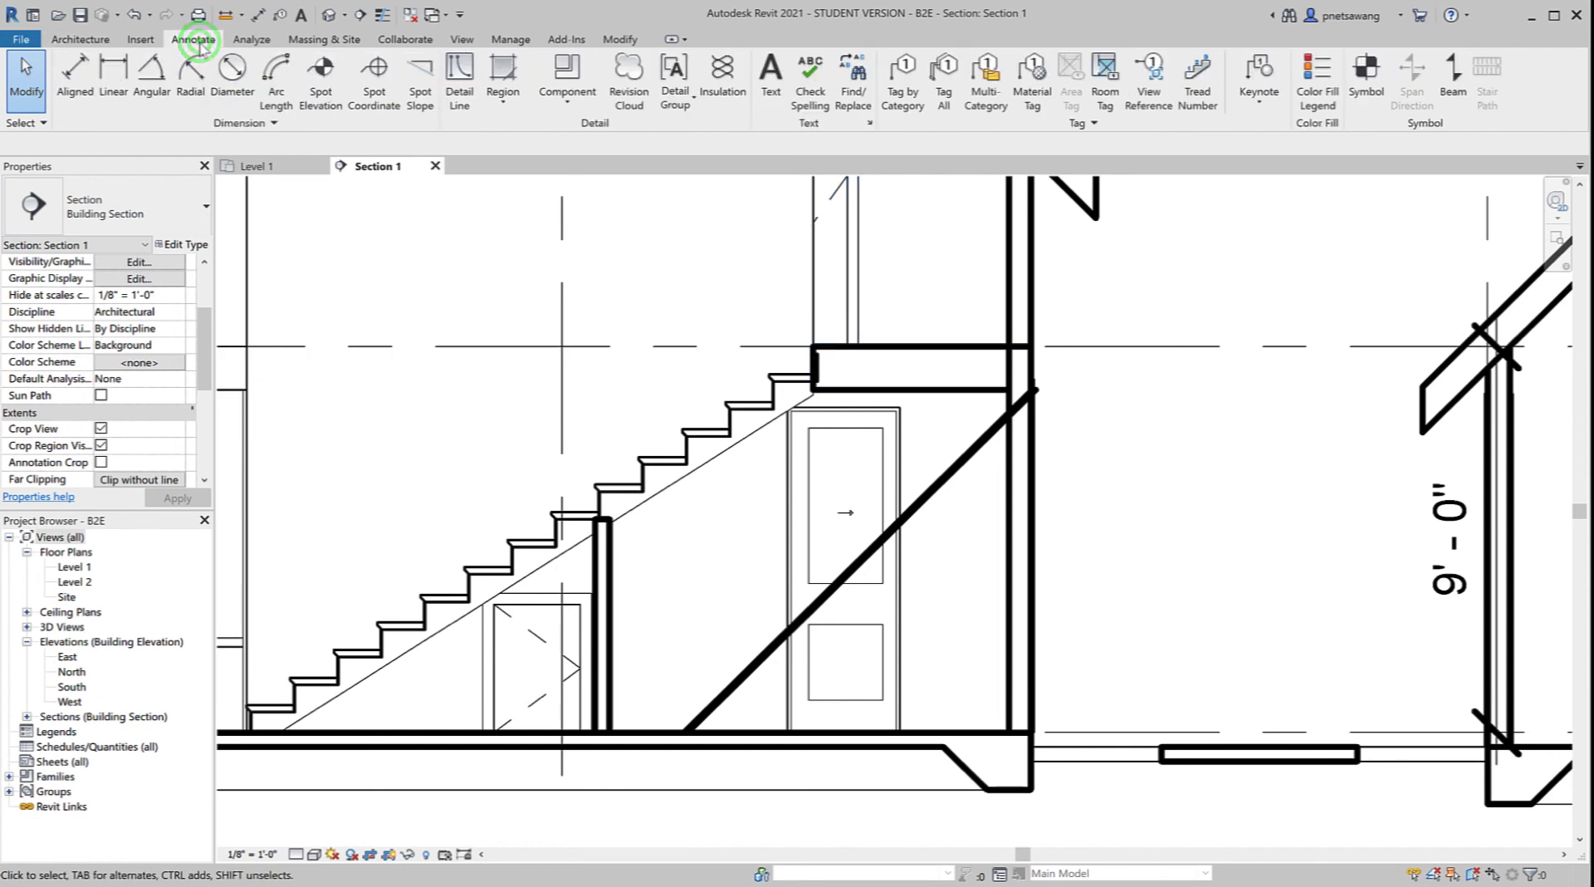
{"action": "left_click", "coordinate": [152, 76]}
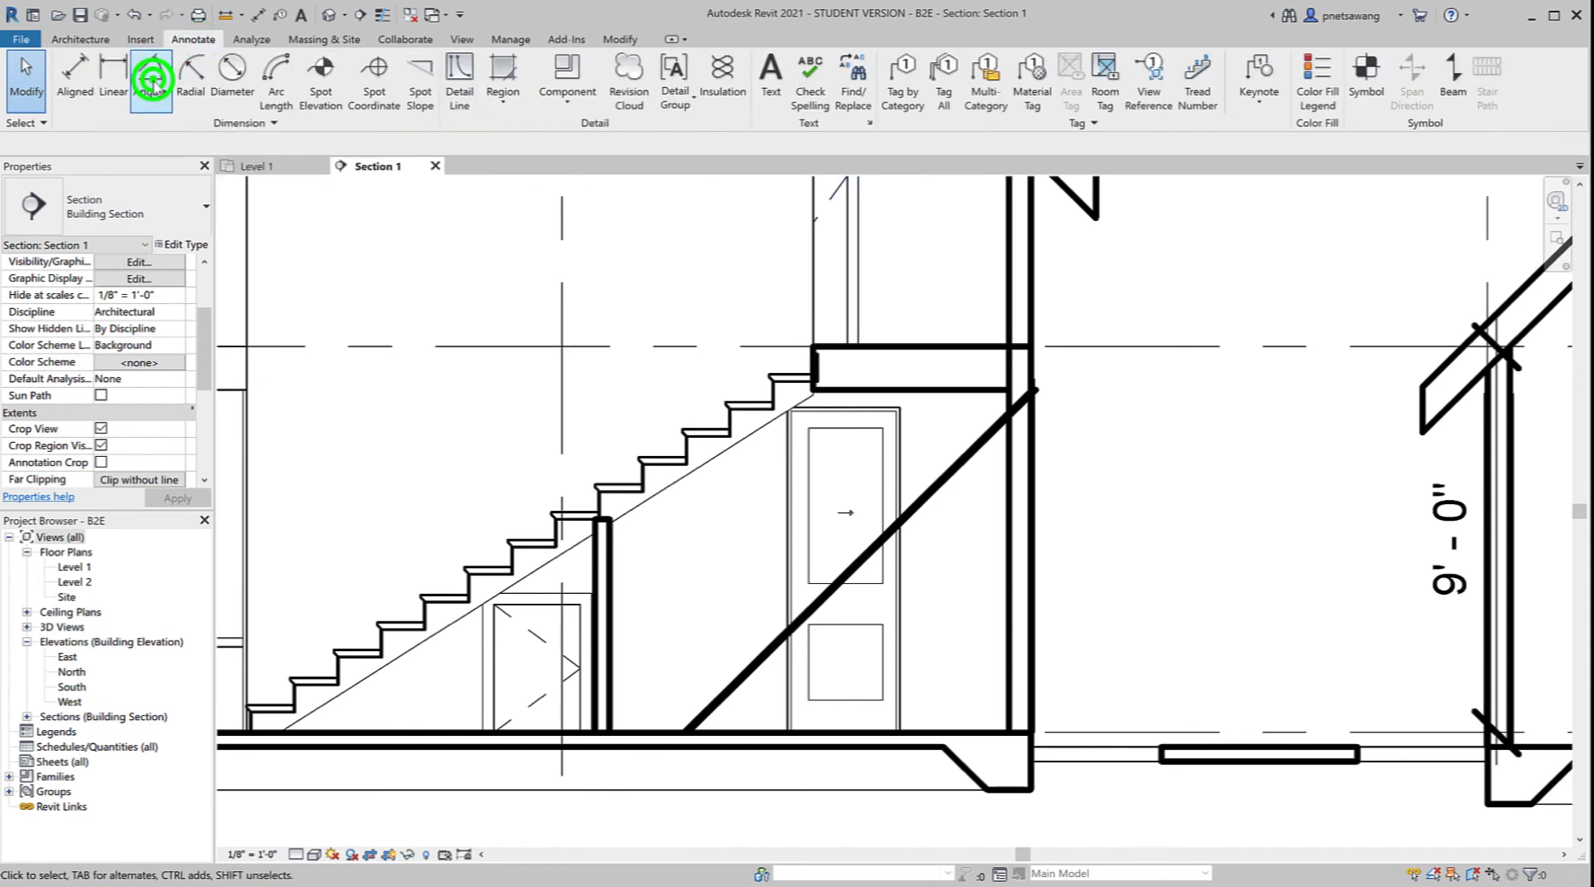
{"action": "left_click", "coordinate": [674, 481]}
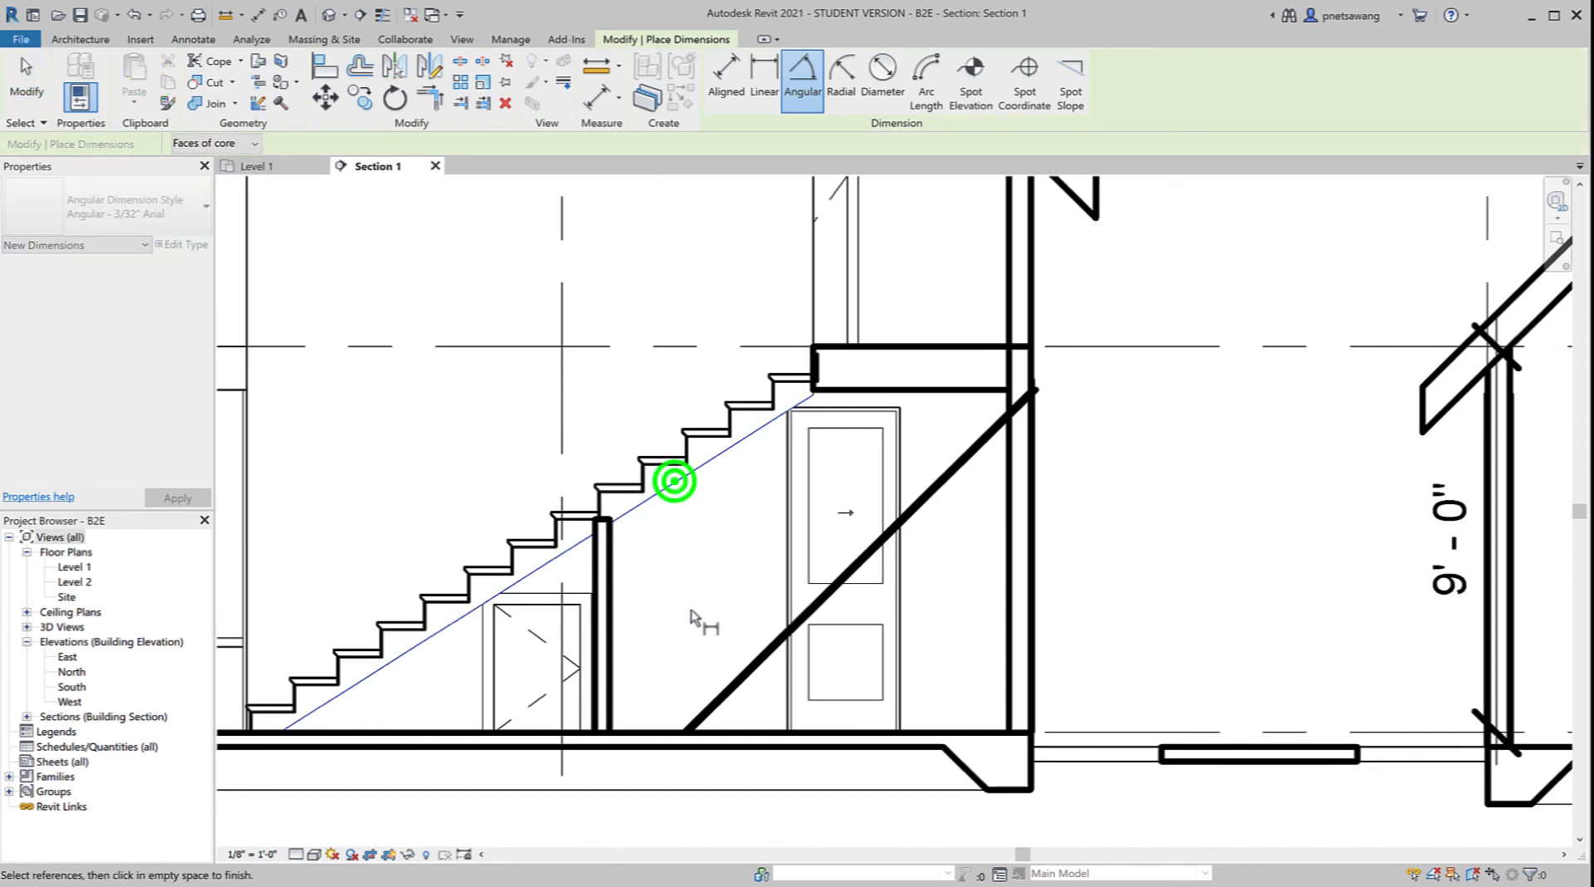
{"action": "left_click", "coordinate": [774, 731]}
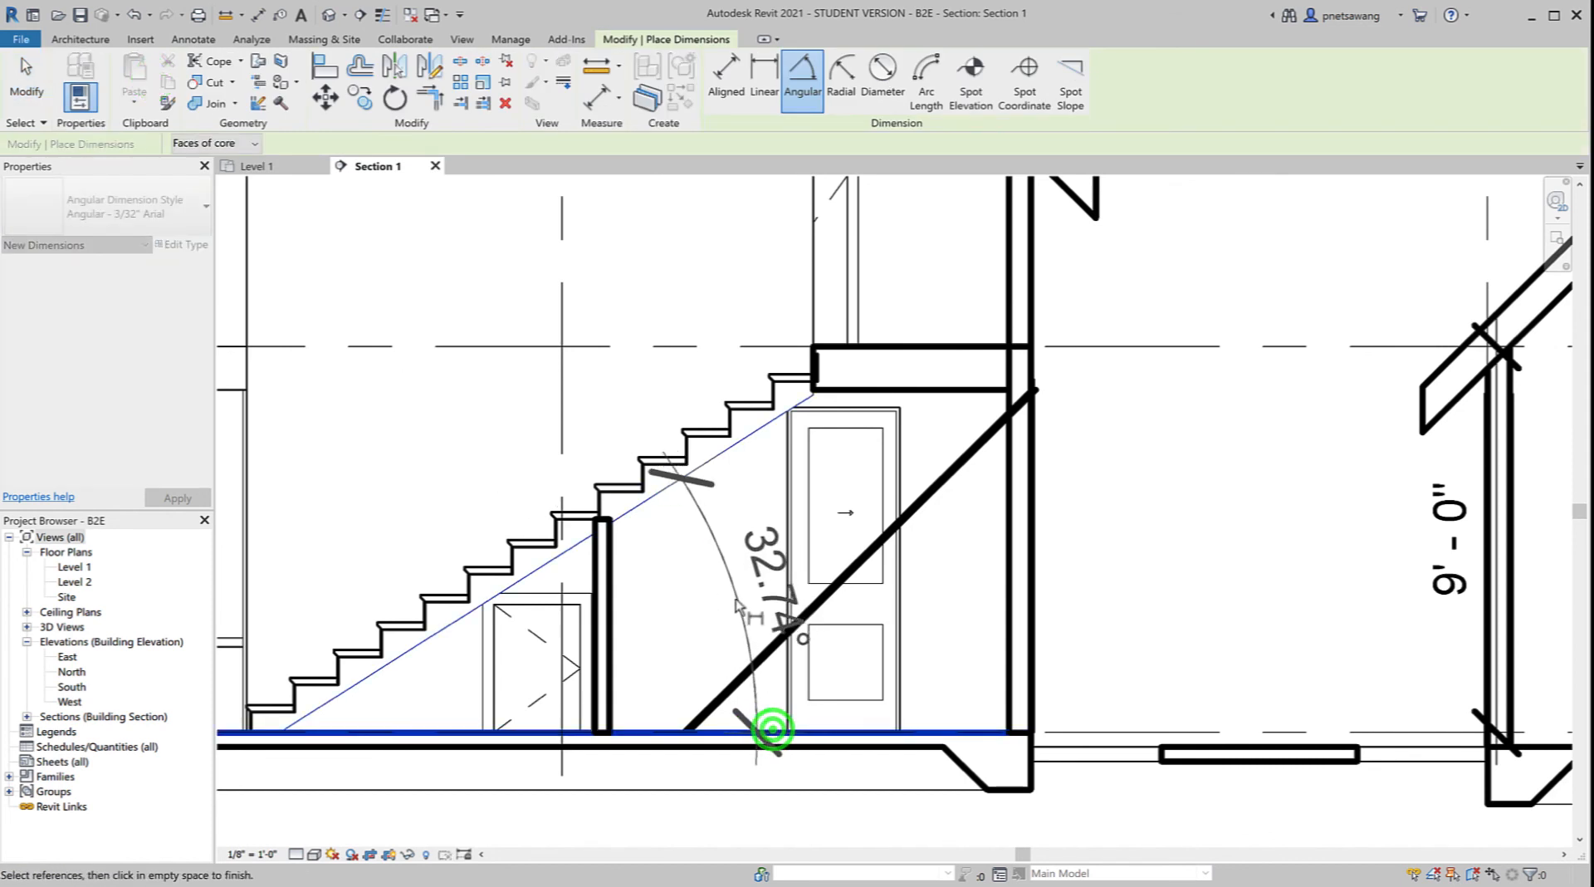
{"action": "left_click", "coordinate": [693, 606]}
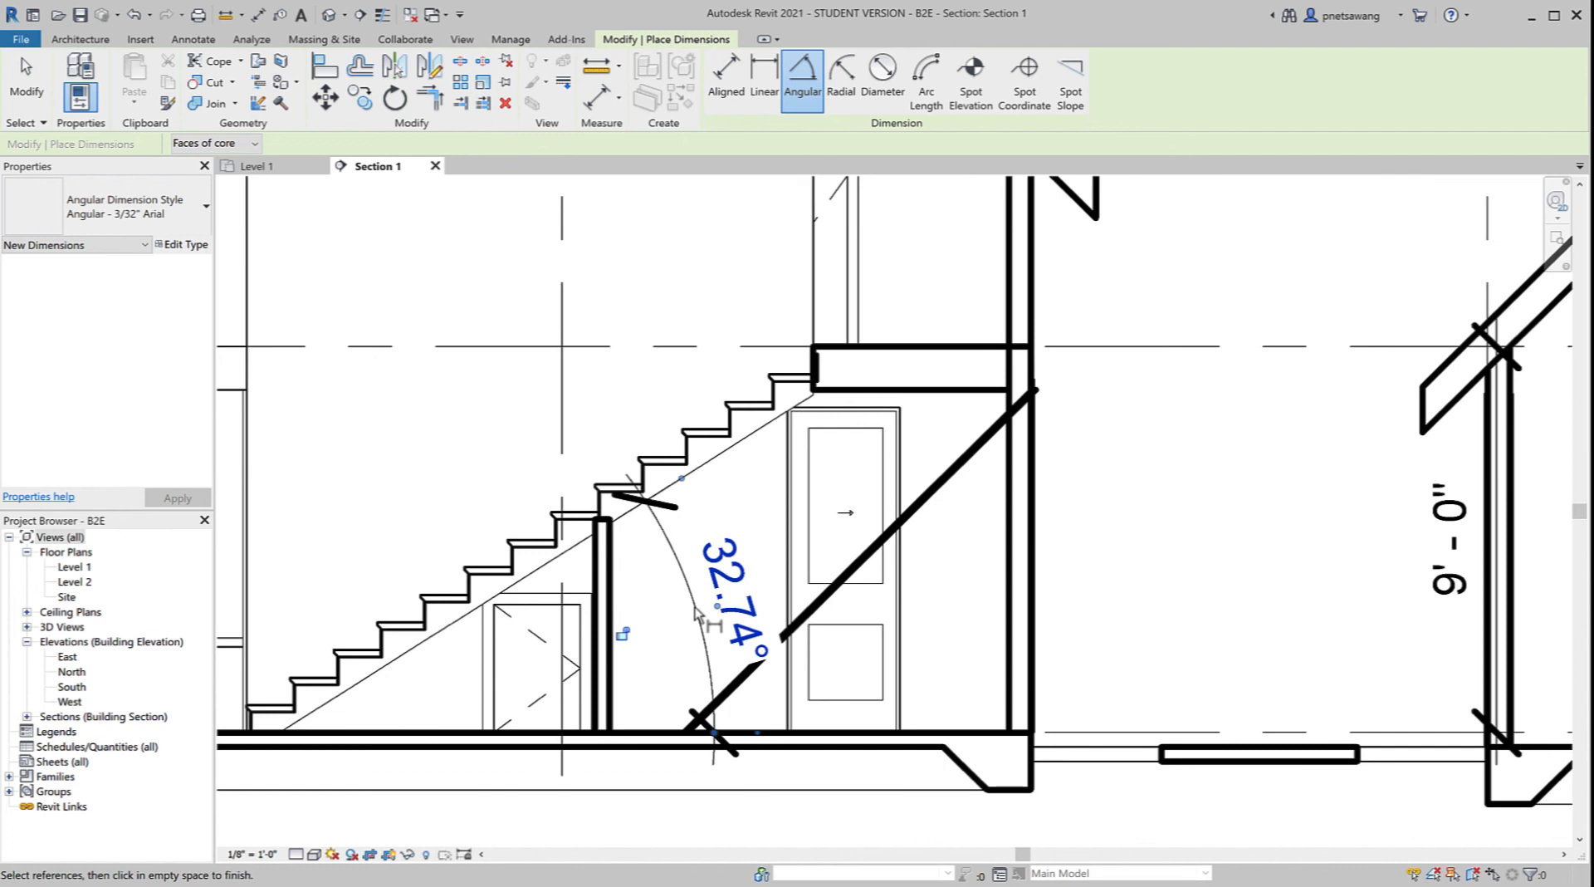
{"action": "left_click", "coordinate": [21, 71]}
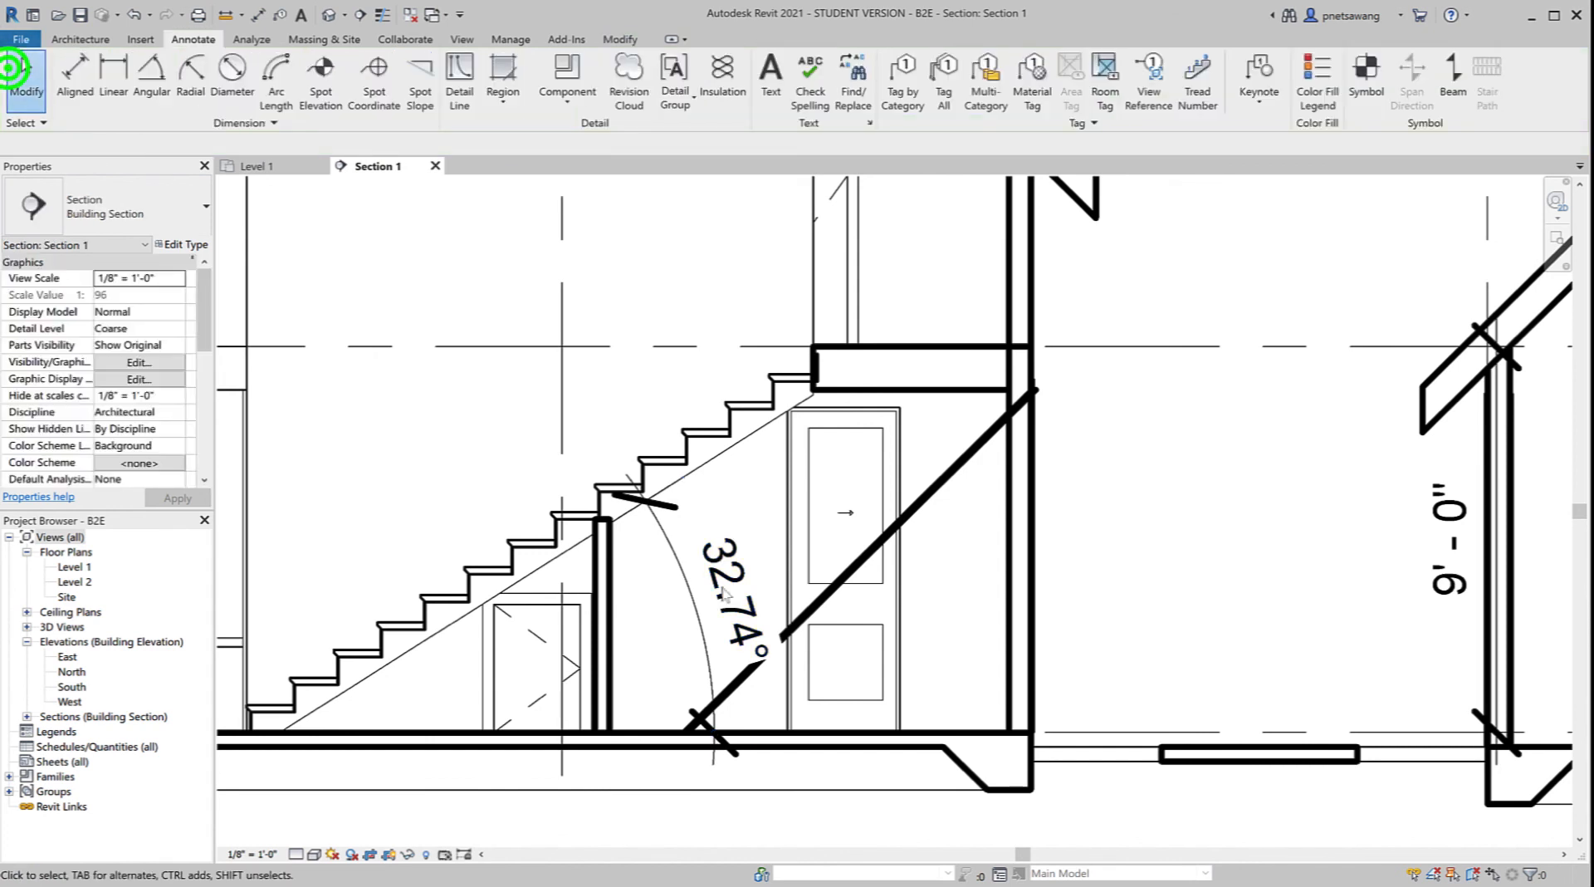
Step: Set the slanted wall's angle from vertical to -57.26°
{"action": "left_click", "coordinate": [914, 516]}
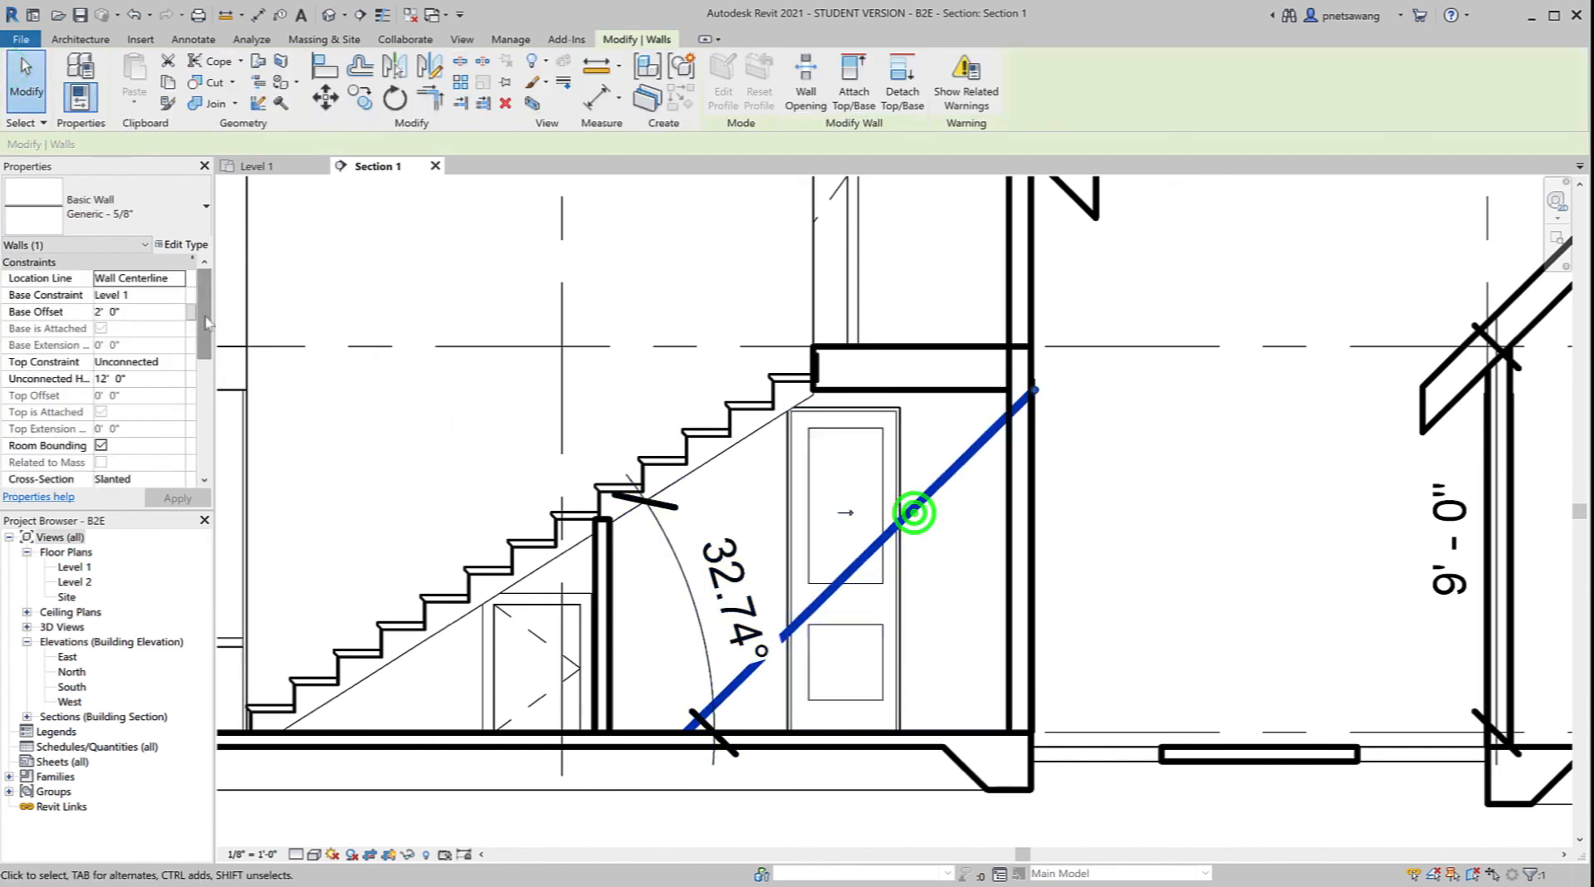
{"action": "left_click_drag", "start_coordinate": [205, 313], "coordinate": [208, 369]}
{"action": "left_click", "coordinate": [142, 379]}
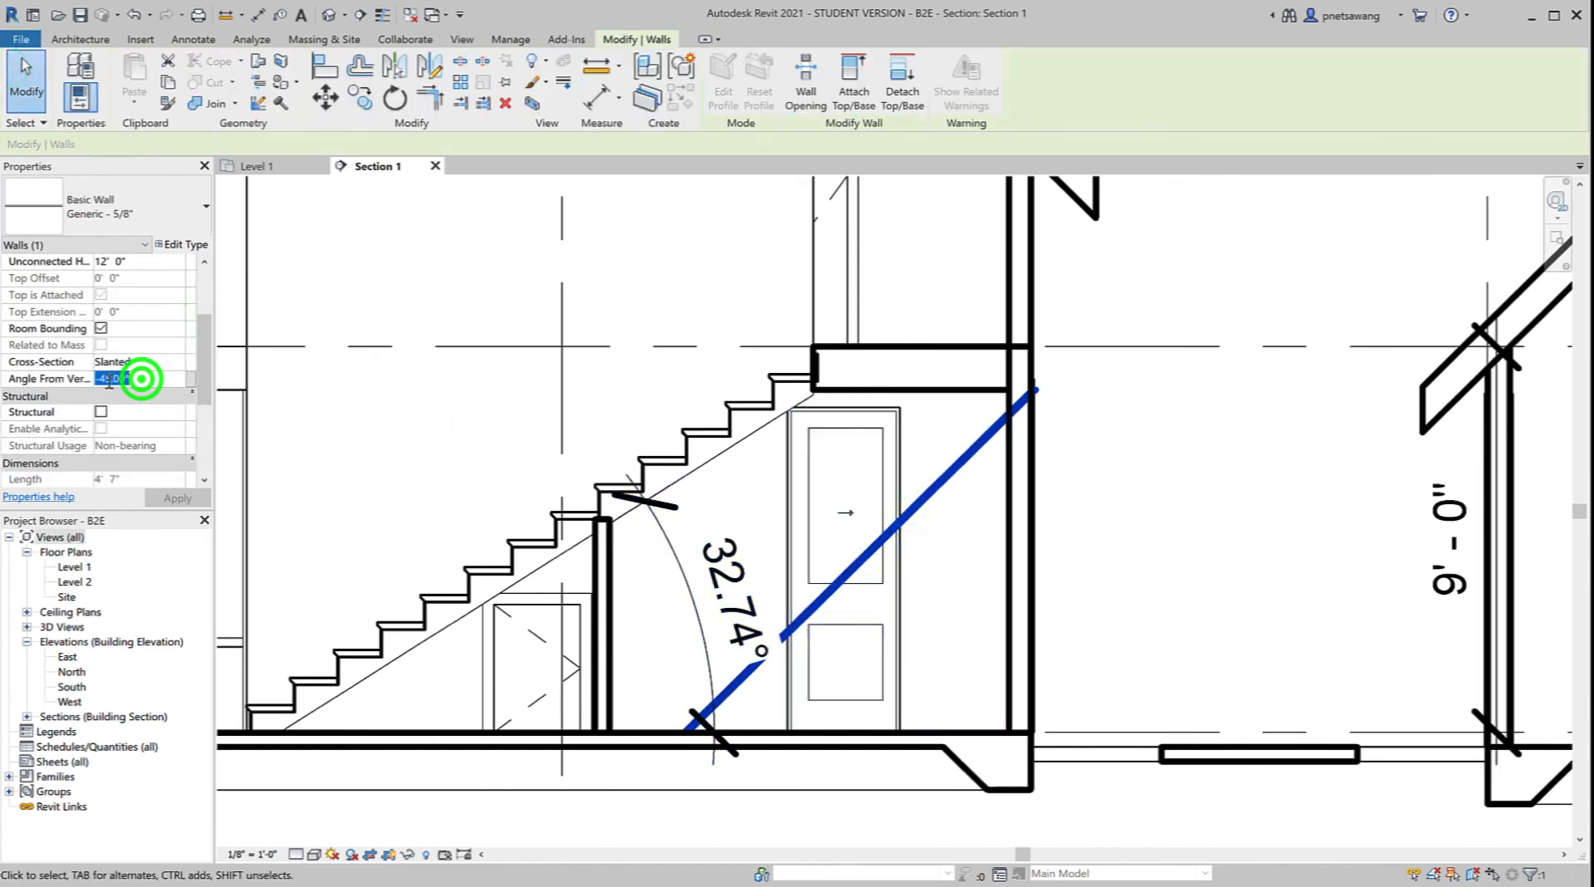
{"action": "left_click", "coordinate": [110, 380]}
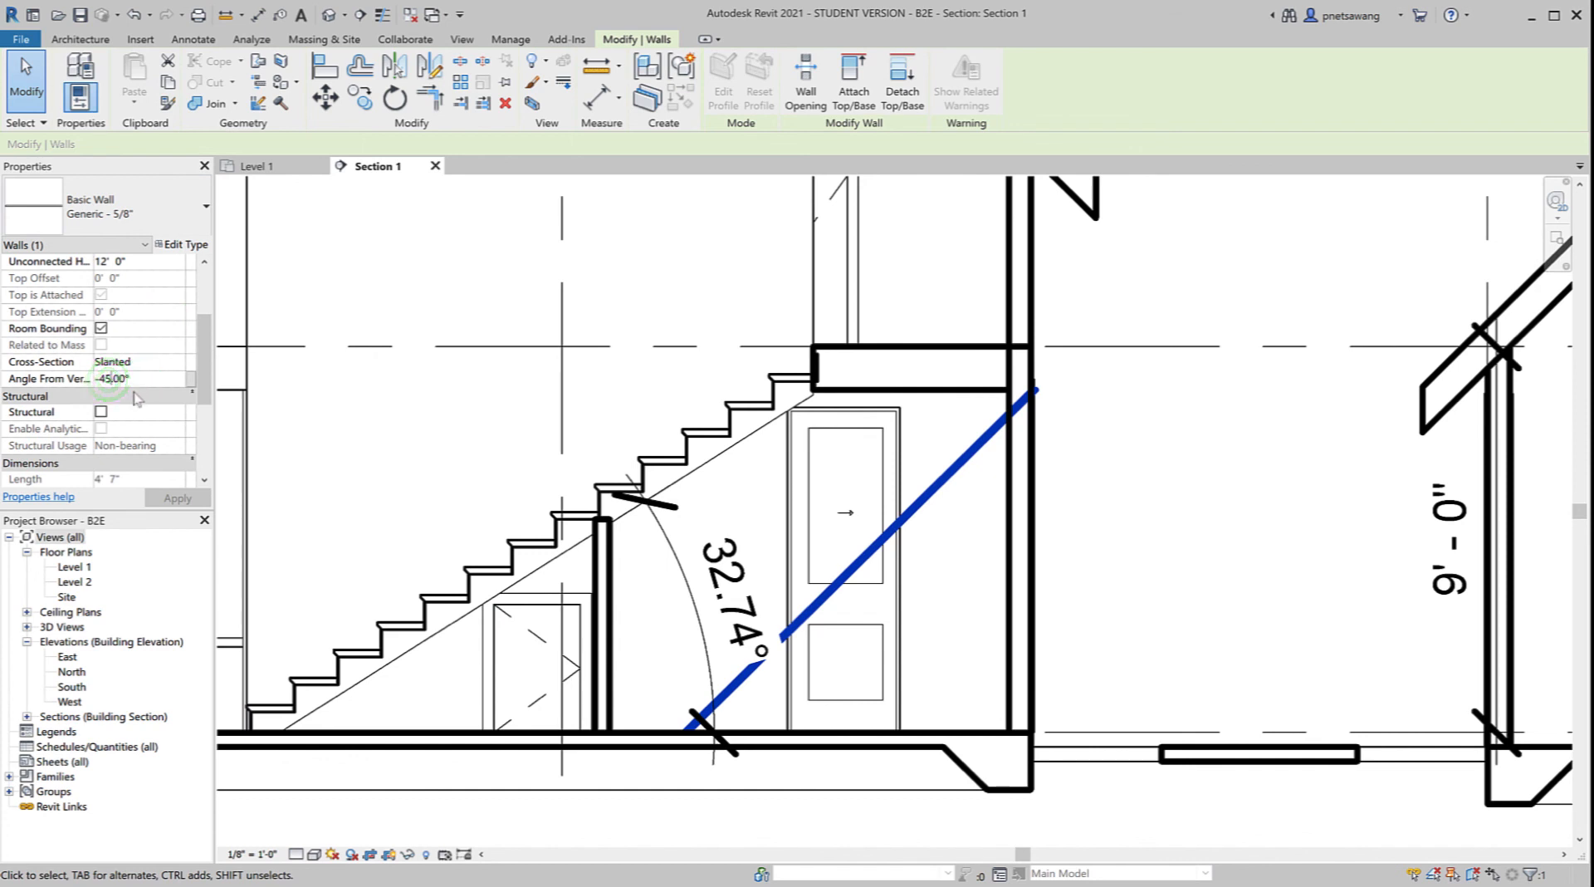
{"action": "left_click", "coordinate": [124, 381]}
{"action": "key", "text": "BackSpace"}
{"action": "key", "text": "BackSpace"}
{"action": "key", "text": "BackSpace"}
{"action": "key", "text": "BackSpace"}
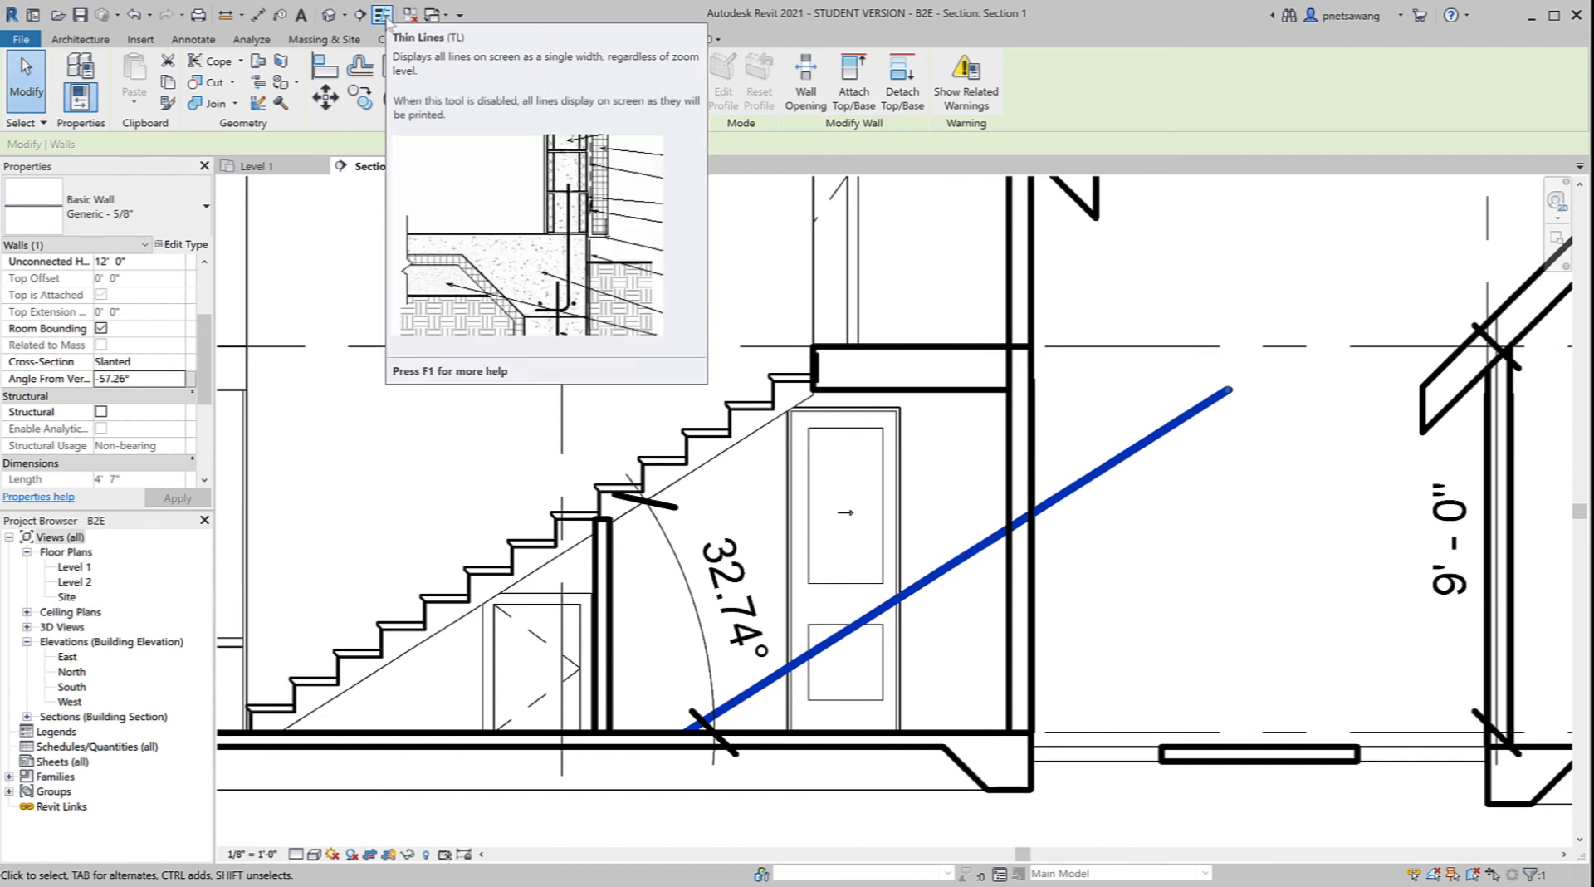
Step: Move the slanted wall along the floor by its lower corner to where the stair's underside meets the slab, using thin-line display for precision
{"action": "left_click", "coordinate": [383, 15]}
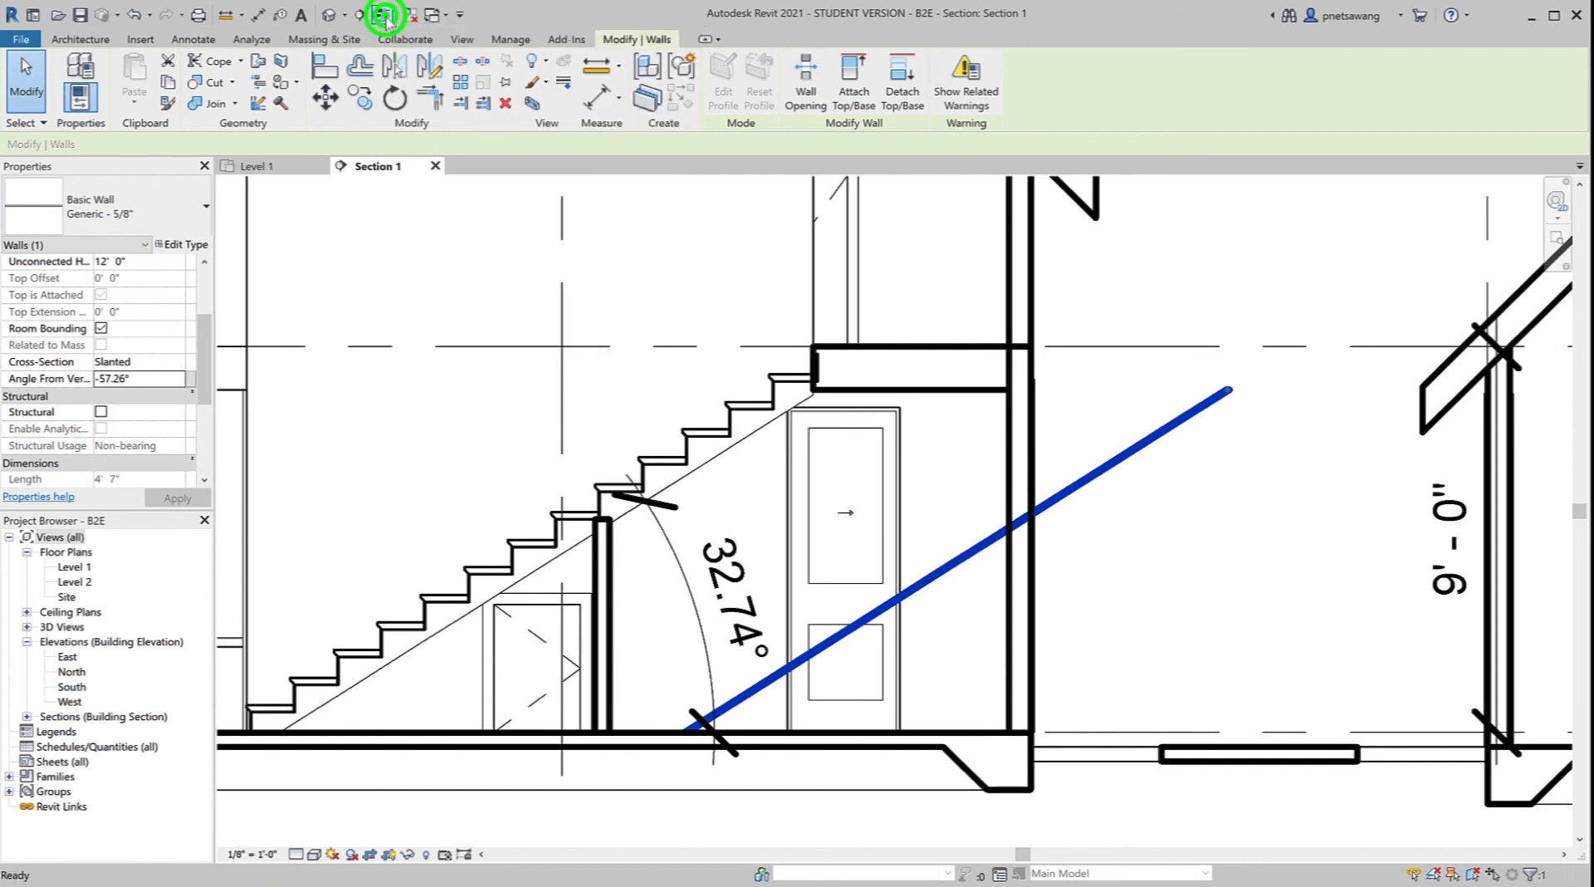
{"action": "left_click", "coordinate": [902, 605]}
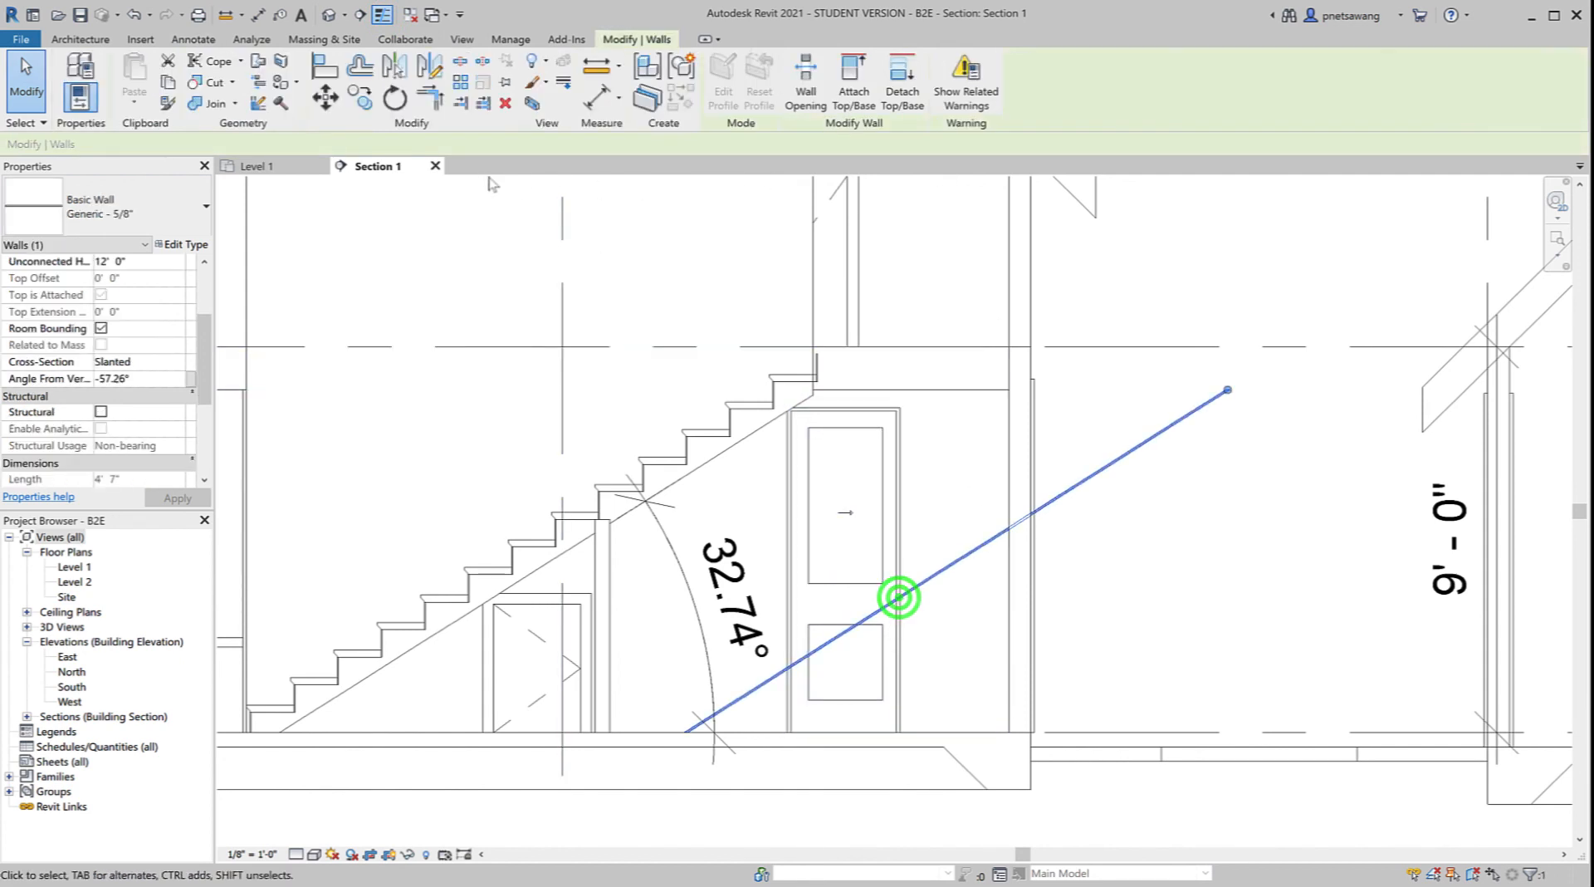
{"action": "left_click", "coordinate": [324, 98]}
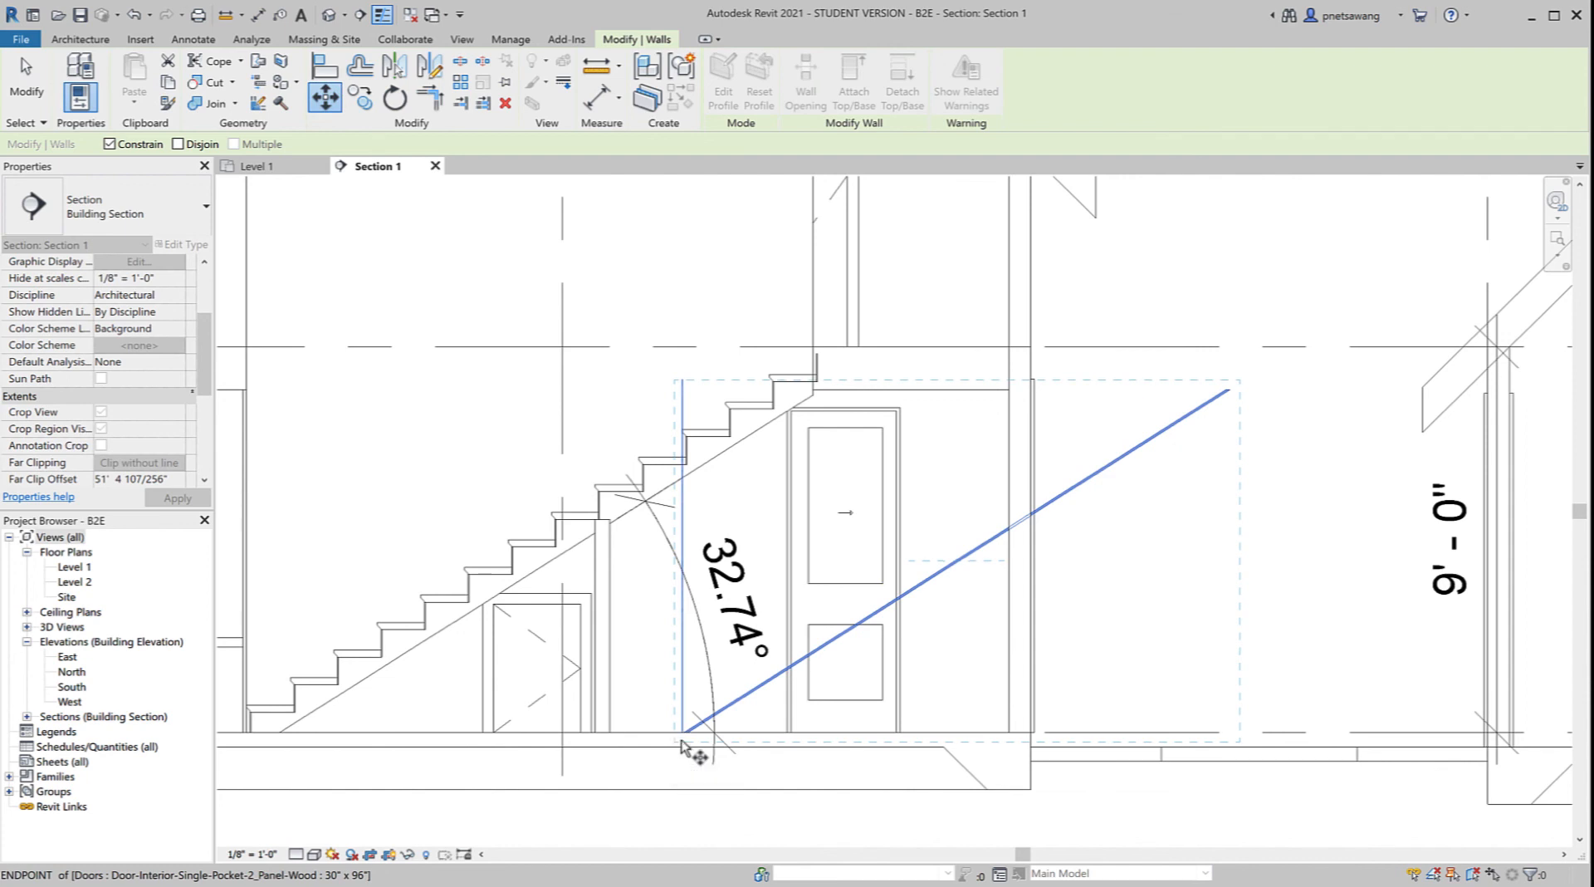
{"action": "scroll", "coordinate": [680, 745], "scroll_direction": "up", "scroll_amount": 3}
{"action": "scroll", "coordinate": [680, 745], "scroll_direction": "up", "scroll_amount": 4}
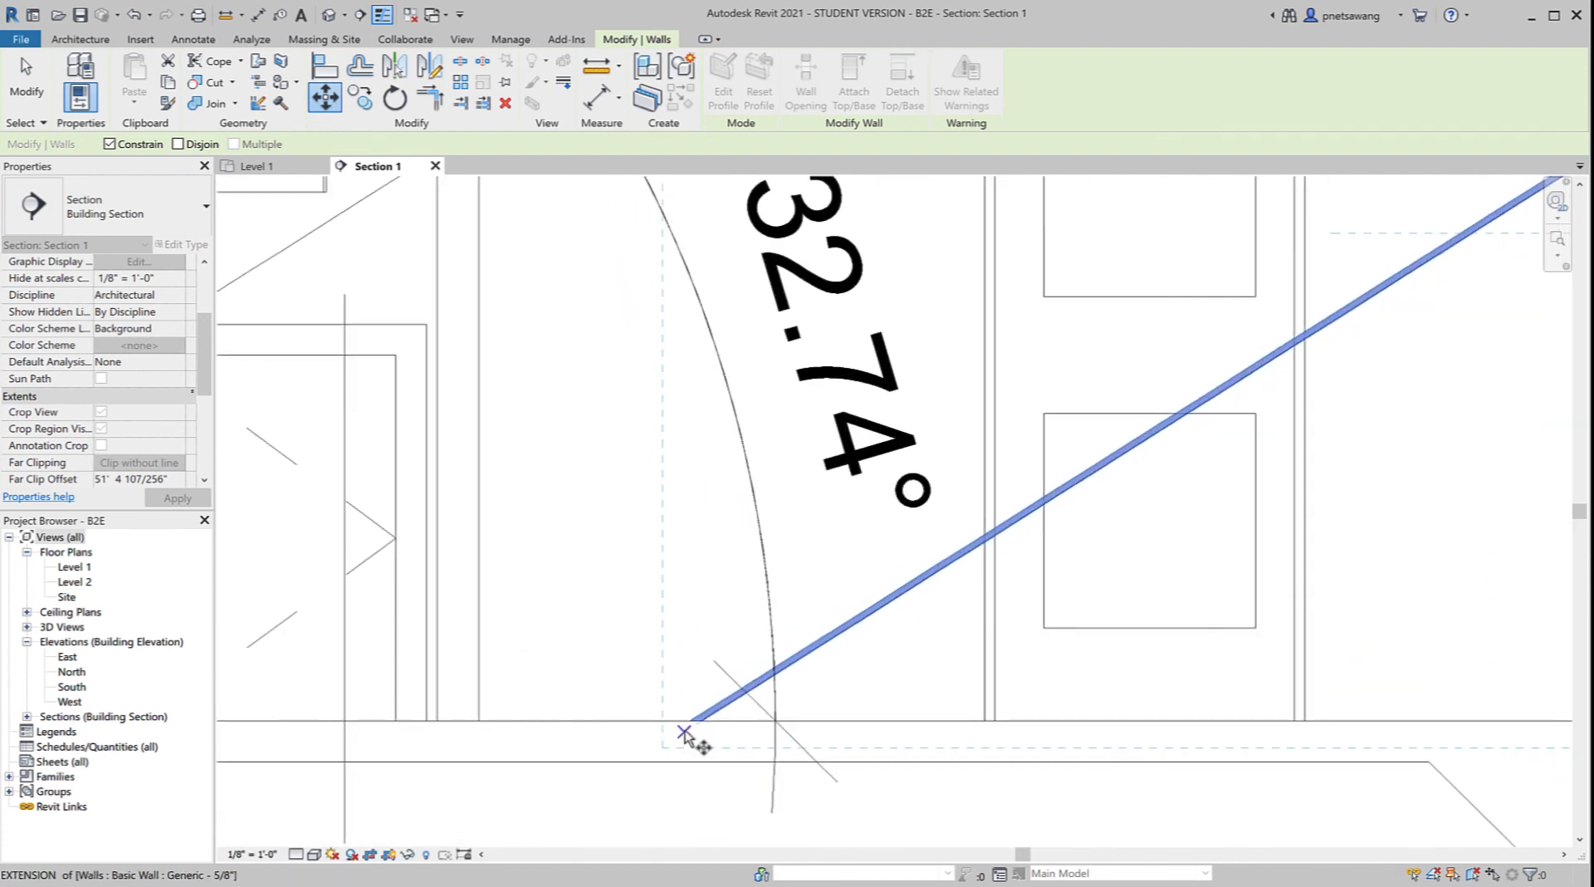
{"action": "left_click", "coordinate": [689, 722]}
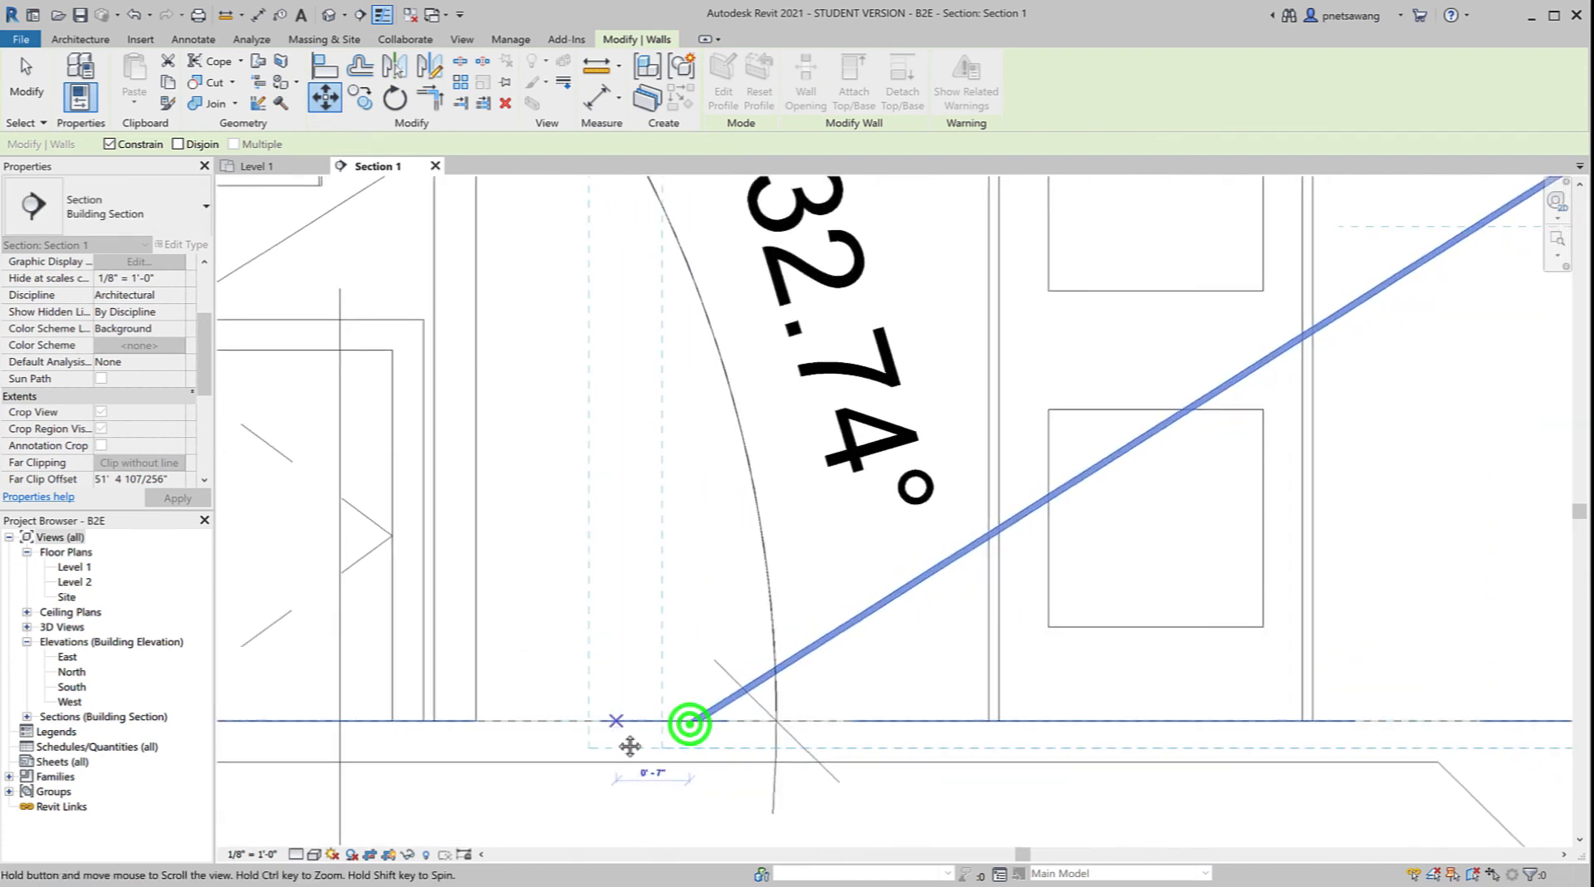
{"action": "middle_click_drag", "start_coordinate": [623, 740], "coordinate": [1217, 741]}
{"action": "middle_click_drag", "start_coordinate": [667, 754], "coordinate": [1142, 722]}
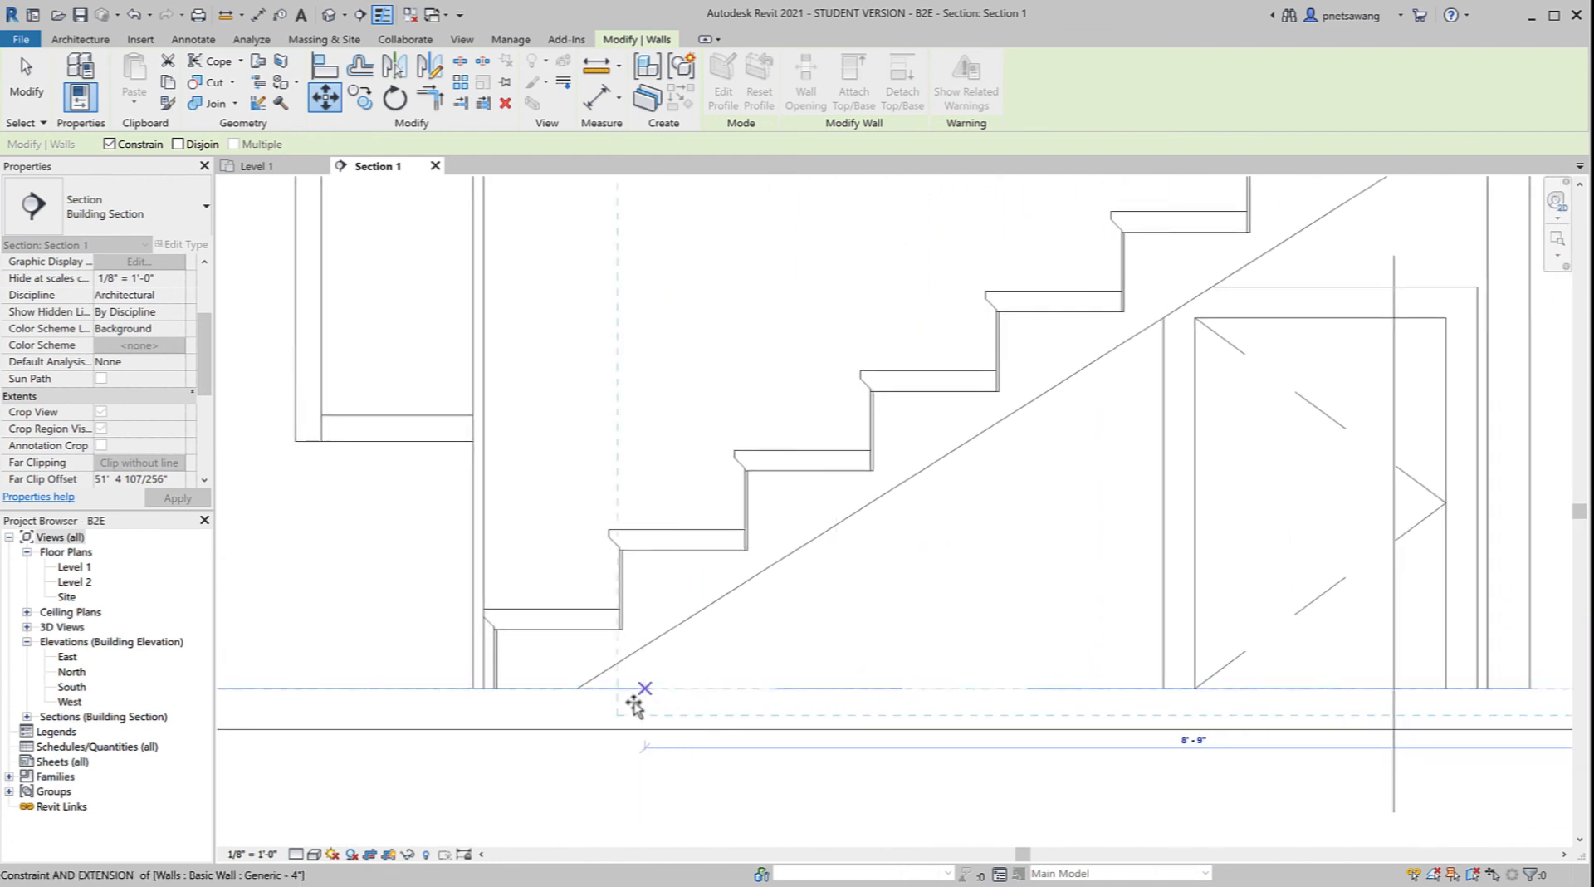
{"action": "left_click", "coordinate": [578, 689]}
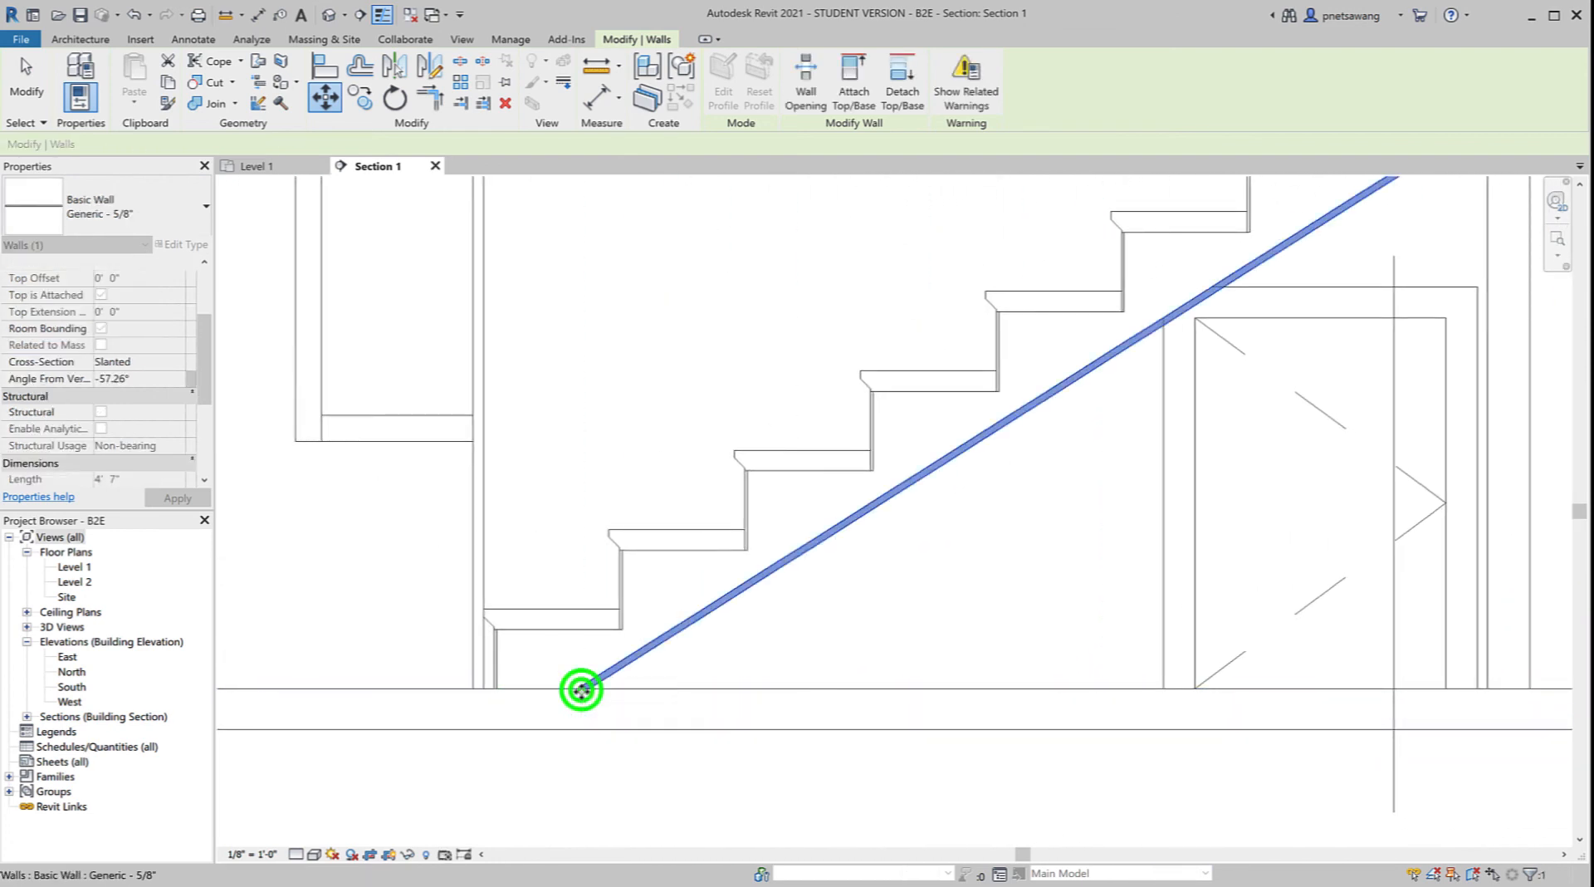
{"action": "scroll", "coordinate": [669, 707], "scroll_direction": "up", "scroll_amount": 2}
{"action": "scroll", "coordinate": [671, 711], "scroll_direction": "down", "scroll_amount": 3}
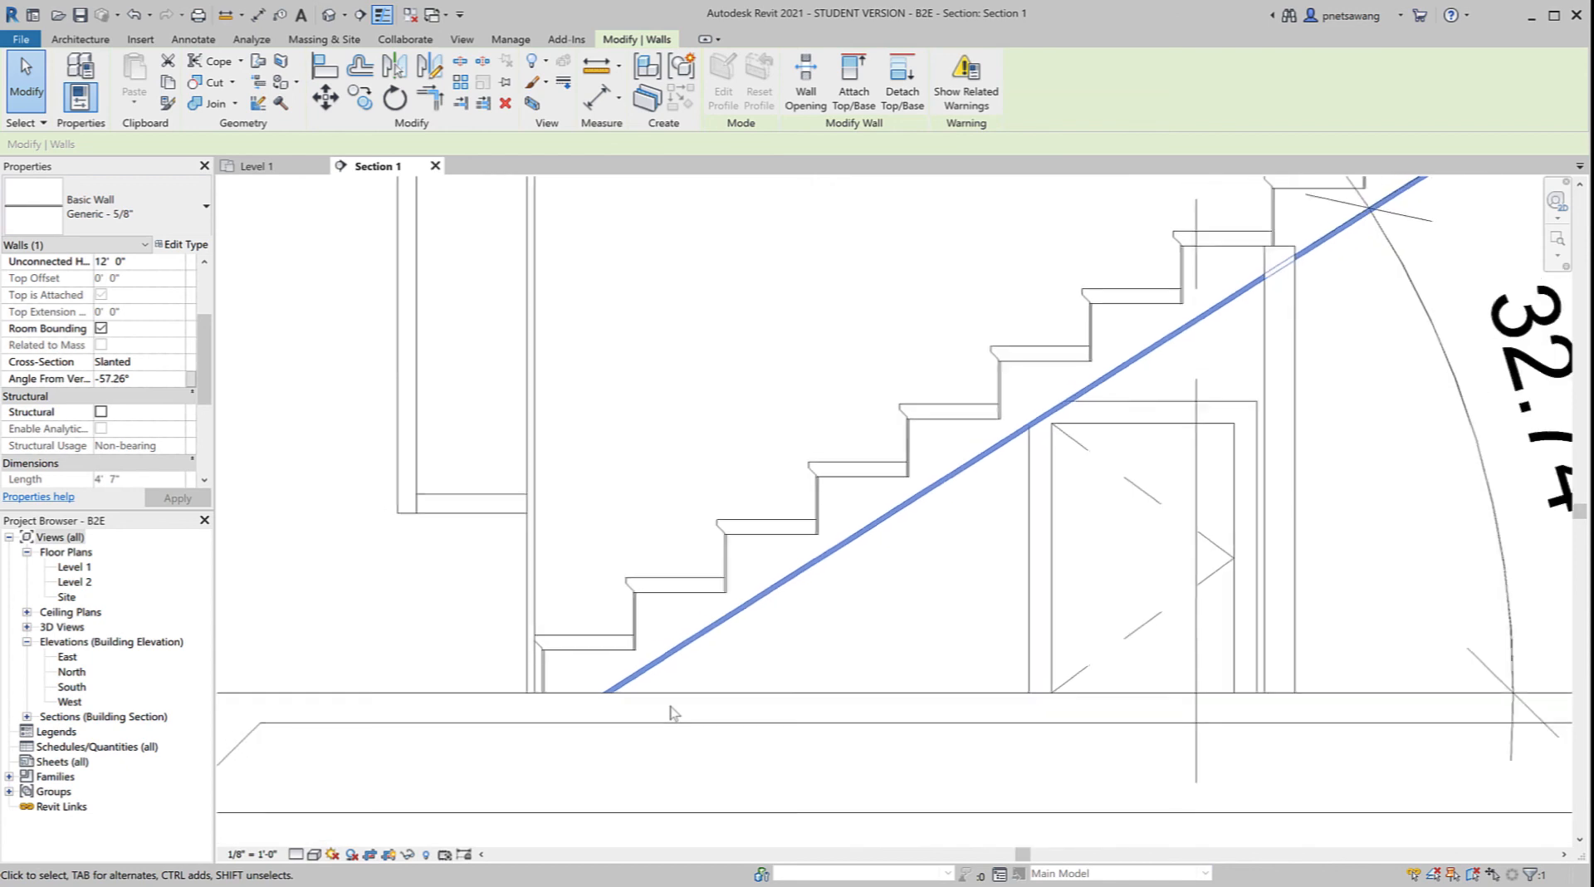
{"action": "middle_click_drag", "start_coordinate": [669, 708], "coordinate": [564, 707]}
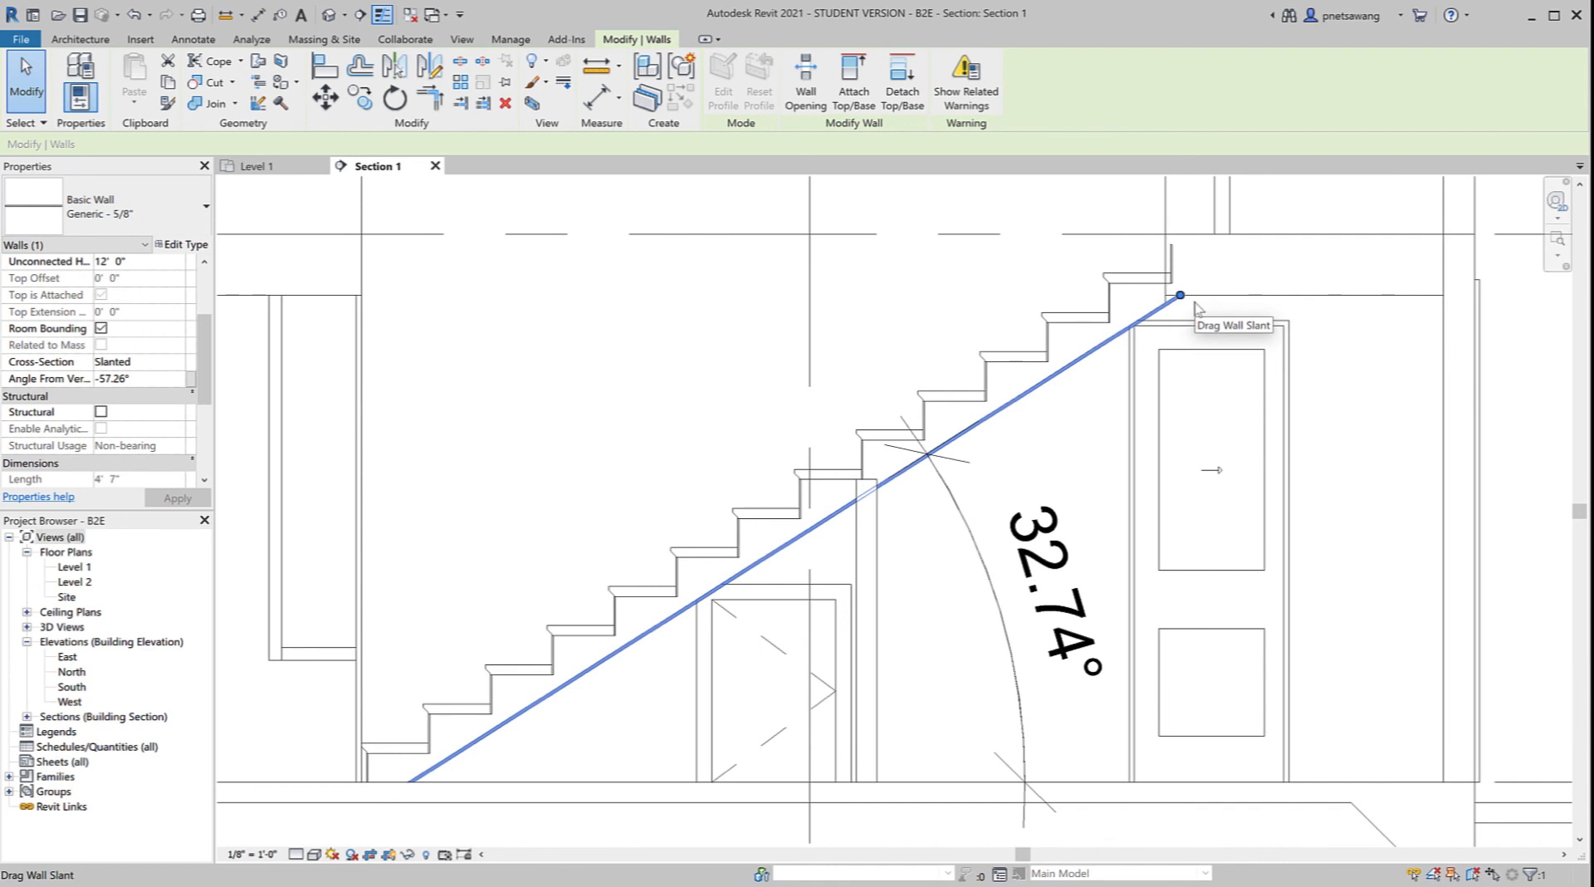
{"action": "left_click", "coordinate": [27, 86]}
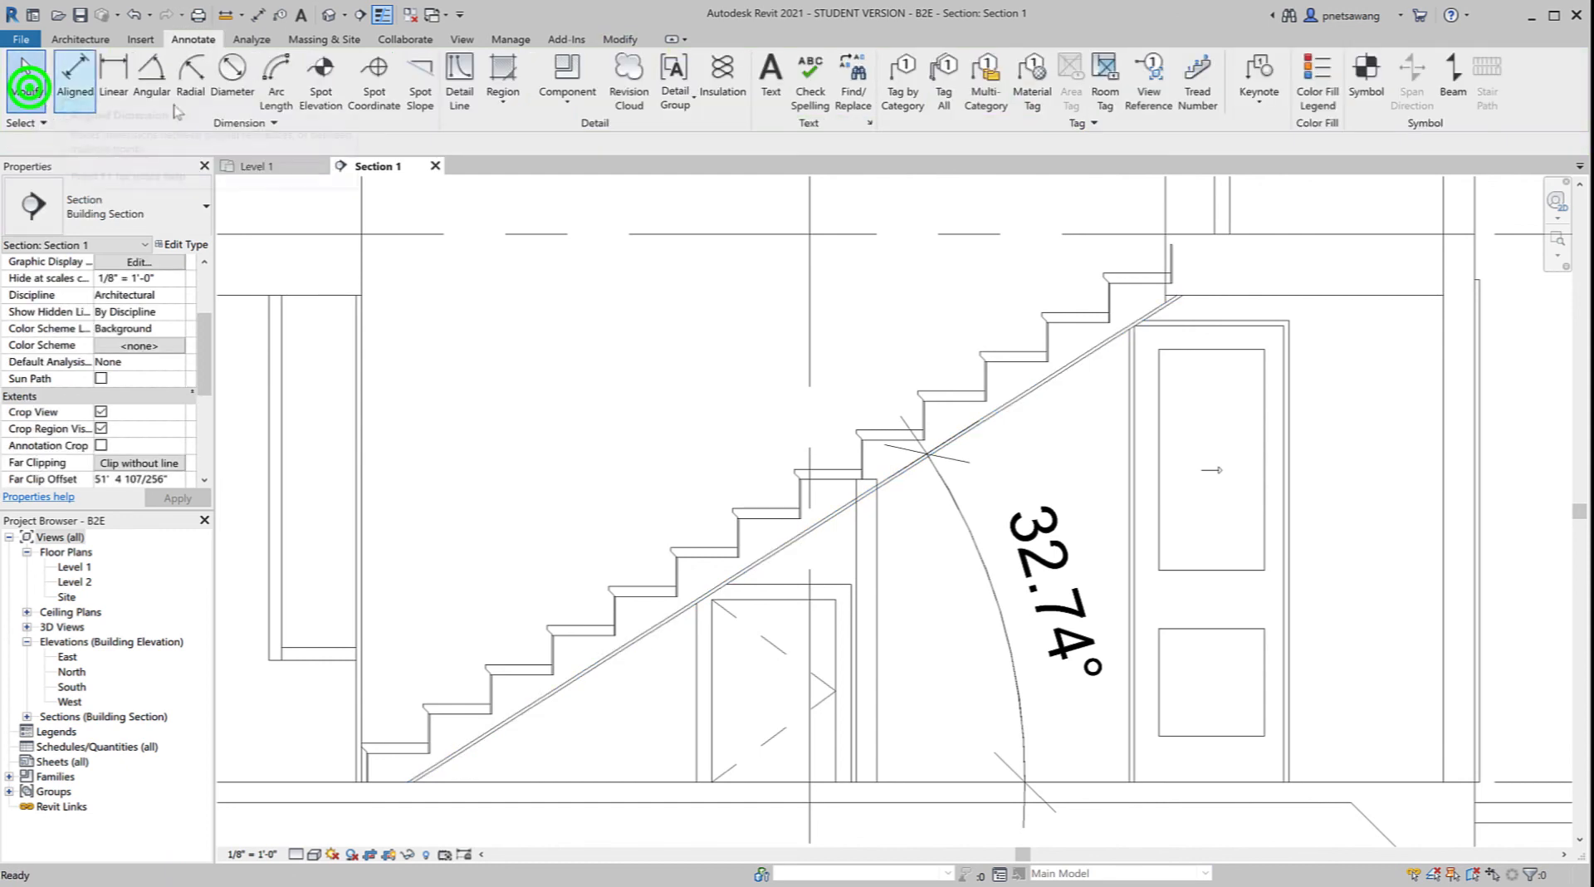
{"action": "left_click", "coordinate": [383, 14]}
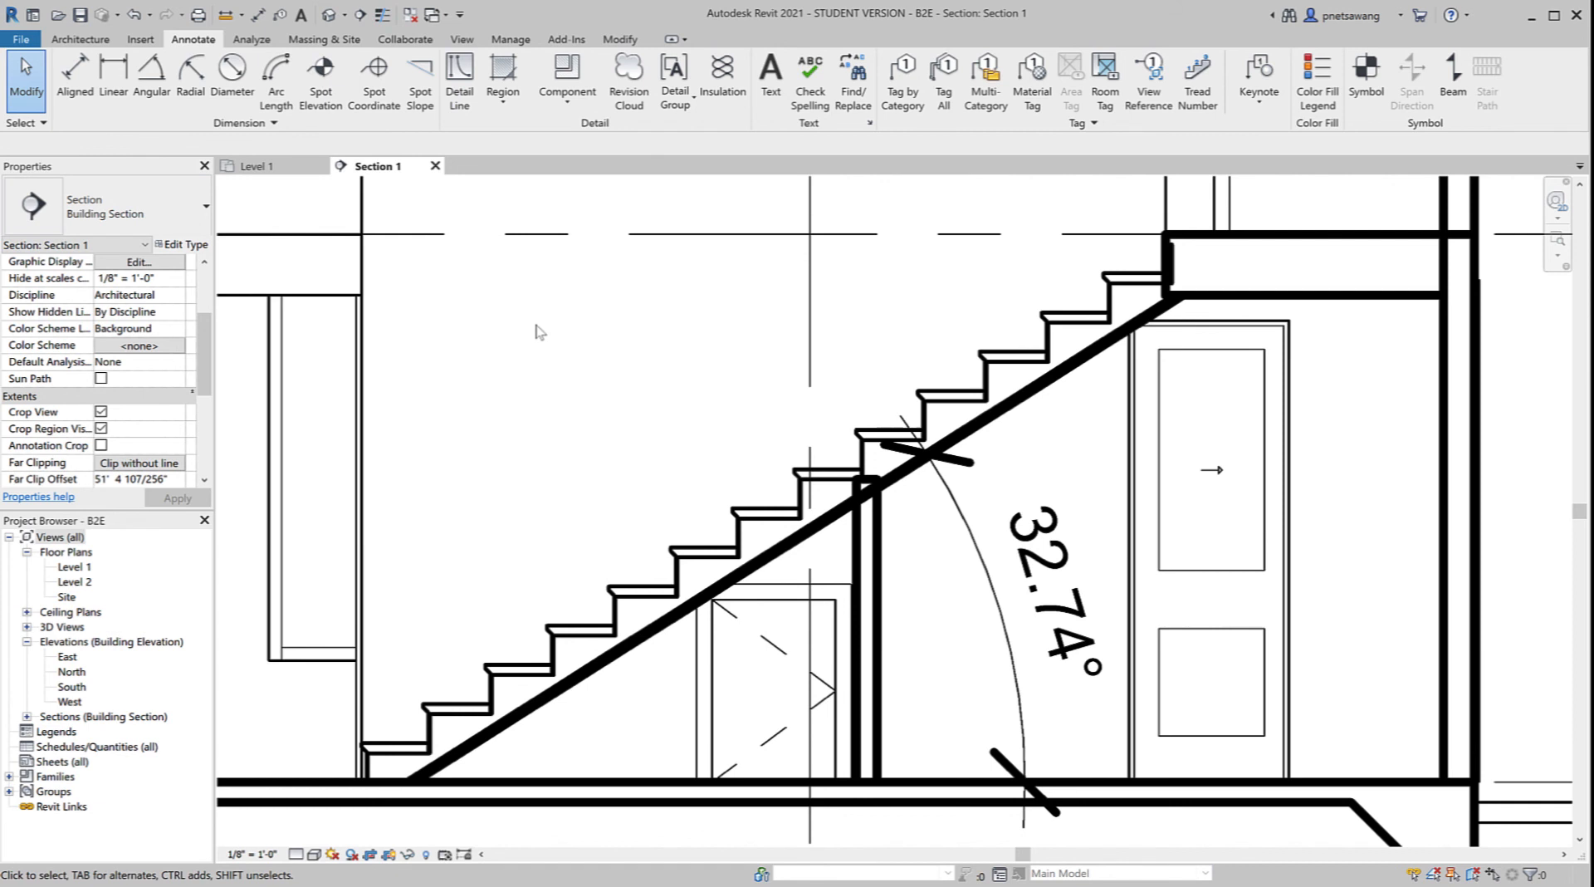
Step: Join the slanted wall with the vertical wall under the stair and with the Level 2 floor, checking the joints in thin-line display
{"action": "left_click", "coordinate": [621, 39]}
{"action": "left_click", "coordinate": [216, 103]}
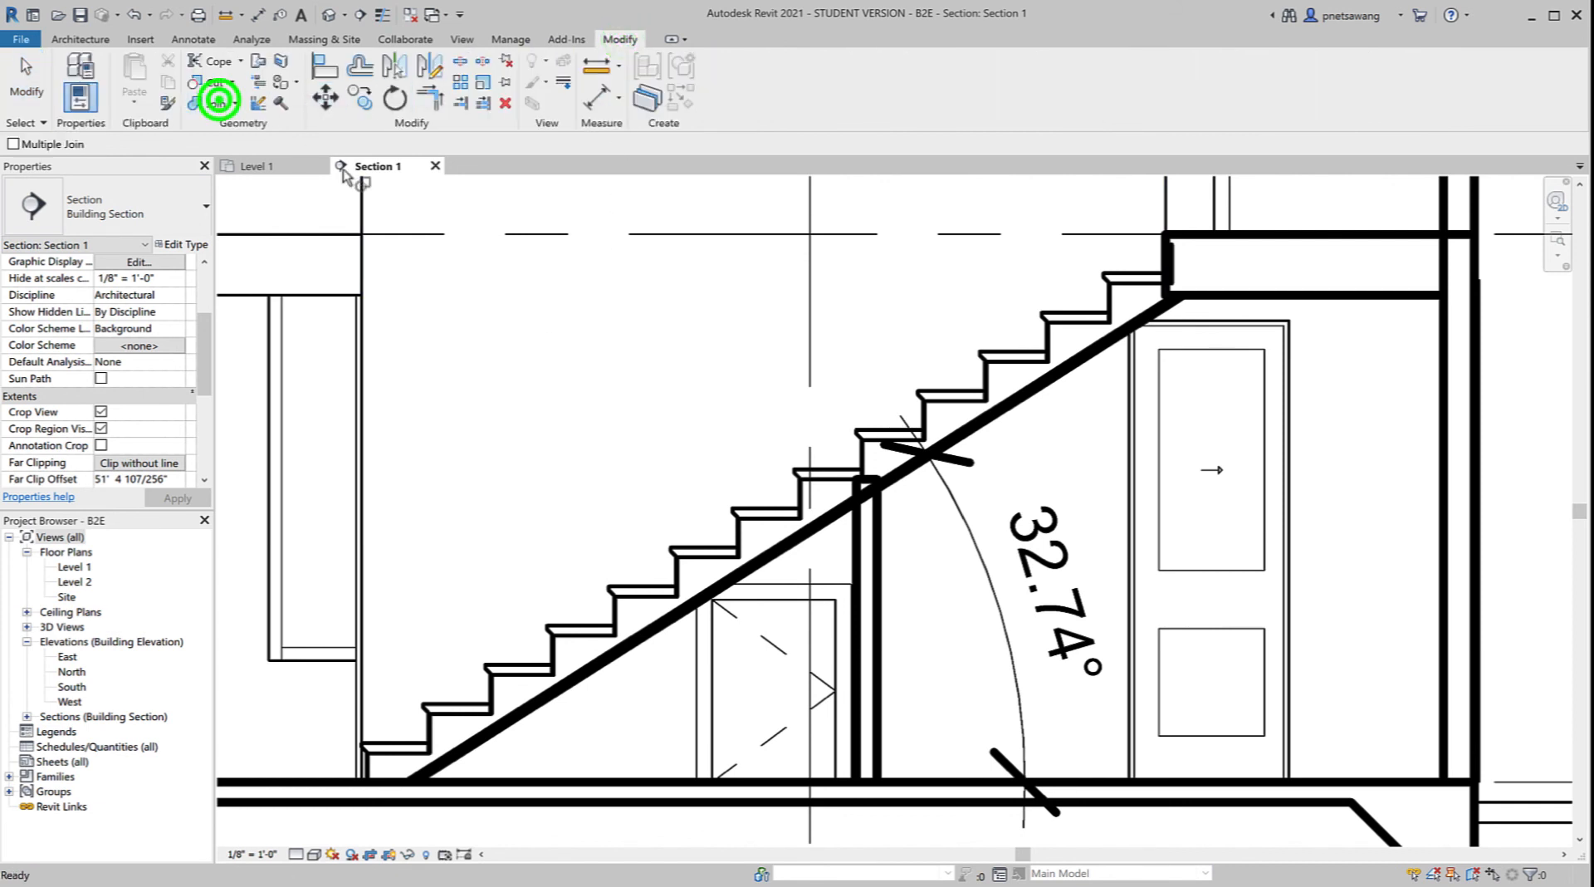
{"action": "left_click", "coordinate": [840, 511]}
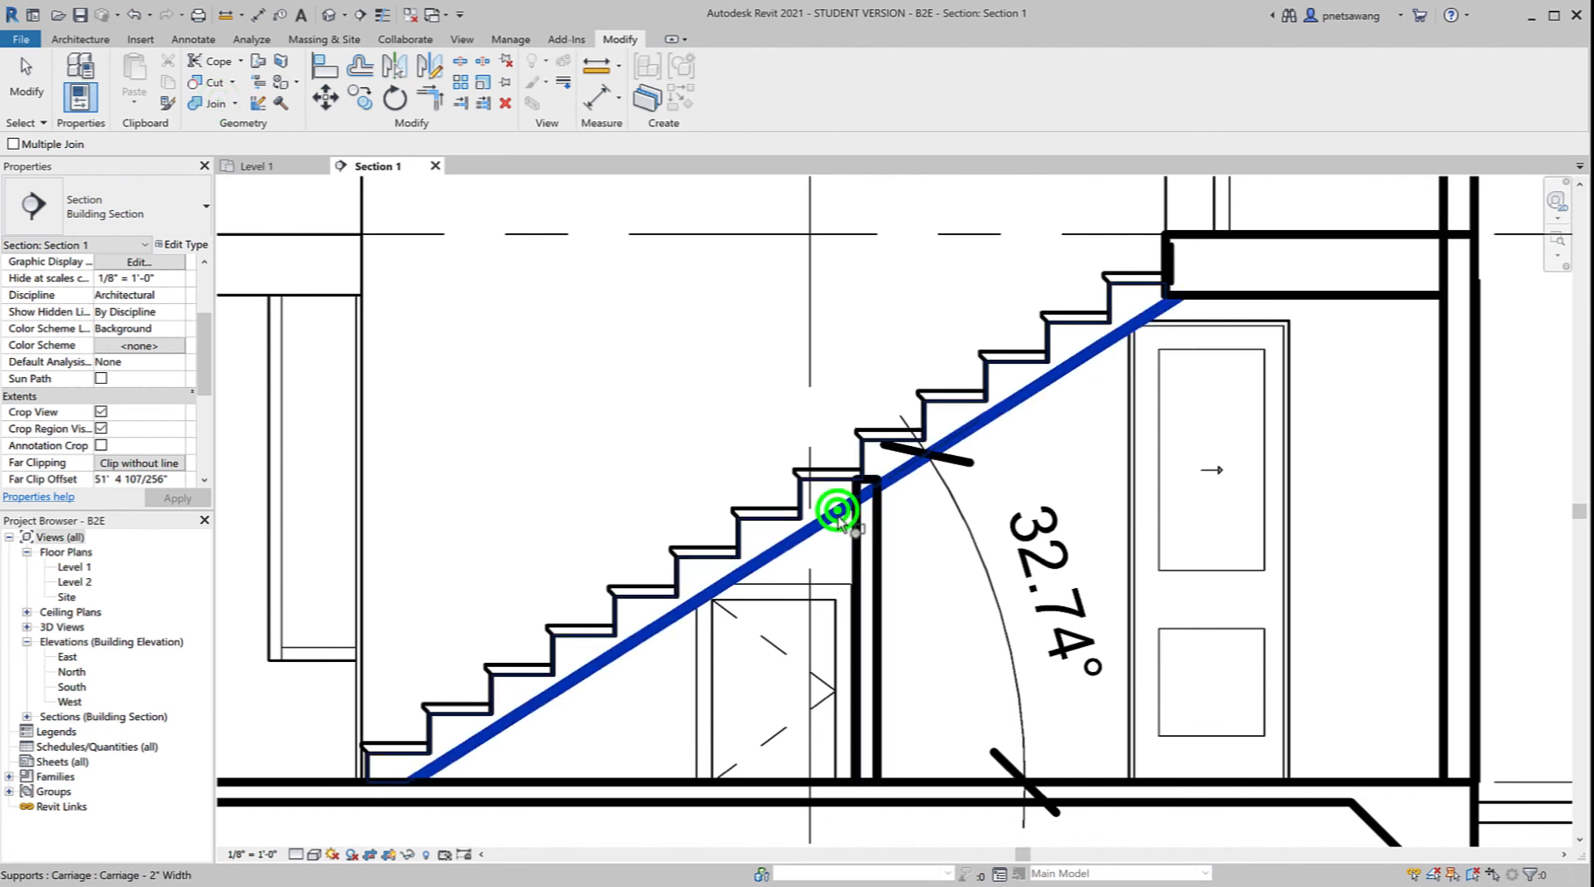
{"action": "left_click", "coordinate": [863, 531]}
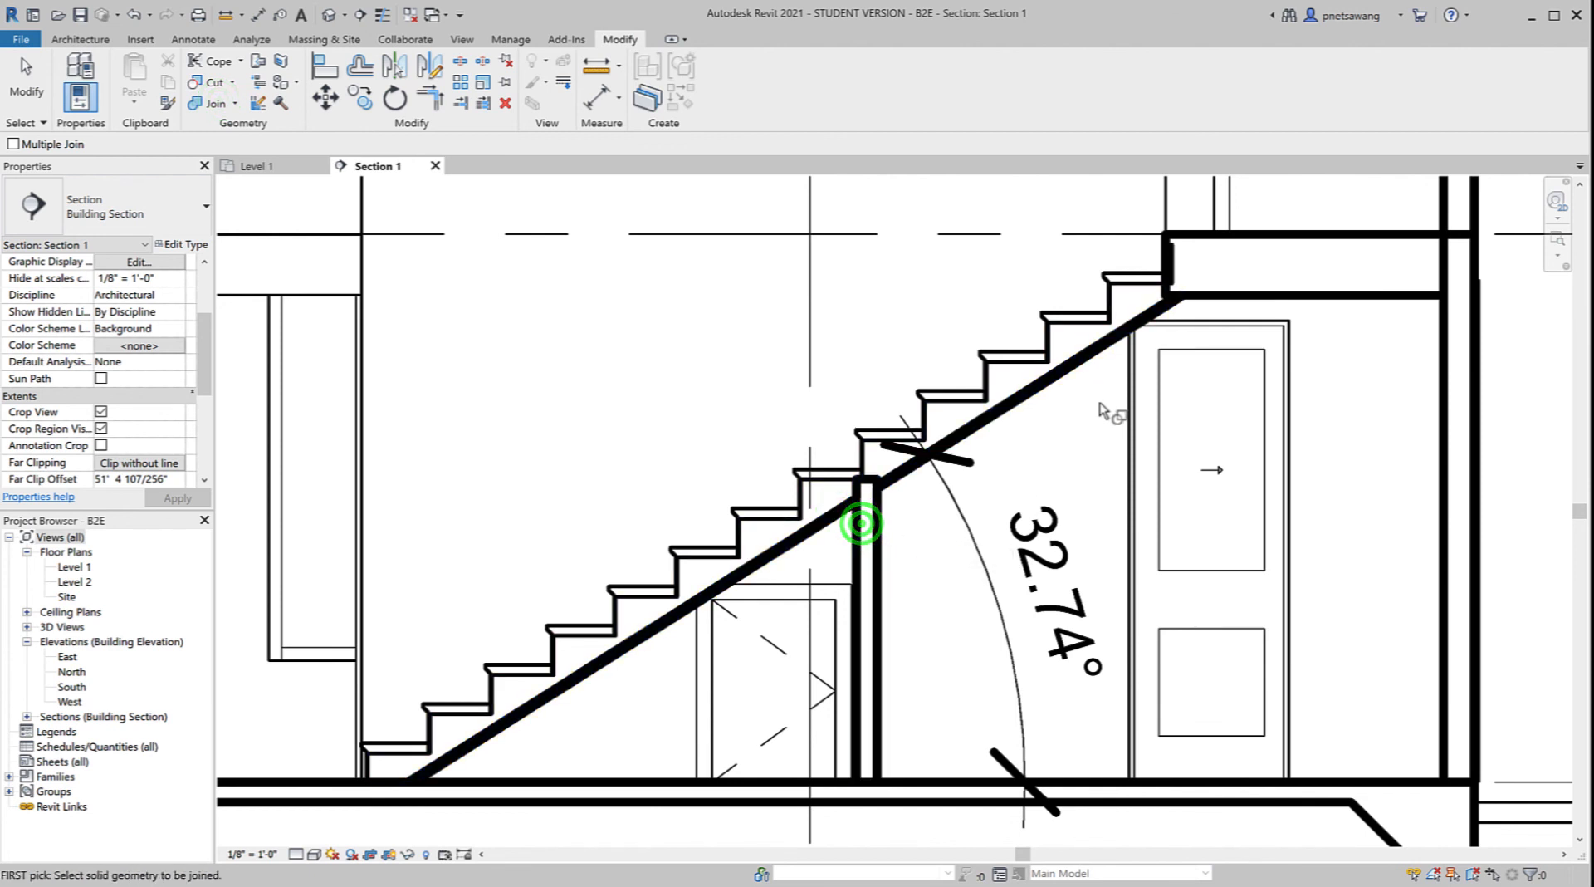
{"action": "left_click", "coordinate": [1082, 358]}
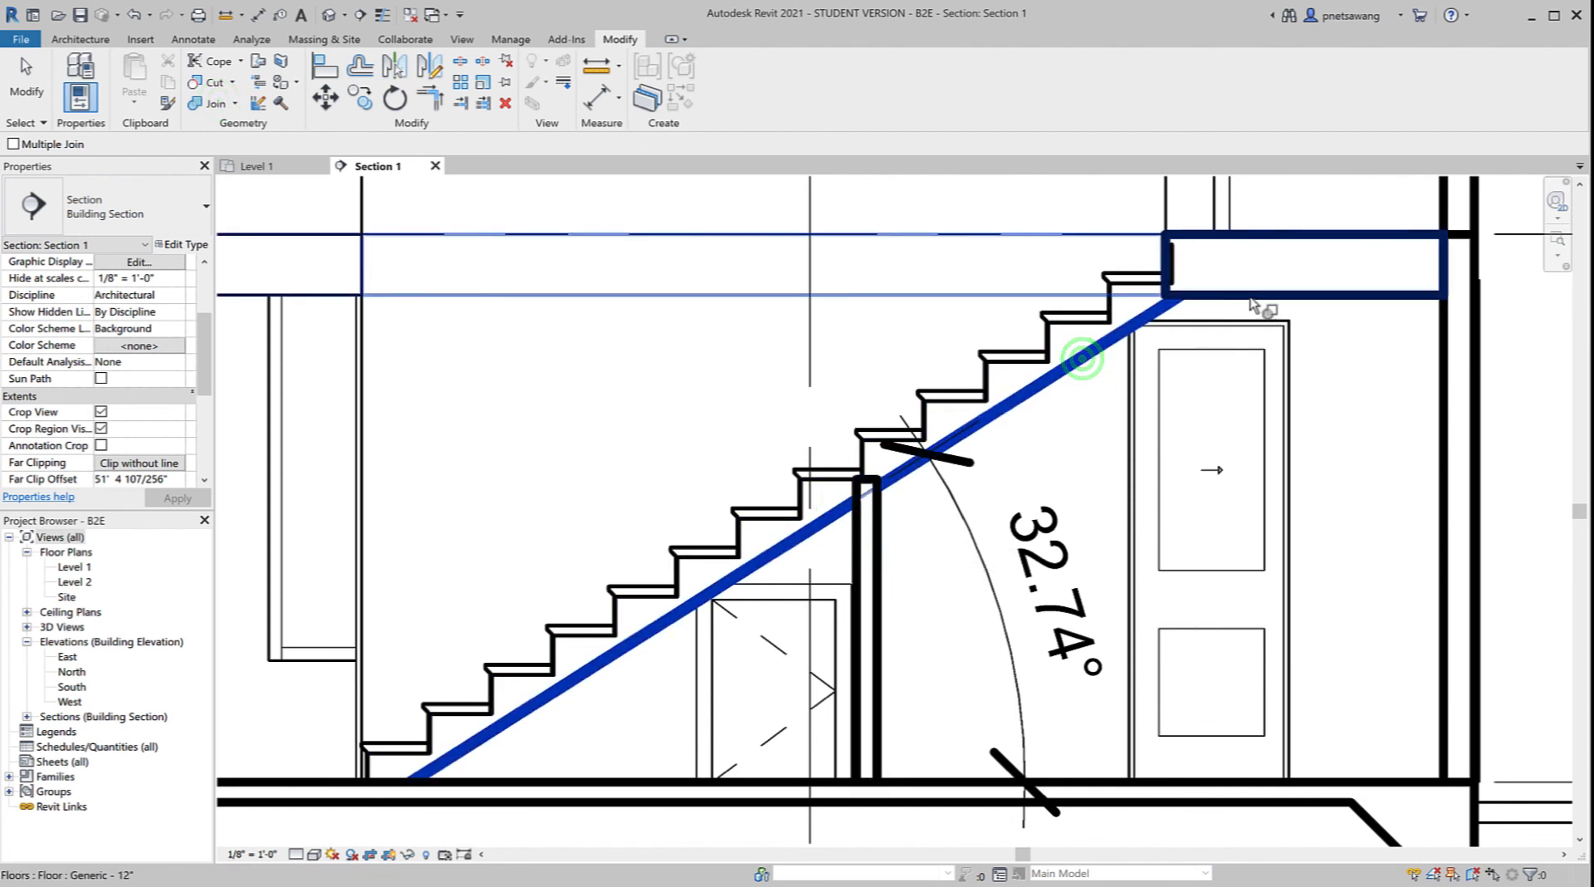
{"action": "left_click", "coordinate": [1249, 294]}
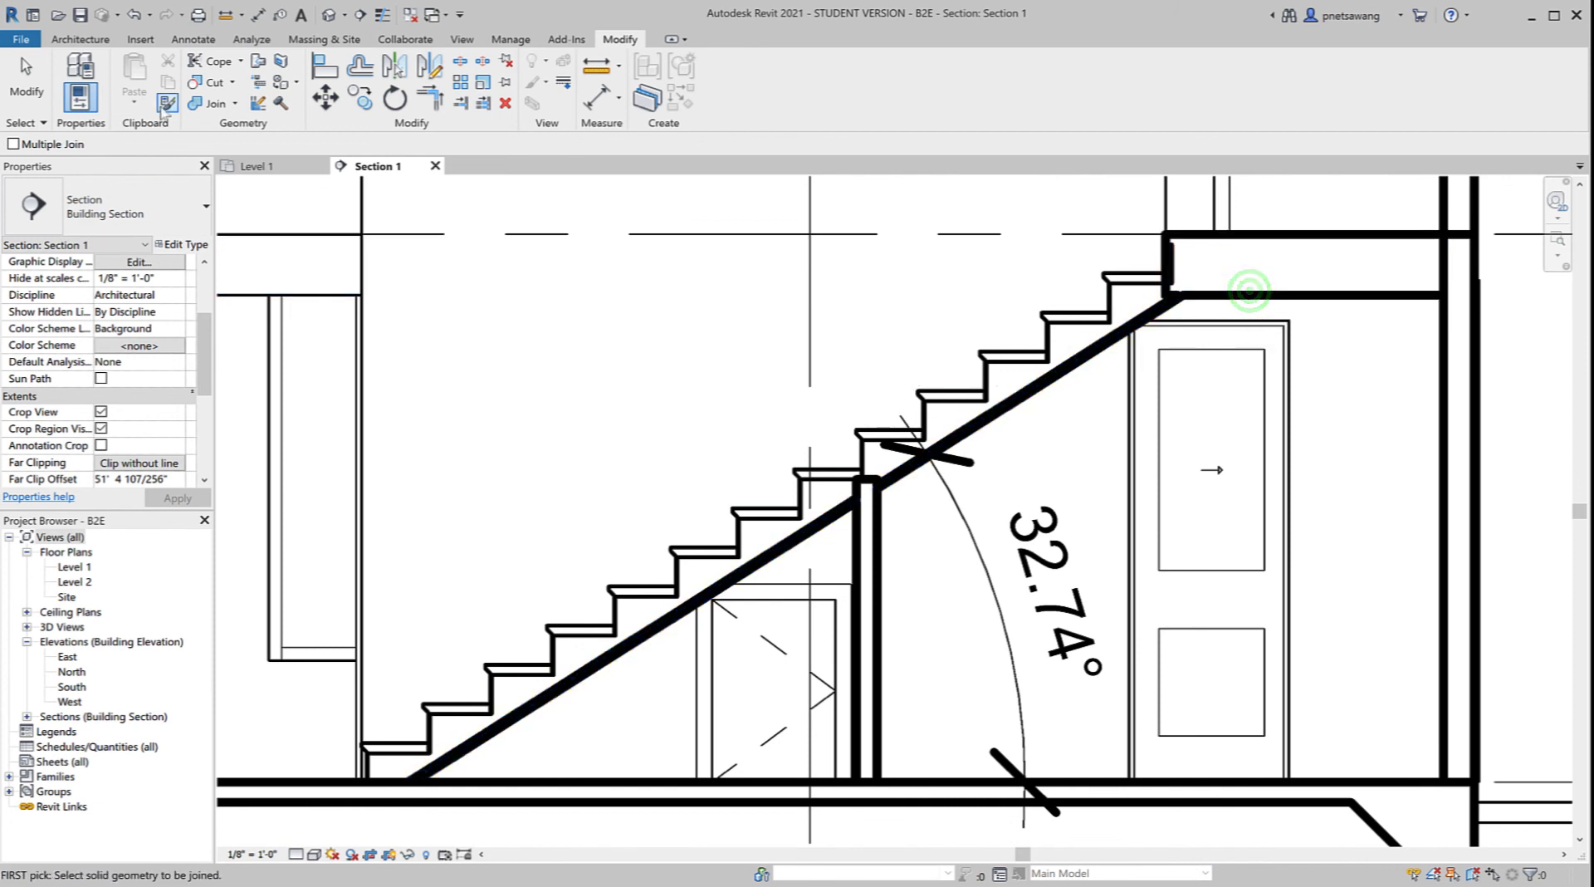
{"action": "left_click", "coordinate": [22, 90]}
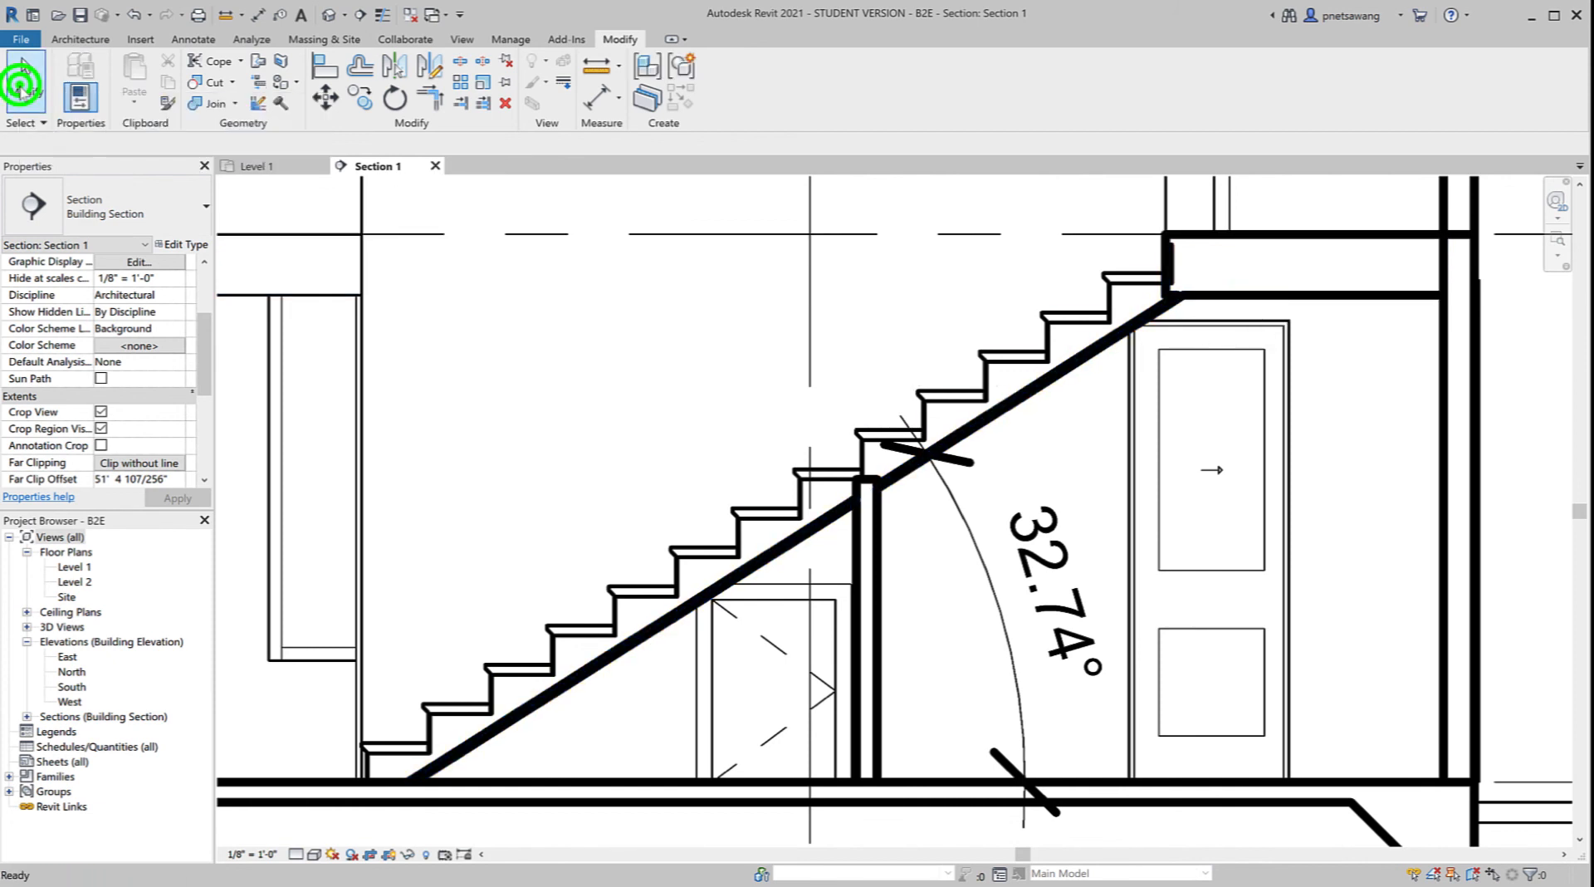
{"action": "left_click", "coordinate": [381, 14]}
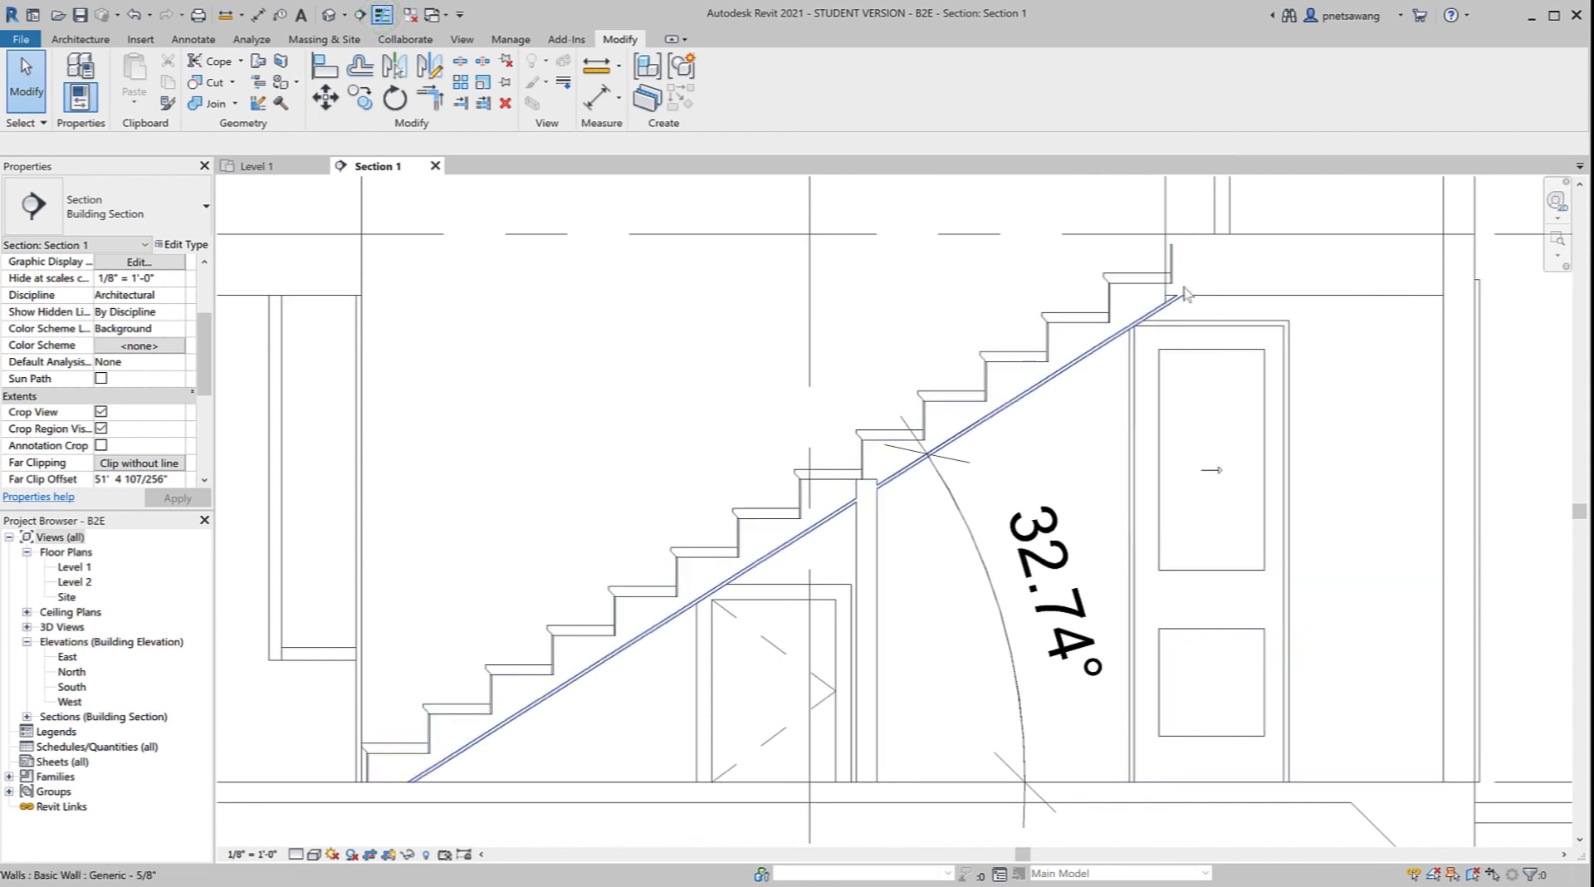
{"action": "left_click", "coordinate": [379, 14]}
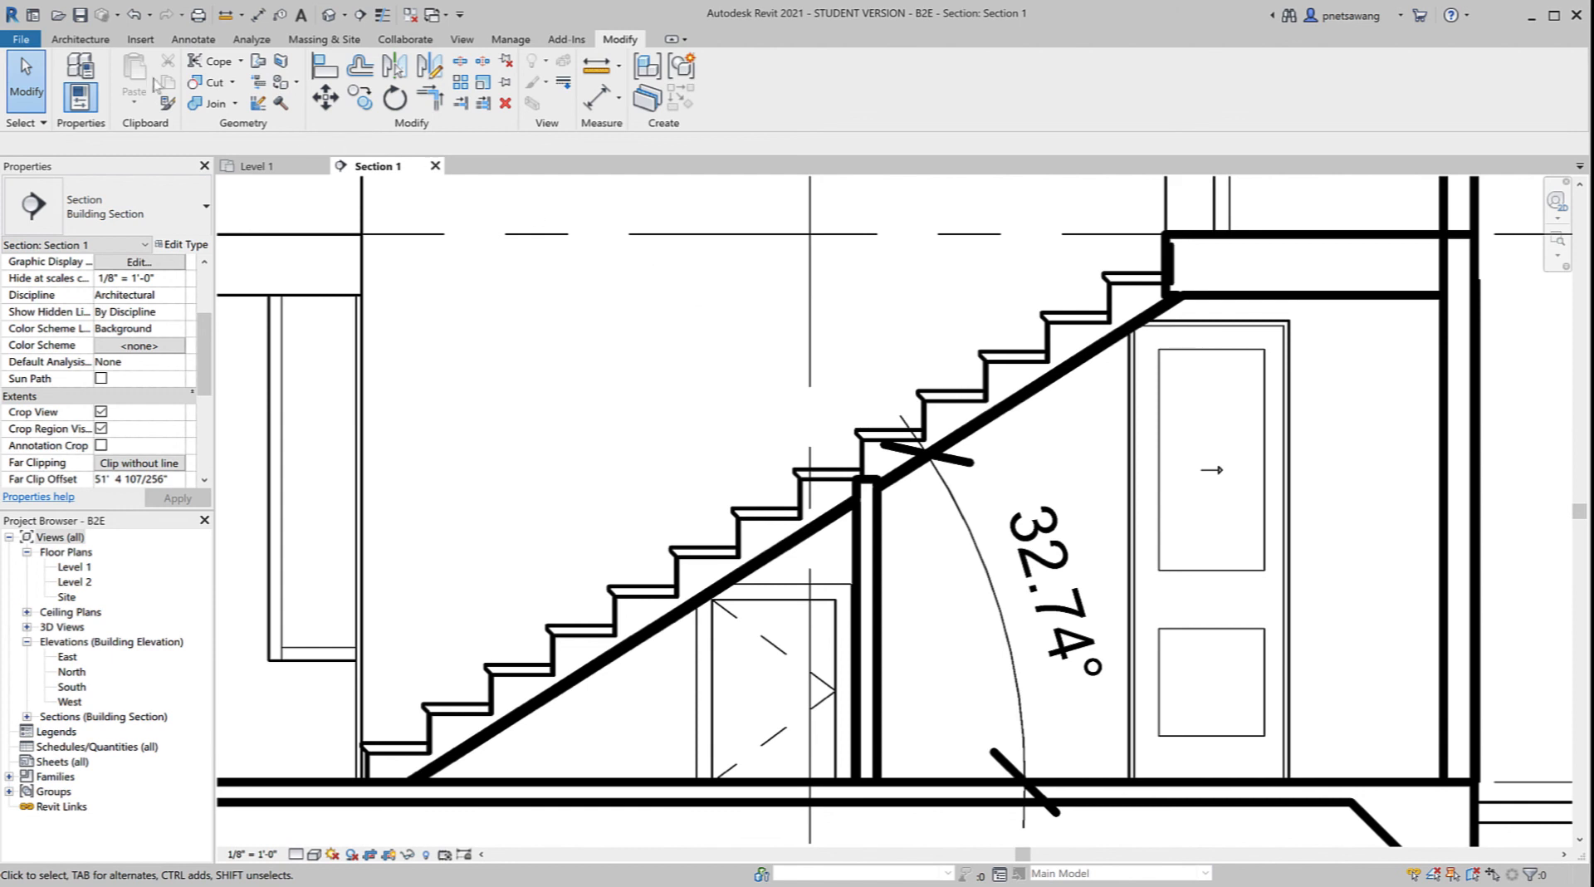
Step: Return to the Level 1 floor plan
{"action": "left_click", "coordinate": [88, 40]}
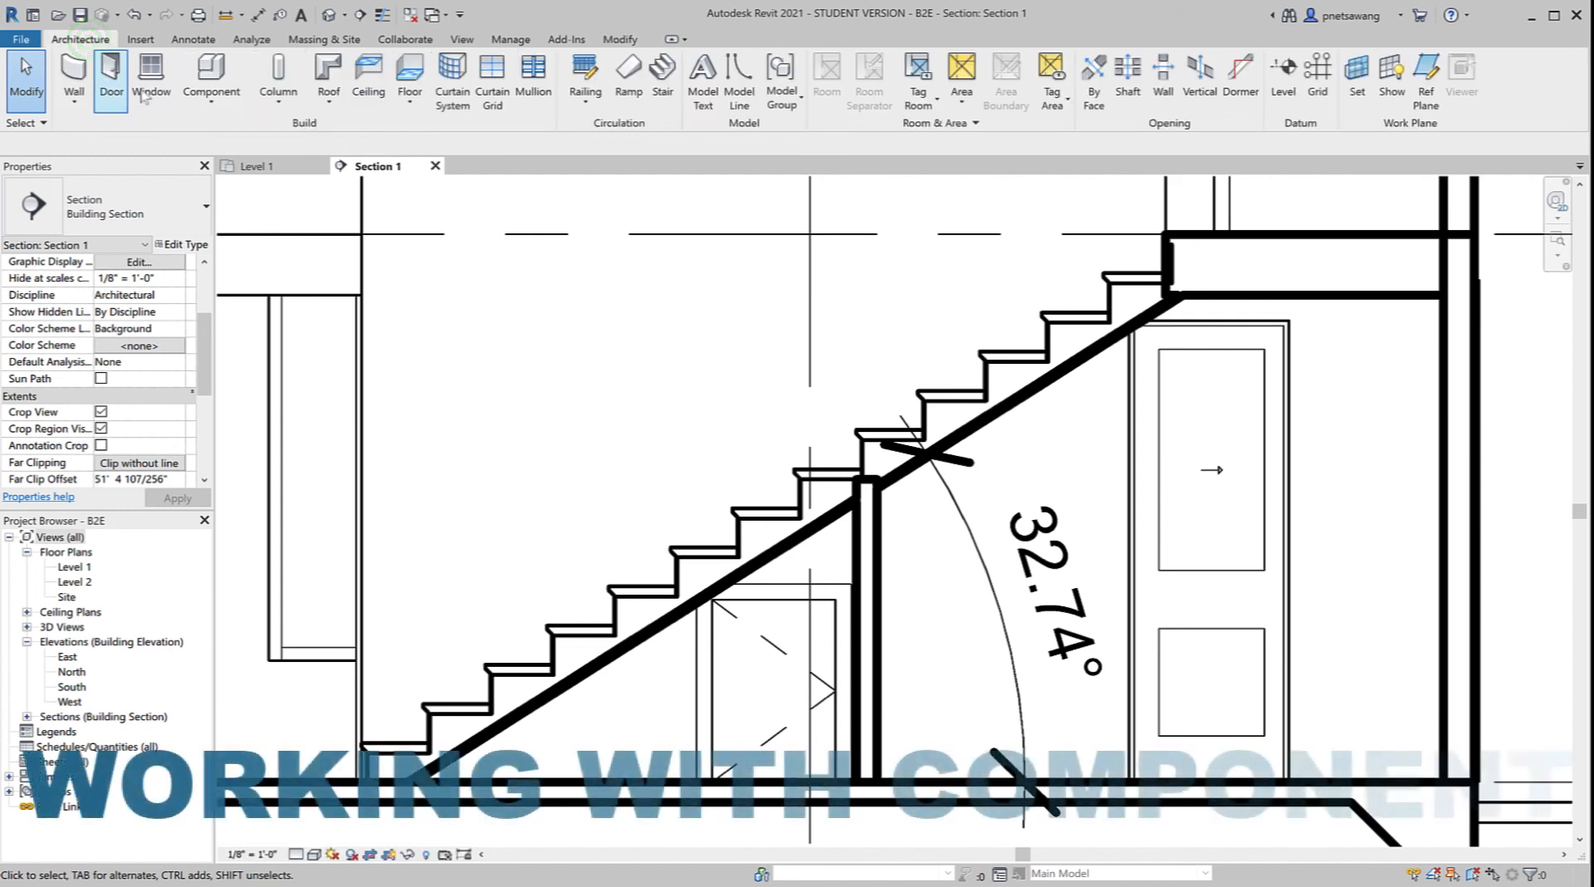
{"action": "left_click", "coordinate": [277, 164]}
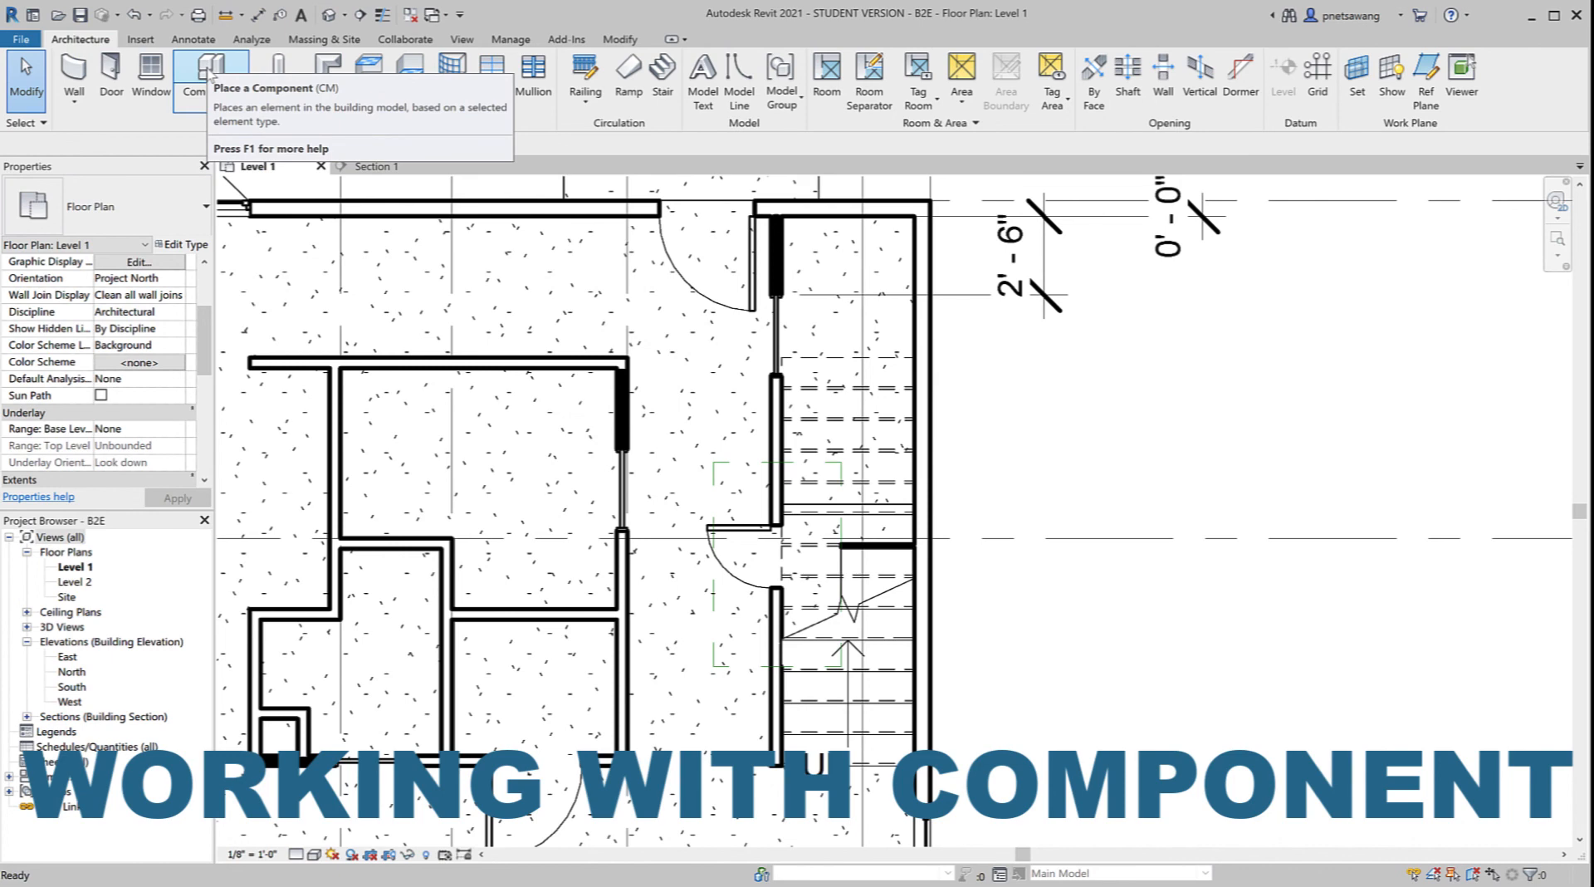
Step: Start placing a component and load the Range-Gas family from the imperial library's Specialty Equipment, Domestic, Mid-Range folder
{"action": "left_click", "coordinate": [224, 69]}
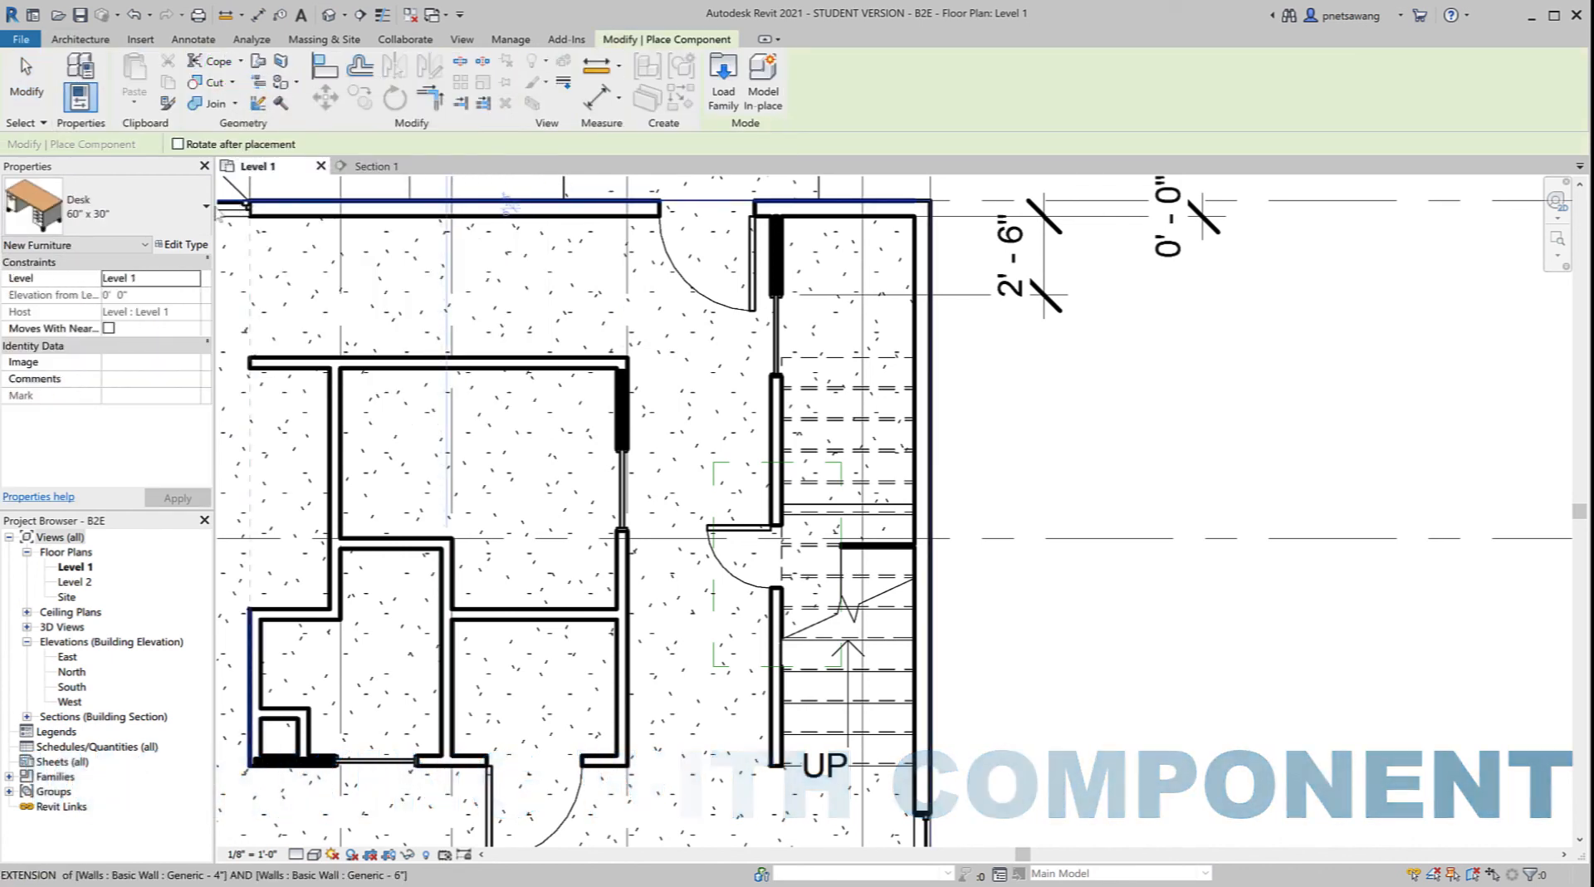
{"action": "left_click", "coordinate": [146, 212]}
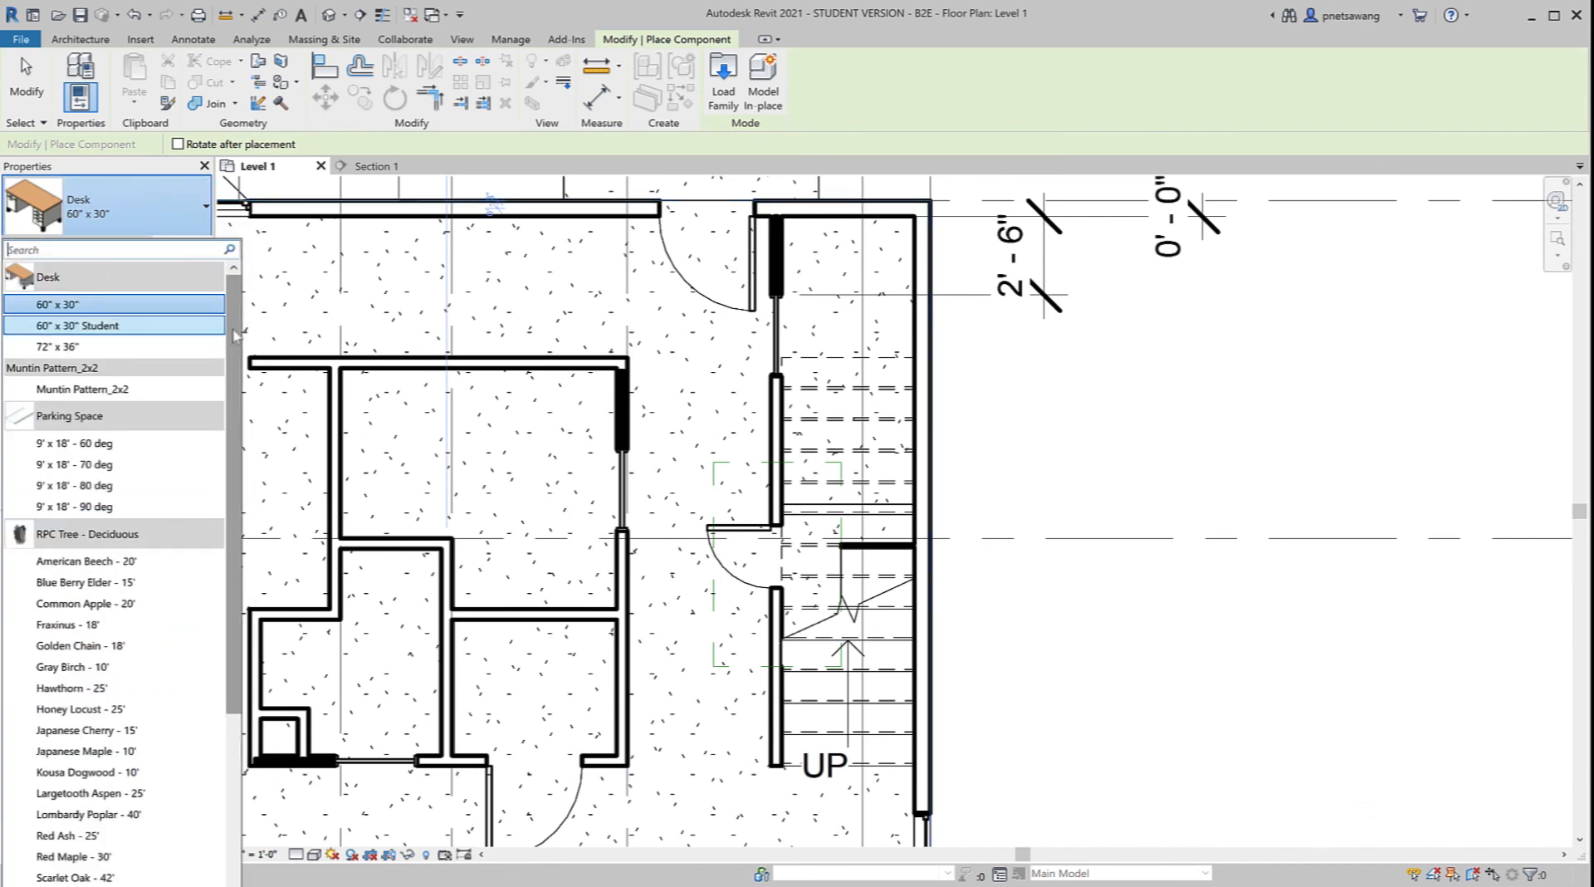
{"action": "mouse_move", "coordinate": [231, 328]}
{"action": "left_mouse_down"}
{"action": "mouse_move", "coordinate": [239, 536]}
{"action": "mouse_move", "coordinate": [244, 321]}
{"action": "left_mouse_up"}
{"action": "left_click_drag", "start_coordinate": [243, 320], "coordinate": [240, 495]}
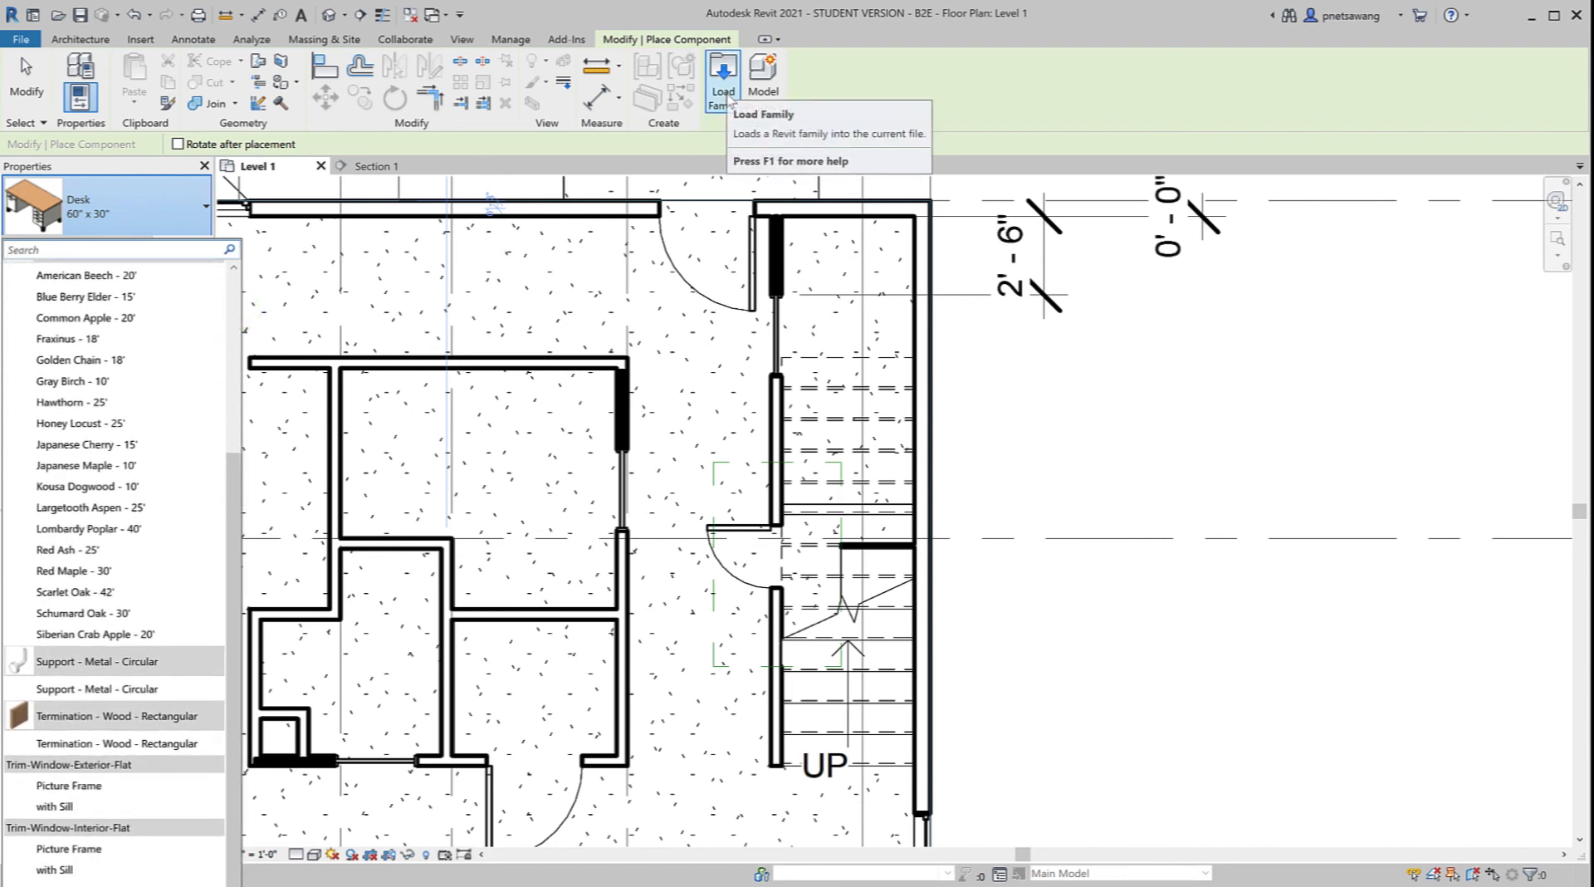
{"action": "left_click", "coordinate": [730, 100]}
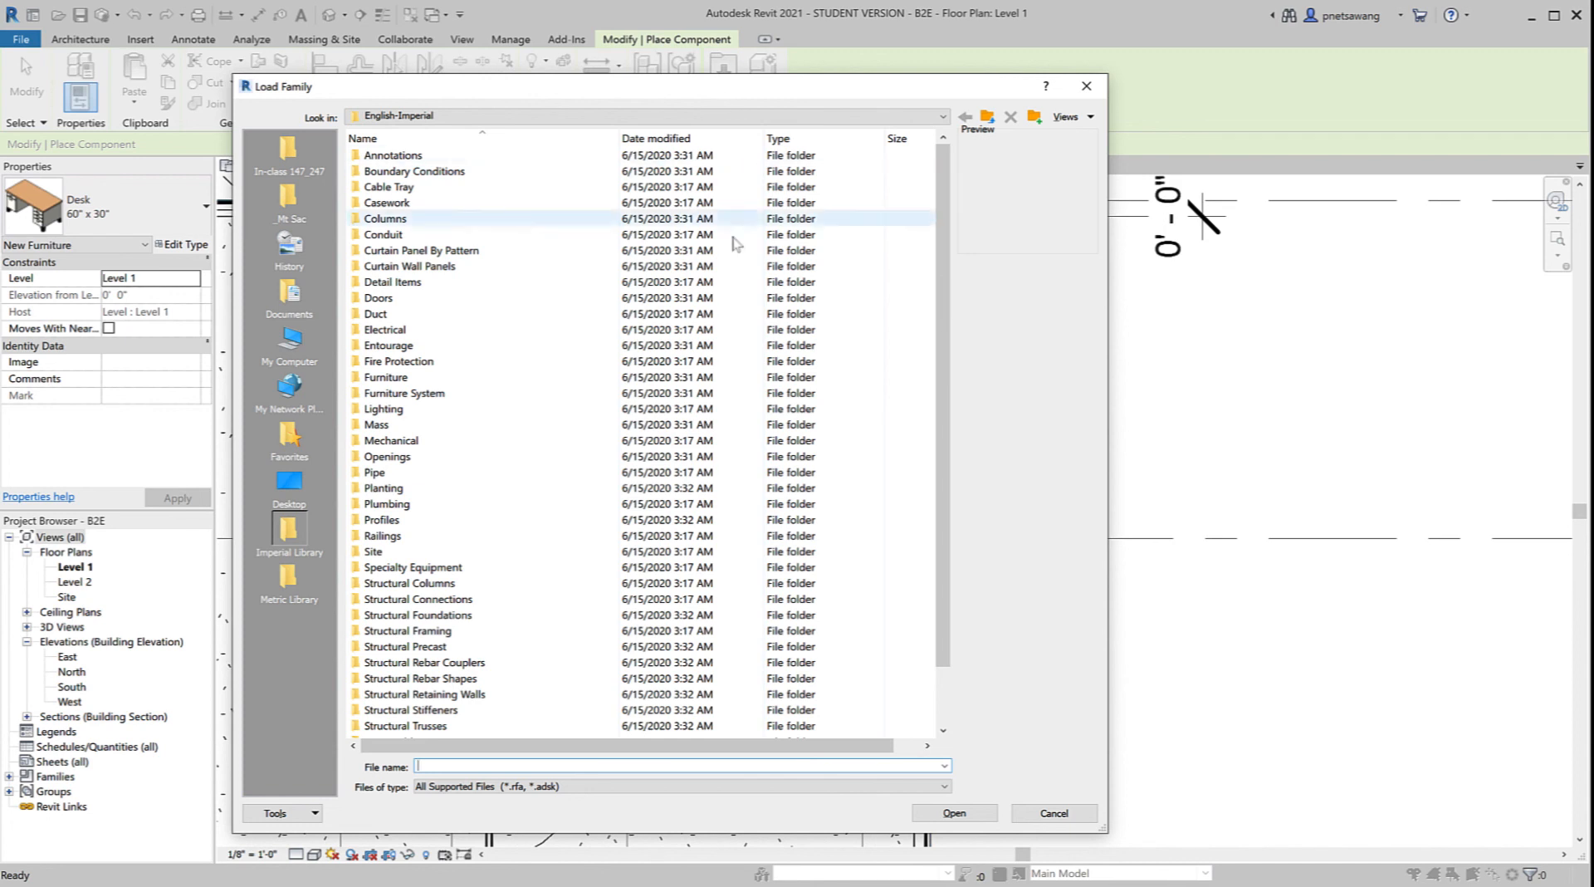
{"action": "double_click", "coordinate": [588, 571]}
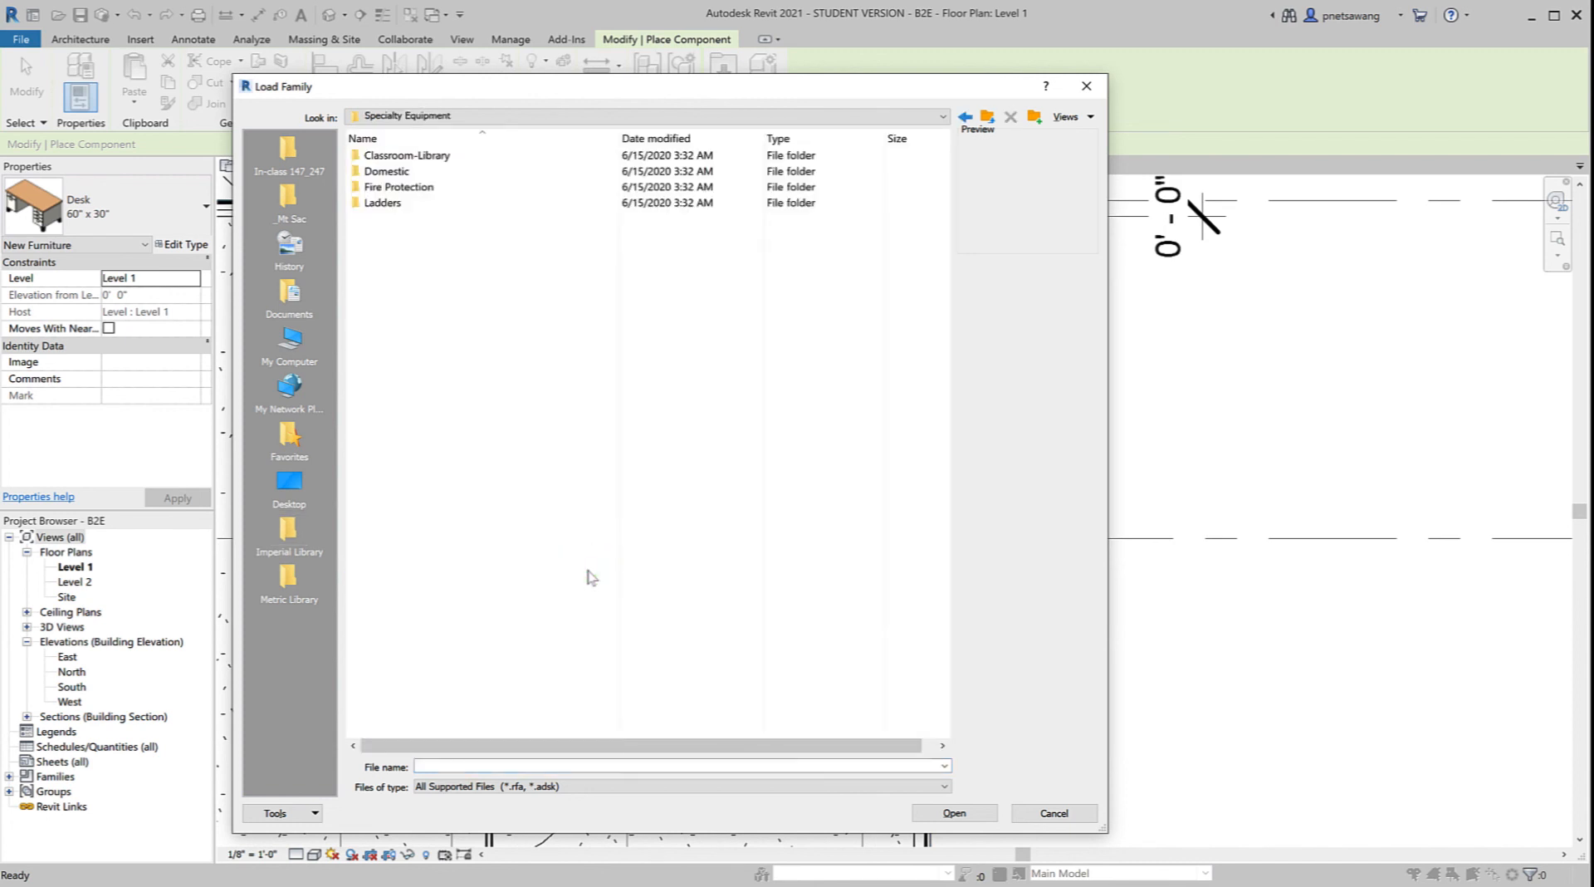
{"action": "double_click", "coordinate": [371, 169]}
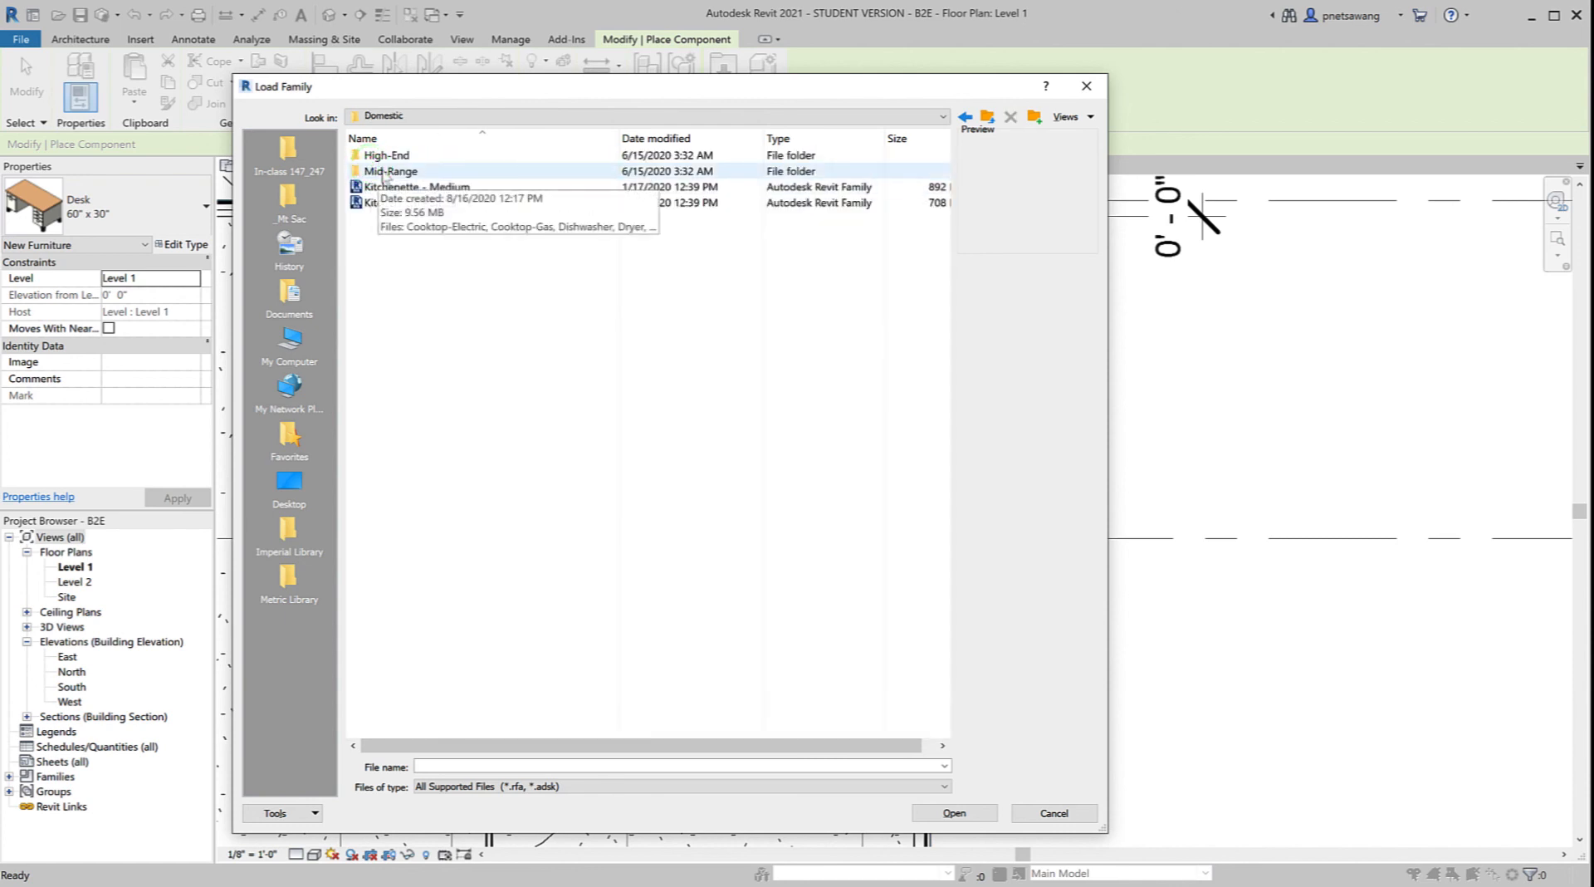
{"action": "double_click", "coordinate": [382, 171]}
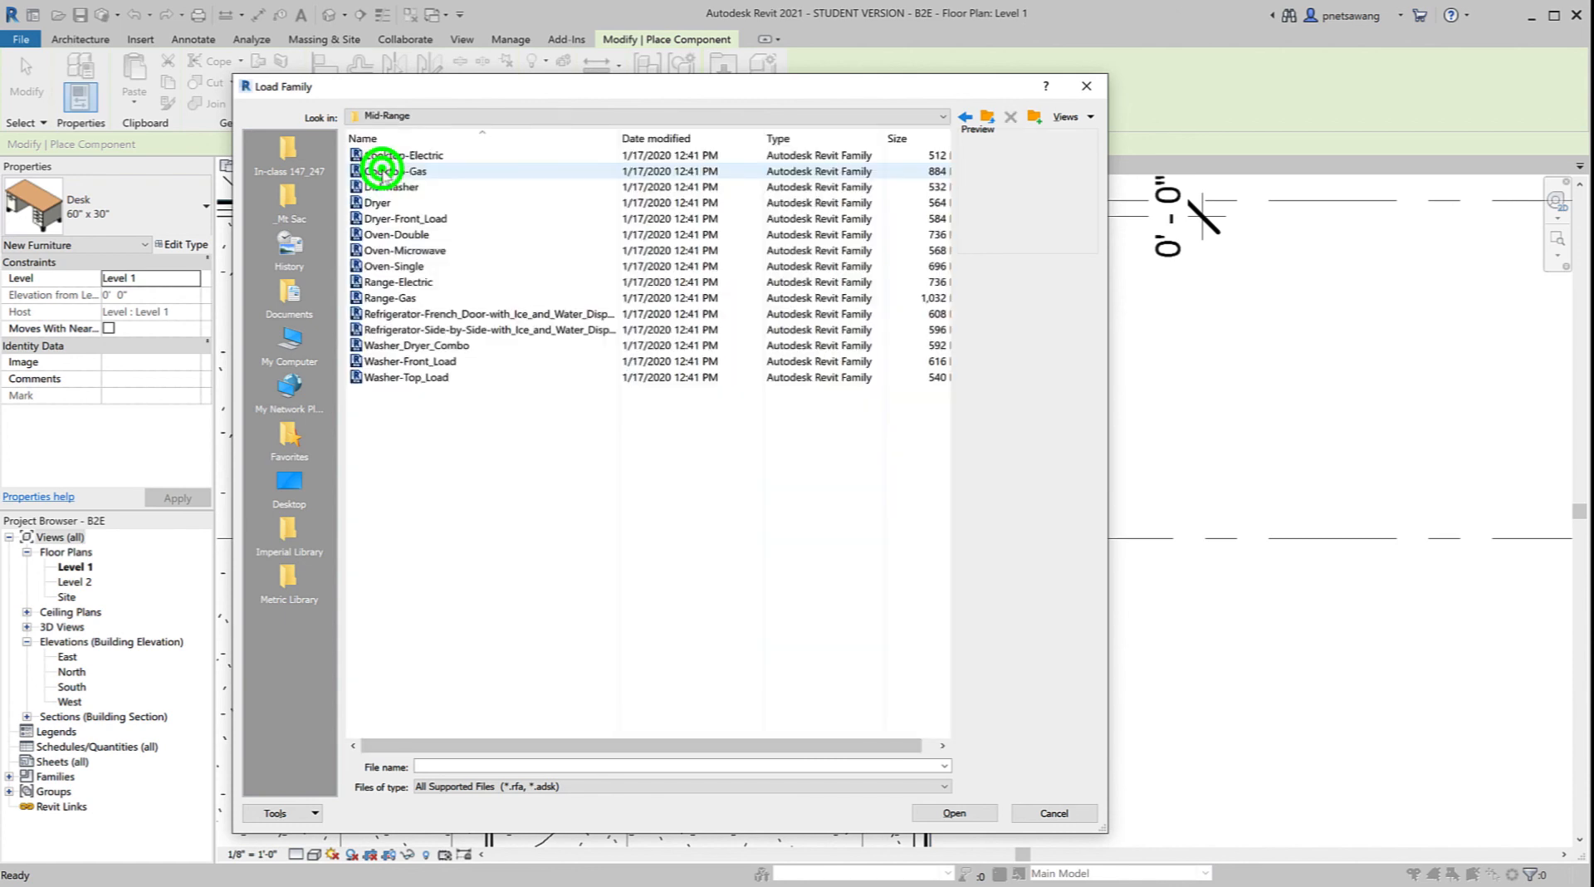
{"action": "left_click", "coordinate": [380, 297]}
{"action": "left_click", "coordinate": [955, 813]}
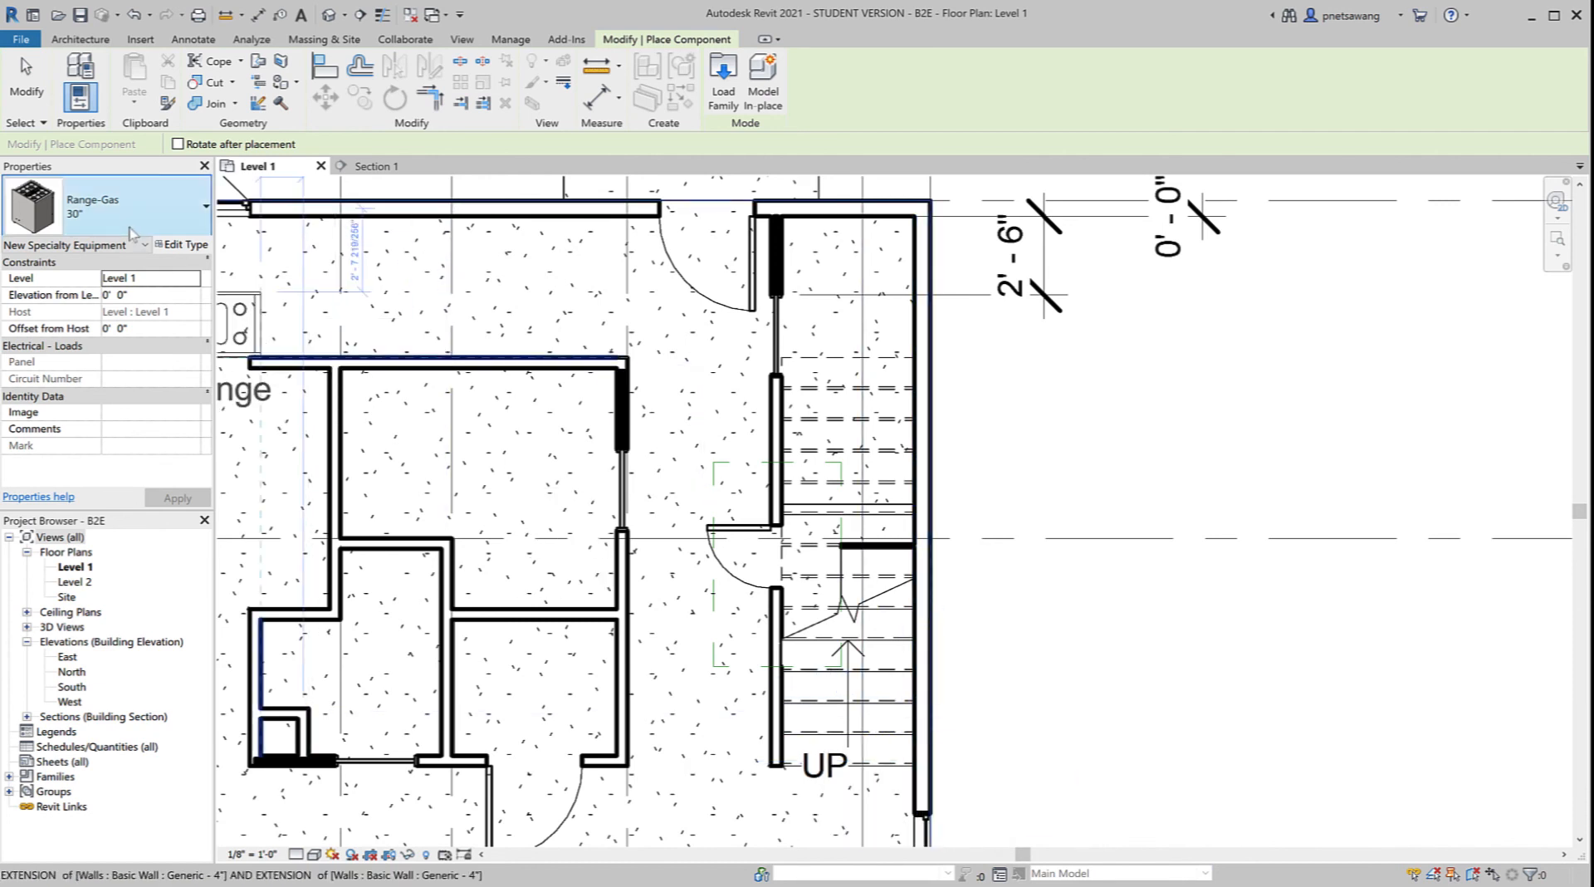
Step: Check the available Range-Gas sizes, keep the 30" type, and review its type properties without changing them
{"action": "left_click", "coordinate": [107, 212]}
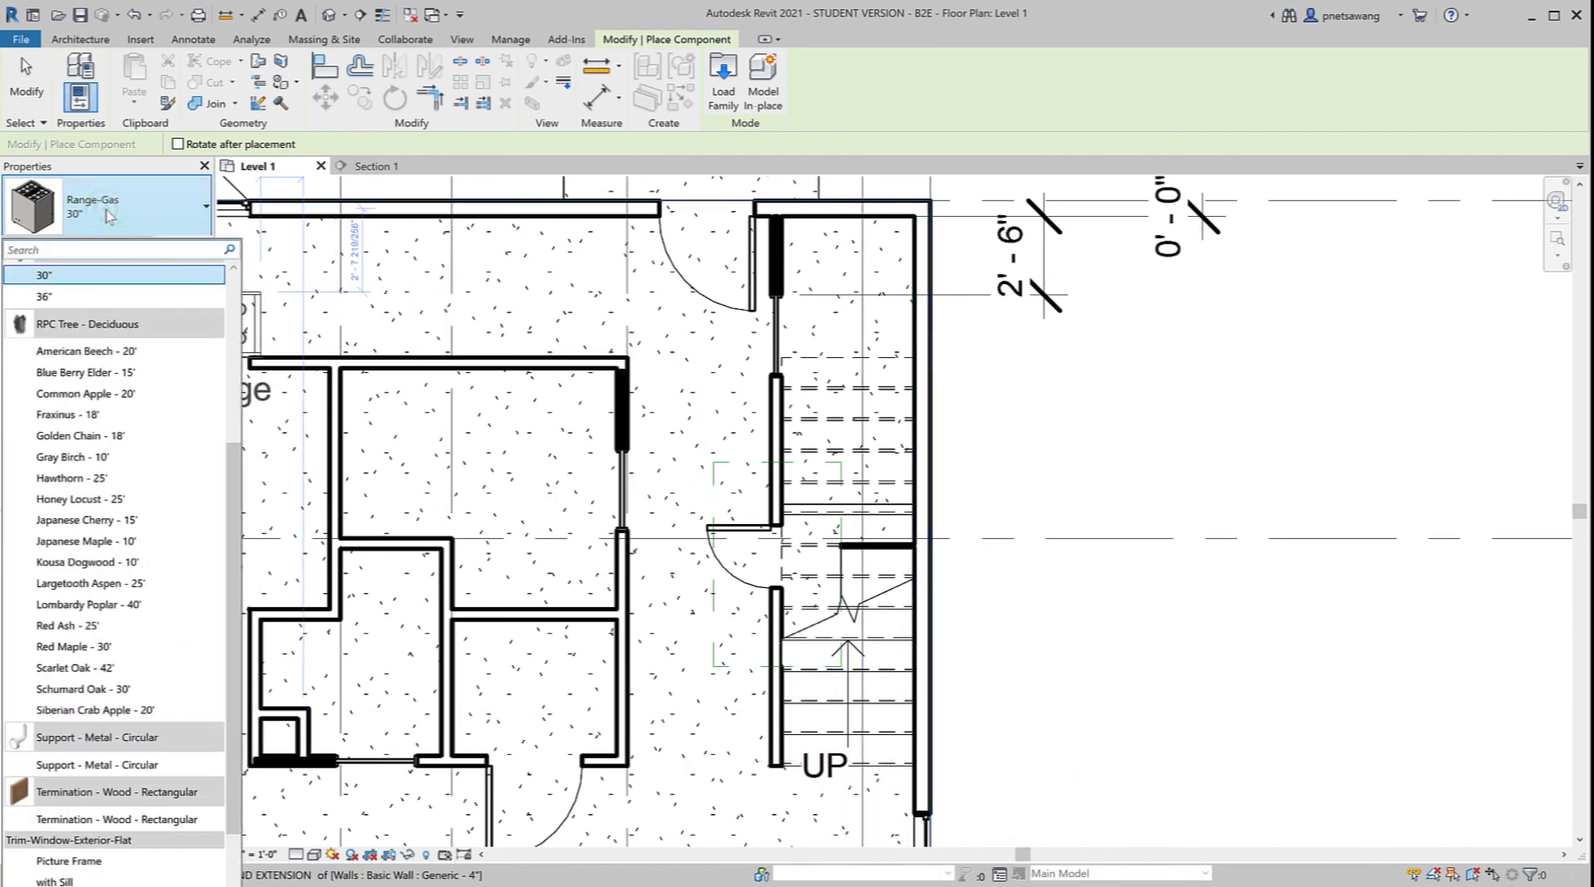
{"action": "left_click_drag", "start_coordinate": [239, 707], "coordinate": [236, 643]}
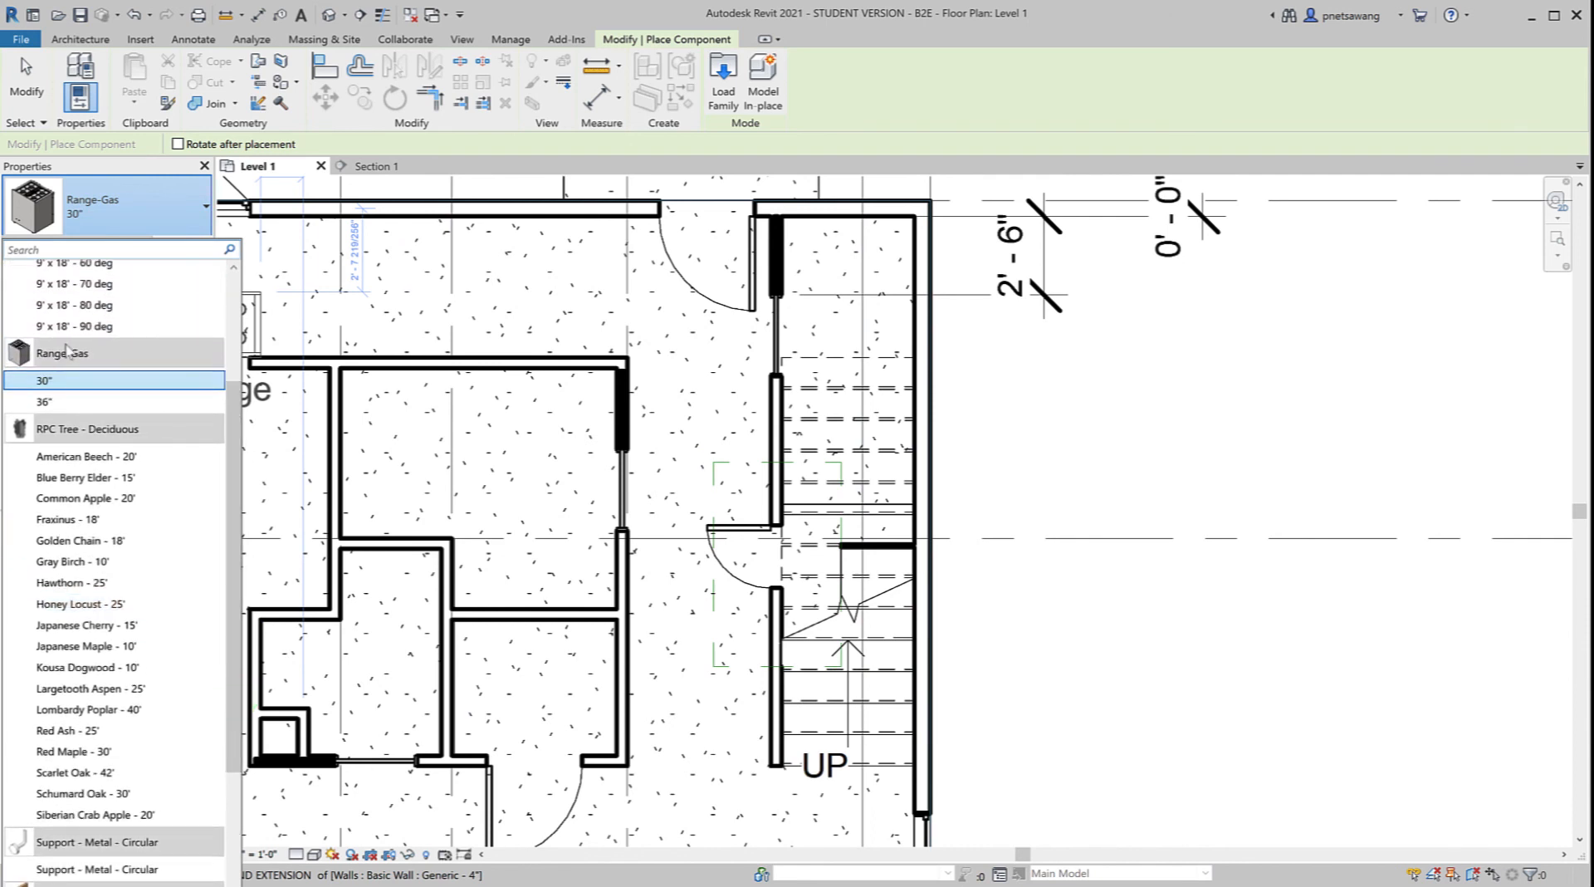
{"action": "mouse_move", "coordinate": [58, 383]}
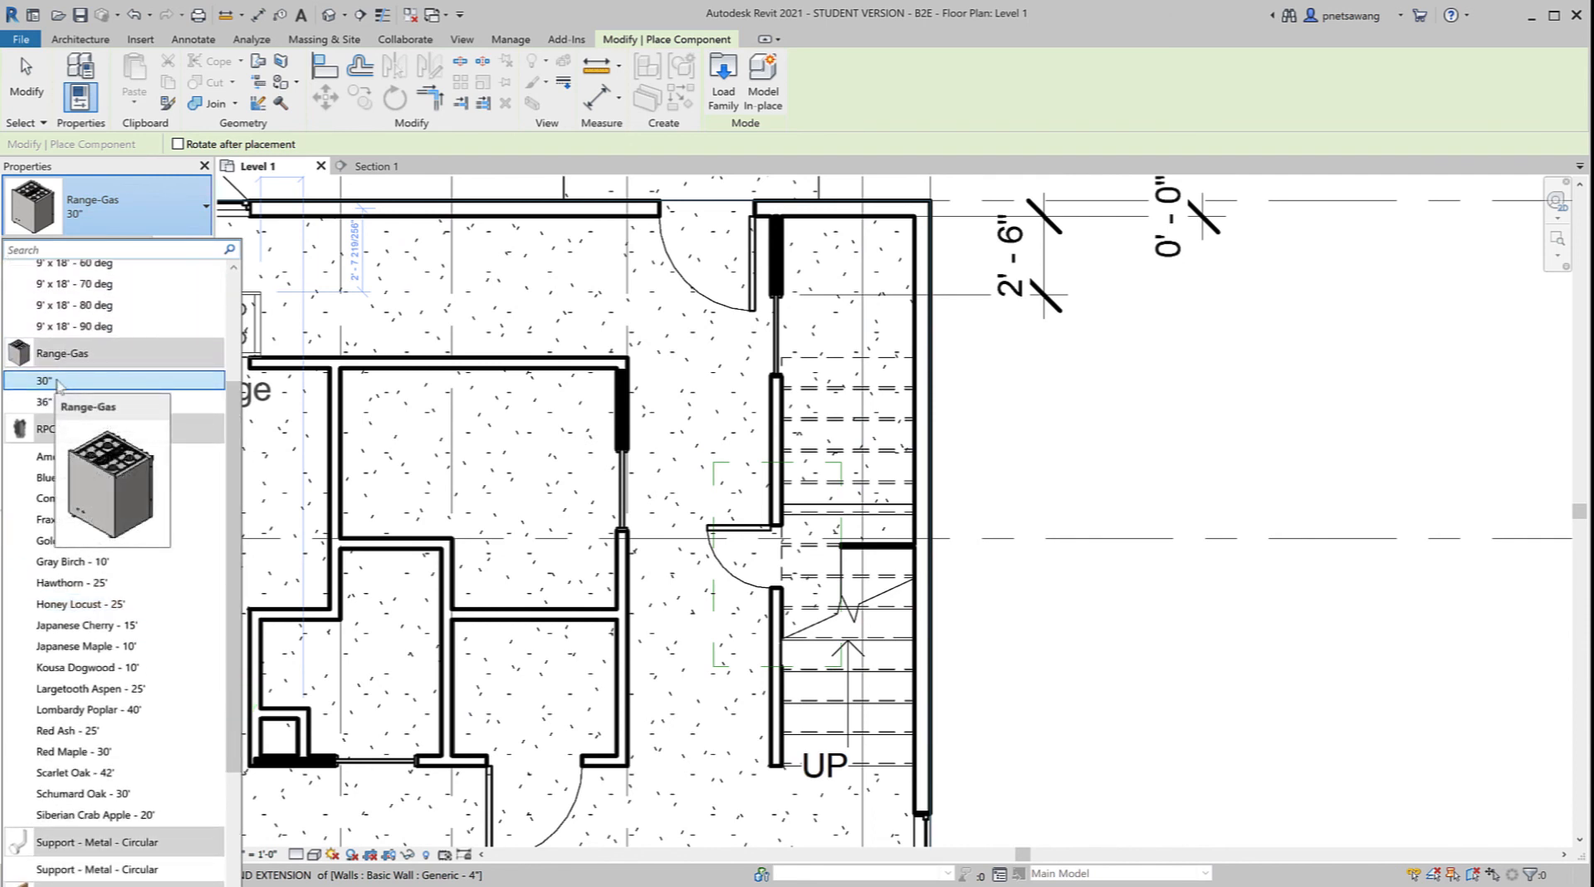
{"action": "left_click", "coordinate": [83, 380]}
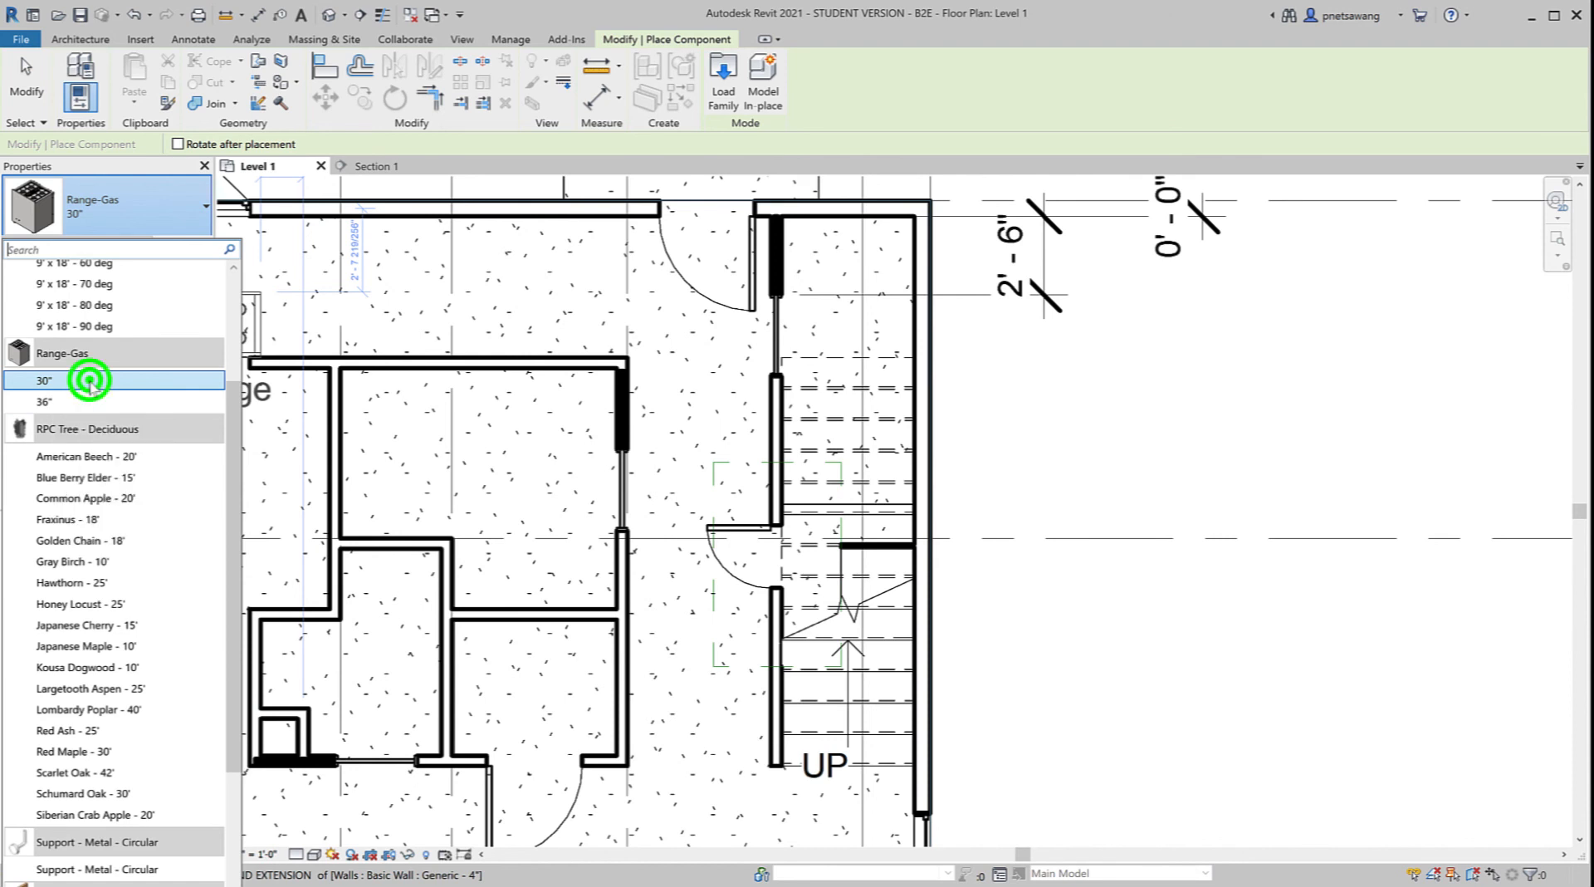
{"action": "left_click", "coordinate": [187, 244]}
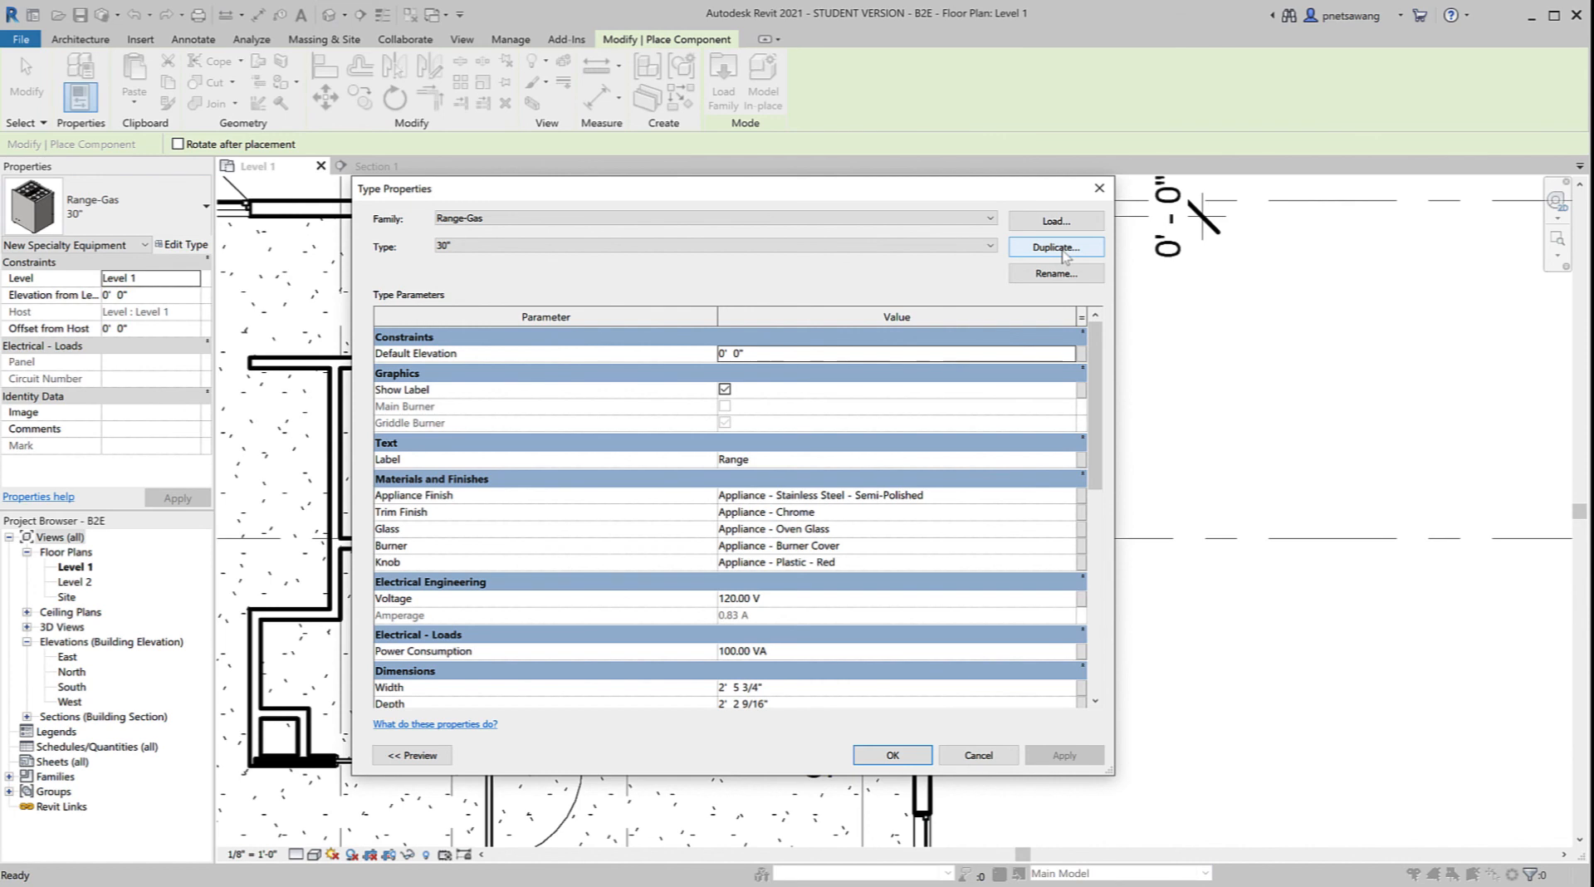
{"action": "left_click", "coordinate": [962, 752]}
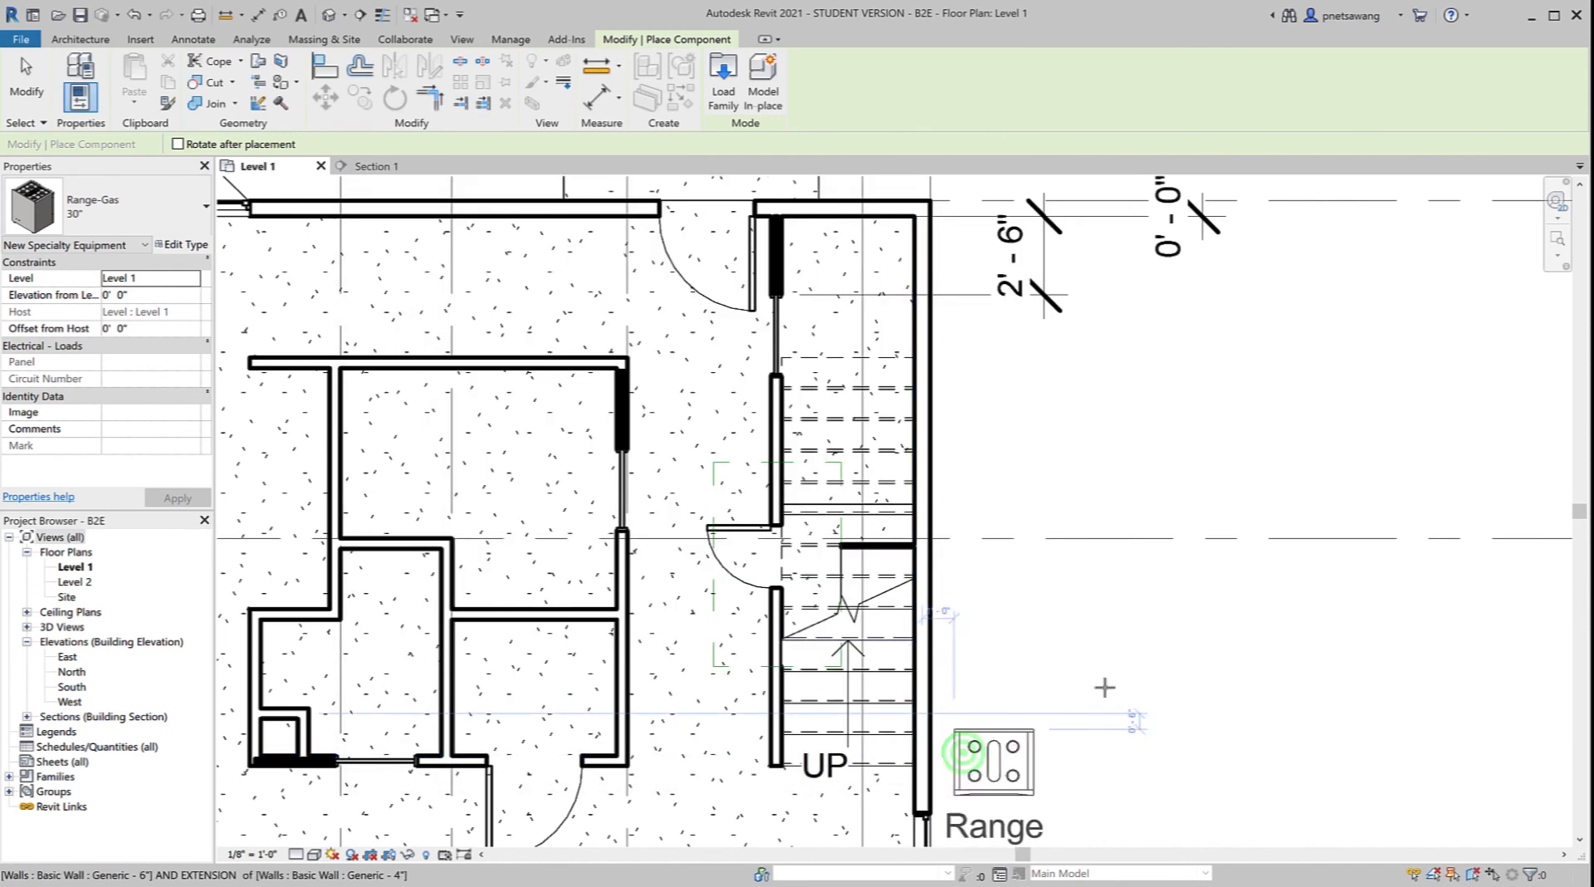
Step: Rotate the 30" gas range to back onto the vertical kitchen wall and place it at the wall's midpoint
{"action": "middle_click_drag", "start_coordinate": [1179, 623], "coordinate": [1522, 619]}
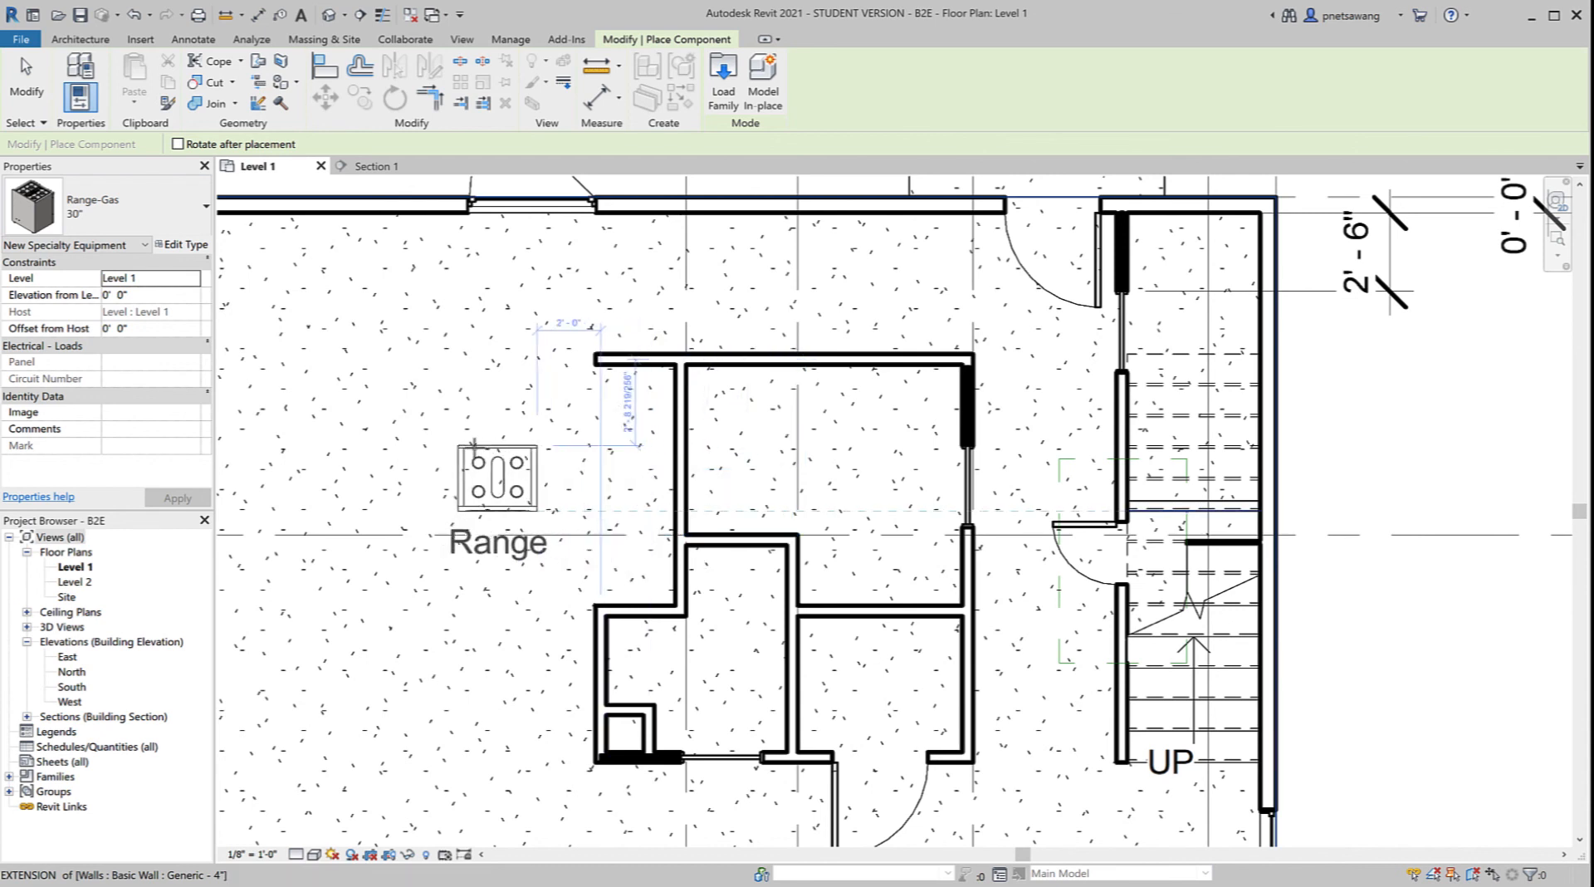
{"action": "key", "text": "space"}
{"action": "key", "text": "space"}
{"action": "key", "text": "space"}
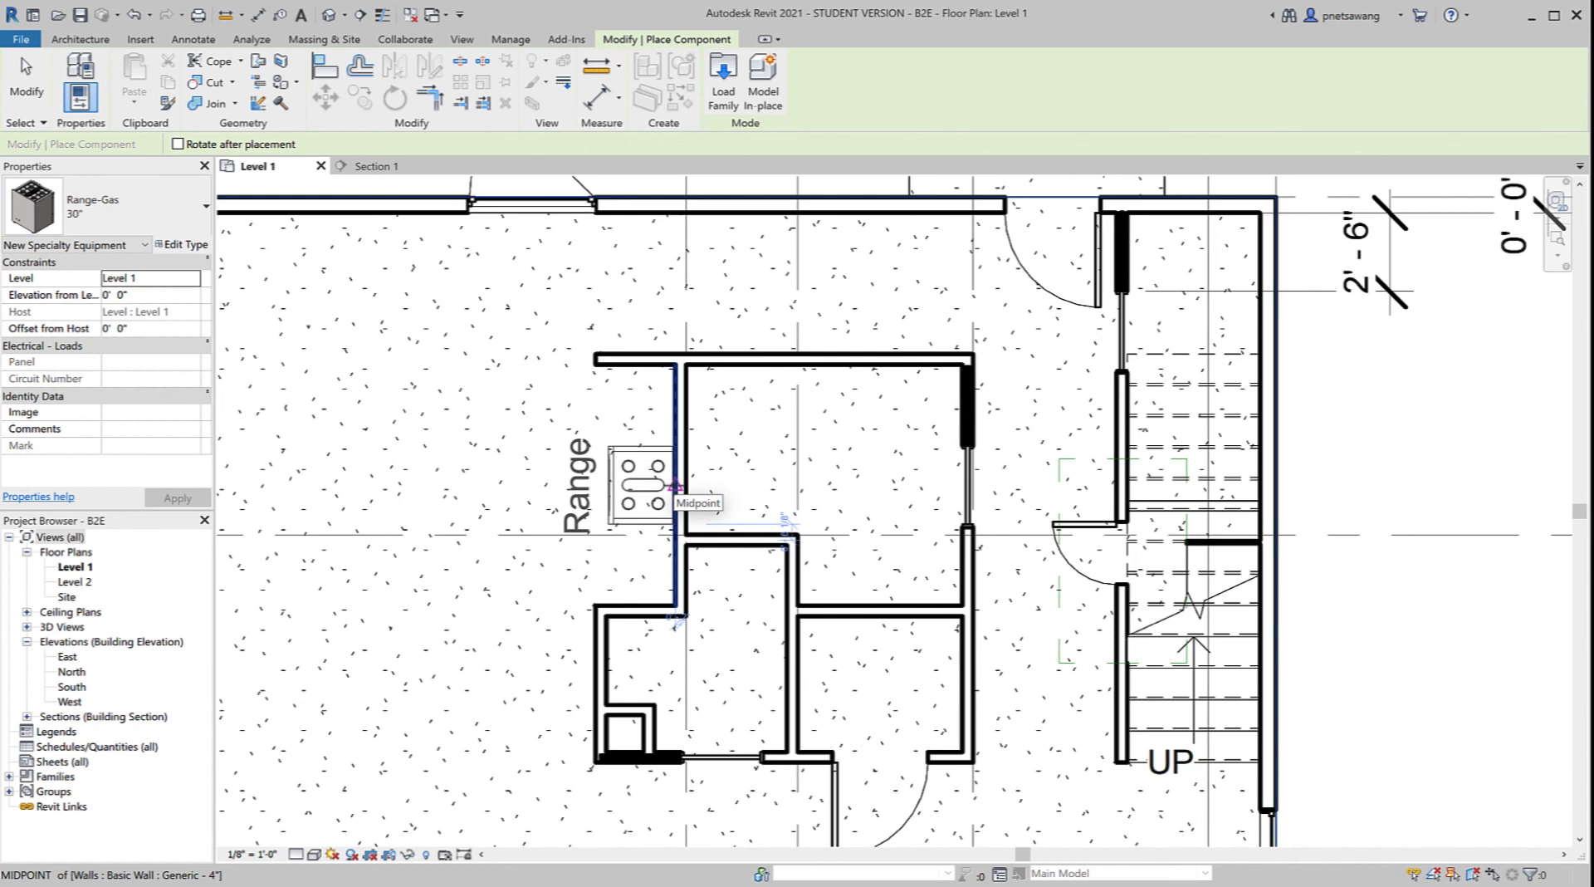
{"action": "left_click", "coordinate": [676, 486]}
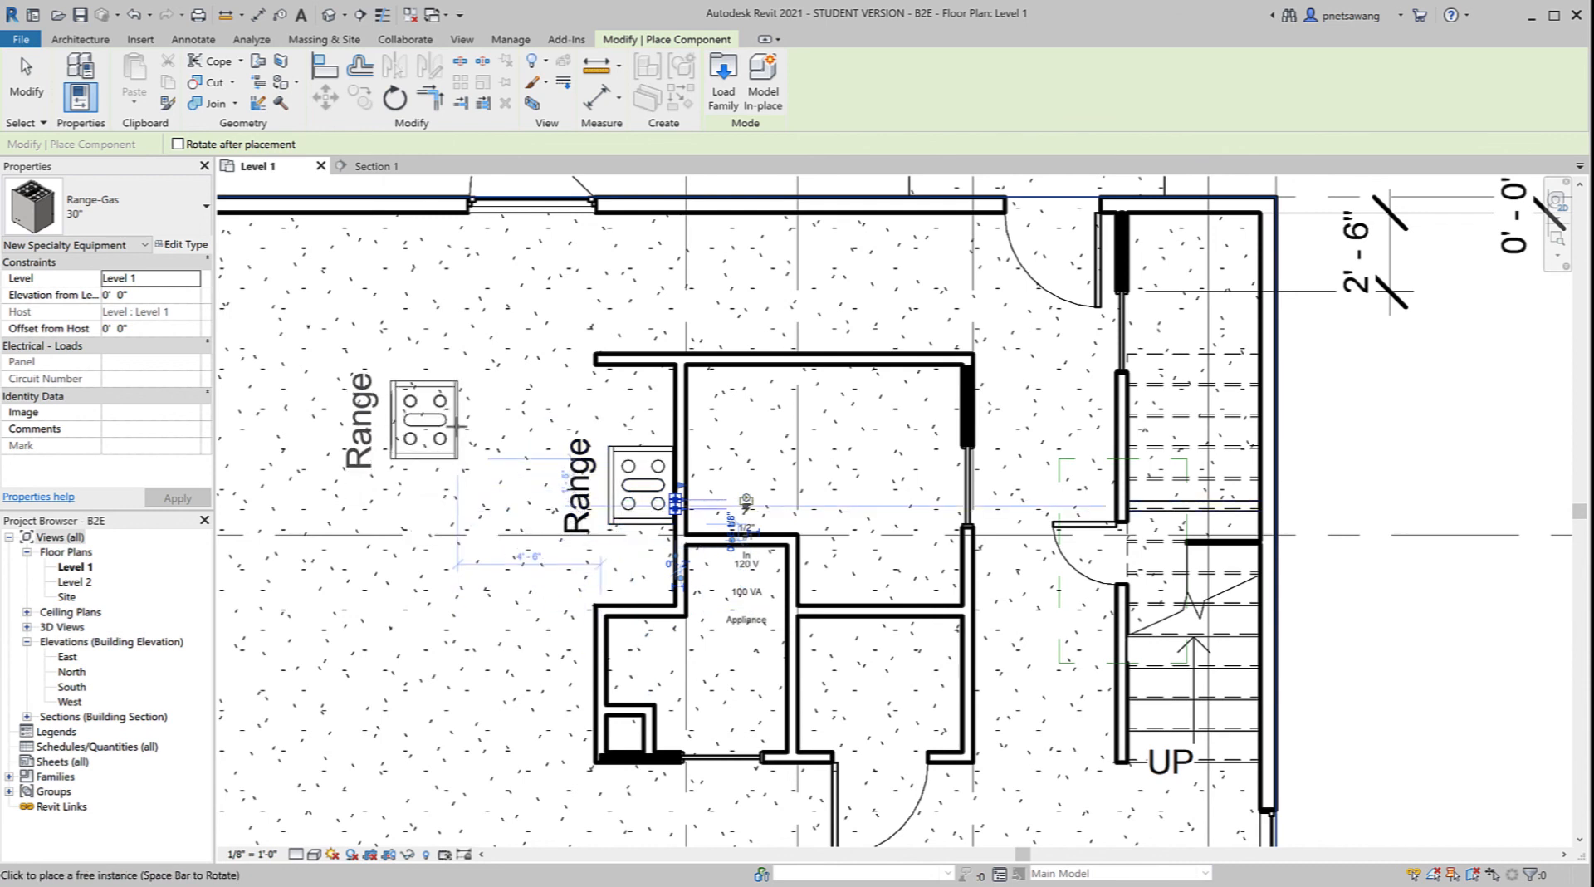
{"action": "key", "text": "Escape"}
{"action": "key", "text": "Escape"}
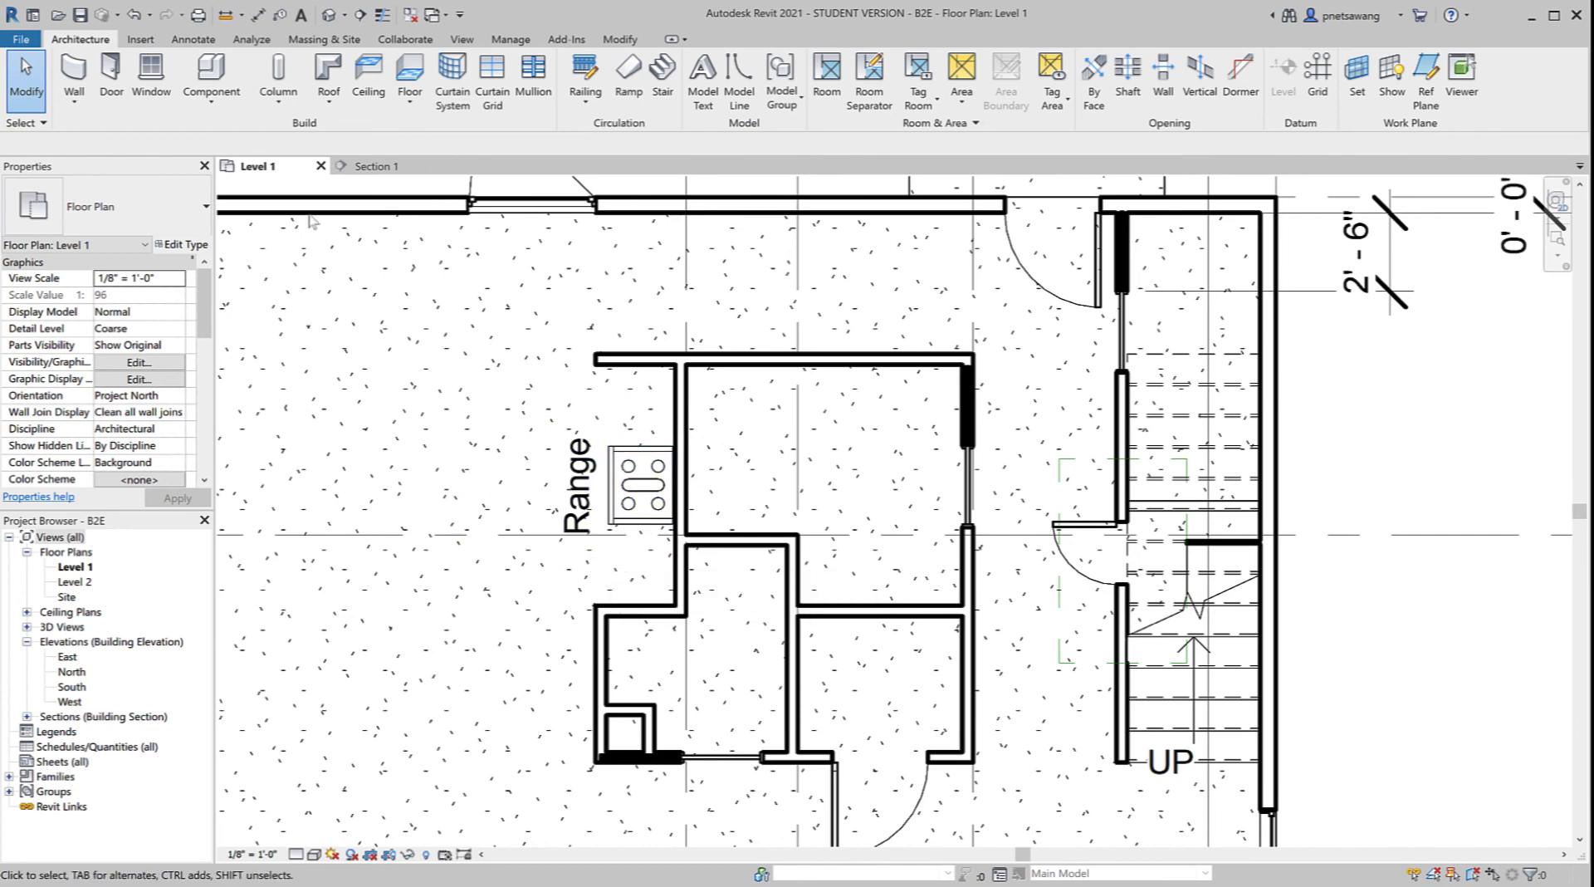
Step: Start another component and browse the family library to the Base Cabinets folder under English-Imperial, Casework
{"action": "left_click", "coordinate": [213, 71]}
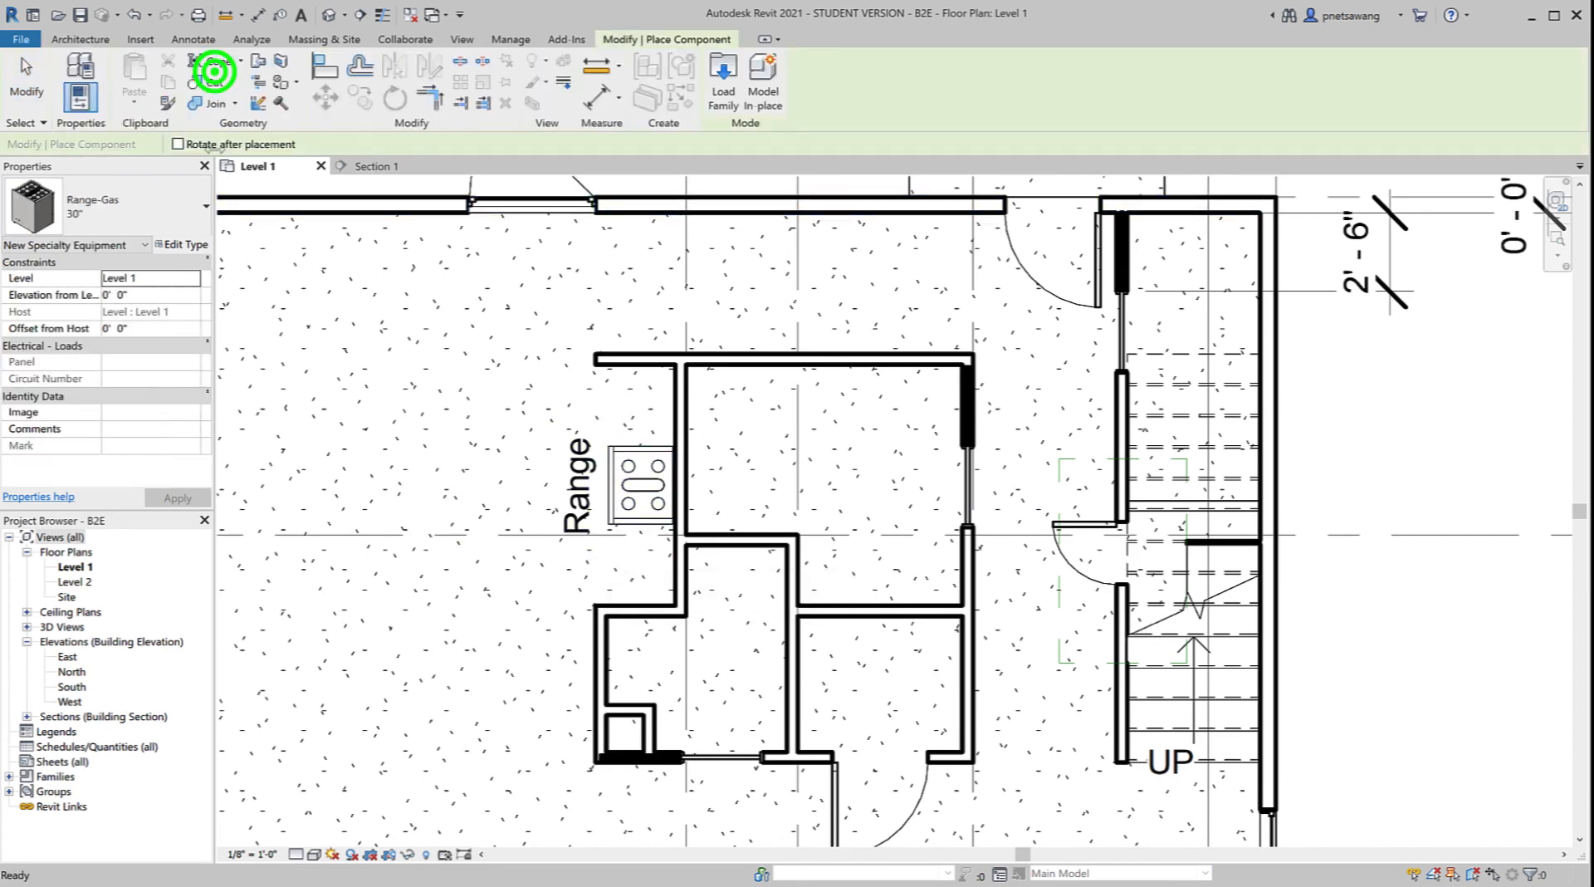
{"action": "left_click", "coordinate": [185, 220]}
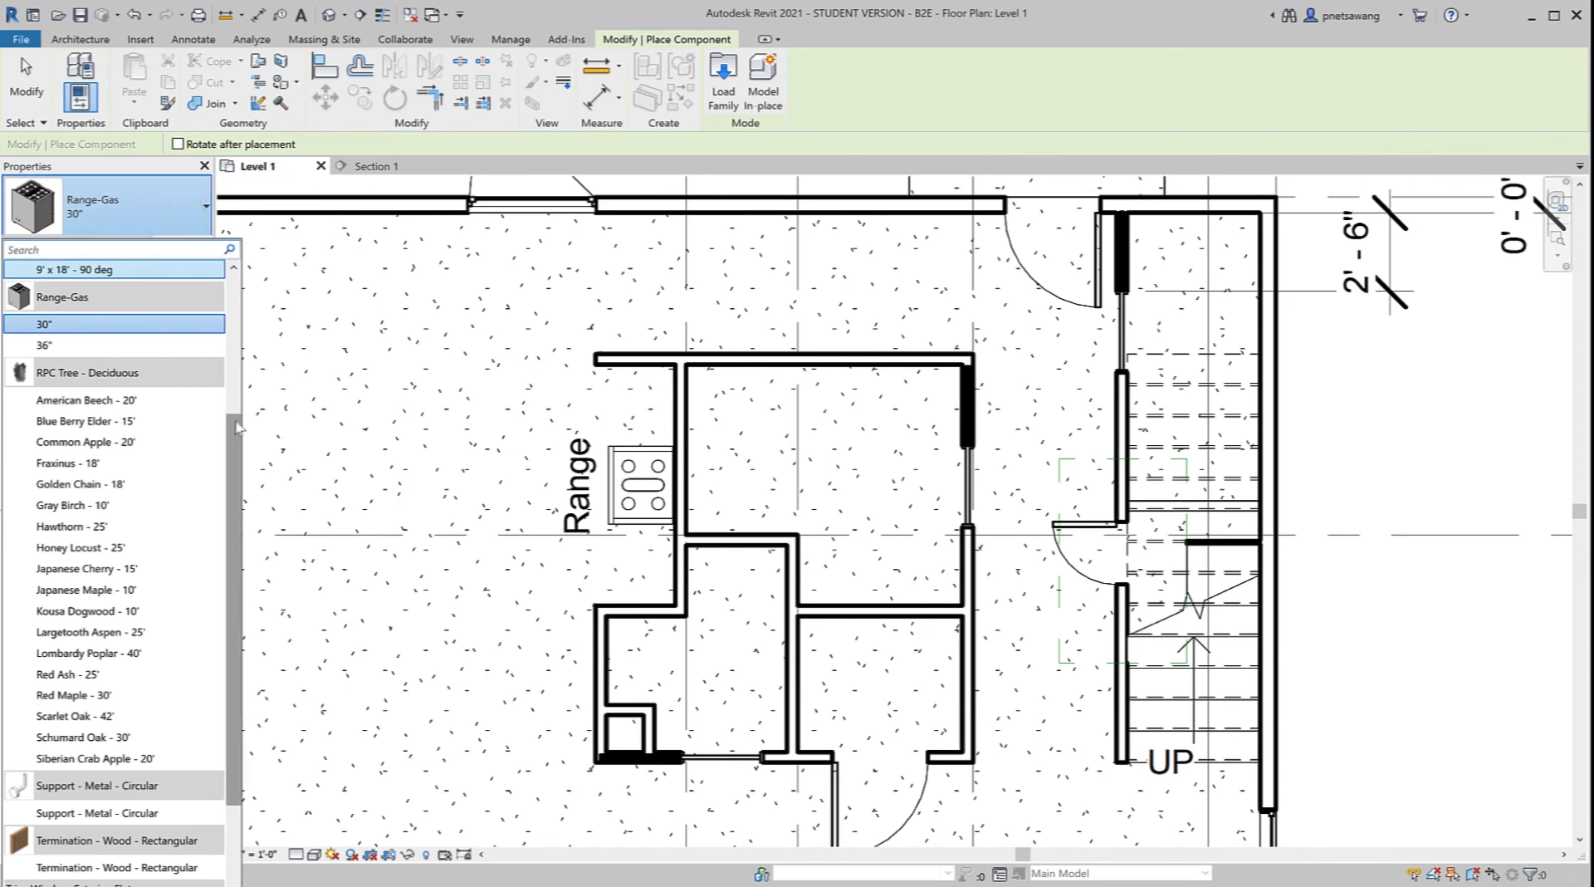
{"action": "left_click", "coordinate": [235, 423]}
{"action": "left_click_drag", "start_coordinate": [235, 424], "coordinate": [238, 510]}
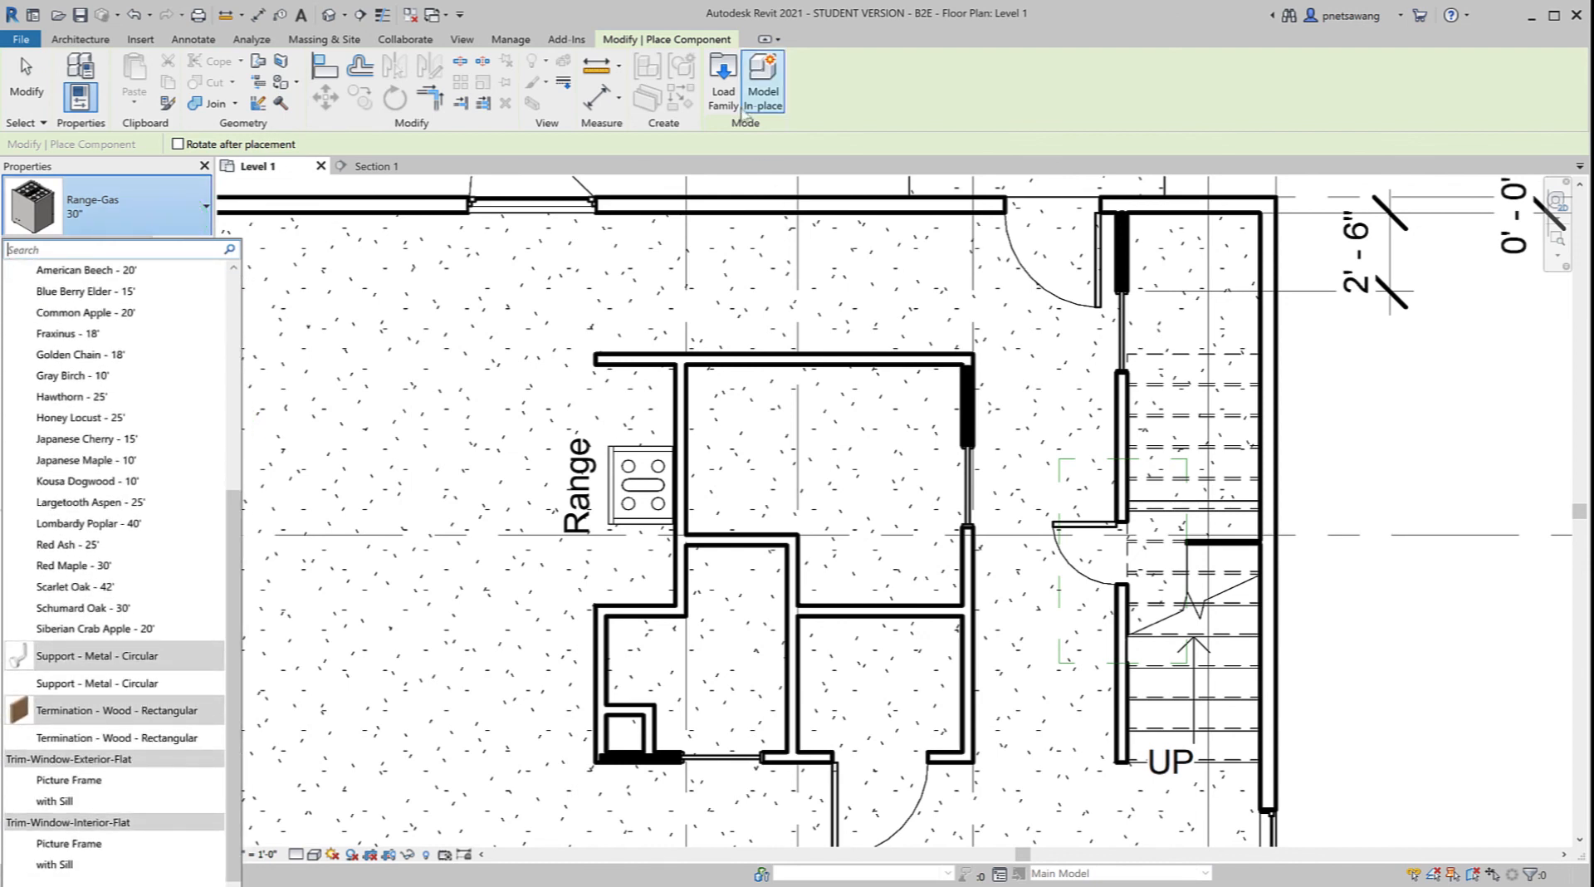
{"action": "left_click", "coordinate": [720, 94]}
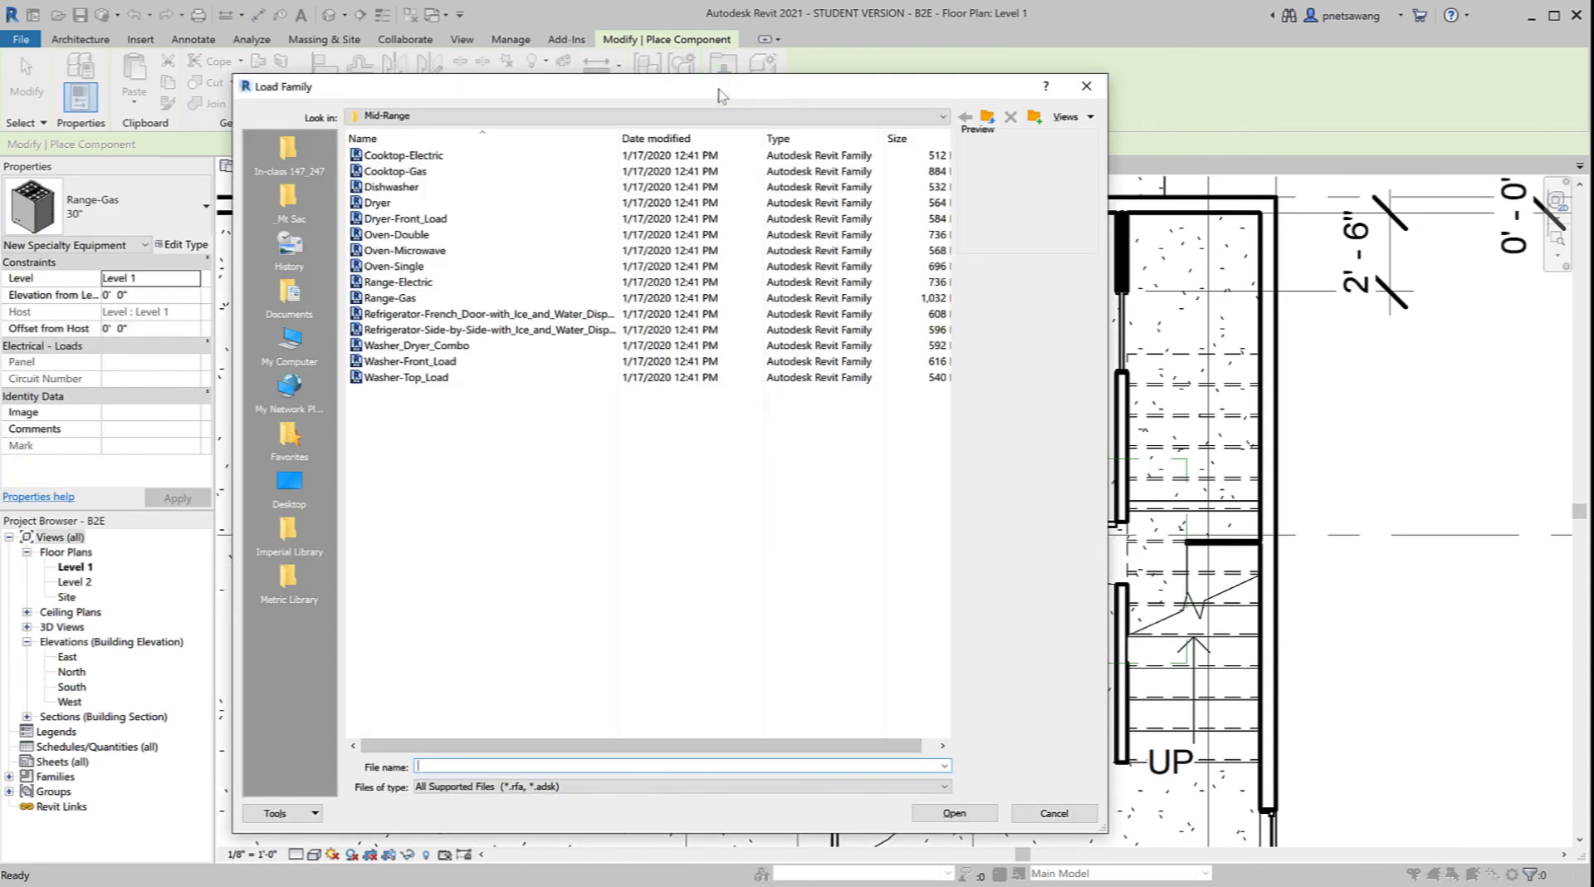
{"action": "left_click", "coordinate": [676, 116]}
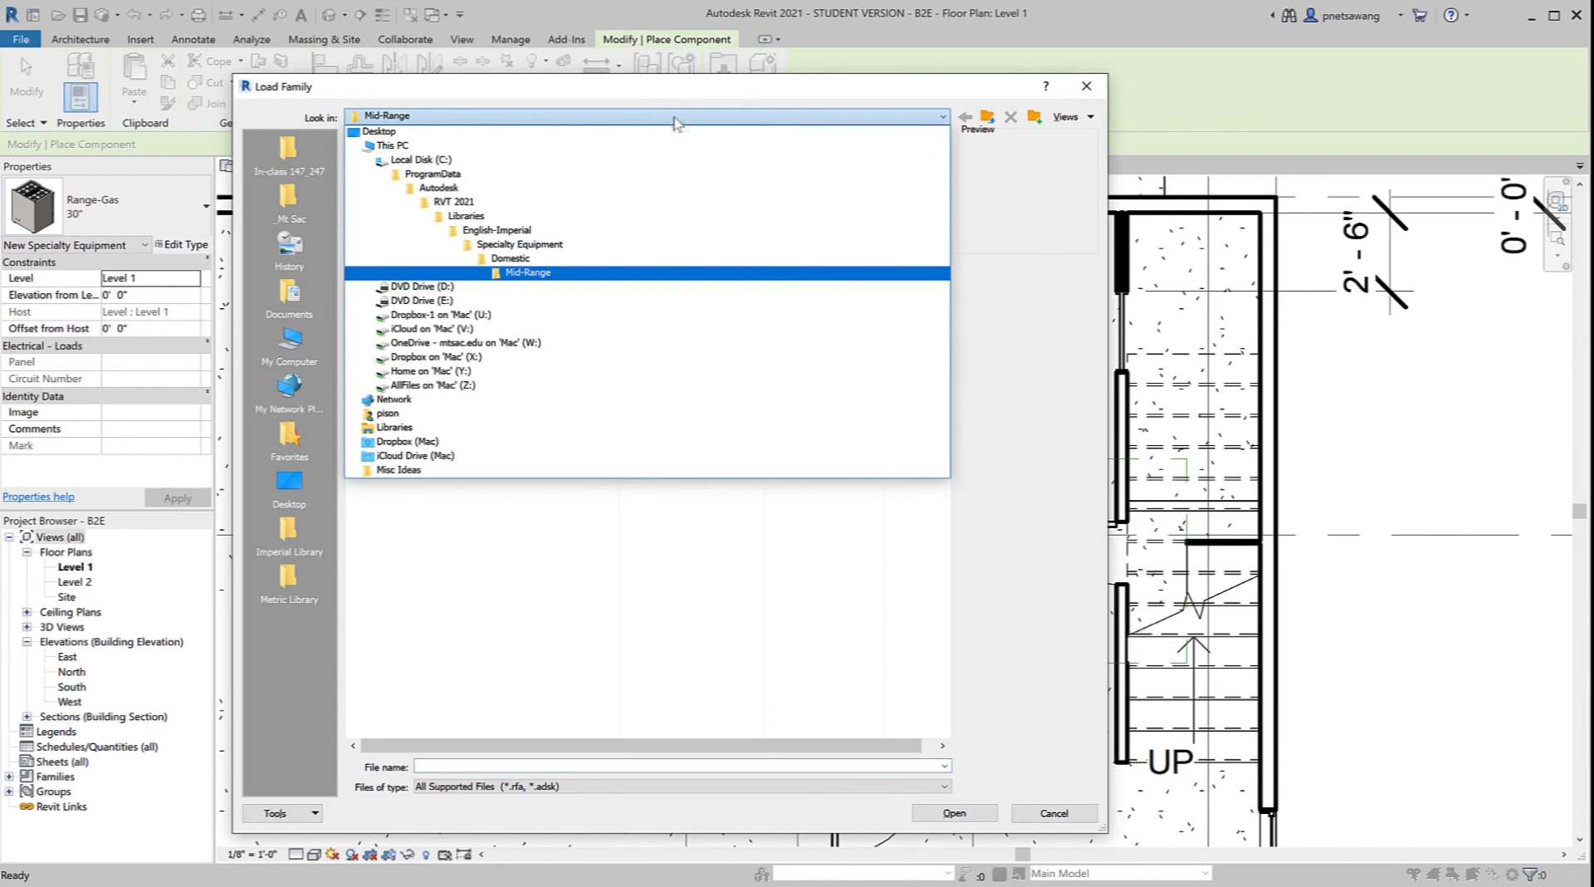
{"action": "left_click", "coordinate": [628, 233]}
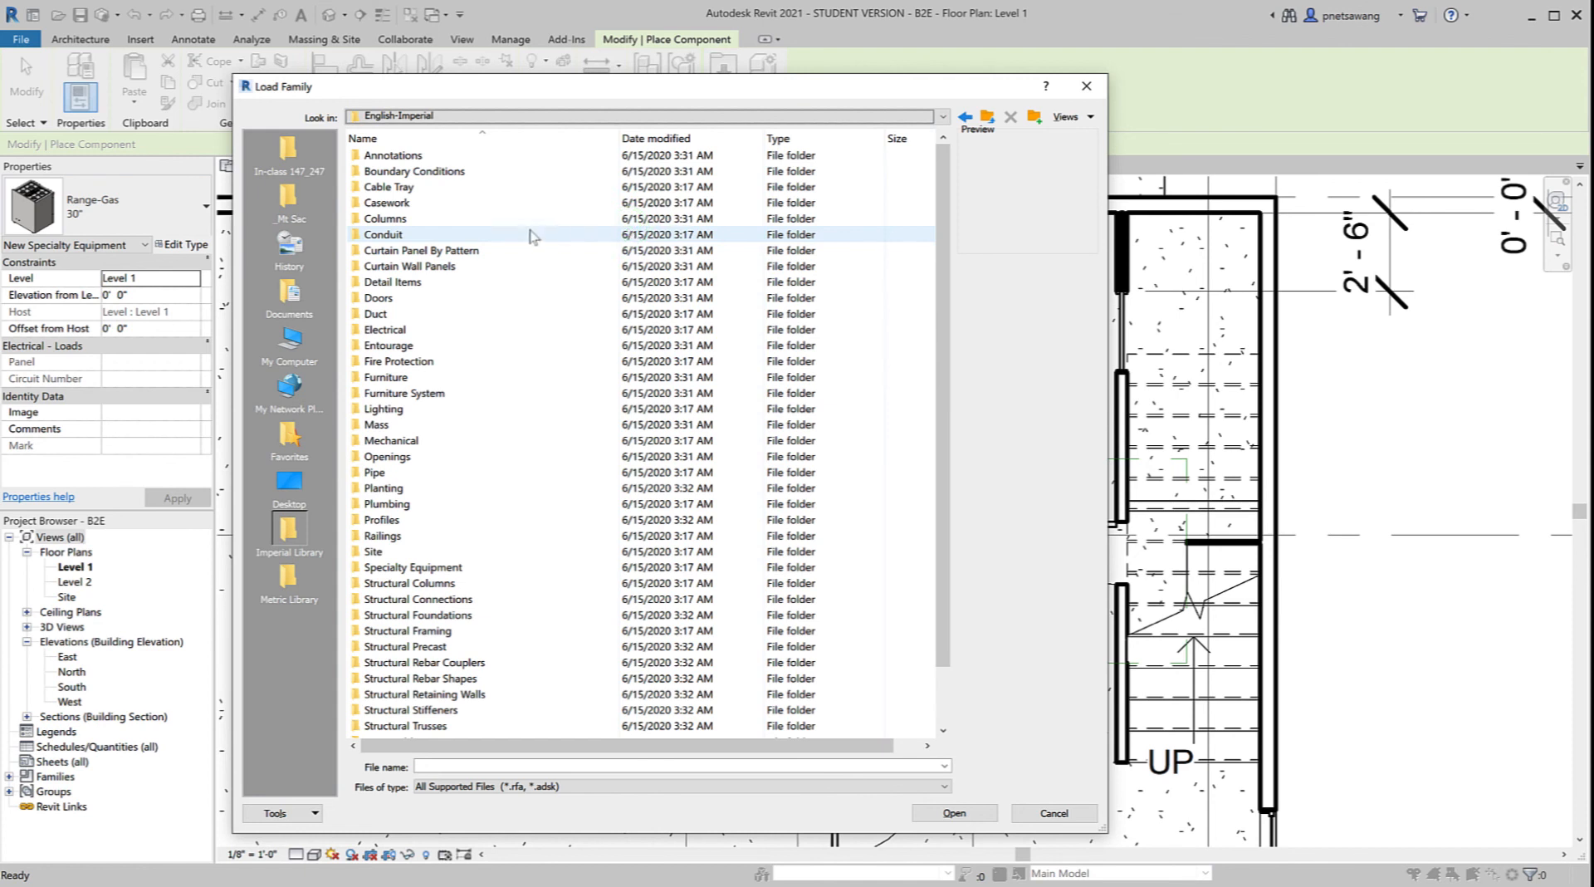
{"action": "double_click", "coordinate": [419, 204]}
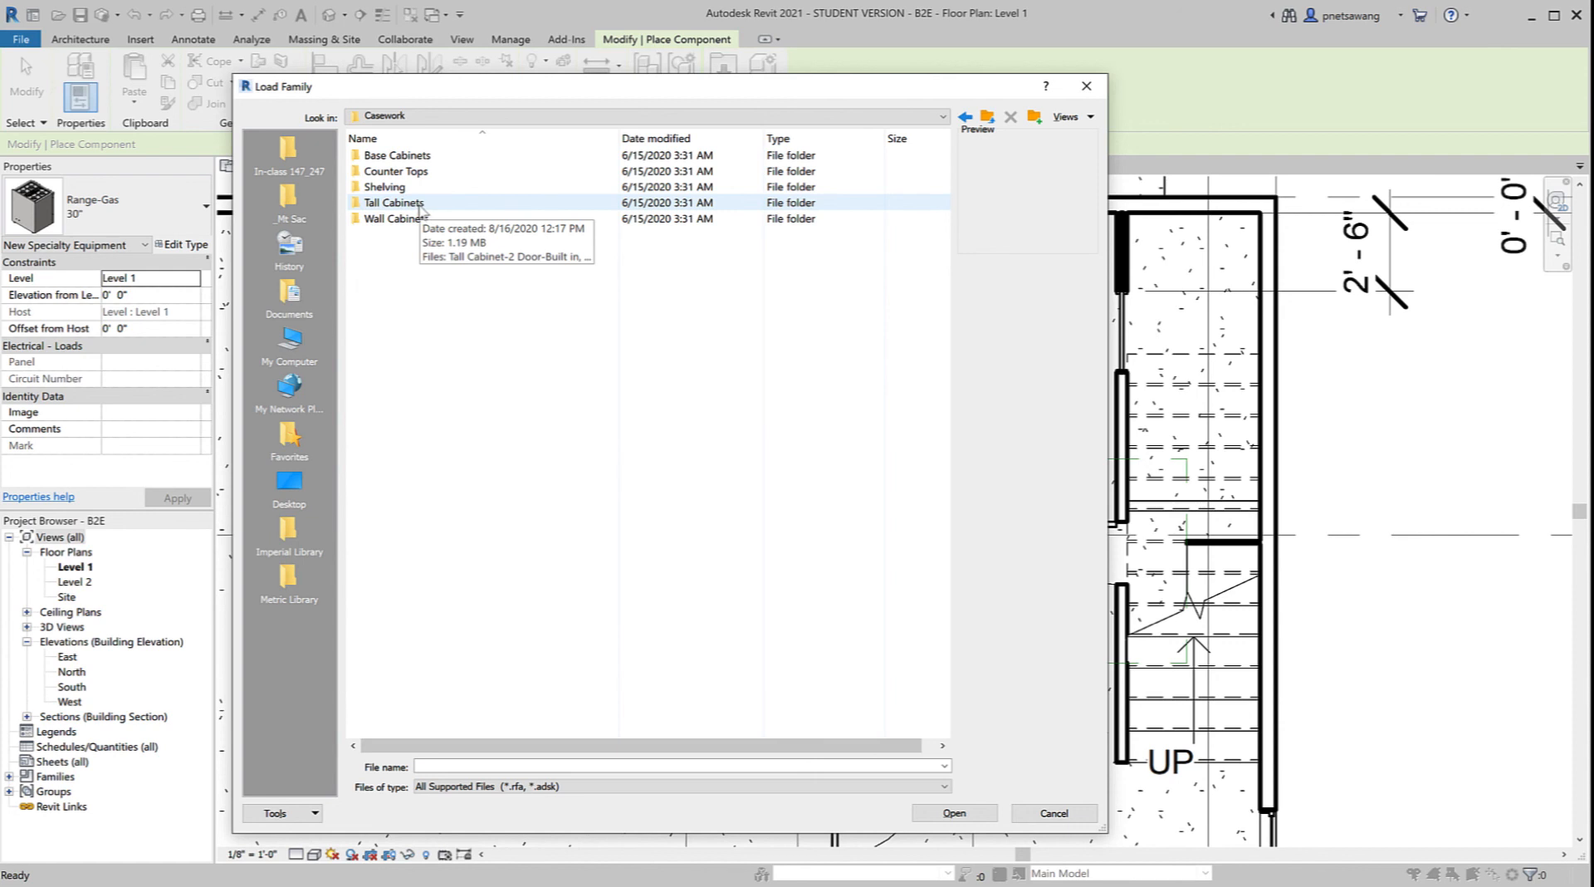
{"action": "double_click", "coordinate": [401, 158]}
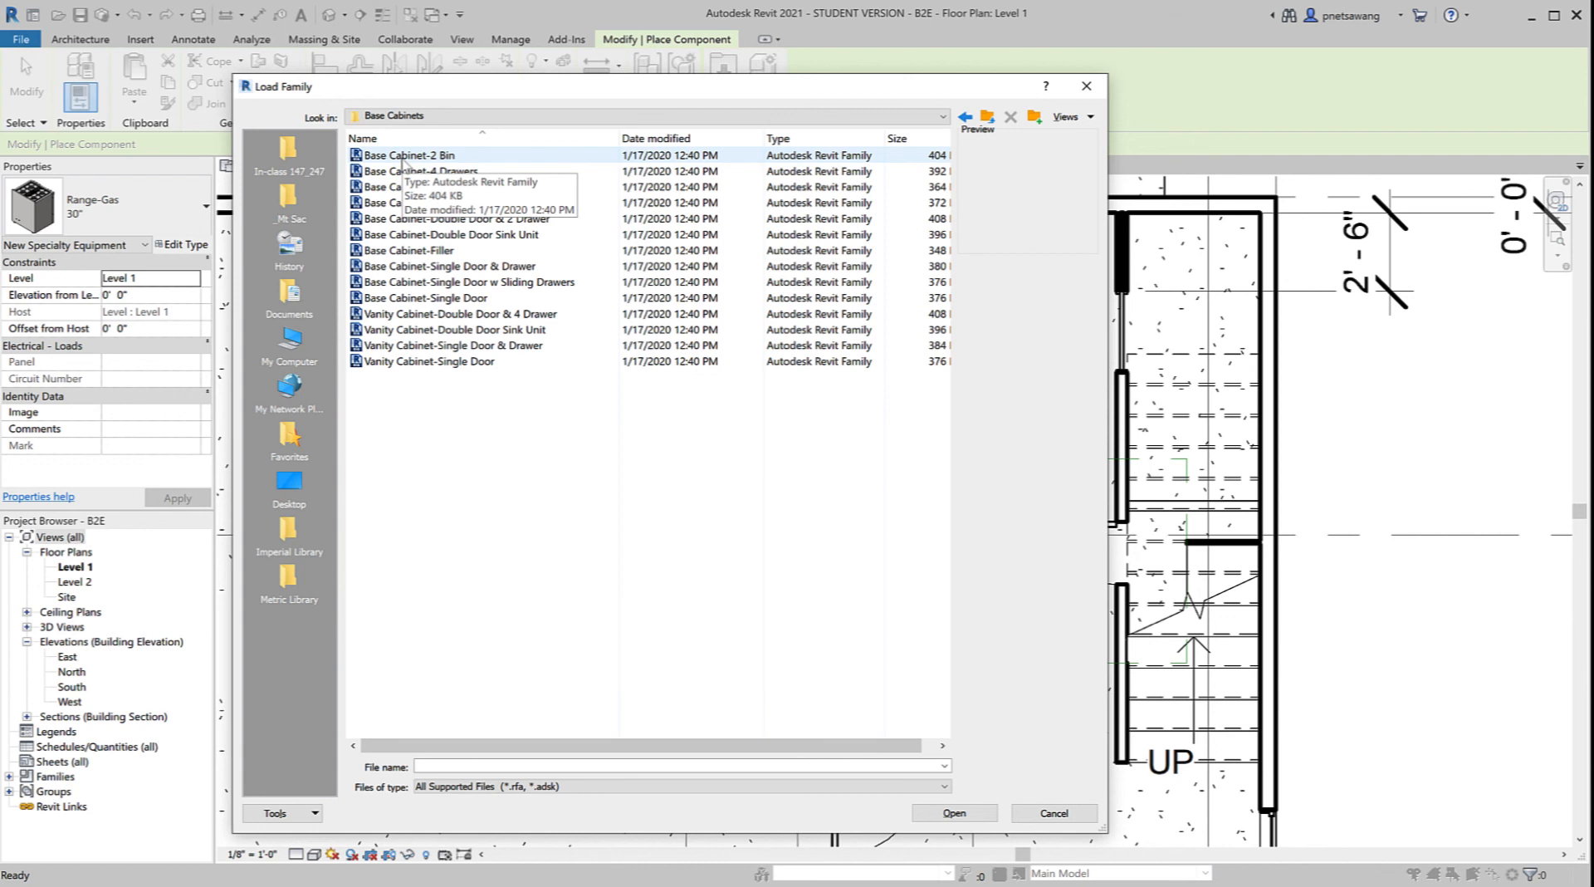
Step: Preview the base cabinet families and load Base Cabinet-Single Door & Drawer
{"action": "left_click", "coordinate": [402, 156]}
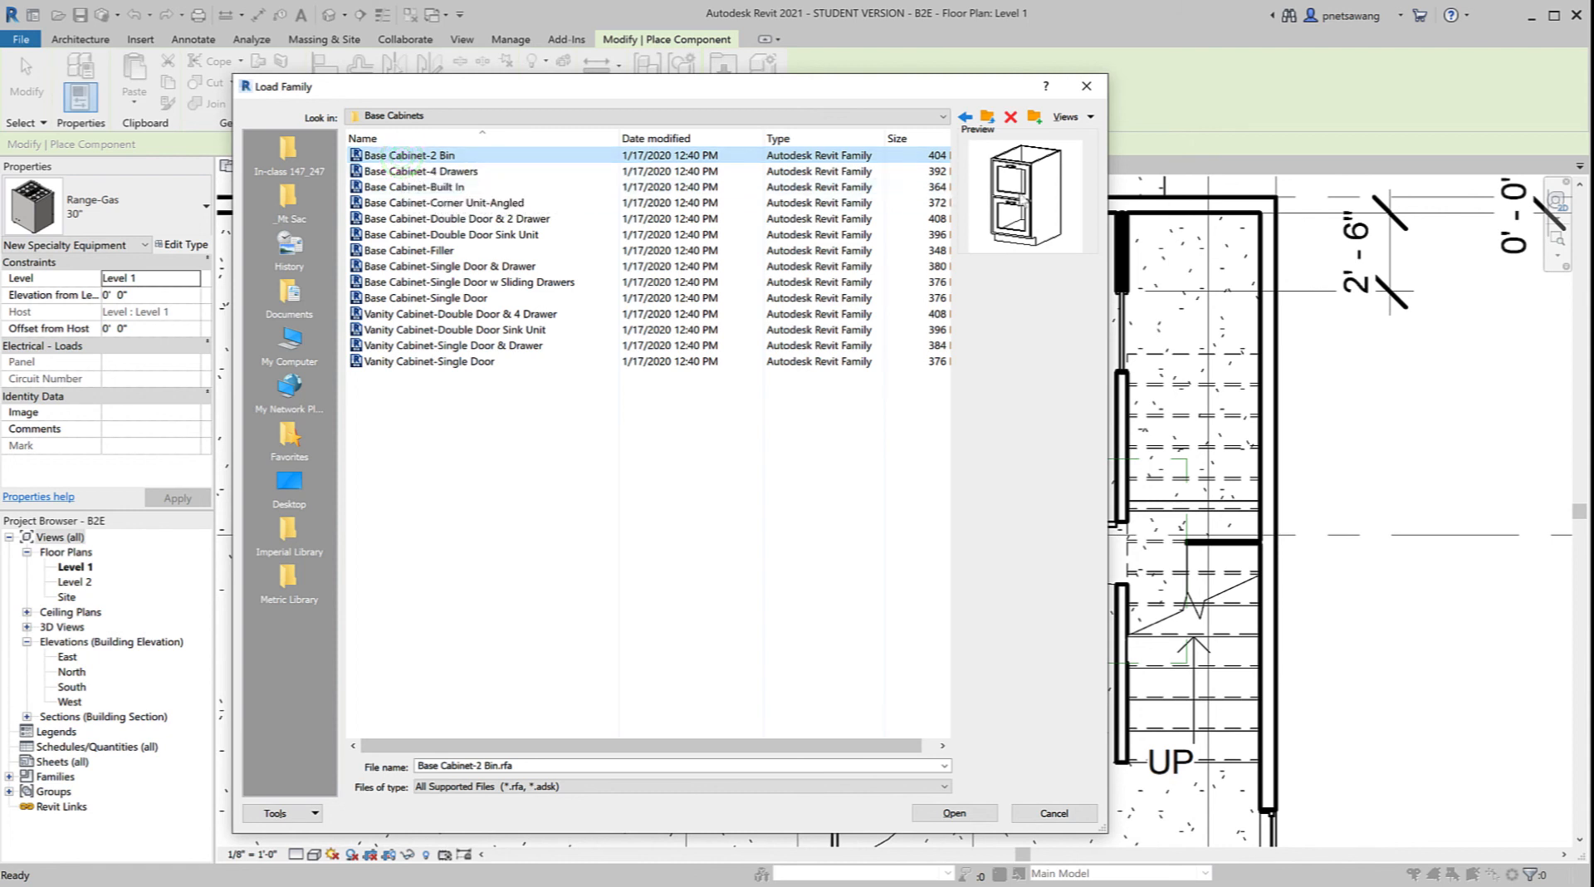
{"action": "left_click", "coordinate": [453, 172]}
{"action": "left_click", "coordinate": [452, 184]}
{"action": "left_click", "coordinate": [453, 207]}
{"action": "key", "text": "Down"}
{"action": "key", "text": "Down"}
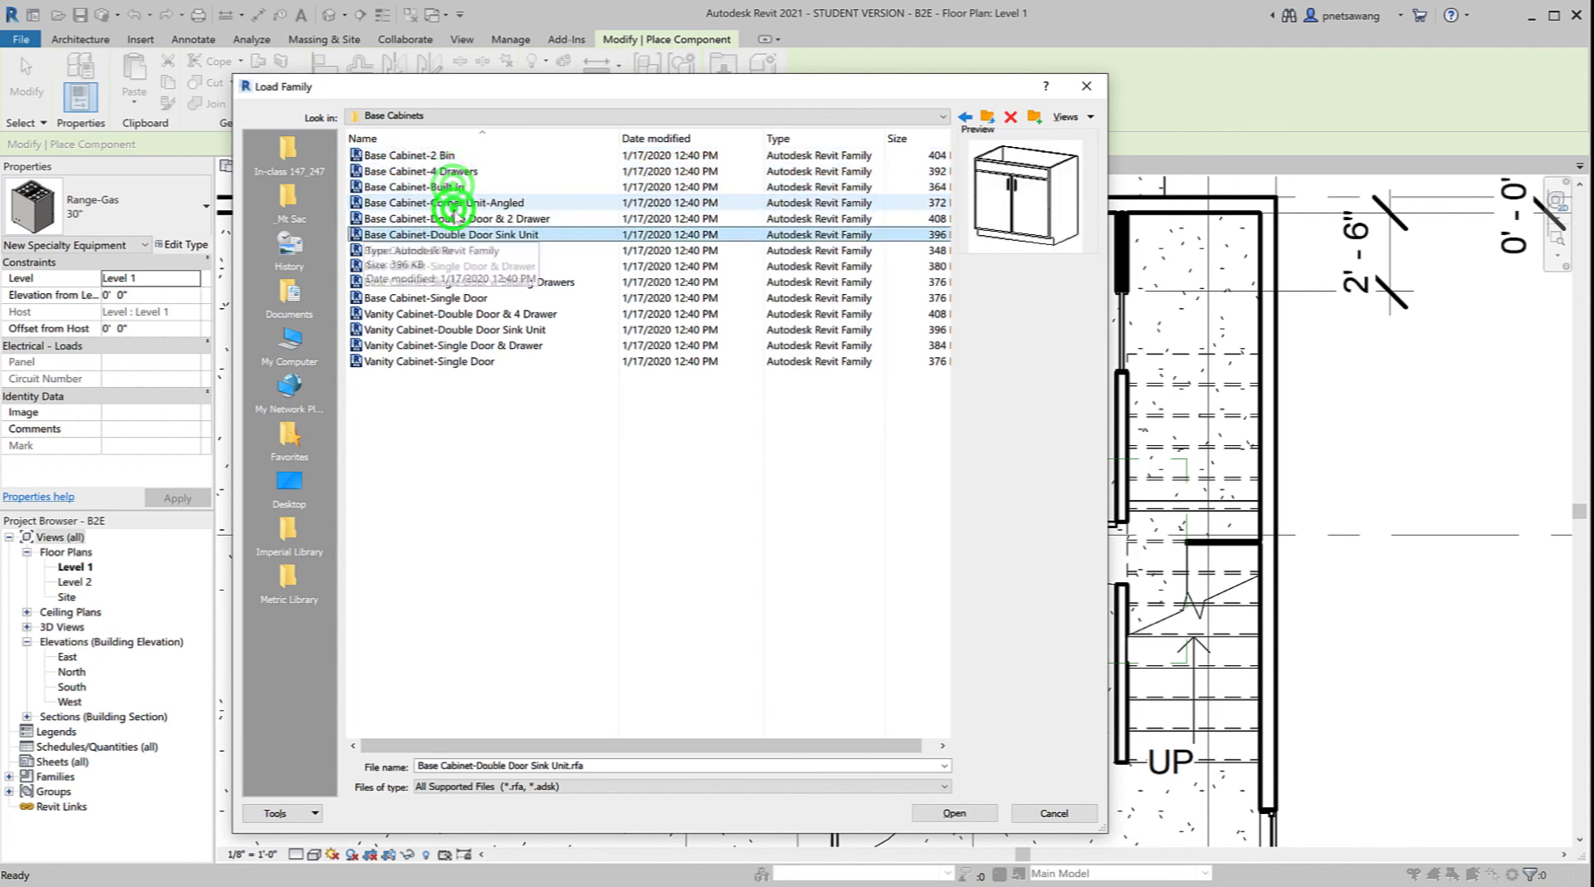
{"action": "key", "text": "Down"}
{"action": "key", "text": "Down"}
{"action": "key", "text": "Down"}
{"action": "key", "text": "Down"}
{"action": "key", "text": "Down"}
{"action": "key", "text": "Down"}
{"action": "key", "text": "Down"}
{"action": "key", "text": "Down"}
{"action": "key", "text": "Up"}
{"action": "key", "text": "Up"}
{"action": "key", "text": "Up"}
{"action": "key", "text": "Up"}
{"action": "key", "text": "Up"}
{"action": "key", "text": "Up"}
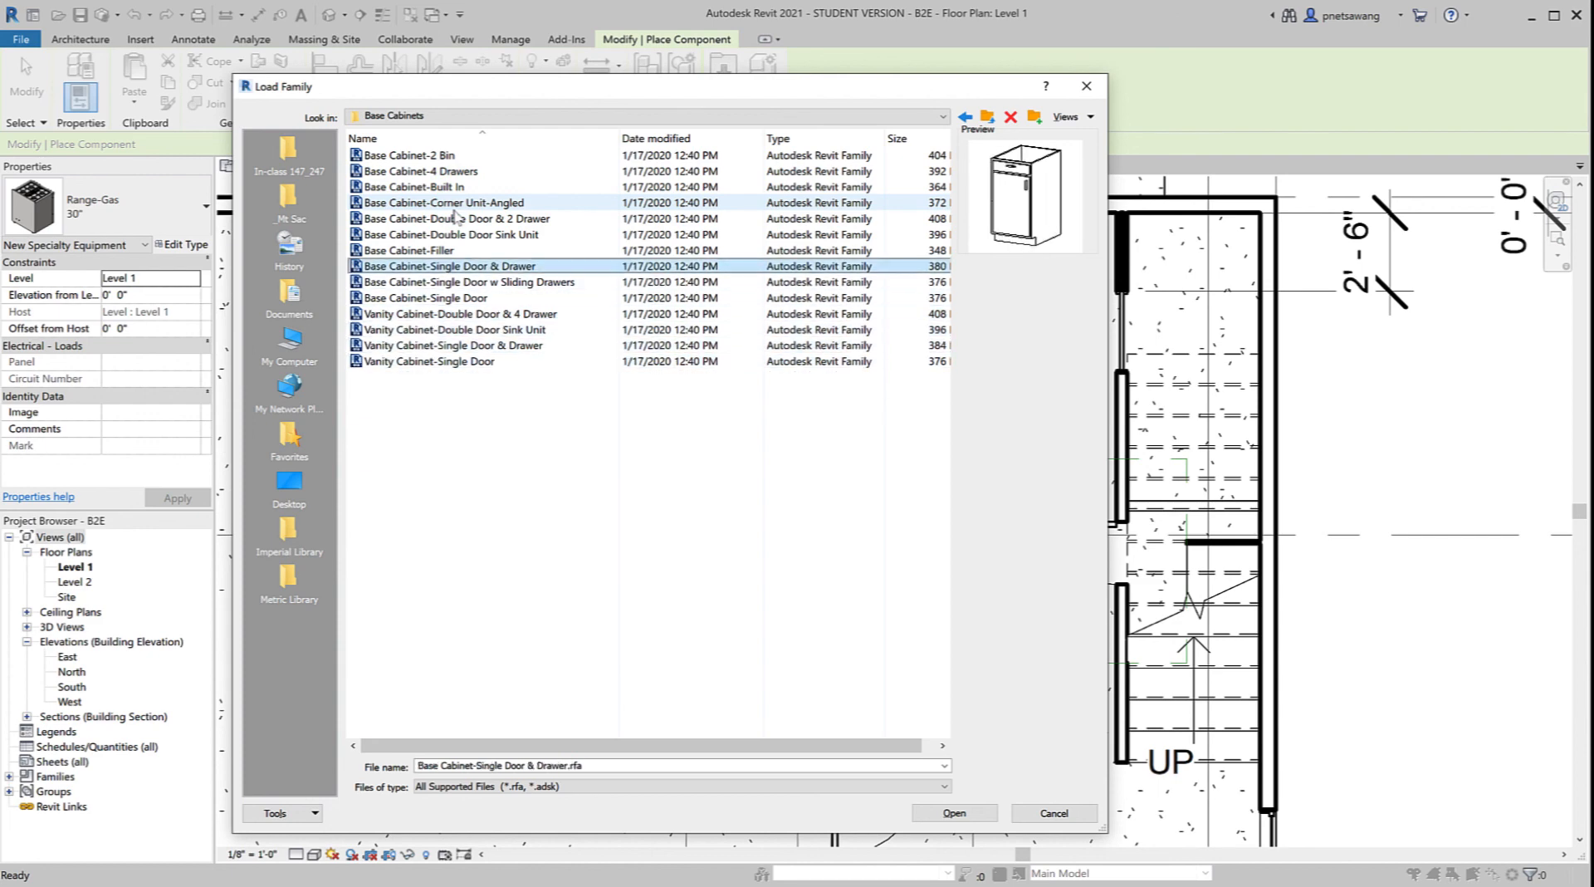
{"action": "double_click", "coordinate": [495, 265]}
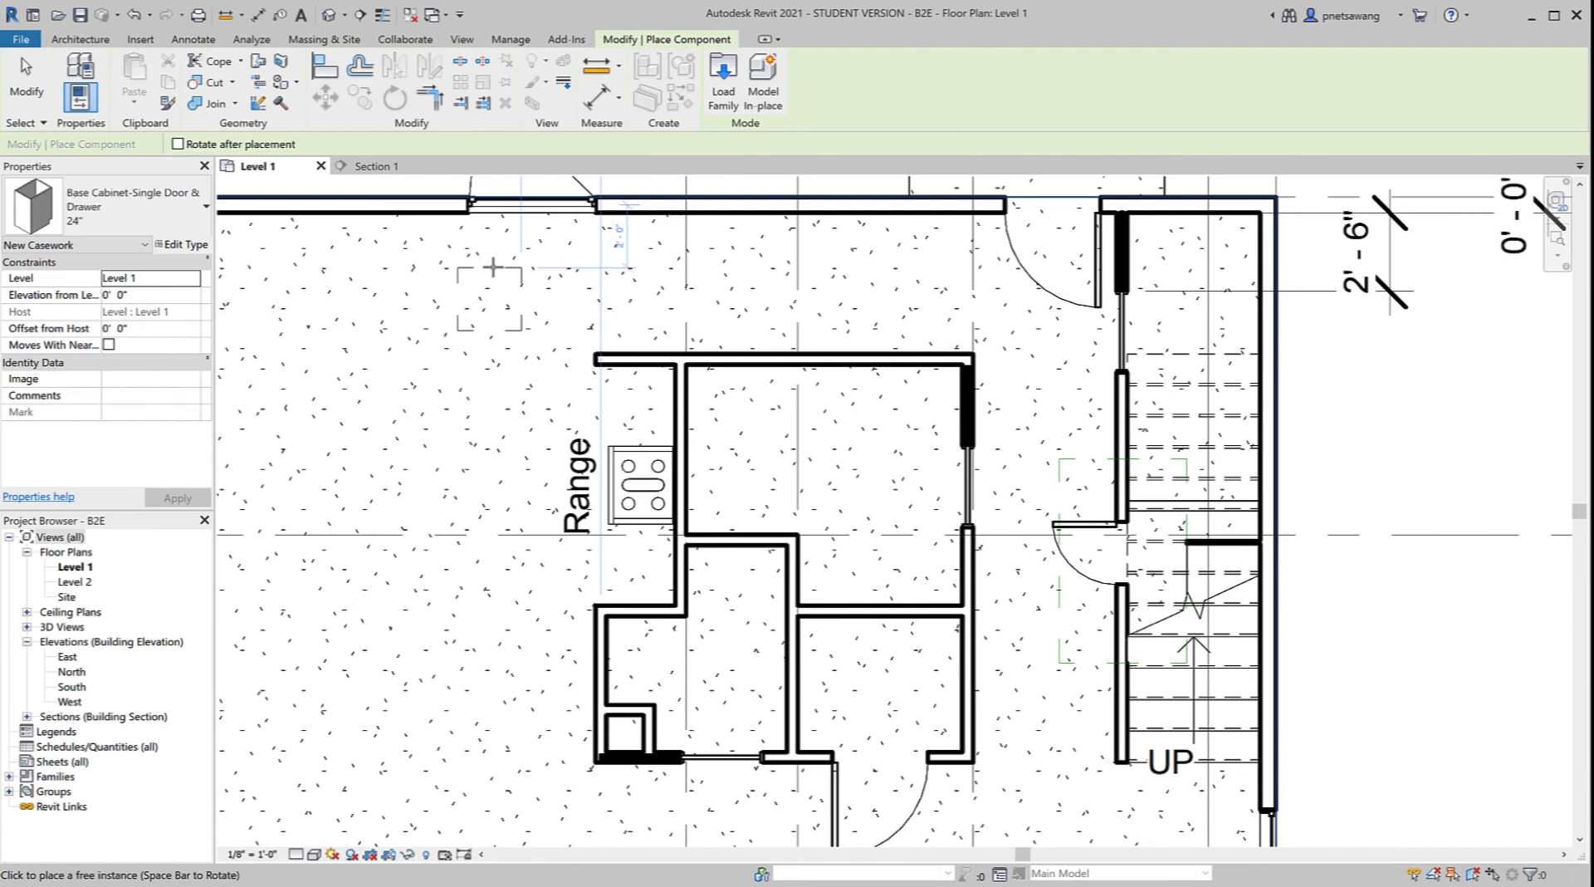
Step: Check the cabinet's available sizes, keep the 24" type, rotate it a quarter turn, and place it on the open floor beside the range
{"action": "left_click", "coordinate": [112, 211]}
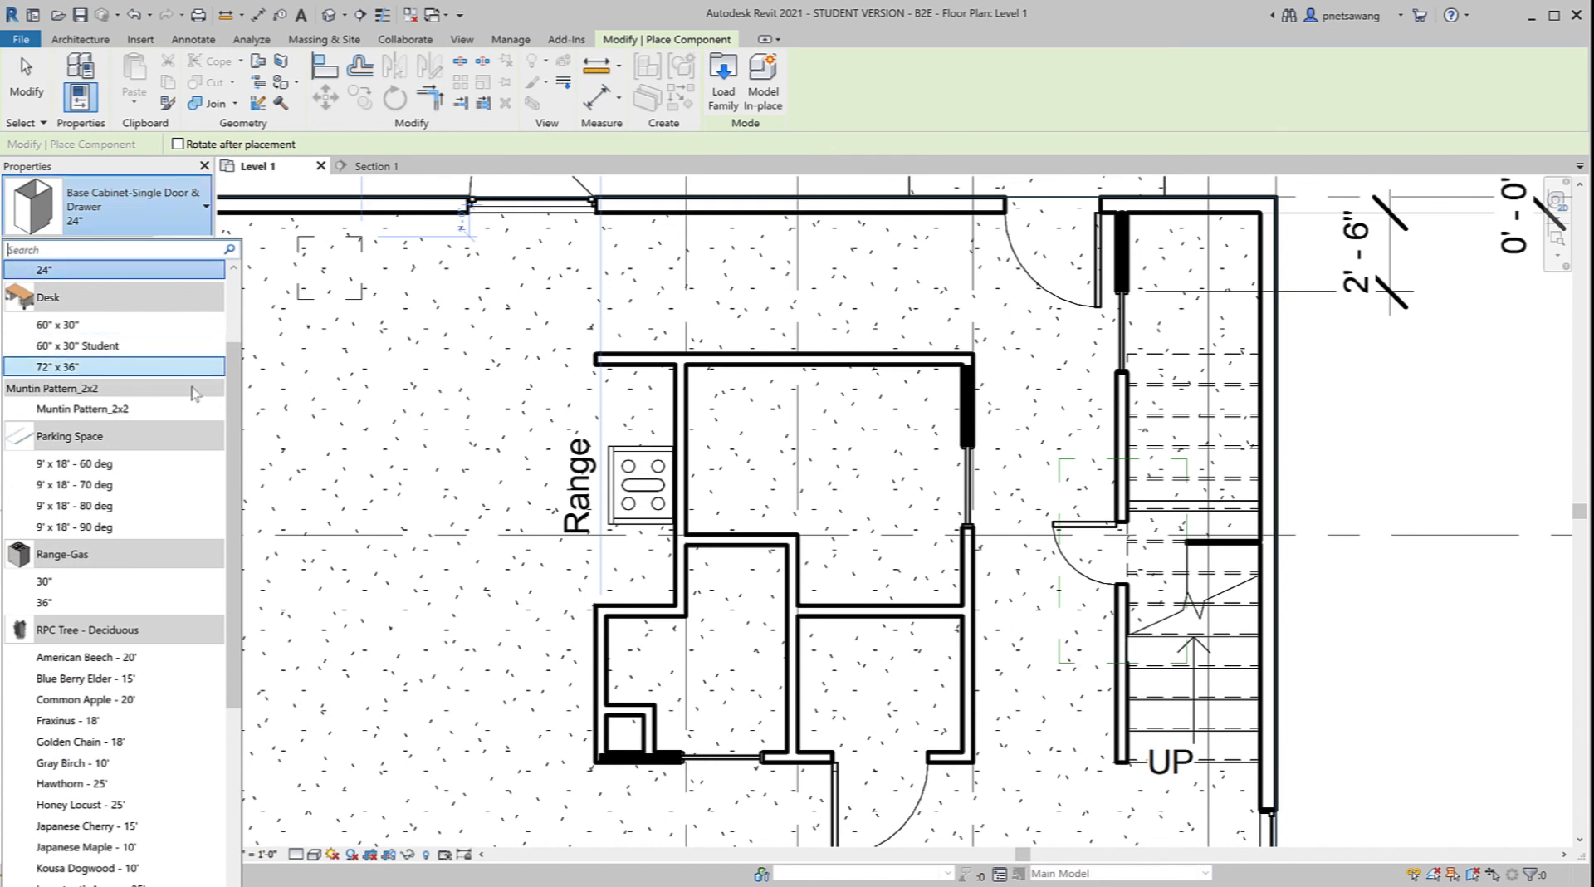
{"action": "left_click_drag", "start_coordinate": [231, 405], "coordinate": [232, 341]}
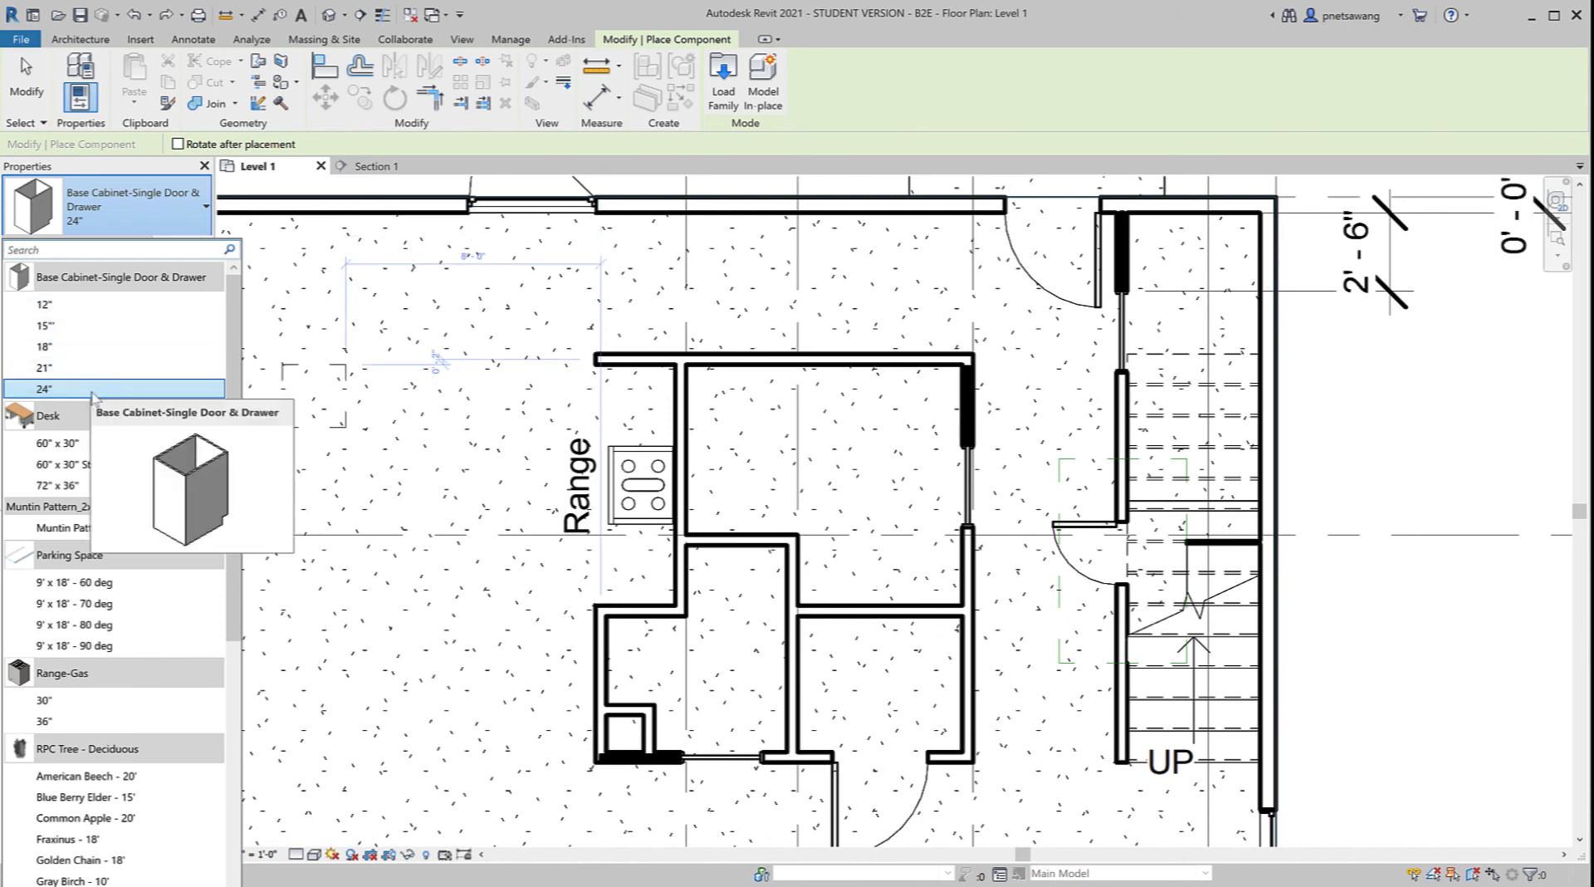
{"action": "left_click", "coordinate": [136, 201]}
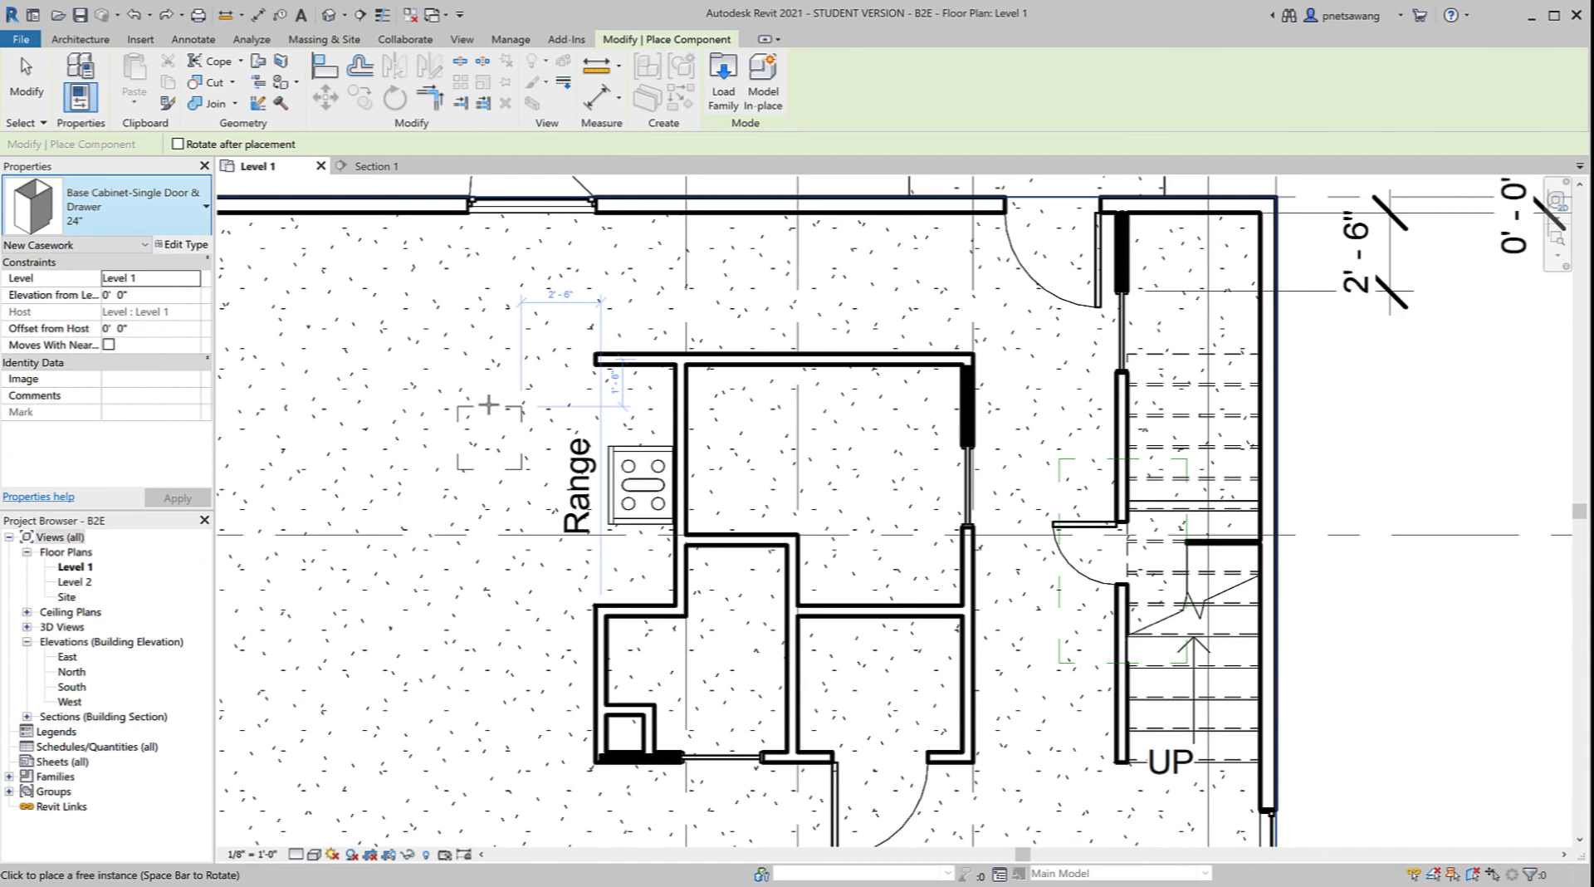
{"action": "key", "text": "space"}
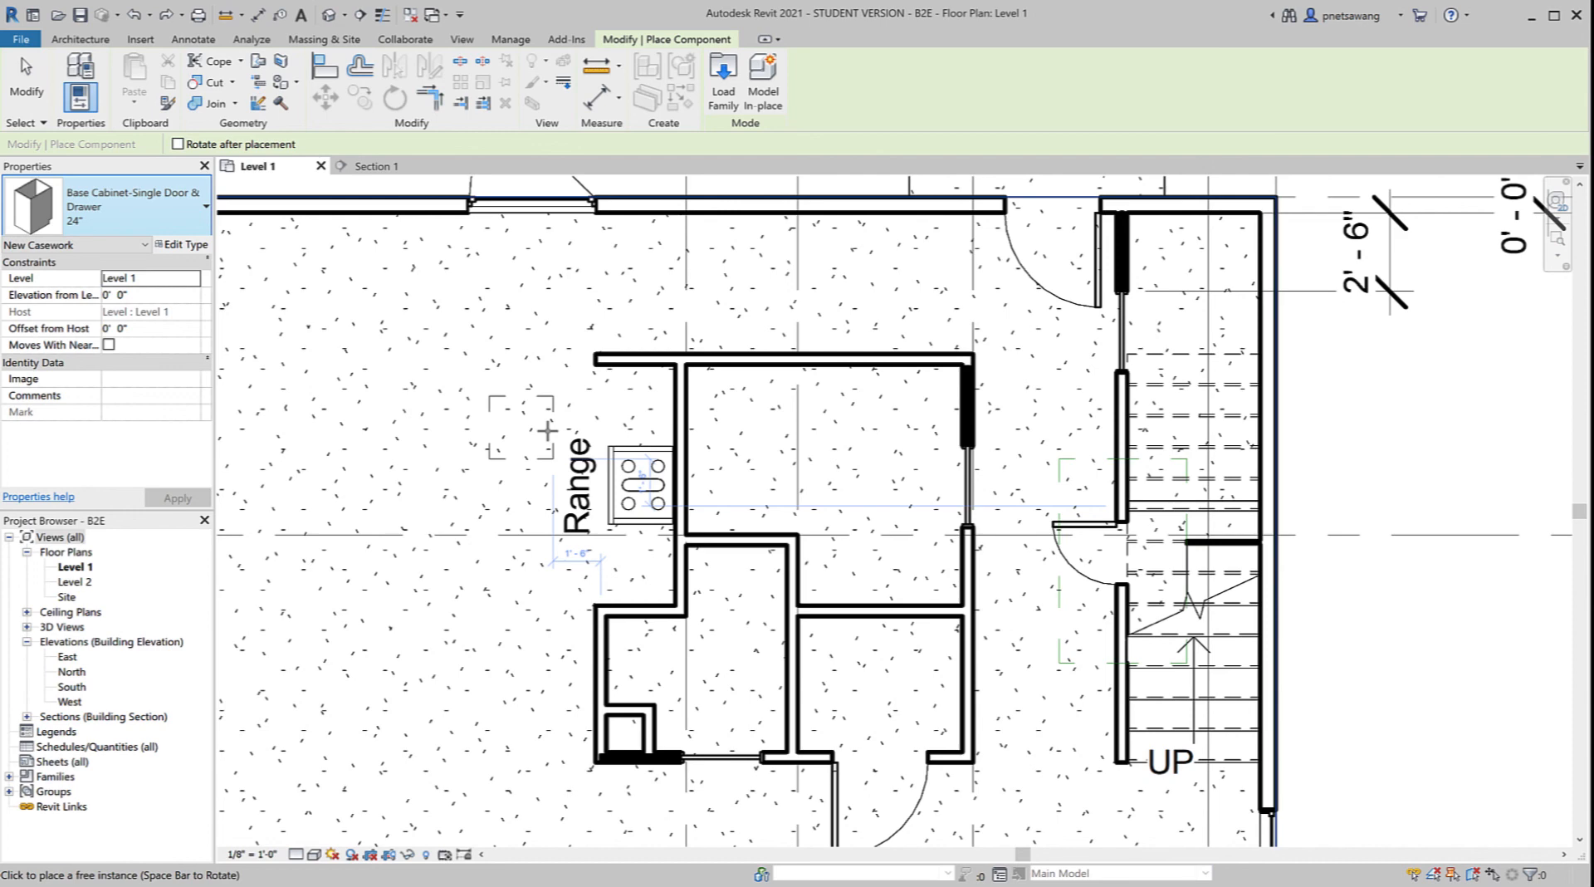
{"action": "left_click", "coordinate": [547, 430]}
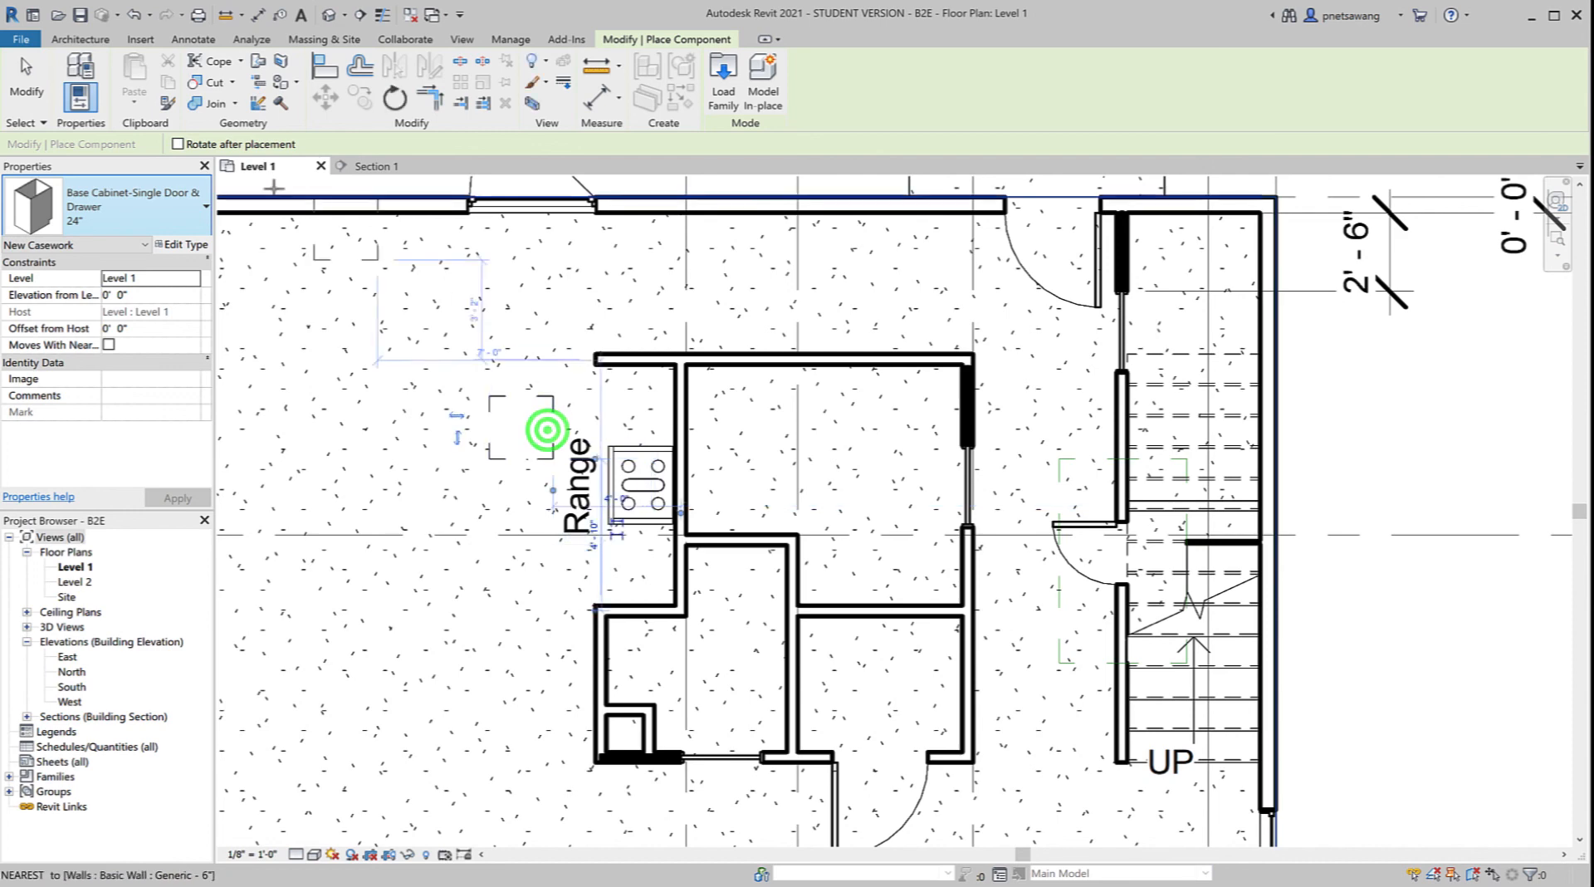
Step: Dimension the gap between the range's upper side and the horizontal kitchen wall above it, placing the dimension on the open floor
{"action": "left_click", "coordinate": [29, 85]}
{"action": "left_click", "coordinate": [257, 14]}
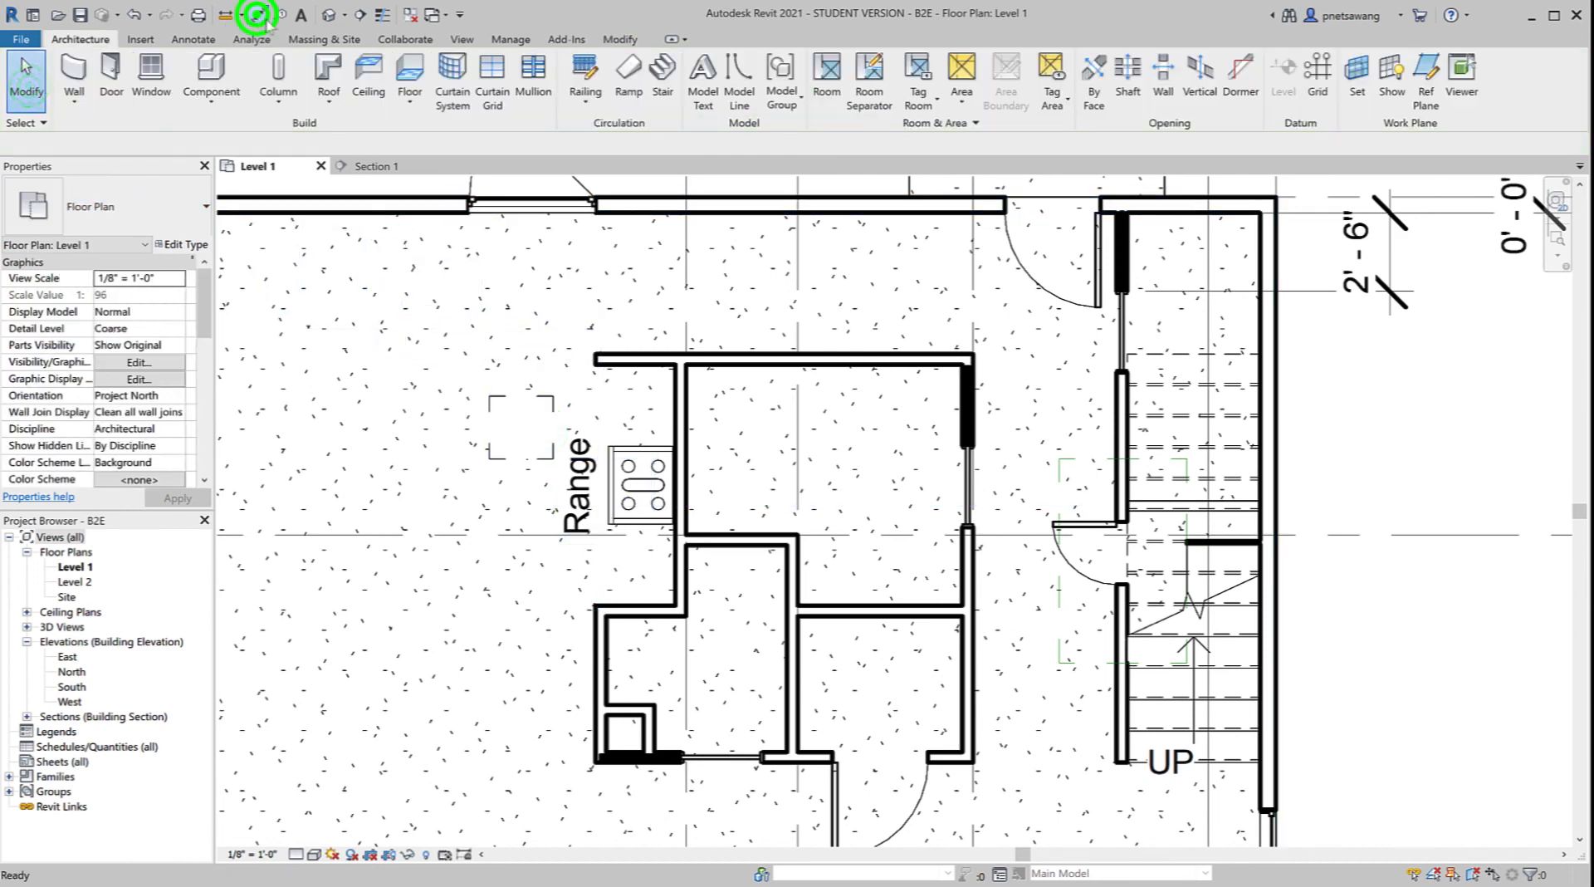
{"action": "left_click", "coordinate": [637, 442]}
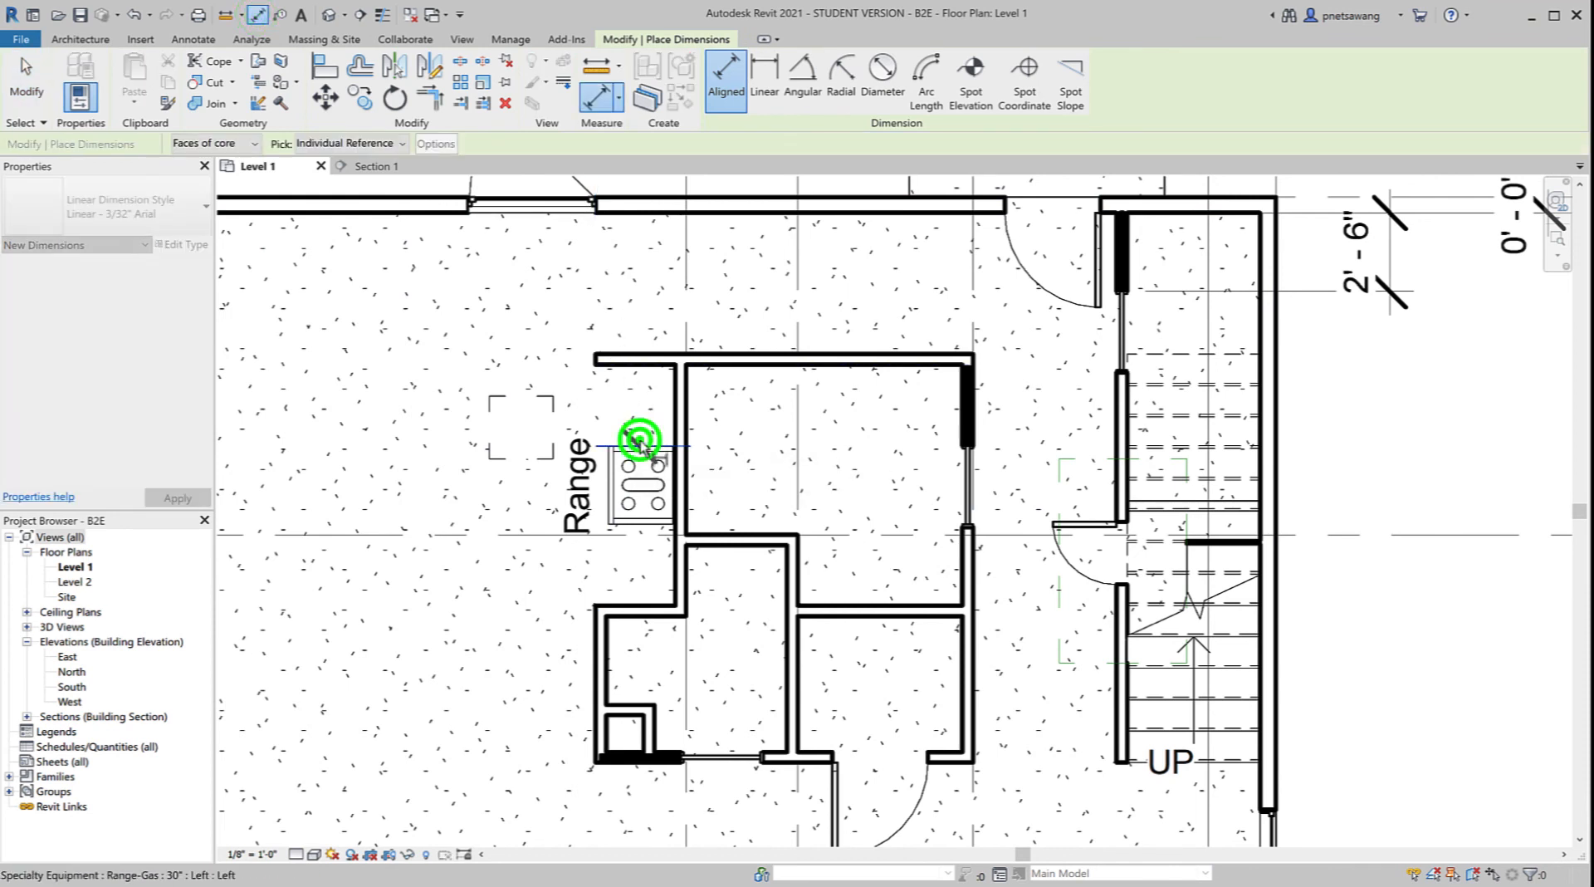
{"action": "left_click", "coordinate": [640, 364]}
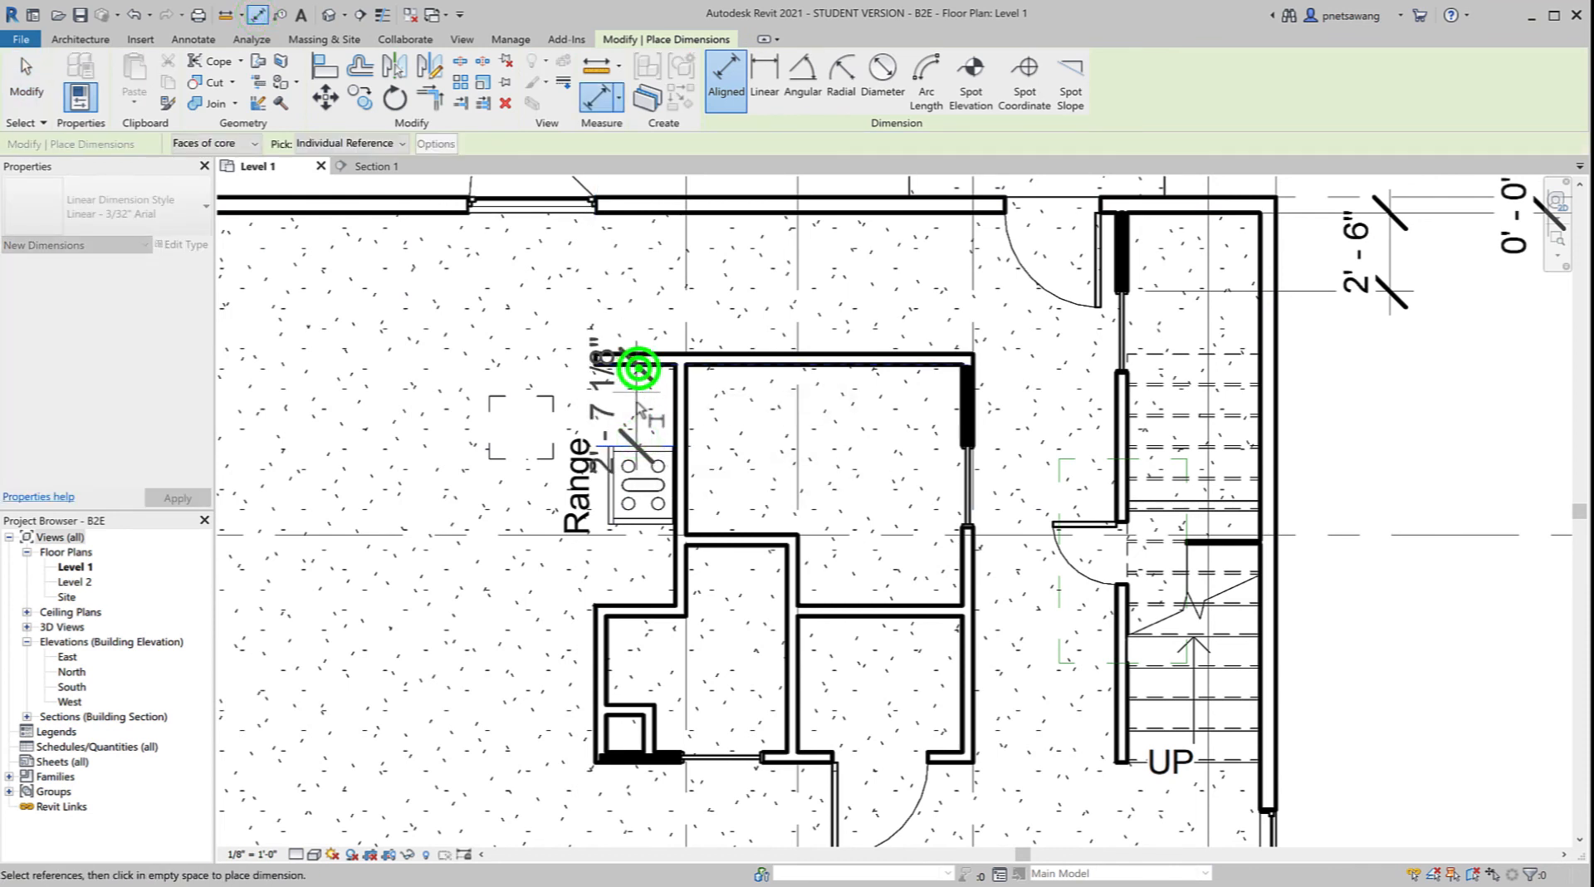
{"action": "left_click", "coordinate": [371, 397]}
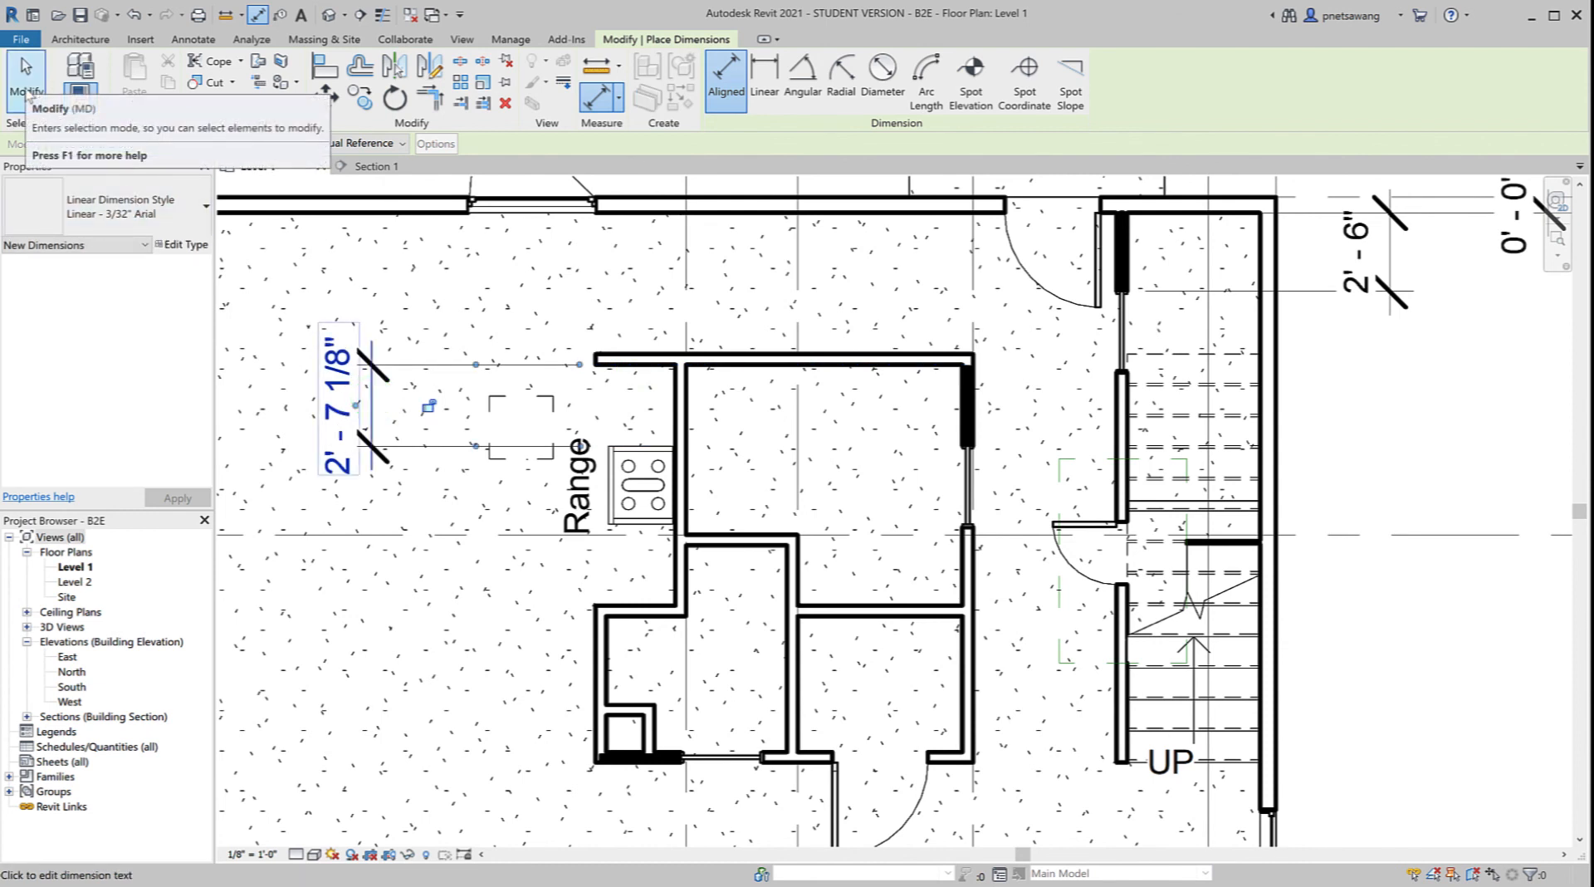
{"action": "left_click", "coordinate": [25, 90]}
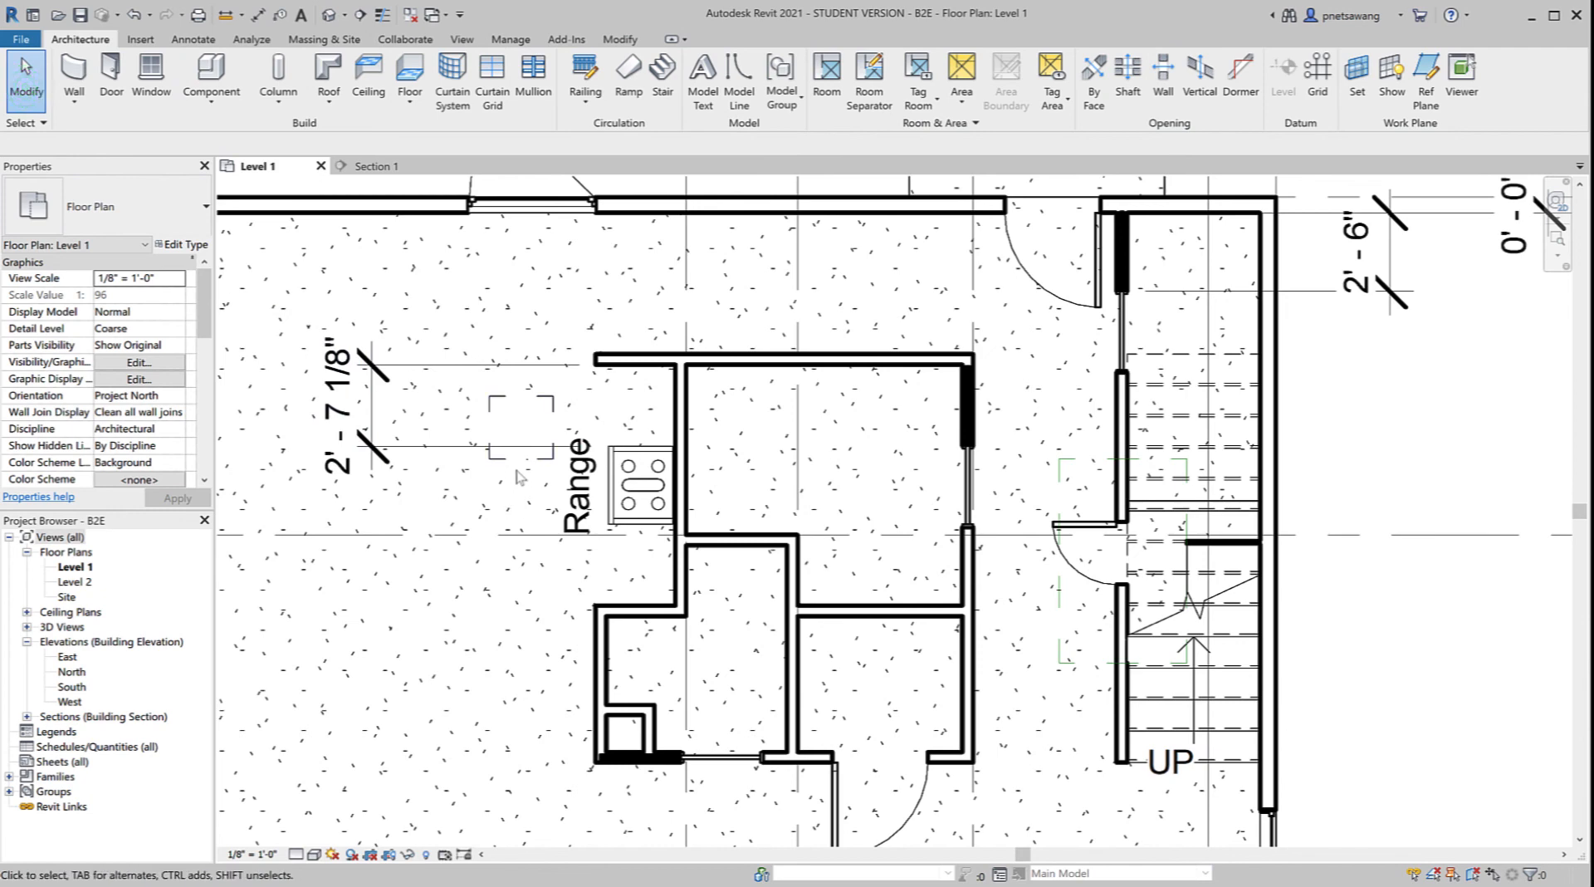
{"action": "left_click", "coordinate": [501, 421]}
{"action": "key", "text": "m"}
{"action": "key", "text": "v"}
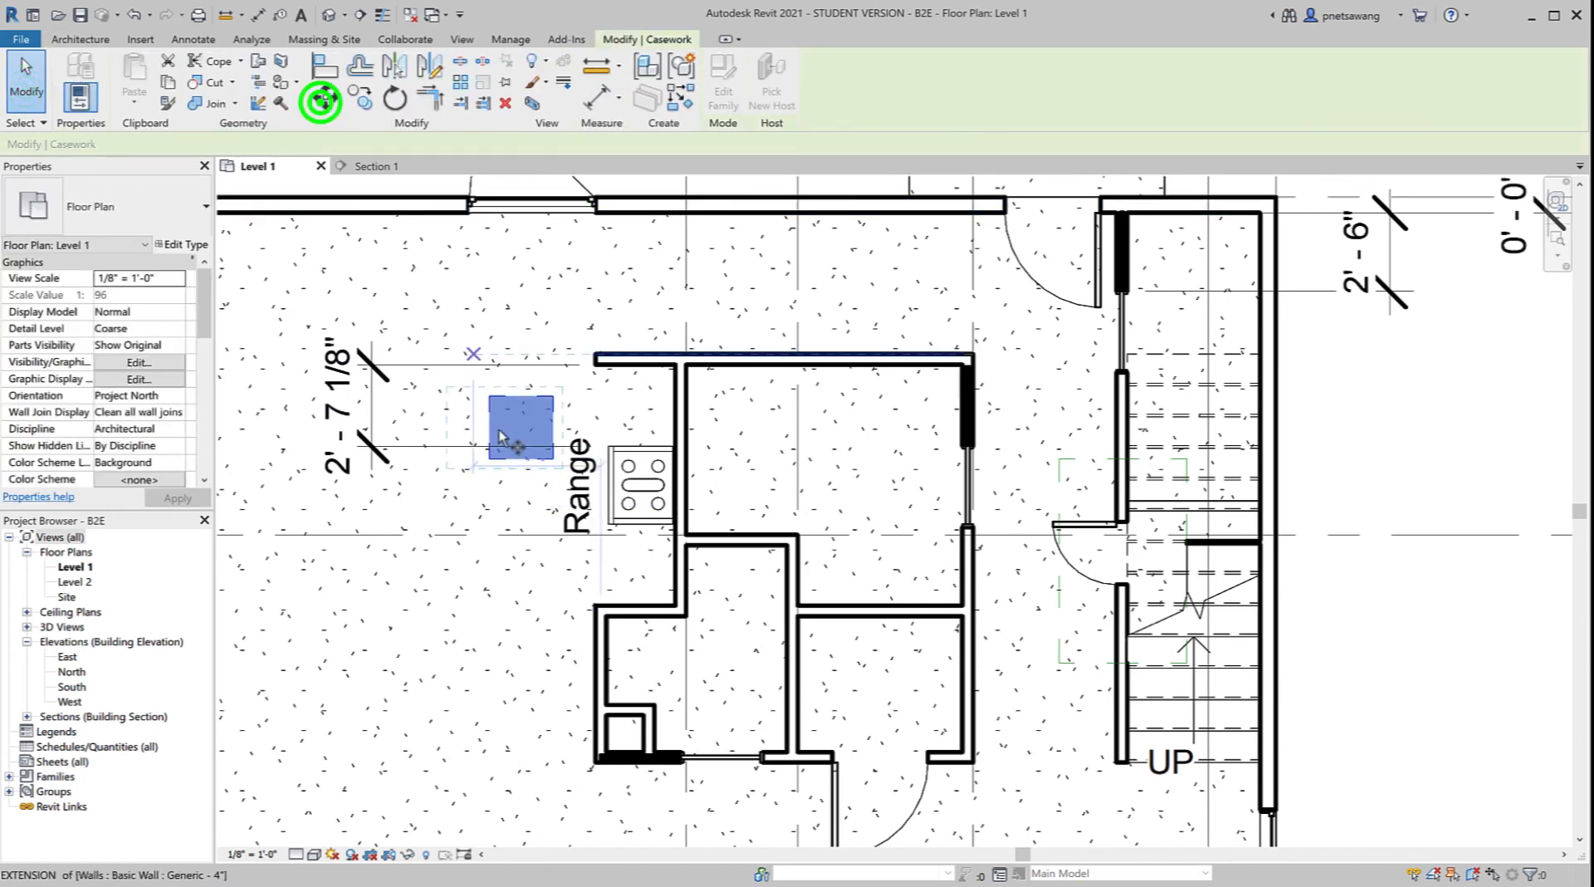
{"action": "left_click", "coordinate": [551, 462]}
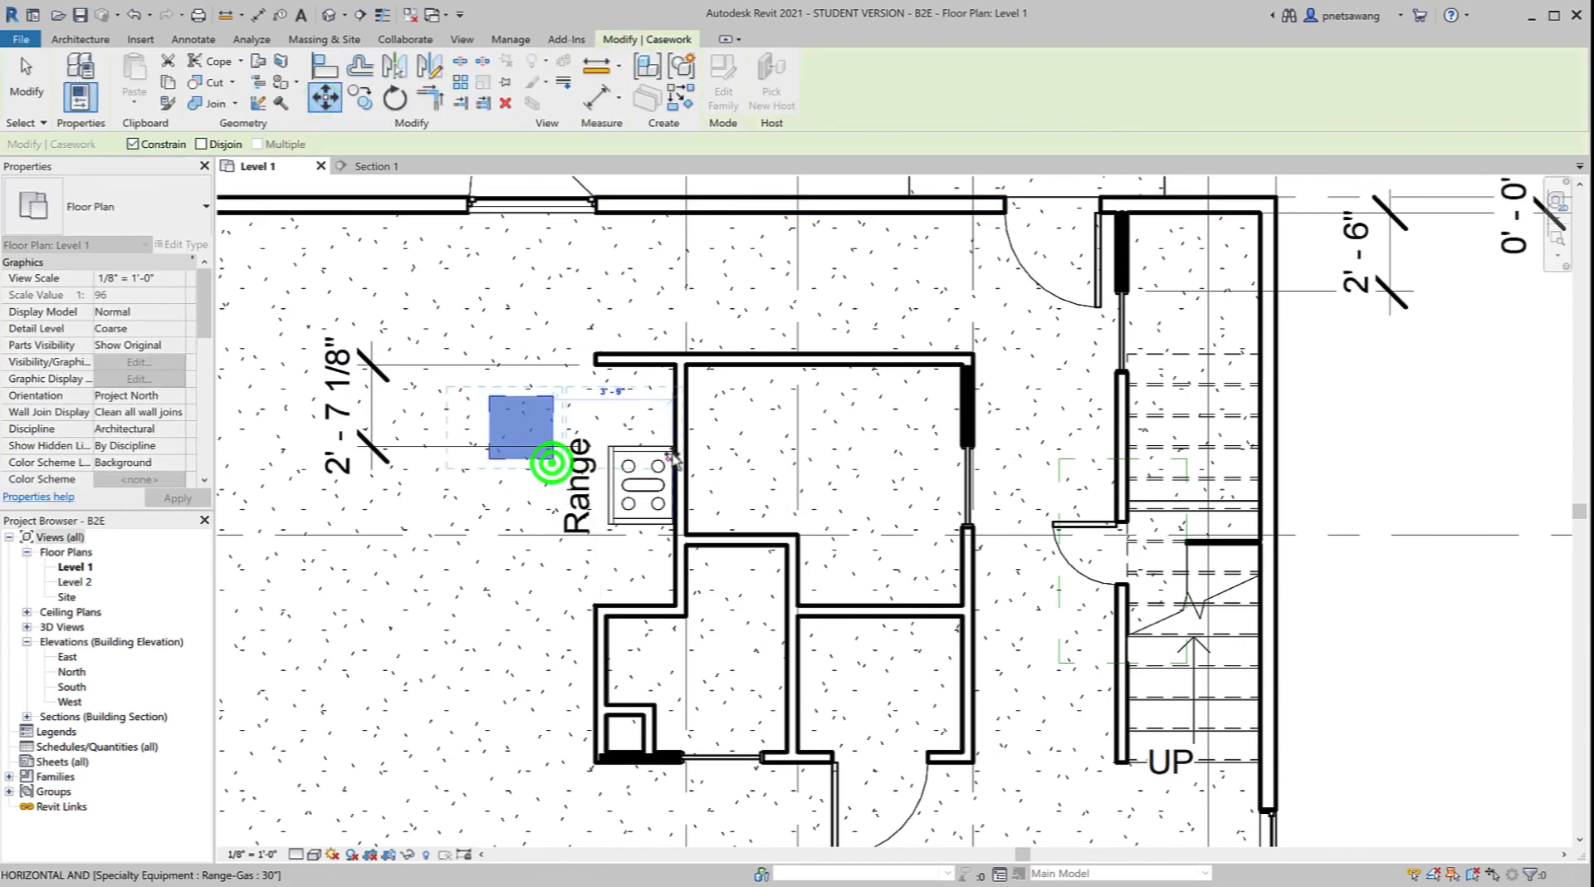
{"action": "scroll", "coordinate": [674, 457], "scroll_direction": "up", "scroll_amount": 5}
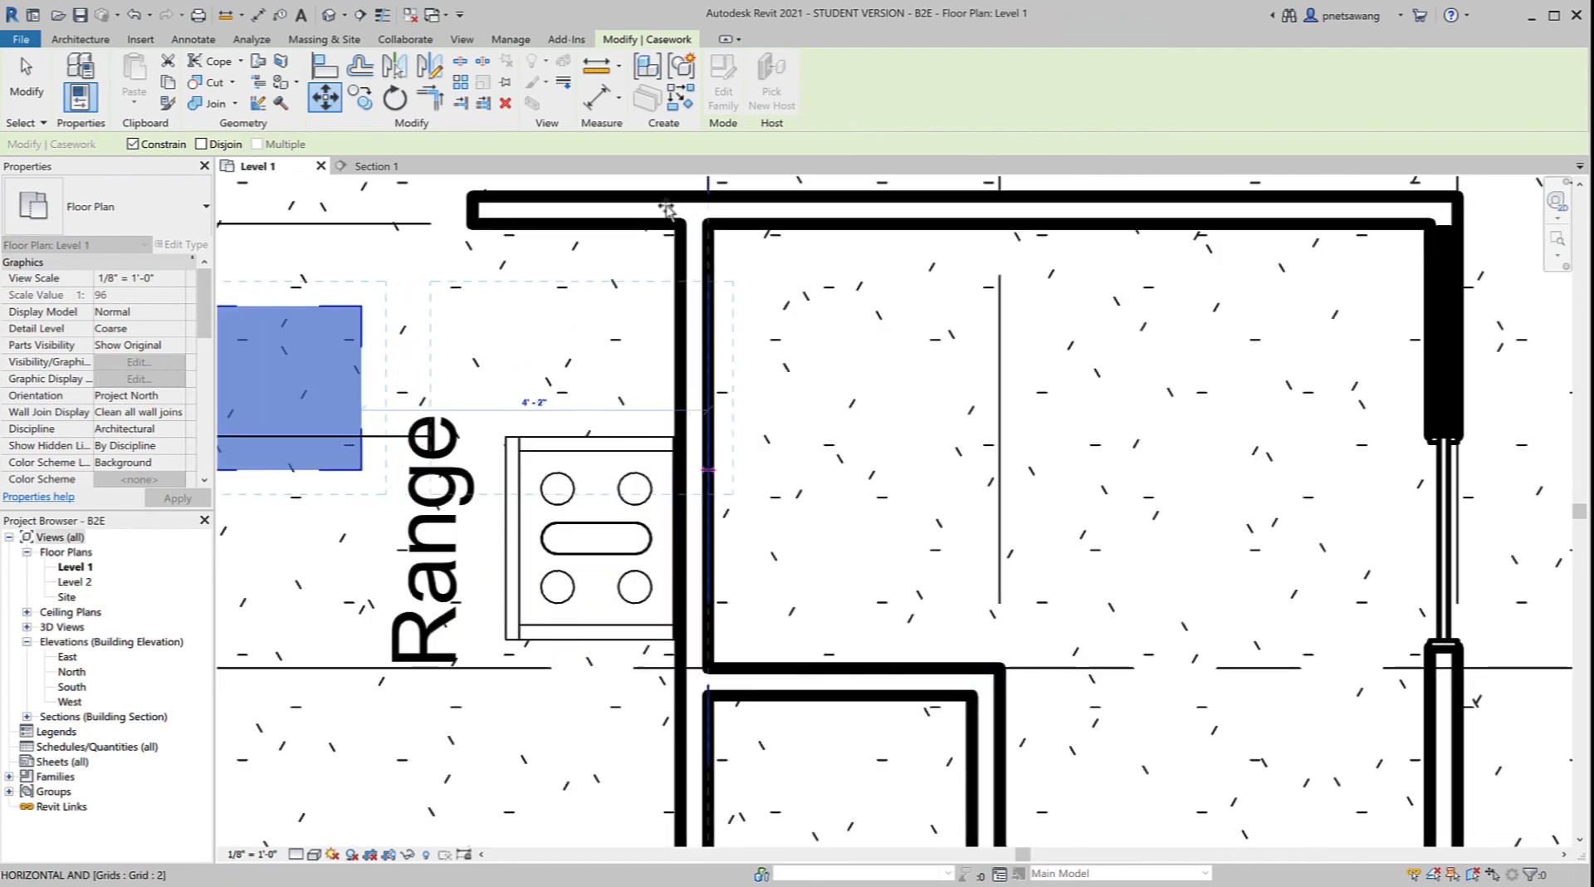
Step: Switch the plan to thin line display and leave the pending Move command
{"action": "left_click", "coordinate": [383, 15]}
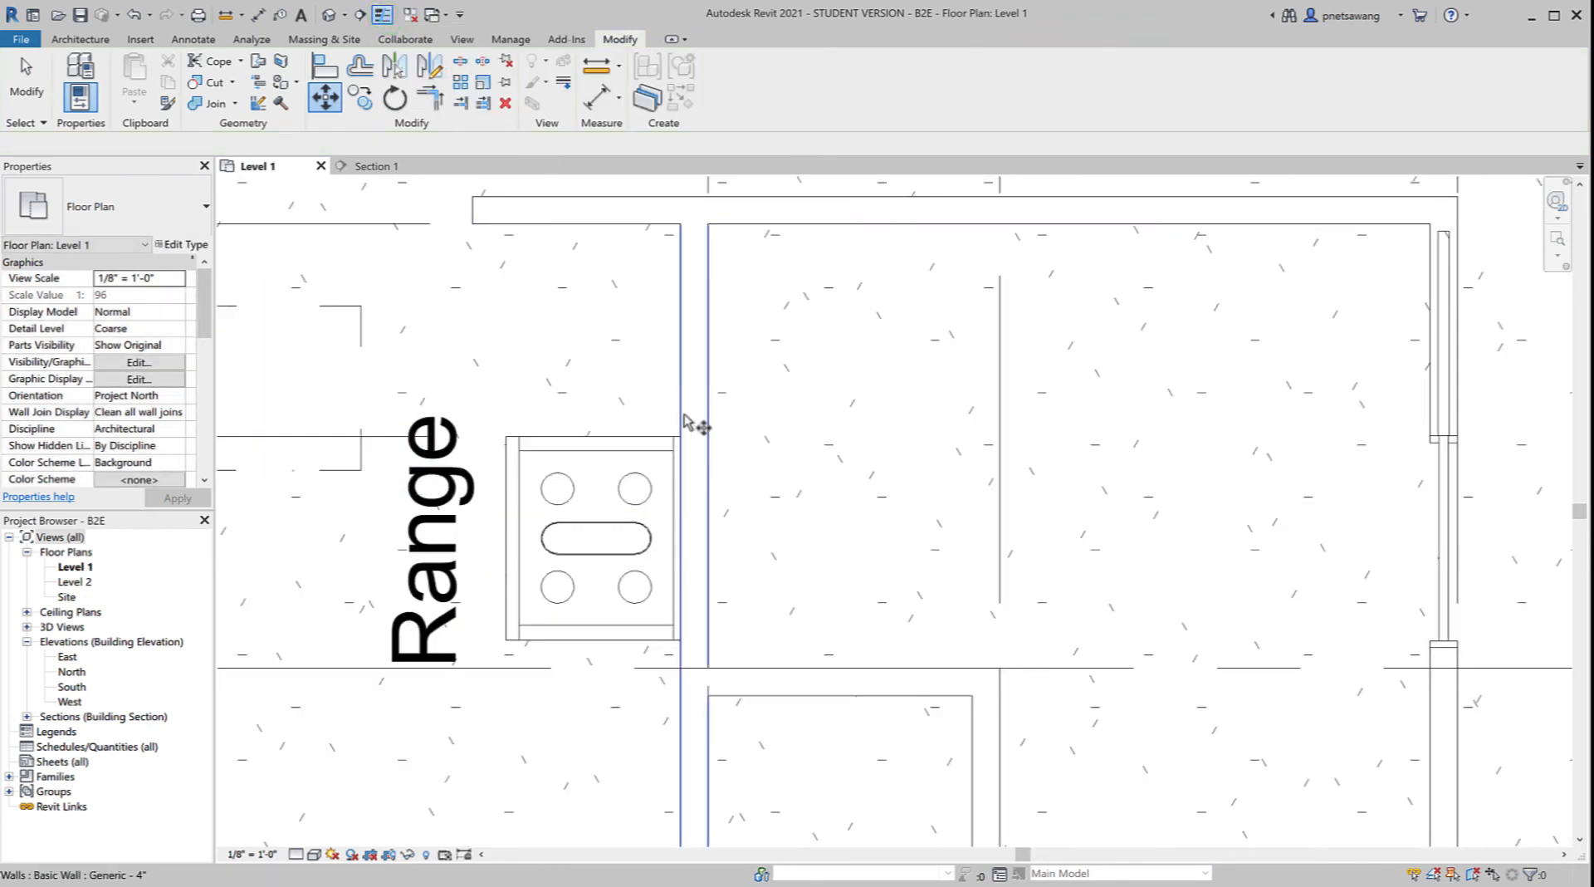
{"action": "scroll", "coordinate": [689, 435], "scroll_direction": "down", "scroll_amount": 5}
{"action": "key", "text": "Escape"}
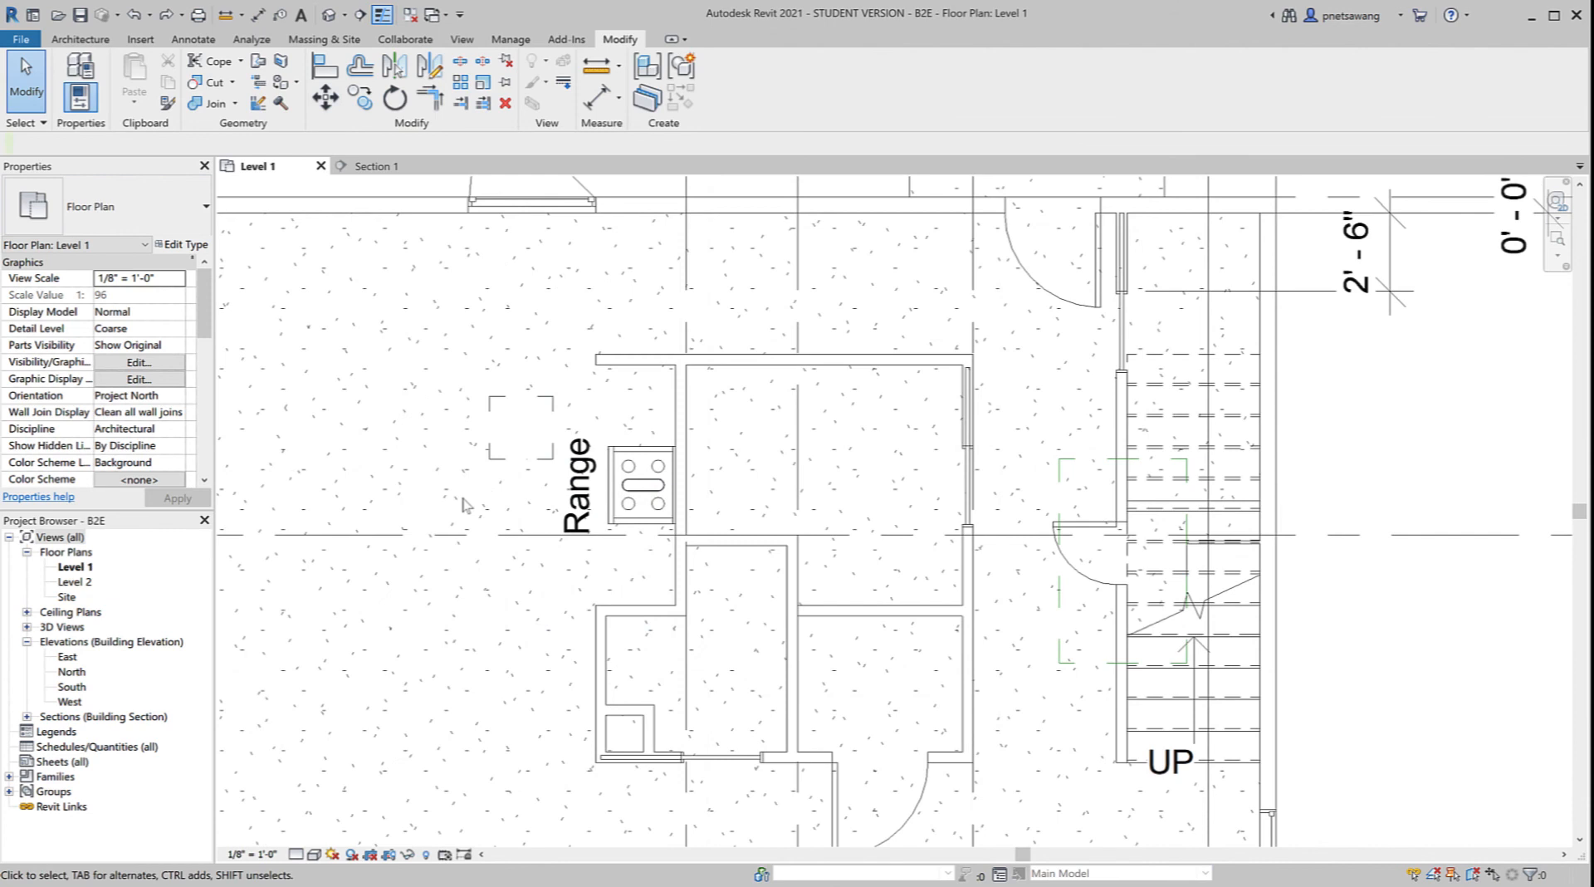
Step: Align the 24" base cabinet's lower side with the range's upper side, and its back with the vertical kitchen wall face
{"action": "left_click", "coordinate": [463, 498]}
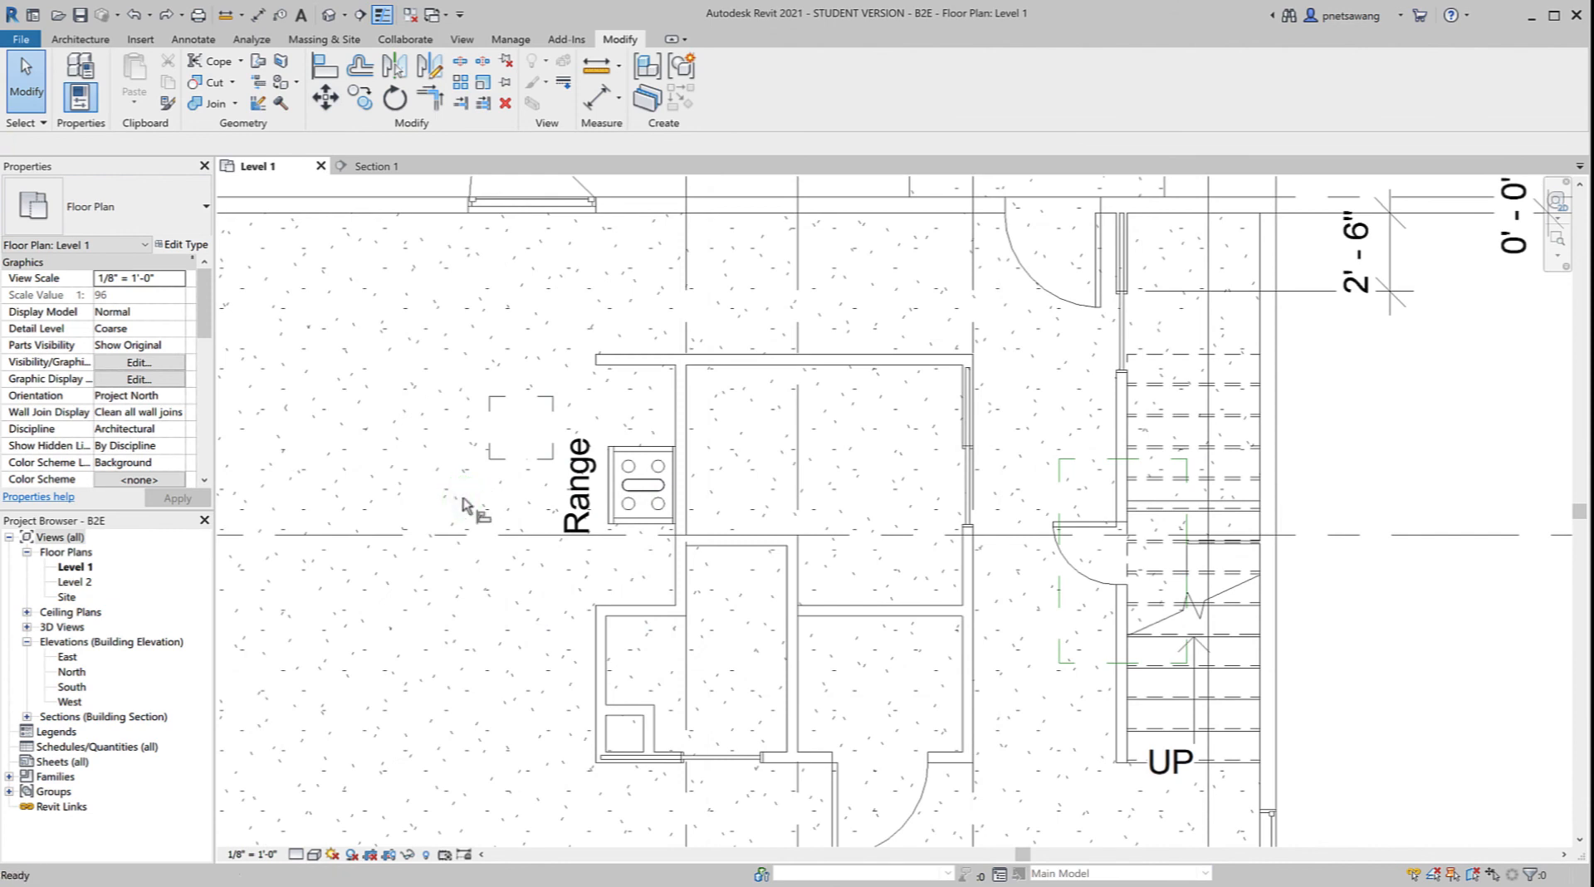
{"action": "key", "text": "a"}
{"action": "key", "text": "l"}
{"action": "left_click", "coordinate": [652, 446]}
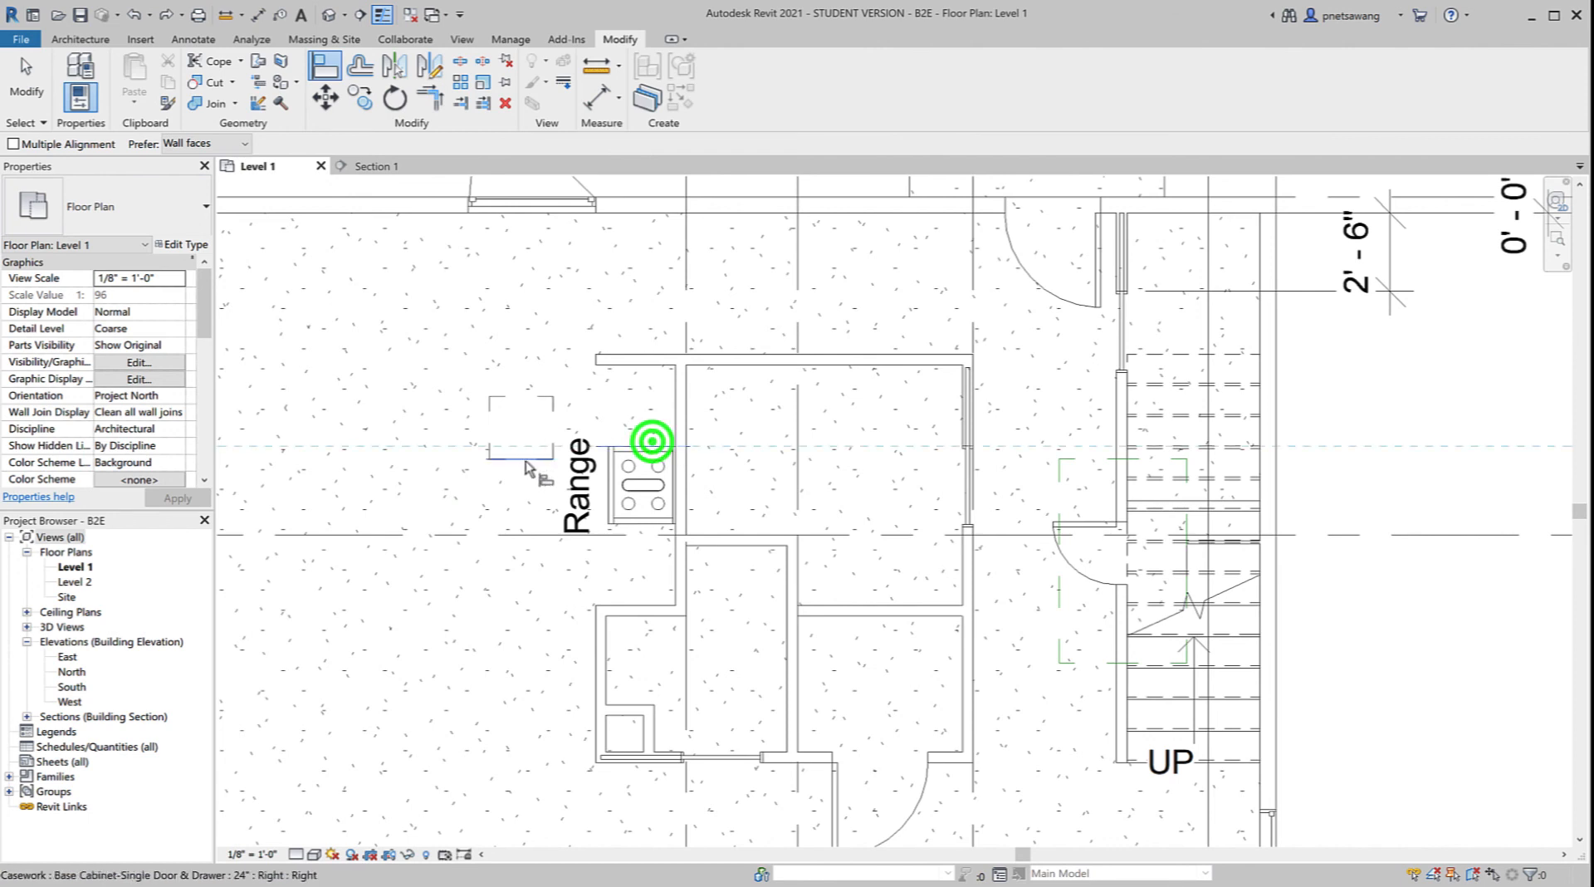
{"action": "left_click", "coordinate": [525, 458]}
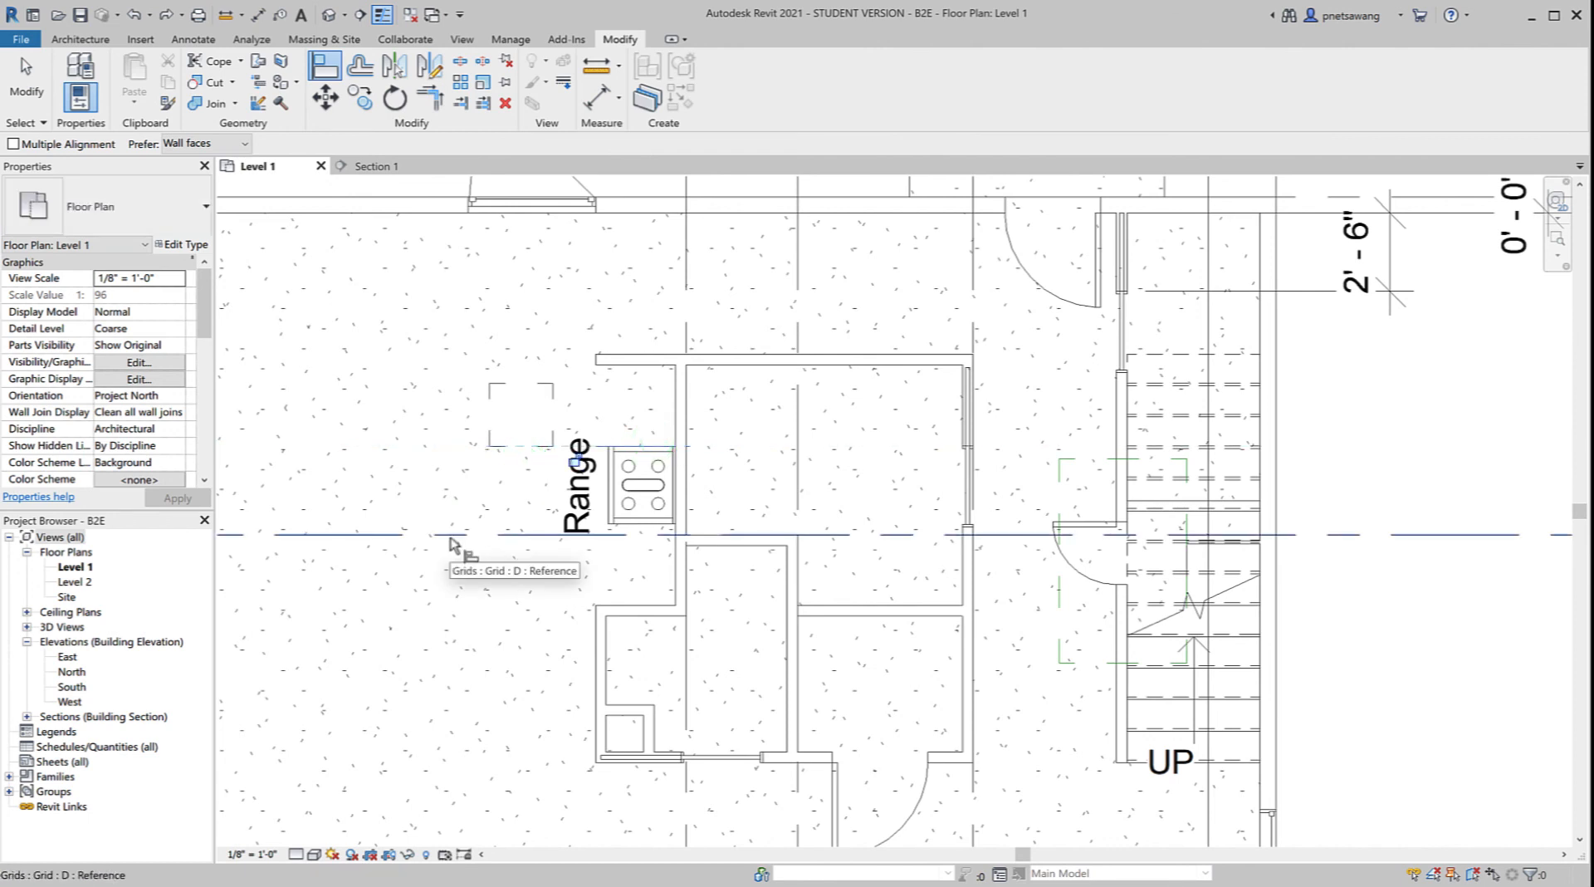
{"action": "left_click", "coordinate": [667, 403]}
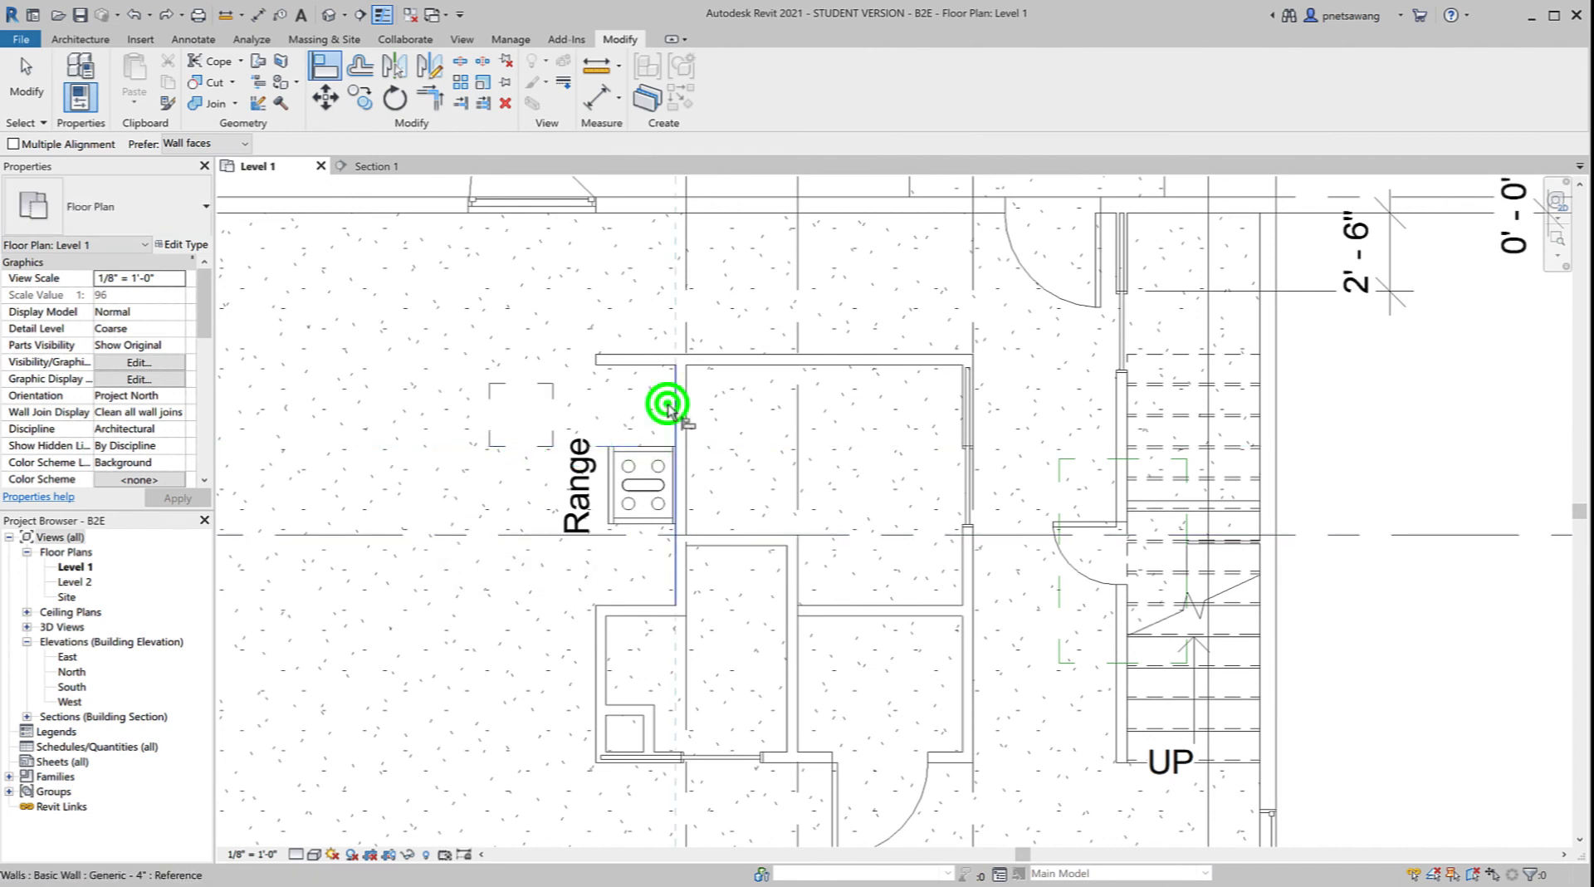
{"action": "left_click", "coordinate": [556, 413]}
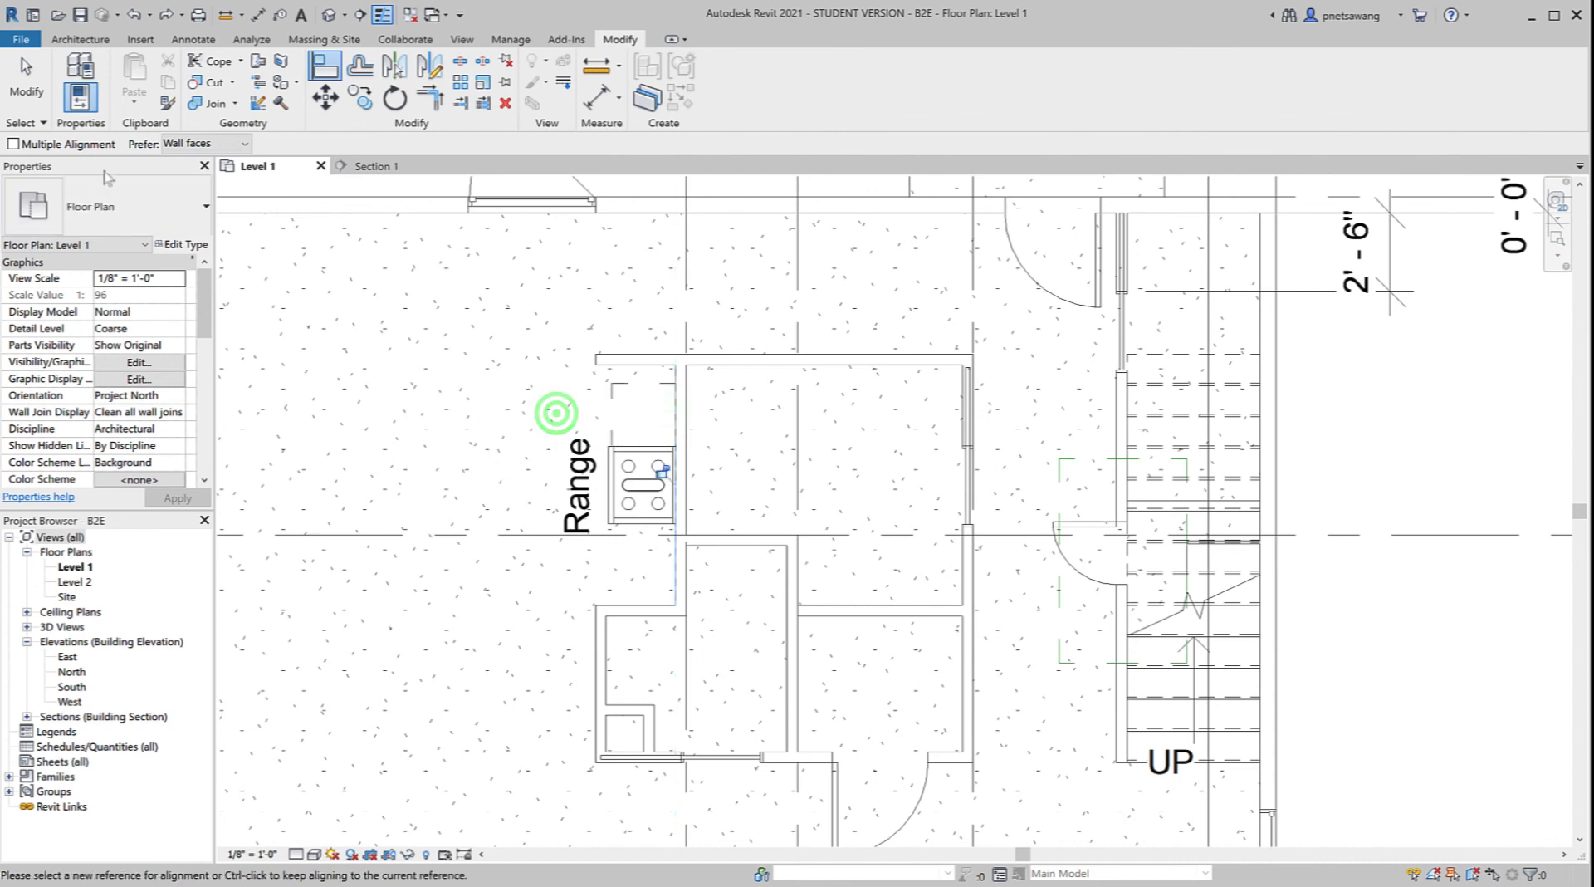
{"action": "left_click", "coordinate": [18, 83]}
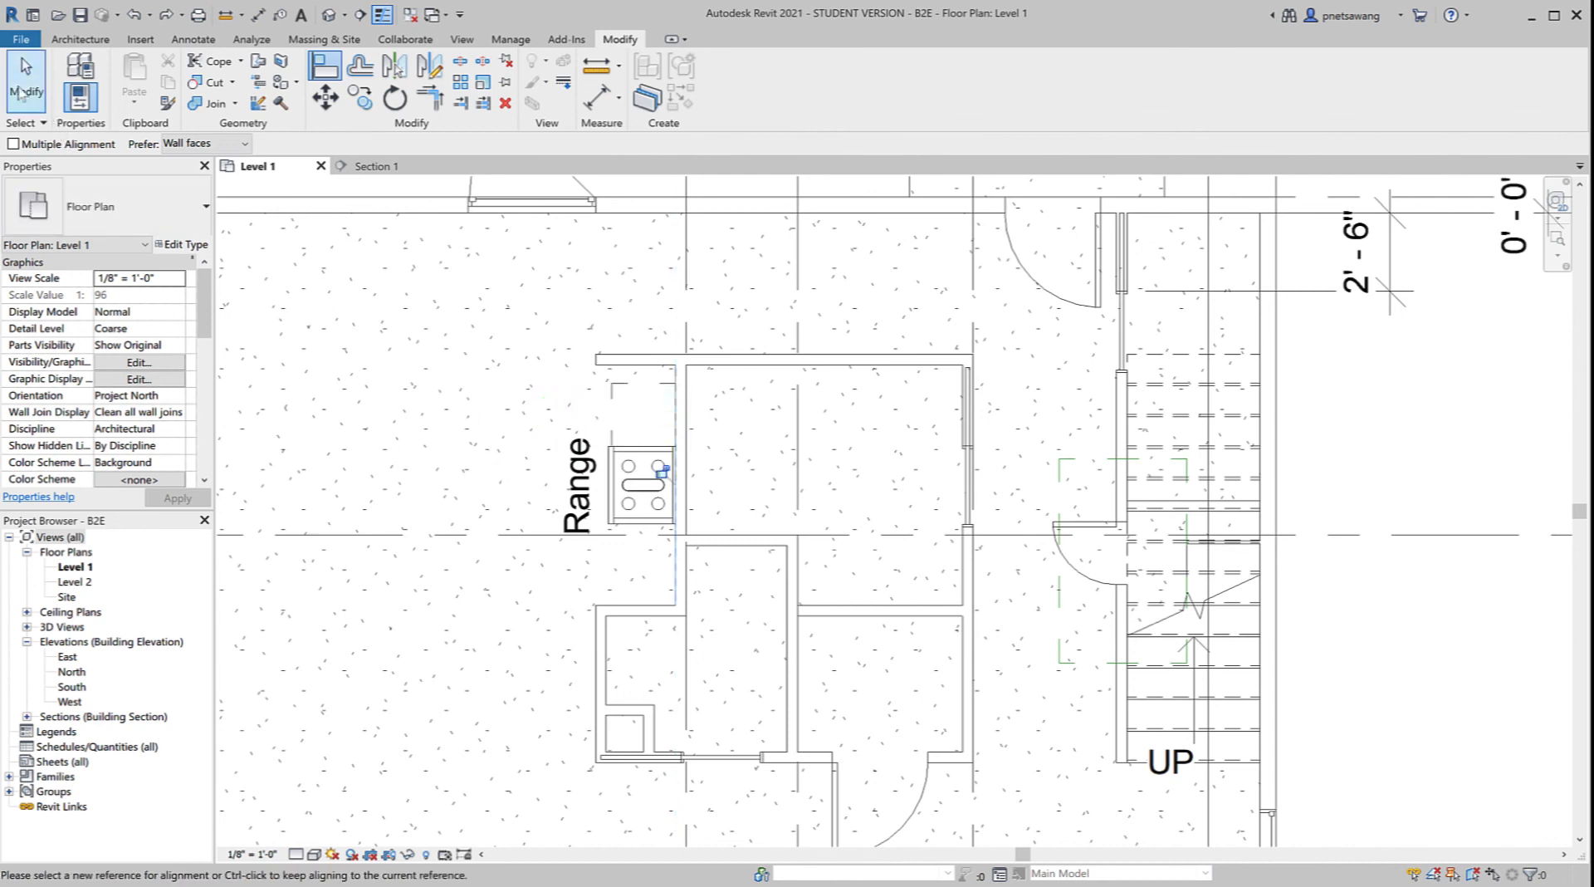
Step: Move the base cabinet 0.5" straight up, away from the range
{"action": "left_click", "coordinate": [614, 422]}
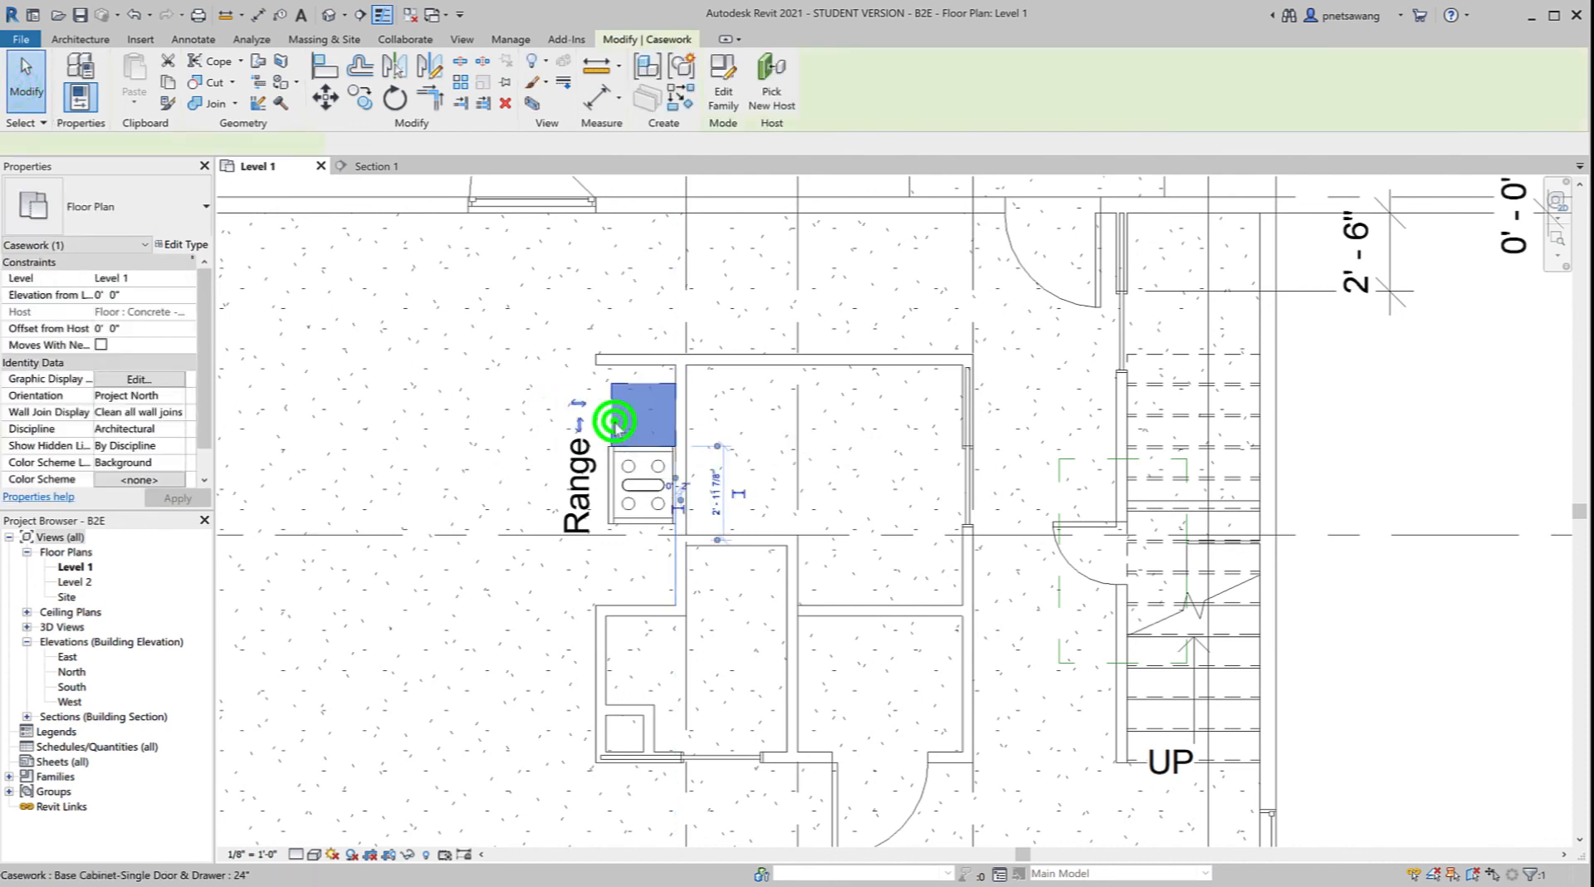
{"action": "left_click", "coordinate": [331, 101]}
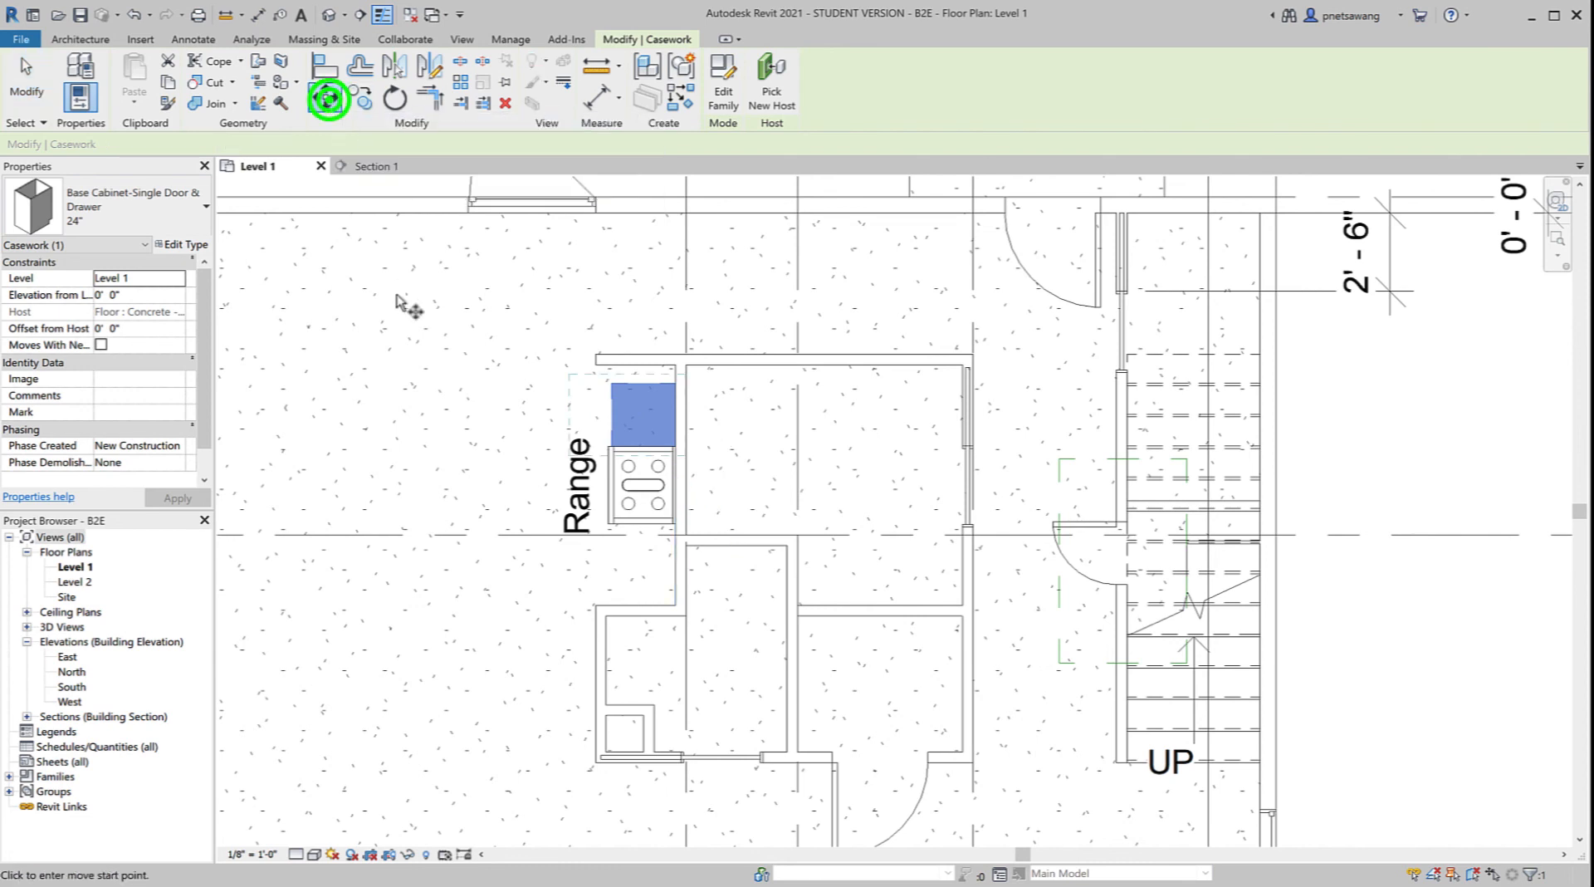
{"action": "left_click", "coordinate": [481, 409]}
{"action": "type", "text": ".5"}
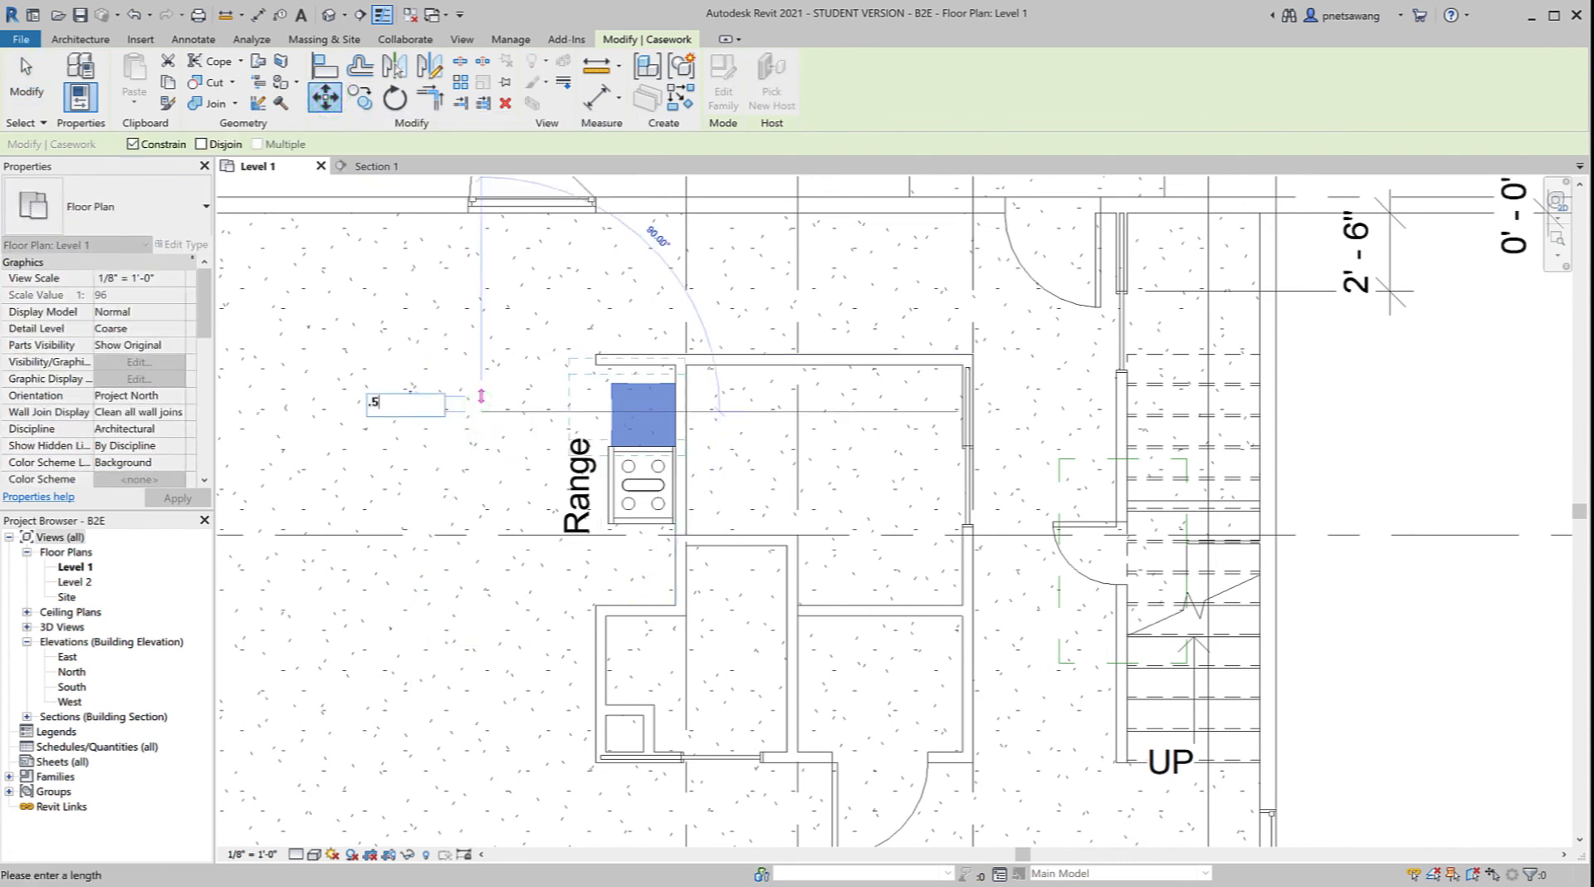
{"action": "key", "text": "Return"}
{"action": "left_click", "coordinate": [481, 401]}
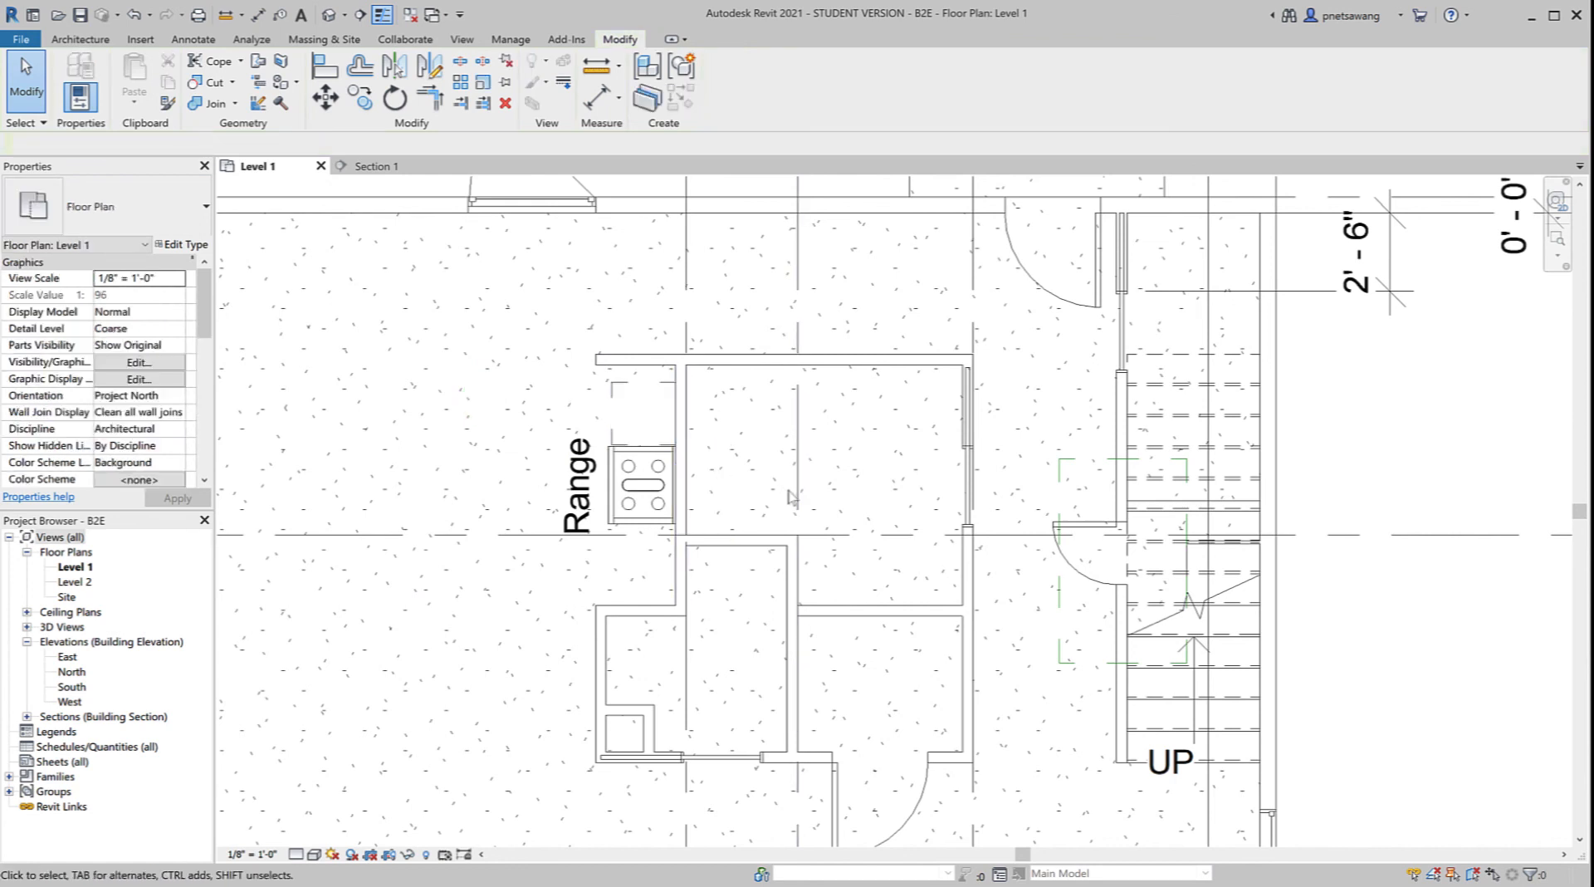
Step: Cut a vertical section through the open floor beside the kitchen, looking toward the range and cabinet, and open its view
{"action": "scroll", "coordinate": [790, 495], "scroll_direction": "down", "scroll_amount": 5}
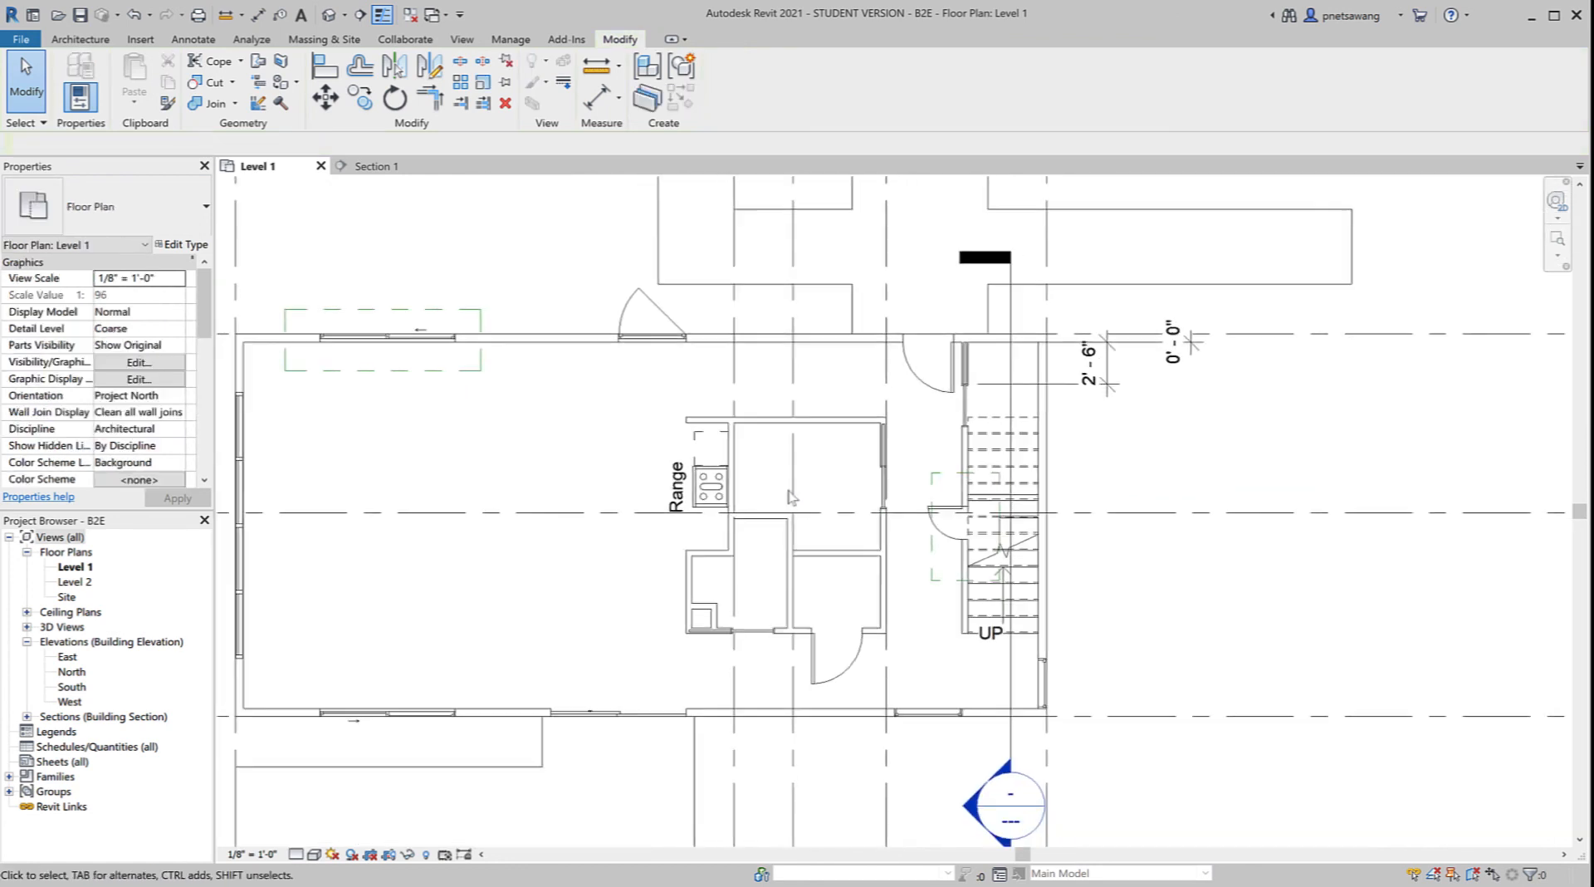
{"action": "scroll", "coordinate": [789, 496], "scroll_direction": "down", "scroll_amount": 2}
{"action": "left_click", "coordinate": [360, 14]}
{"action": "left_click", "coordinate": [681, 290]}
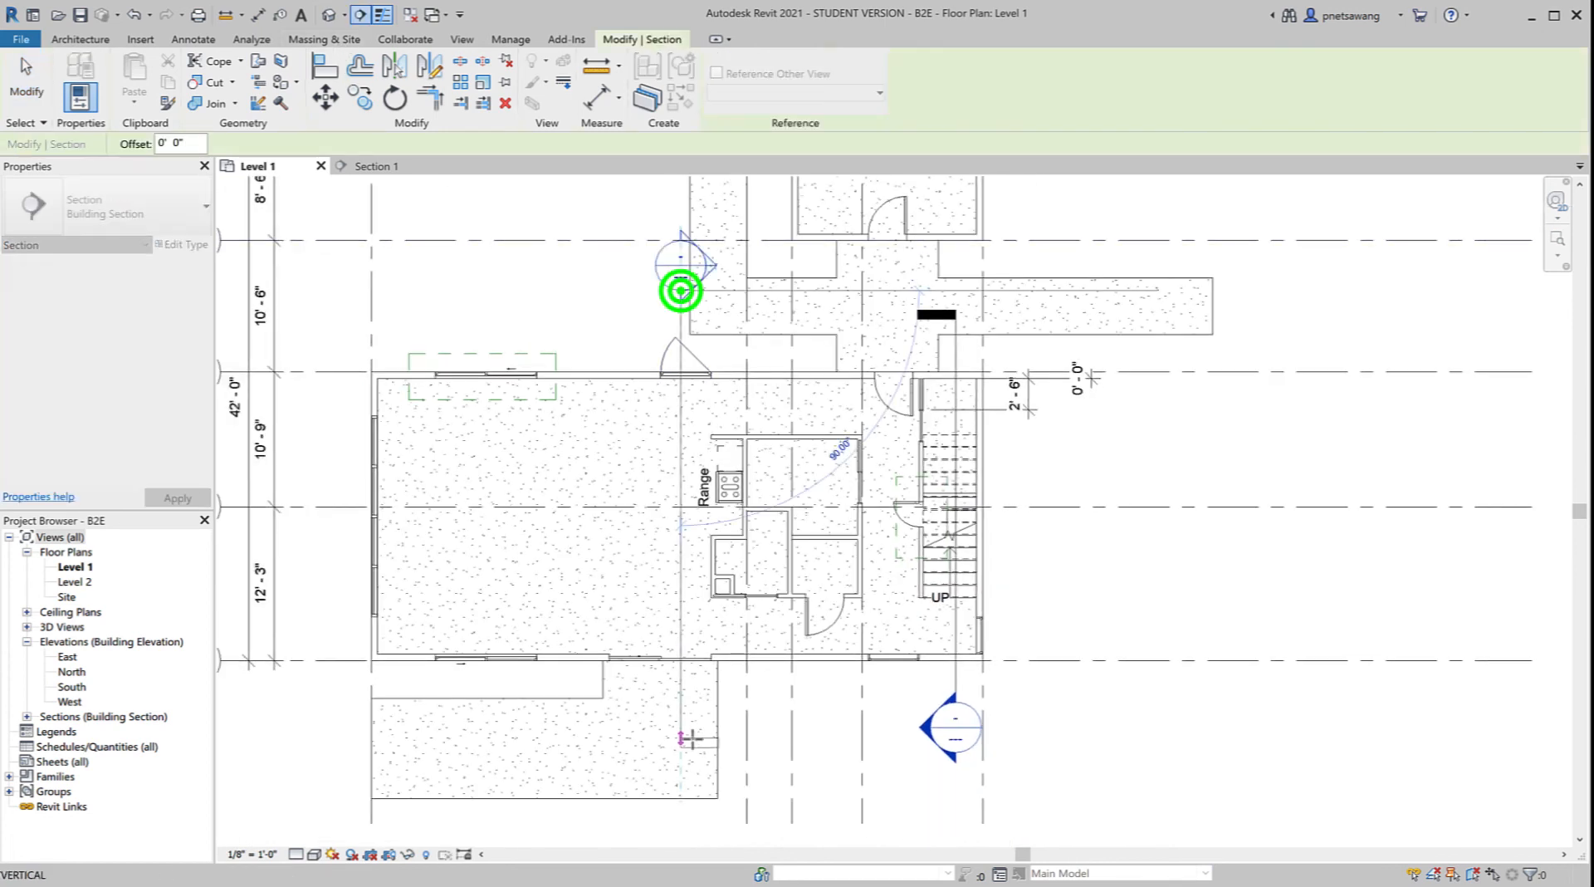
{"action": "left_click", "coordinate": [680, 738]}
{"action": "left_click", "coordinate": [1281, 626]}
{"action": "double_click", "coordinate": [673, 266]}
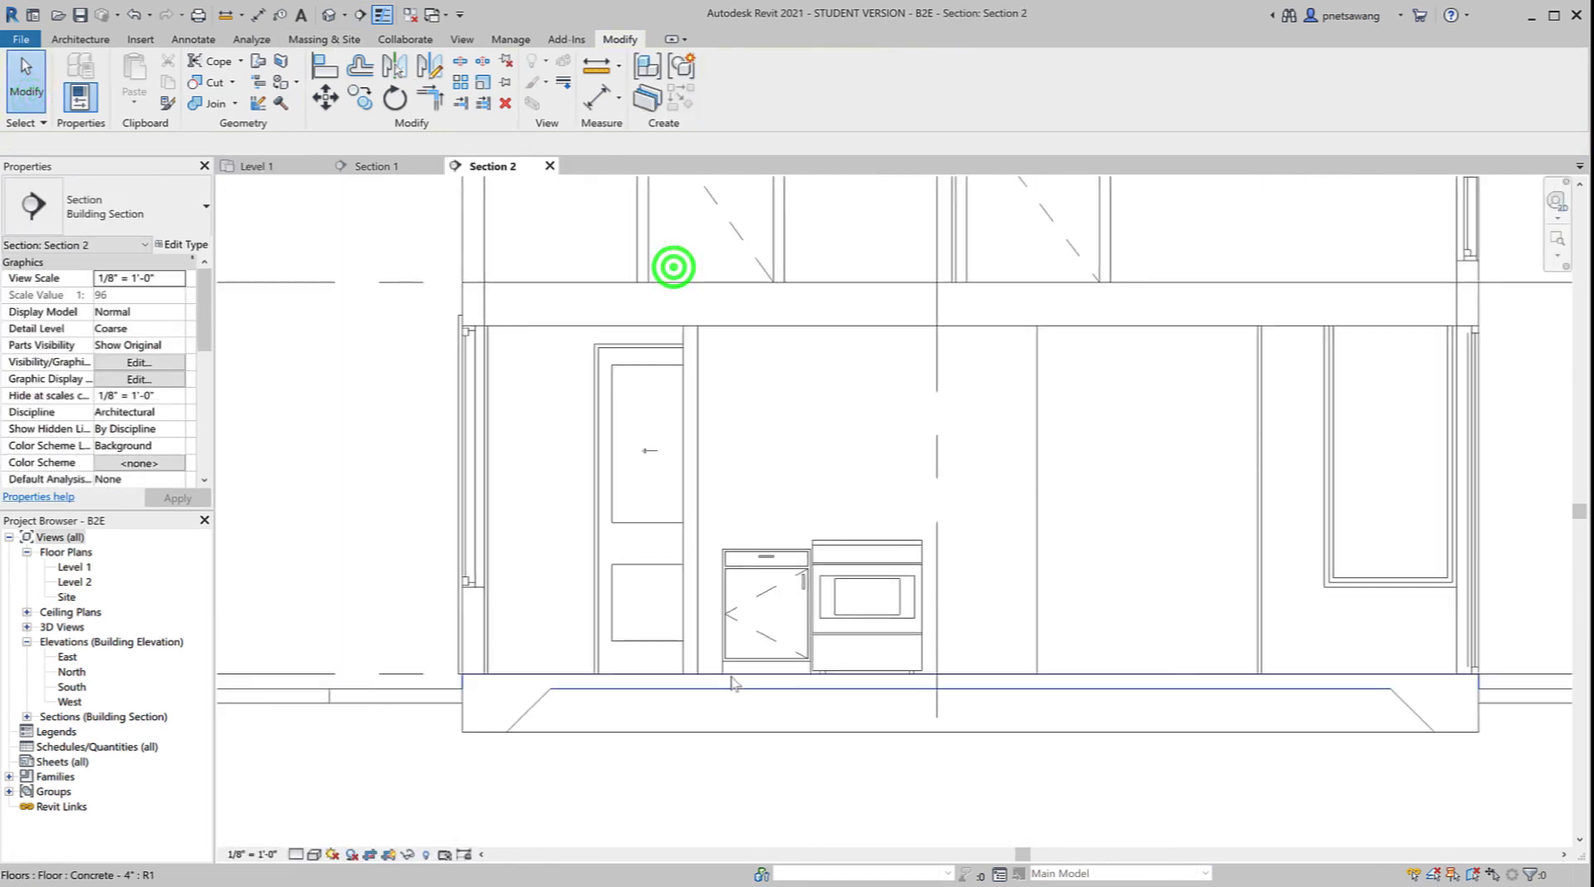
Step: Return to the Level 1 plan and load the Base Cabinet-Filler family from the Base Cabinets folder
{"action": "left_click", "coordinate": [288, 170]}
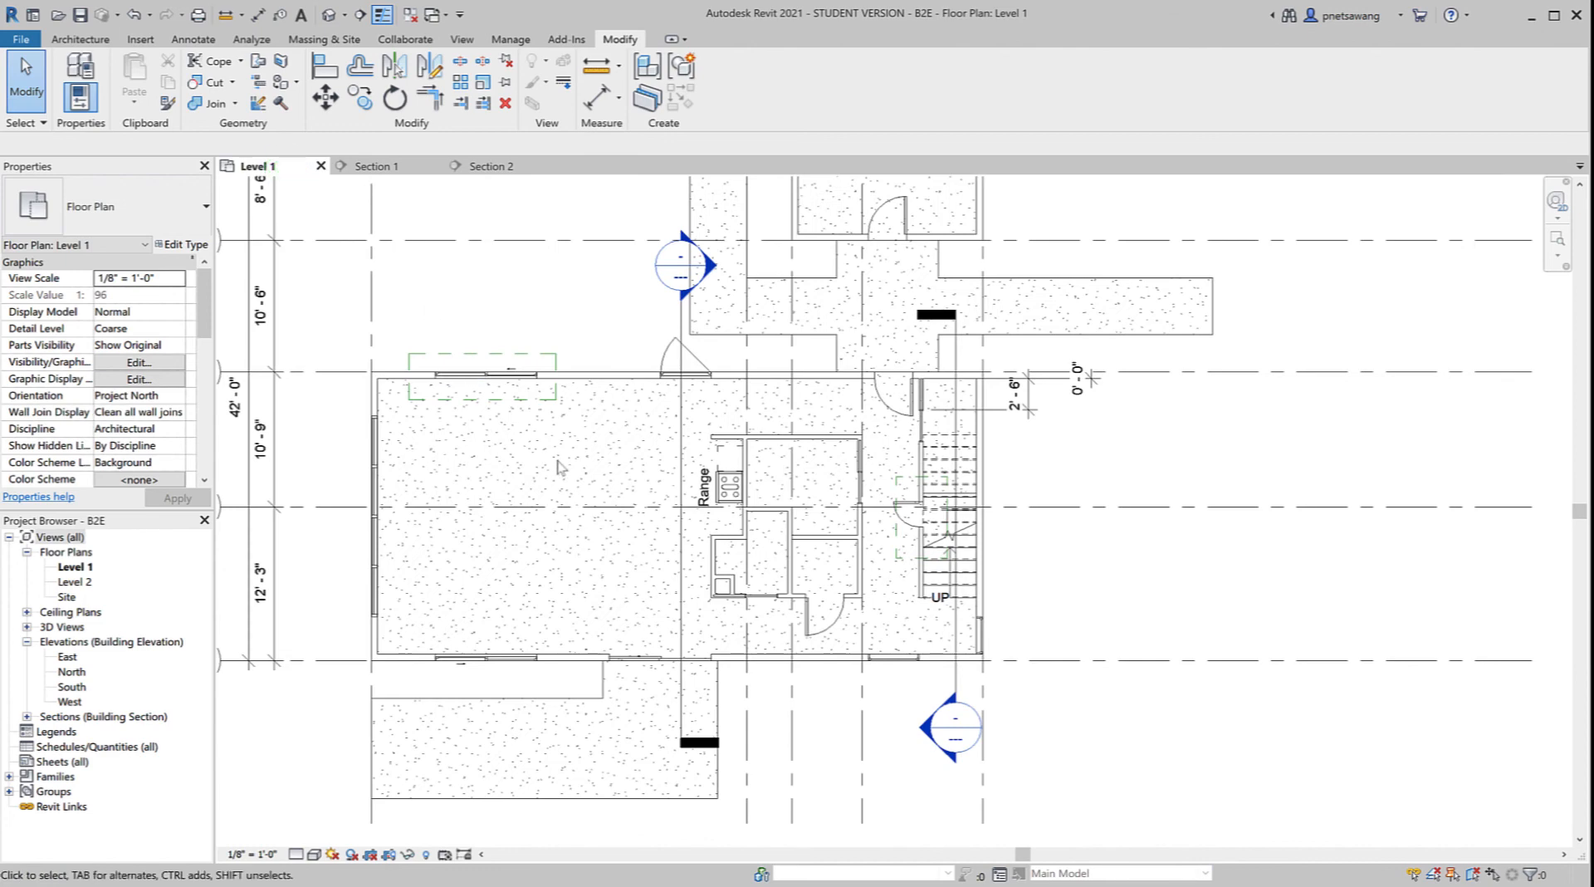
{"action": "scroll", "coordinate": [744, 473], "scroll_direction": "up", "scroll_amount": 8}
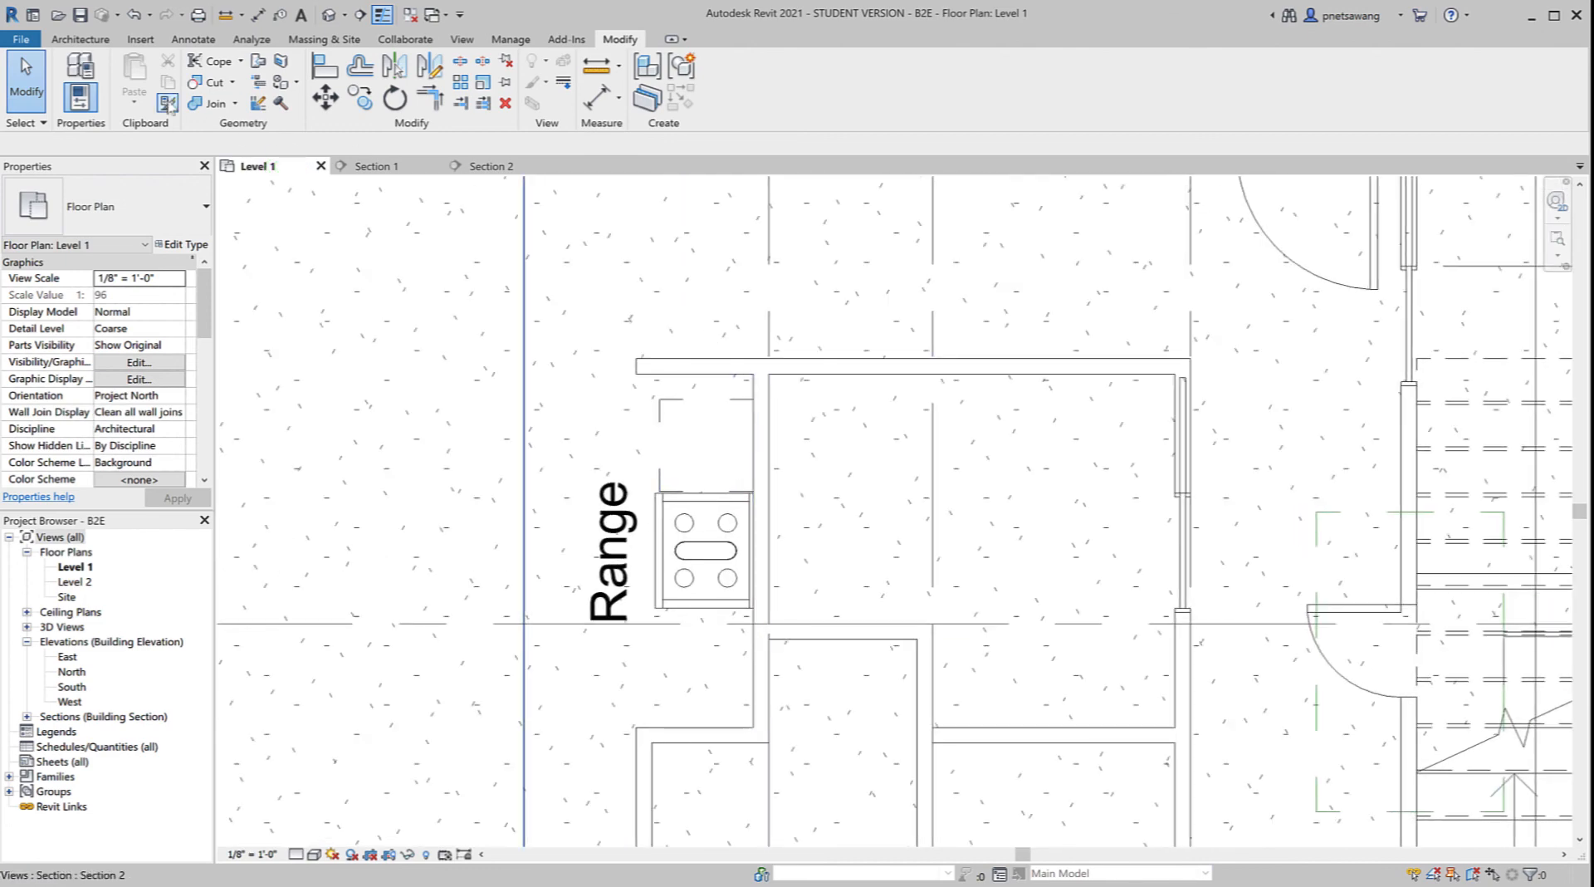
{"action": "left_click", "coordinate": [81, 40]}
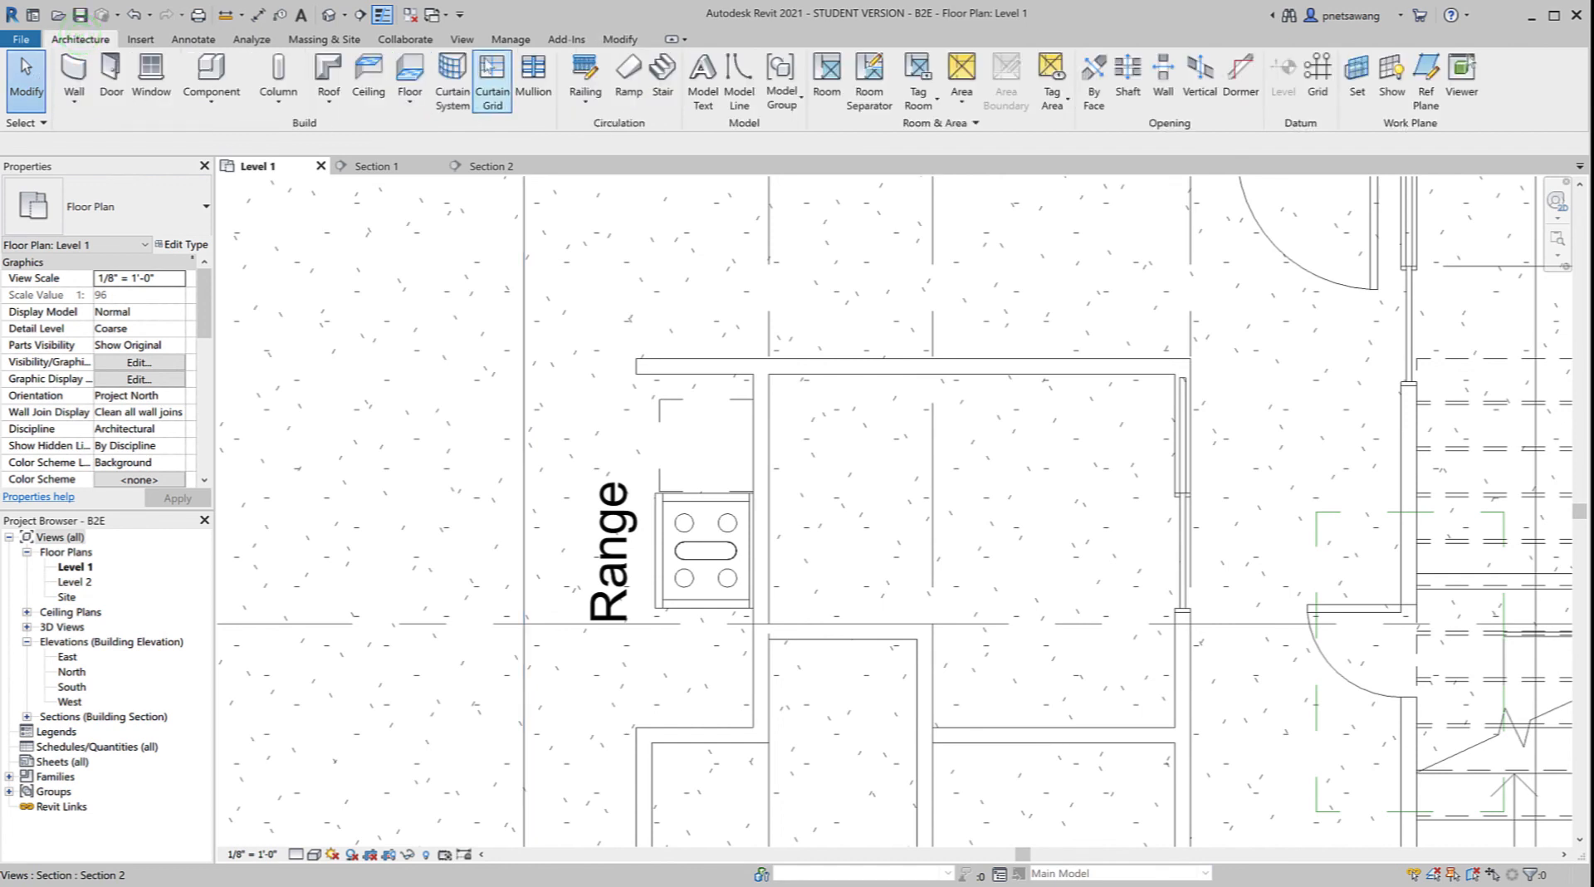
{"action": "left_click", "coordinate": [141, 40]}
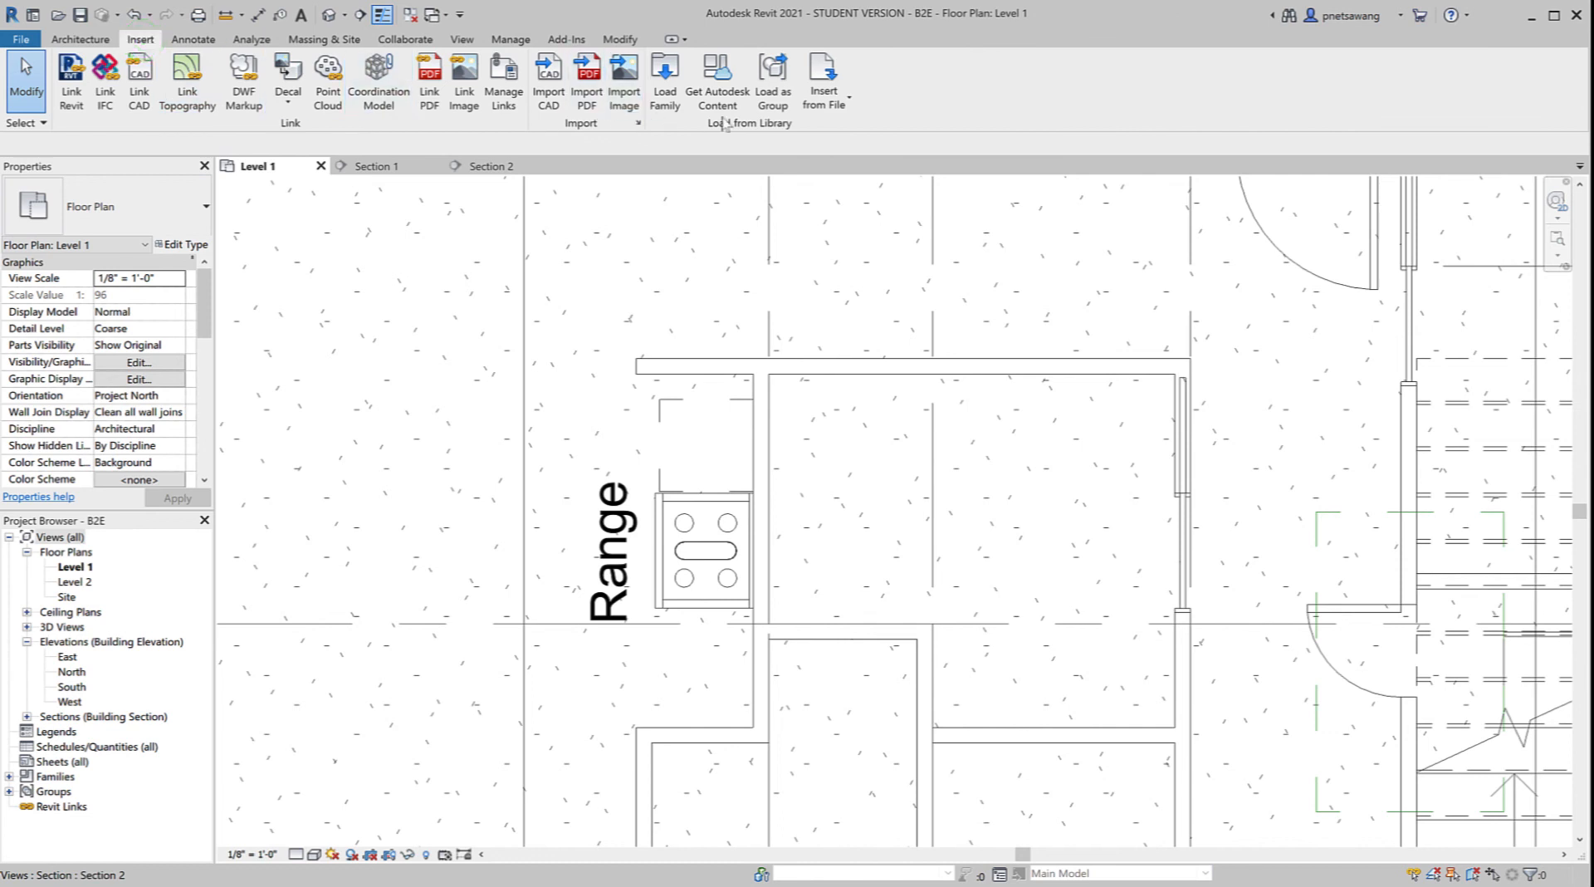
{"action": "left_click", "coordinate": [669, 99]}
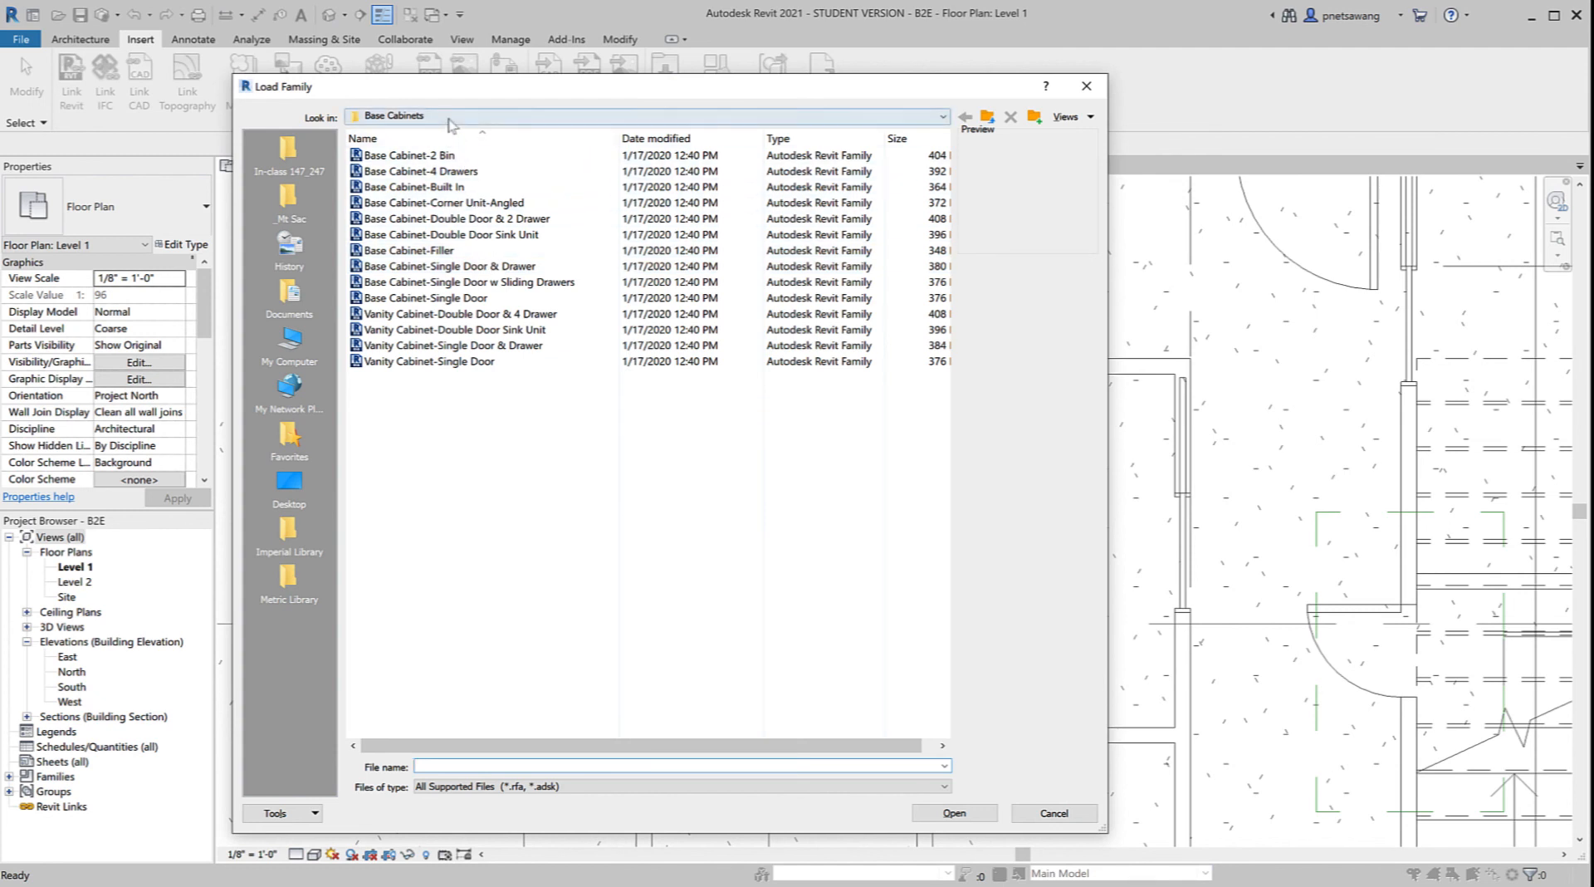
{"action": "left_click", "coordinate": [442, 250]}
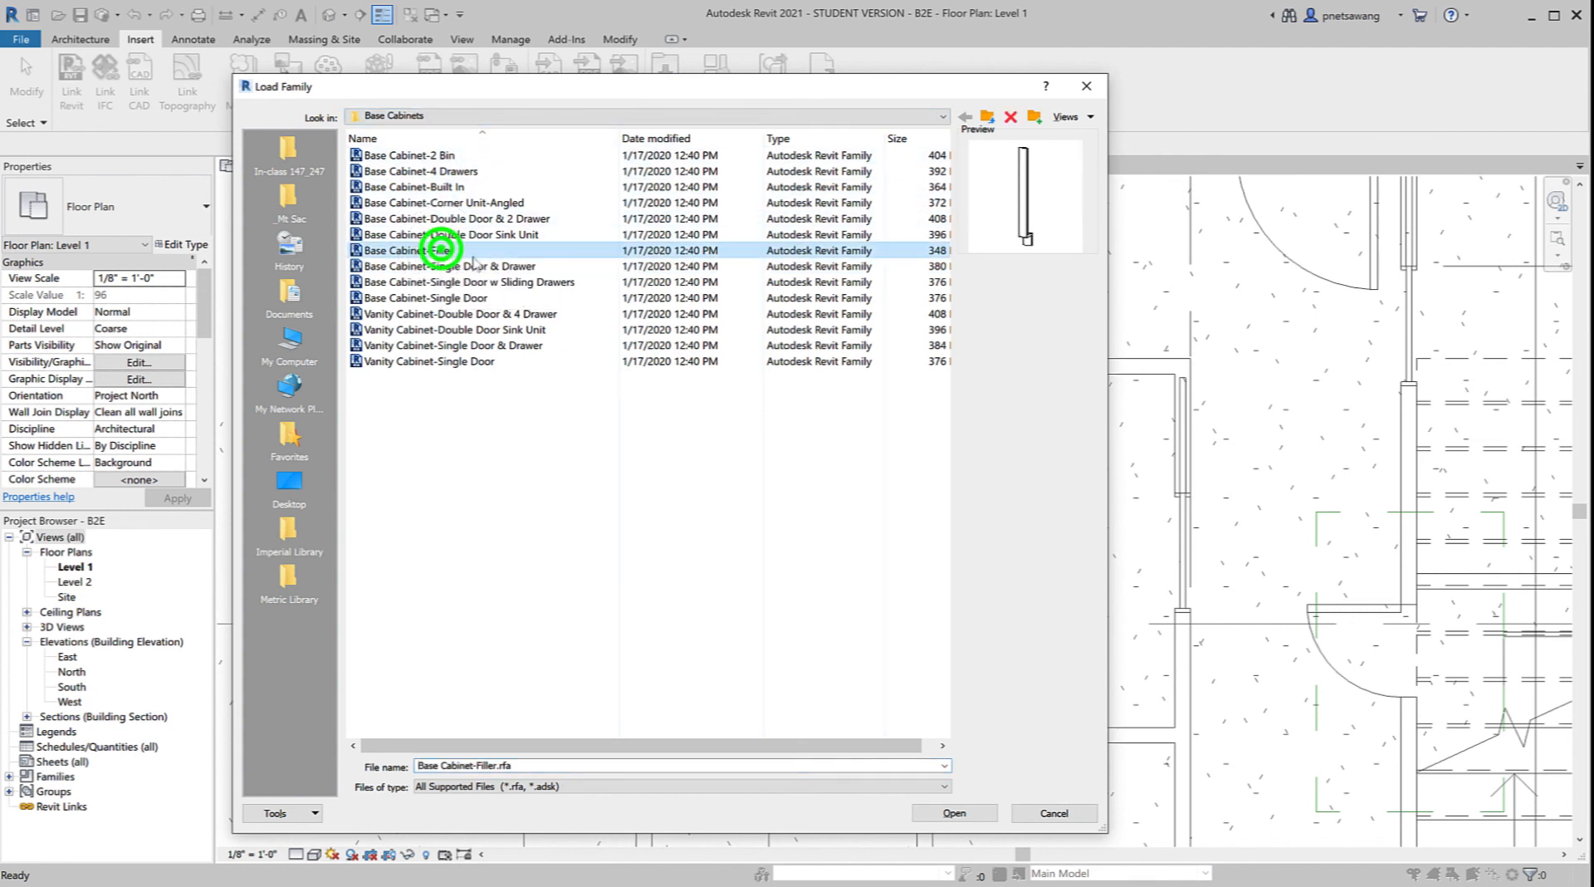
{"action": "left_click", "coordinate": [963, 813]}
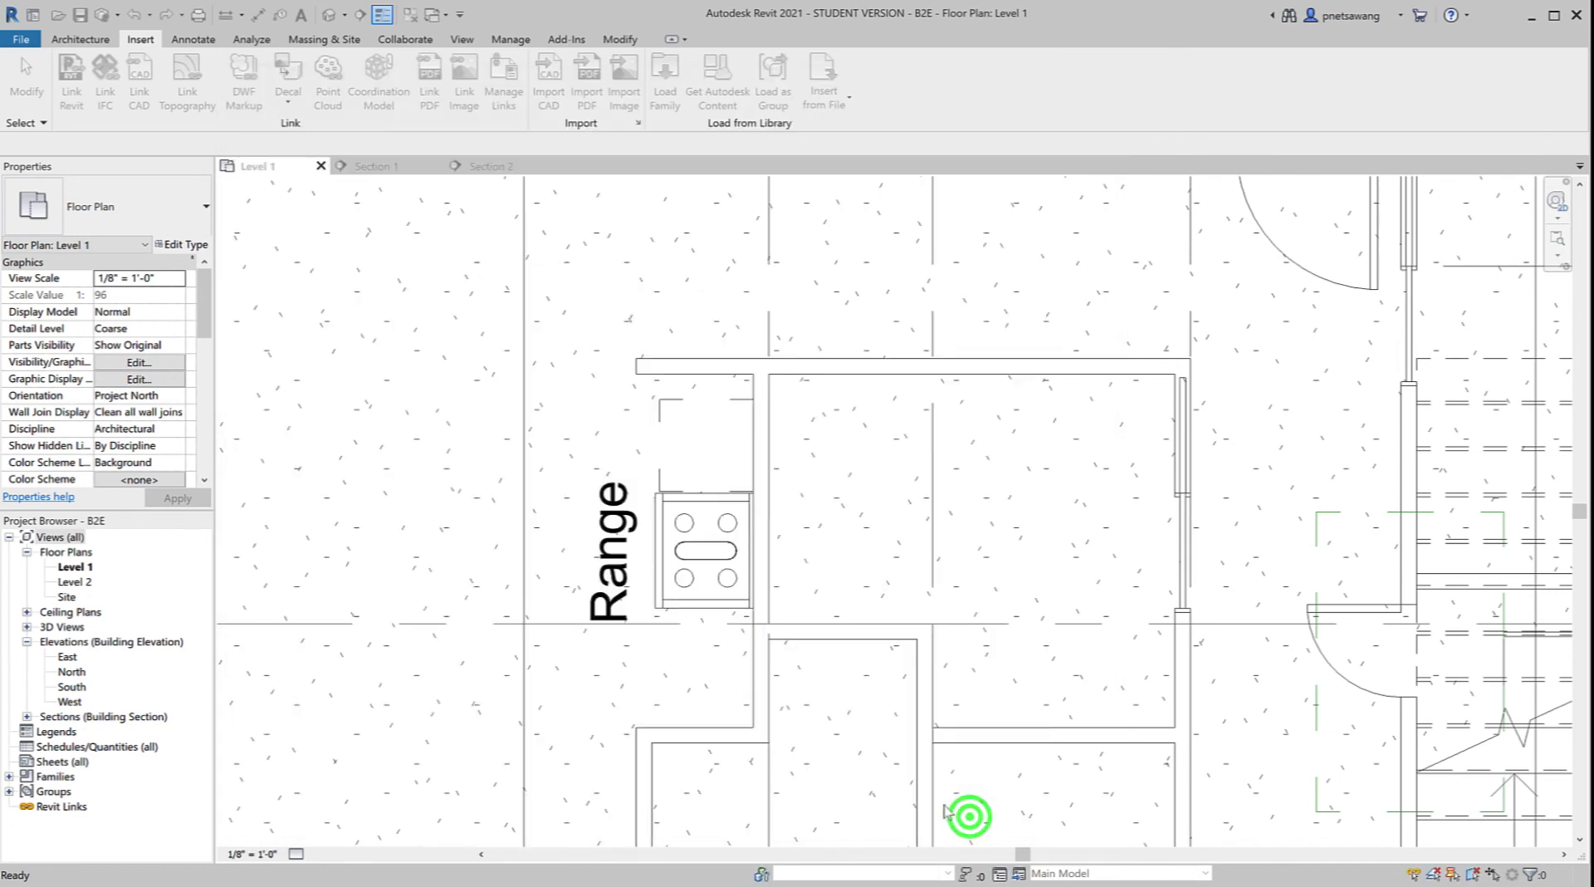
Step: Rotate a Base Cabinet-Filler component horizontal and place it just above the open end of the horizontal kitchen wall
{"action": "left_click", "coordinate": [97, 39]}
{"action": "left_click", "coordinate": [208, 66]}
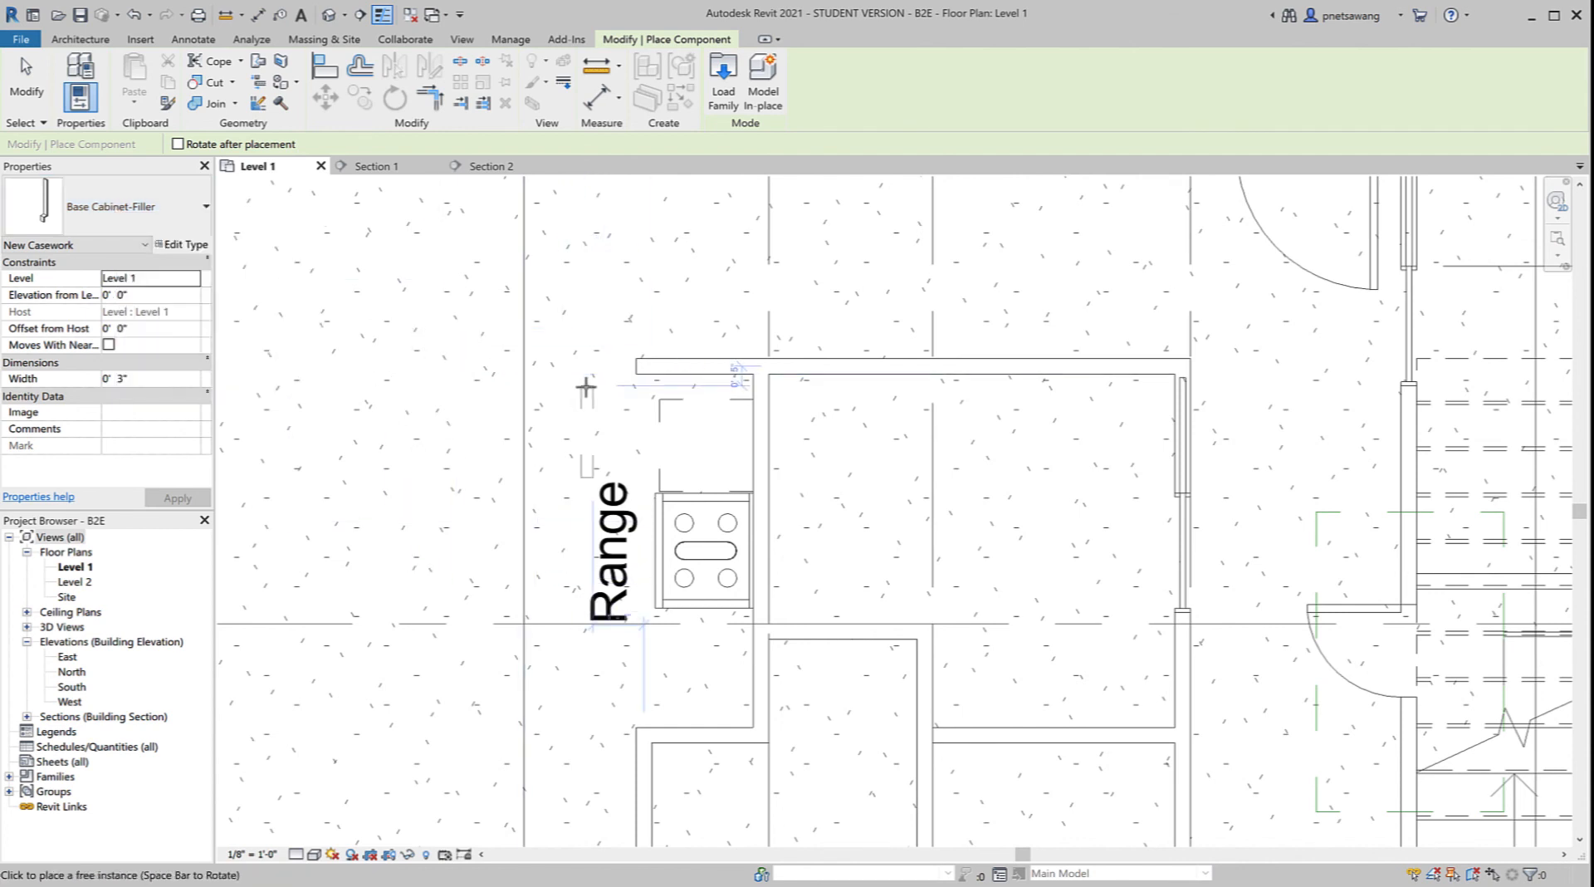
{"action": "key", "text": "space"}
{"action": "key", "text": "space"}
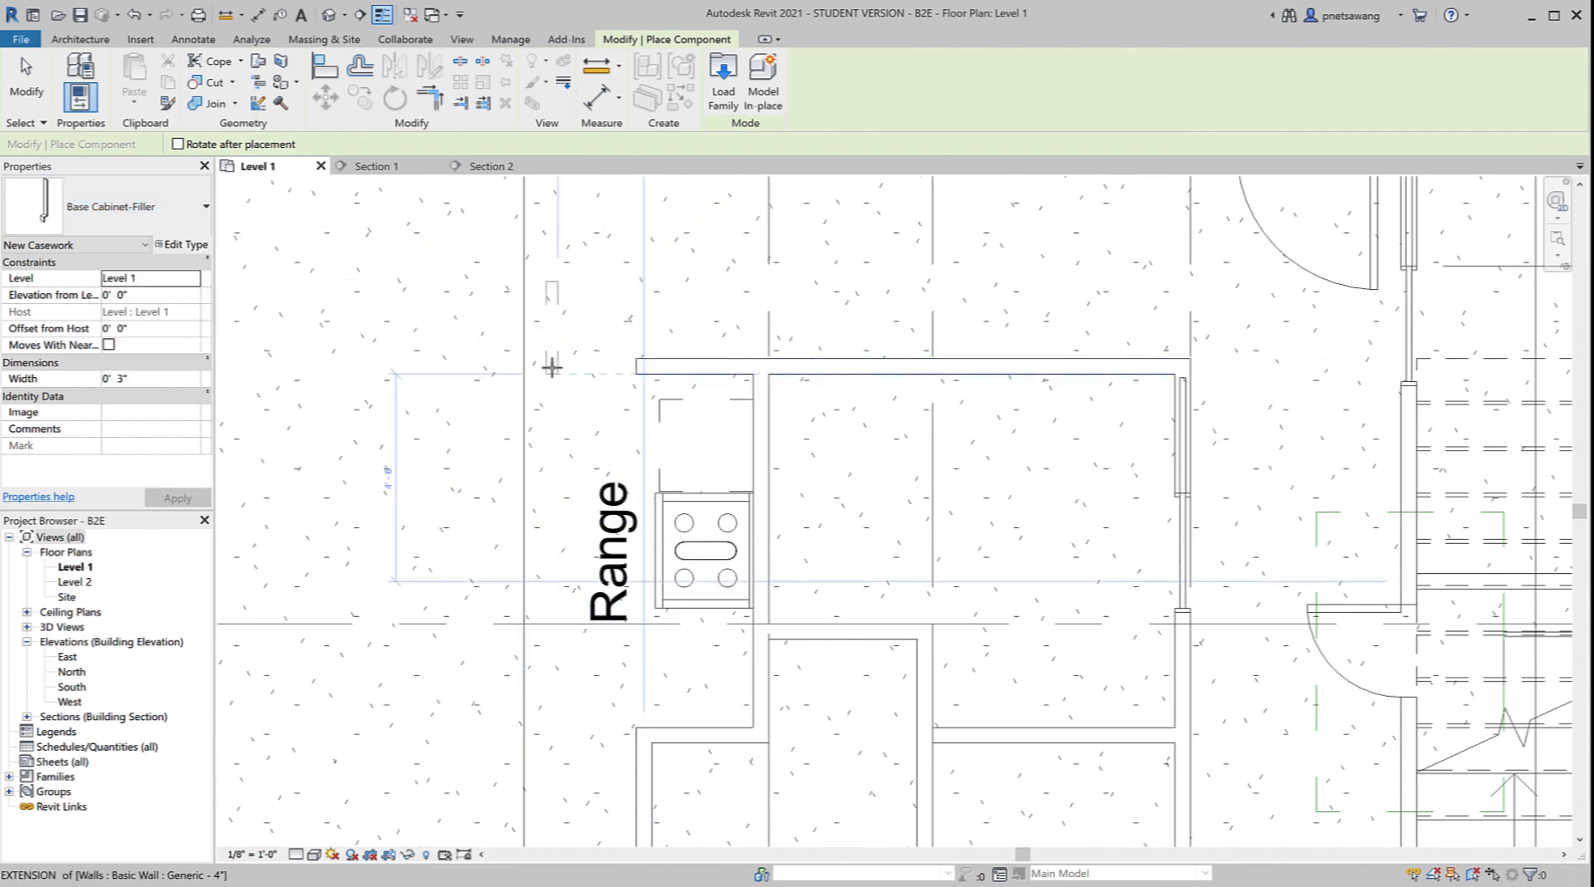
{"action": "scroll", "coordinate": [705, 404], "scroll_direction": "up", "scroll_amount": 4}
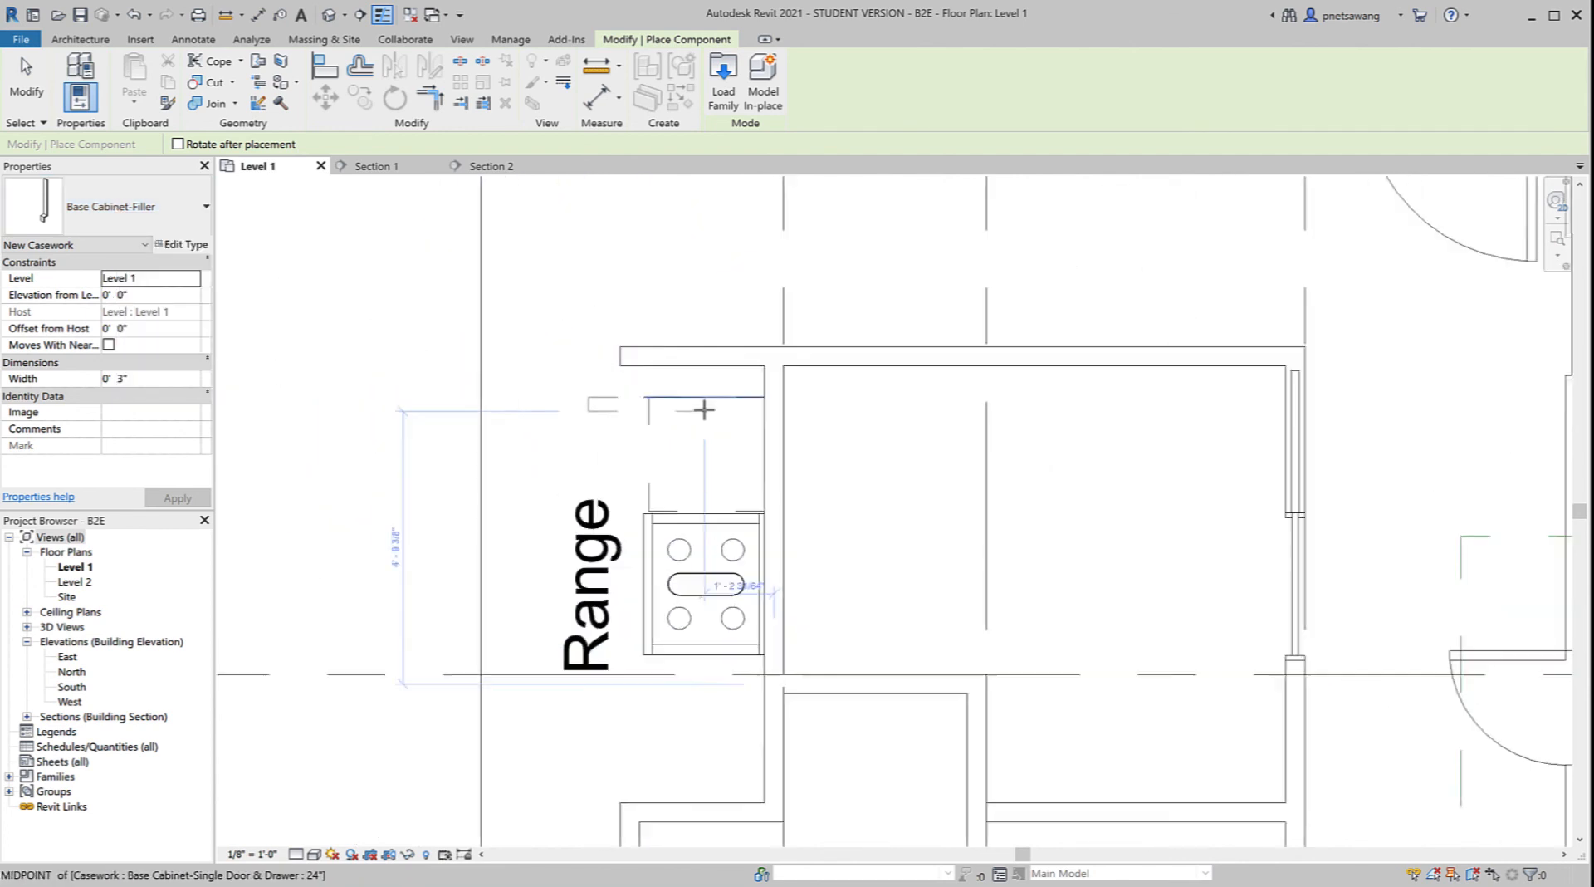
{"action": "scroll", "coordinate": [704, 408], "scroll_direction": "up", "scroll_amount": 1}
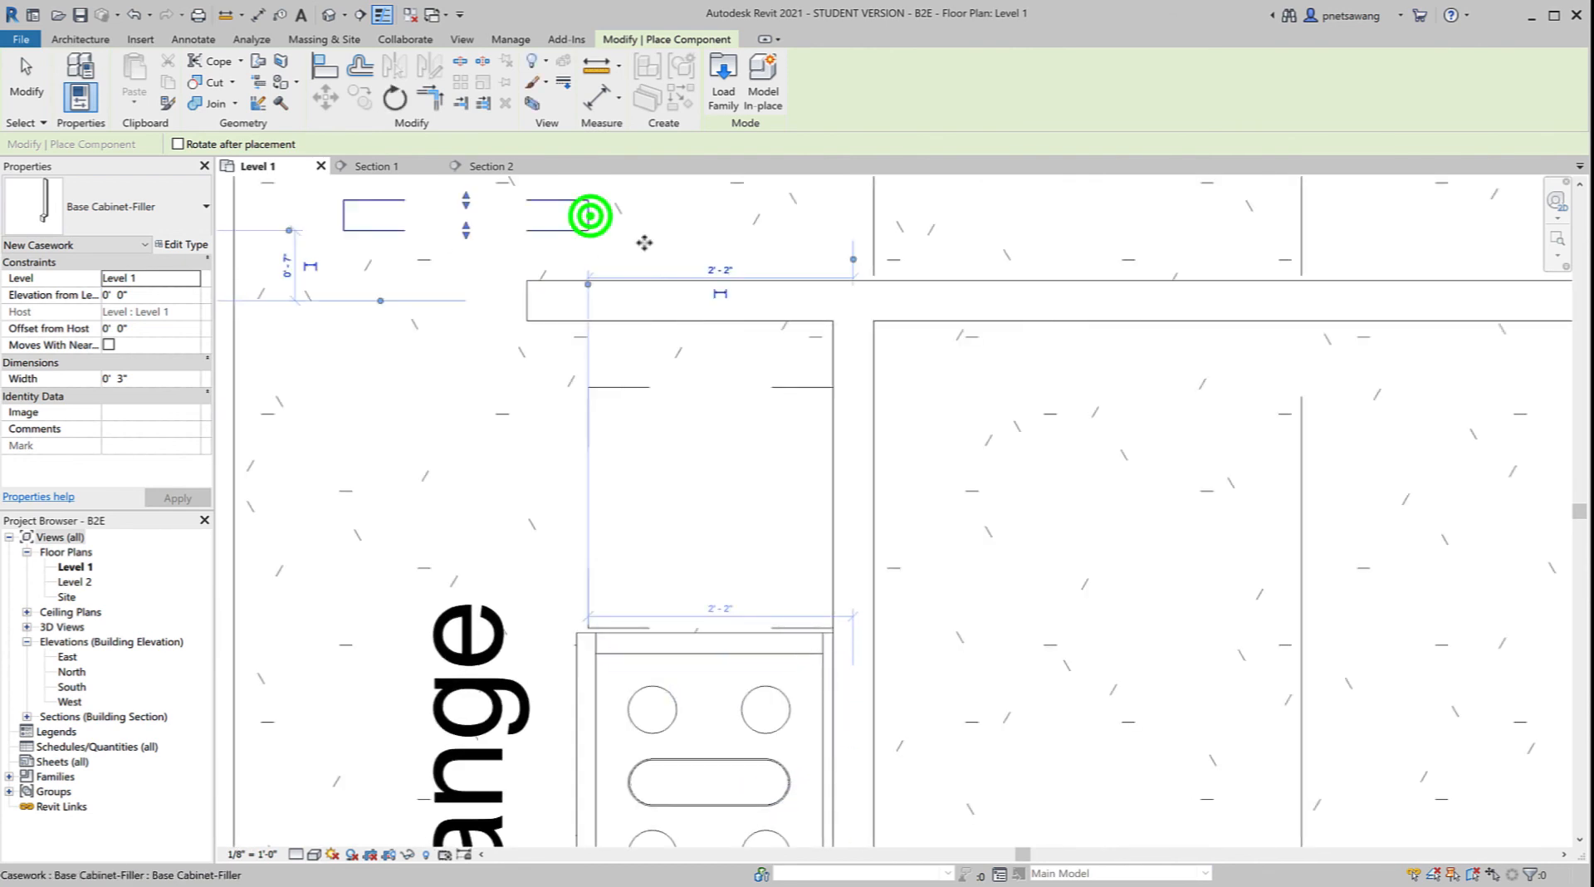
{"action": "key", "text": "Escape"}
Step: Align the filler's end with the vertical kitchen wall face and its lower edge with the base cabinet's upper edge
{"action": "key", "text": "a"}
{"action": "key", "text": "l"}
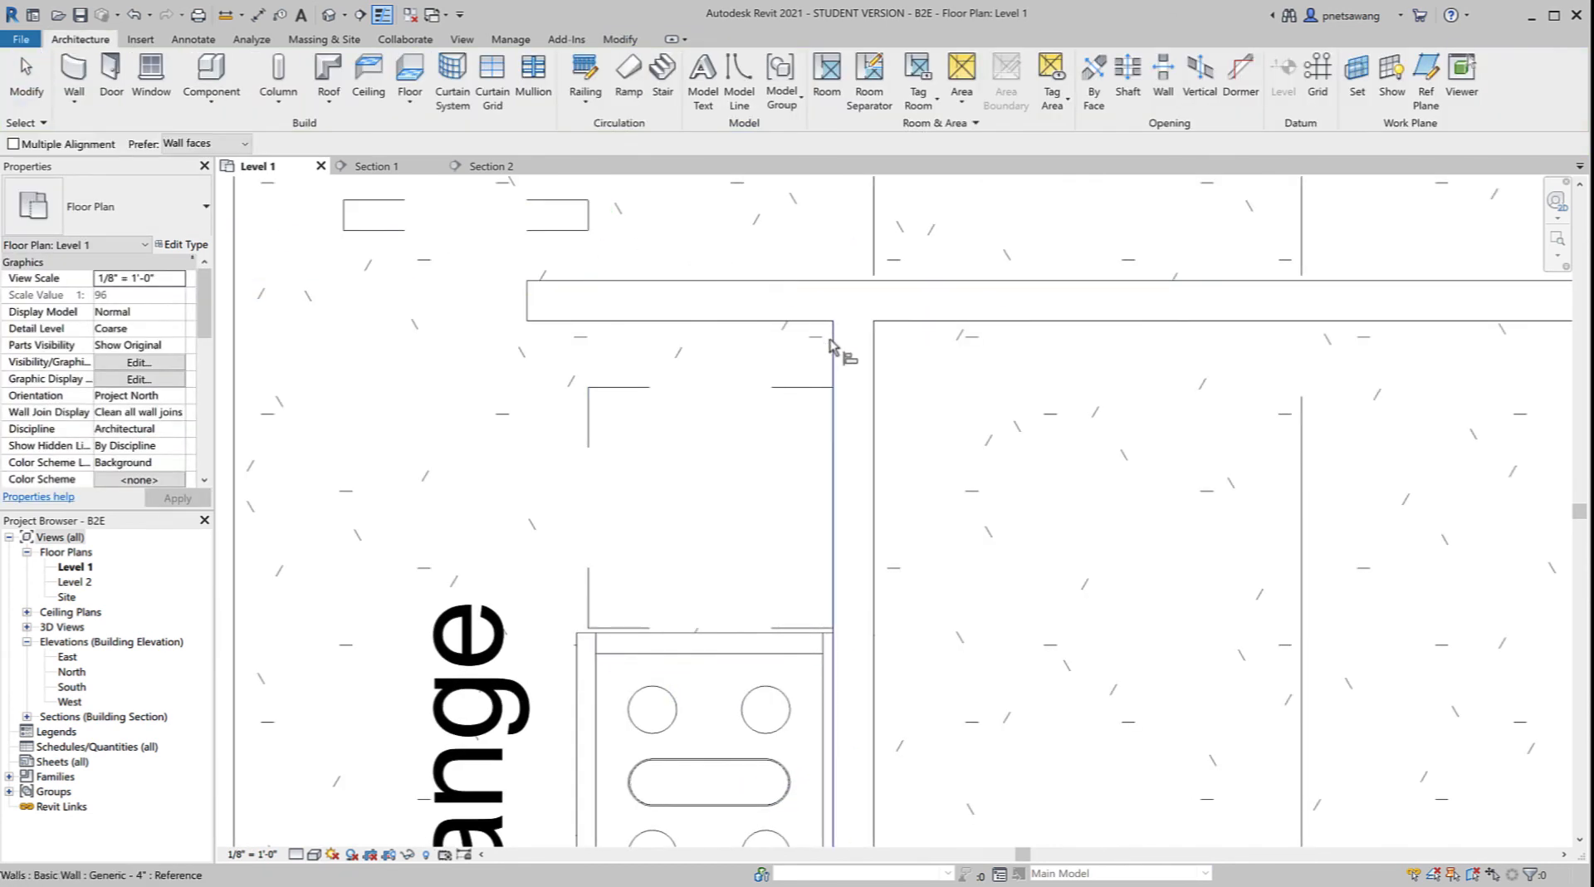
{"action": "left_click", "coordinate": [830, 339]}
{"action": "left_click", "coordinate": [587, 214]}
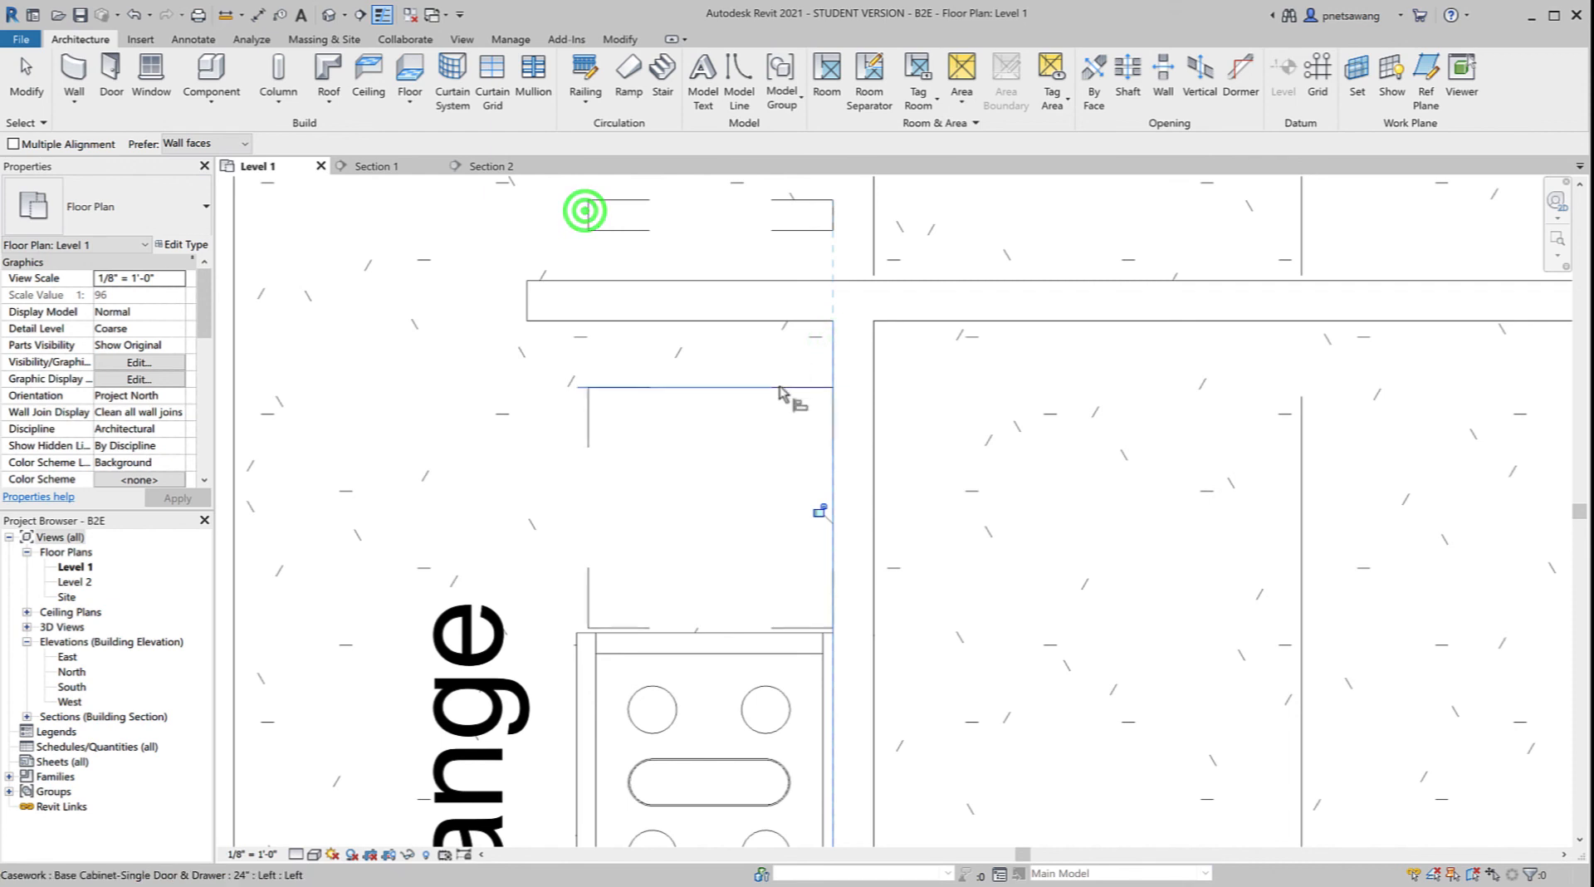
{"action": "left_click", "coordinate": [779, 386]}
{"action": "left_click", "coordinate": [754, 232]}
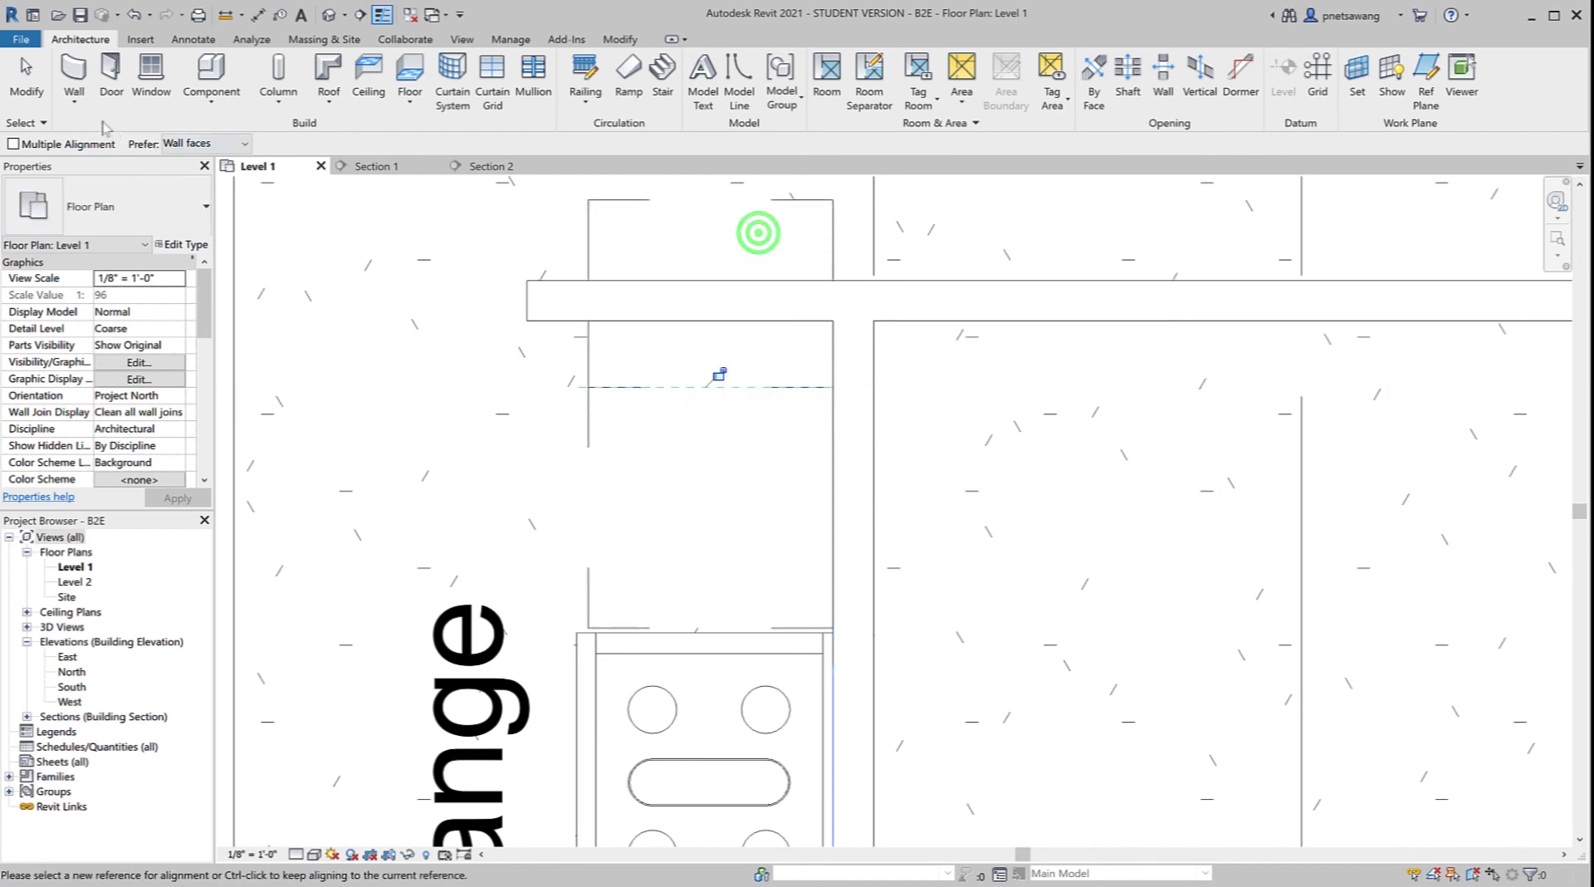
{"action": "left_click", "coordinate": [39, 98]}
Step: Shrink the filler so its upper edge meets the horizontal wall's lower face, and open the Section 2 view
{"action": "left_click", "coordinate": [656, 206]}
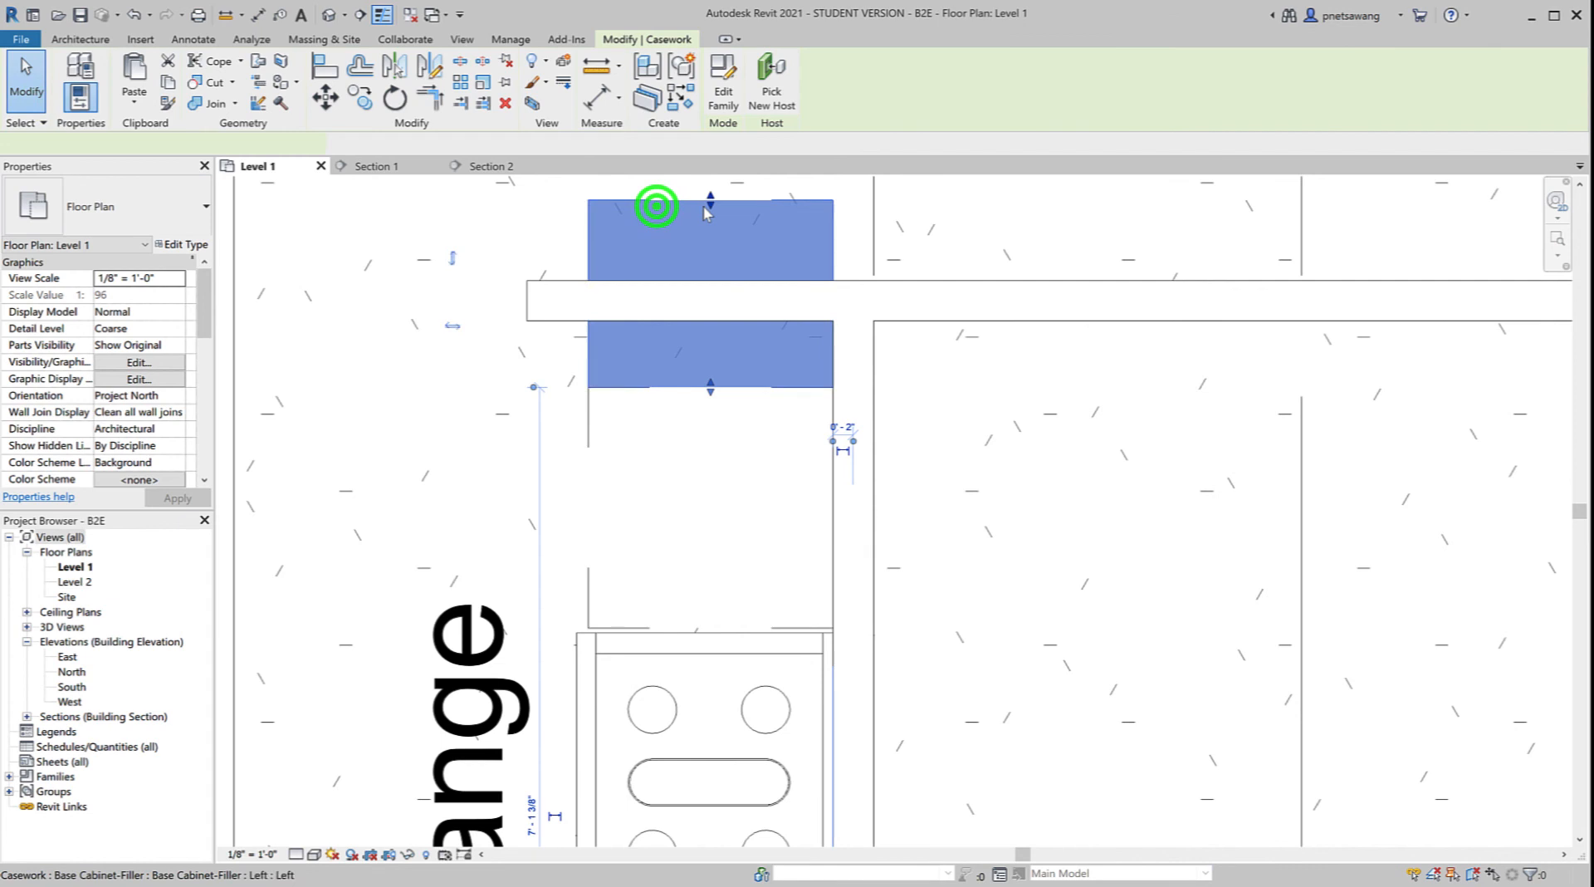
{"action": "left_click_drag", "start_coordinate": [707, 206], "coordinate": [702, 318]}
{"action": "left_click", "coordinate": [959, 257]}
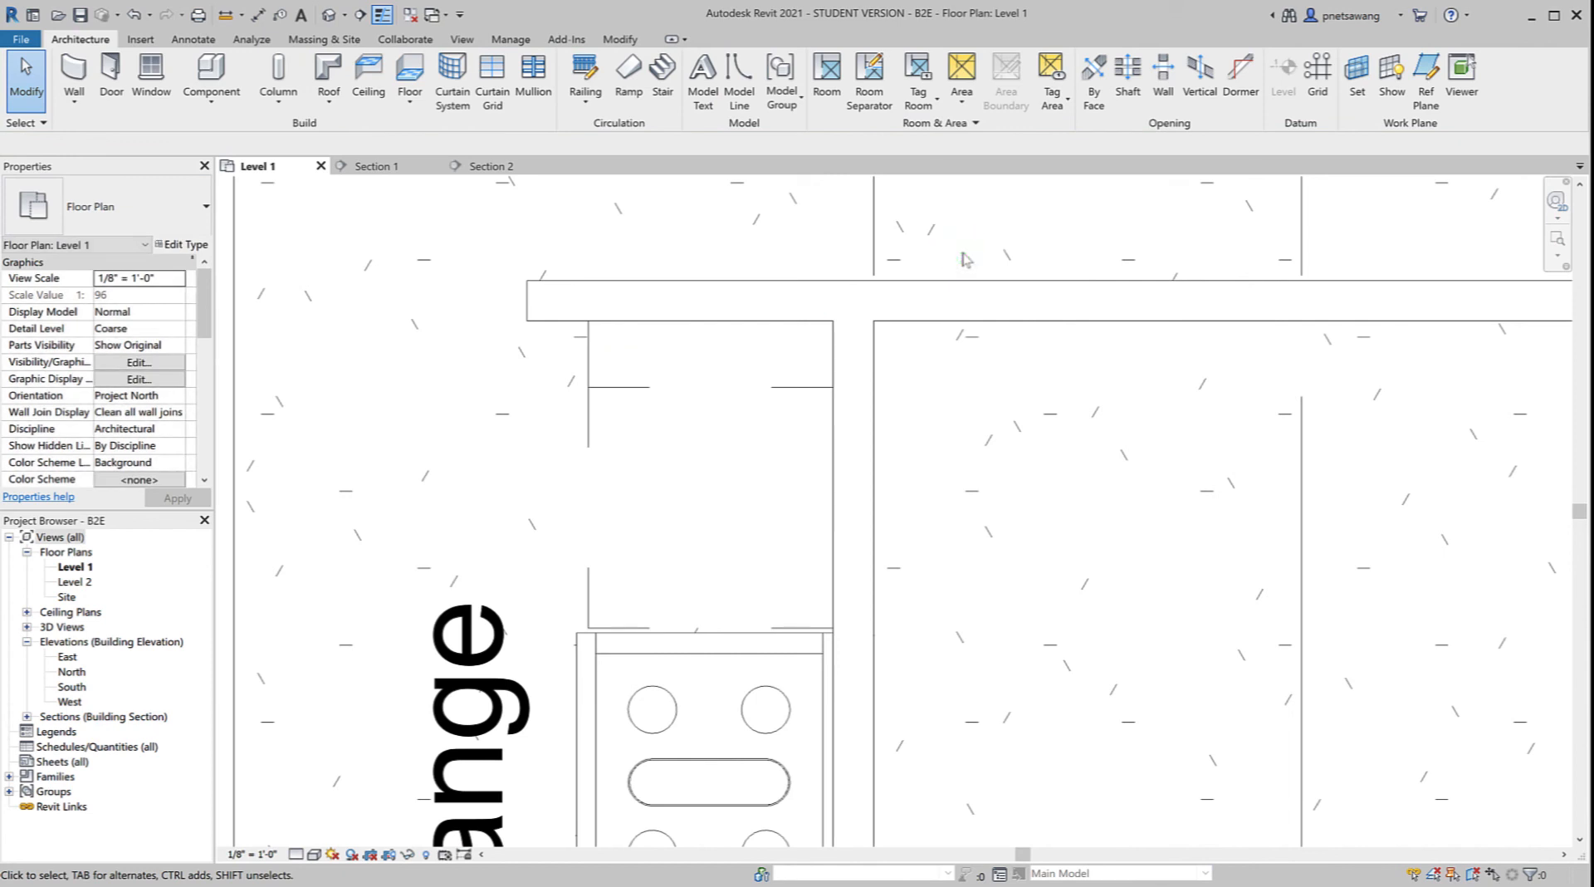
{"action": "left_click", "coordinate": [489, 165]}
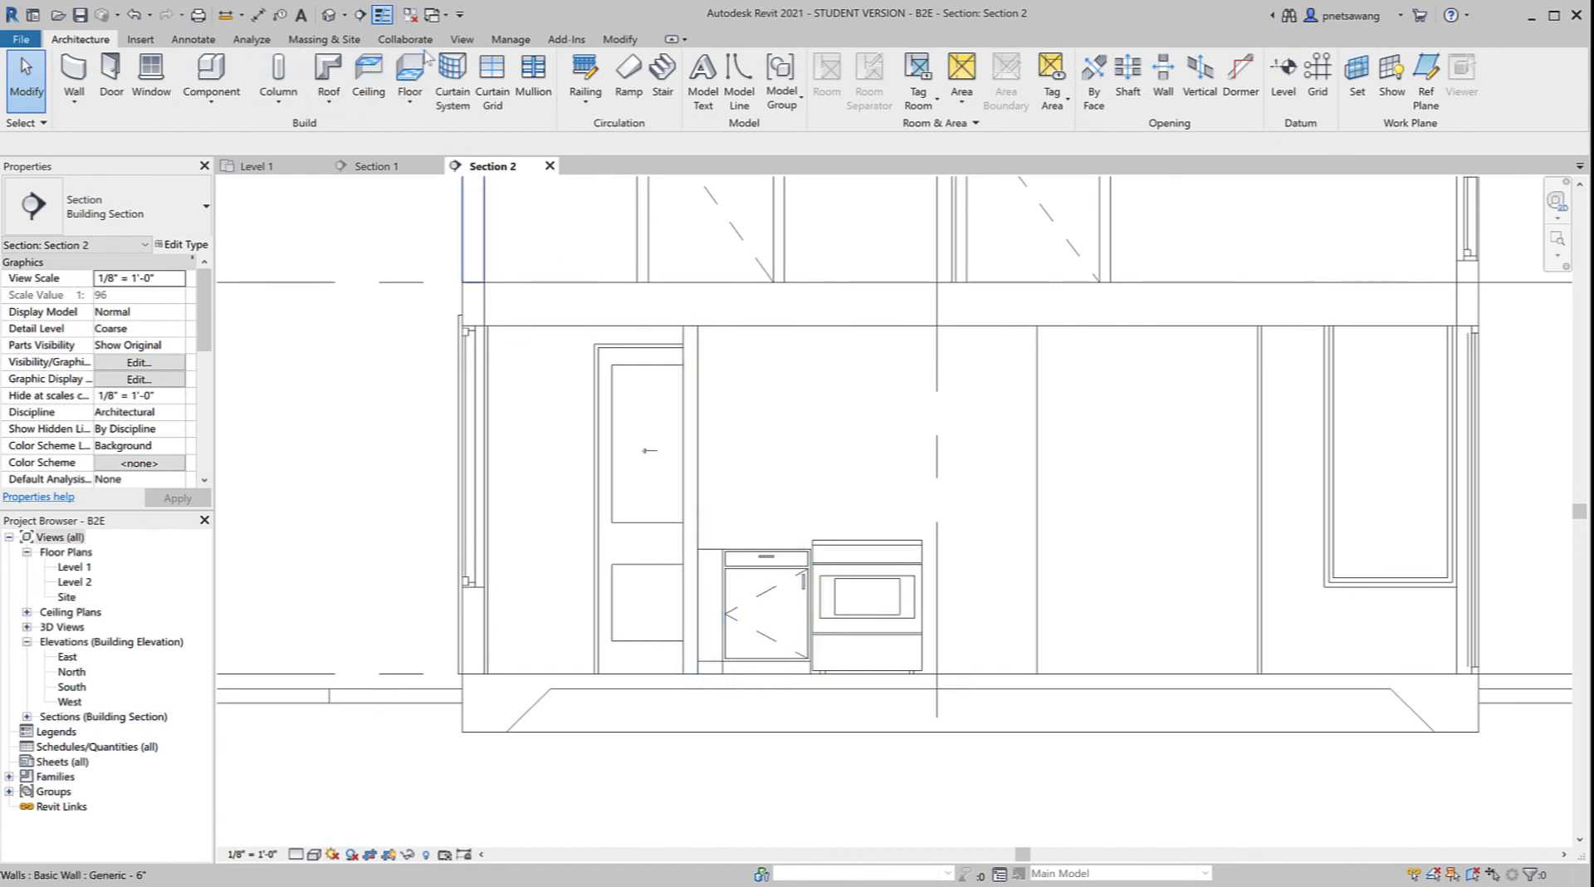
Step: Load the Counter Top family from the Counter Tops folder of the Casework library
{"action": "left_click", "coordinate": [140, 39]}
{"action": "left_click", "coordinate": [664, 99]}
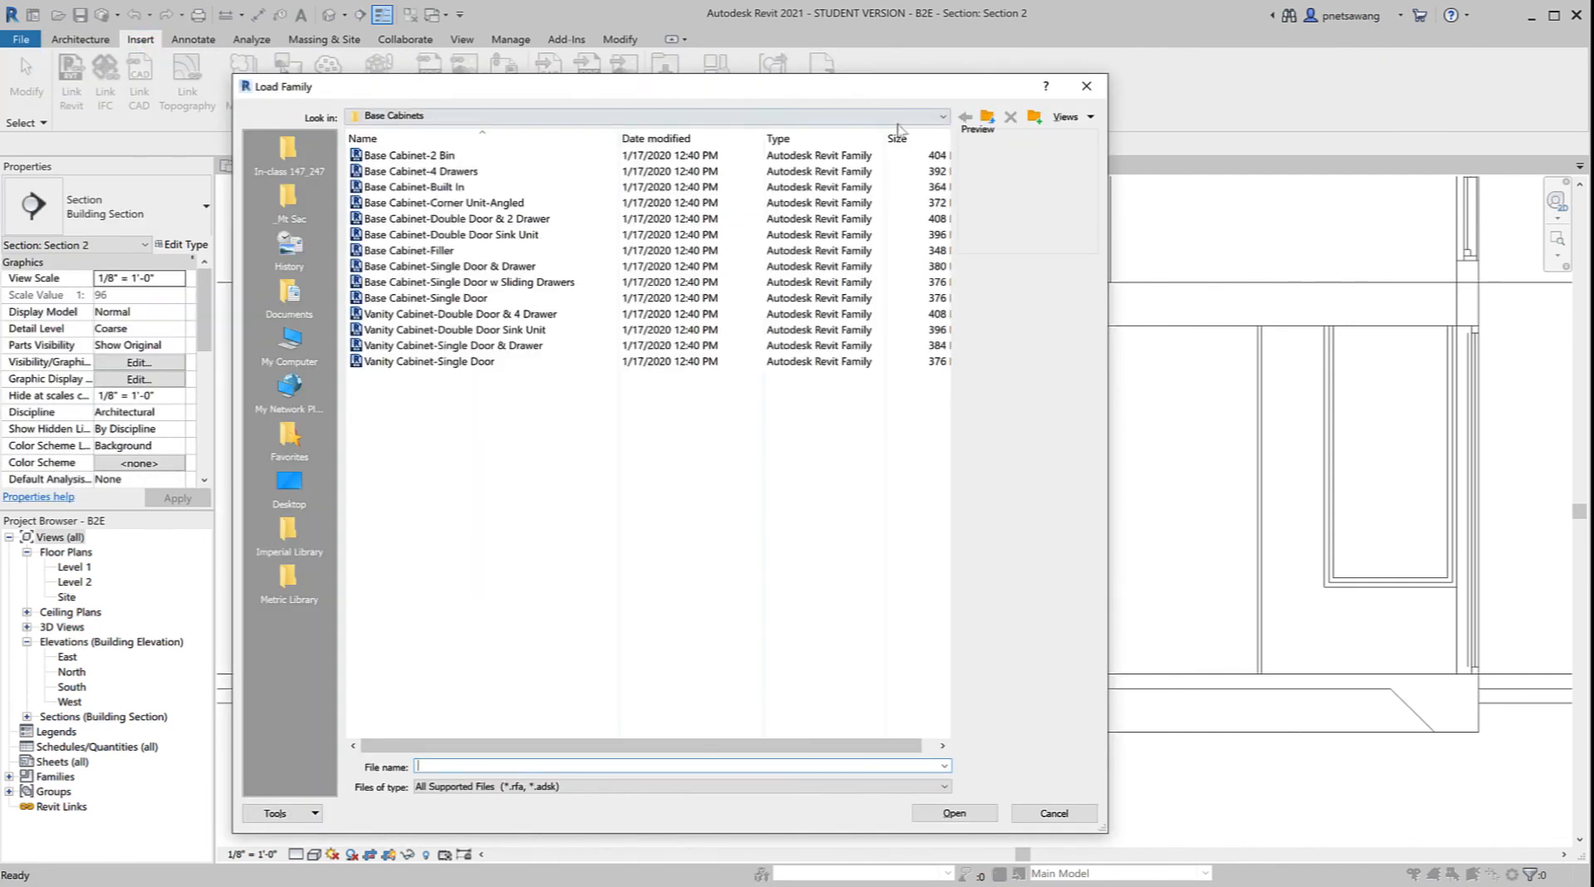
{"action": "left_click", "coordinate": [639, 116]}
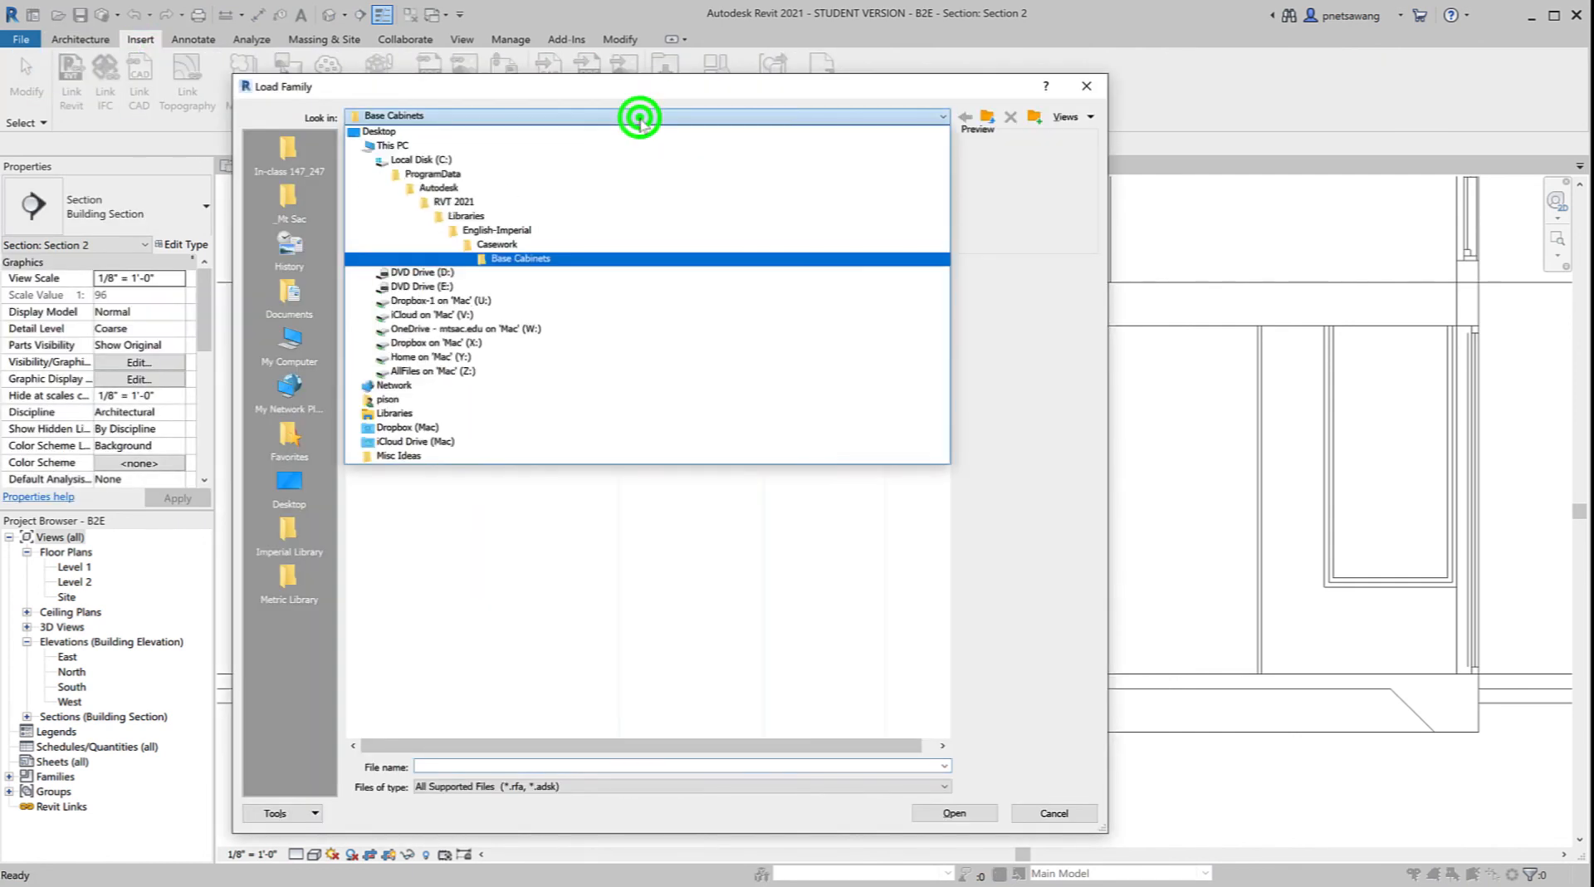
{"action": "left_click", "coordinate": [626, 241]}
{"action": "double_click", "coordinate": [416, 170]}
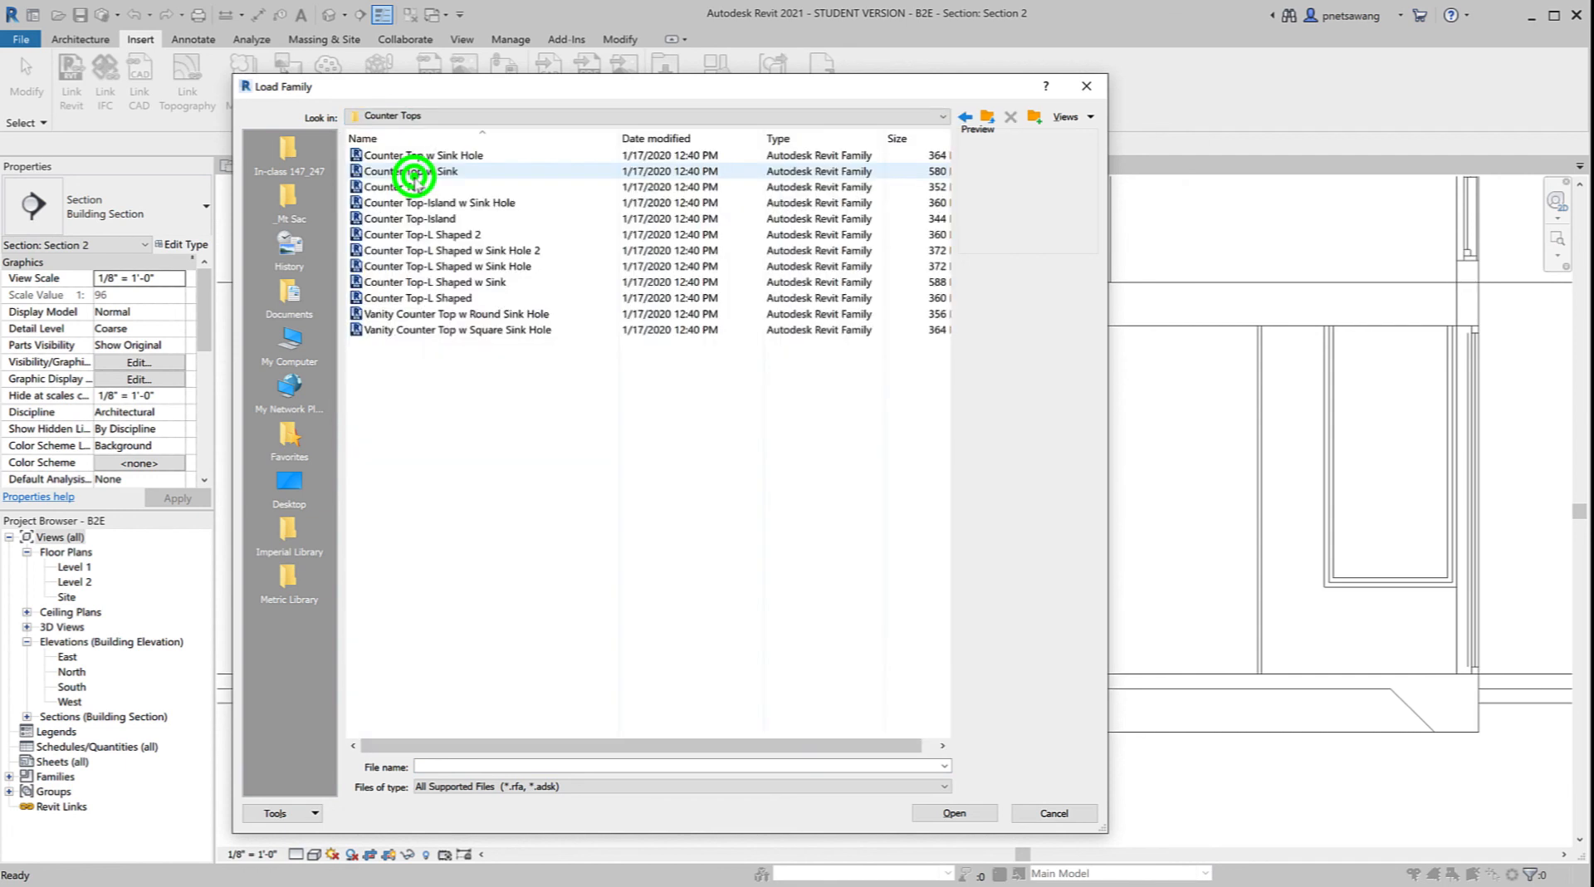
{"action": "left_click", "coordinate": [395, 186]}
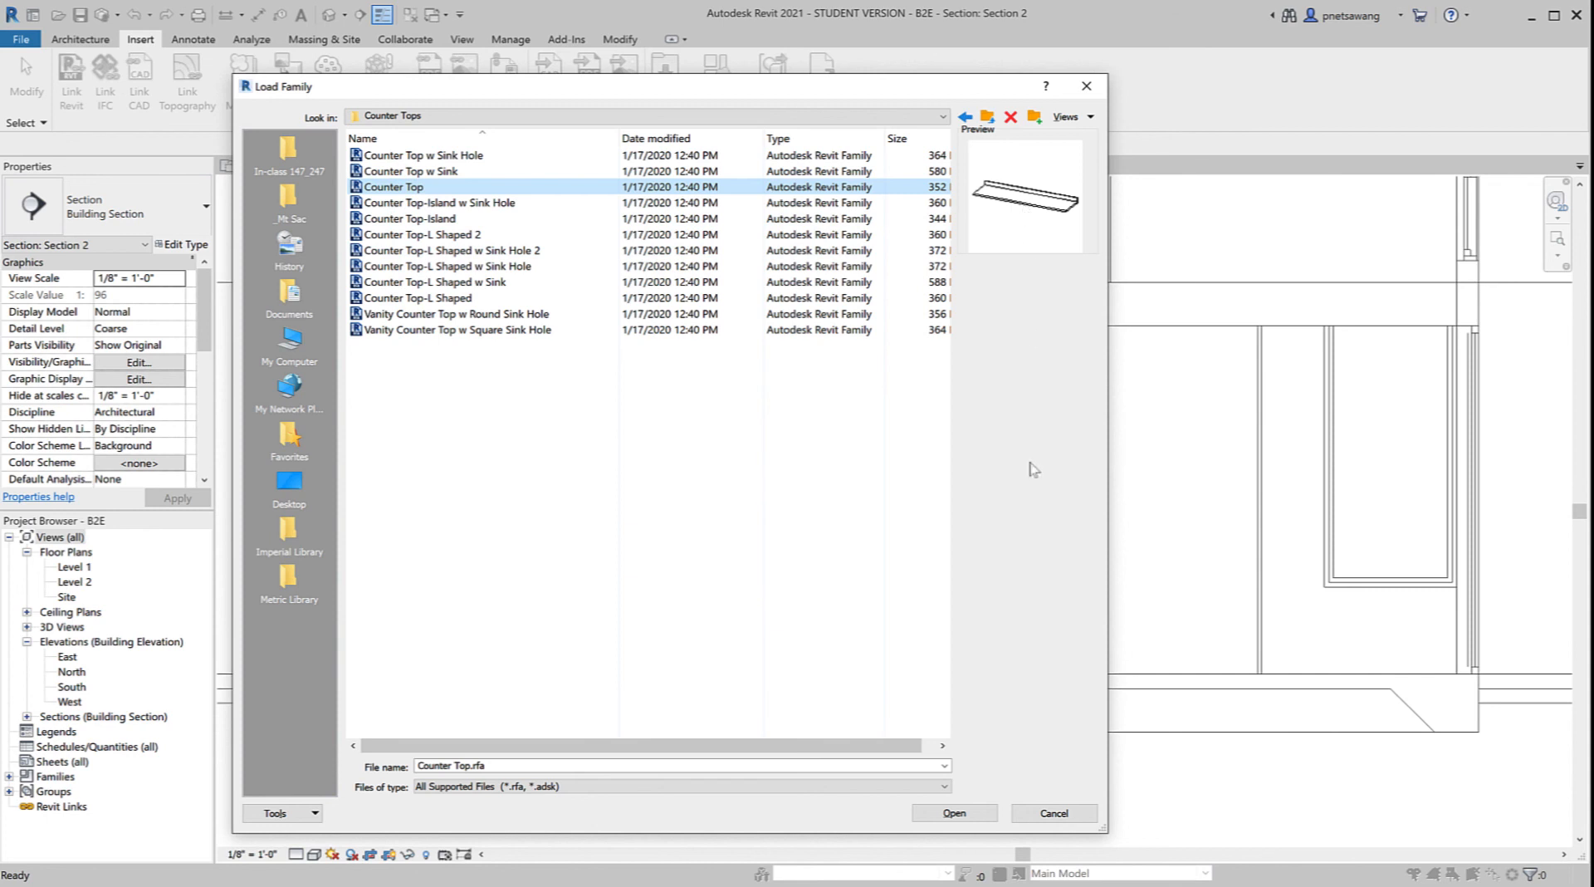
{"action": "left_click", "coordinate": [966, 817]}
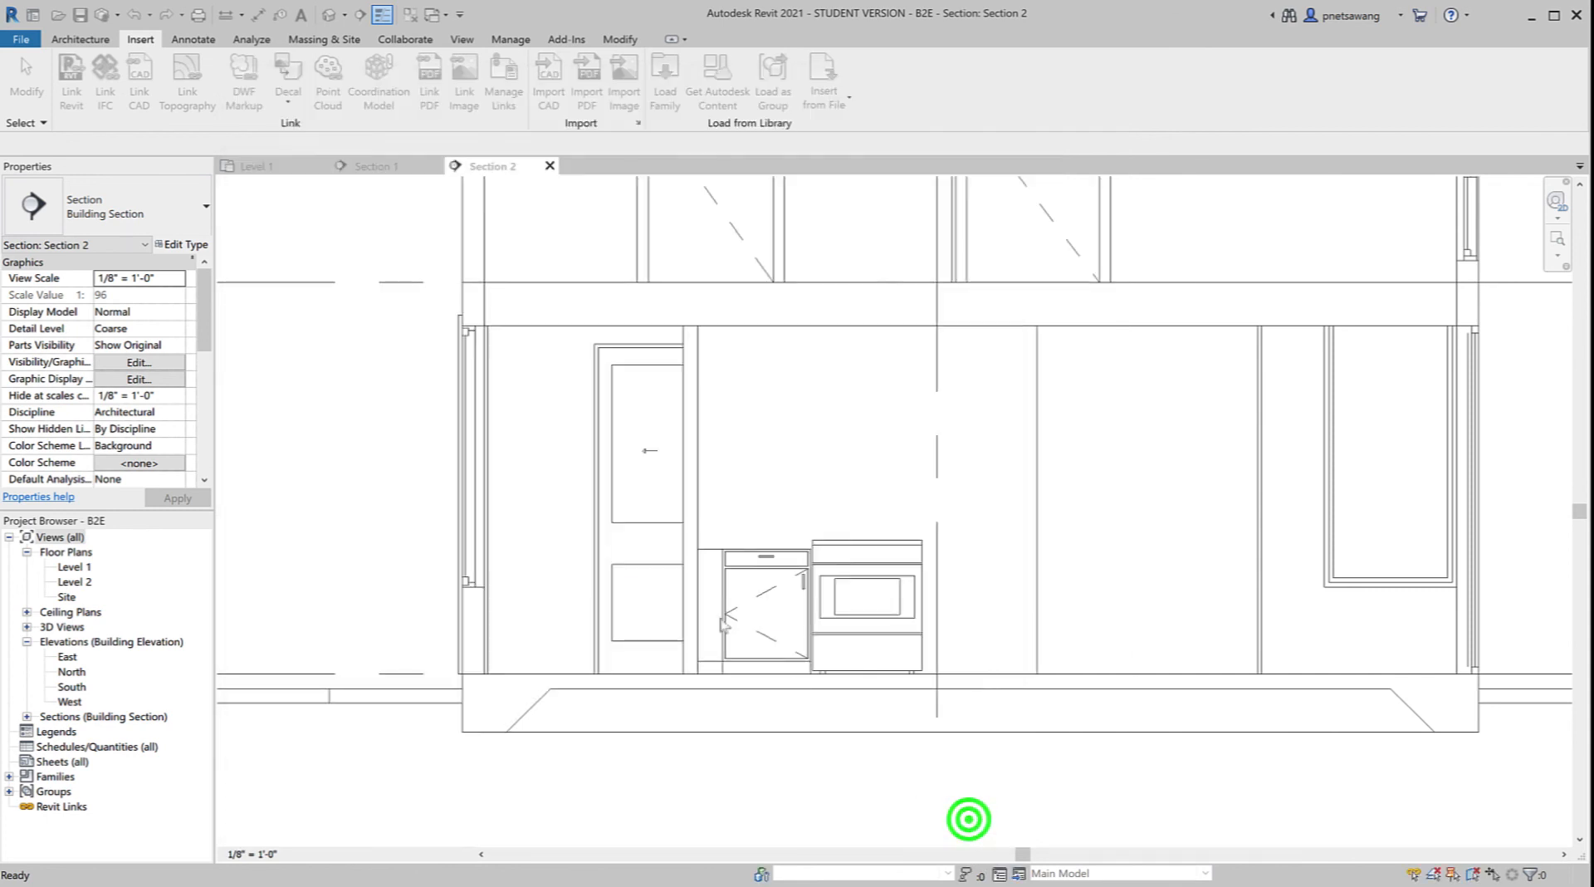
Step: Place a Counter Top 24" Depth component in the Level 1 plan, rotated with its back edge on the wall, starting at the kitchen's upper inside corner
{"action": "double_click", "coordinate": [82, 570]}
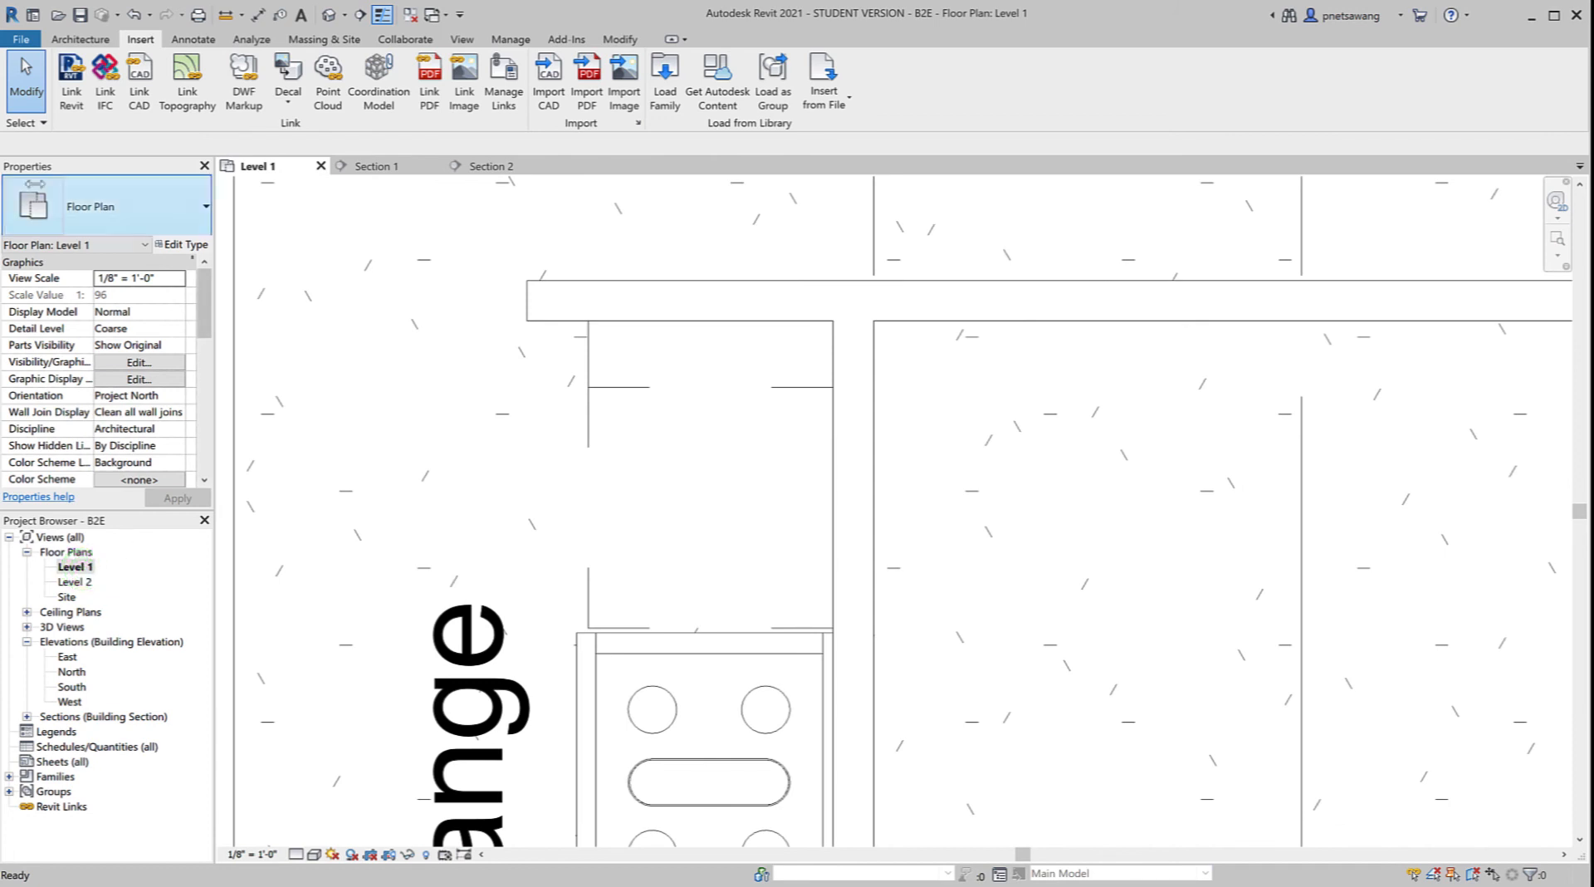
{"action": "left_click", "coordinate": [79, 39]}
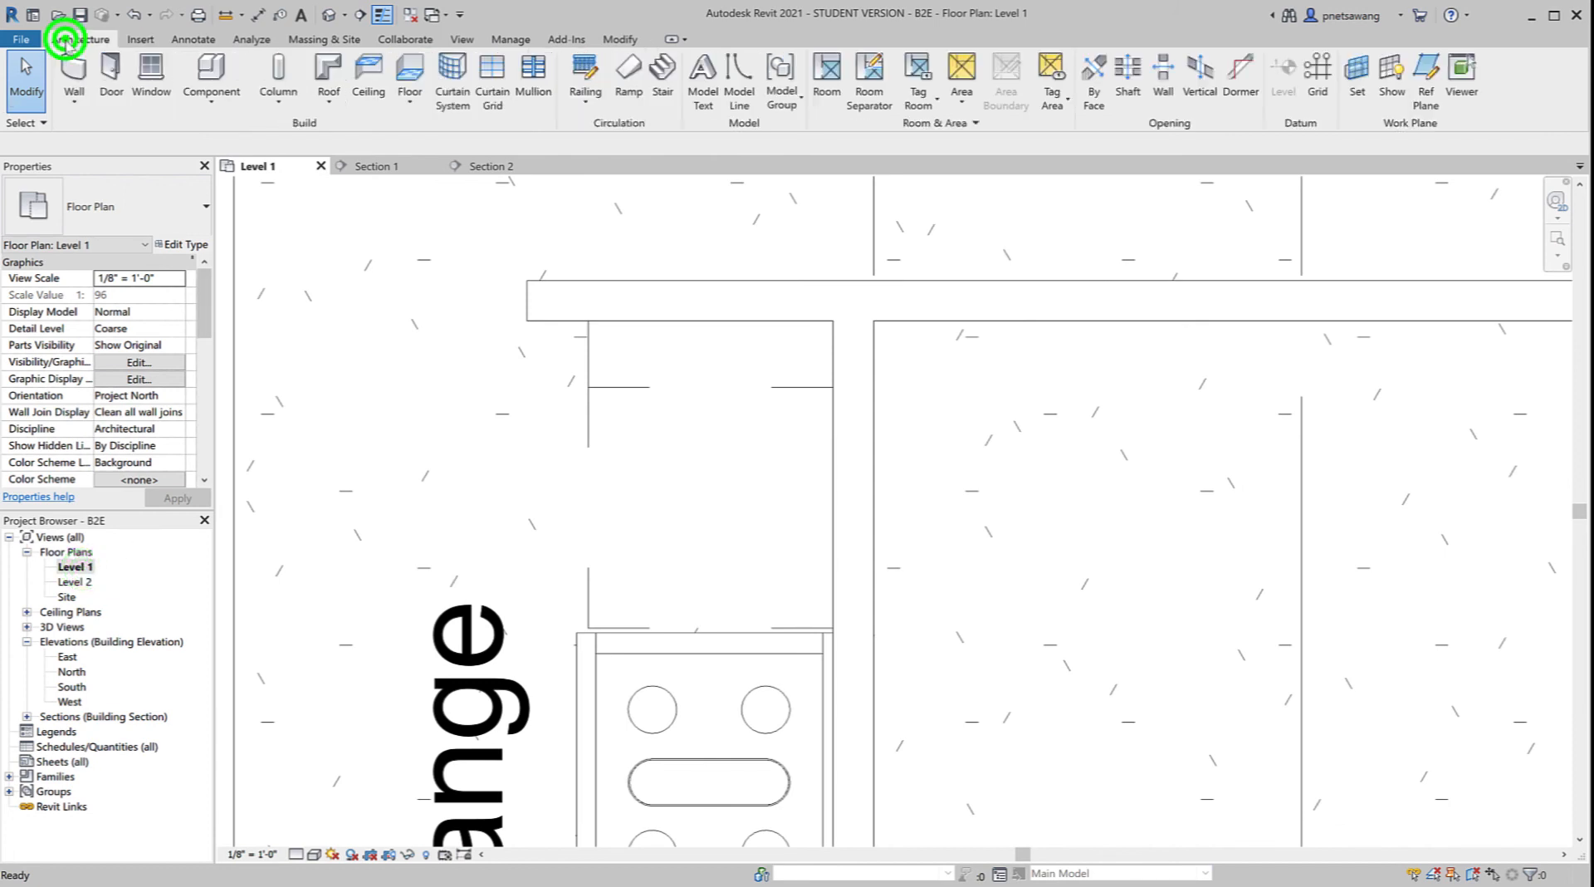
{"action": "left_click", "coordinate": [209, 74]}
{"action": "key", "text": "space"}
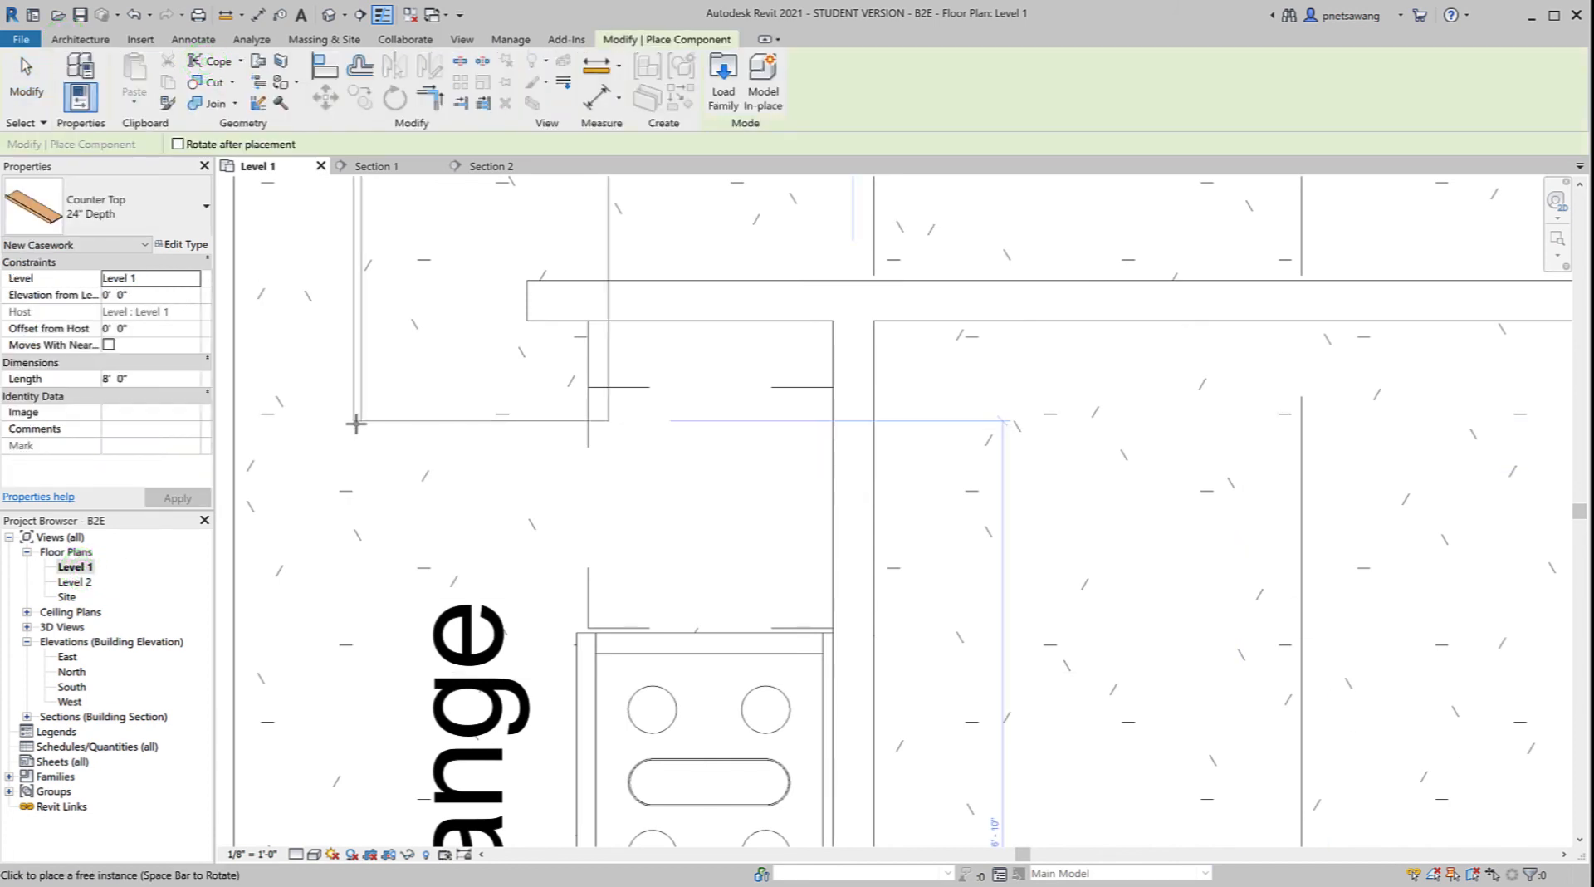
{"action": "key", "text": "space"}
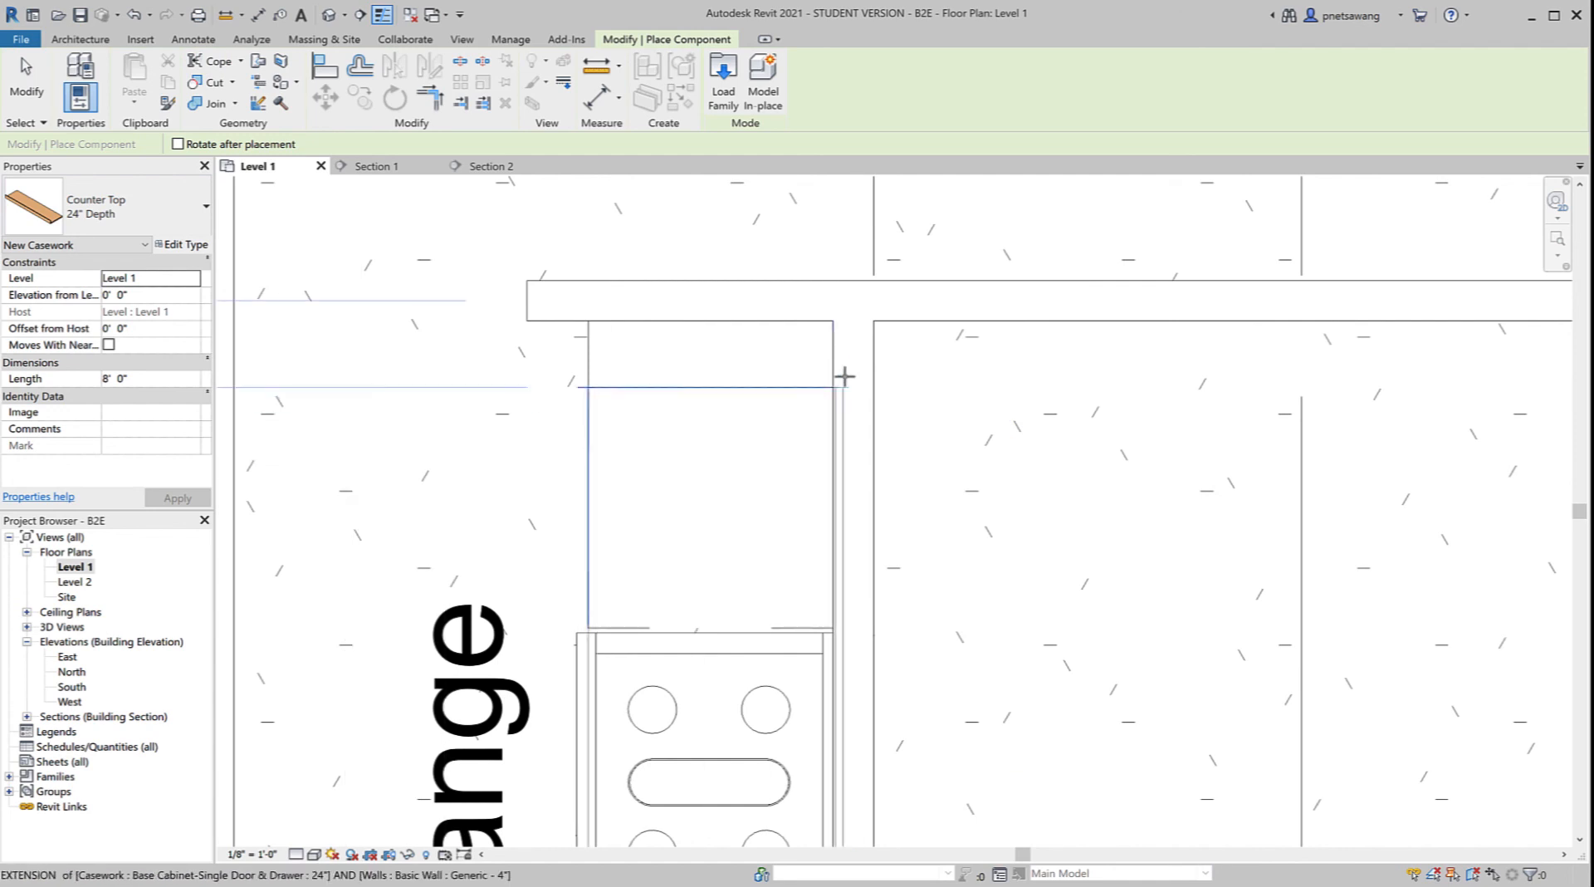
{"action": "left_click", "coordinate": [830, 325]}
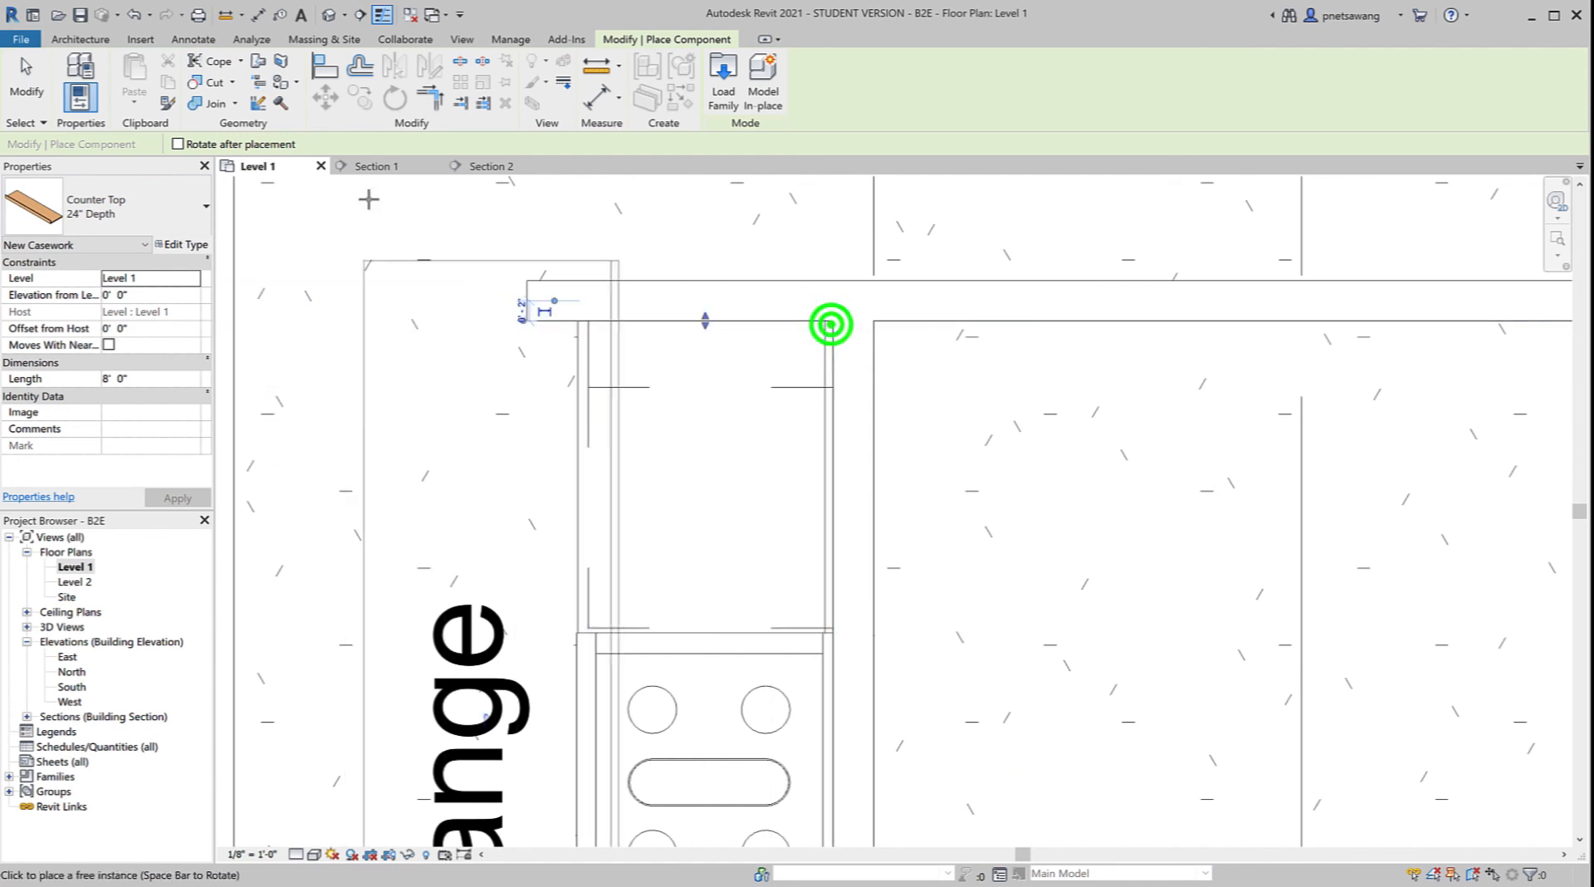
{"action": "left_click", "coordinate": [25, 91]}
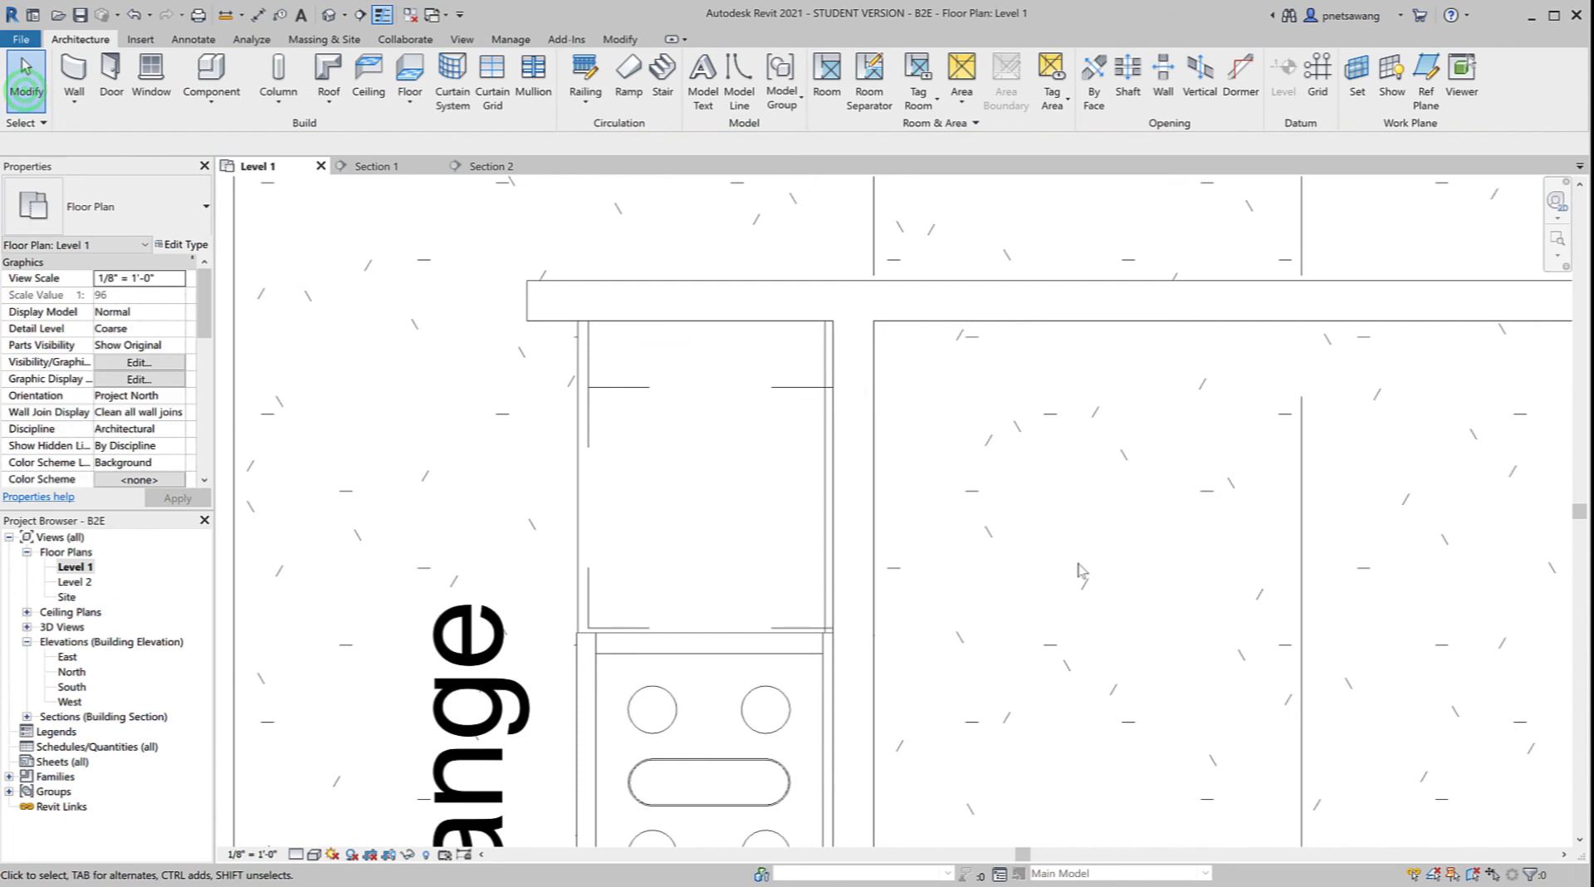
Step: Shorten the countertop's lower end so it stops at the upper edge of the range
{"action": "scroll", "coordinate": [1084, 571], "scroll_direction": "down", "scroll_amount": 5}
{"action": "scroll", "coordinate": [1079, 564], "scroll_direction": "down", "scroll_amount": 1}
{"action": "middle_click_drag", "start_coordinate": [1083, 542], "coordinate": [1035, 369]}
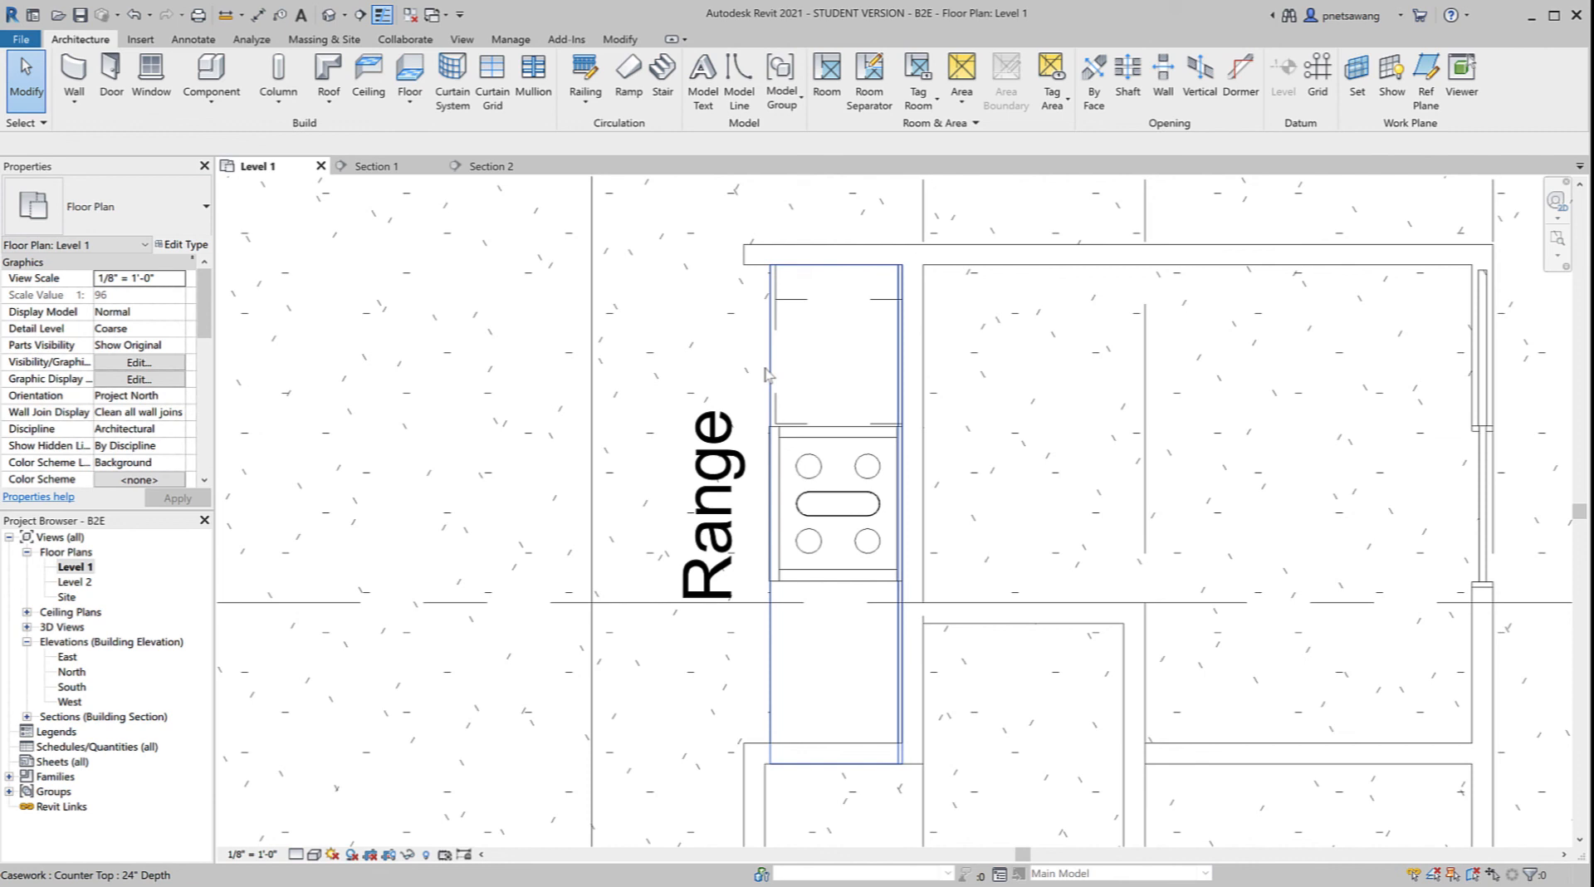
{"action": "left_click", "coordinate": [763, 372]}
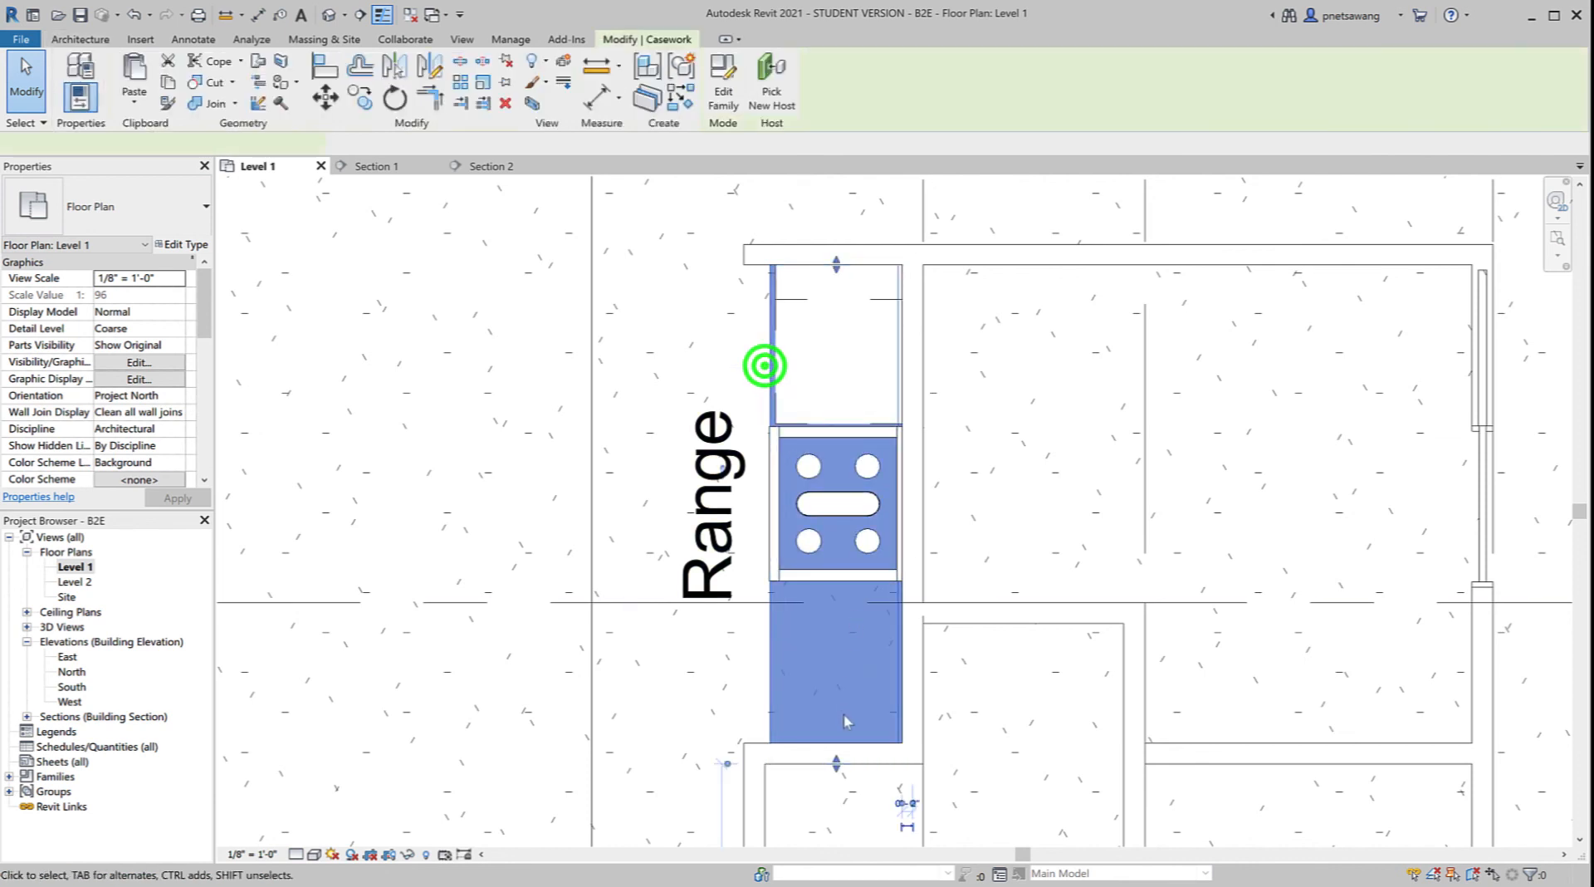
{"action": "left_click_drag", "start_coordinate": [839, 755], "coordinate": [834, 432]}
{"action": "left_click", "coordinate": [1049, 504]}
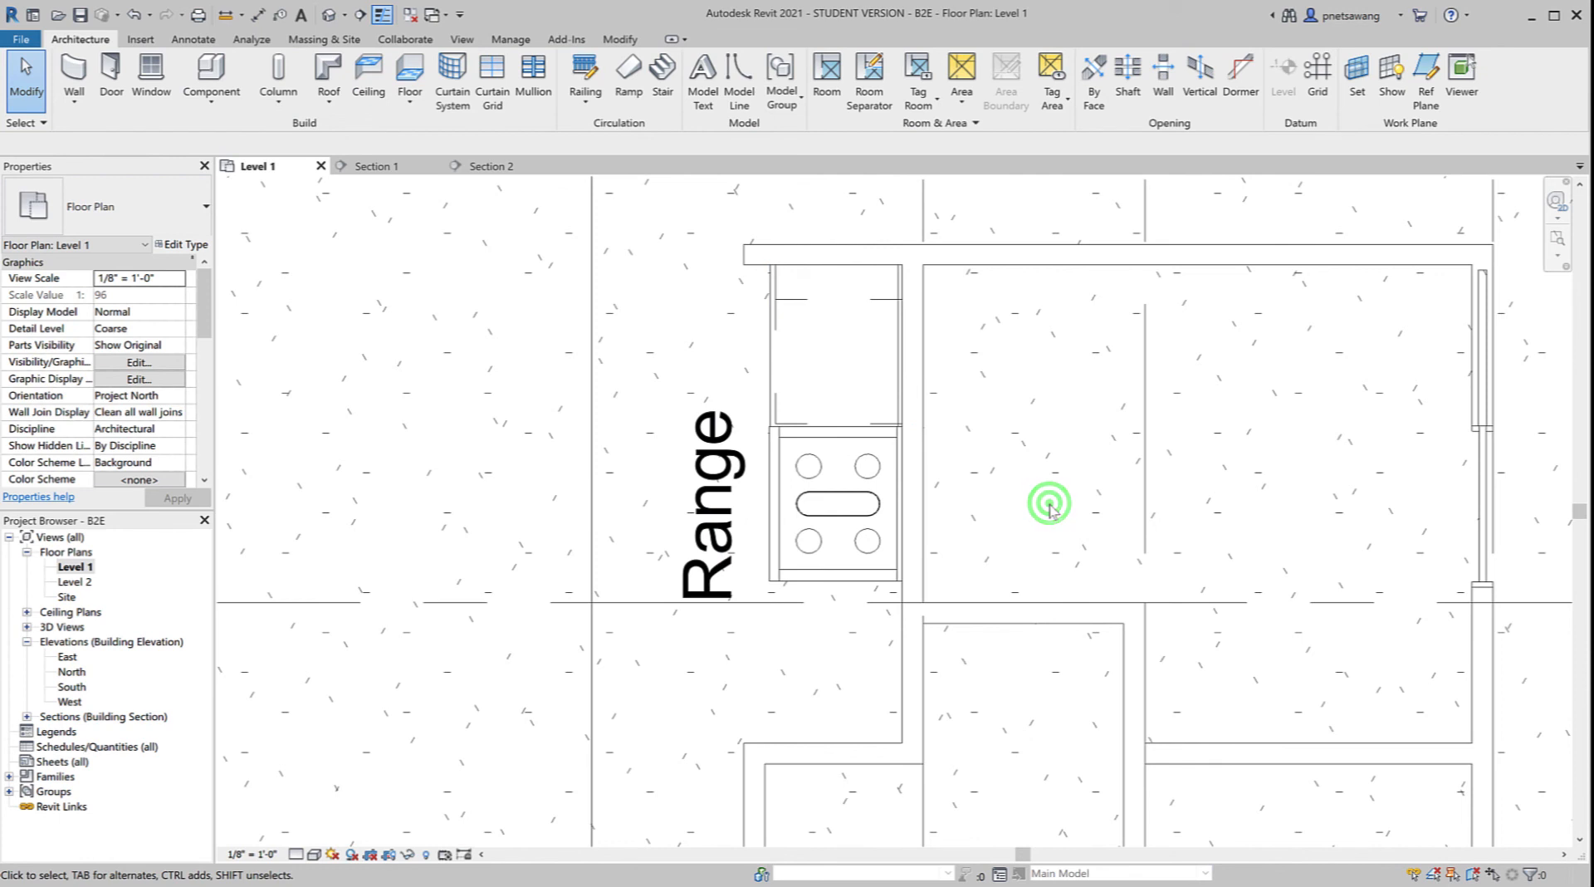
Step: Check the countertop over the cabinet and filler in Section 2, and return to the Level 1 plan
{"action": "left_click", "coordinate": [474, 167]}
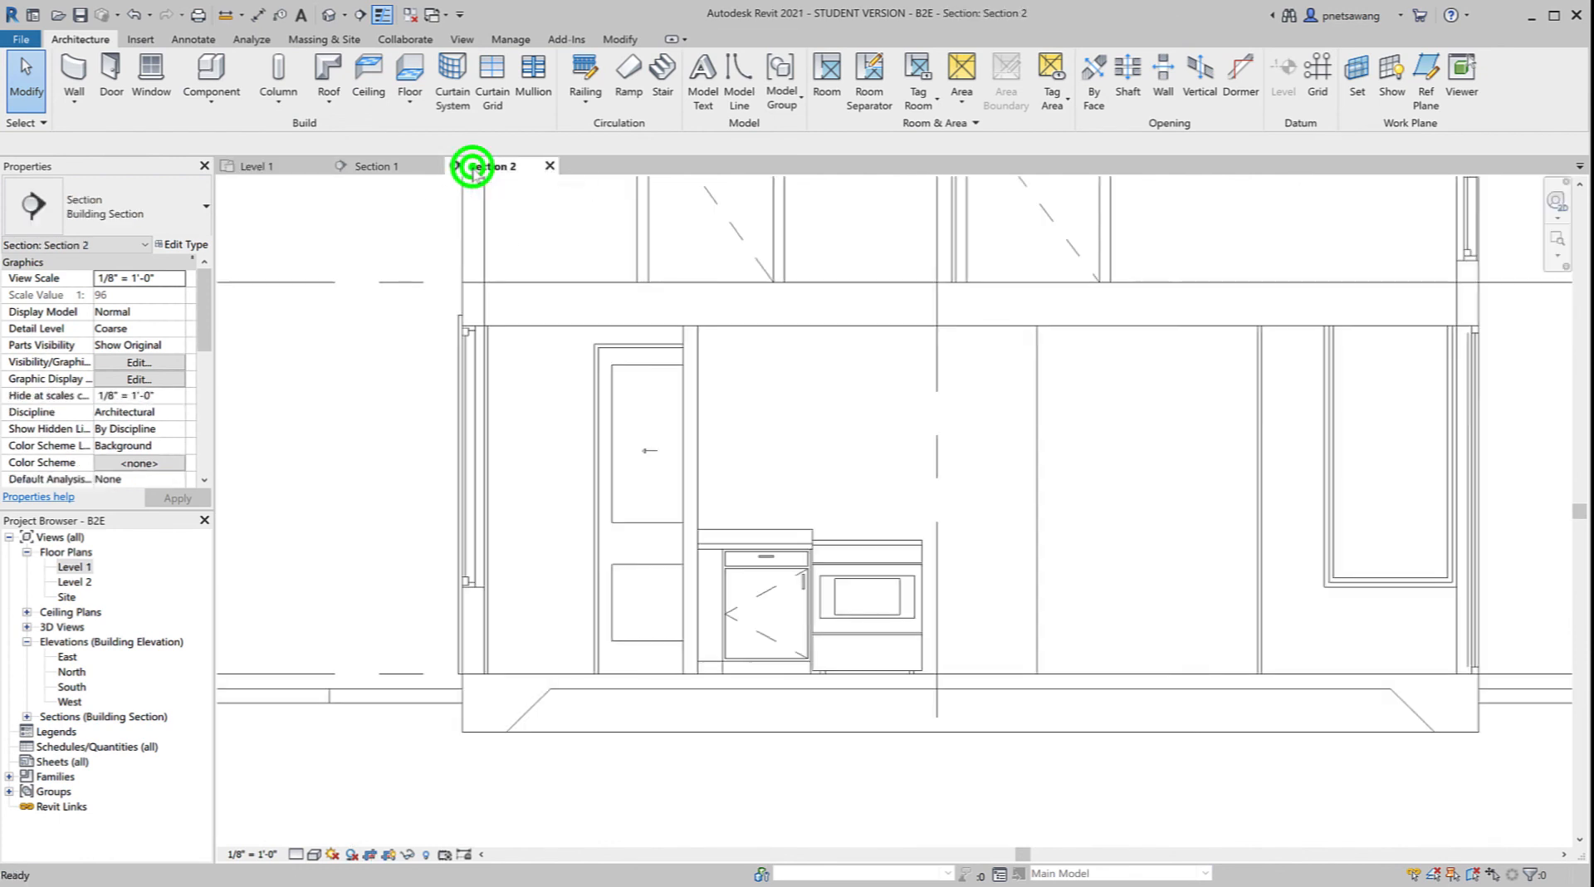
{"action": "left_click", "coordinate": [766, 537]}
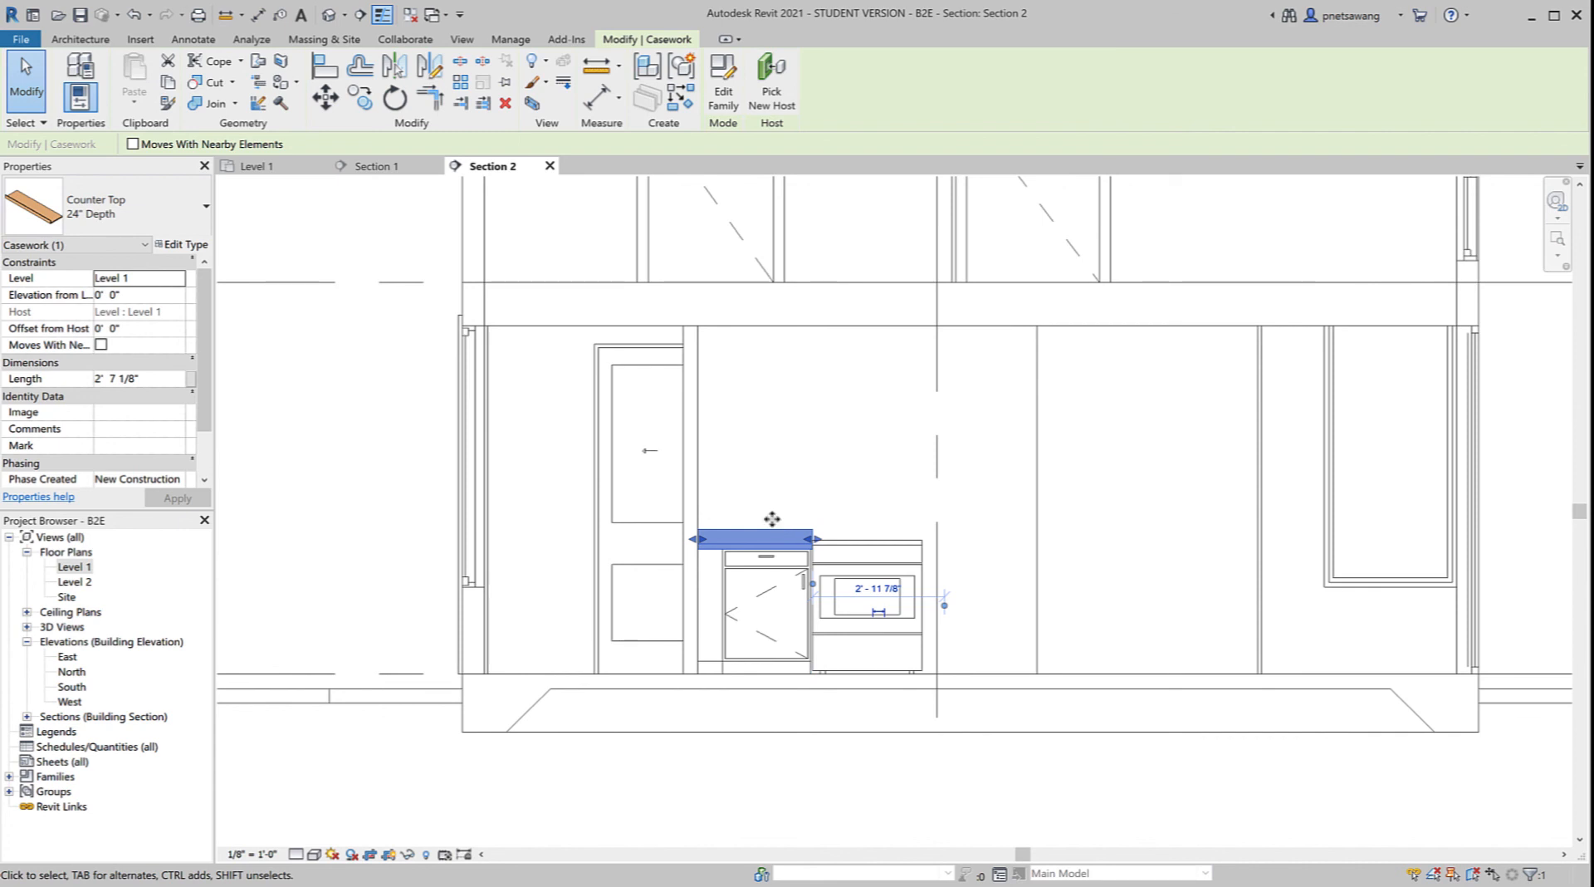
{"action": "left_click", "coordinate": [284, 167]}
{"action": "left_click", "coordinate": [604, 234]}
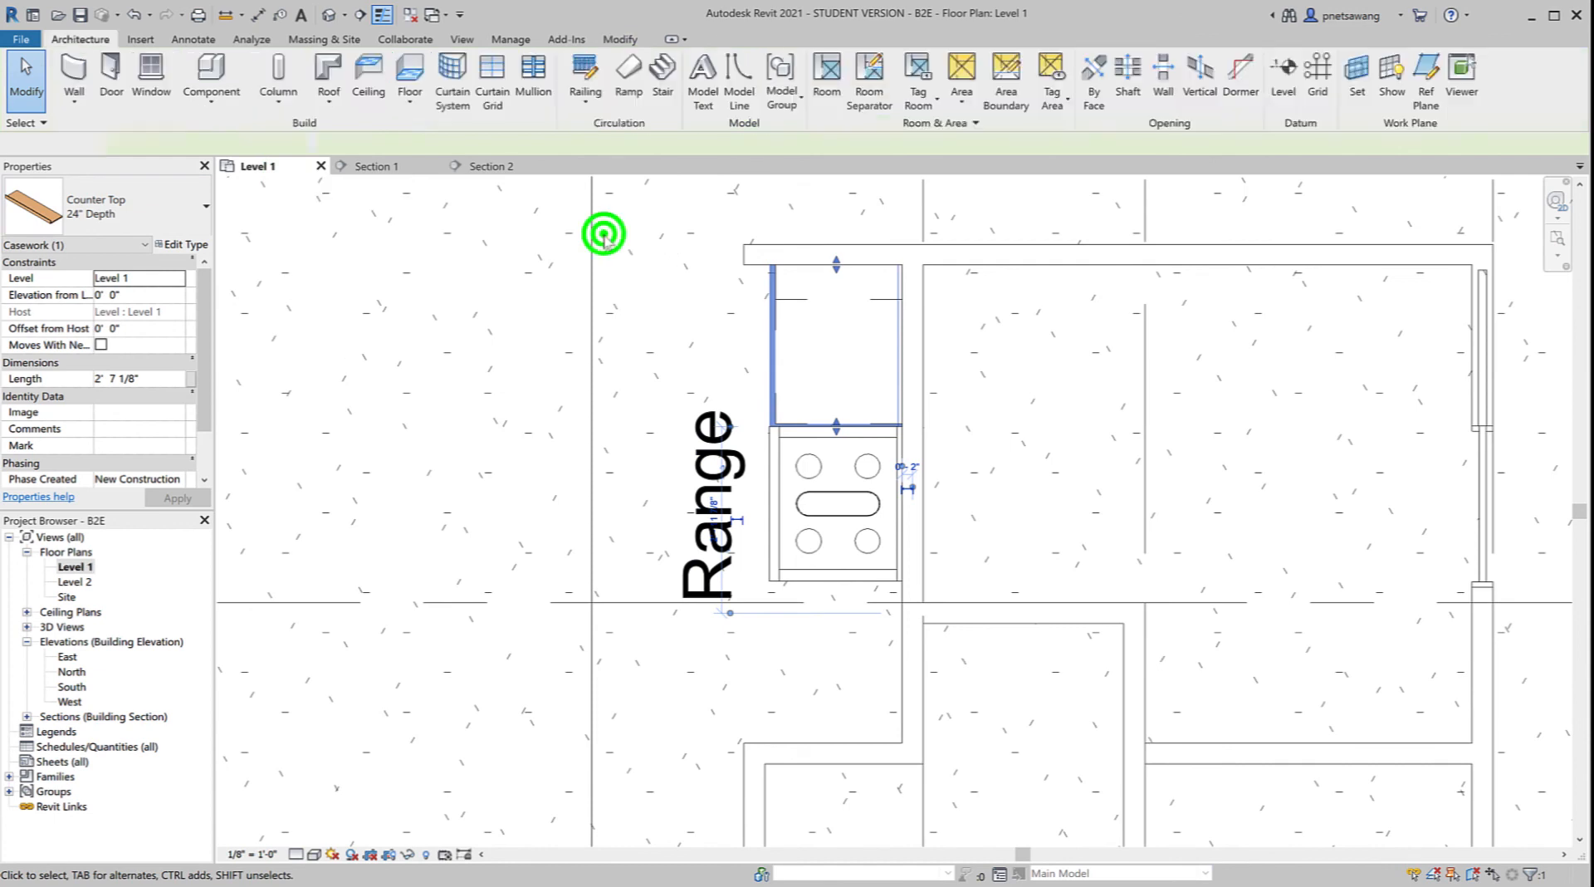
Step: Mirror a copy of the base cabinet, filler and countertop about the range's center axis to the range's other side
{"action": "left_click_drag", "start_coordinate": [639, 215], "coordinate": [933, 417]}
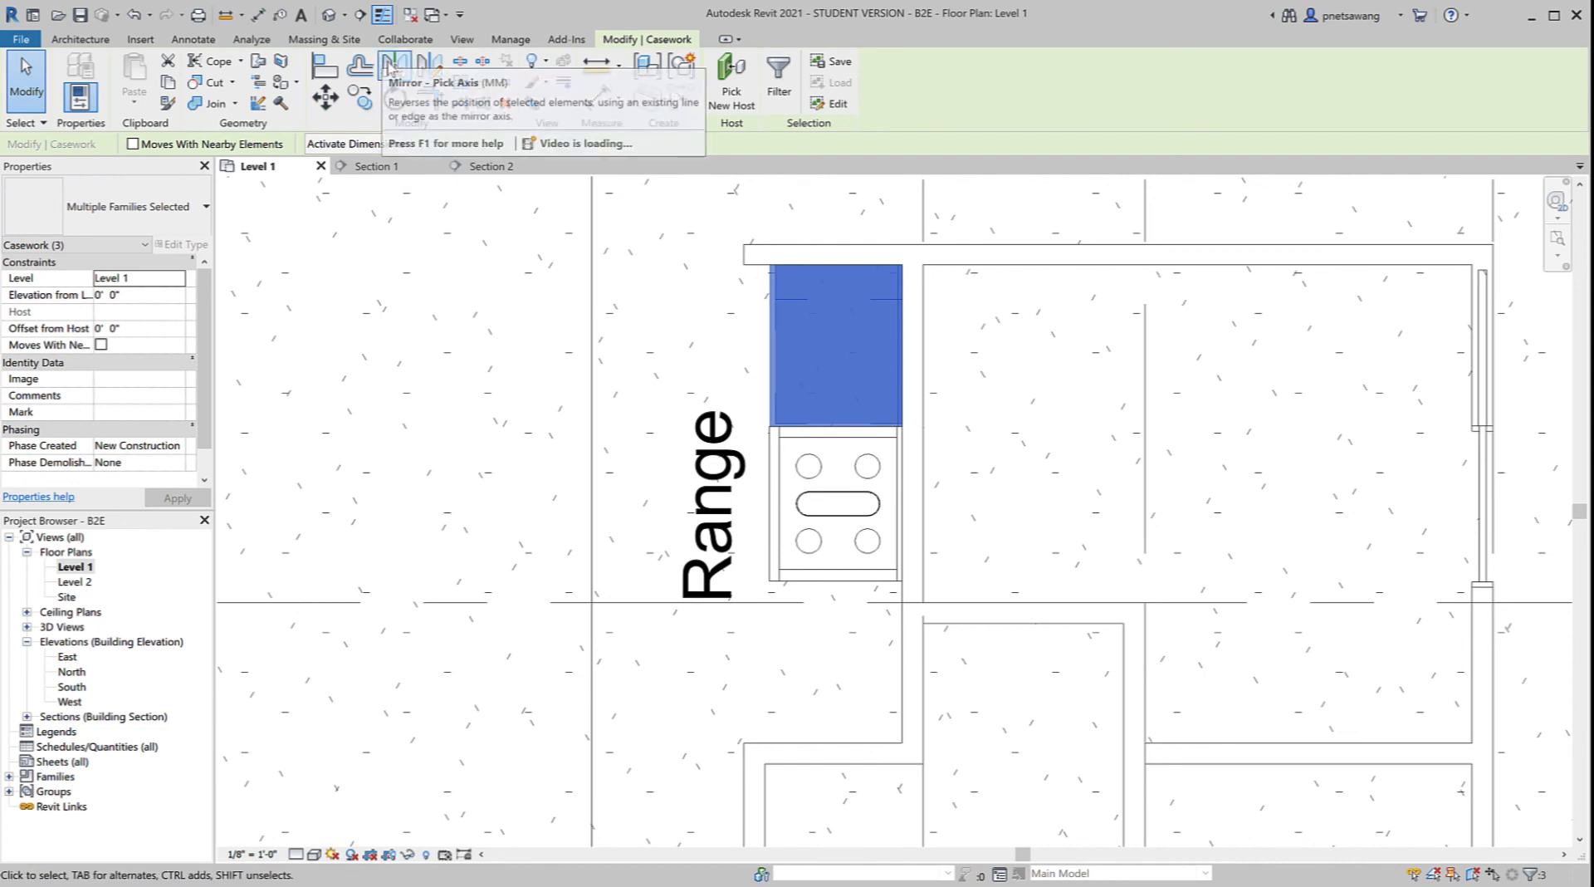
{"action": "left_click", "coordinate": [388, 65]}
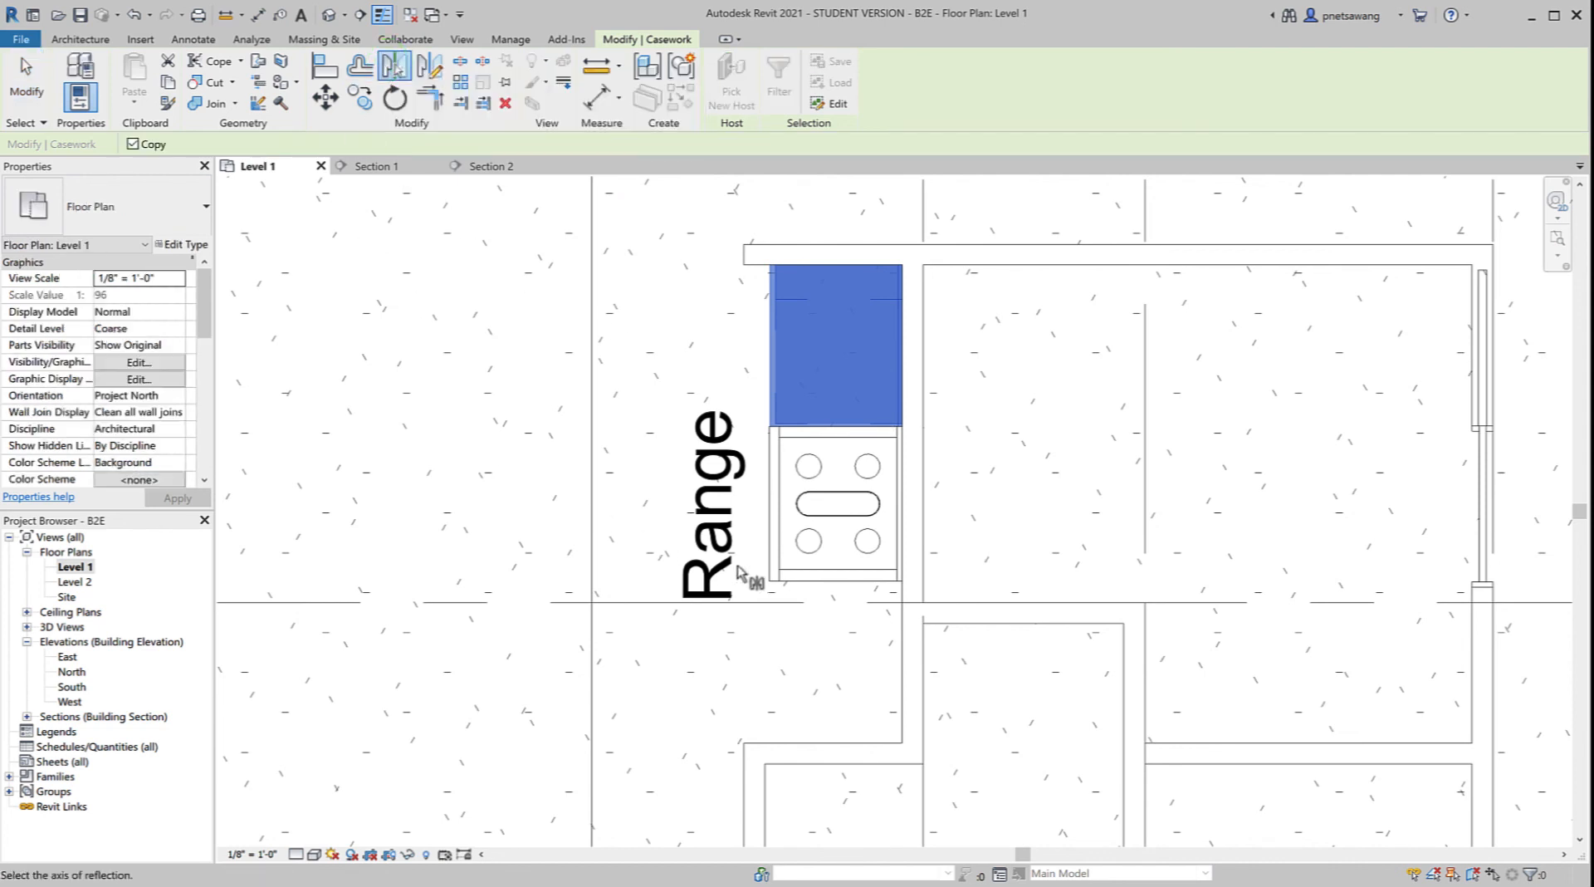
{"action": "left_click", "coordinate": [837, 508]}
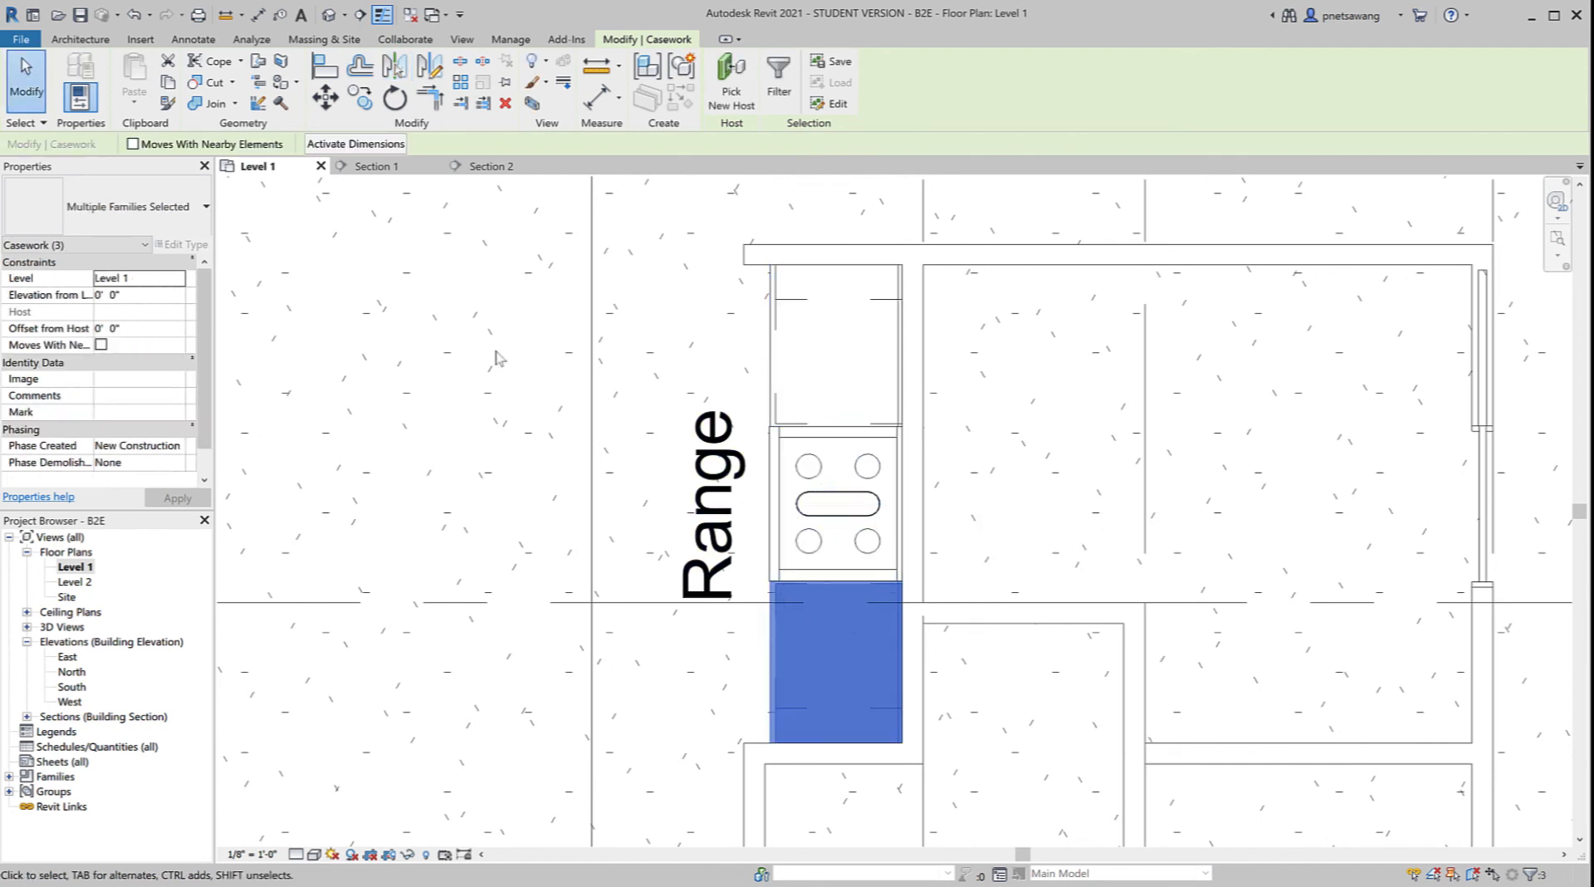
{"action": "left_click", "coordinate": [24, 83]}
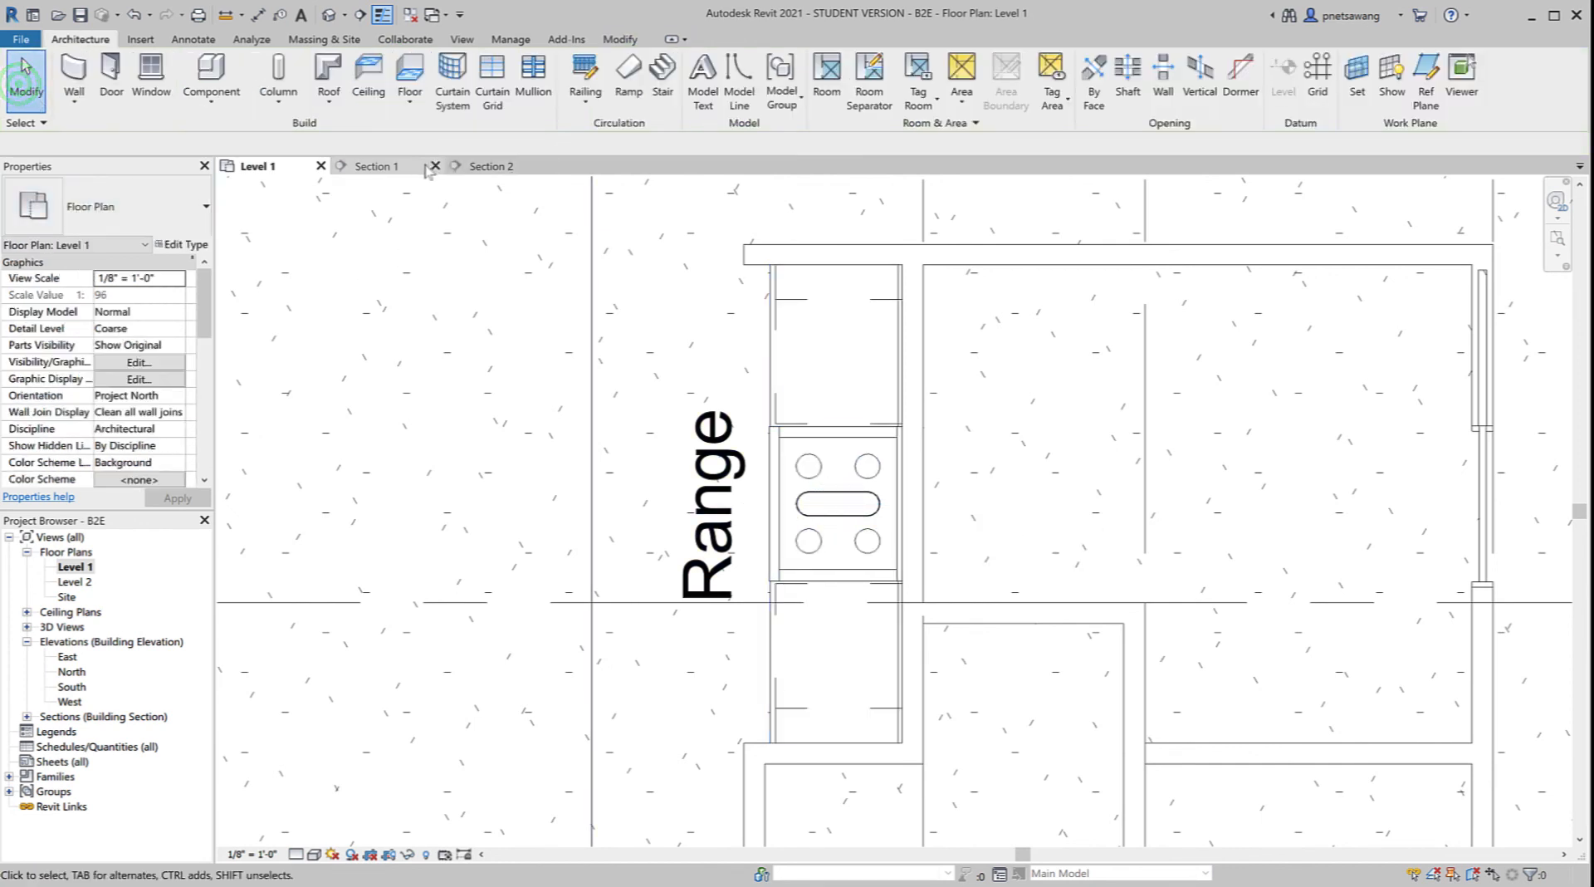
Step: Turn off Thin Lines from Section 2, and close every open view except the Level 1 plan
{"action": "left_click", "coordinate": [488, 166]}
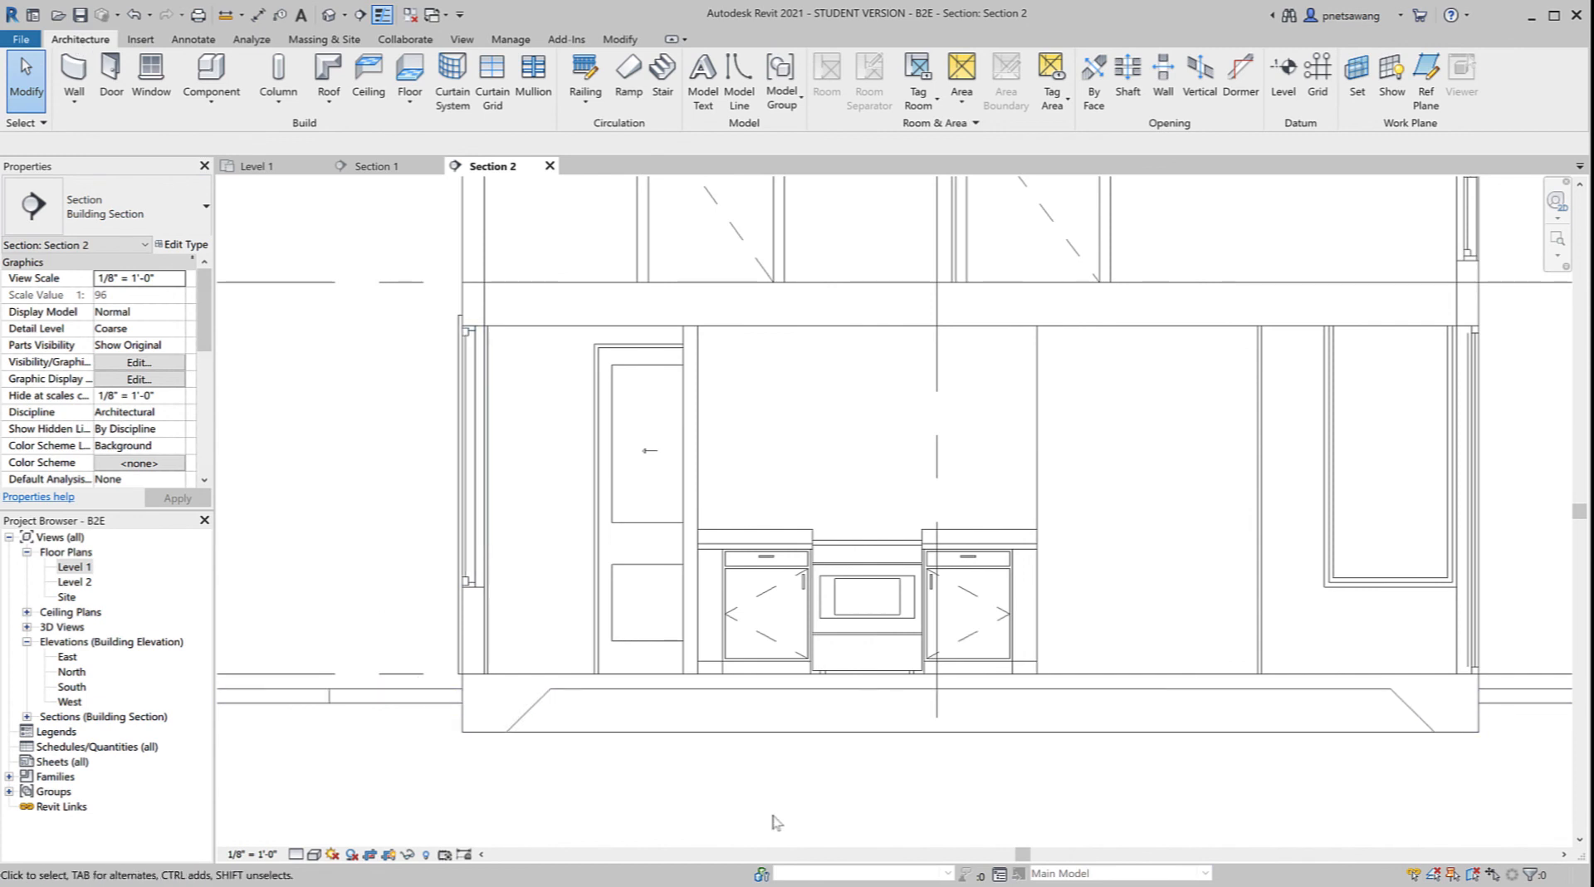
{"action": "left_click", "coordinate": [382, 15]}
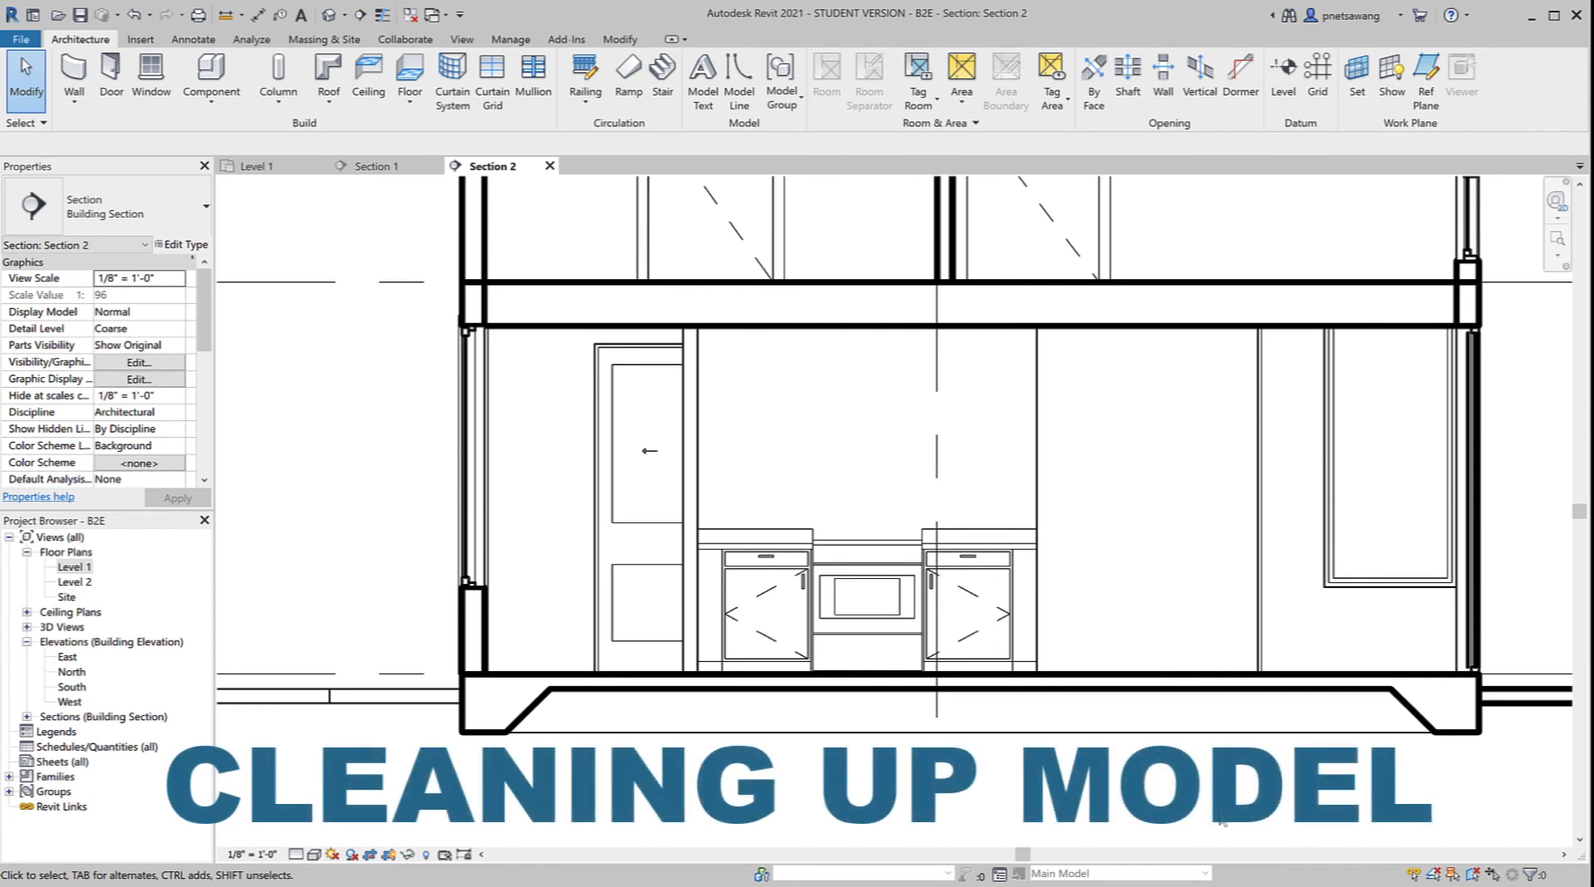
{"action": "left_click", "coordinate": [272, 166]}
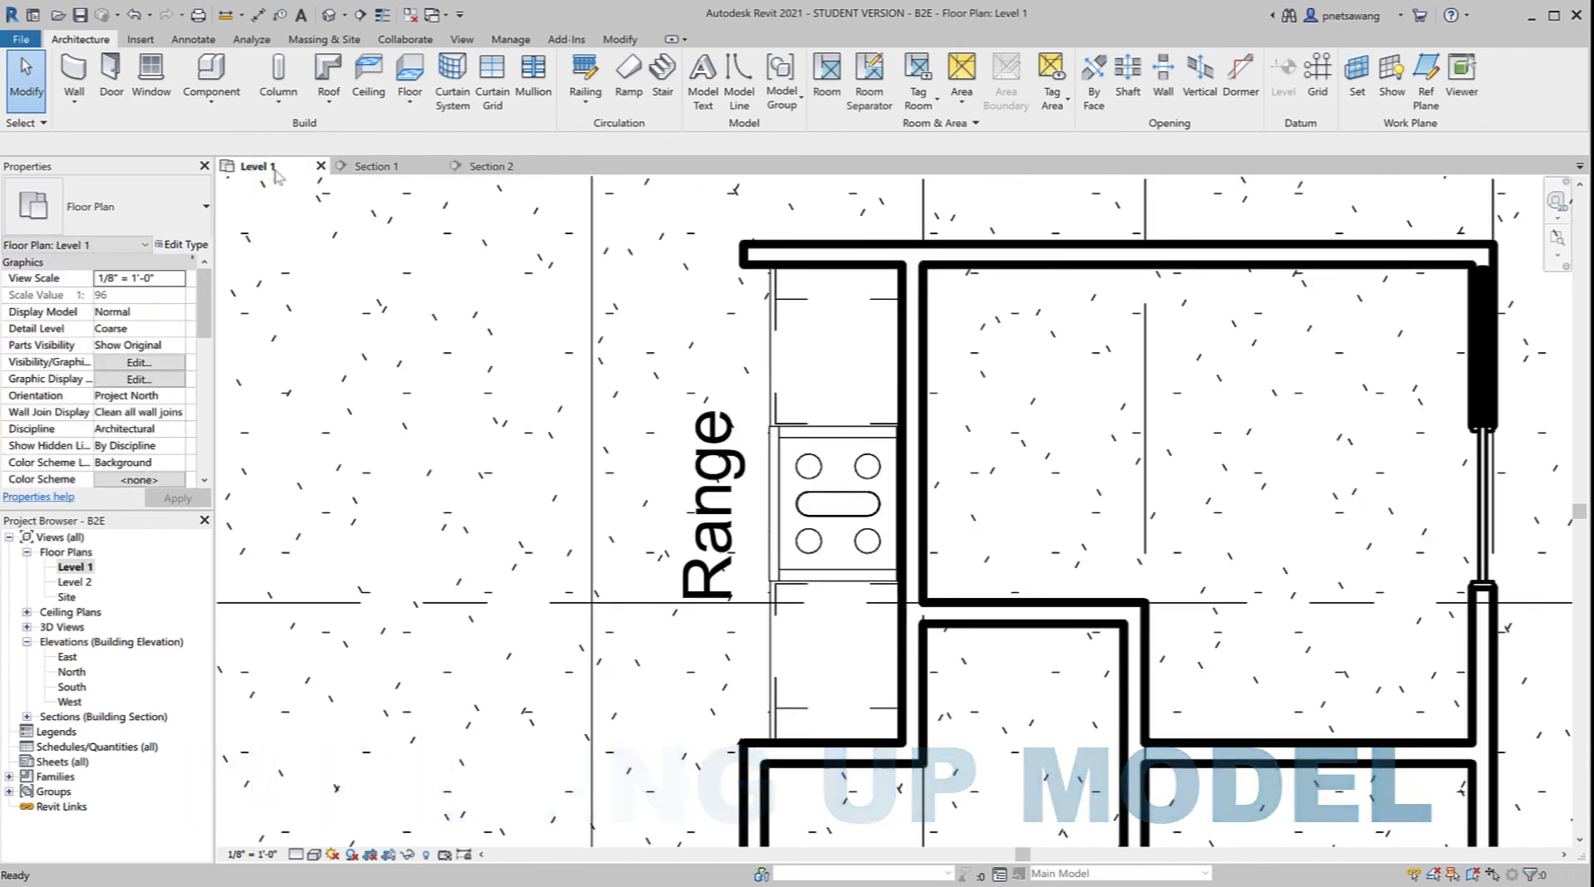
{"action": "key", "text": "z"}
{"action": "key", "text": "e"}
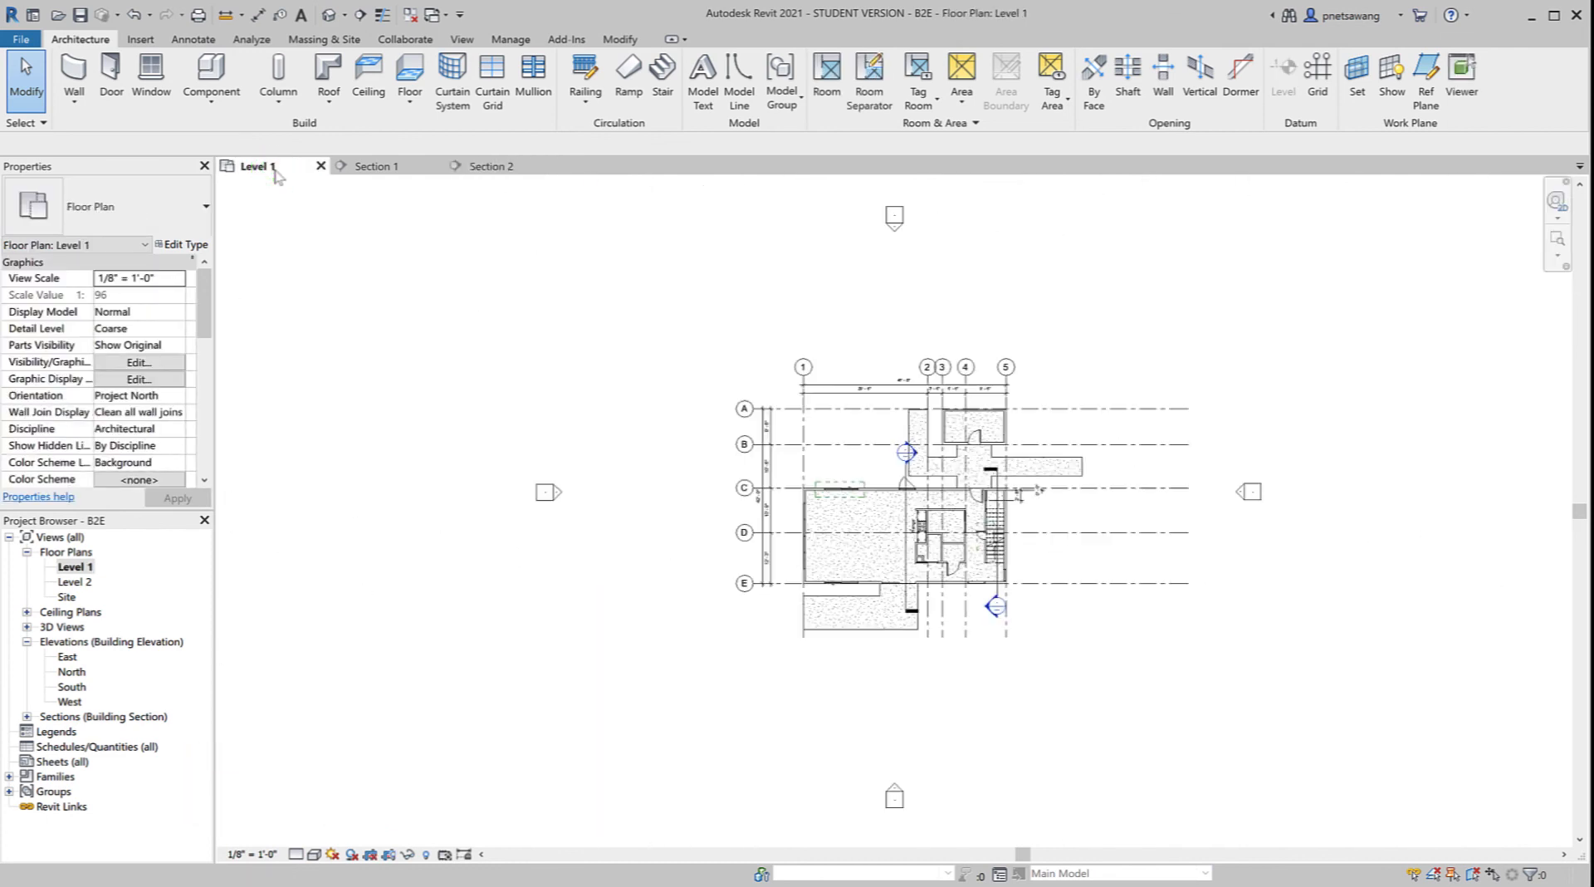
{"action": "left_click", "coordinate": [411, 16]}
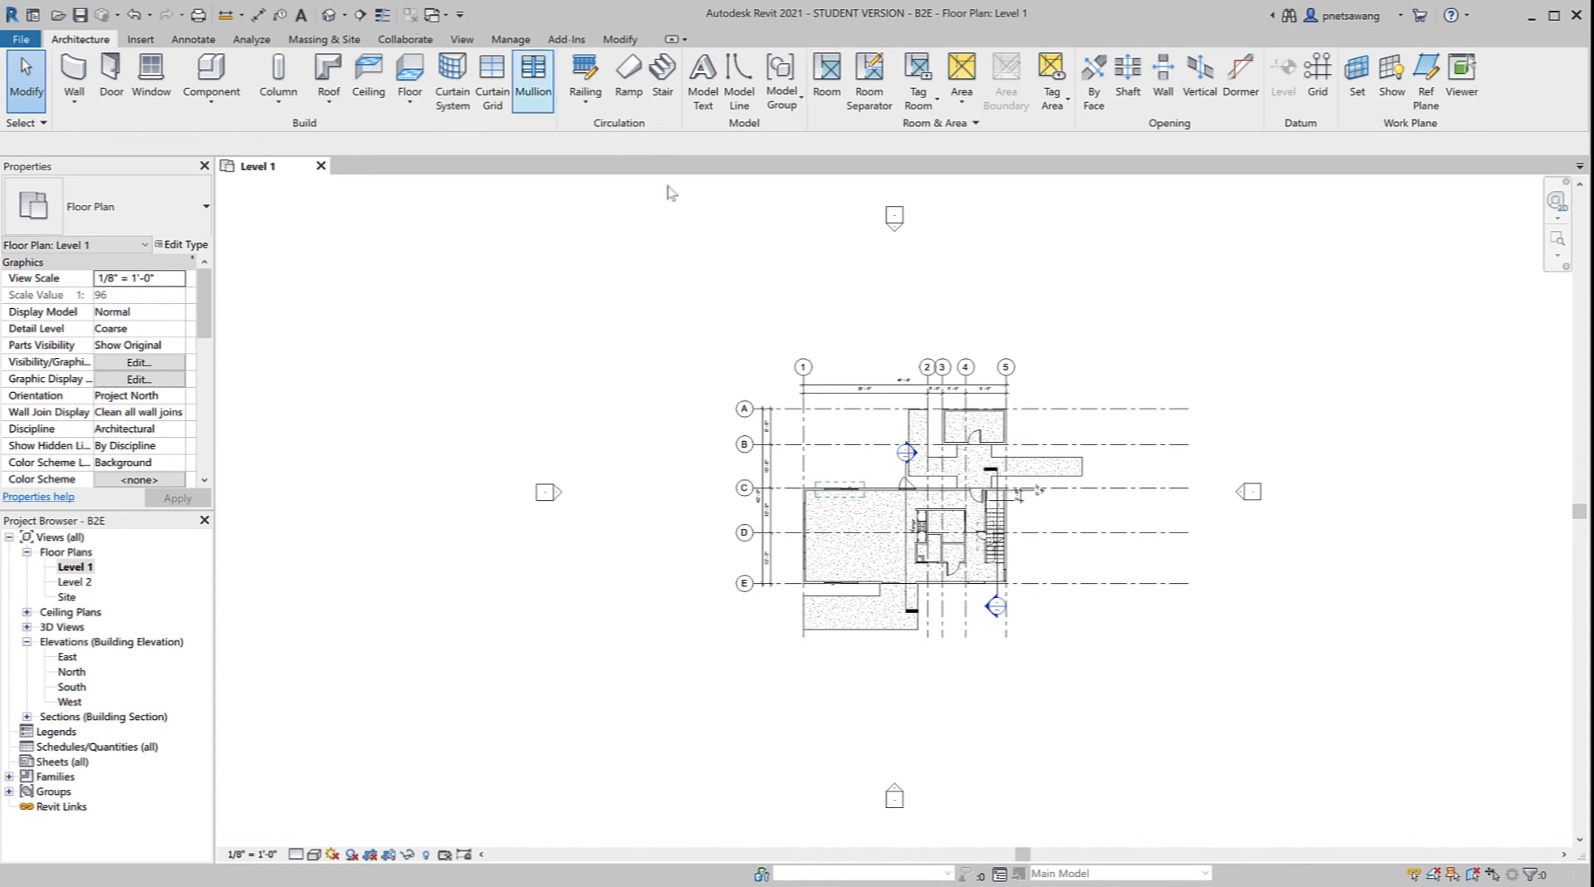
Step: Delete all building sections visible in the Level 1 plan by selecting every instance of the section type
{"action": "left_click", "coordinate": [904, 524]}
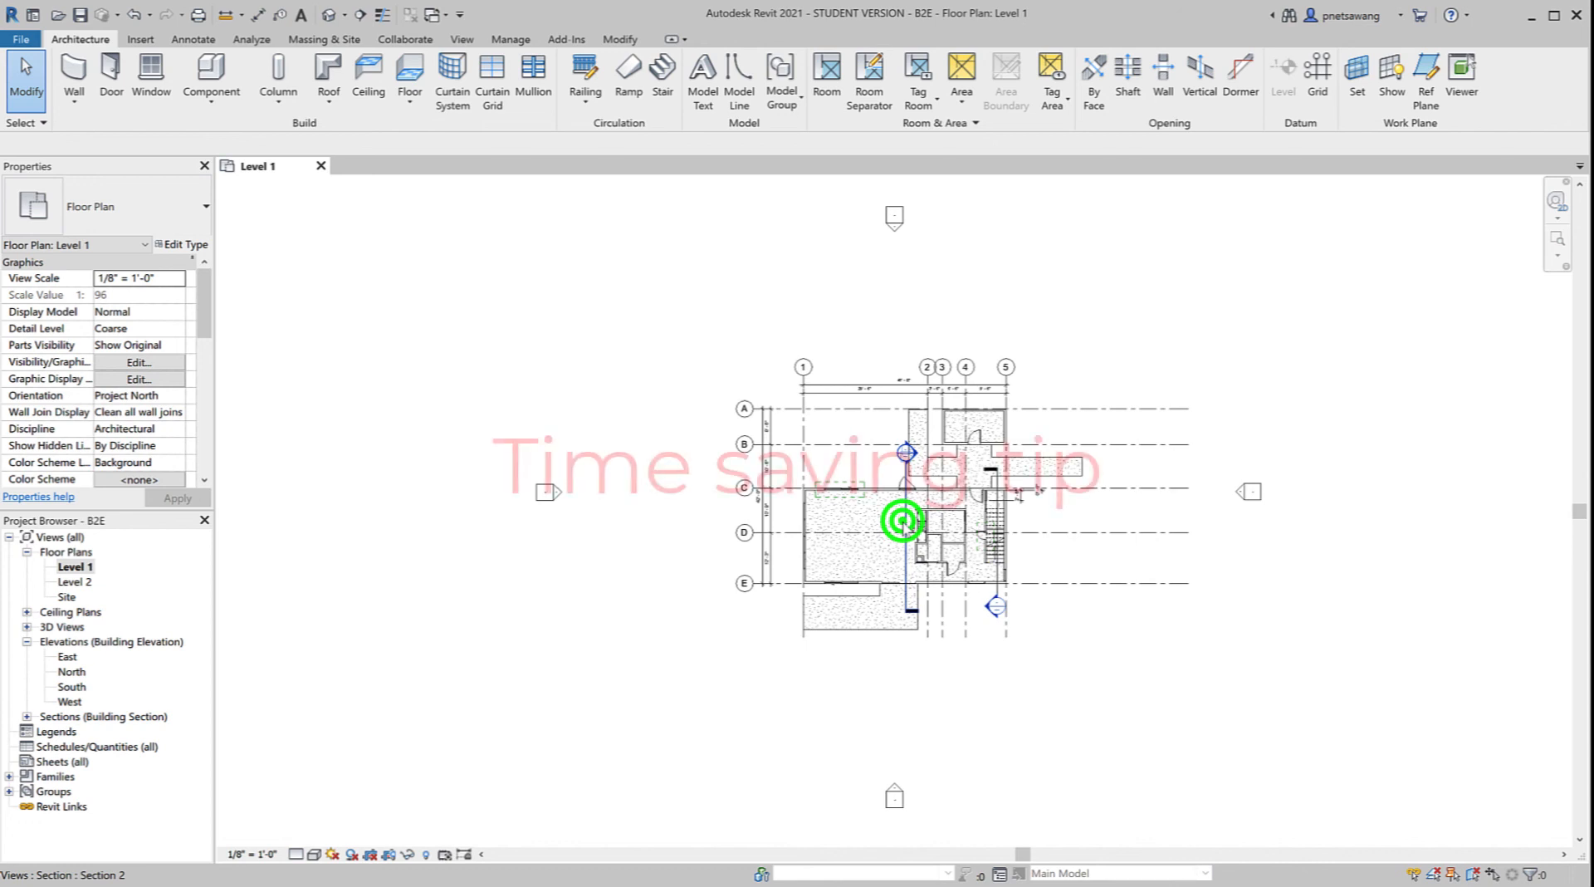
{"action": "right_click", "coordinate": [904, 524]}
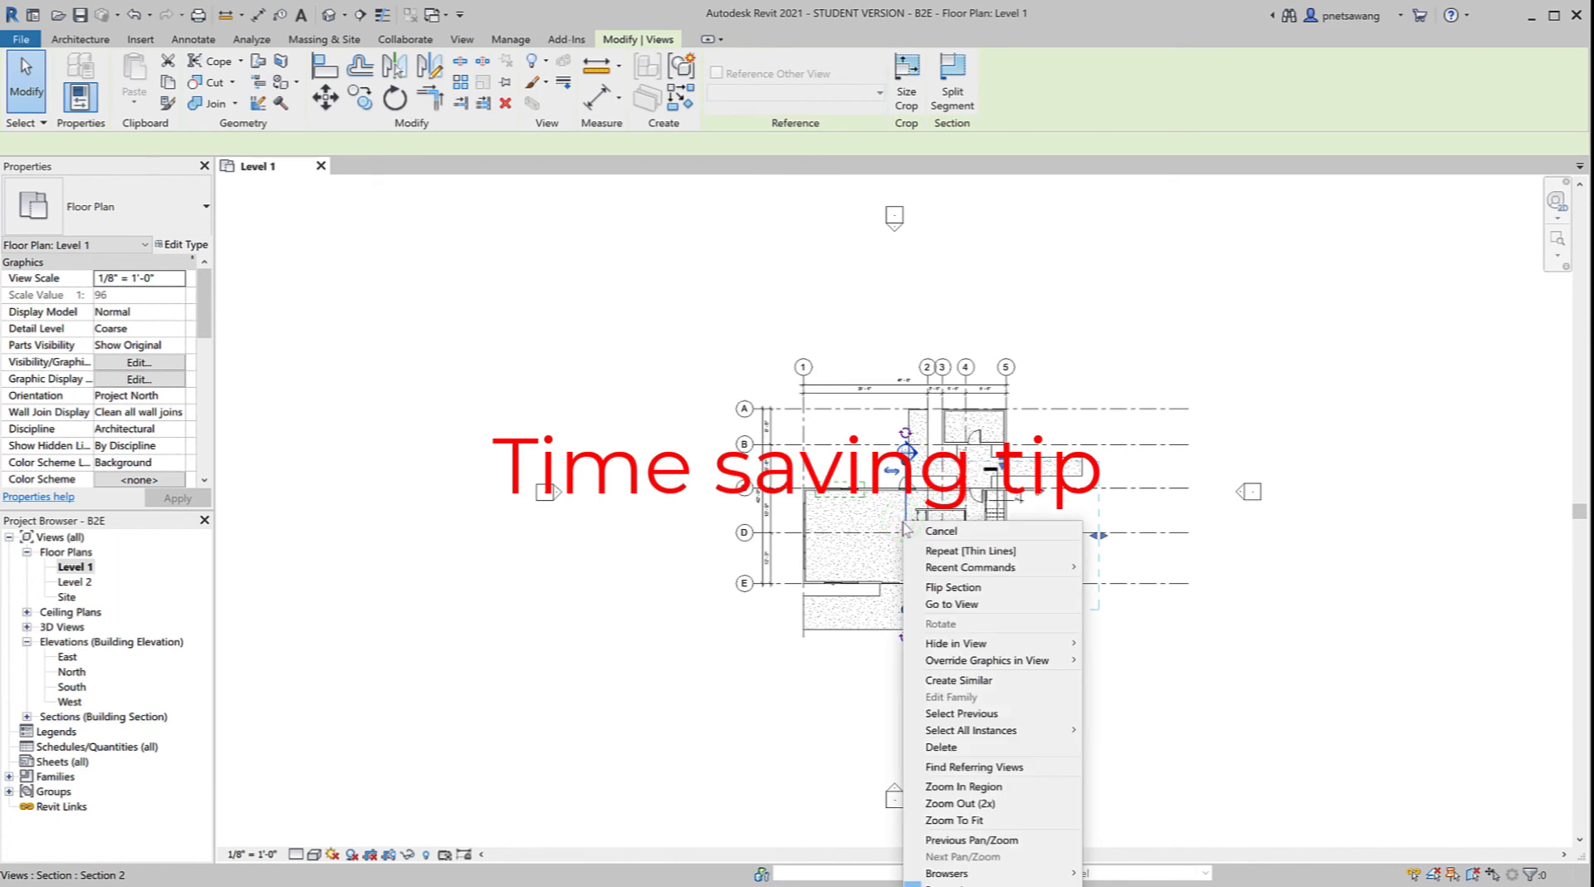
{"action": "mouse_move", "coordinate": [933, 734]}
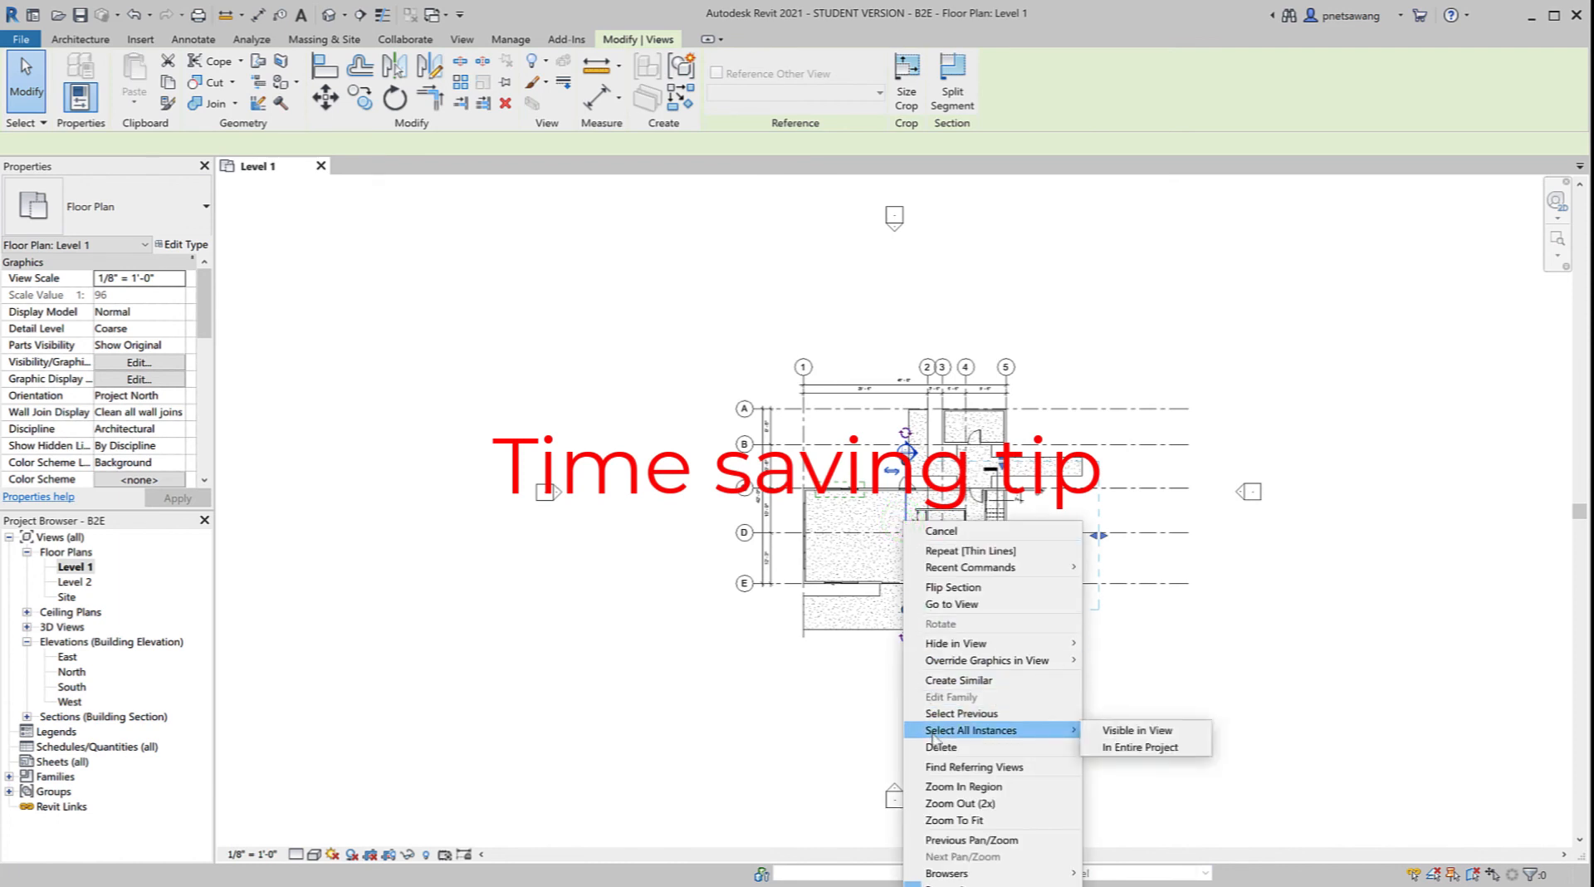
{"action": "left_click", "coordinate": [1141, 731]}
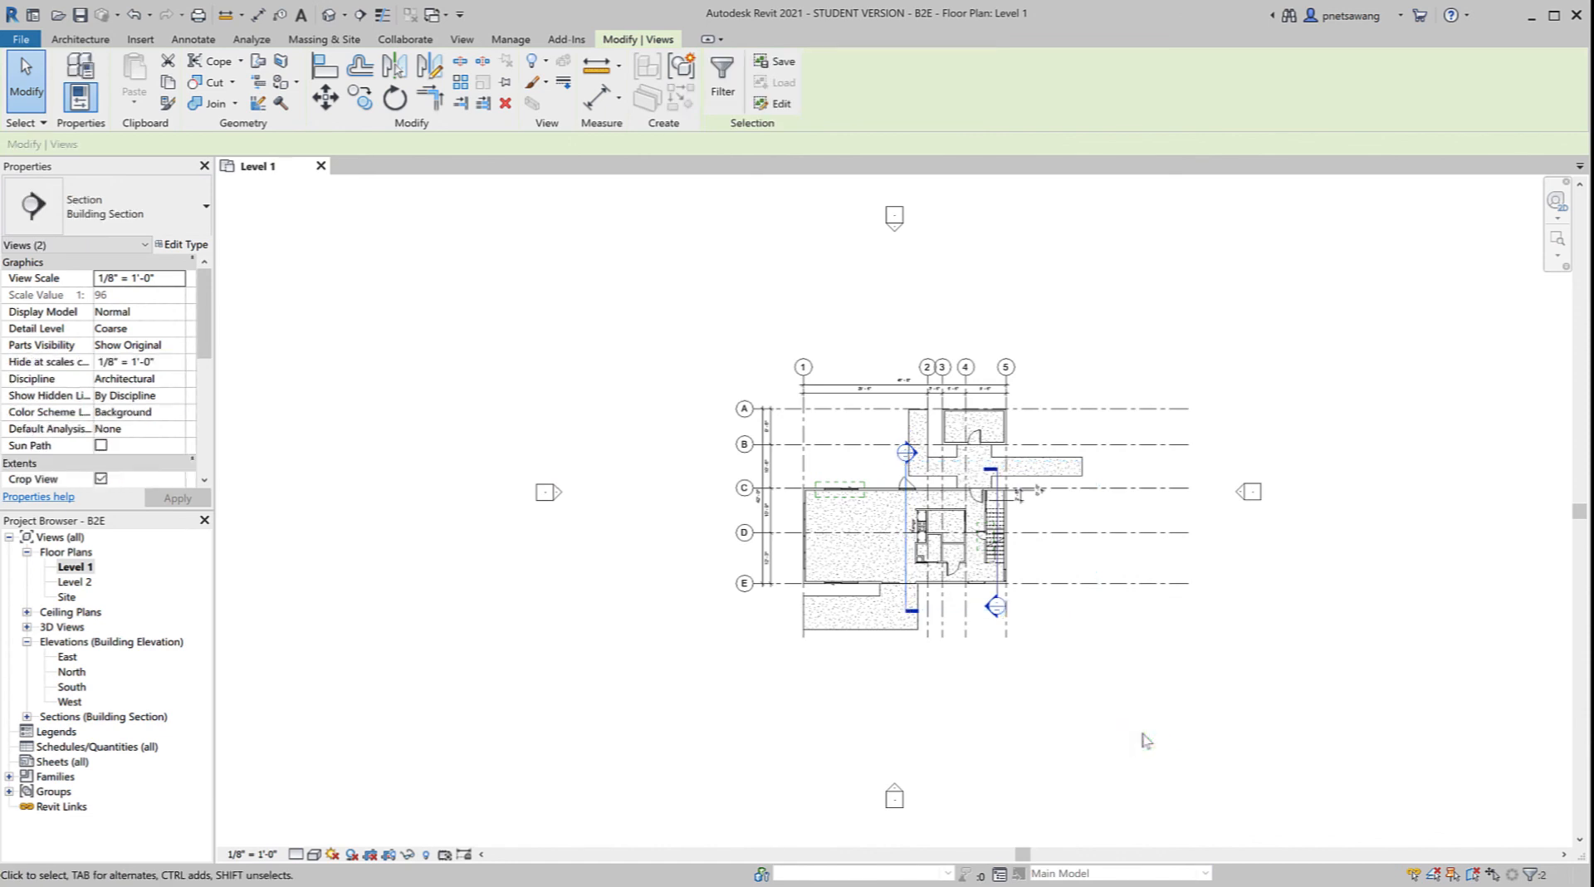
{"action": "key", "text": "Delete"}
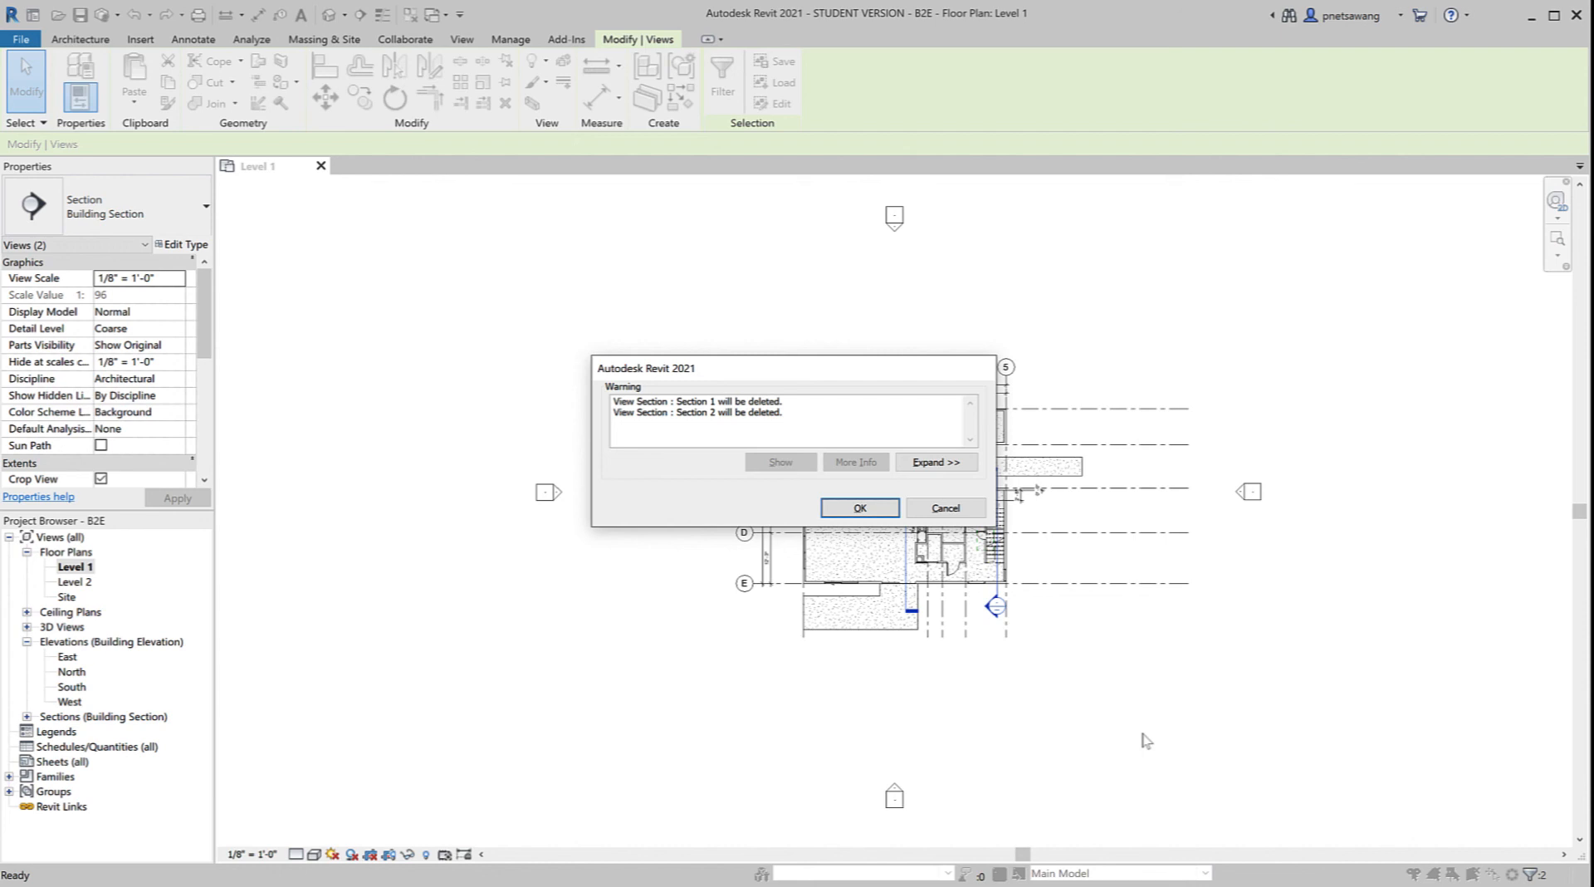
{"action": "left_click", "coordinate": [855, 507]}
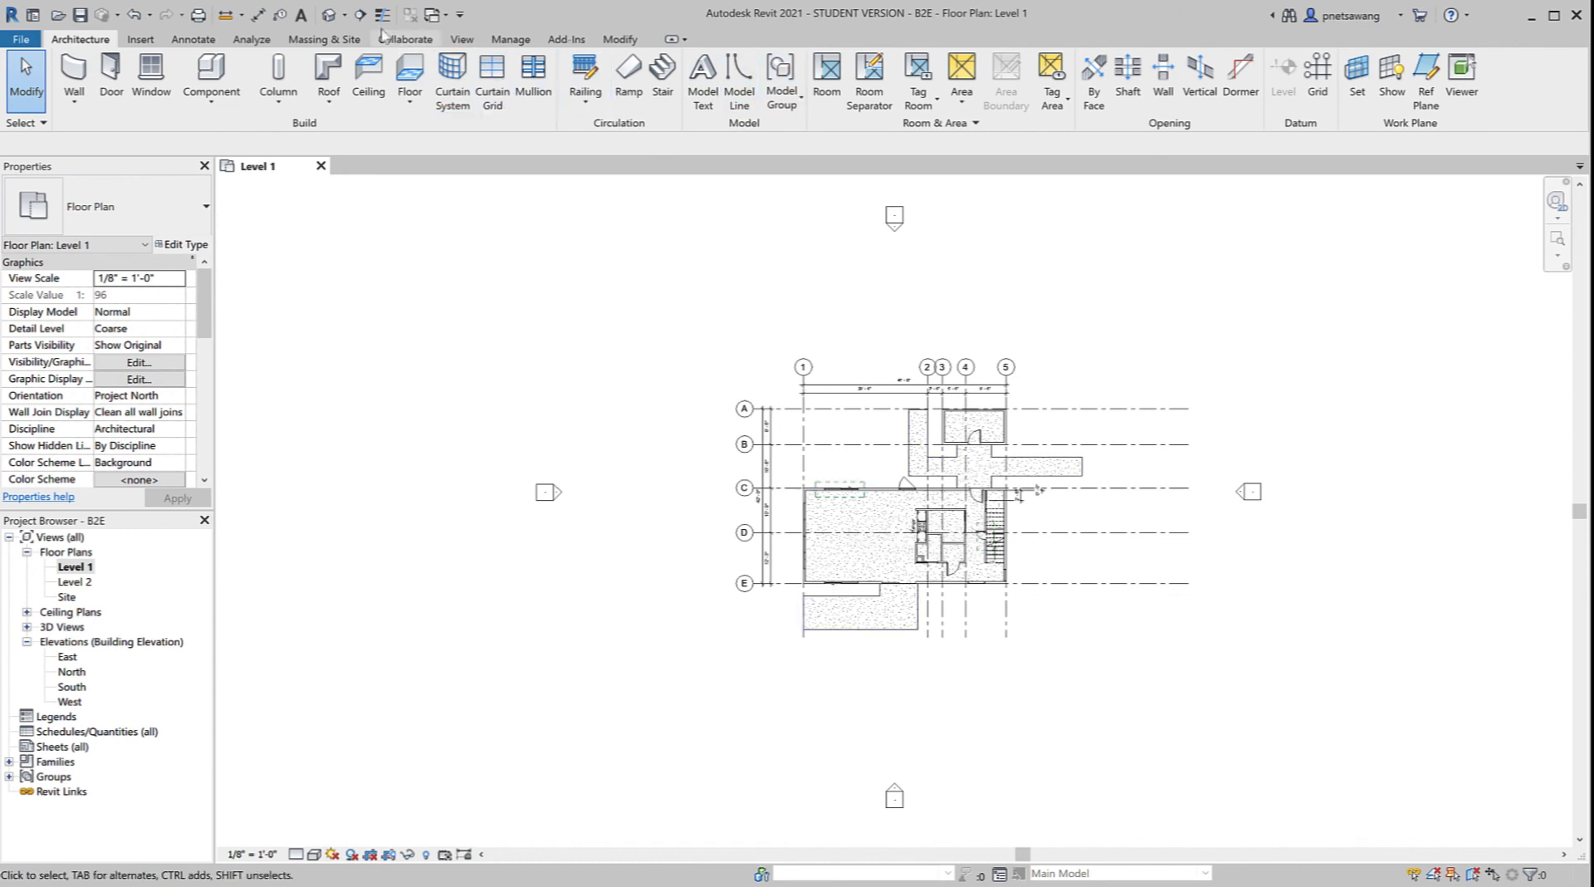
Step: Draw a vertical building section through the stair just inside grid 5, spanning both buildings and looking toward grid 1, and open its view
{"action": "left_click", "coordinate": [359, 15]}
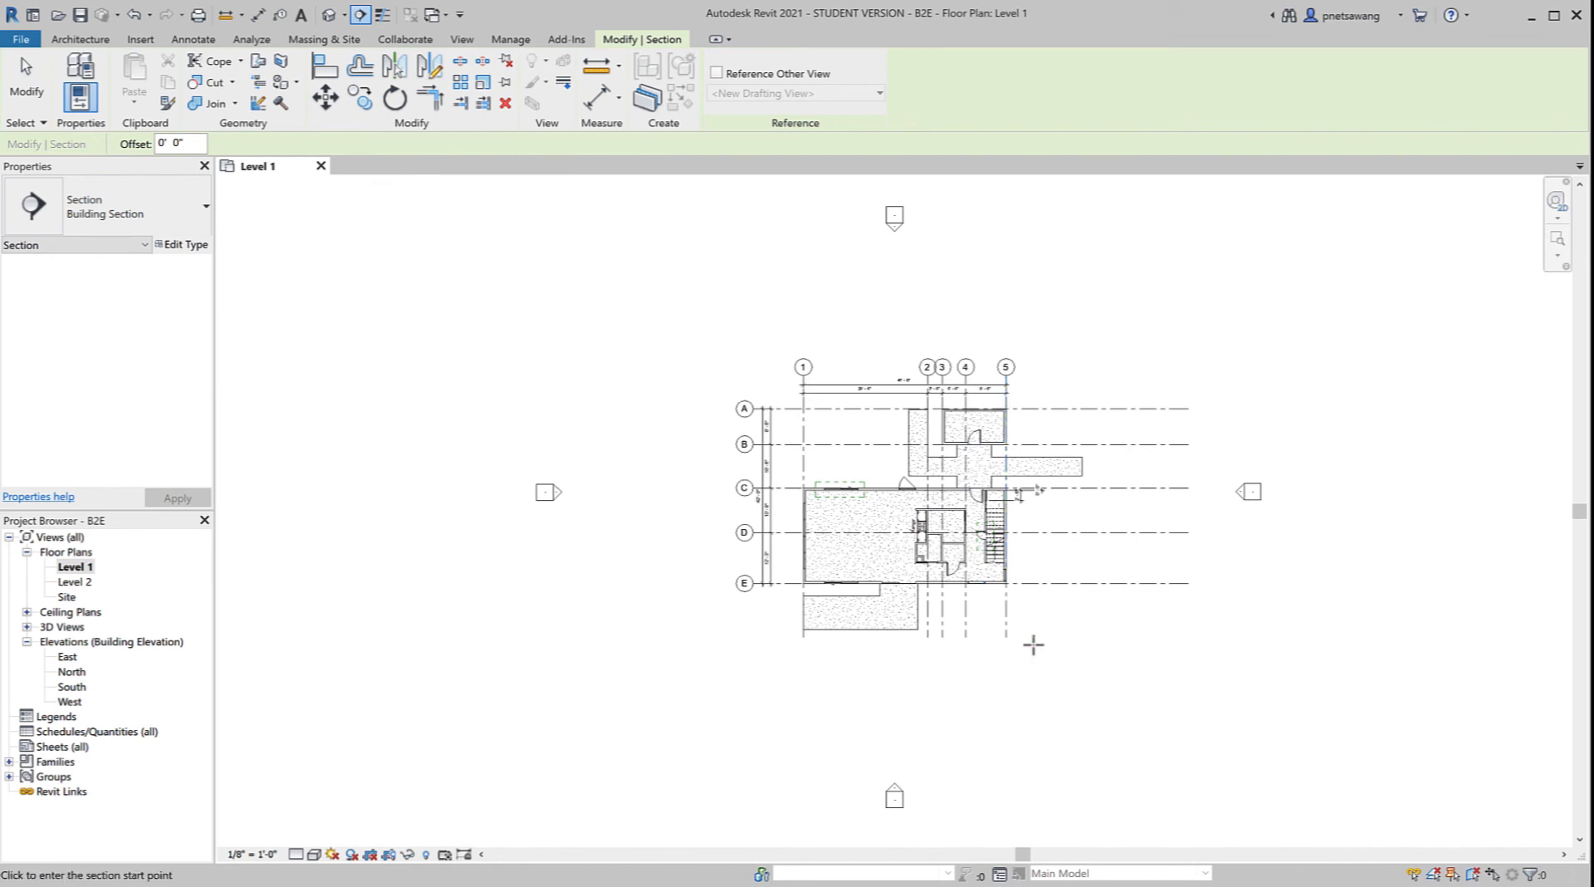
{"action": "scroll", "coordinate": [1059, 494], "scroll_direction": "up", "scroll_amount": 4}
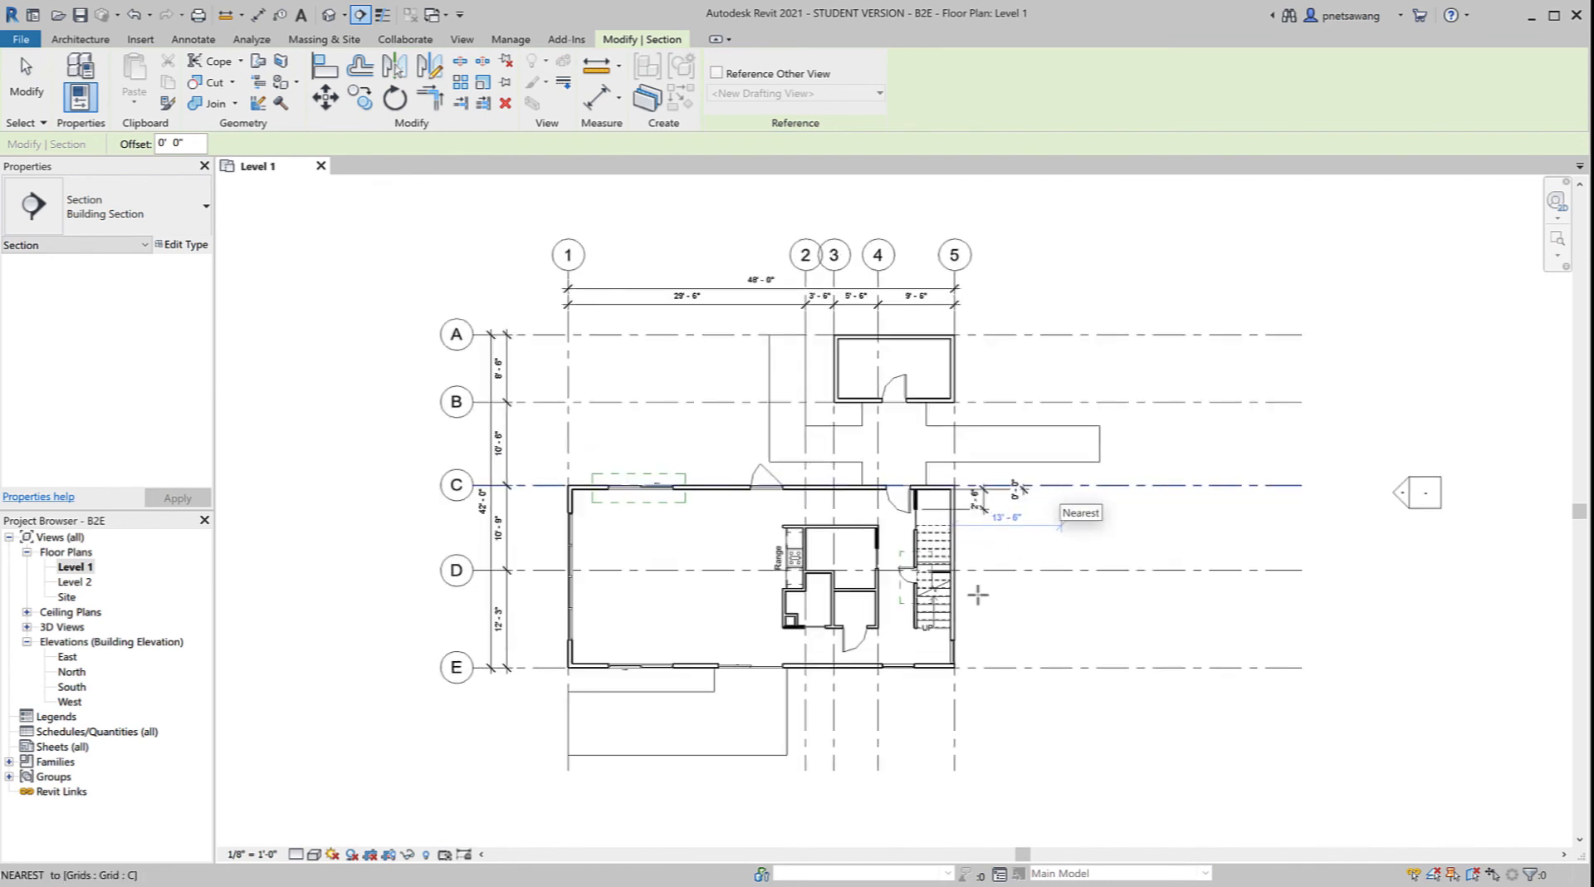
{"action": "left_click", "coordinate": [937, 722]}
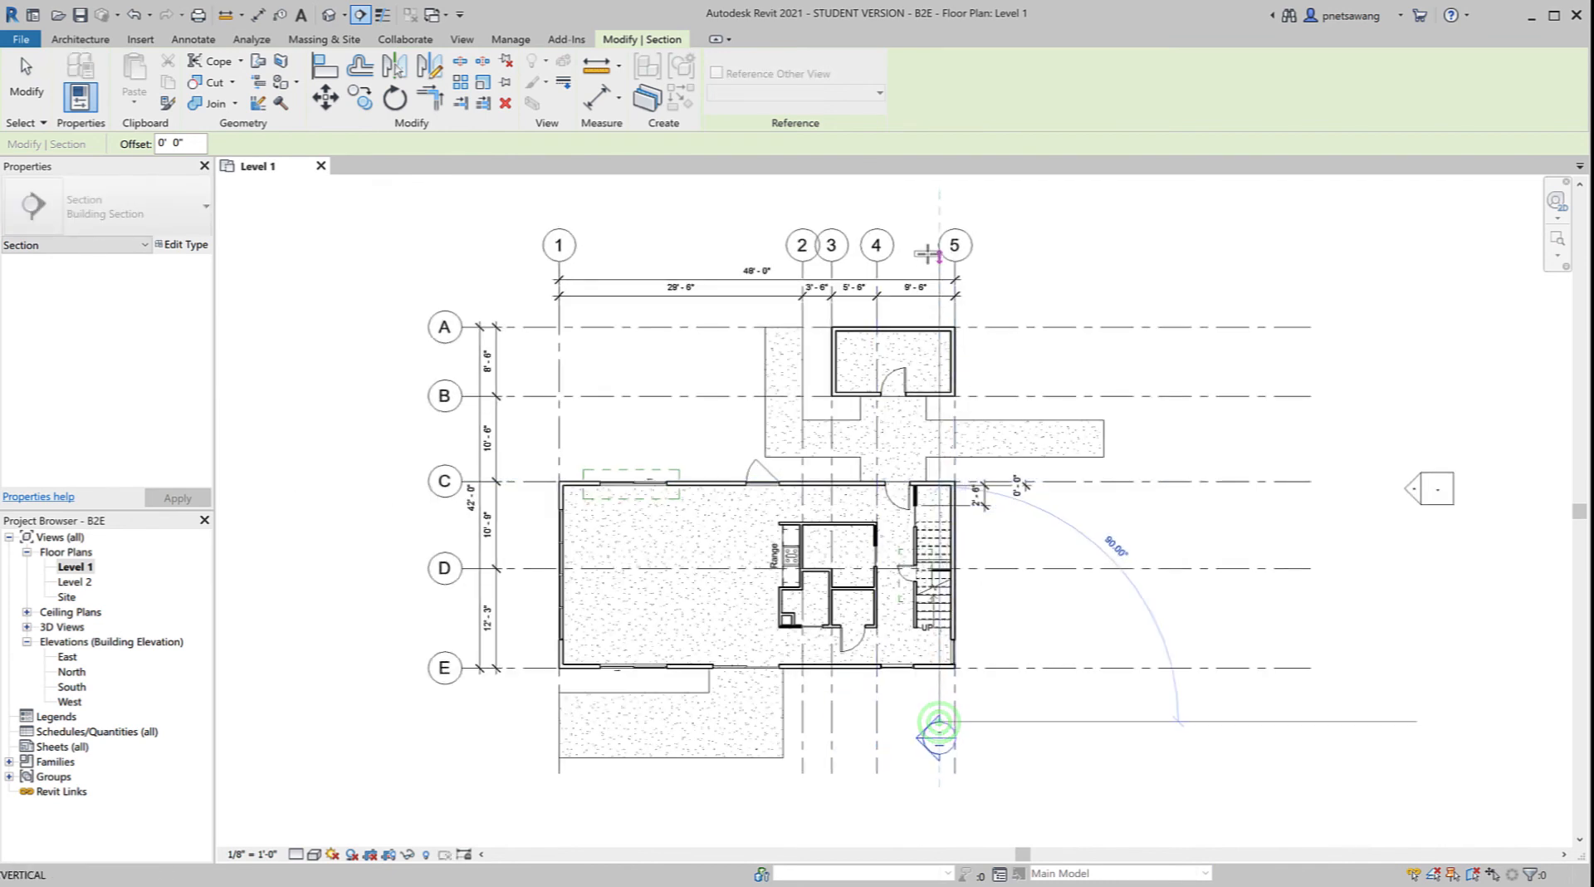
{"action": "left_click", "coordinate": [939, 246]}
{"action": "key", "text": "Escape"}
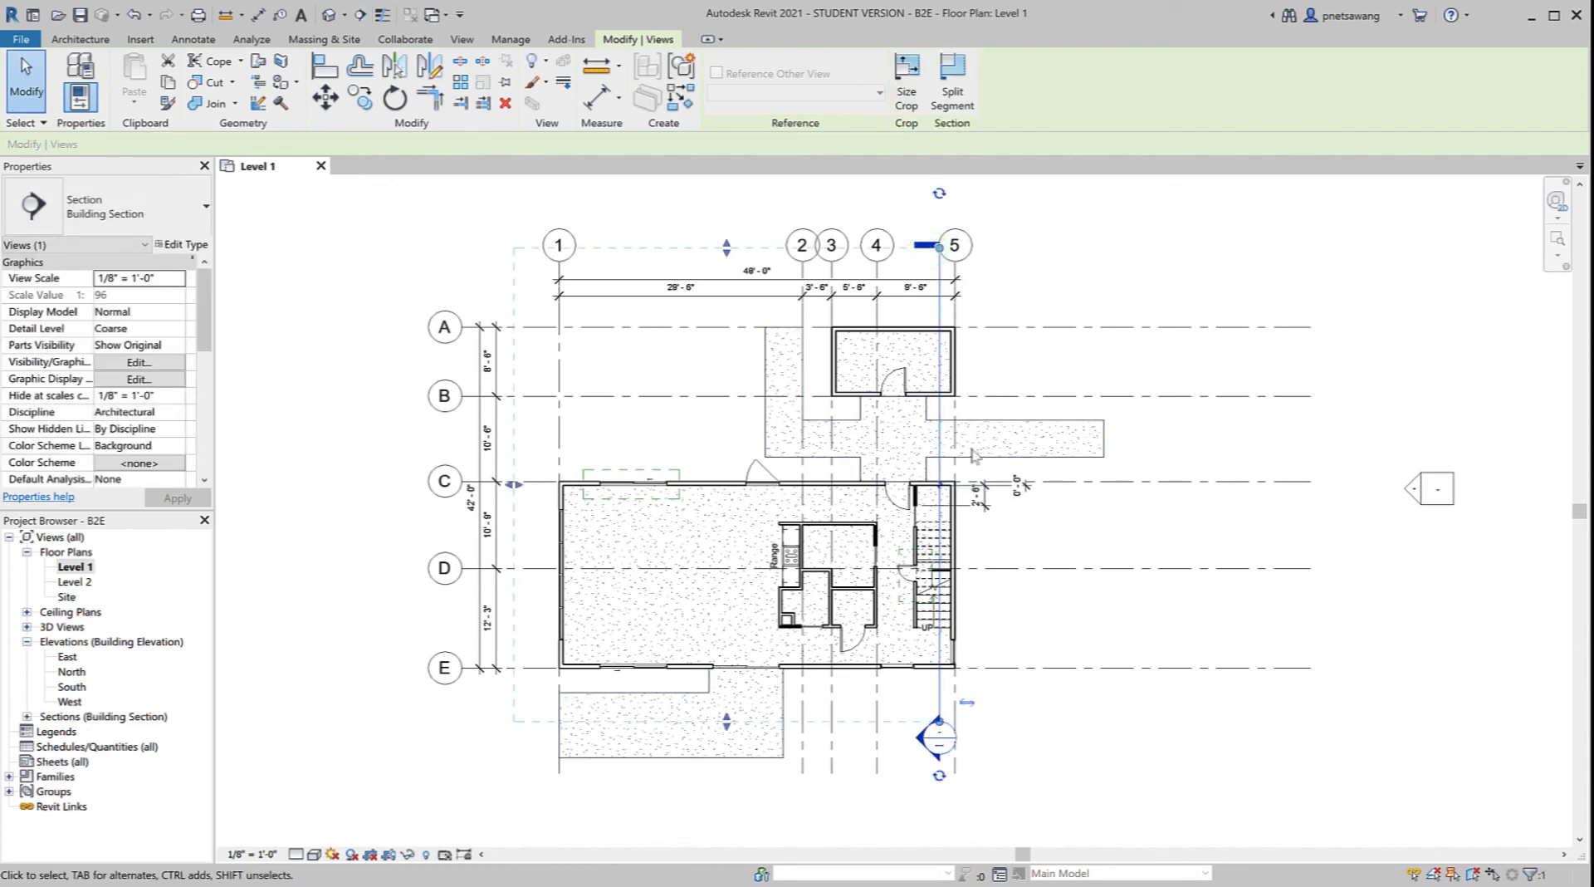
{"action": "key", "text": "Escape"}
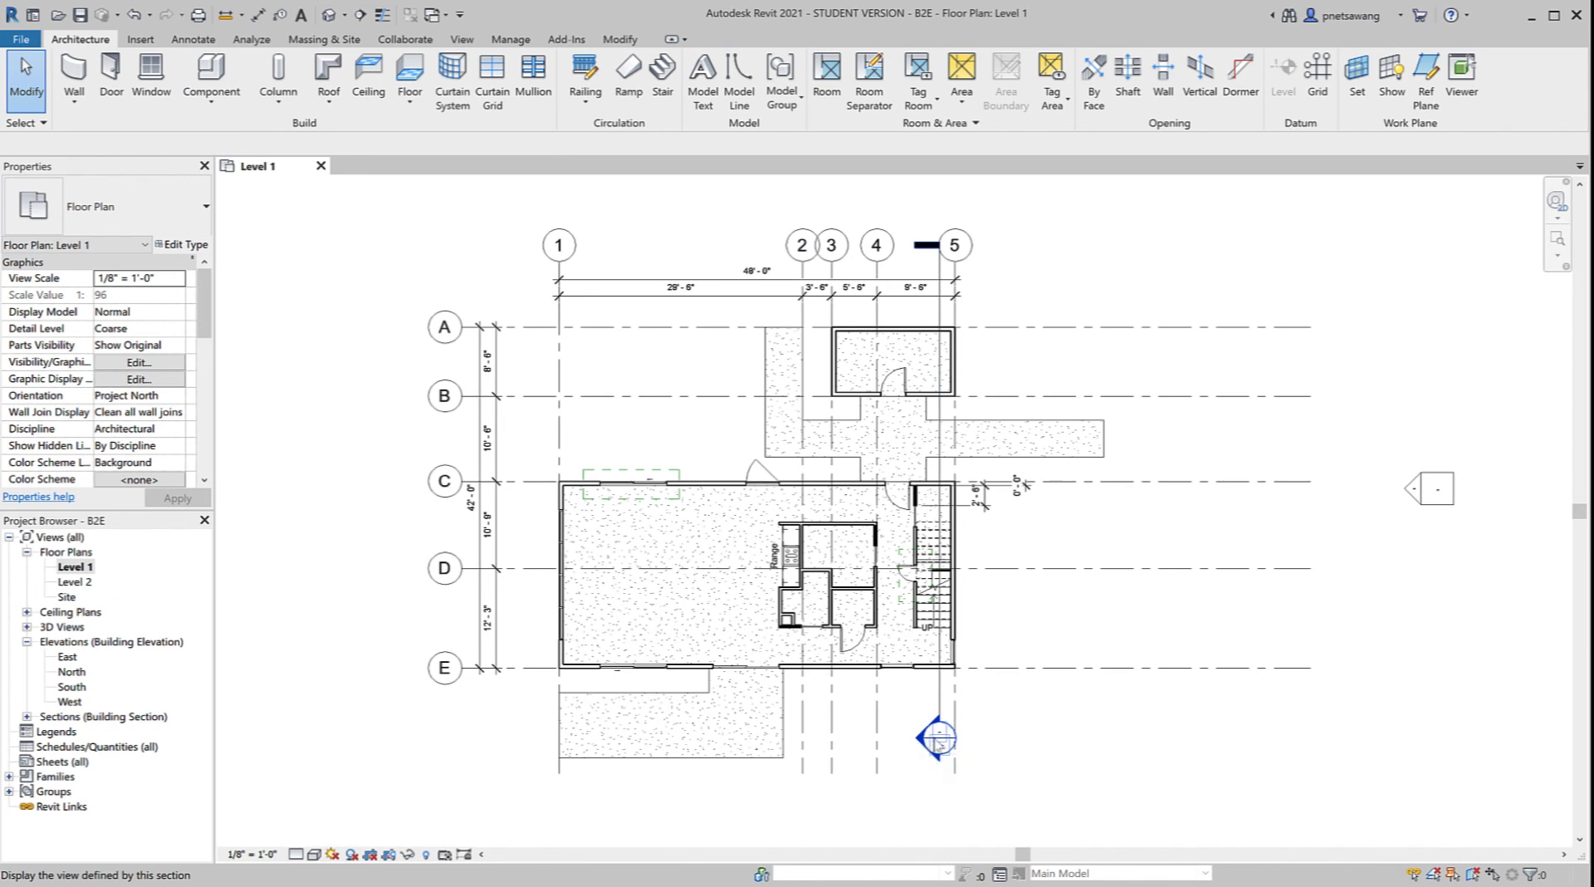
{"action": "double_click", "coordinate": [938, 739]}
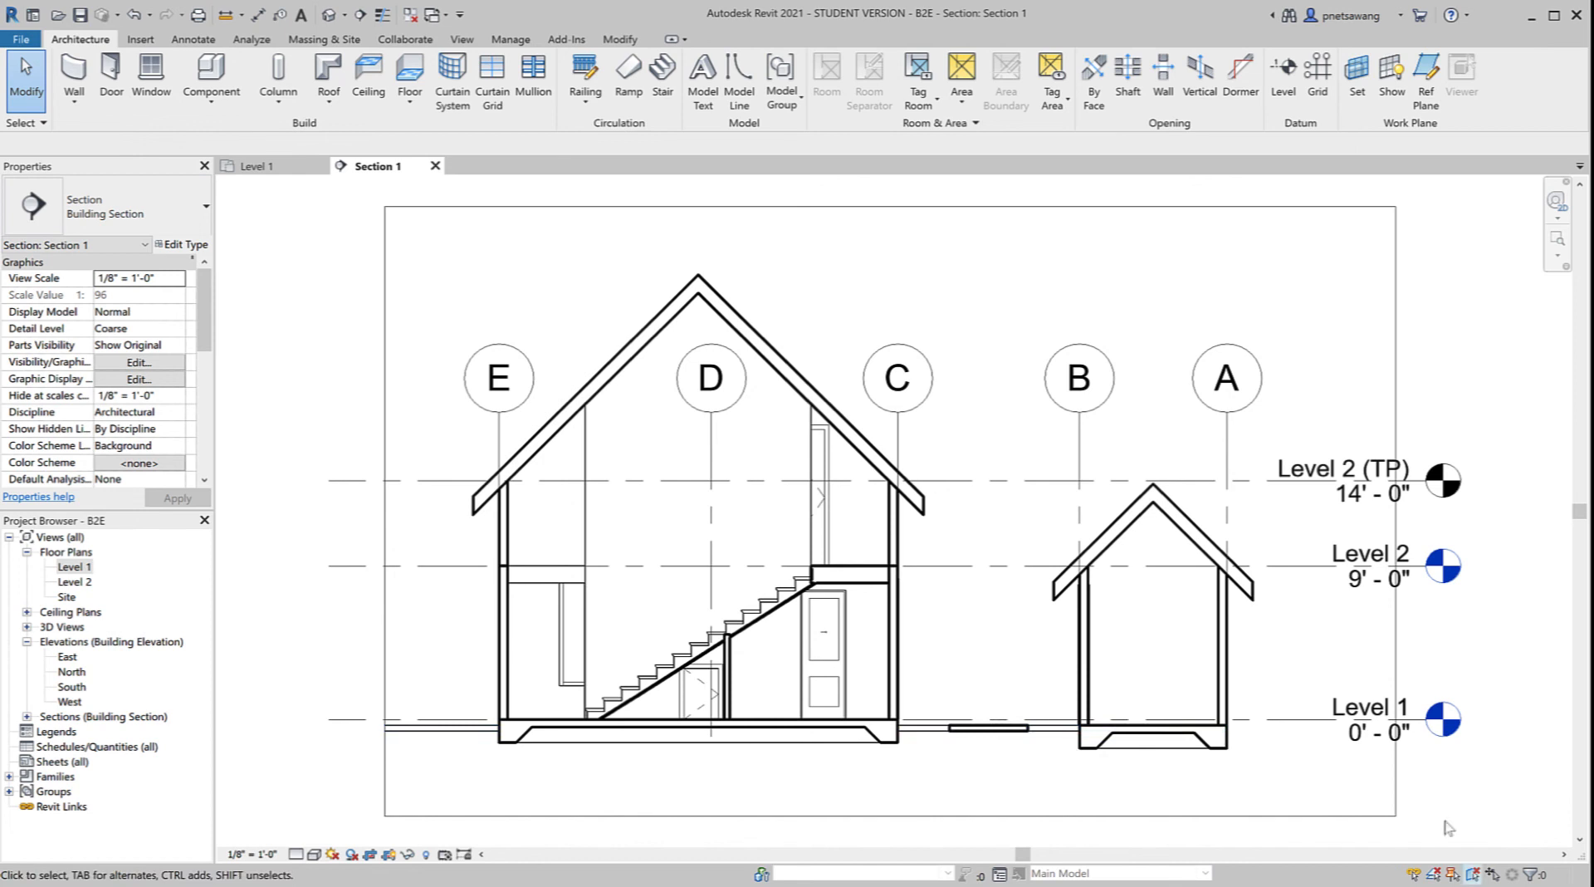
Step: Join the small building's walls at grids B and A to its roof in Section 1
{"action": "scroll", "coordinate": [1275, 660], "scroll_direction": "up", "scroll_amount": 5}
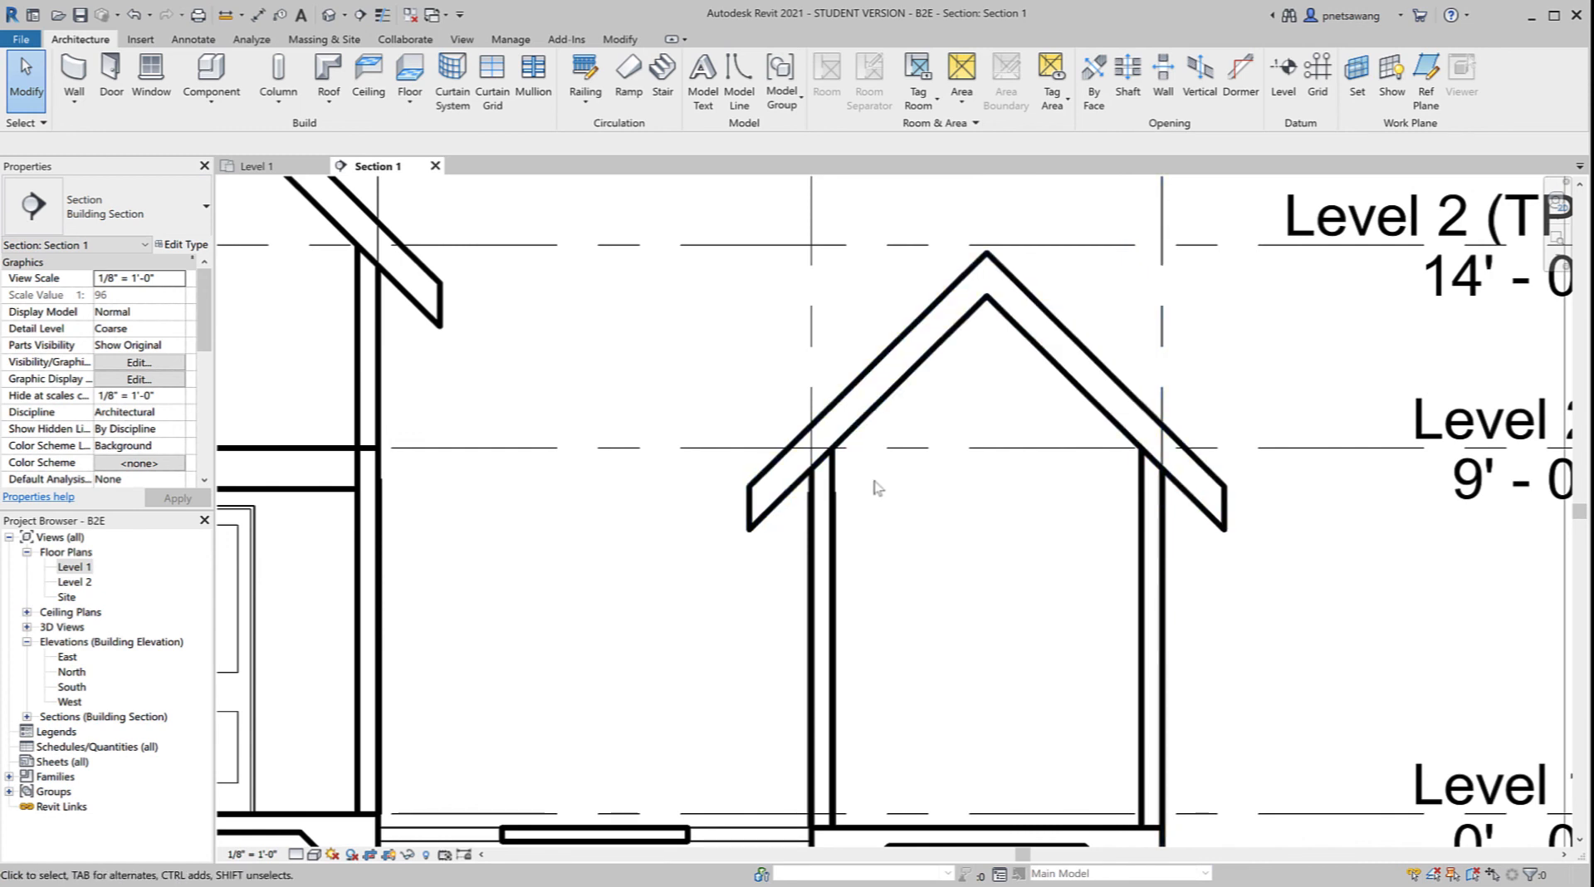
{"action": "left_click", "coordinate": [834, 479]}
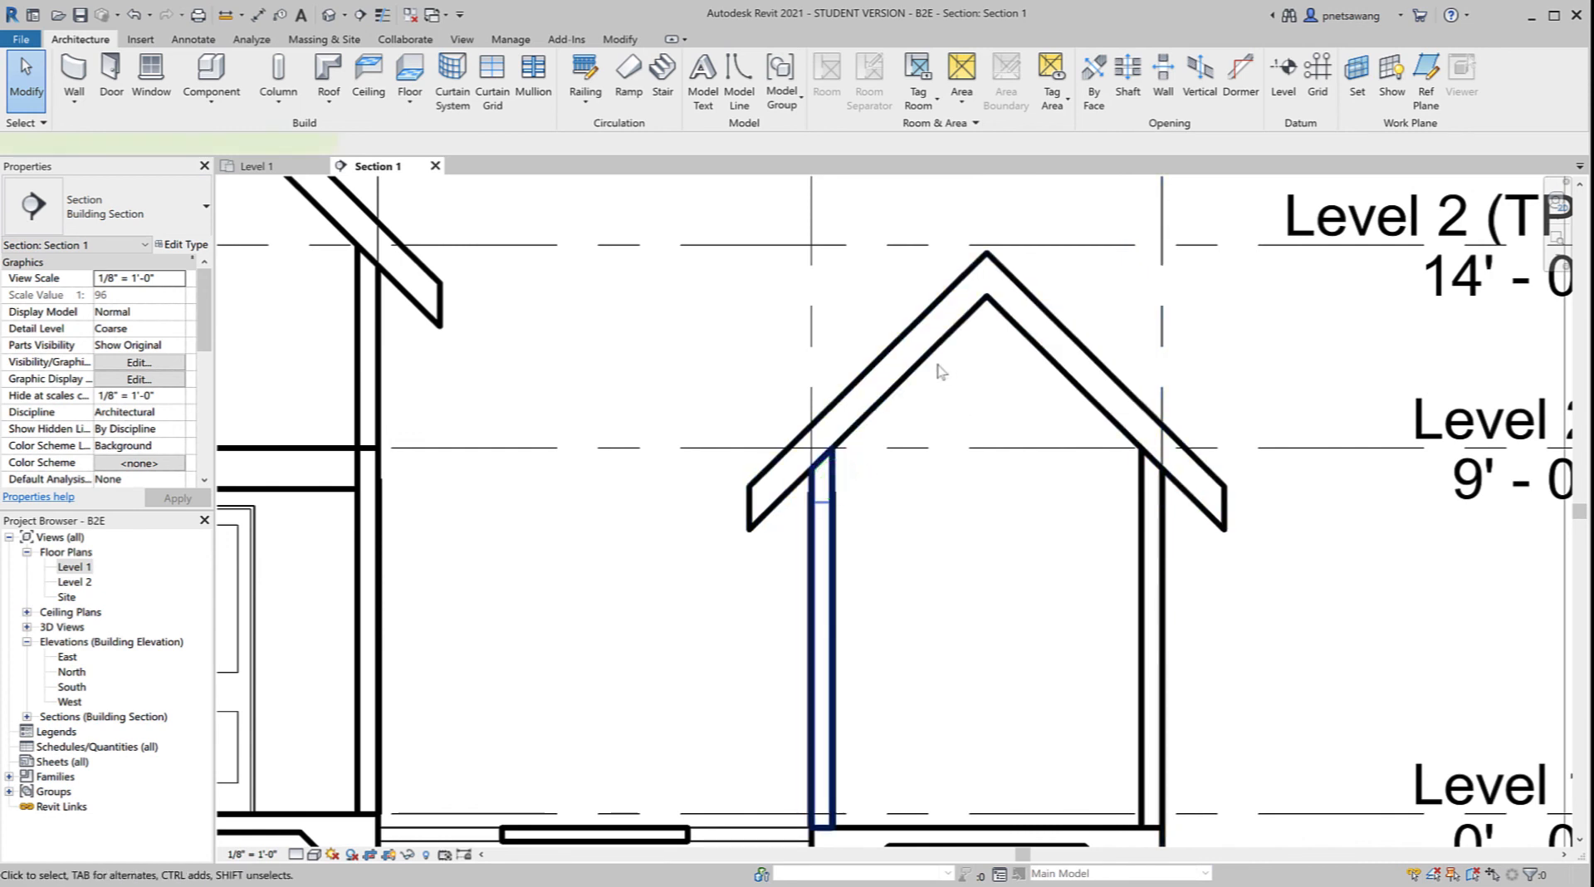
{"action": "left_click", "coordinate": [909, 363]}
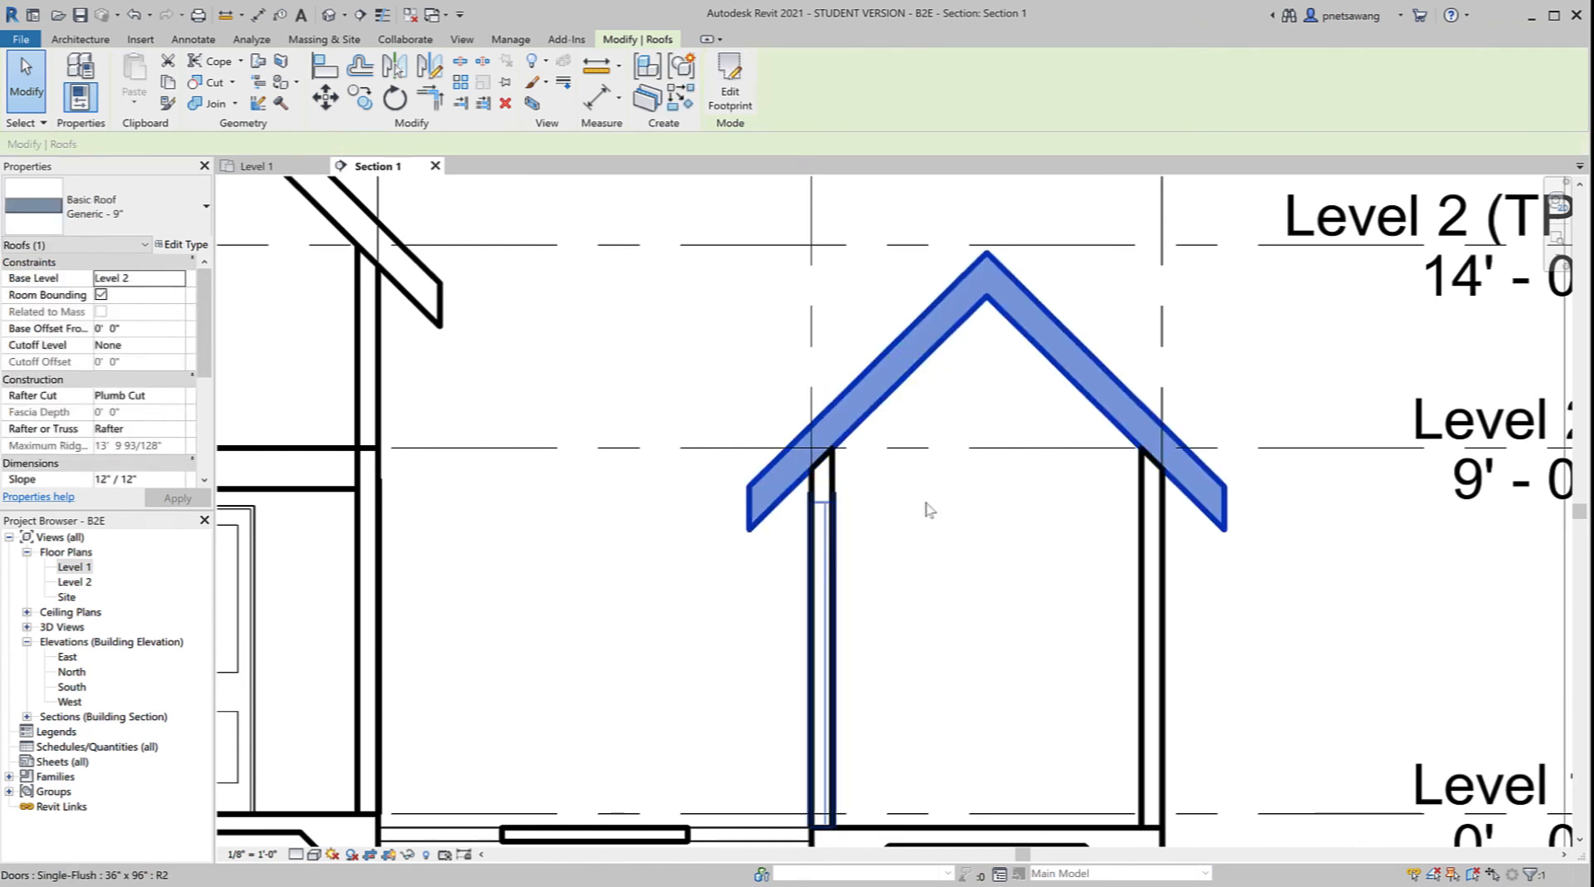
{"action": "left_click", "coordinate": [687, 302]}
{"action": "left_click", "coordinate": [619, 39]}
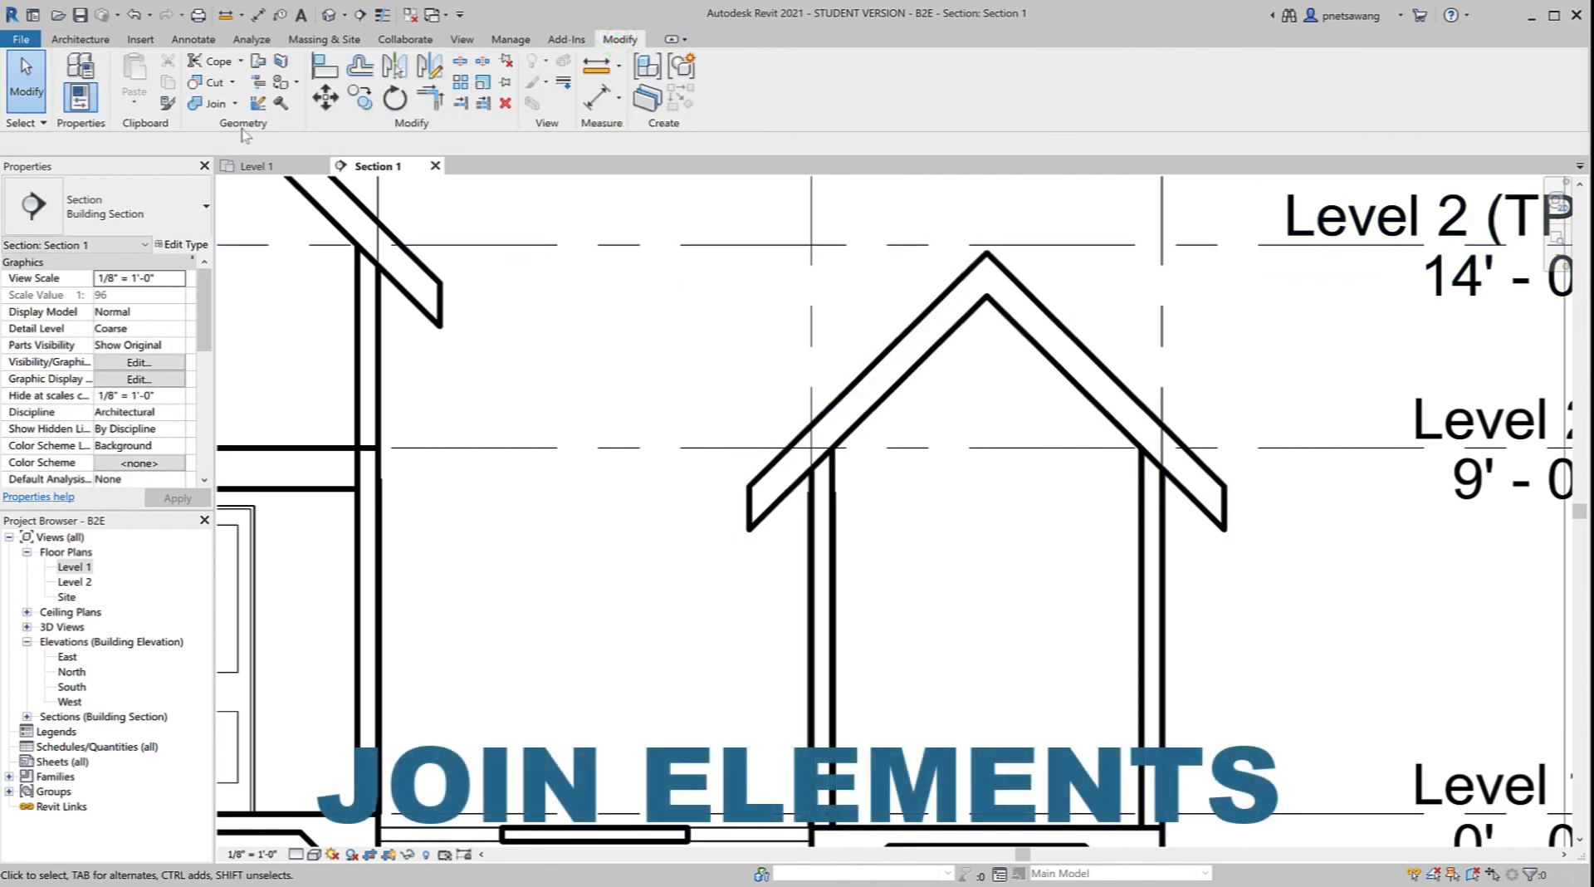
{"action": "left_click", "coordinate": [196, 103]}
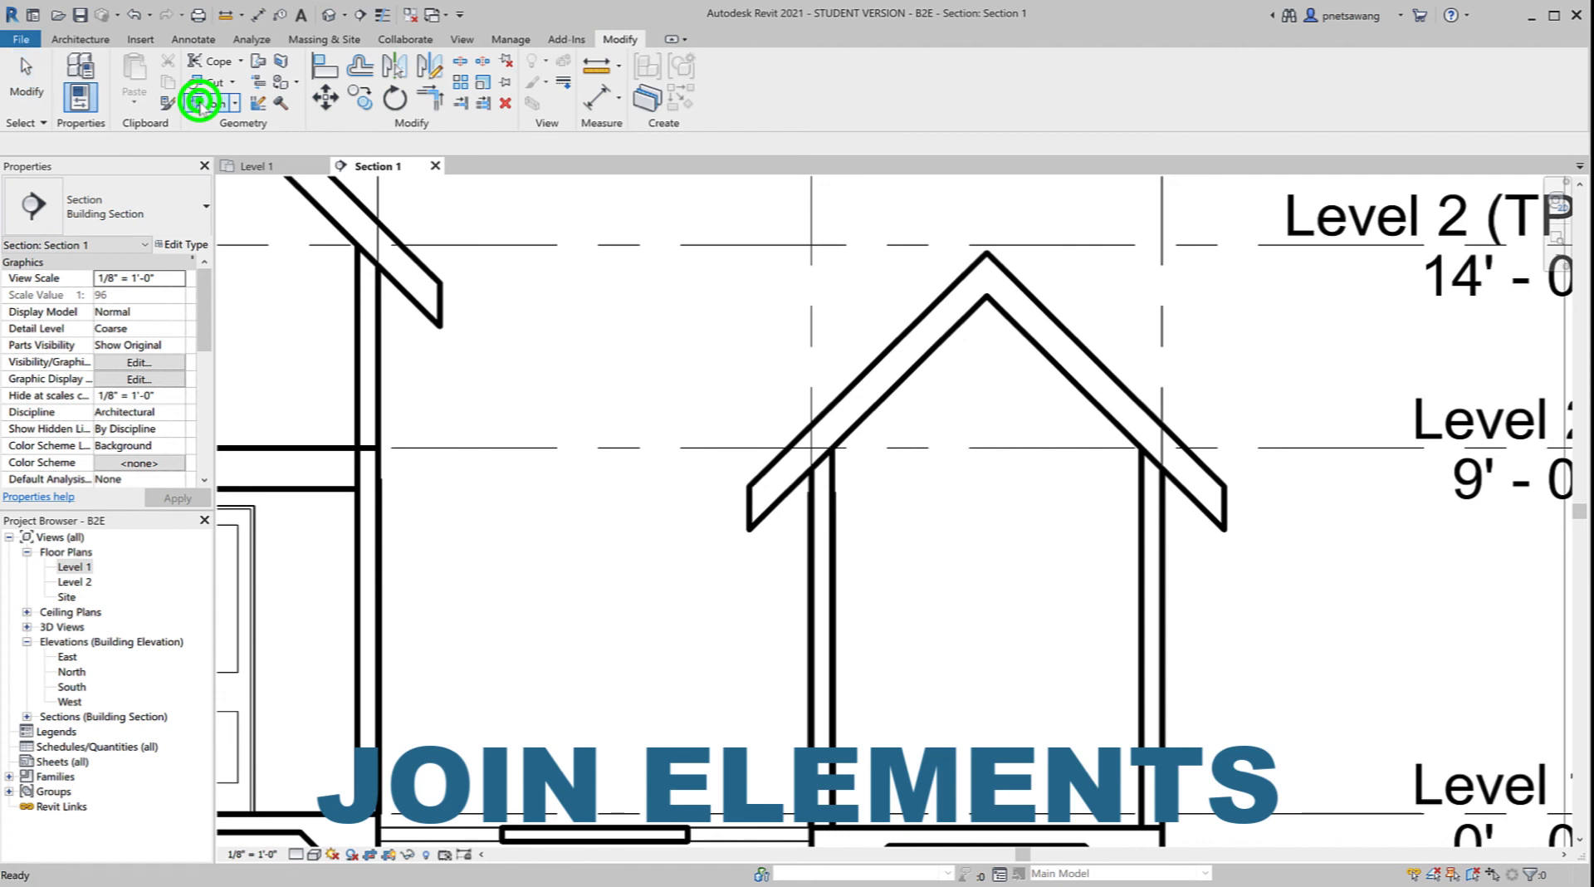
{"action": "left_click", "coordinate": [825, 474]}
{"action": "left_click", "coordinate": [838, 429]}
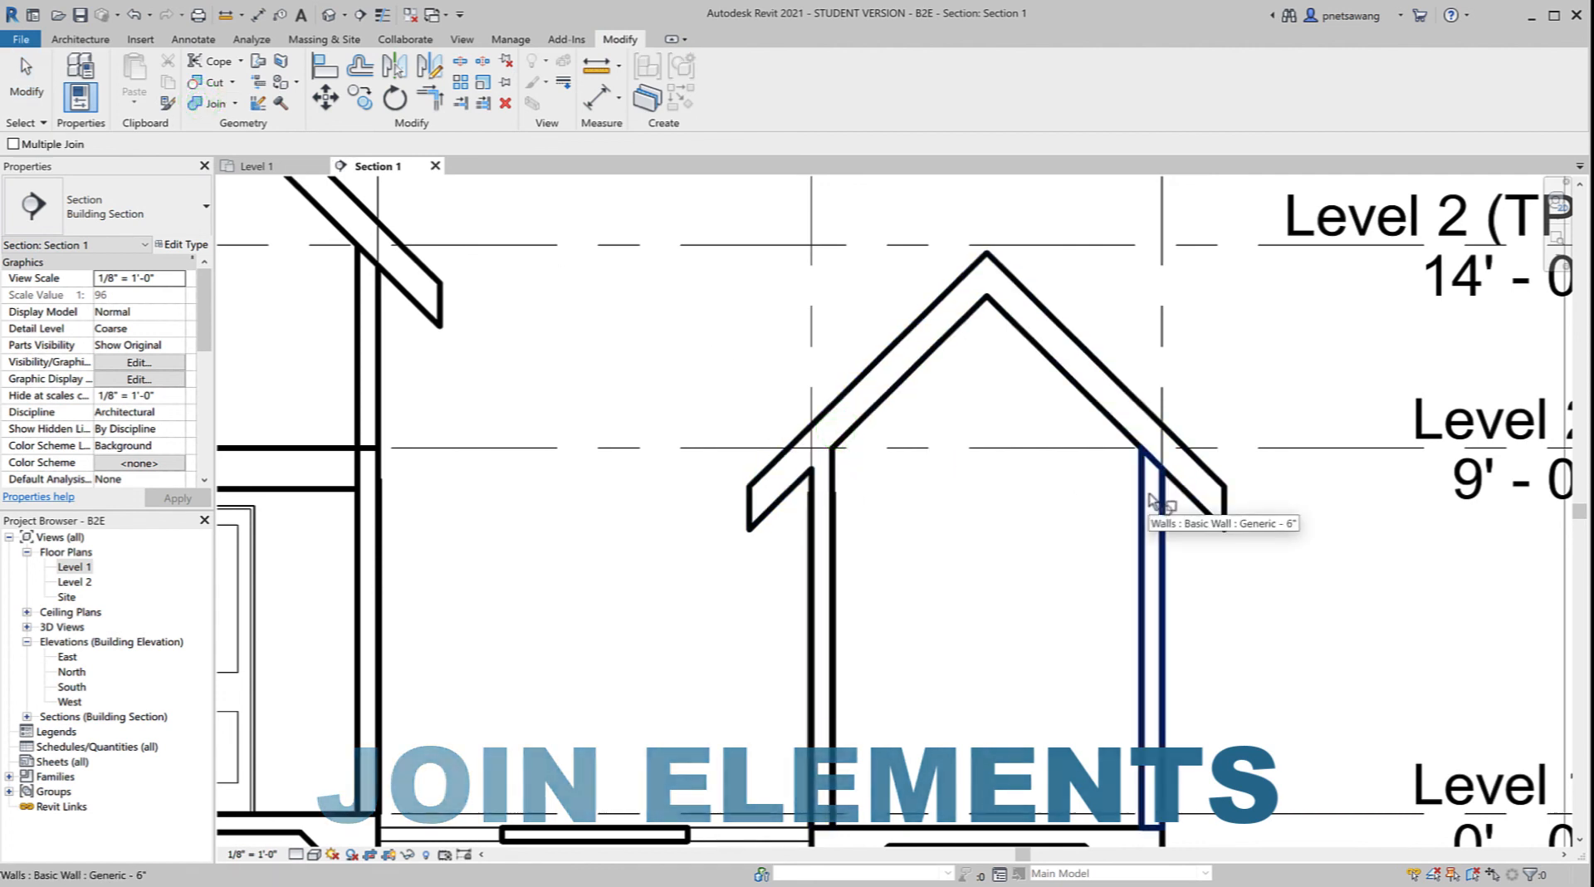
{"action": "left_click", "coordinate": [1149, 491]}
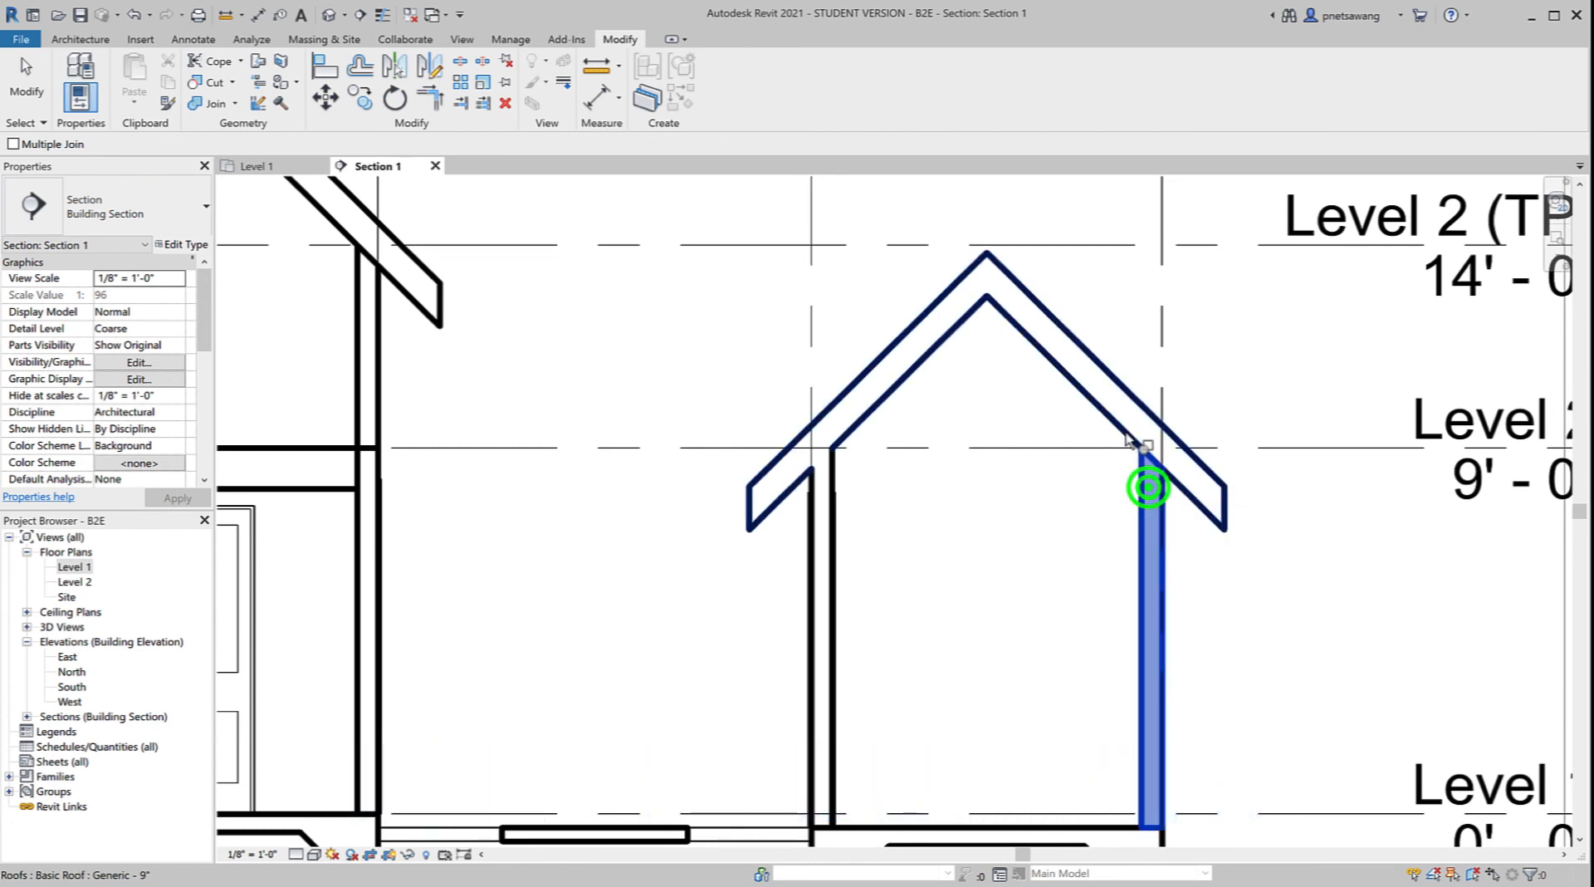
{"action": "left_click", "coordinate": [1125, 428]}
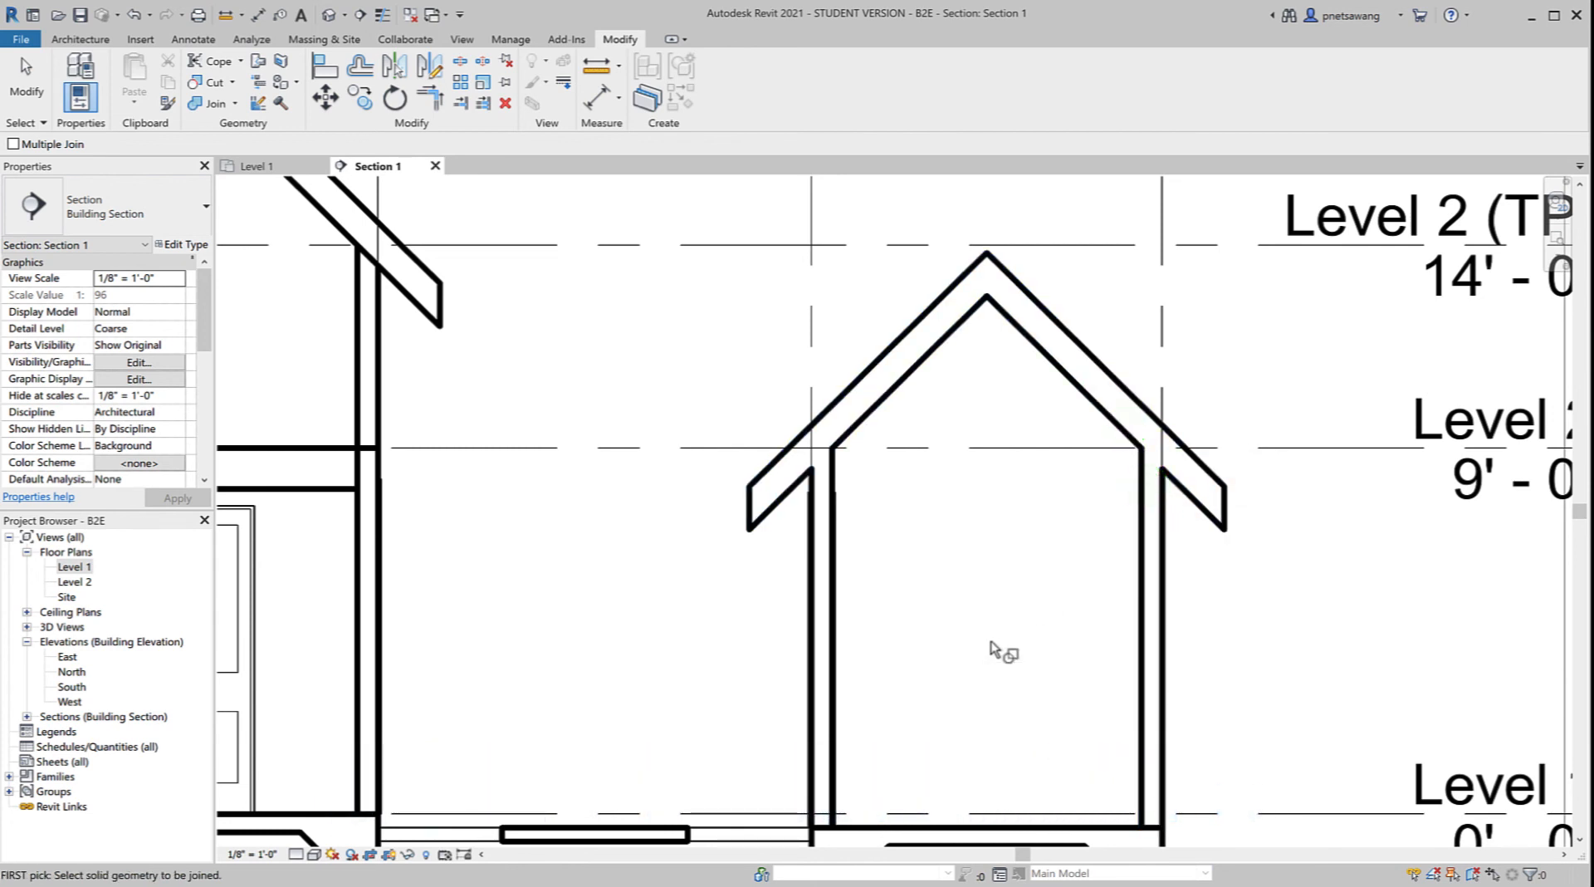
Step: Open the default 3D view and turn off its section box
{"action": "middle_click_drag", "start_coordinate": [655, 638], "coordinate": [957, 633]}
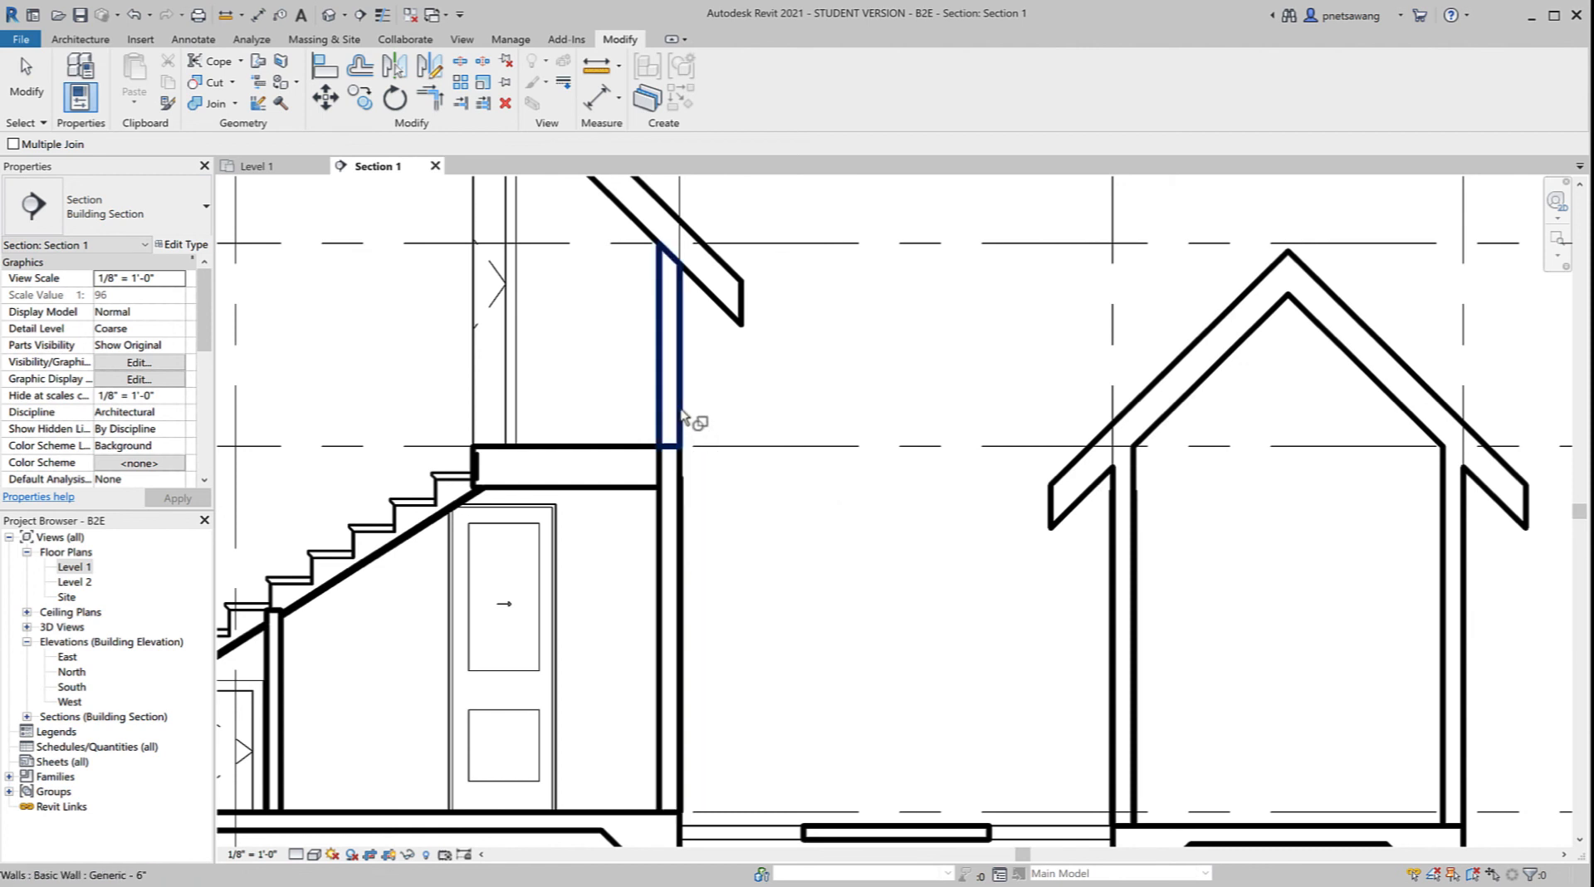
{"action": "middle_click_drag", "start_coordinate": [535, 544], "coordinate": [1431, 553]}
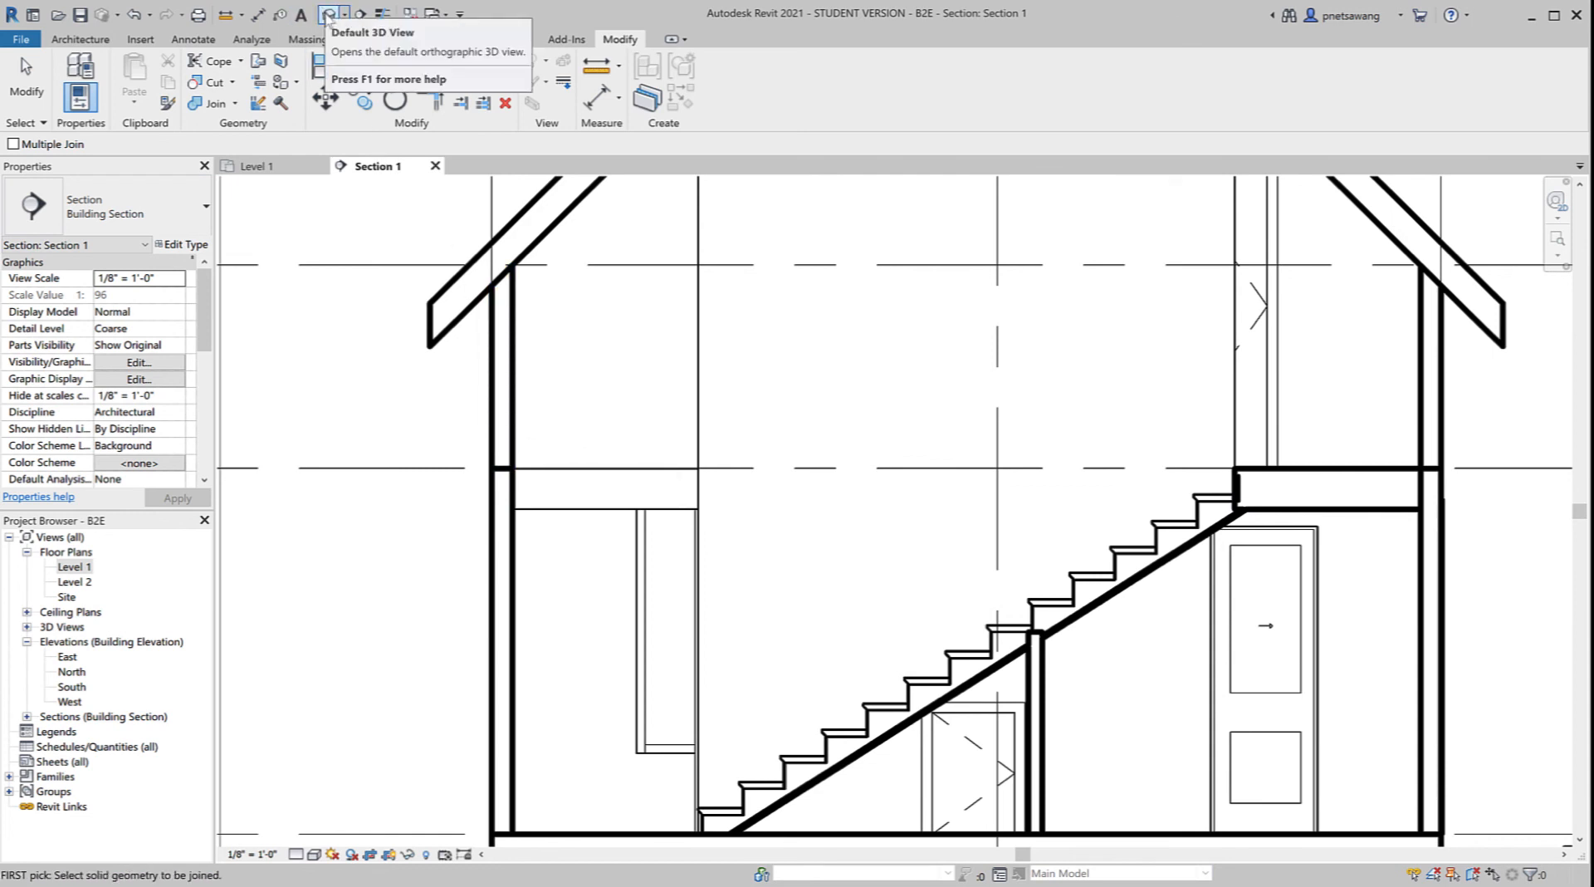
{"action": "left_click", "coordinate": [326, 14]}
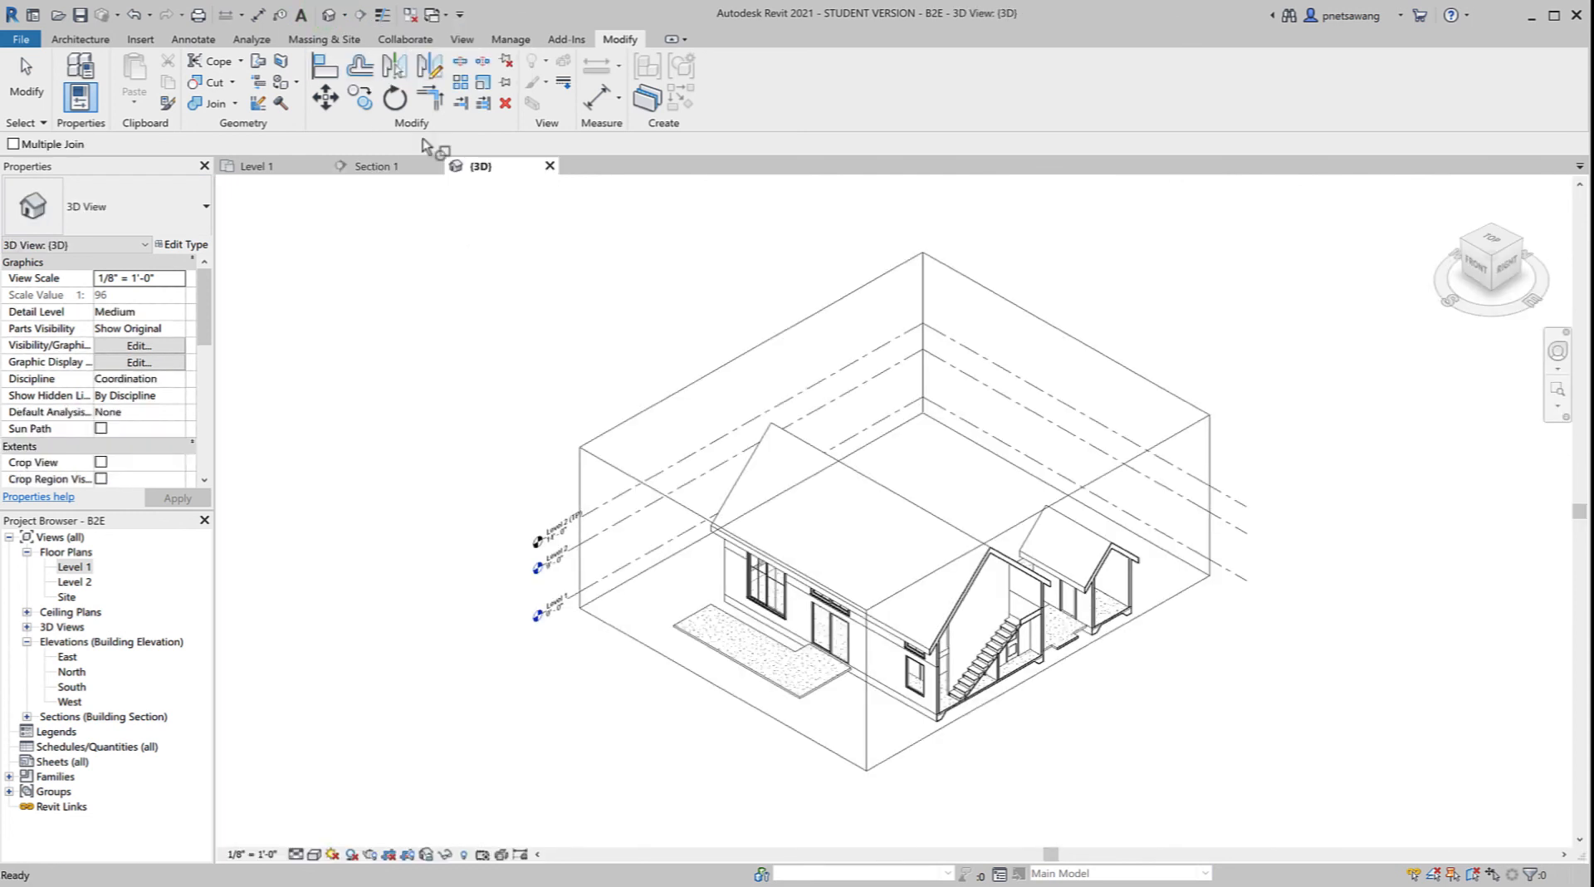
{"action": "scroll", "coordinate": [209, 371], "scroll_direction": "down", "scroll_amount": 2}
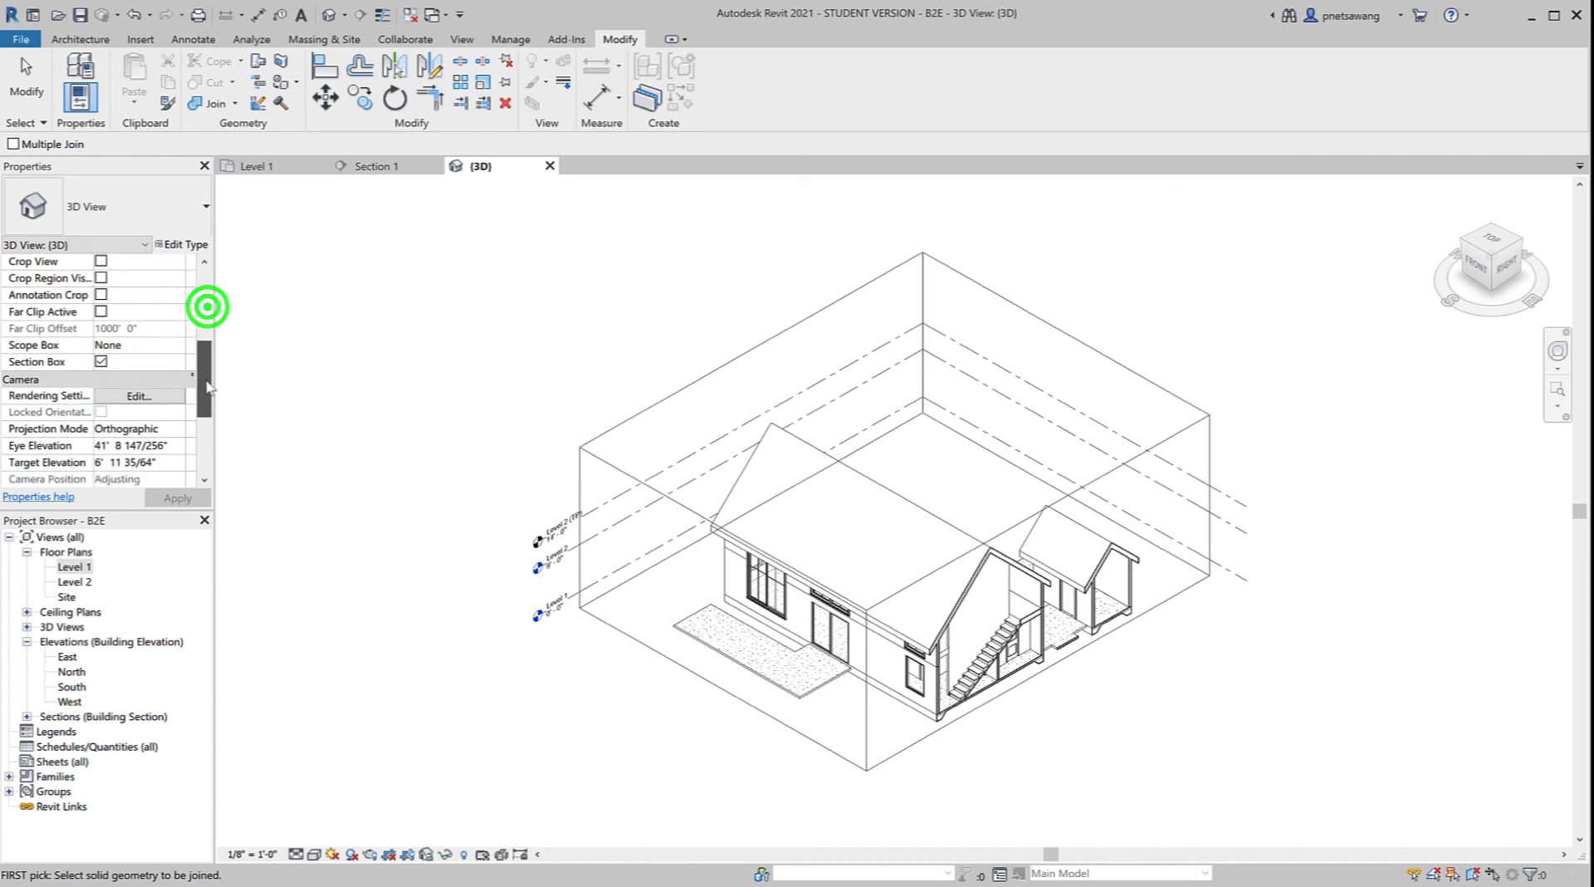
{"action": "left_click", "coordinate": [101, 361]}
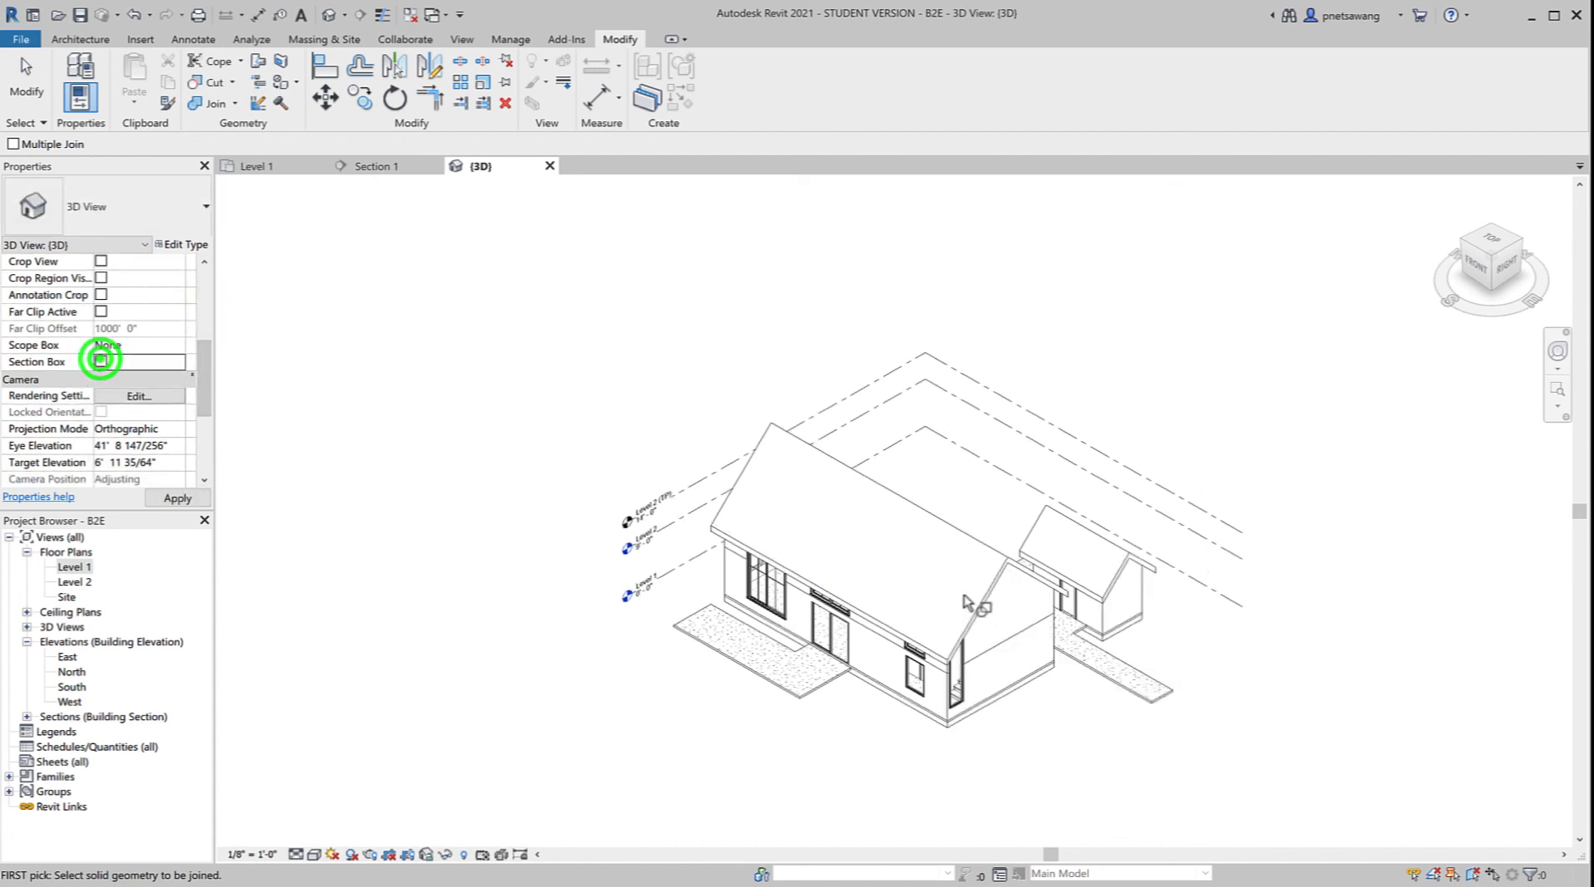
Step: Join the main building's upper and lower exterior walls at the stair-end gable and along the front with the sliding door
{"action": "scroll", "coordinate": [983, 683], "scroll_direction": "up", "scroll_amount": 2}
{"action": "scroll", "coordinate": [981, 680], "scroll_direction": "up", "scroll_amount": 4}
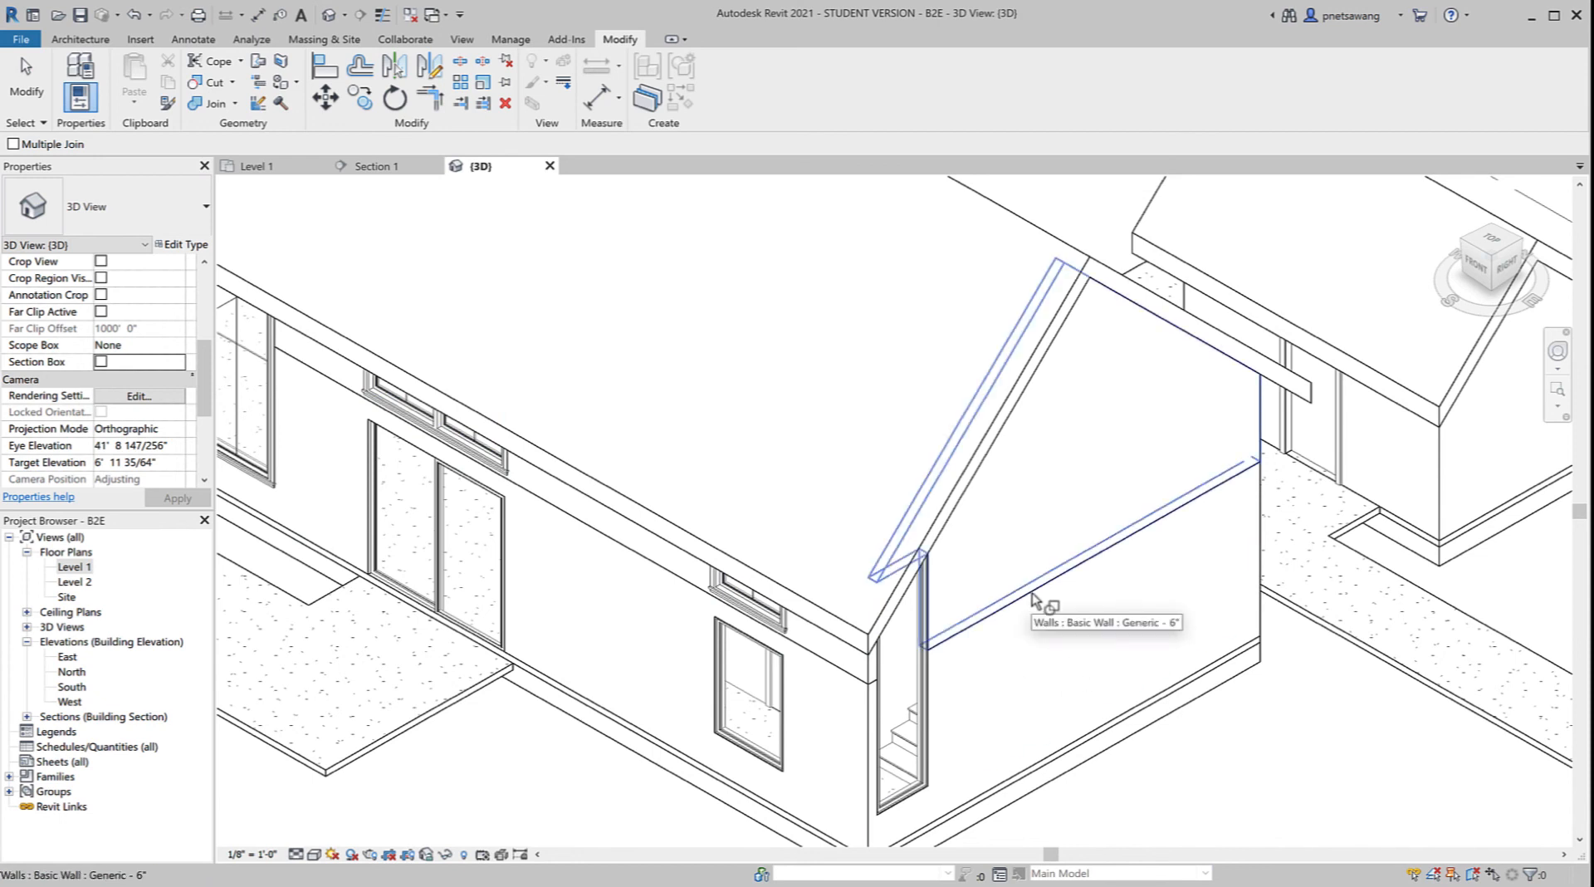
{"action": "left_click", "coordinate": [1032, 588]}
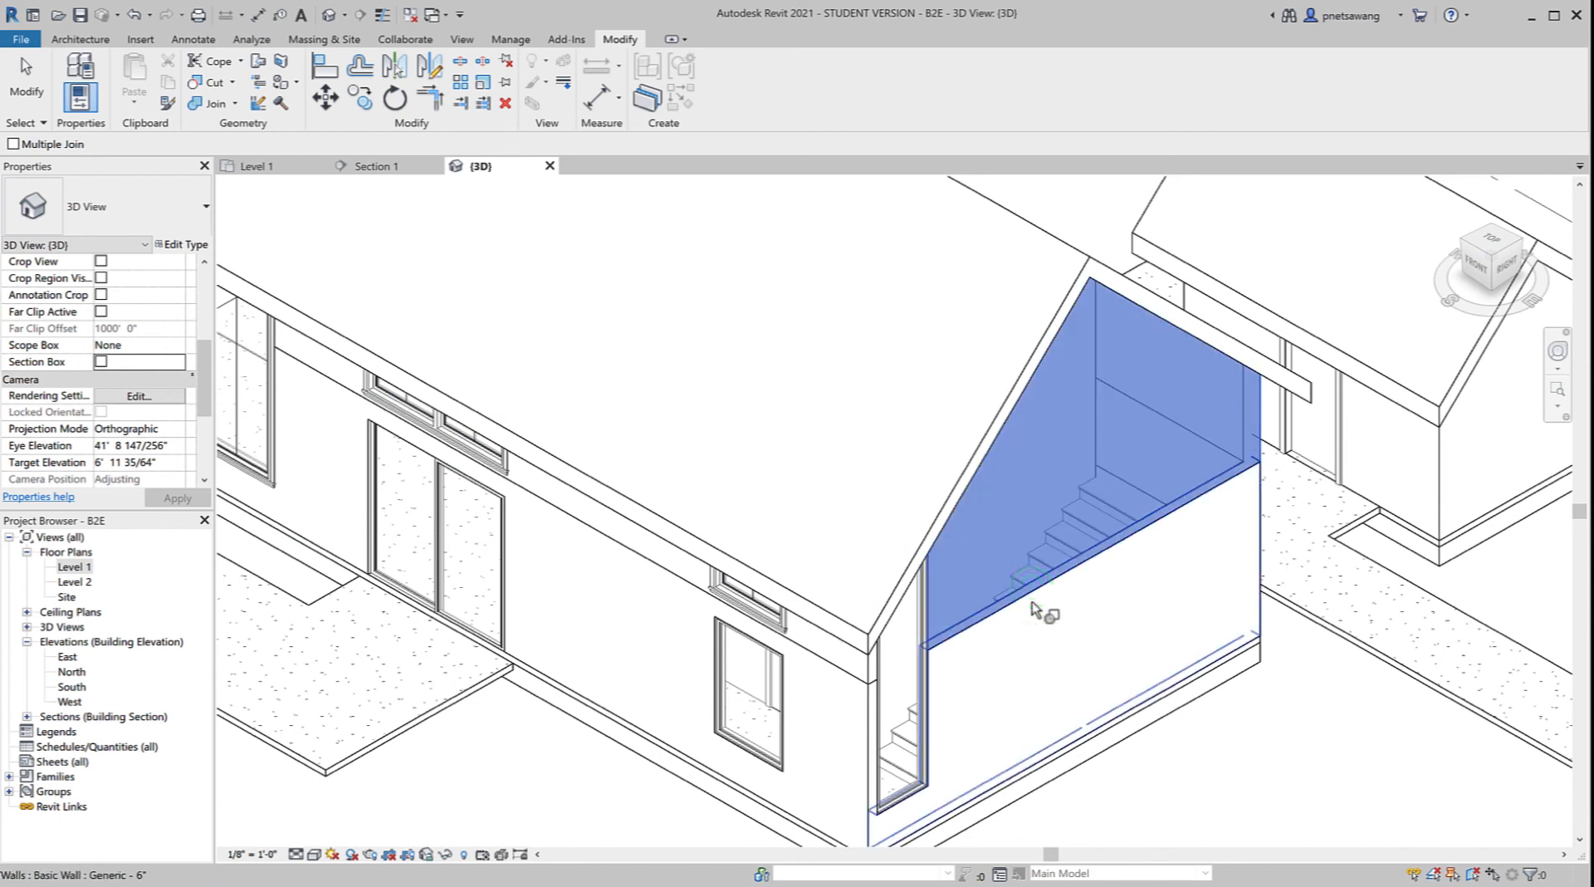
{"action": "left_click", "coordinate": [1032, 604]}
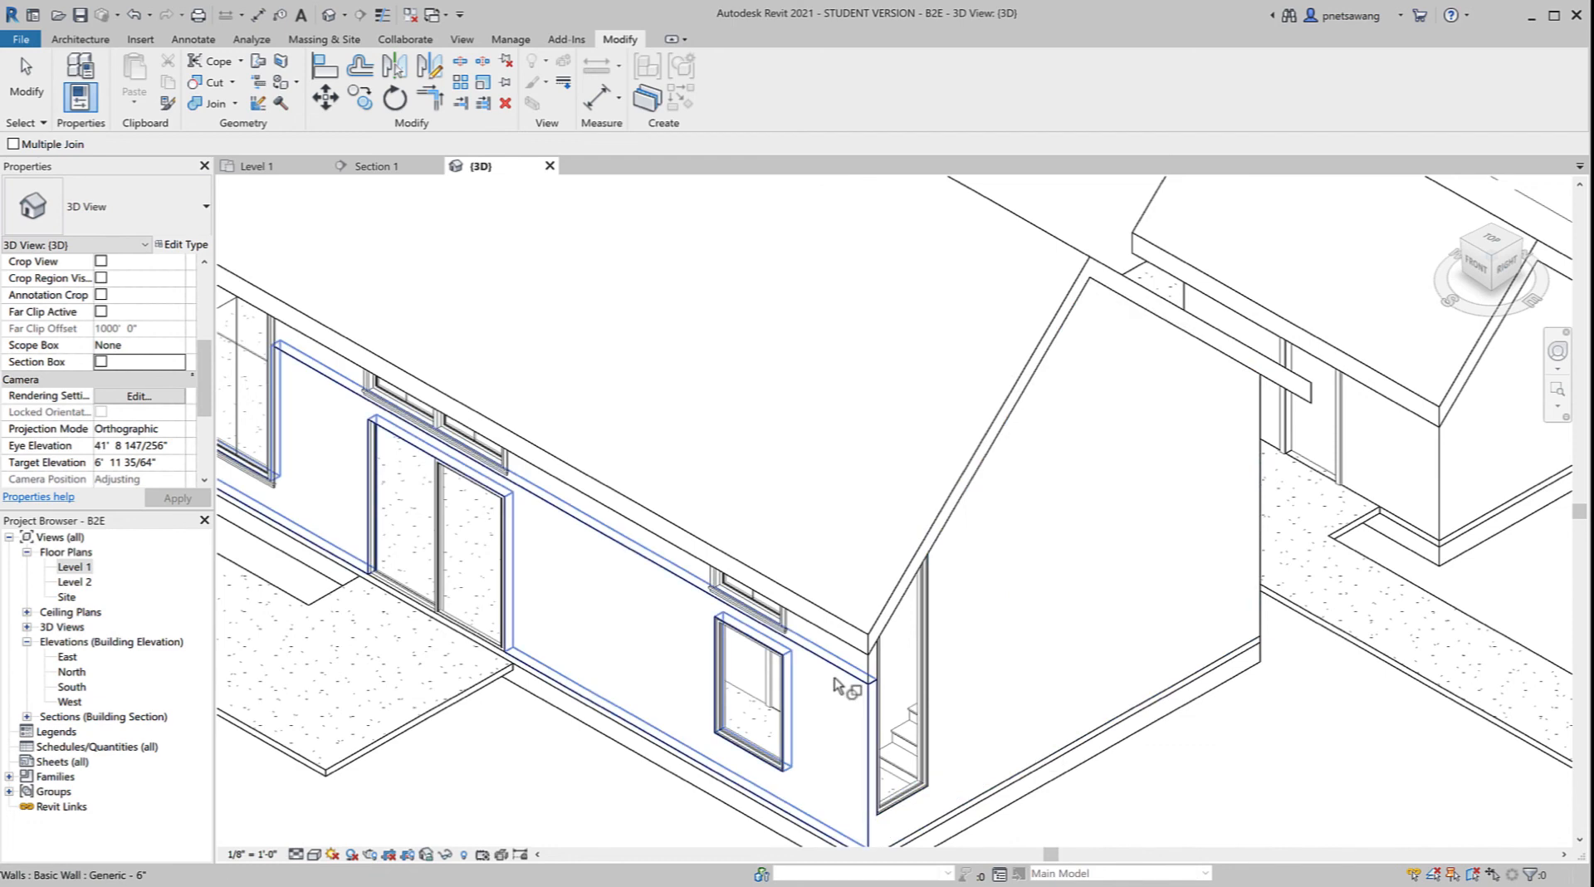
{"action": "left_click", "coordinate": [835, 658]}
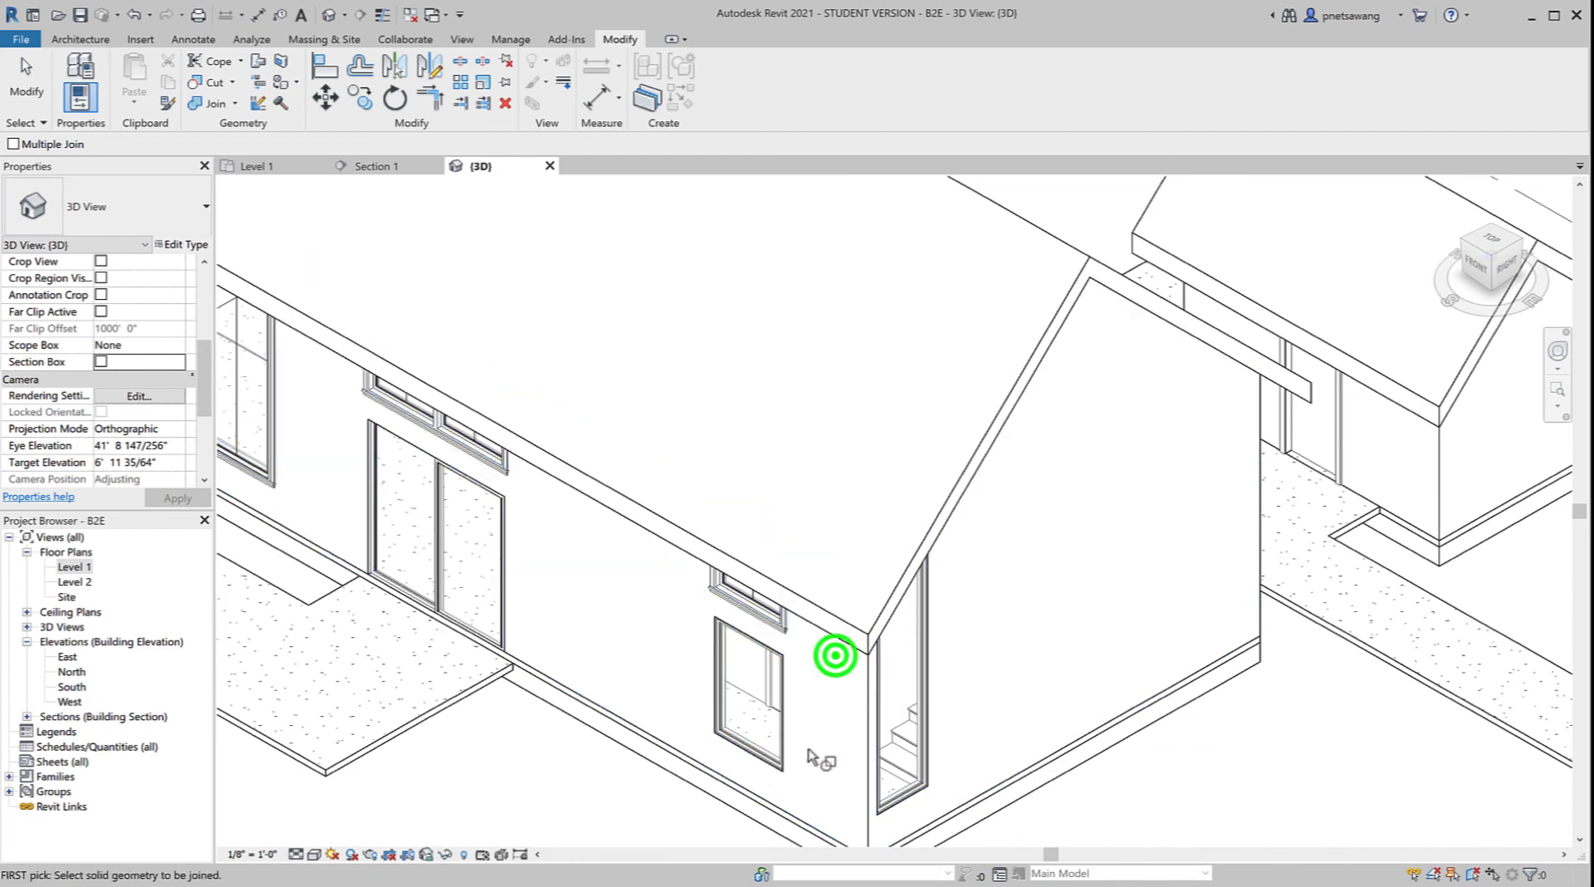
Step: Join the main building's upper and lower walls along the back facing the small building and at the glazed gable end
{"action": "middle_click_drag", "start_coordinate": [1103, 652], "coordinate": [825, 641], "text": "shift"}
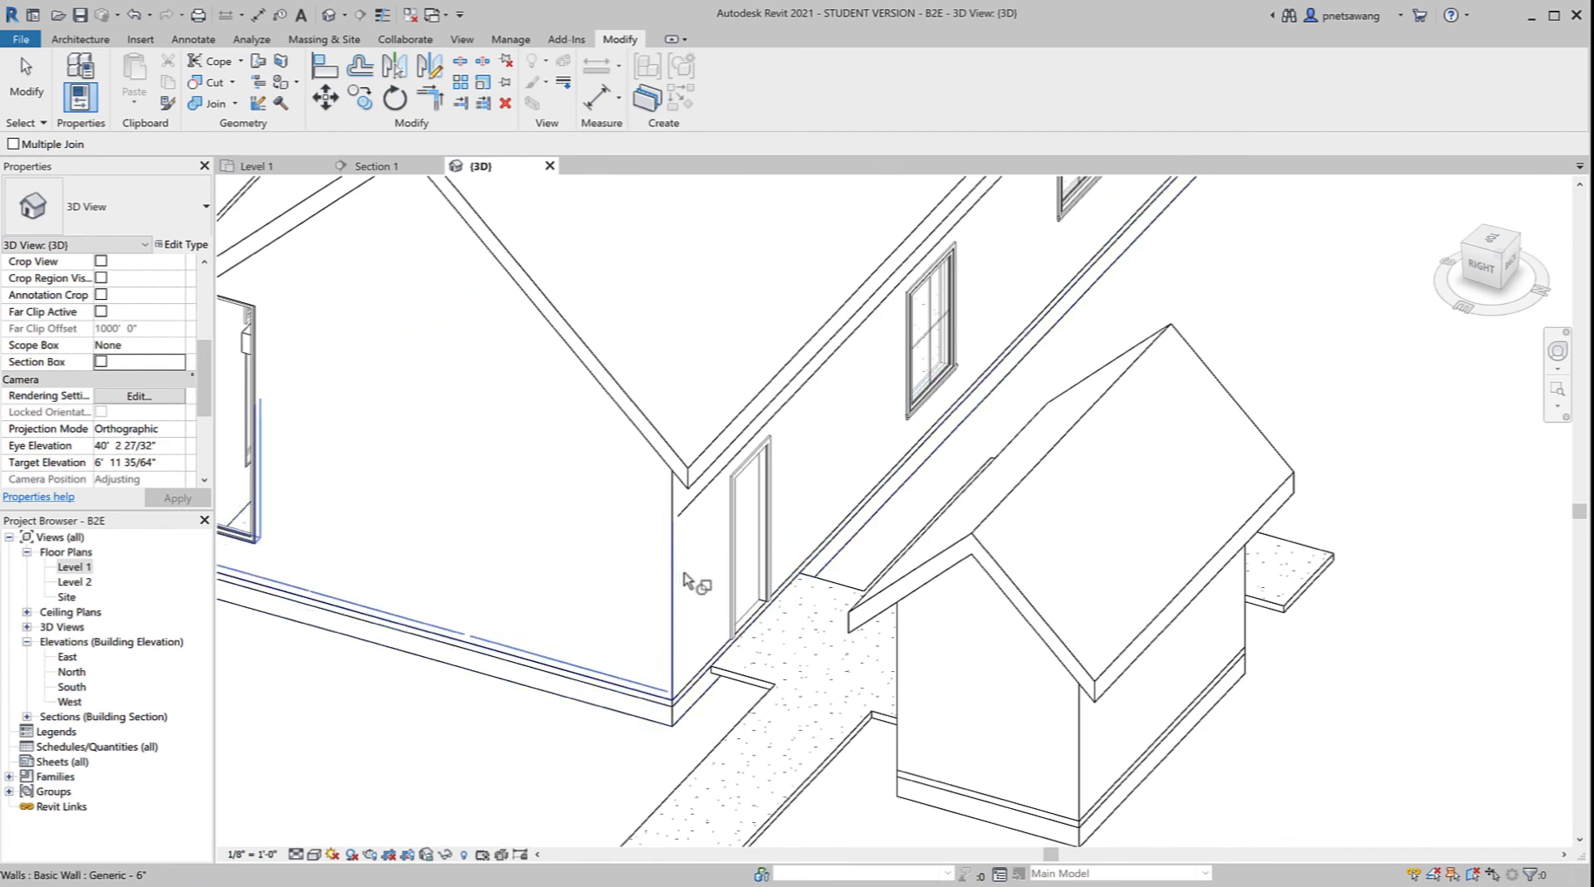
{"action": "left_click", "coordinate": [729, 551]}
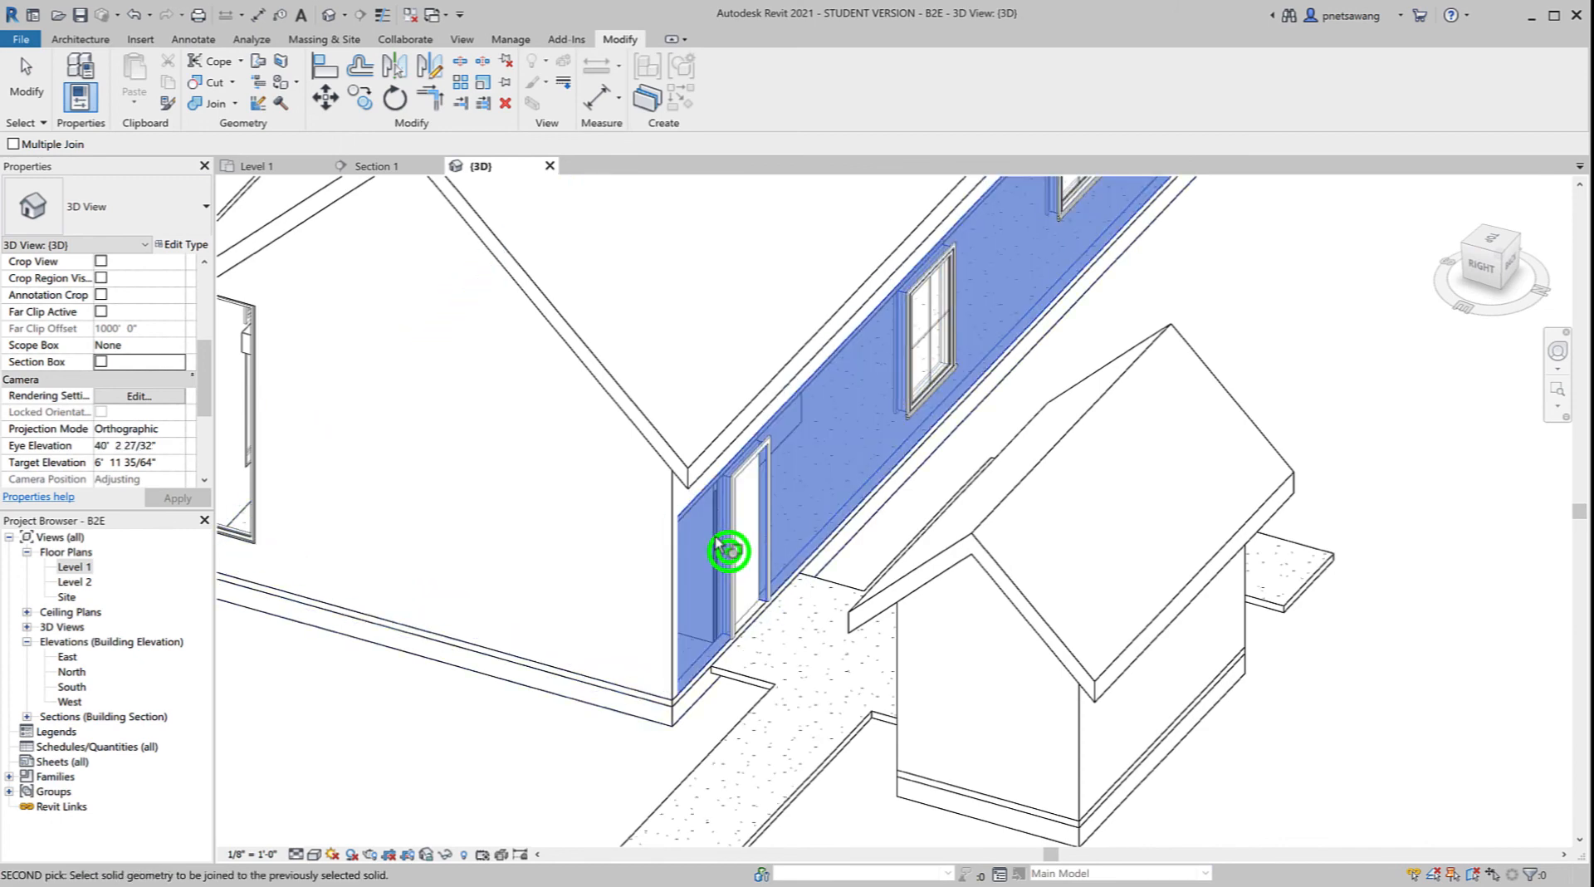
{"action": "left_click", "coordinate": [697, 486]}
{"action": "middle_click_drag", "start_coordinate": [697, 486], "coordinate": [996, 581], "text": "shift"}
{"action": "left_click", "coordinate": [1368, 599]}
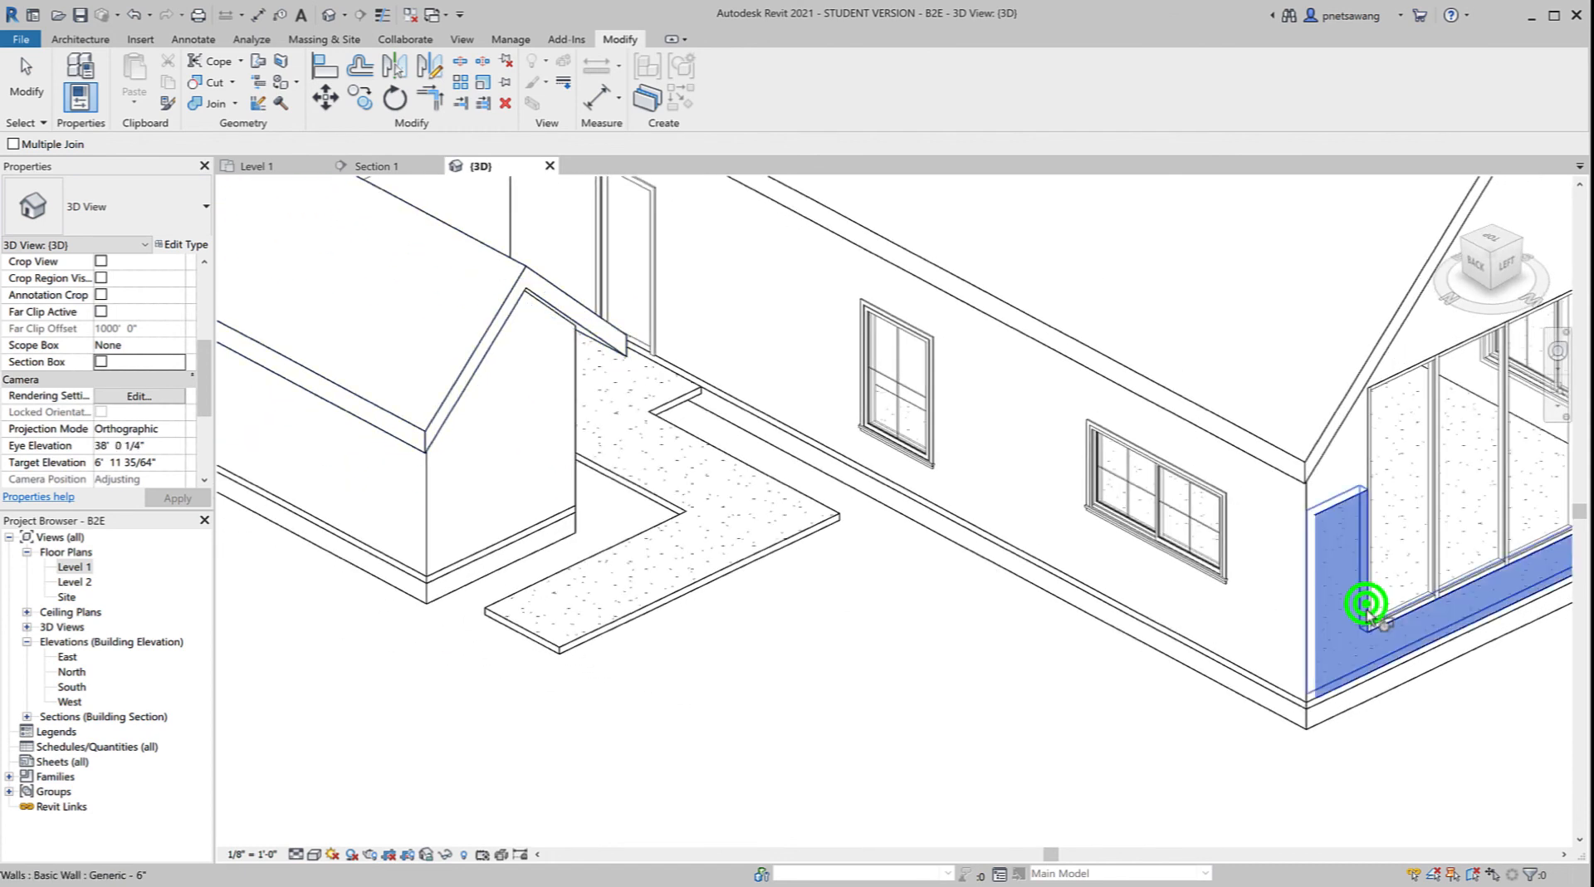
{"action": "left_click", "coordinate": [1341, 495]}
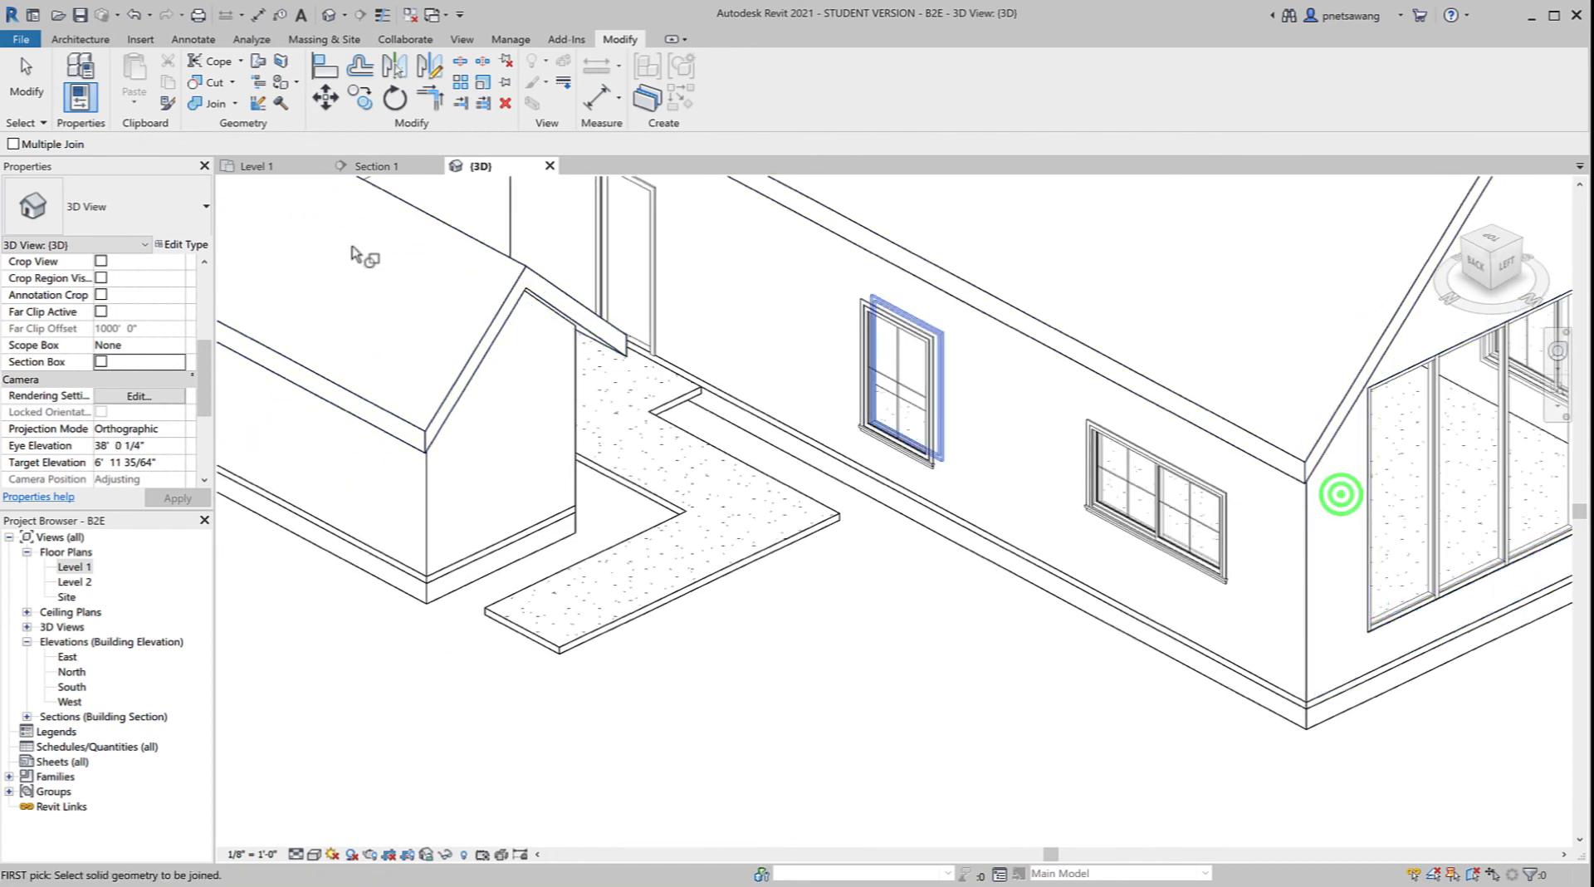
Step: Join the main building's upper wall at grid E to the main roof in Section 1
{"action": "left_click", "coordinate": [385, 165]}
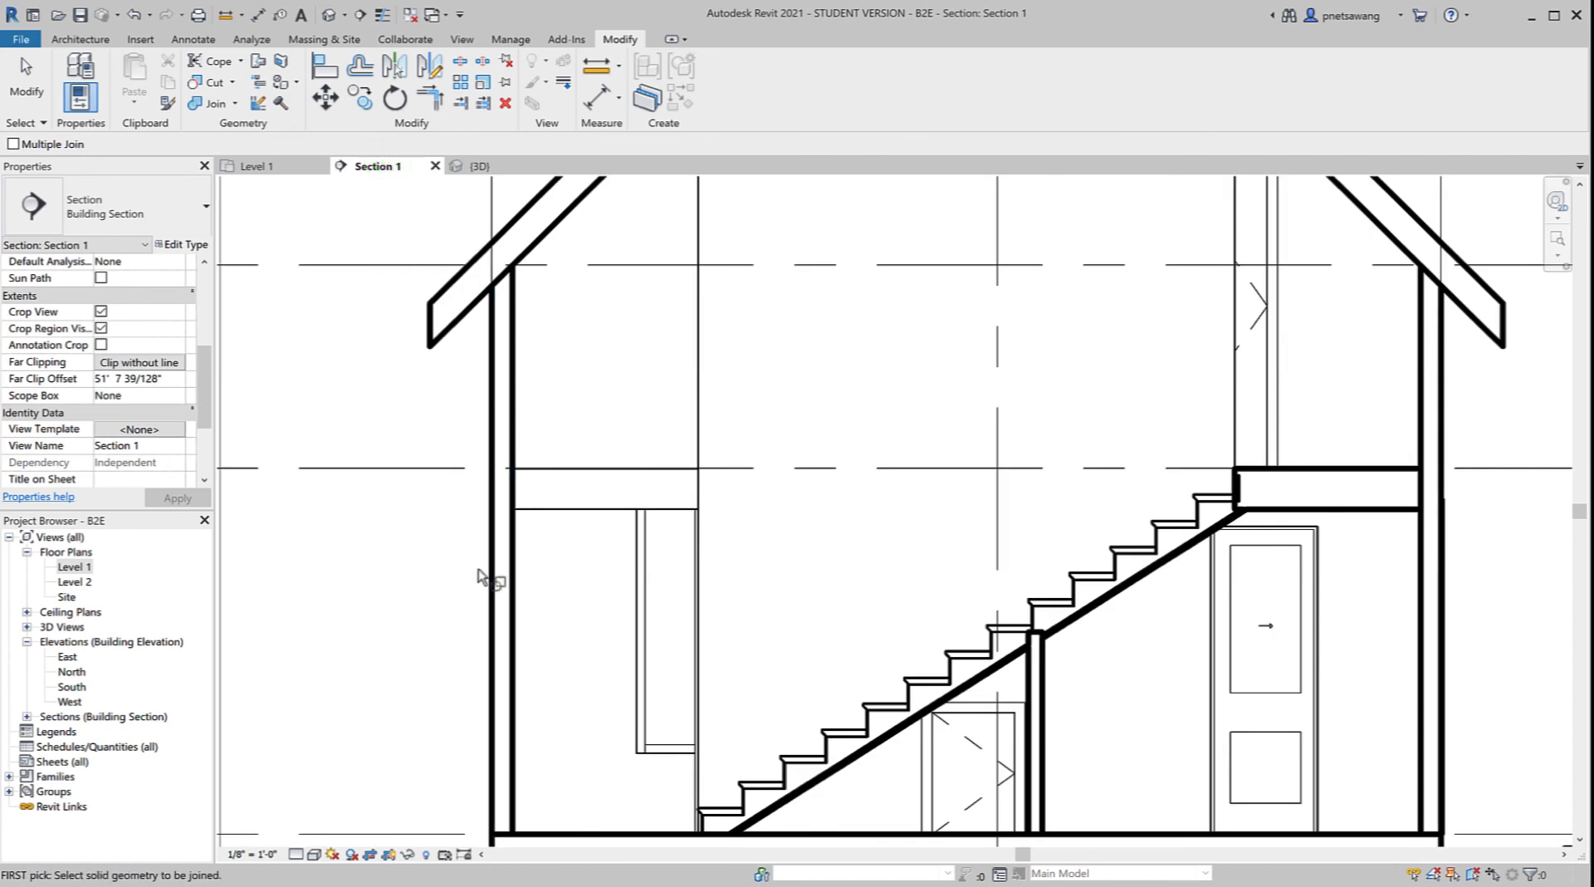
{"action": "left_click", "coordinate": [518, 411]}
{"action": "left_click", "coordinate": [535, 242]}
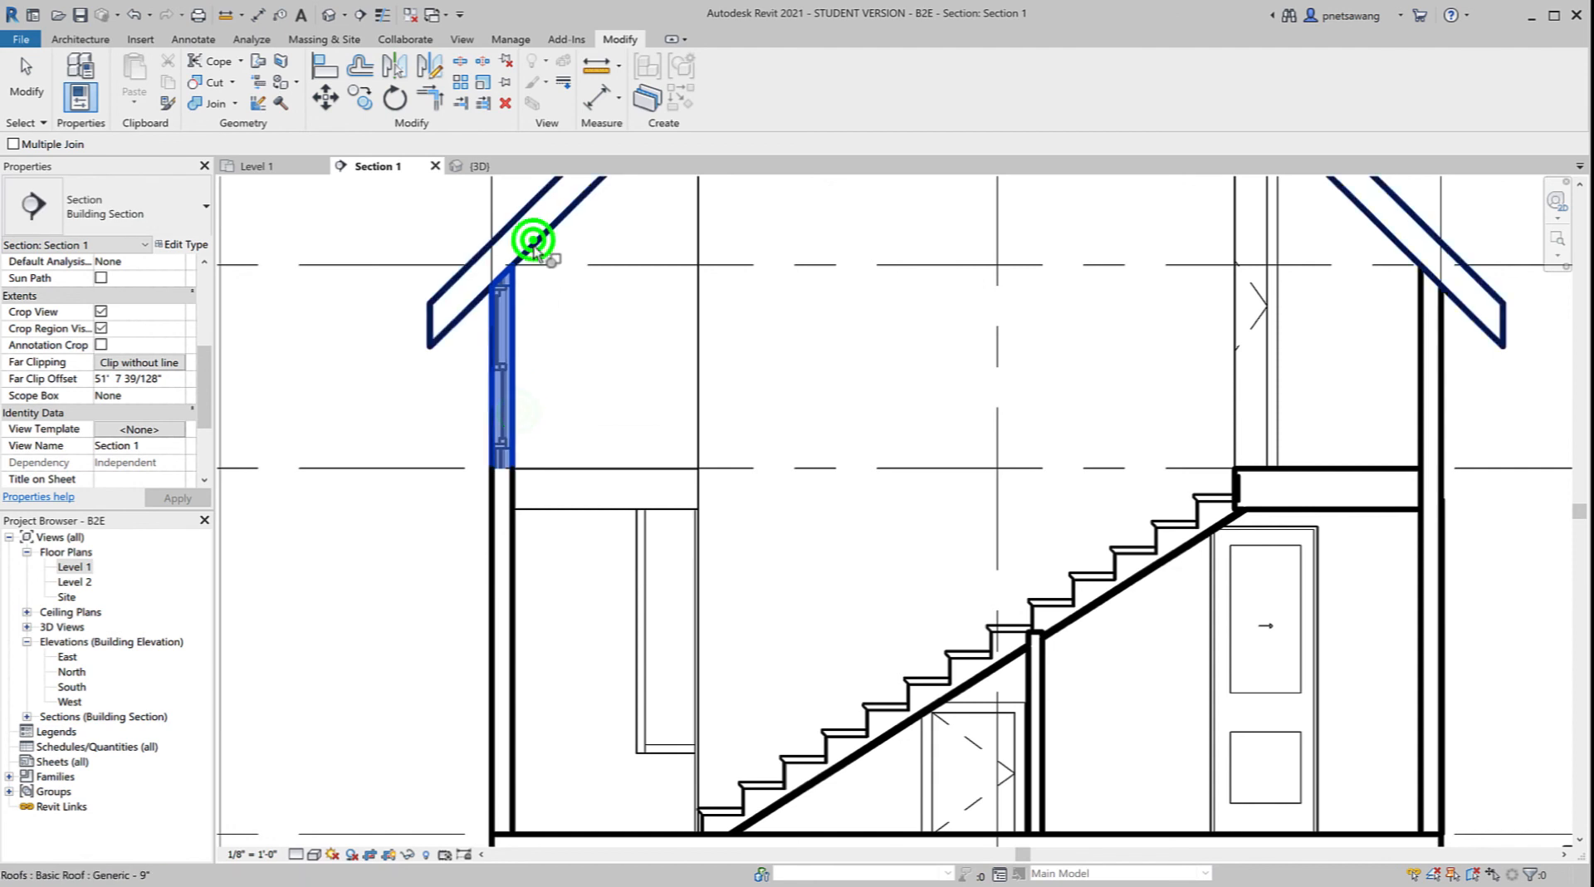
Step: Join the main building's upper wall at grid C to the main roof in the section
{"action": "middle_click_drag", "start_coordinate": [865, 326], "coordinate": [474, 439]}
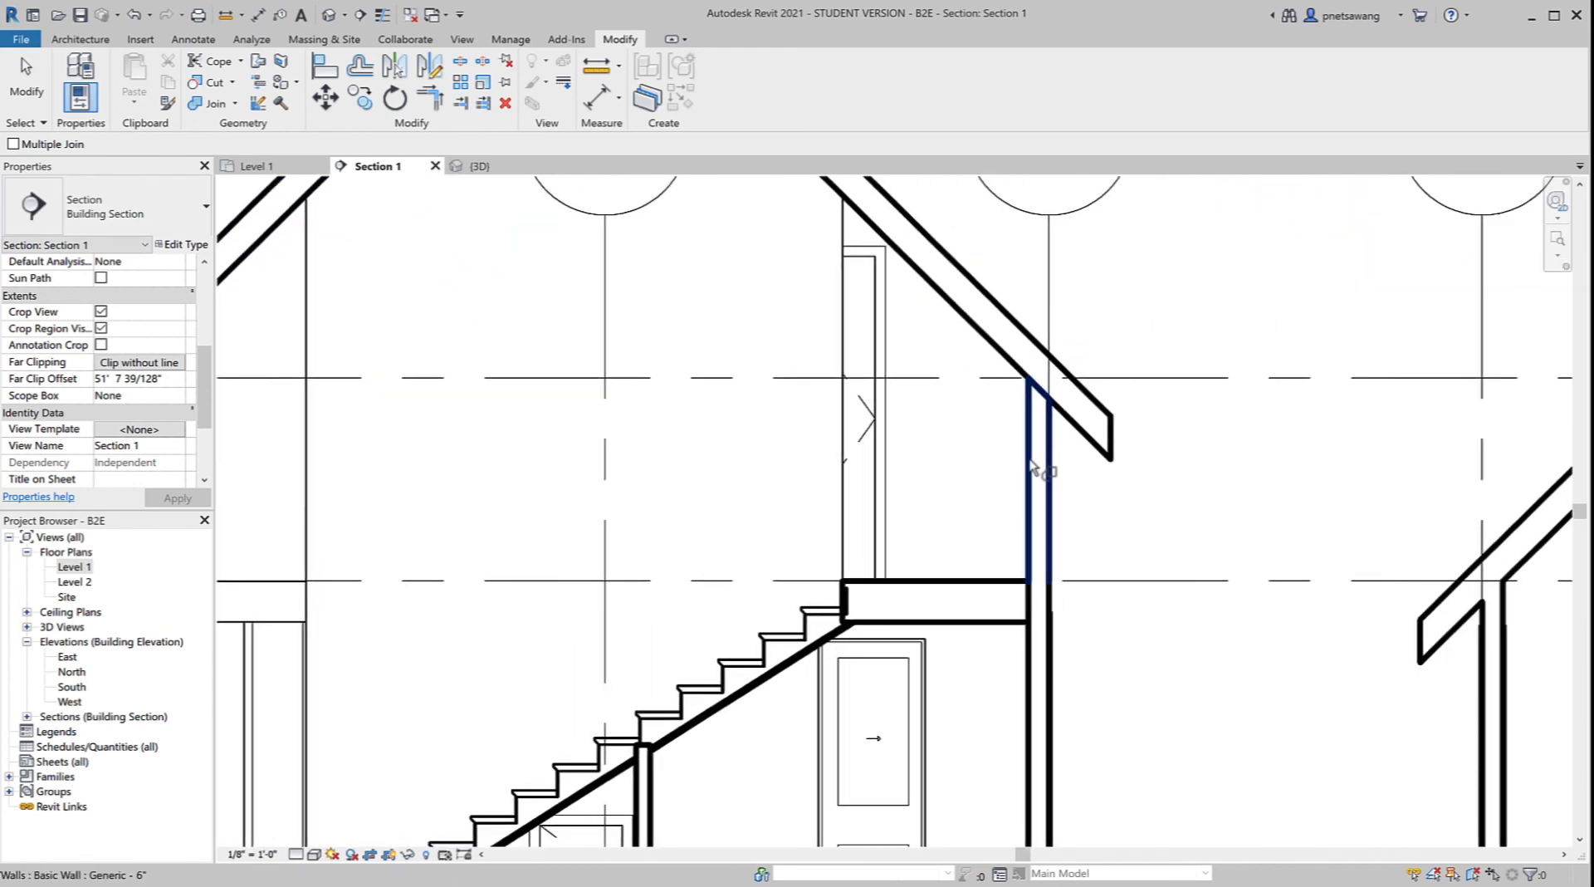
{"action": "left_click", "coordinate": [1029, 452]}
{"action": "left_click", "coordinate": [1019, 359]}
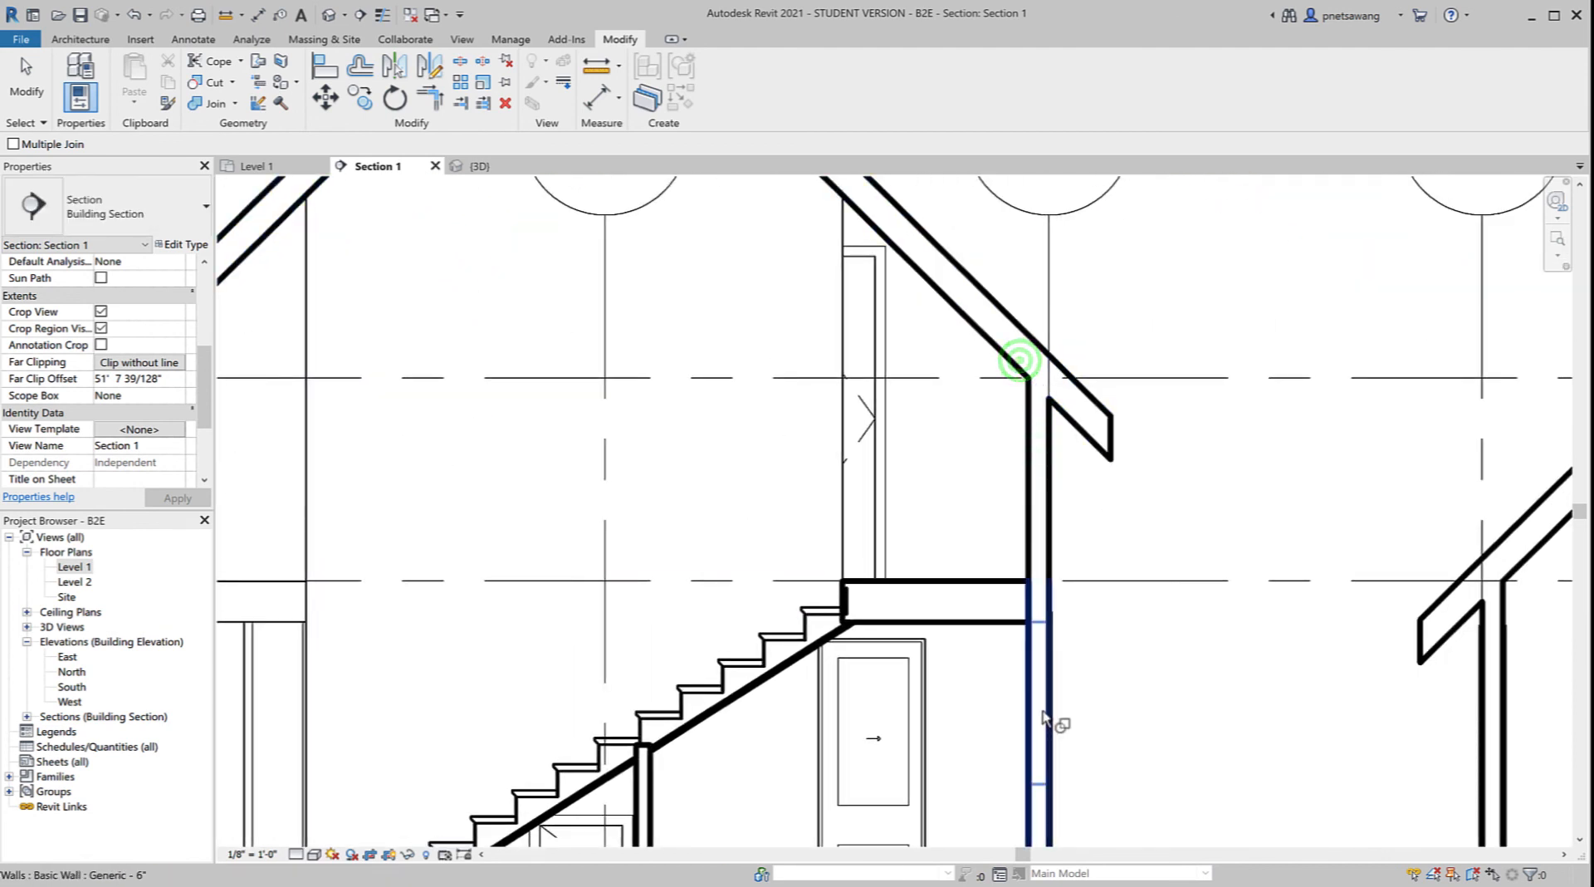
Step: Join the main building's lower wall at grid C to the Level 2 floor slab beside the stair
{"action": "left_click", "coordinate": [1032, 706]}
{"action": "left_click", "coordinate": [1003, 628]}
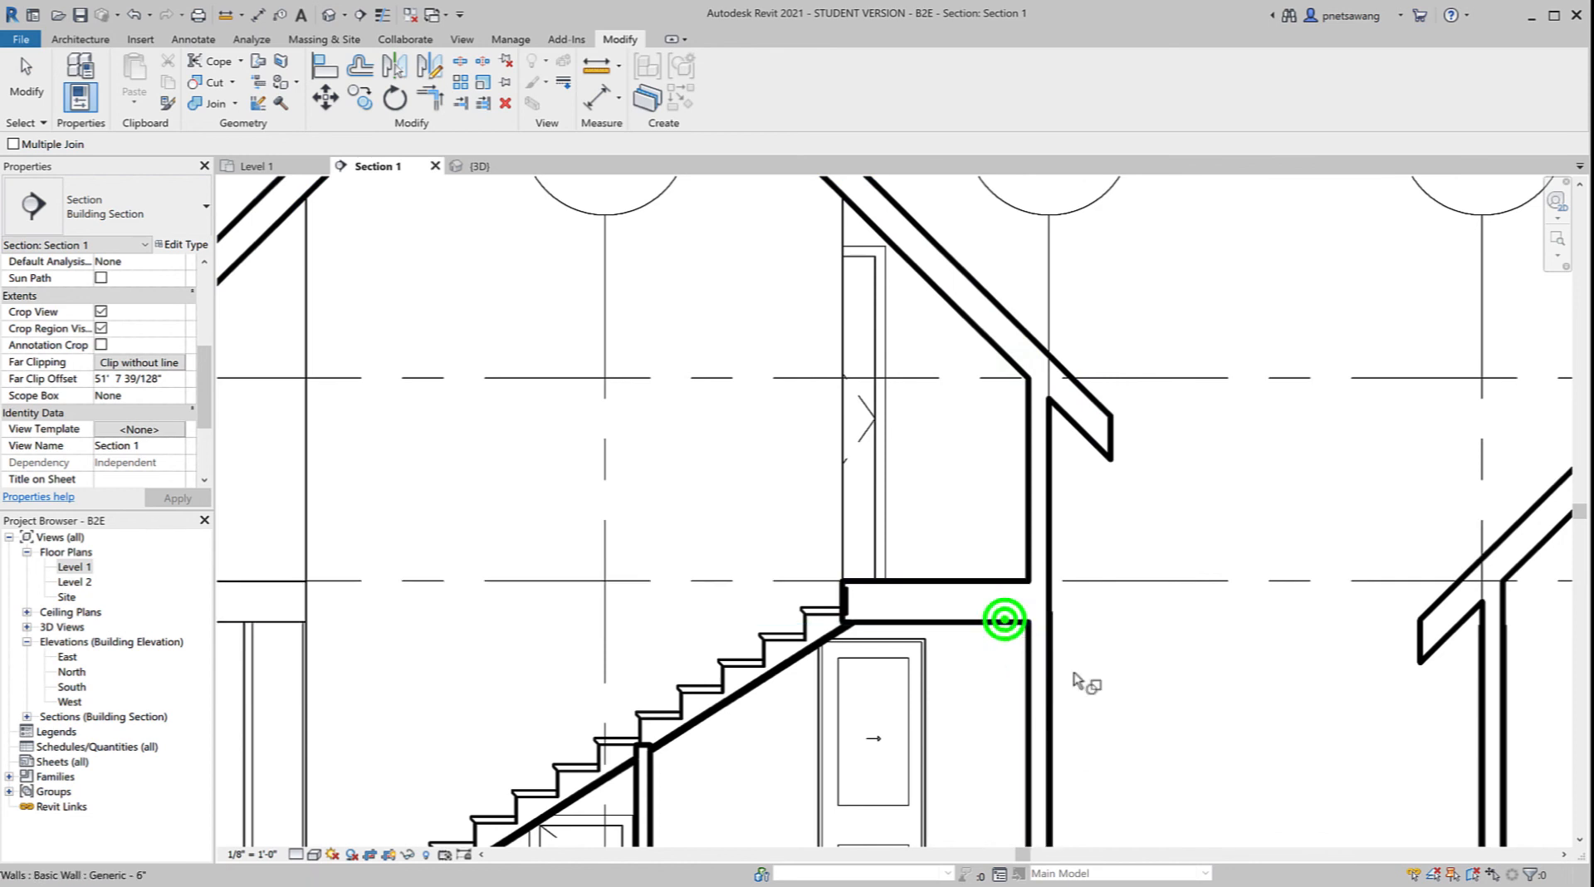
{"action": "middle_click_drag", "start_coordinate": [1156, 744], "coordinate": [1188, 504]}
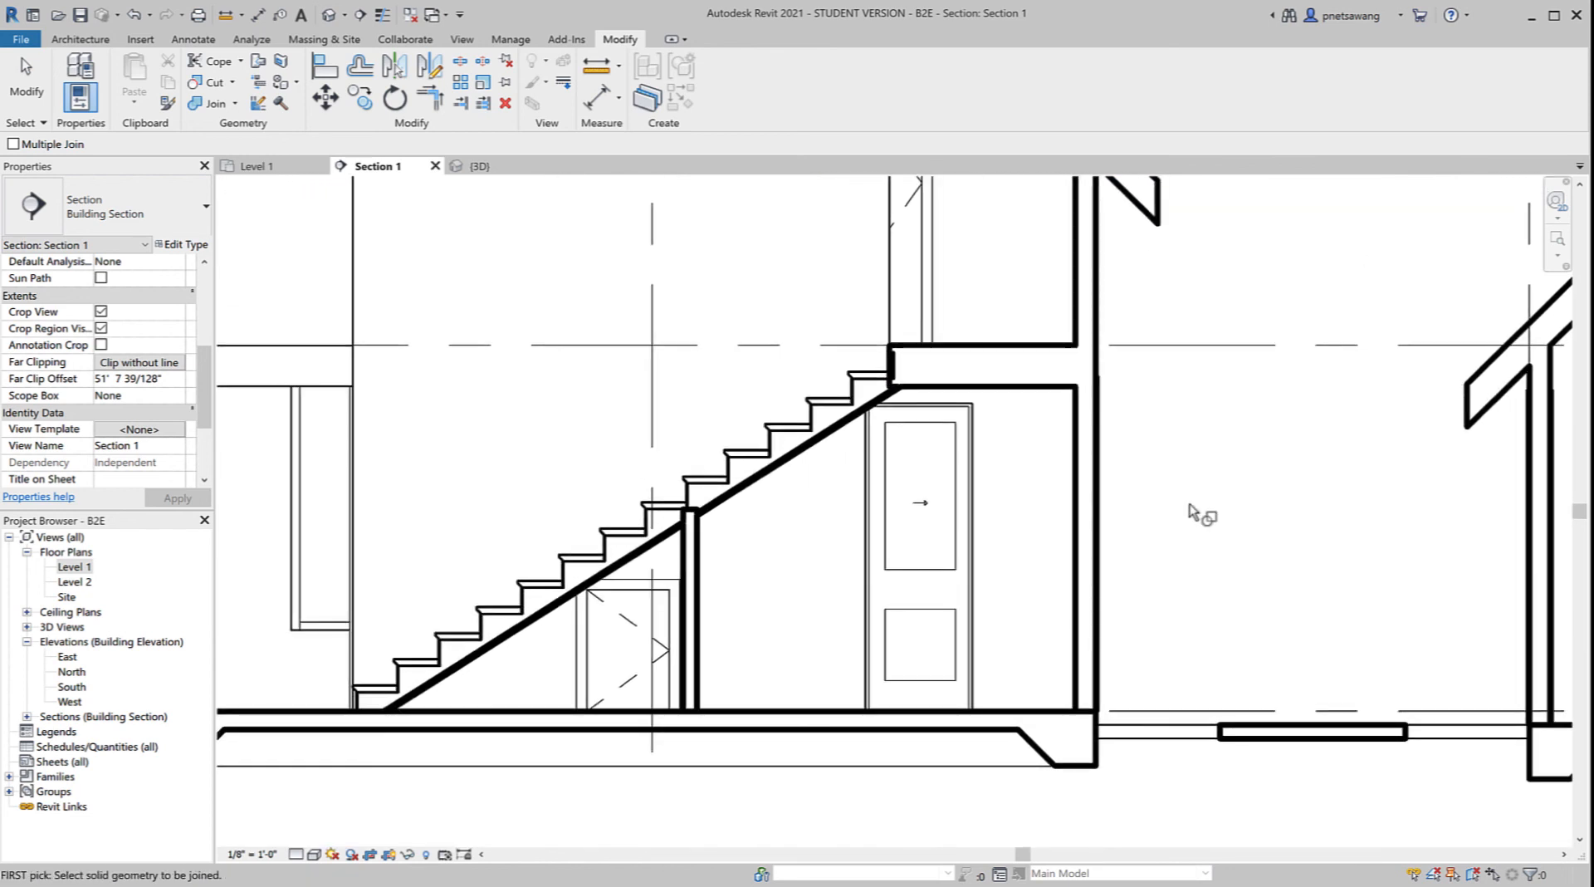
{"action": "scroll", "coordinate": [1193, 513], "scroll_direction": "down", "scroll_amount": 4}
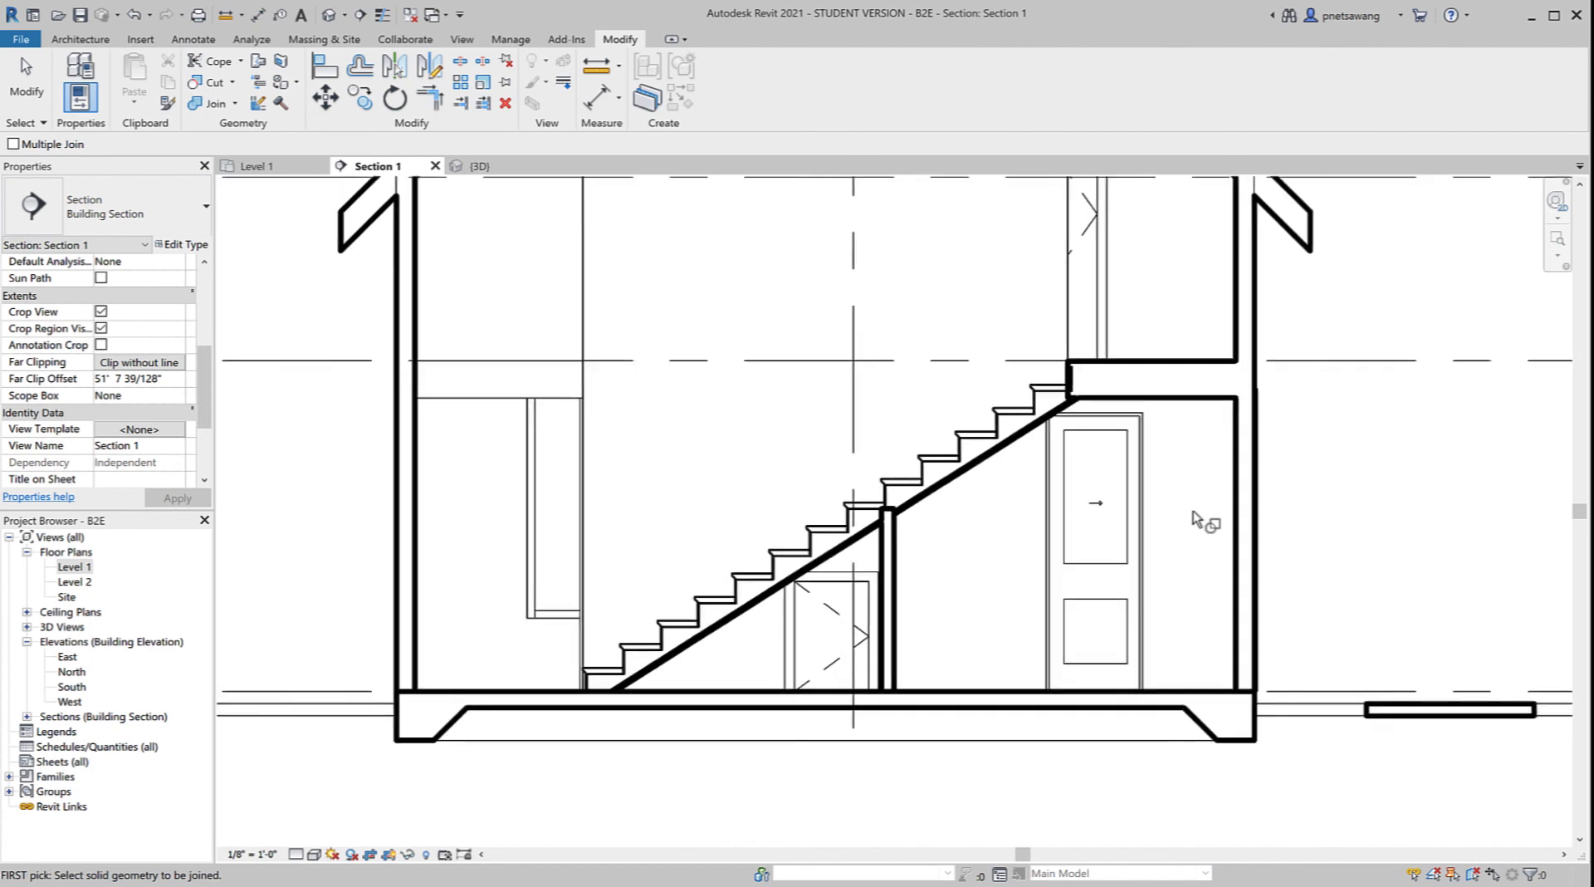
{"action": "scroll", "coordinate": [1162, 540], "scroll_direction": "down", "scroll_amount": 3}
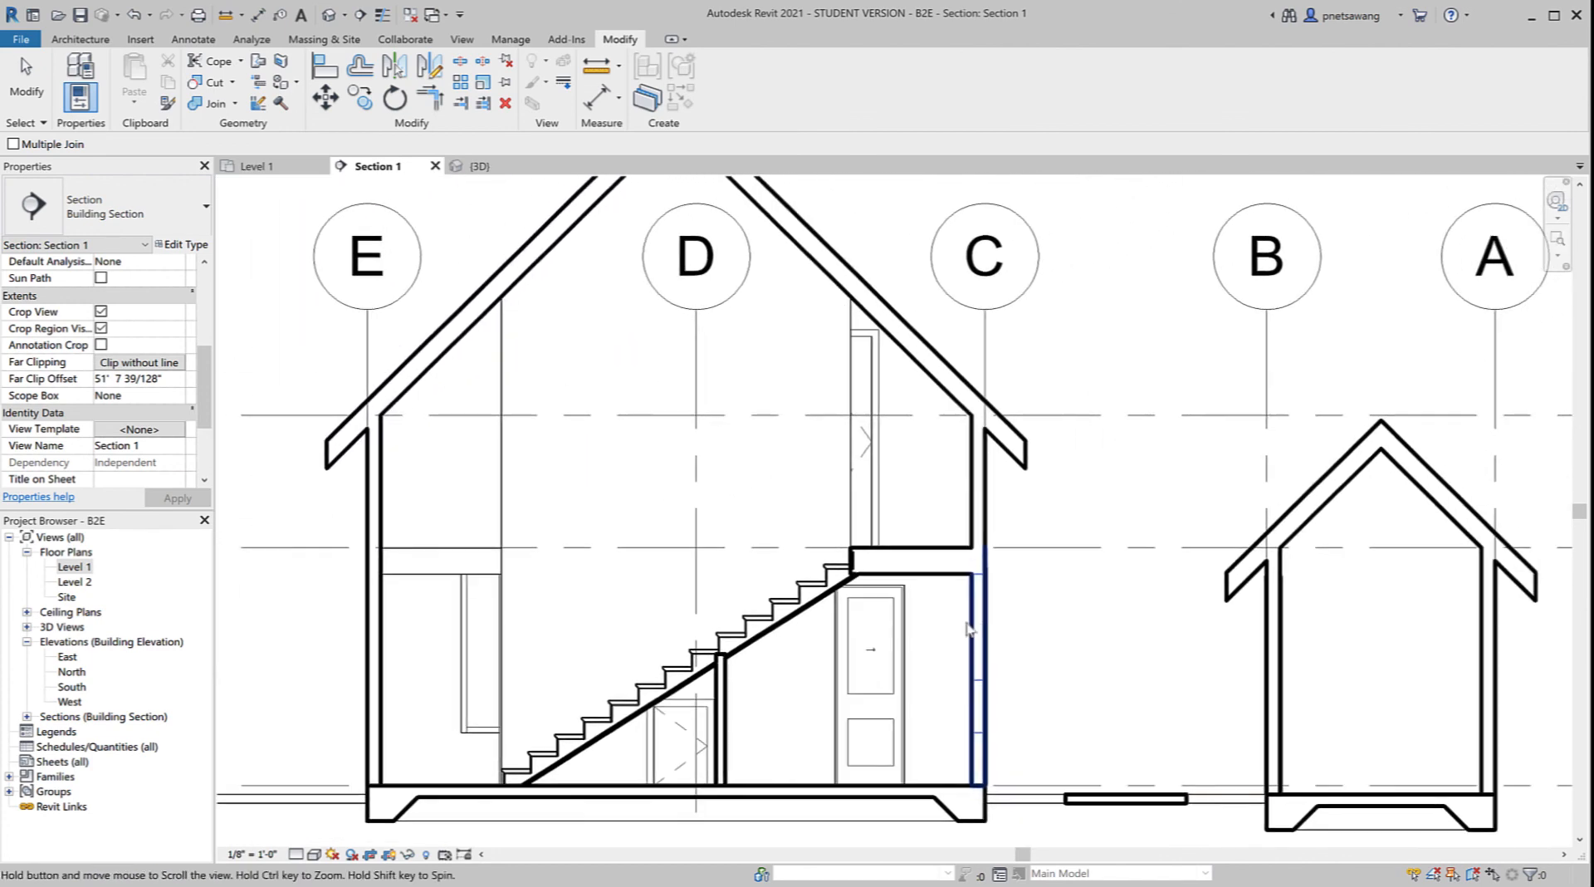
{"action": "scroll", "coordinate": [976, 635], "scroll_direction": "up", "scroll_amount": 1}
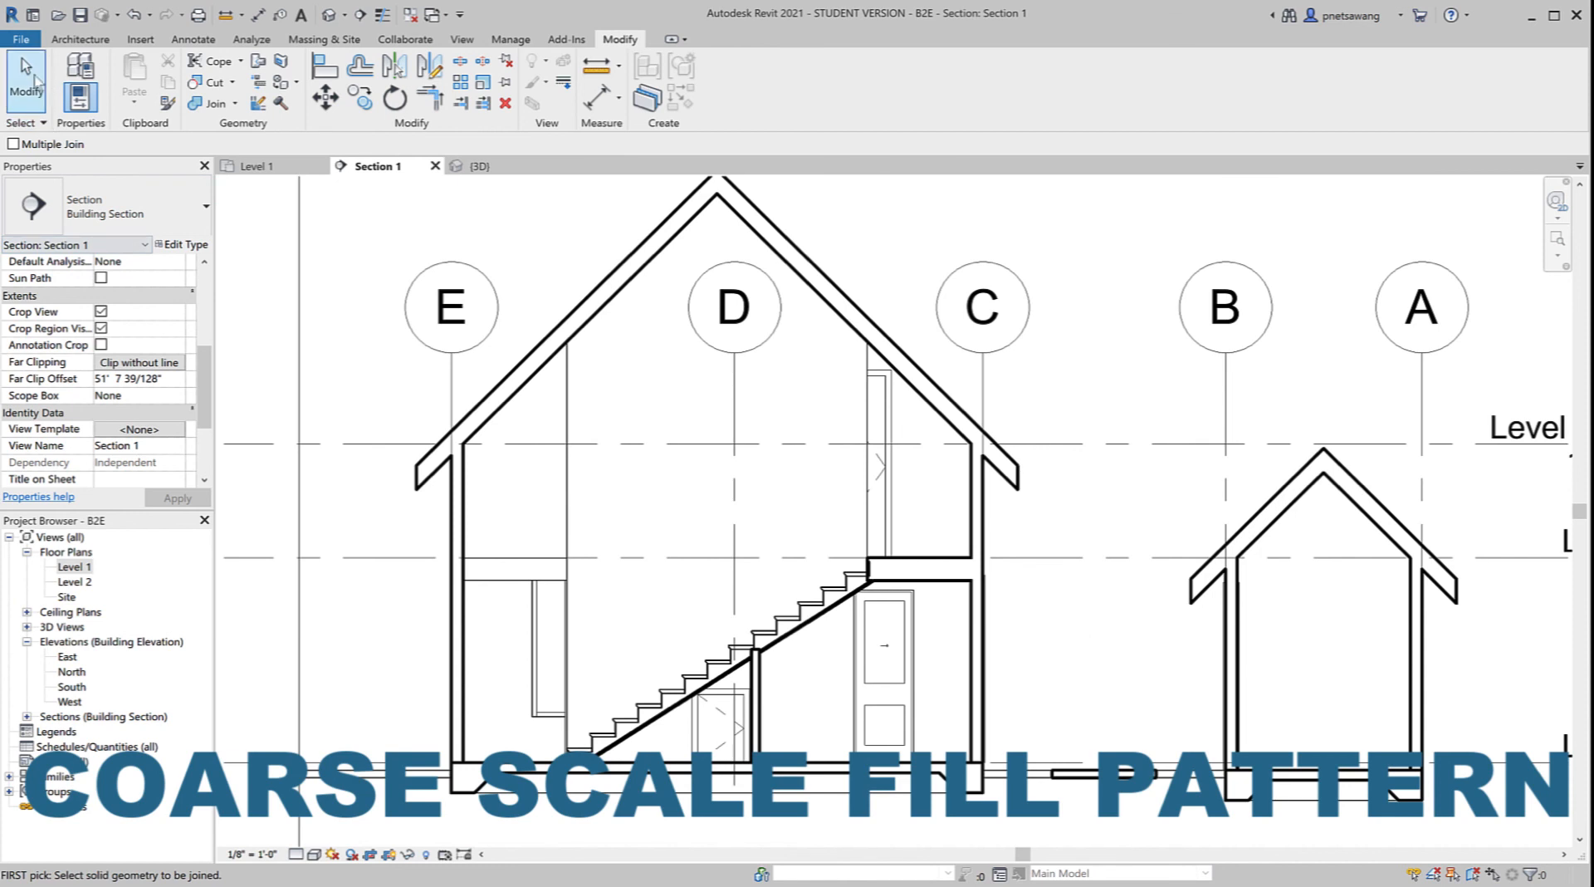
{"action": "left_click", "coordinate": [35, 80]}
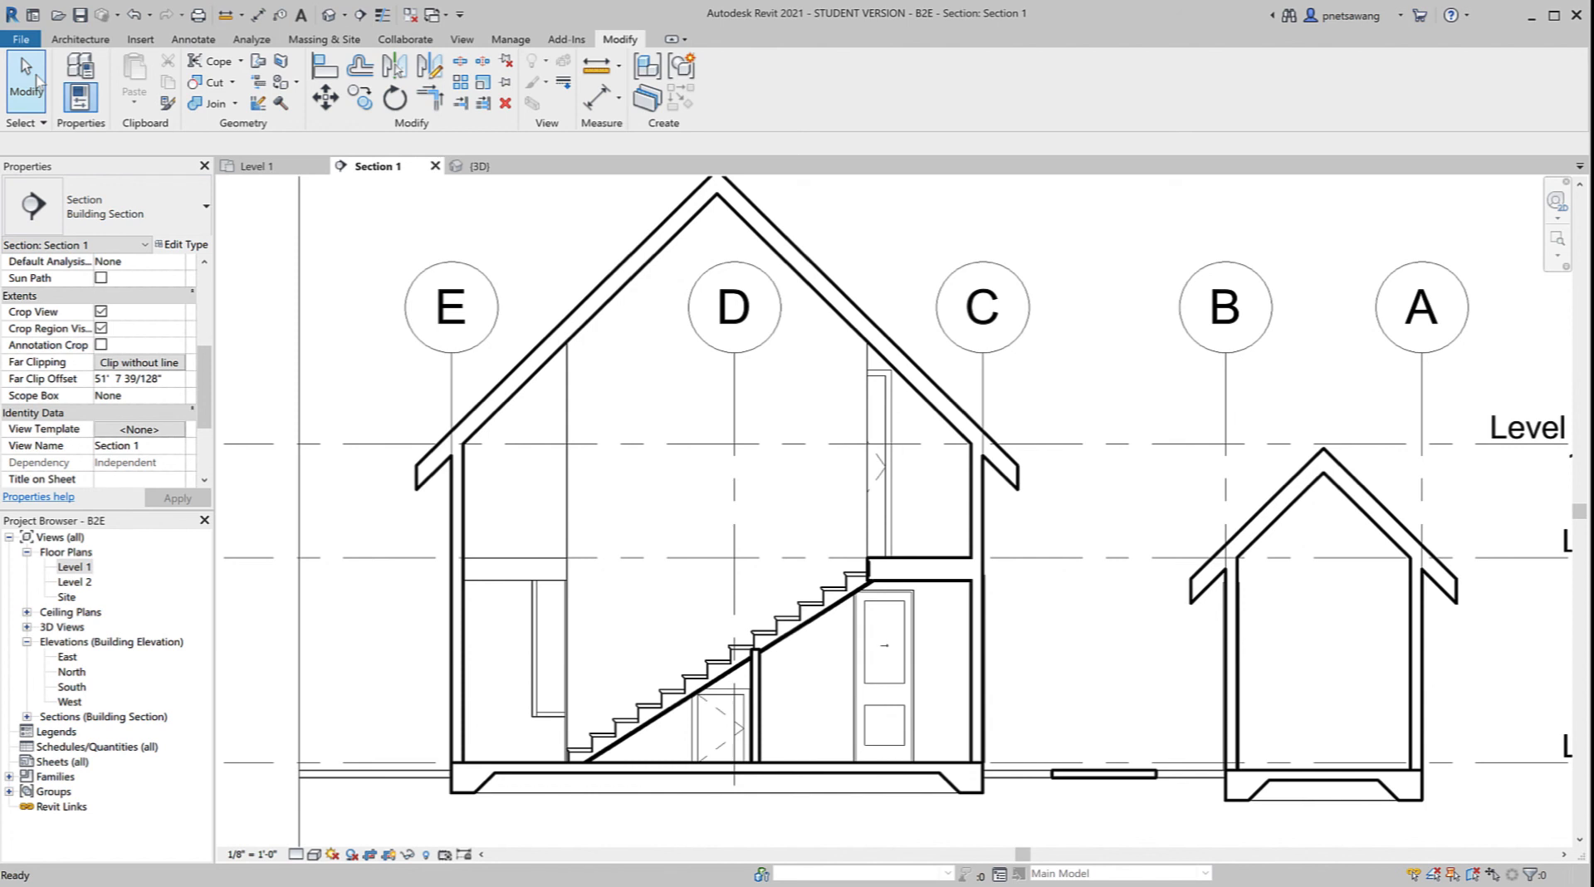
Step: Set the Generic - 6" wall type's coarse scale fill pattern to <Solid fill> and its fill color to gray RGB 128-128-128
{"action": "left_click", "coordinate": [461, 508]}
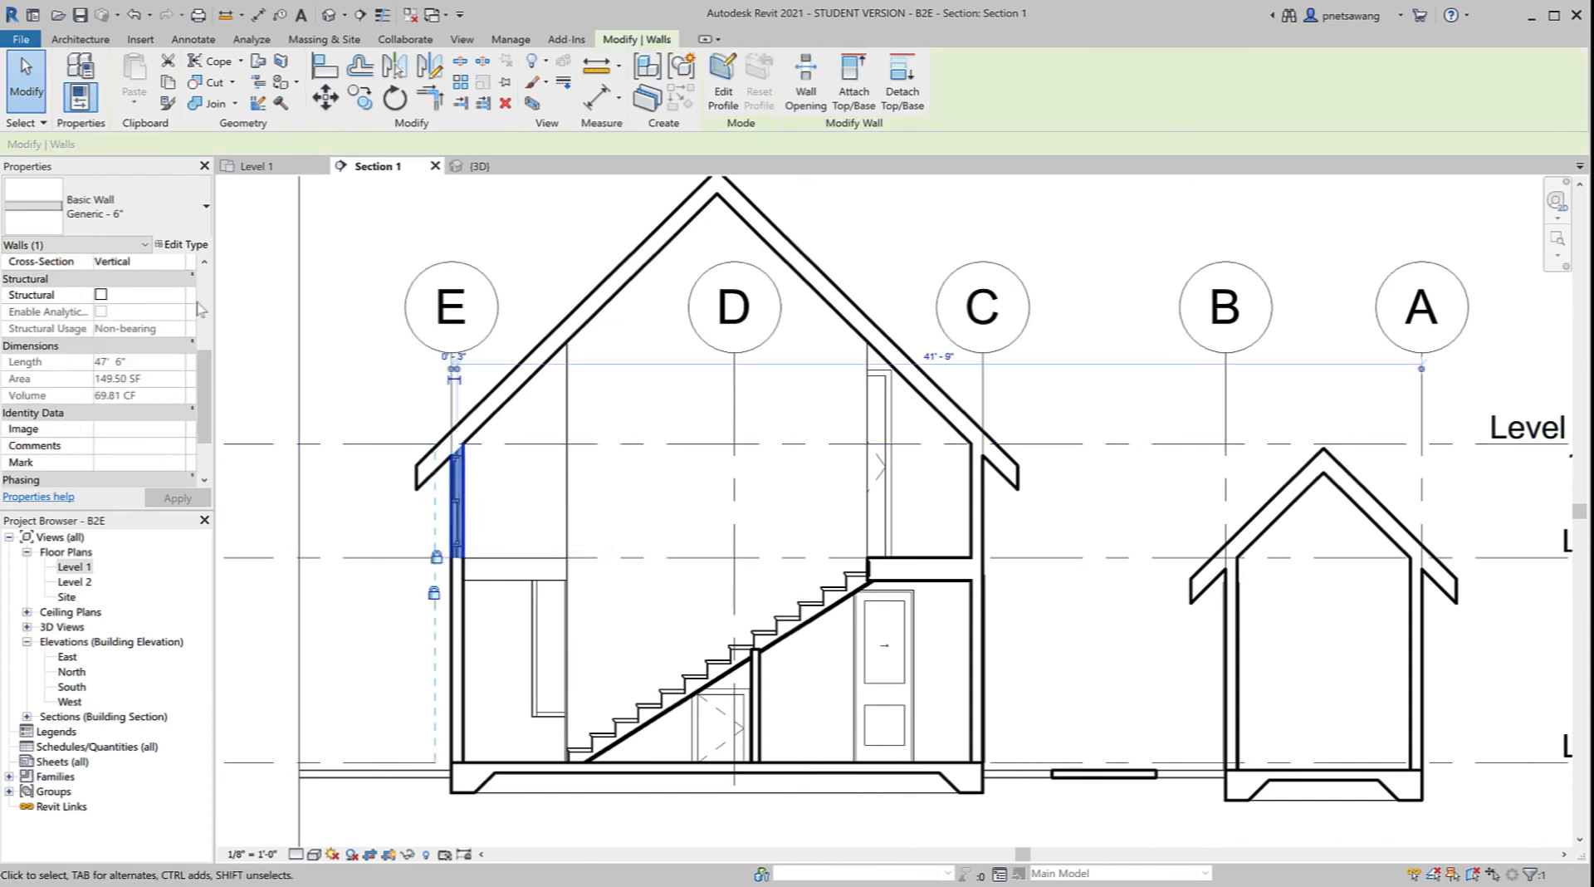
{"action": "left_click", "coordinate": [186, 244]}
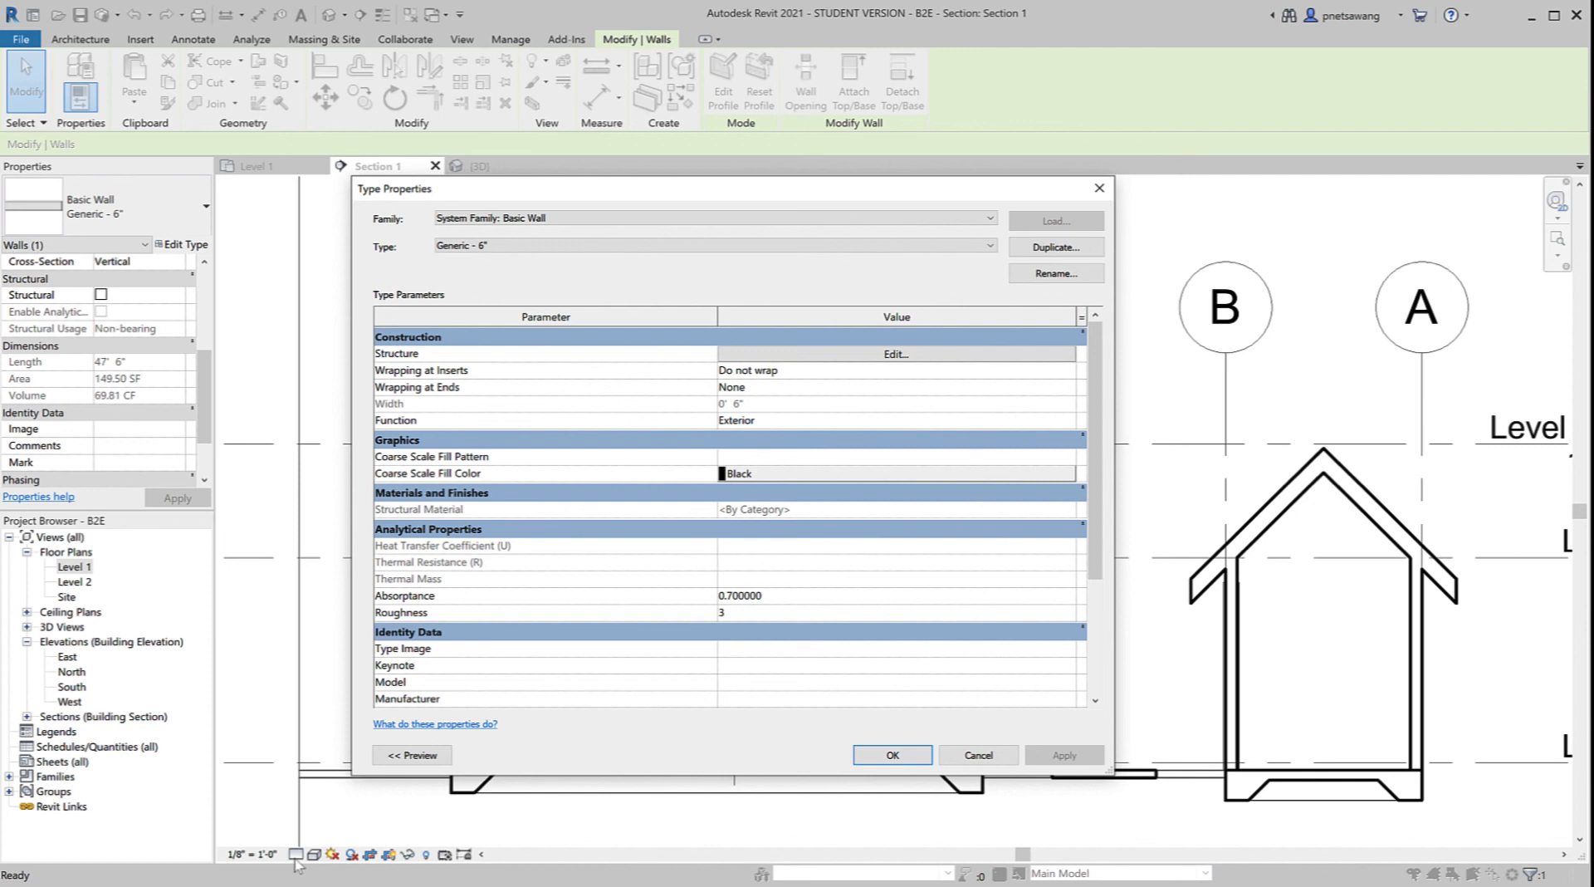
{"action": "left_click", "coordinate": [931, 456]}
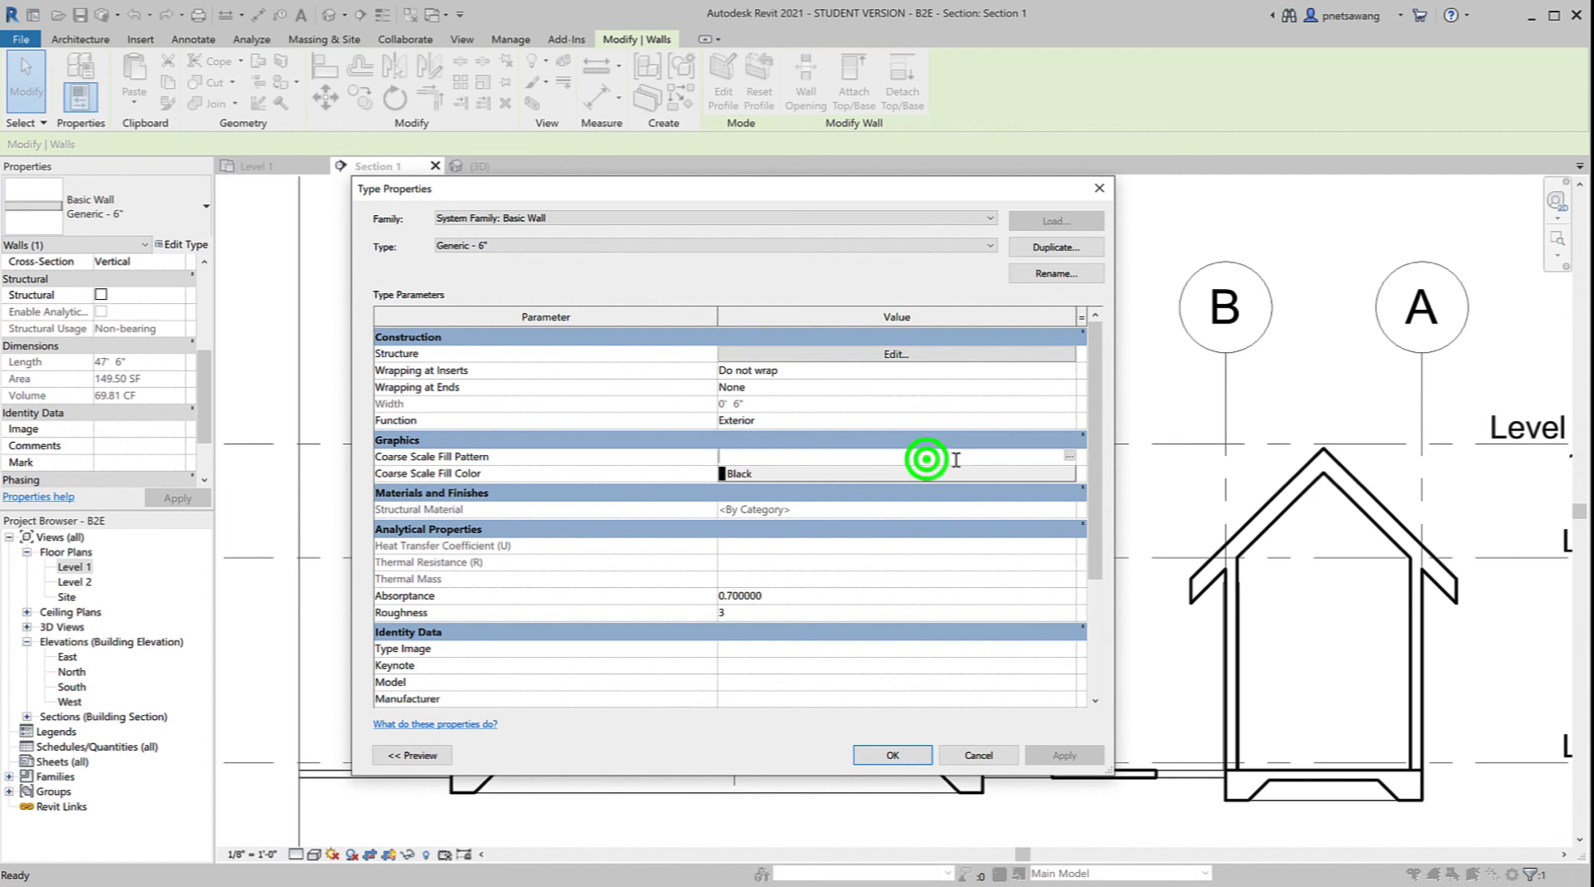
{"action": "left_click", "coordinate": [1068, 453]}
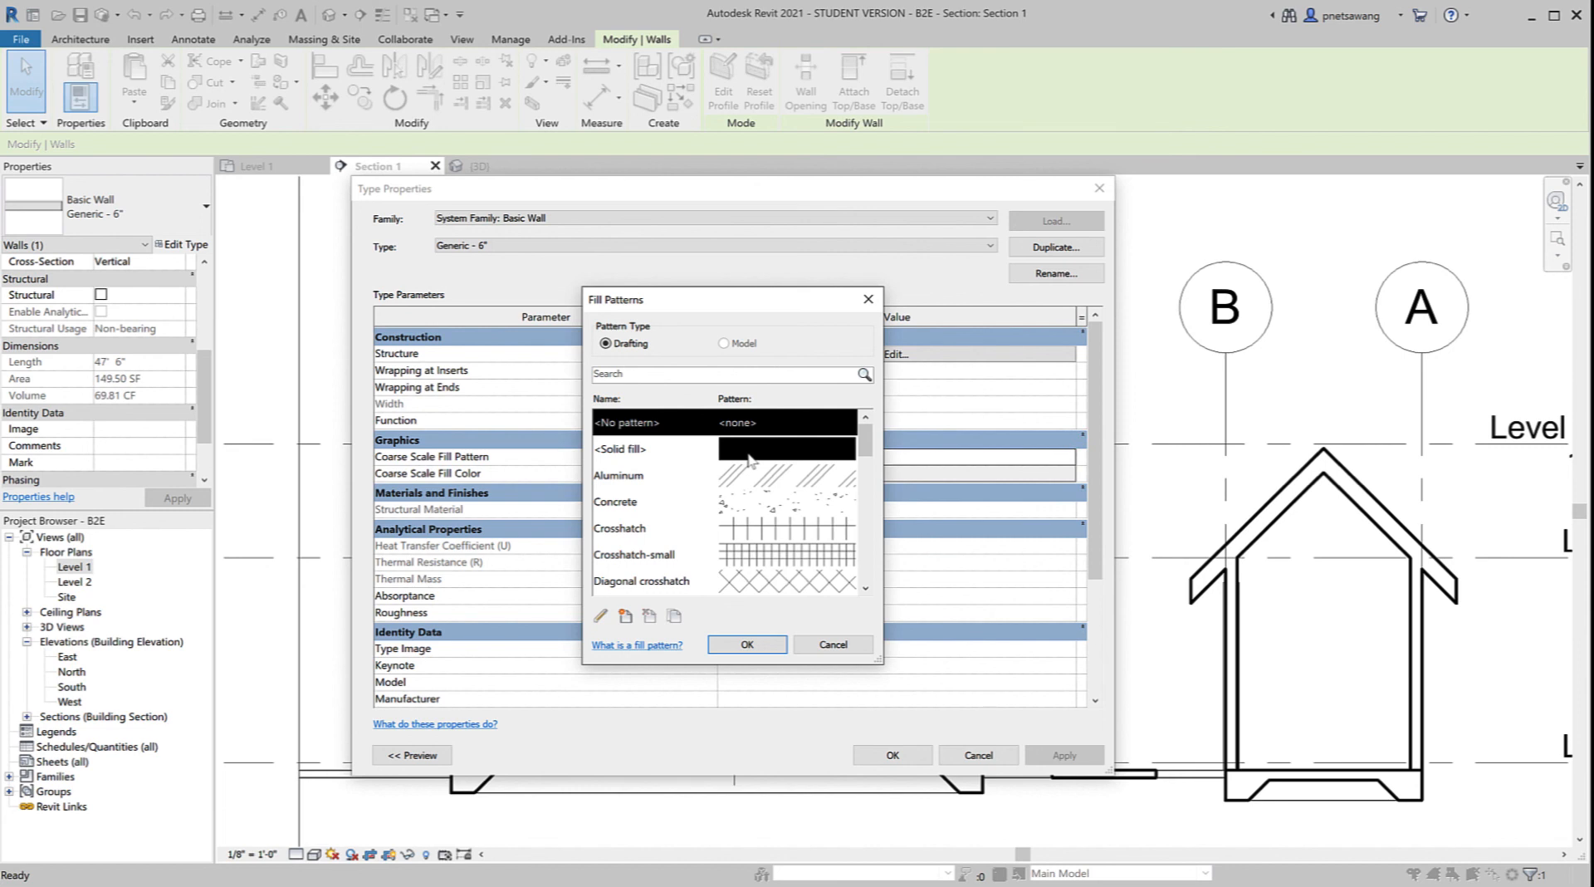
{"action": "left_click", "coordinate": [746, 449]}
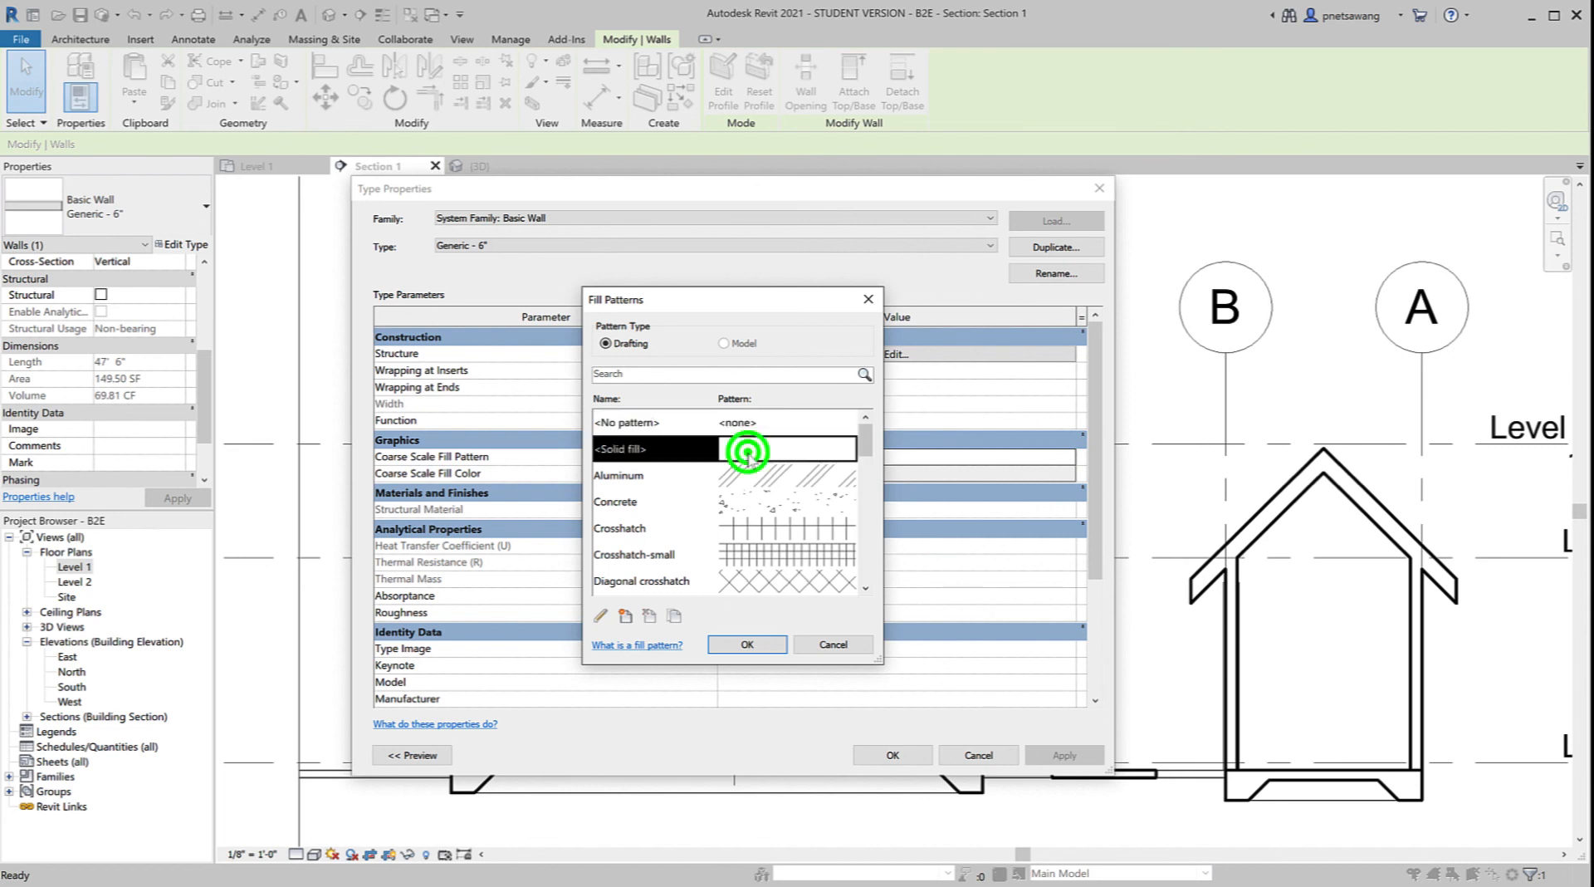
{"action": "left_click", "coordinate": [746, 644]}
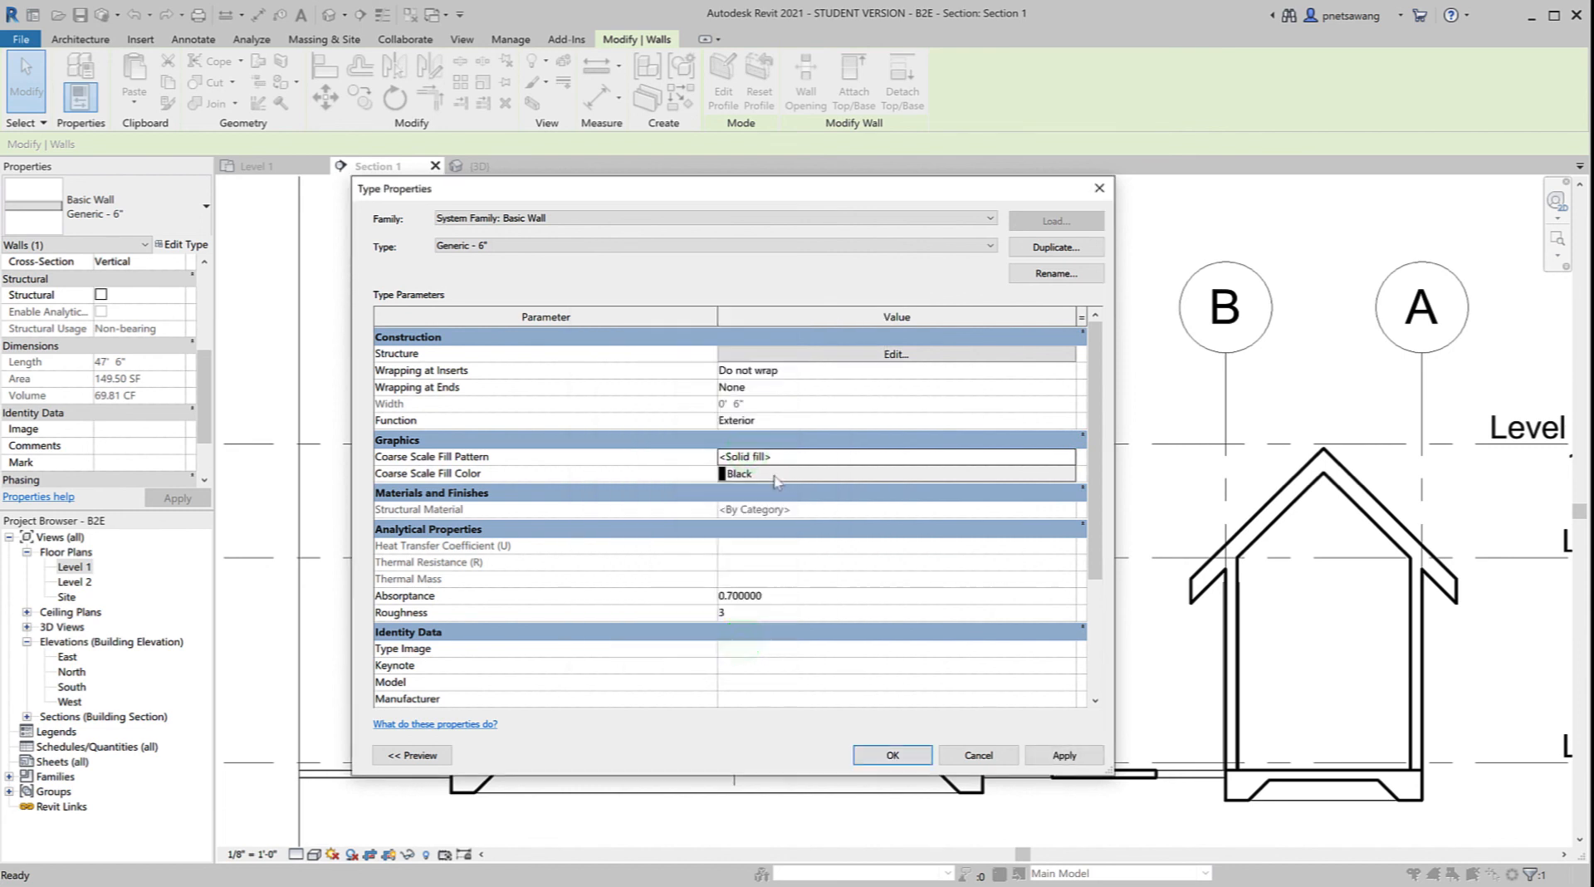
{"action": "left_click", "coordinate": [774, 475]}
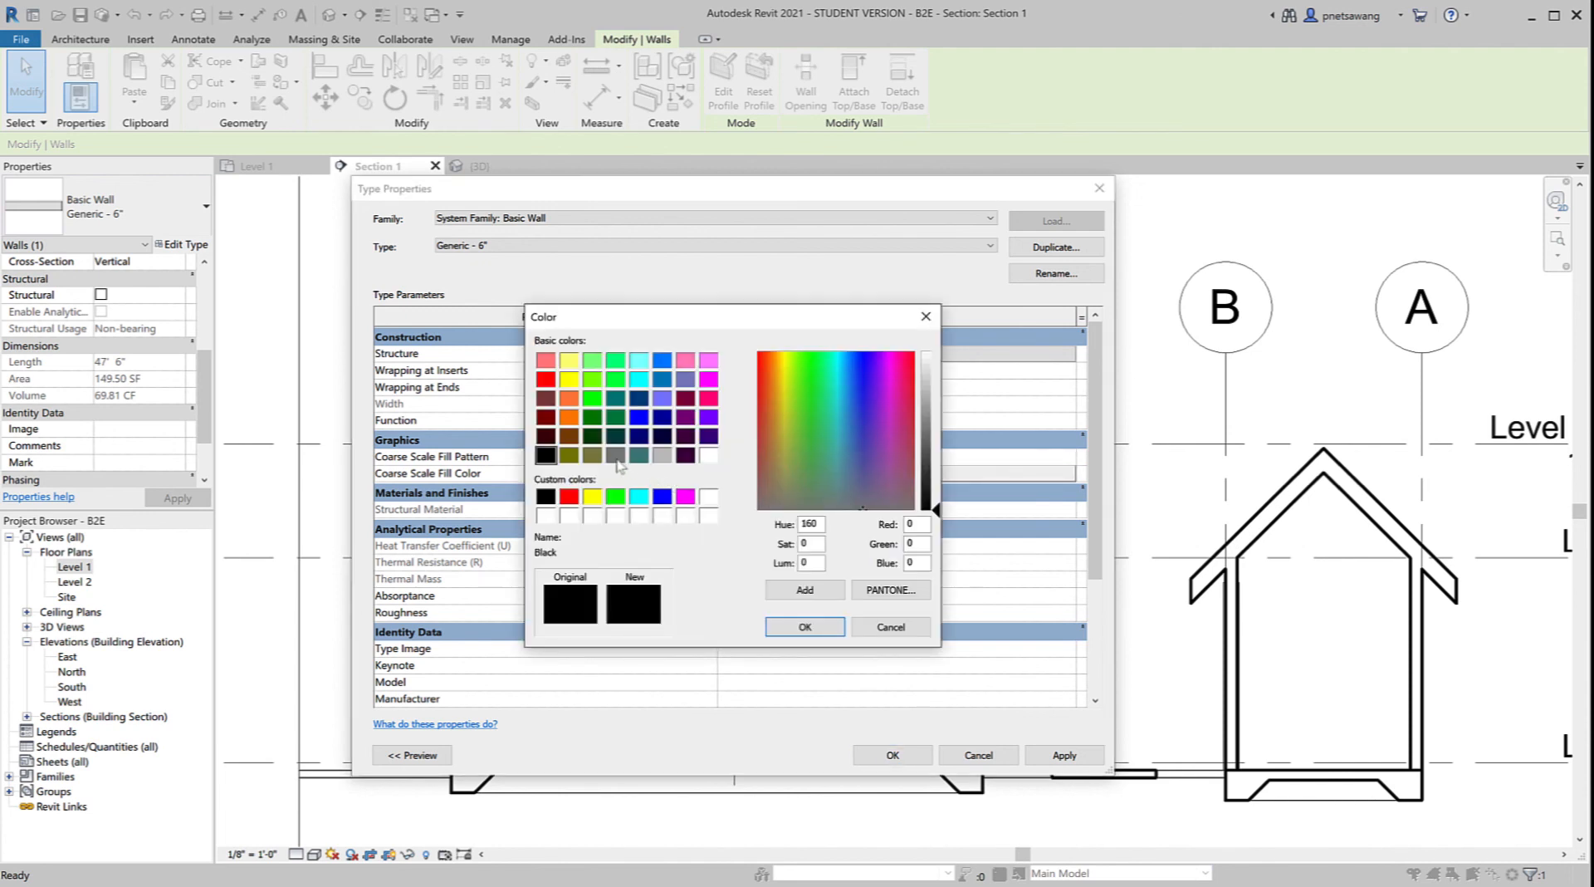
{"action": "left_click", "coordinate": [616, 456]}
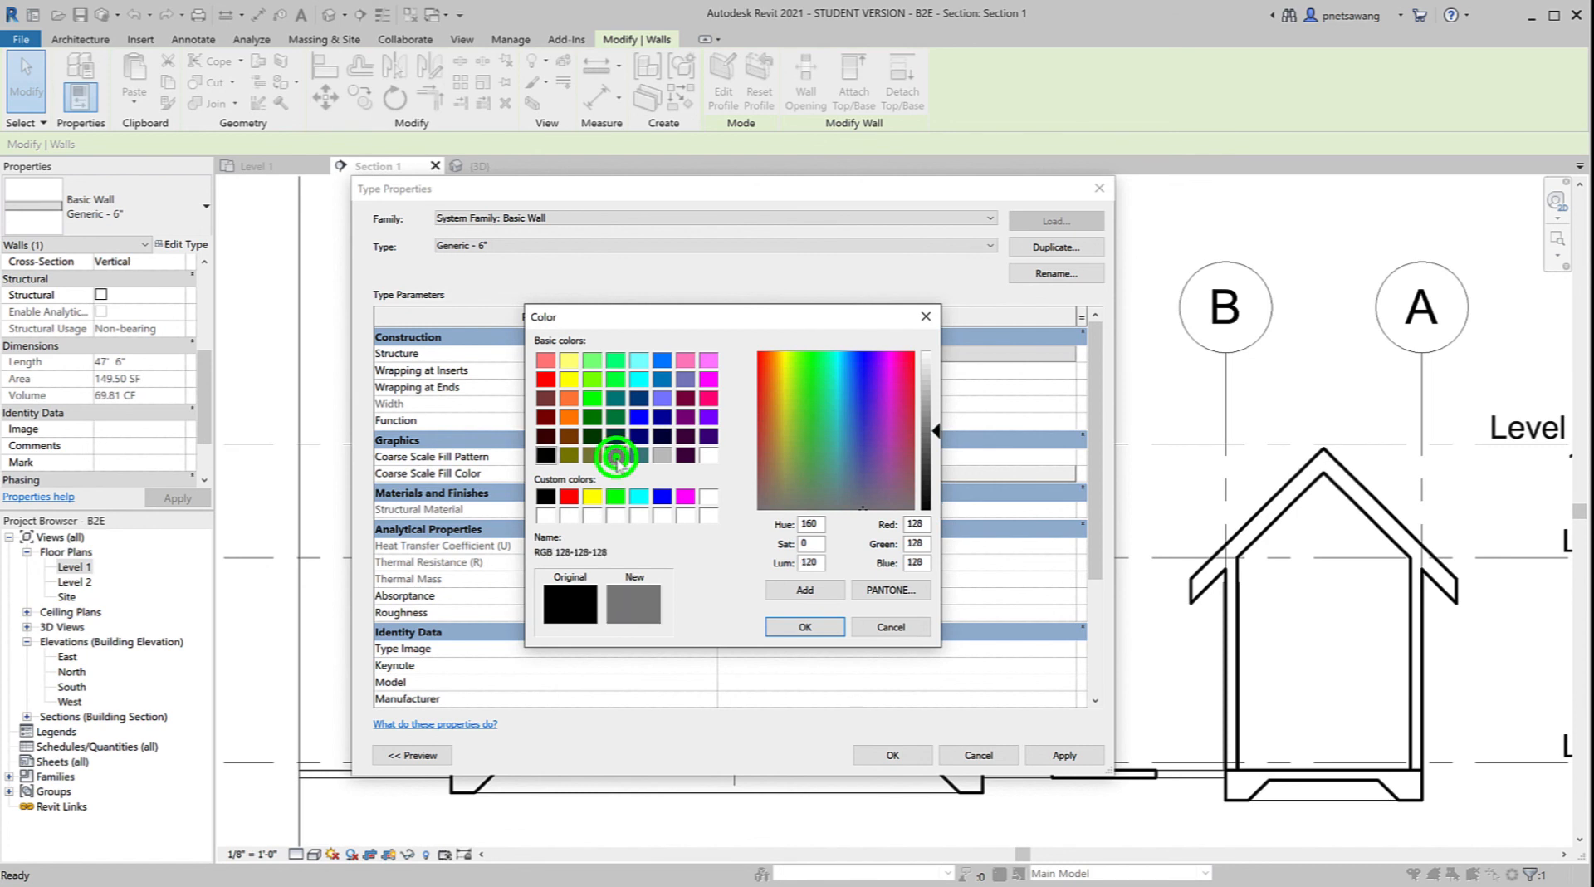
{"action": "left_click", "coordinate": [806, 627]}
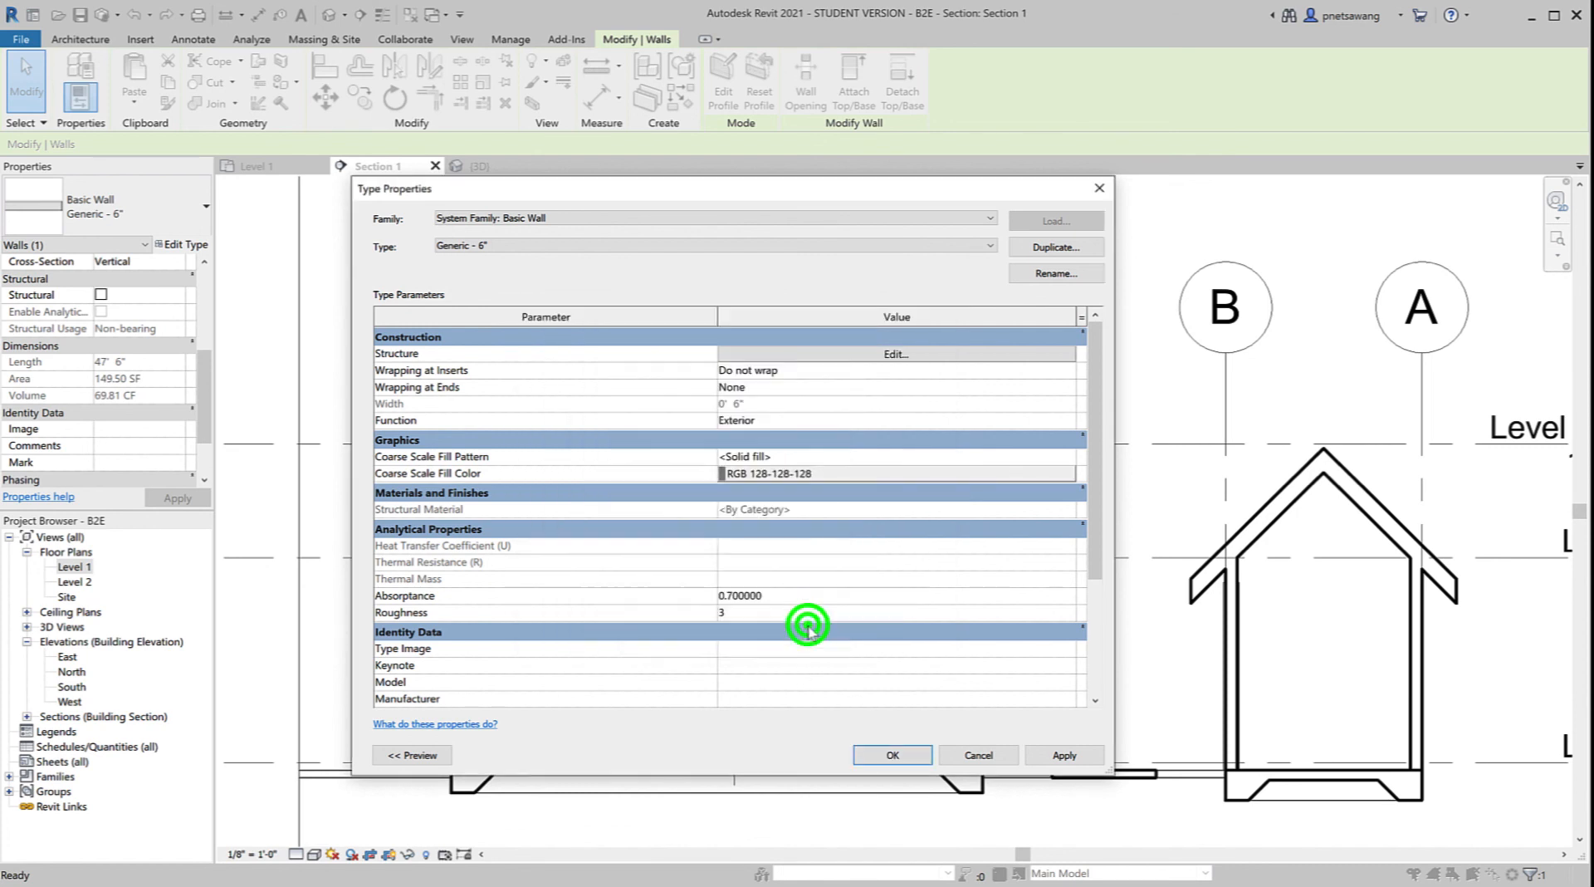
{"action": "left_click", "coordinate": [885, 755]}
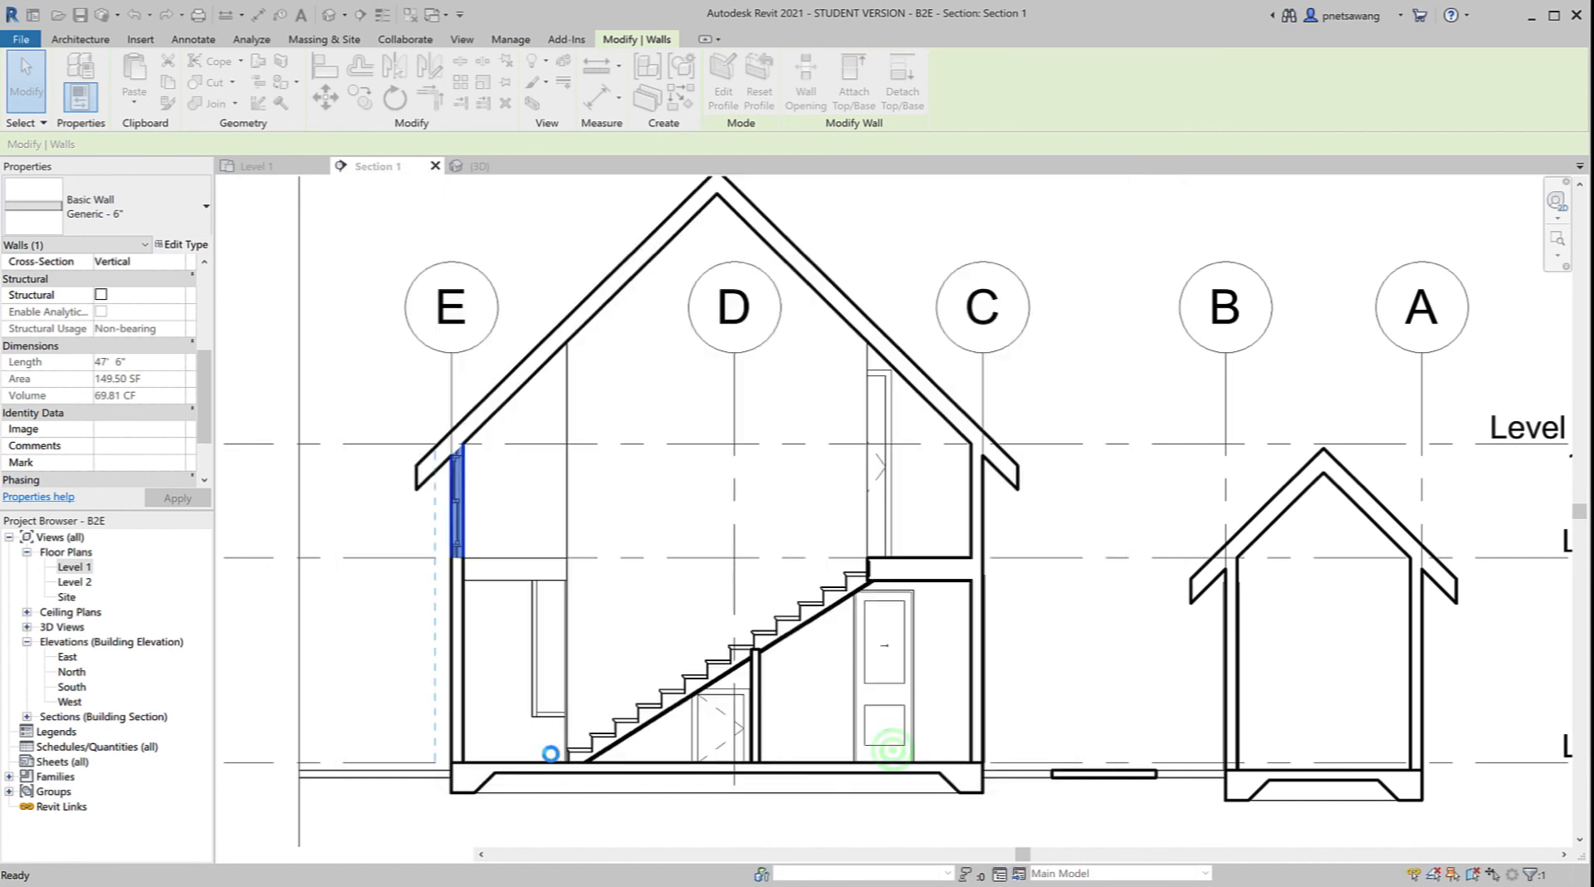
{"action": "left_click", "coordinate": [629, 830]}
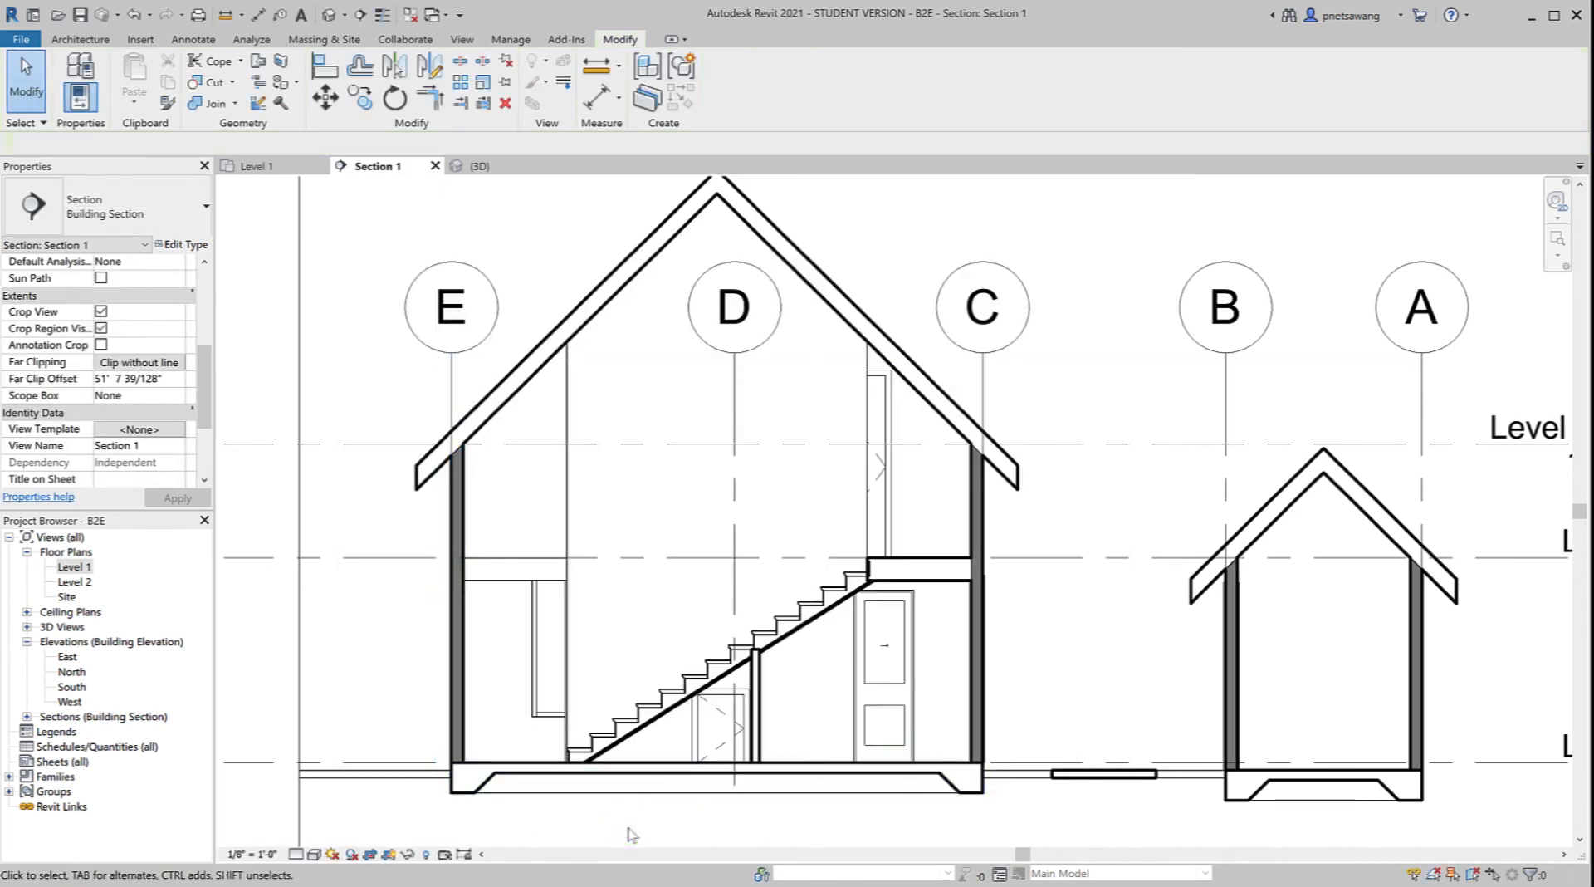
Step: Set the Generic - 9" roof type's coarse scale fill pattern to <Solid fill> with the color RGB 128-128-128
{"action": "left_click", "coordinate": [777, 236]}
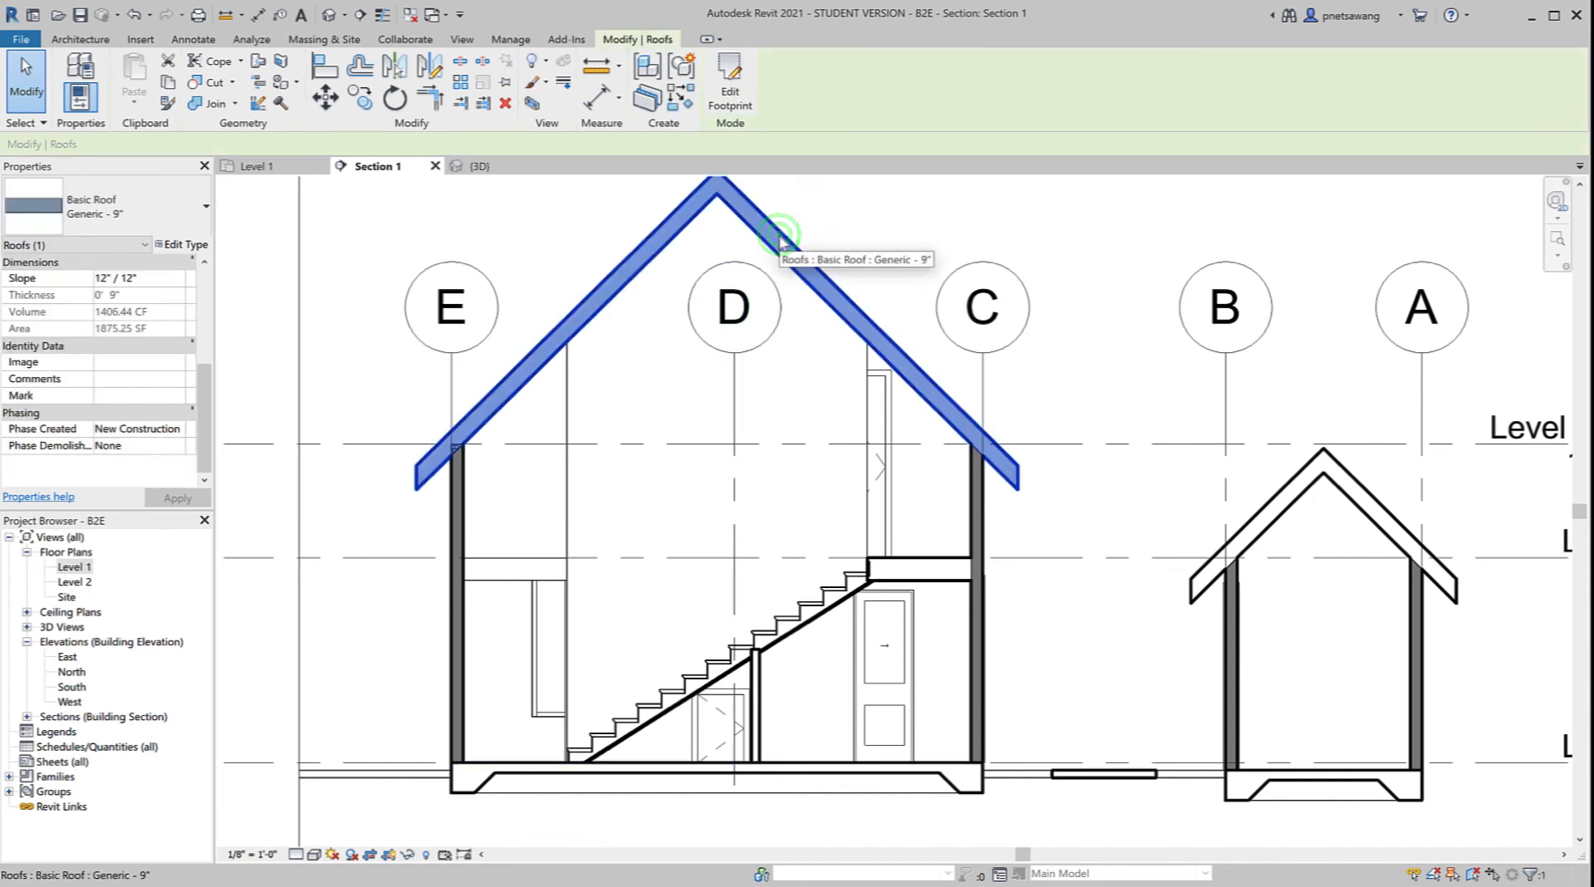
{"action": "left_click", "coordinate": [186, 244]}
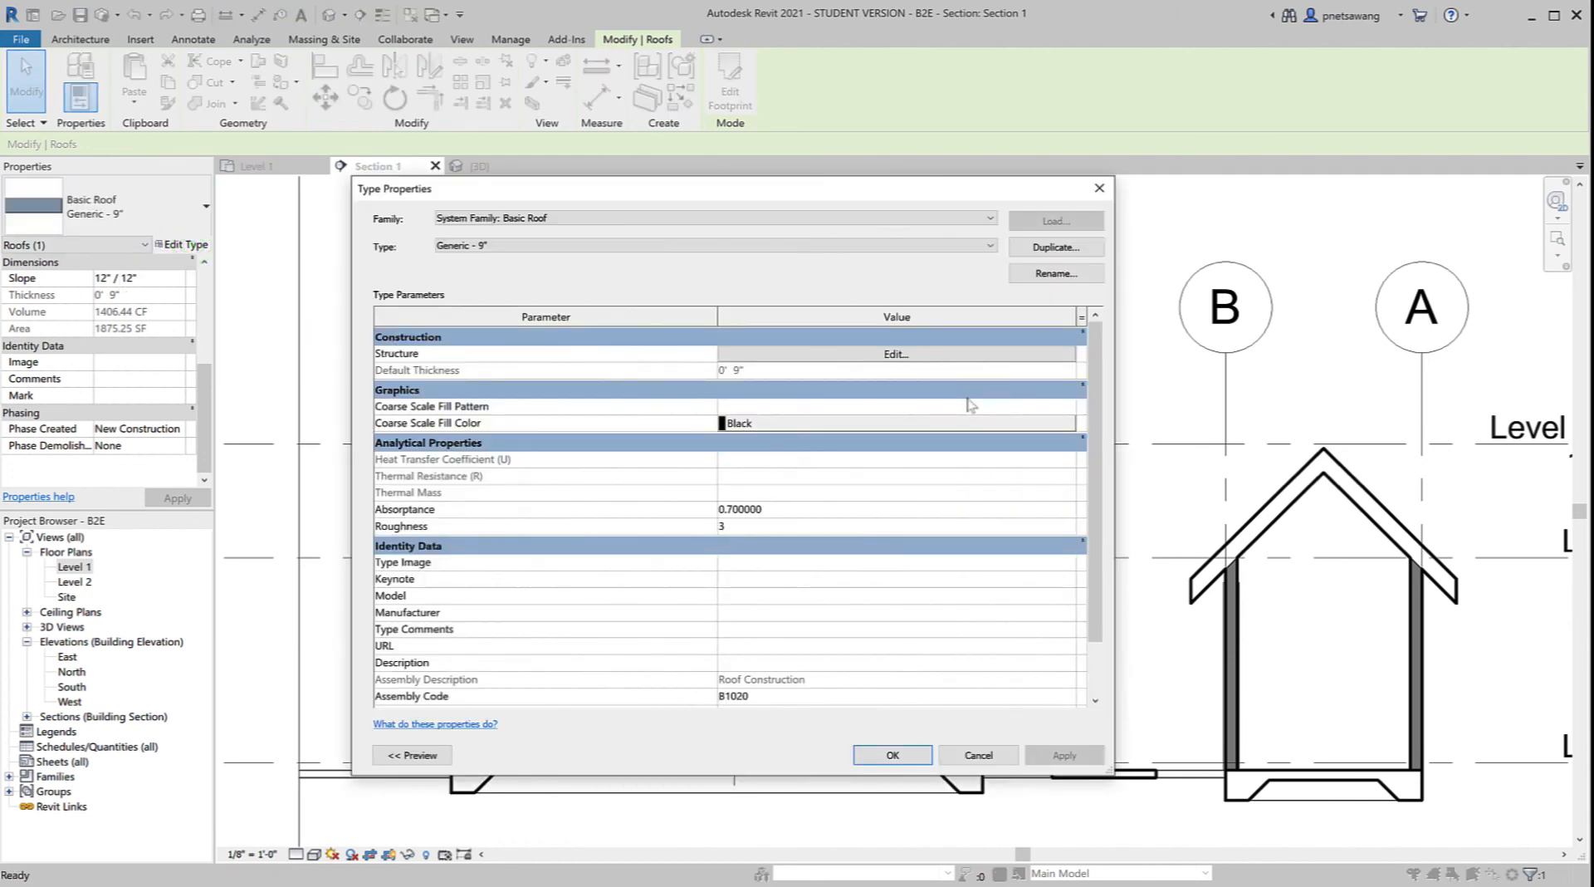
{"action": "left_click", "coordinate": [963, 406]}
{"action": "left_click", "coordinate": [1070, 406]}
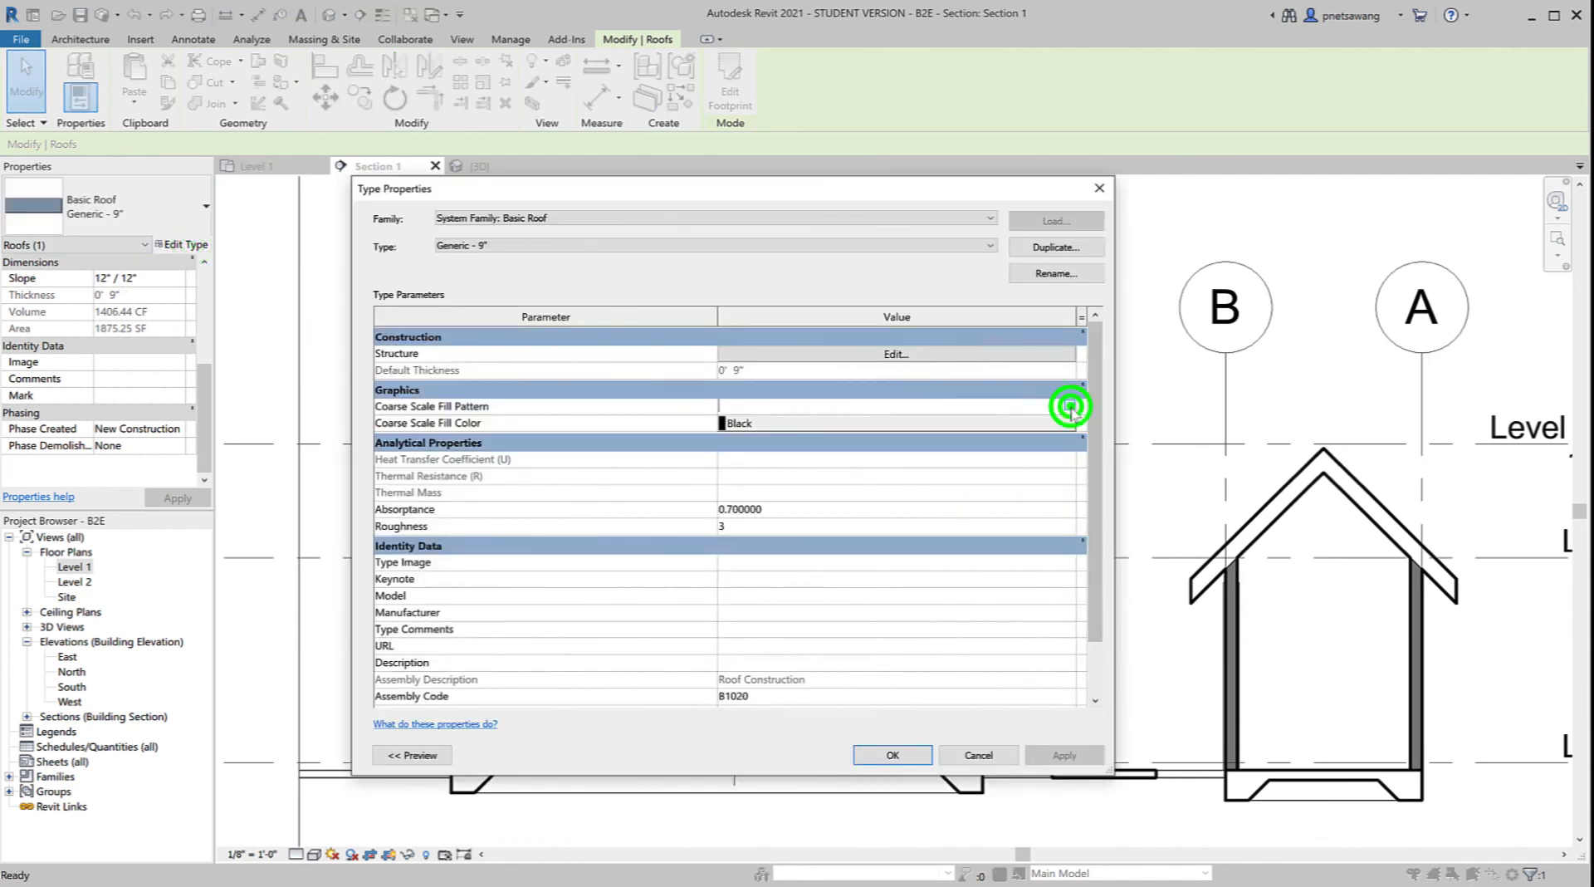
{"action": "left_click", "coordinate": [741, 448]}
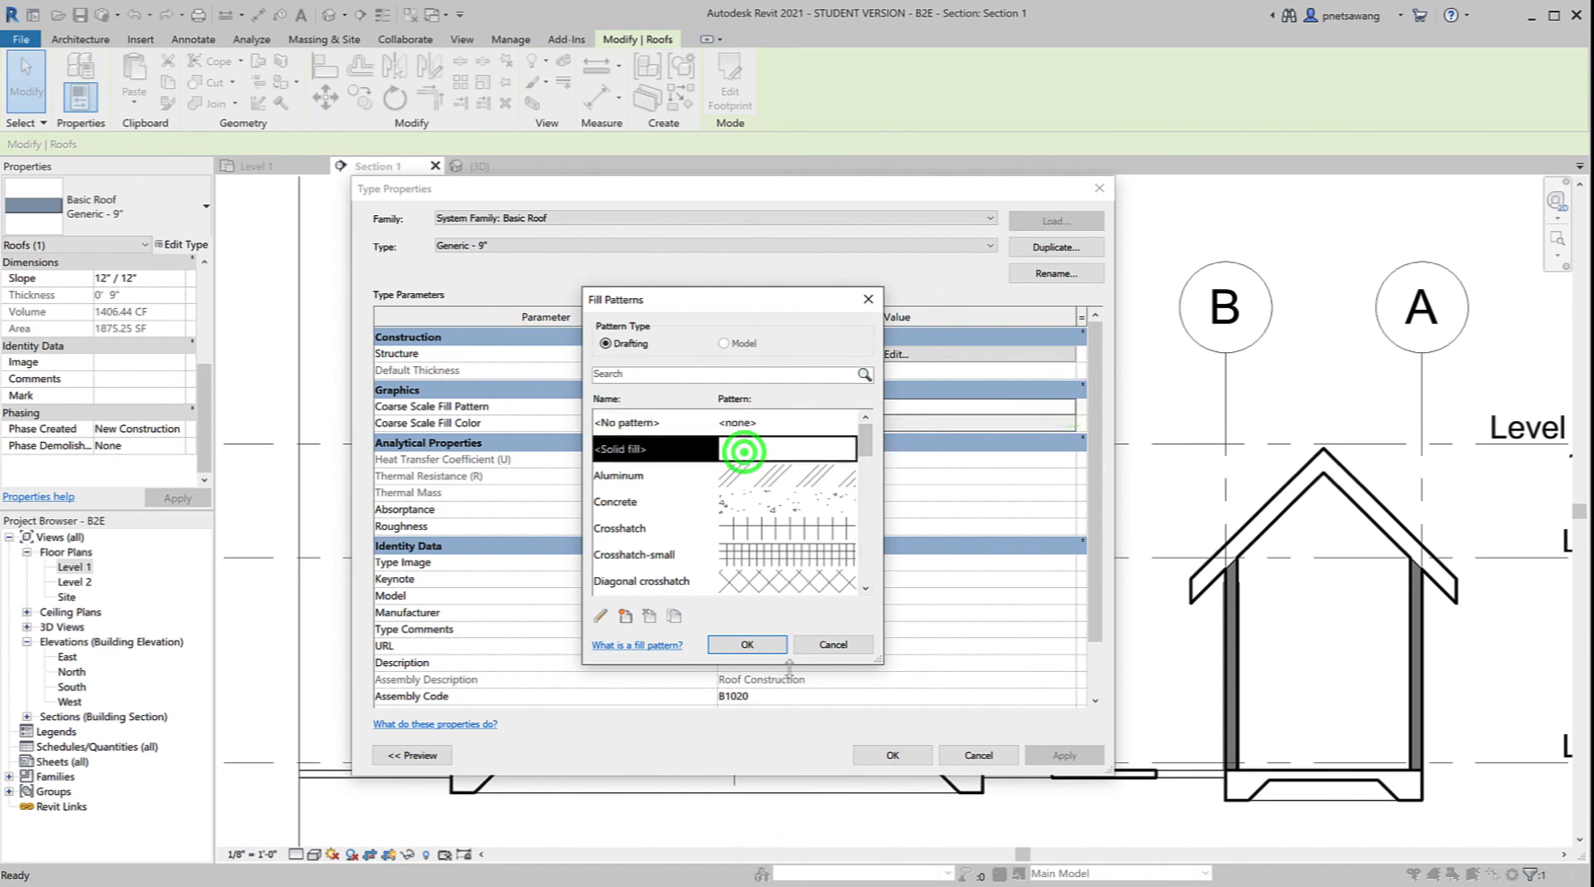
{"action": "left_click", "coordinate": [747, 644]}
{"action": "left_click", "coordinate": [879, 423]}
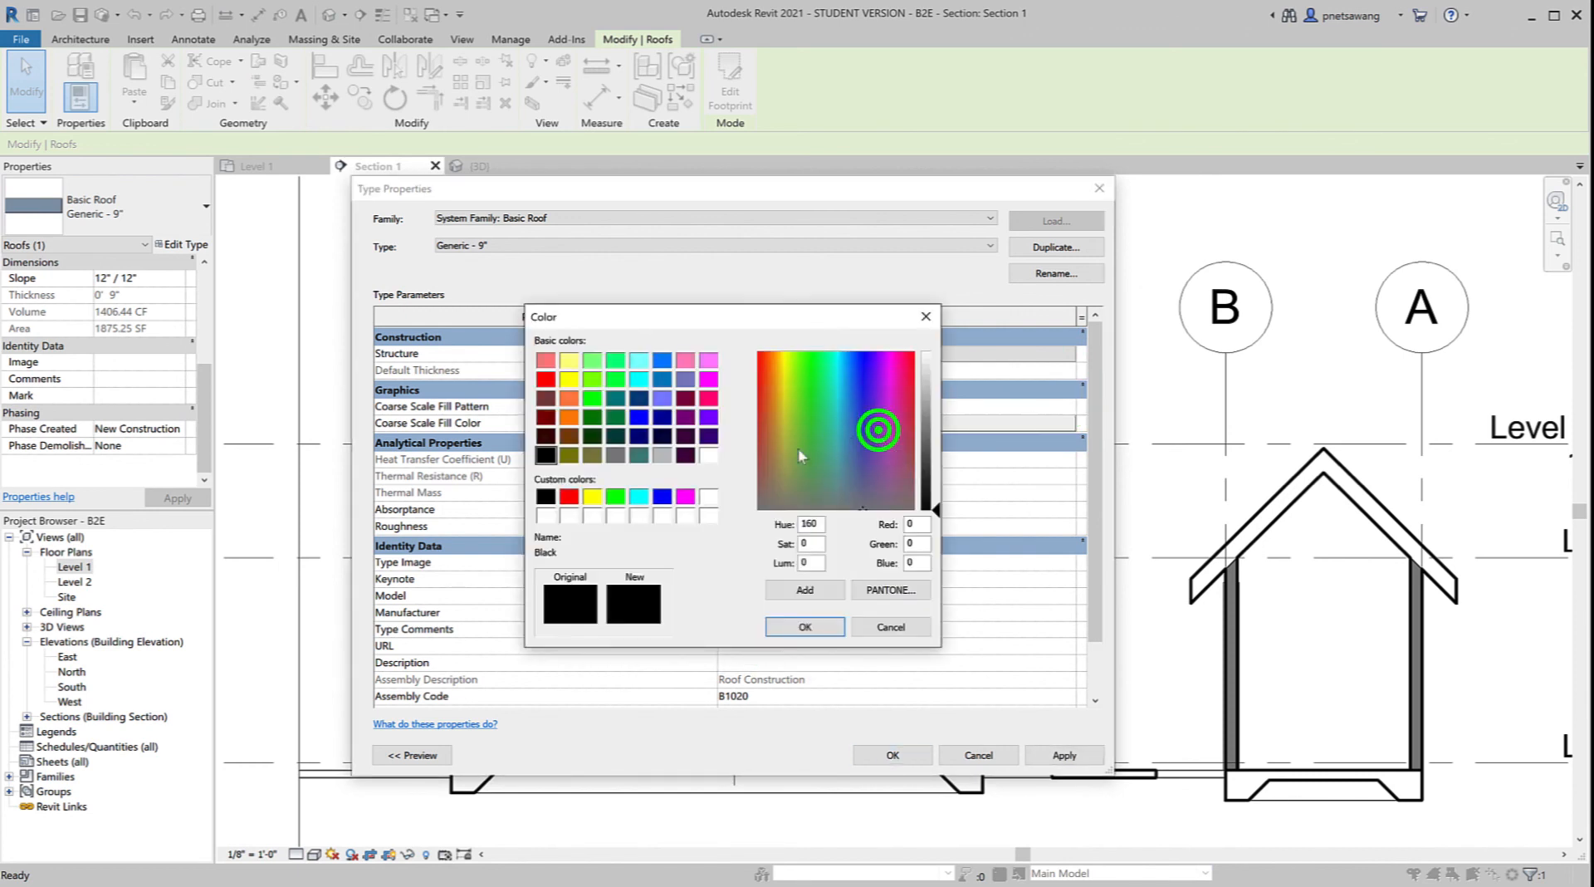
{"action": "left_click", "coordinate": [615, 454]}
{"action": "left_click", "coordinate": [805, 627]}
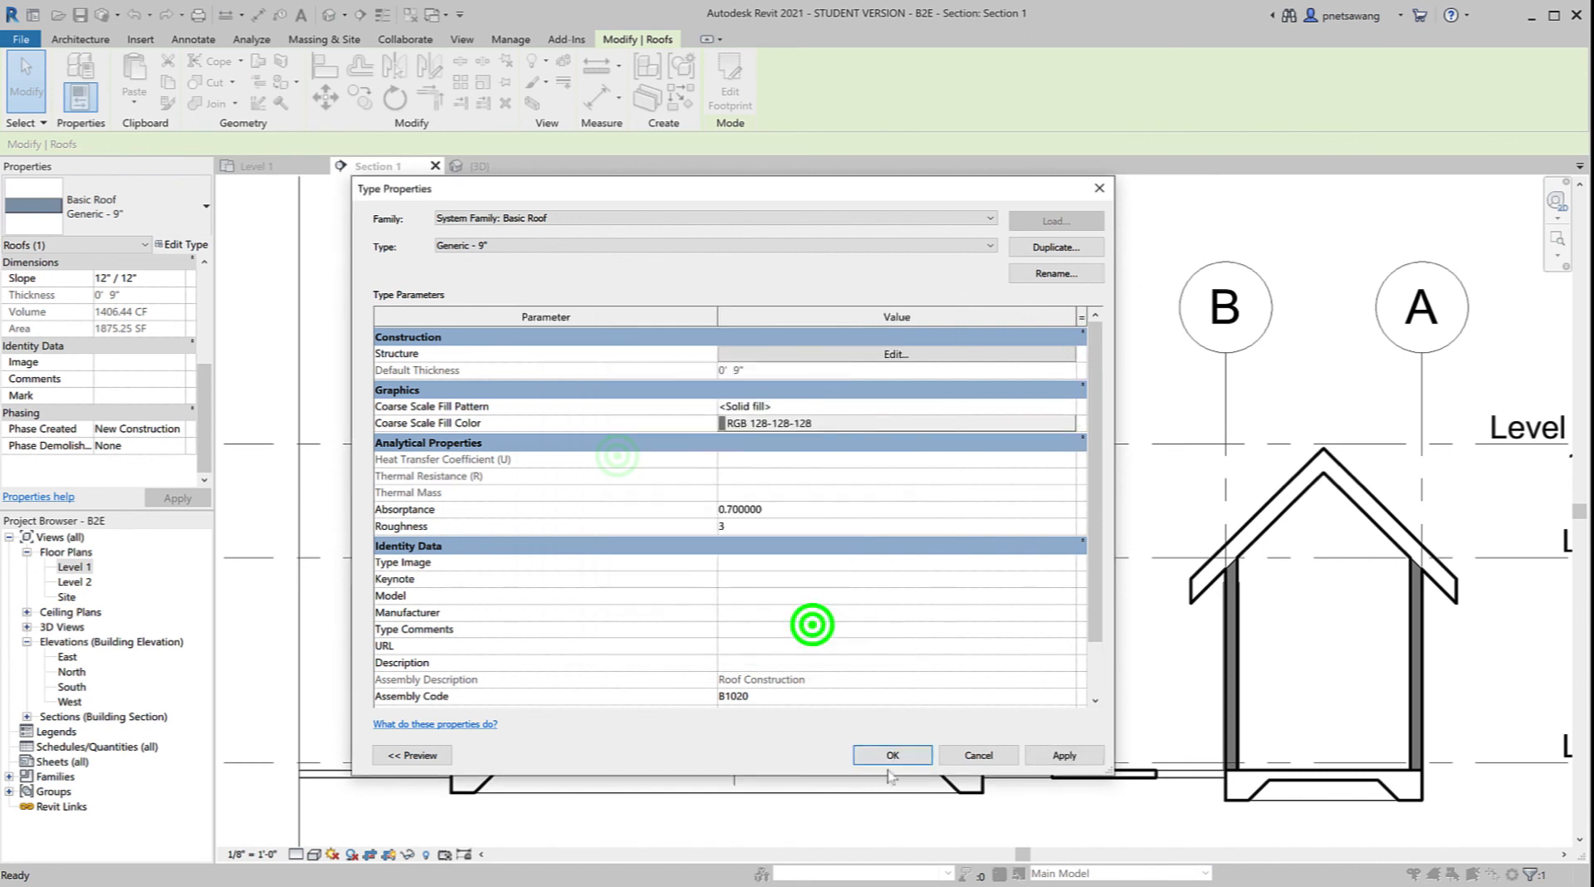
{"action": "left_click", "coordinate": [892, 756]}
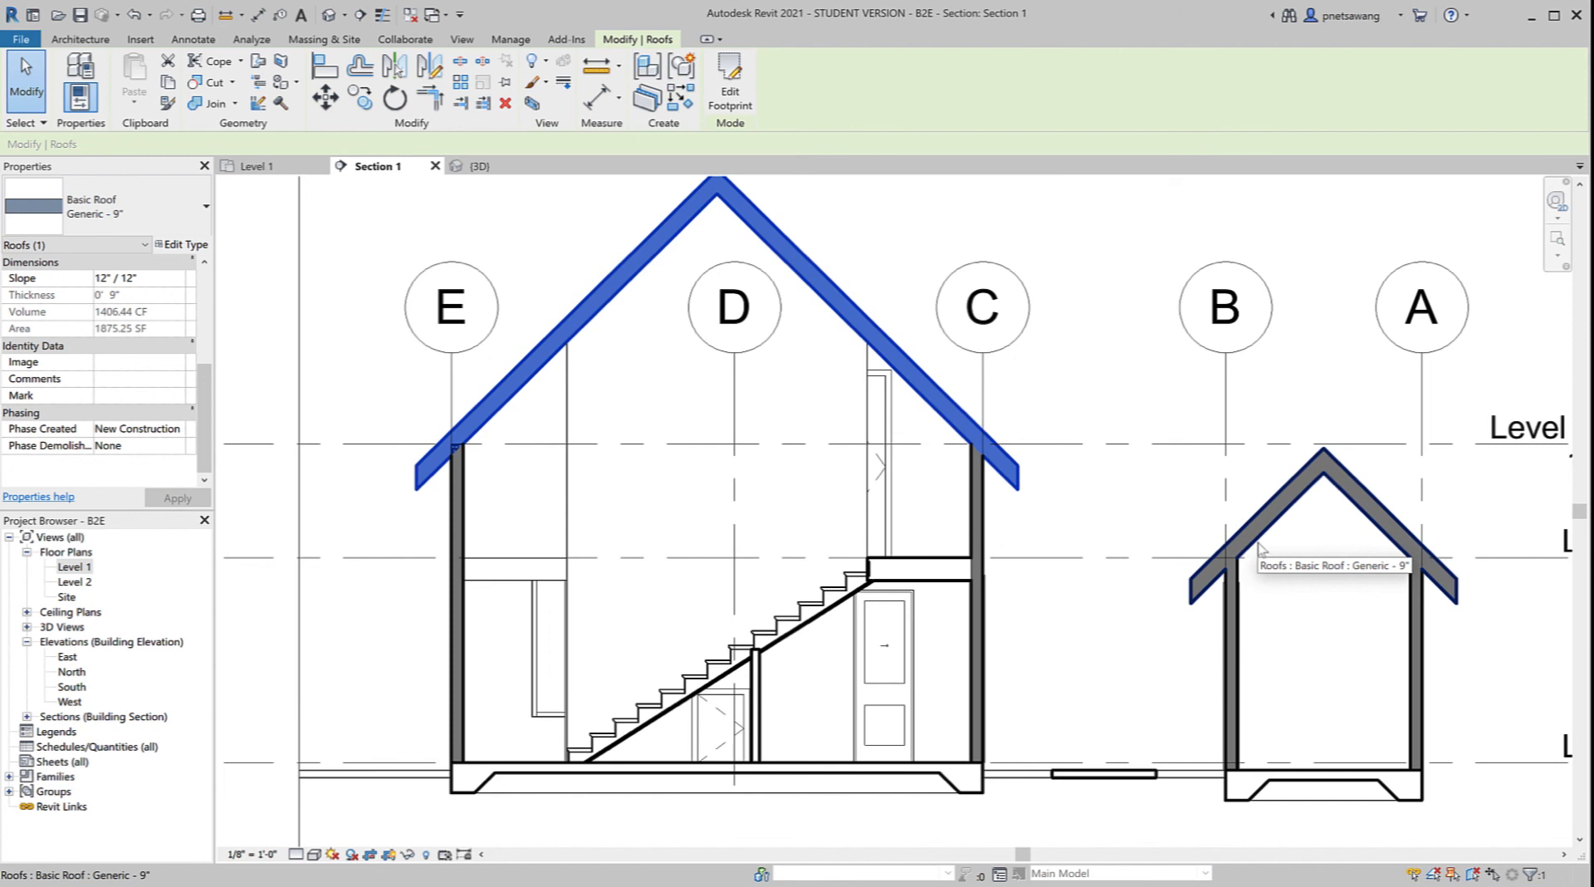
Step: Set the Generic - 12" floor type's coarse scale fill pattern to <Solid fill> and its color to RGB 128-128-128
{"action": "left_click", "coordinate": [934, 581]}
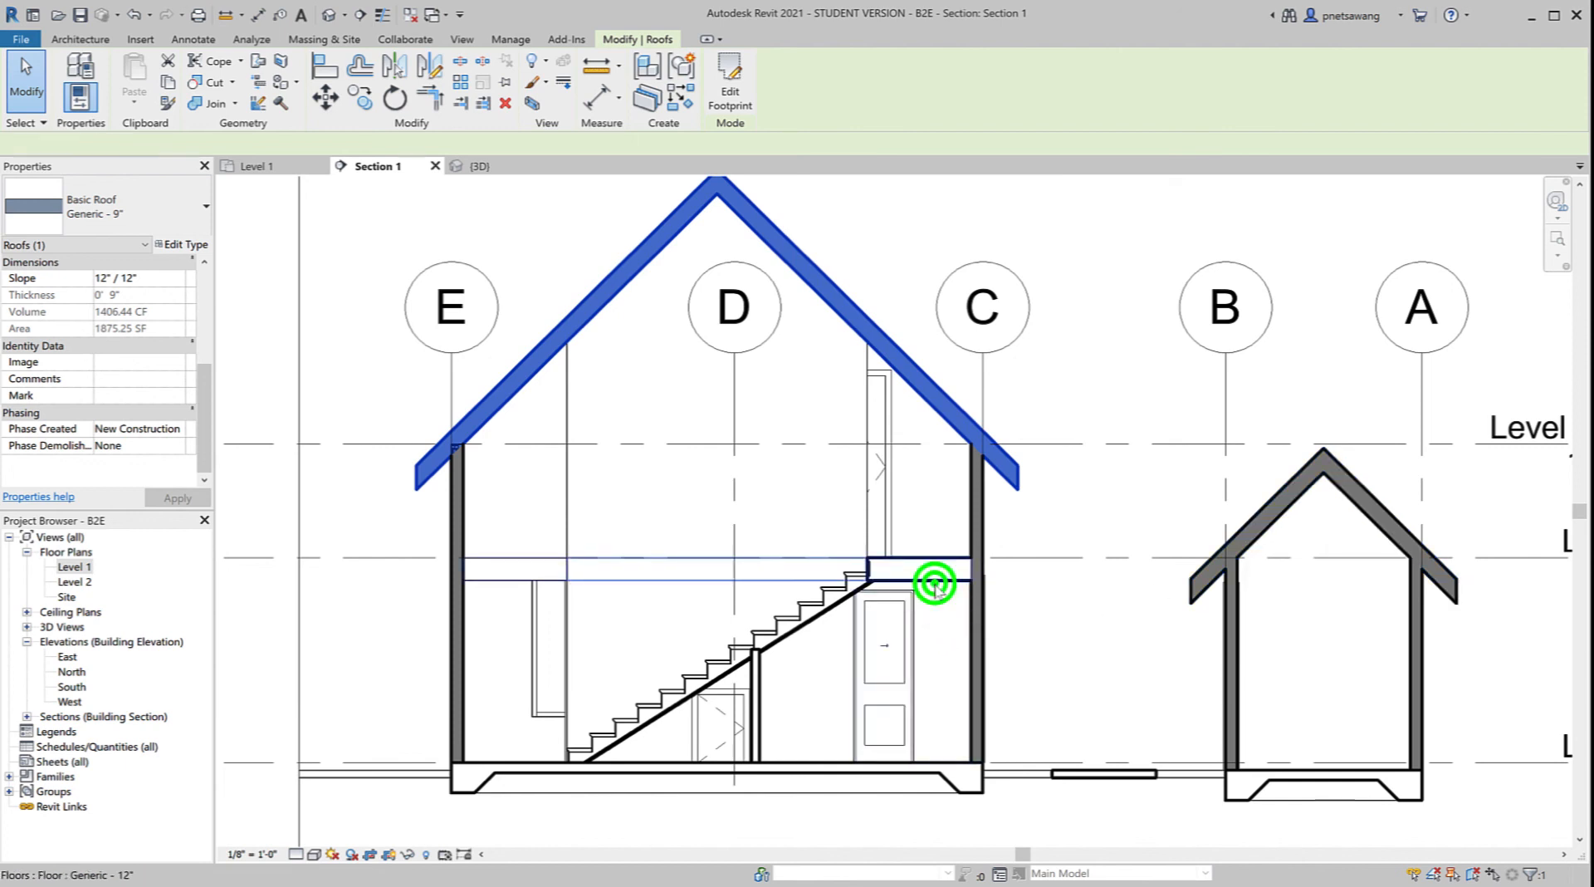
{"action": "left_click", "coordinate": [184, 244]}
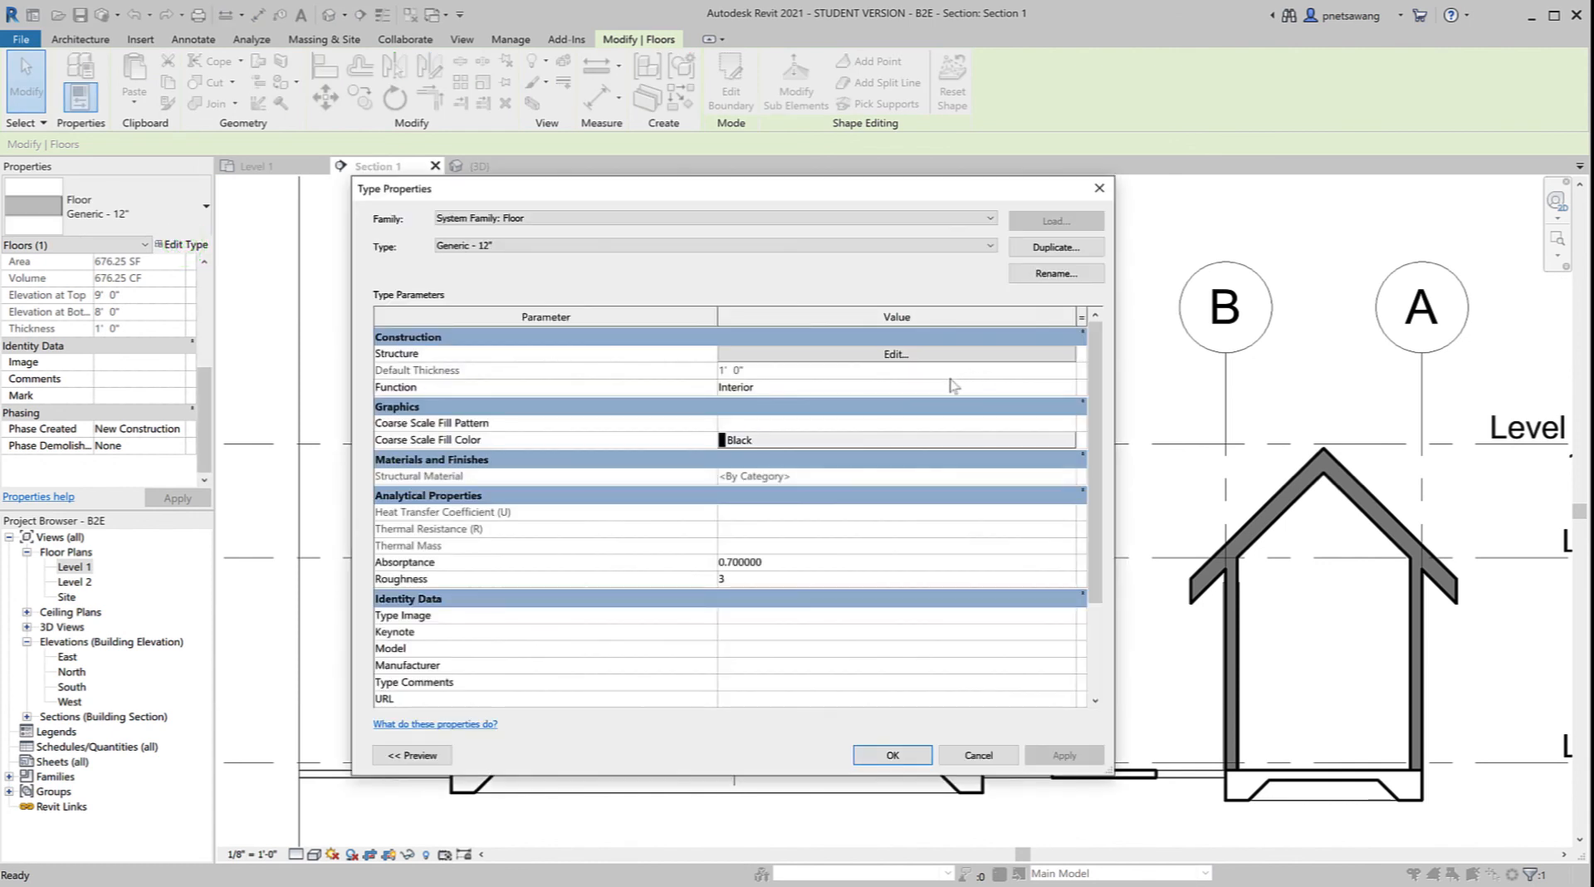
{"action": "left_click", "coordinate": [954, 423]}
{"action": "left_click", "coordinate": [1069, 421]}
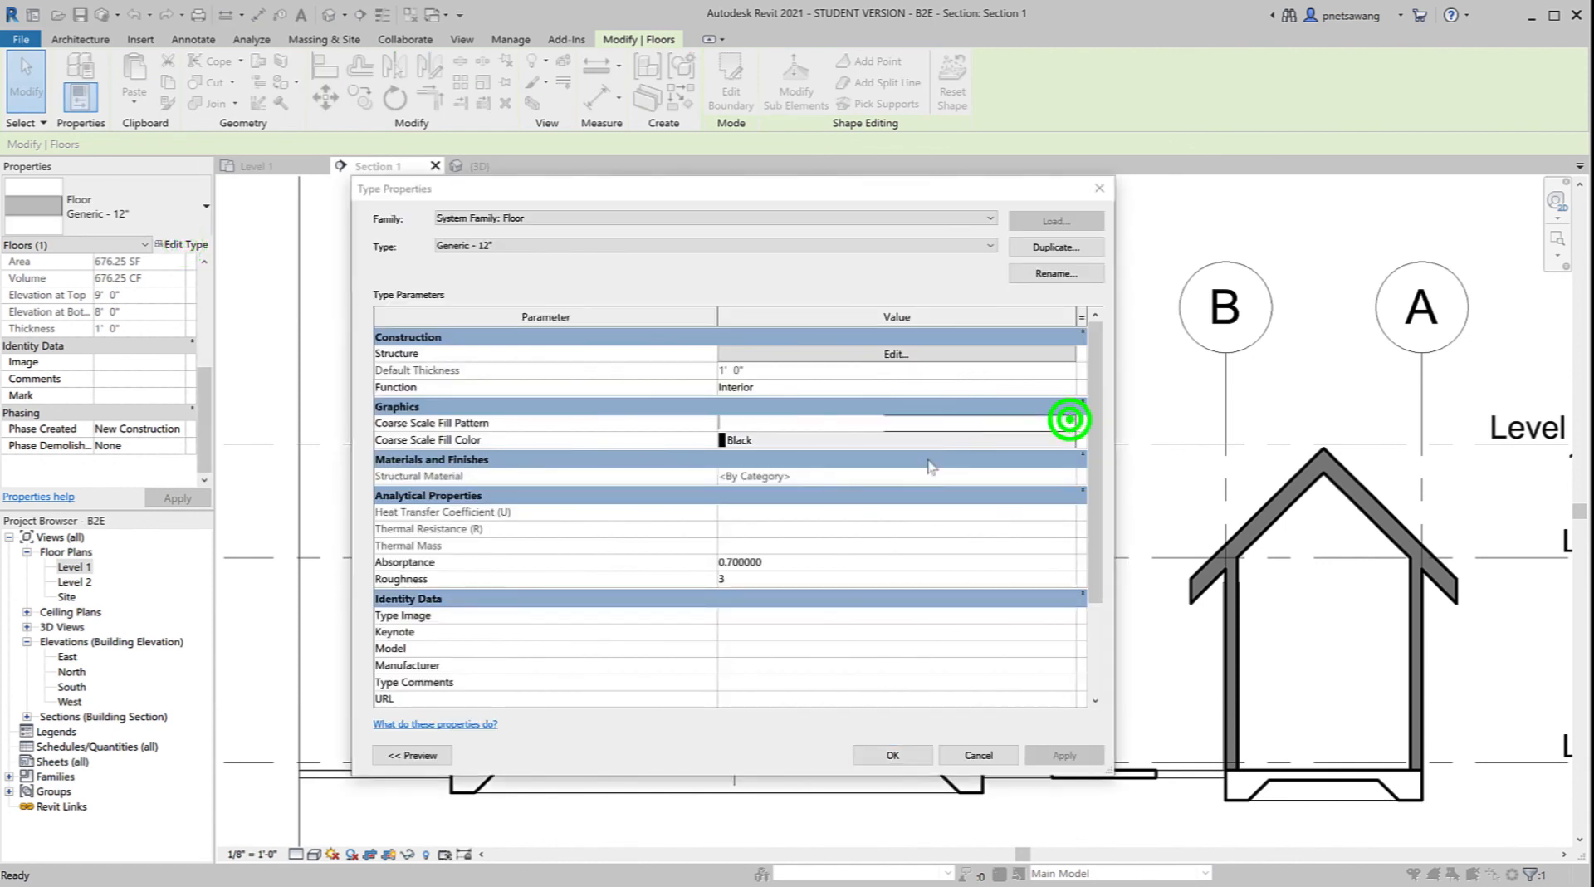
{"action": "left_click", "coordinate": [785, 448]}
{"action": "left_click", "coordinate": [747, 645]}
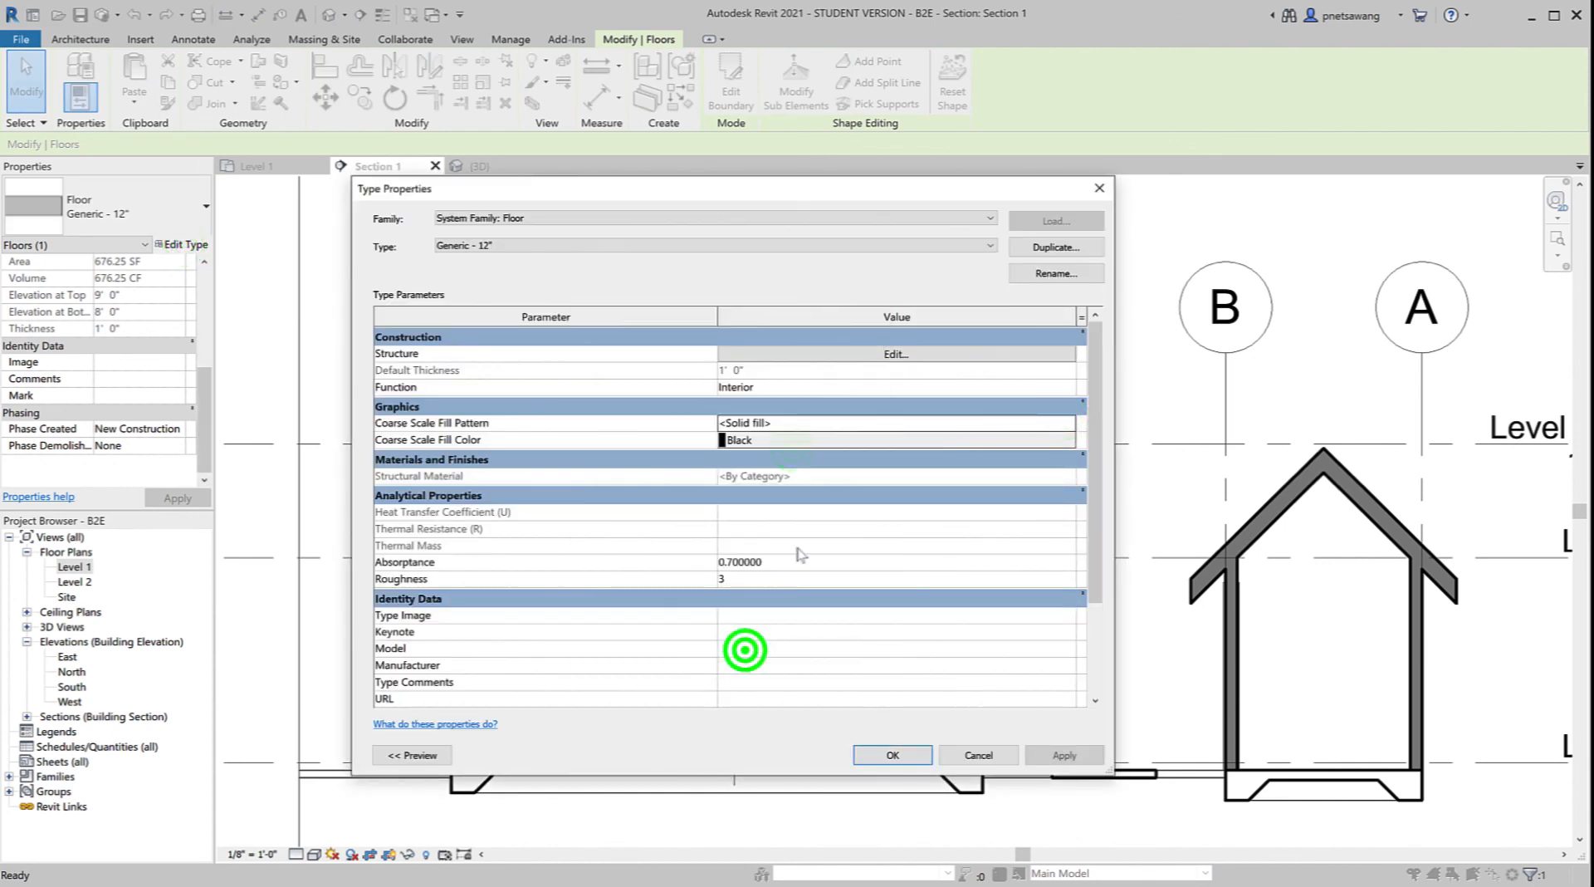
{"action": "left_click", "coordinate": [807, 441]}
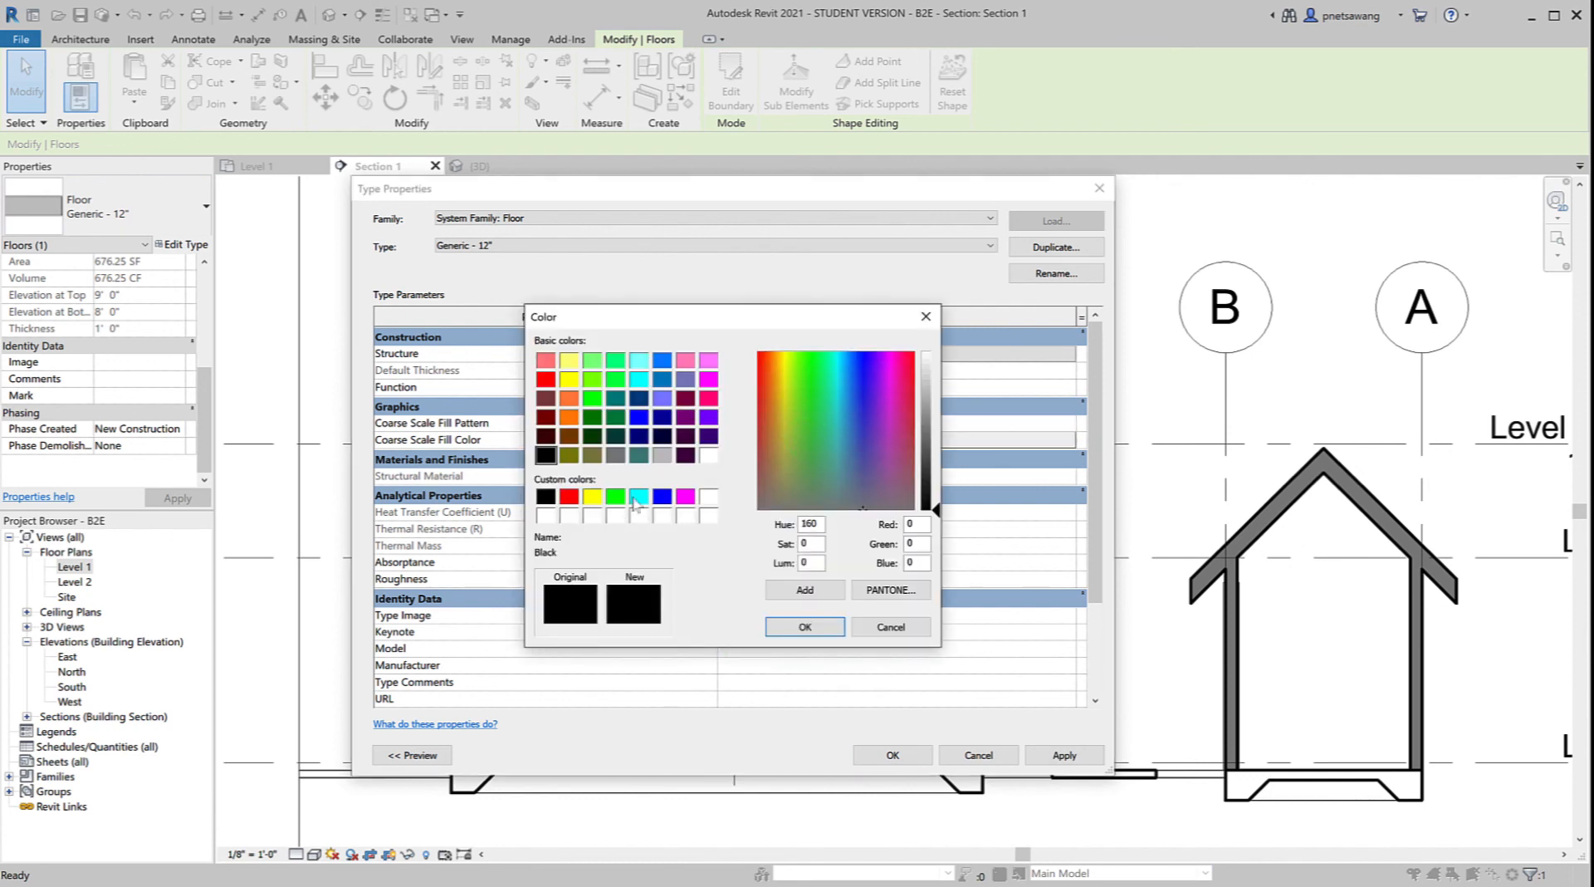
{"action": "left_click", "coordinate": [615, 455]}
{"action": "left_click", "coordinate": [804, 626]}
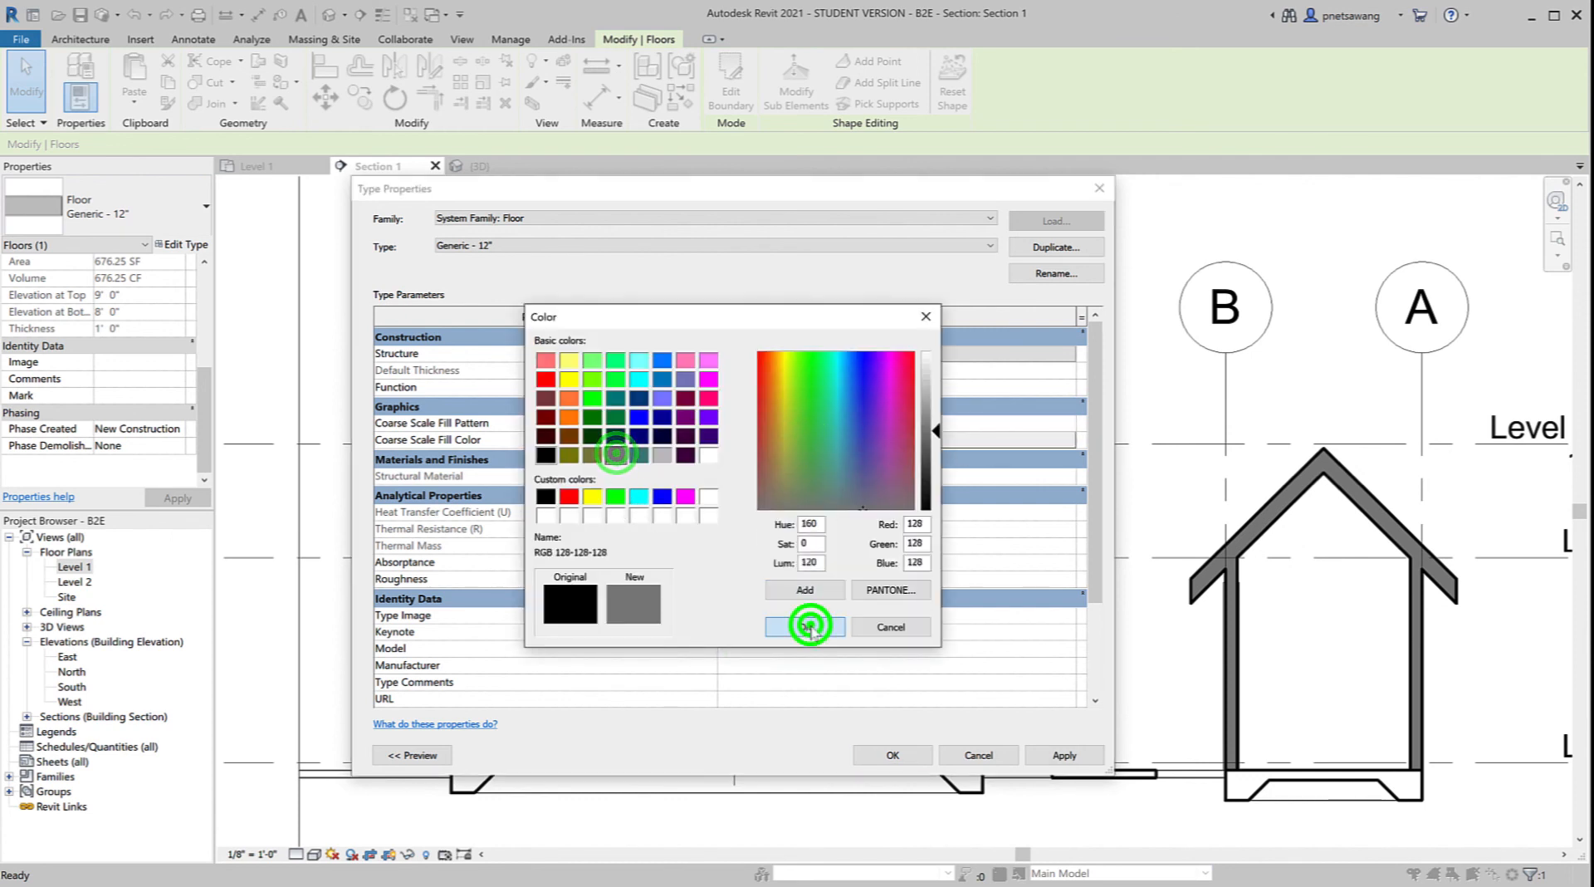
{"action": "left_click", "coordinate": [892, 753]}
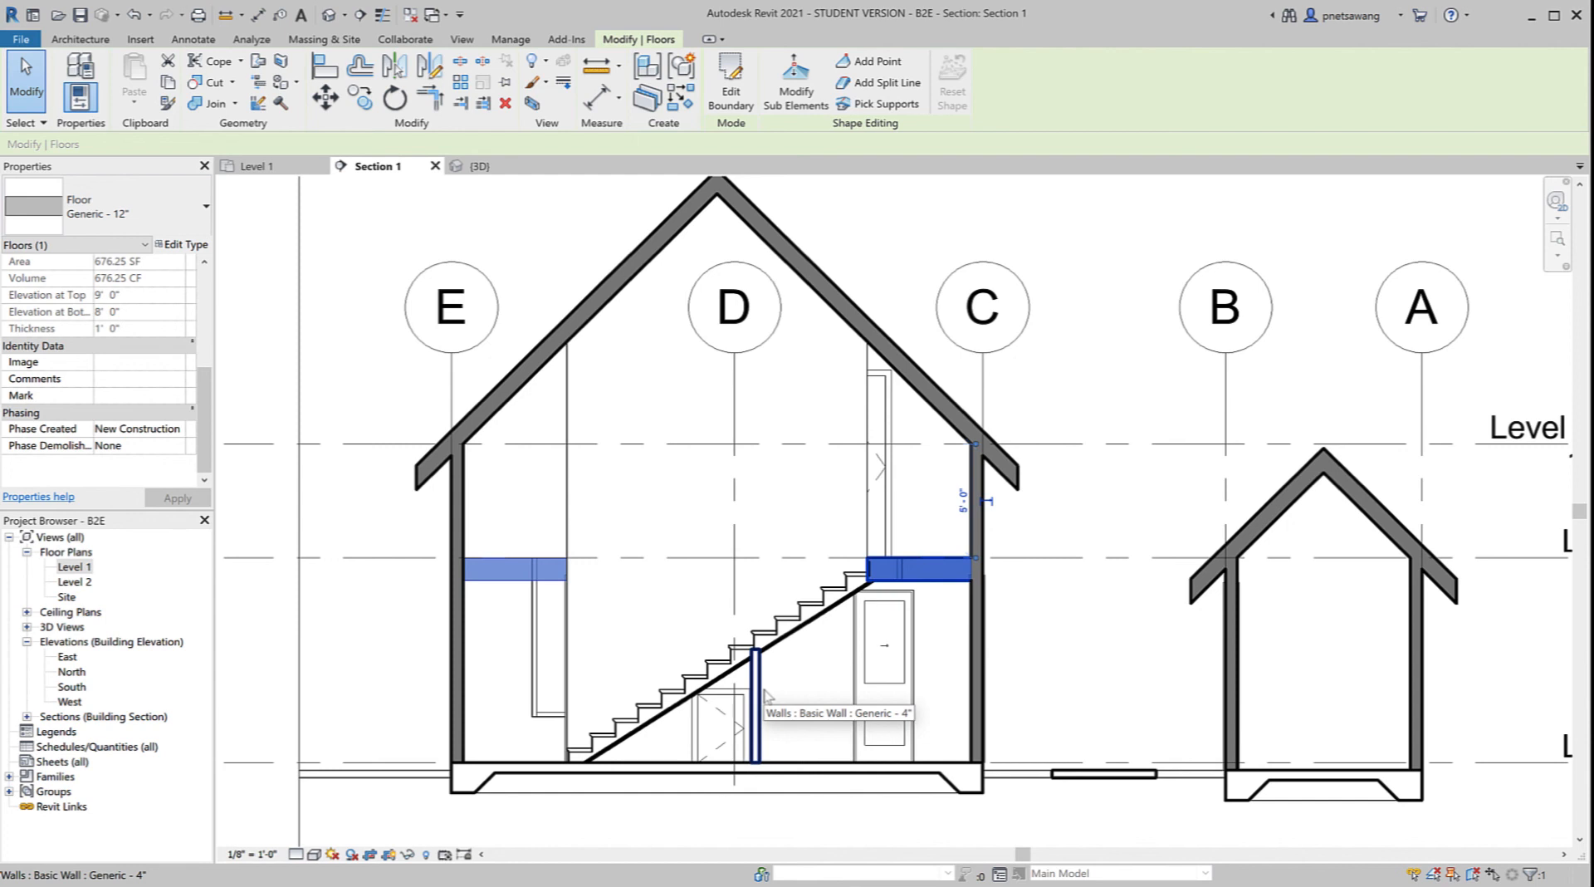
Step: Set the Generic - 4" wall type's coarse scale fill pattern to <Solid fill> and its fill color to RGB 128-128-128
{"action": "left_click", "coordinate": [758, 691]}
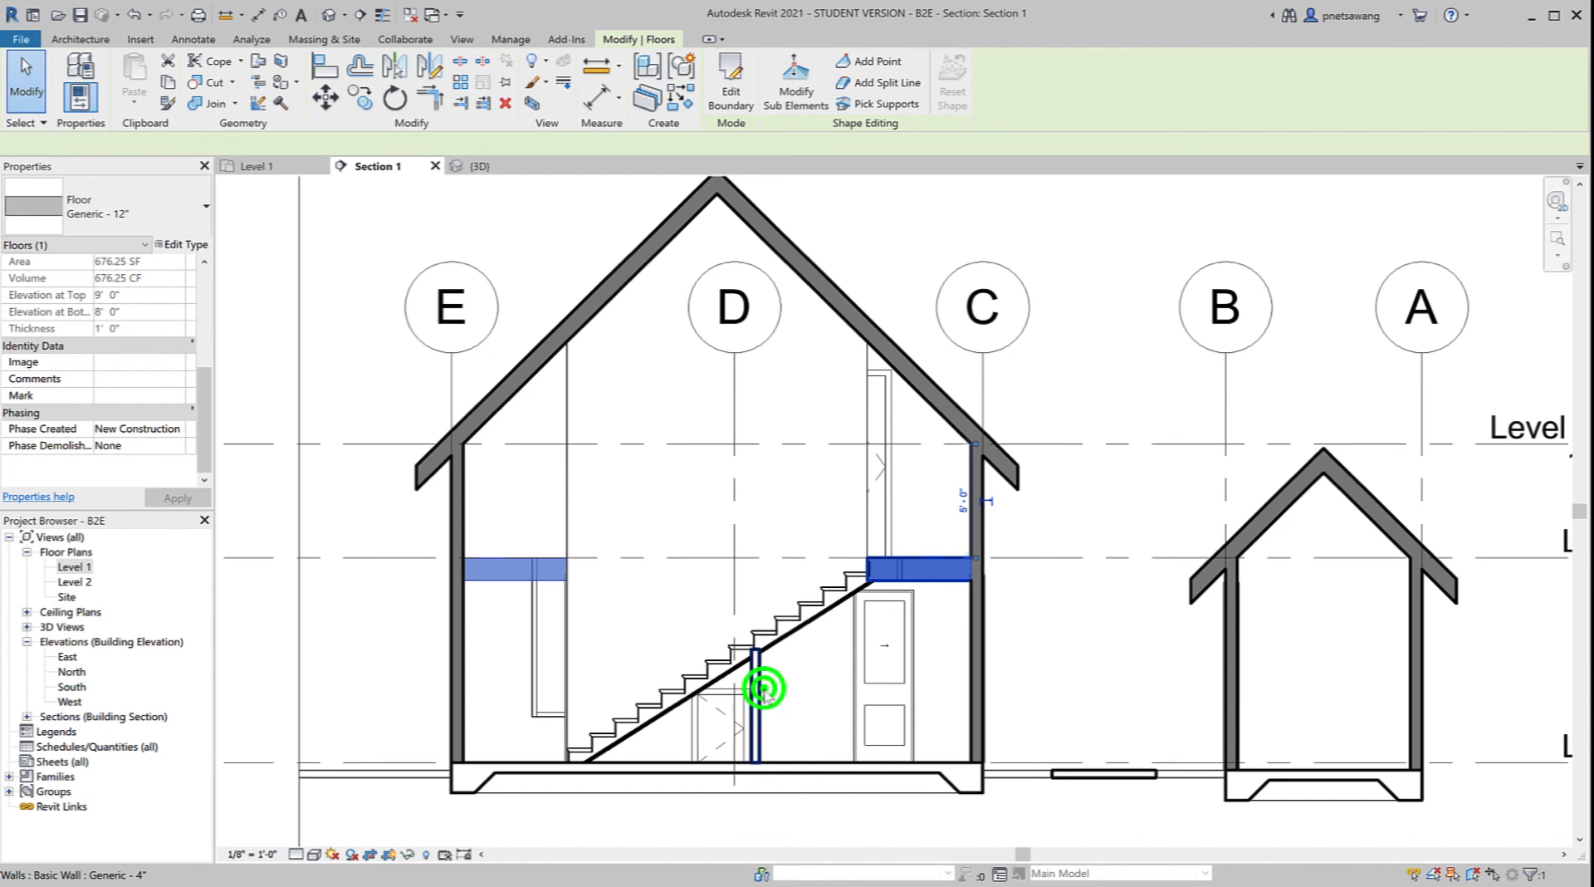
{"action": "left_click", "coordinate": [193, 245]}
{"action": "left_click", "coordinate": [897, 456]}
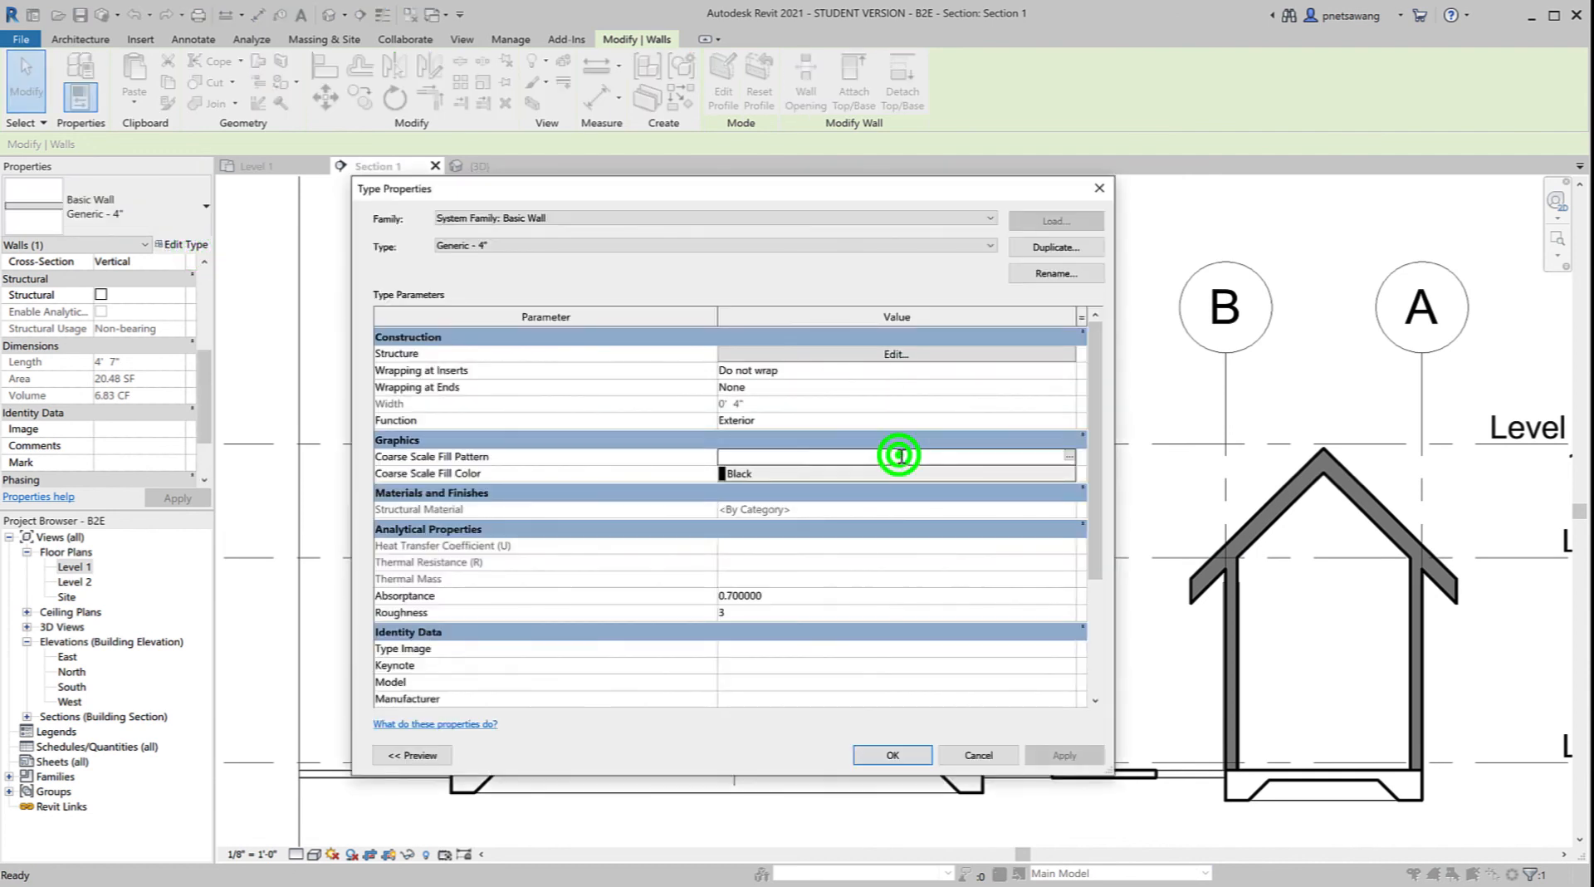
{"action": "left_click", "coordinate": [1068, 456]}
{"action": "left_click", "coordinate": [779, 452]}
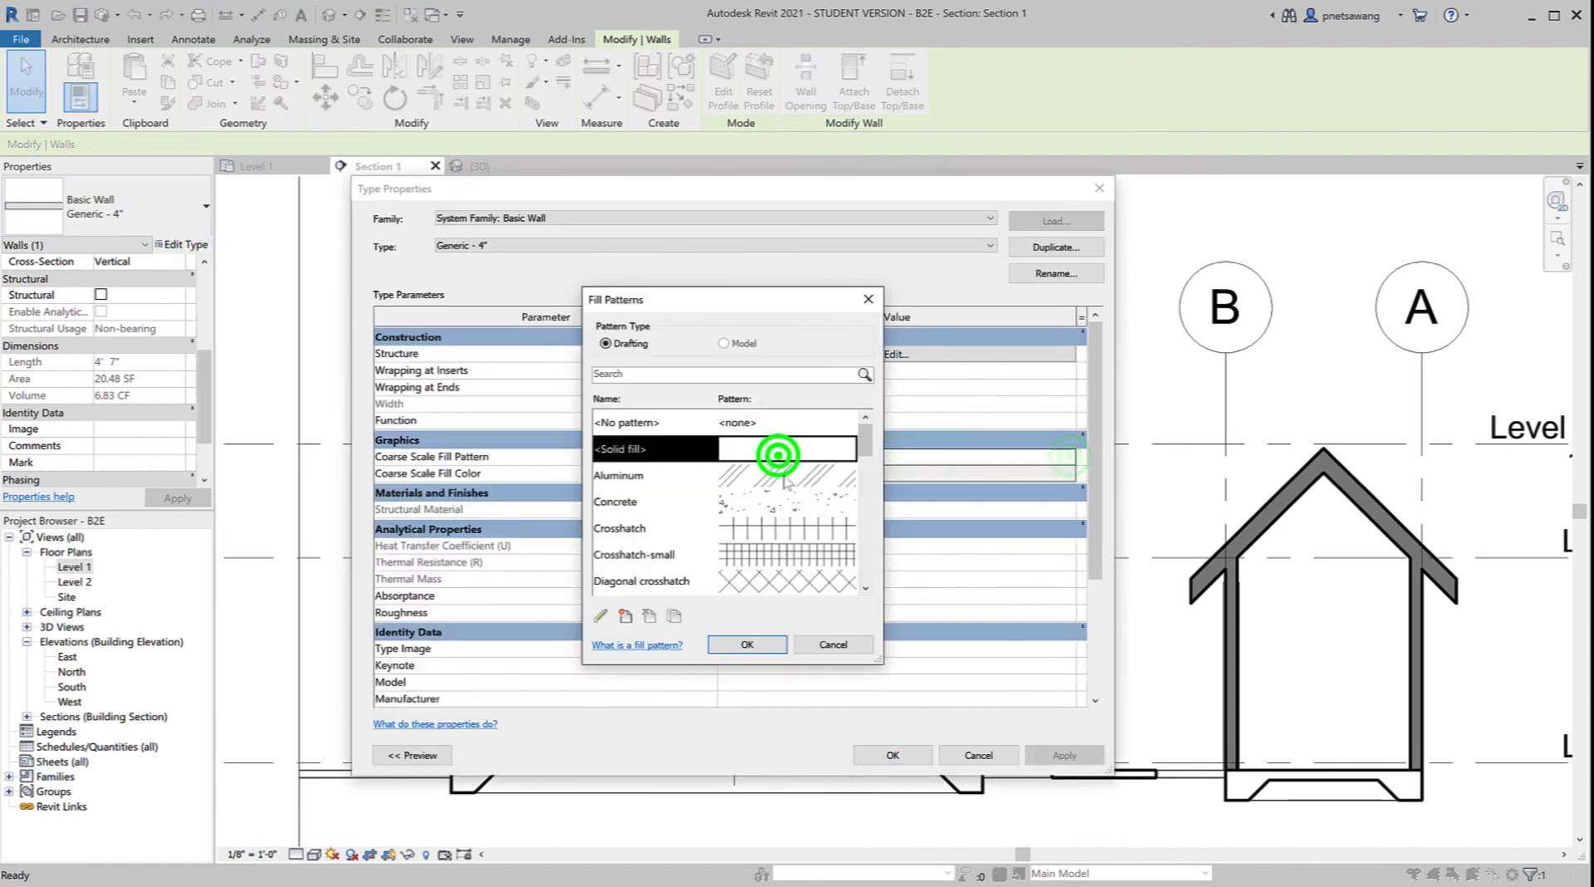
{"action": "left_click", "coordinate": [768, 644]}
{"action": "left_click", "coordinate": [797, 475]}
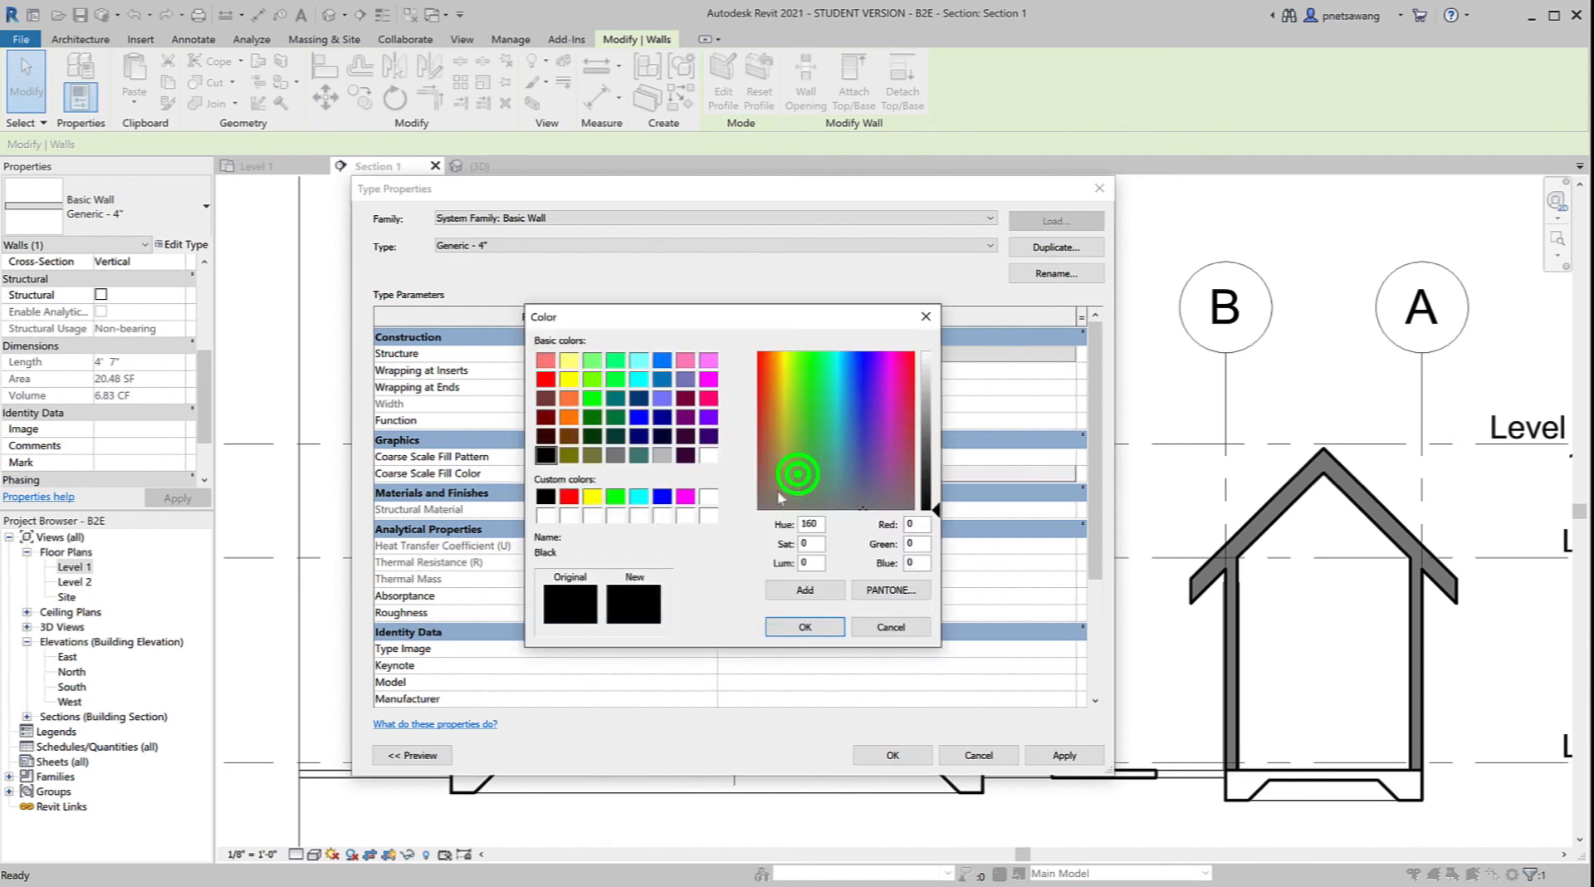
{"action": "left_click", "coordinate": [615, 455]}
{"action": "left_click", "coordinate": [804, 627]}
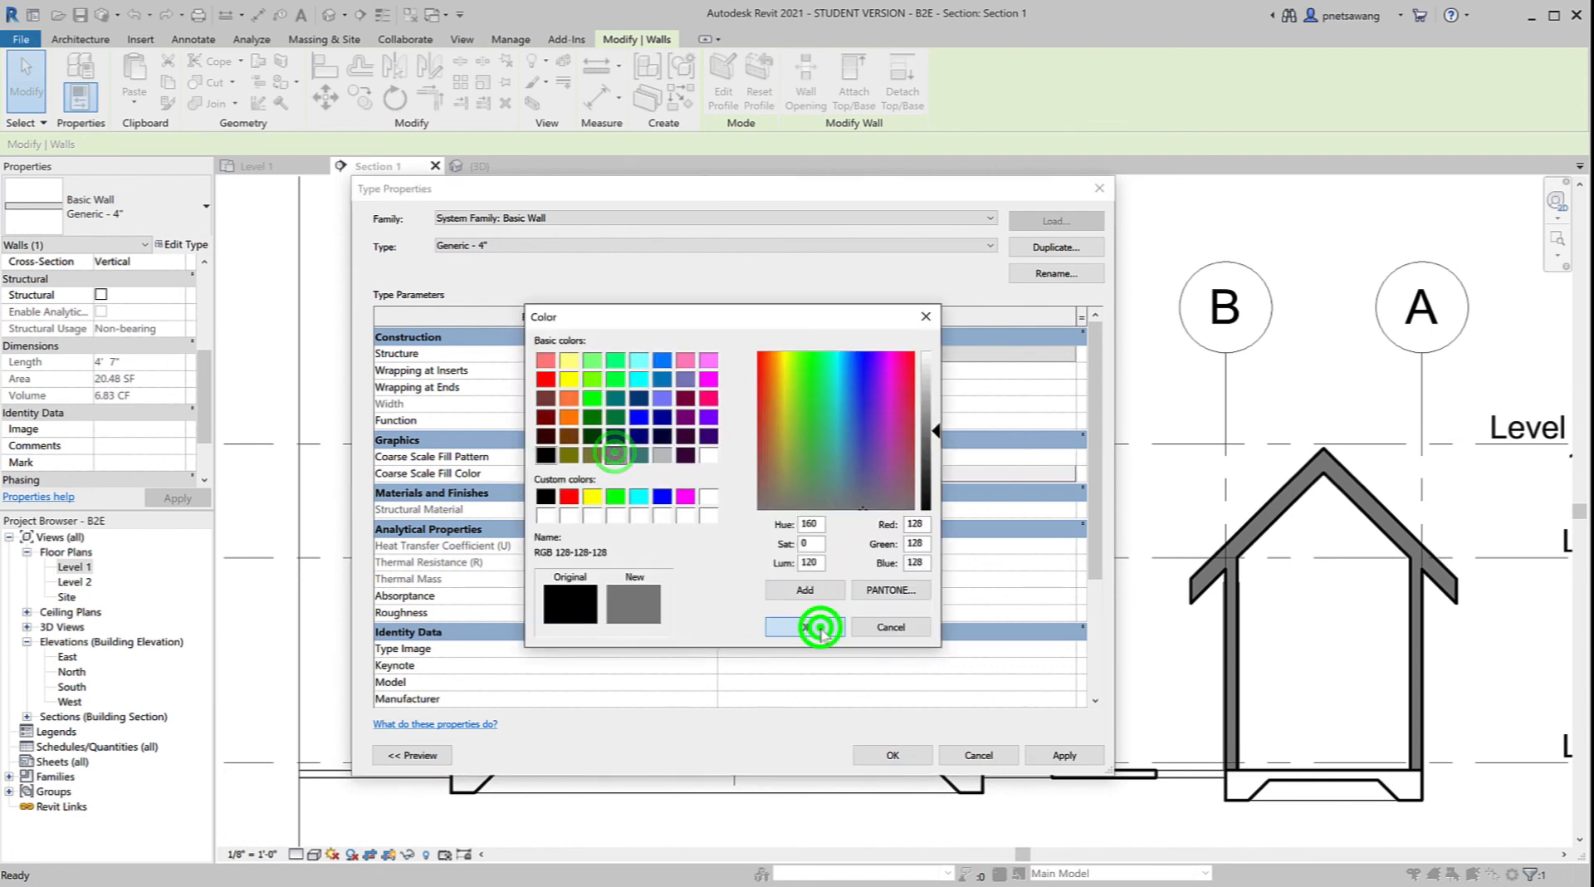
{"action": "left_click", "coordinate": [888, 754]}
{"action": "left_click", "coordinate": [1092, 805]}
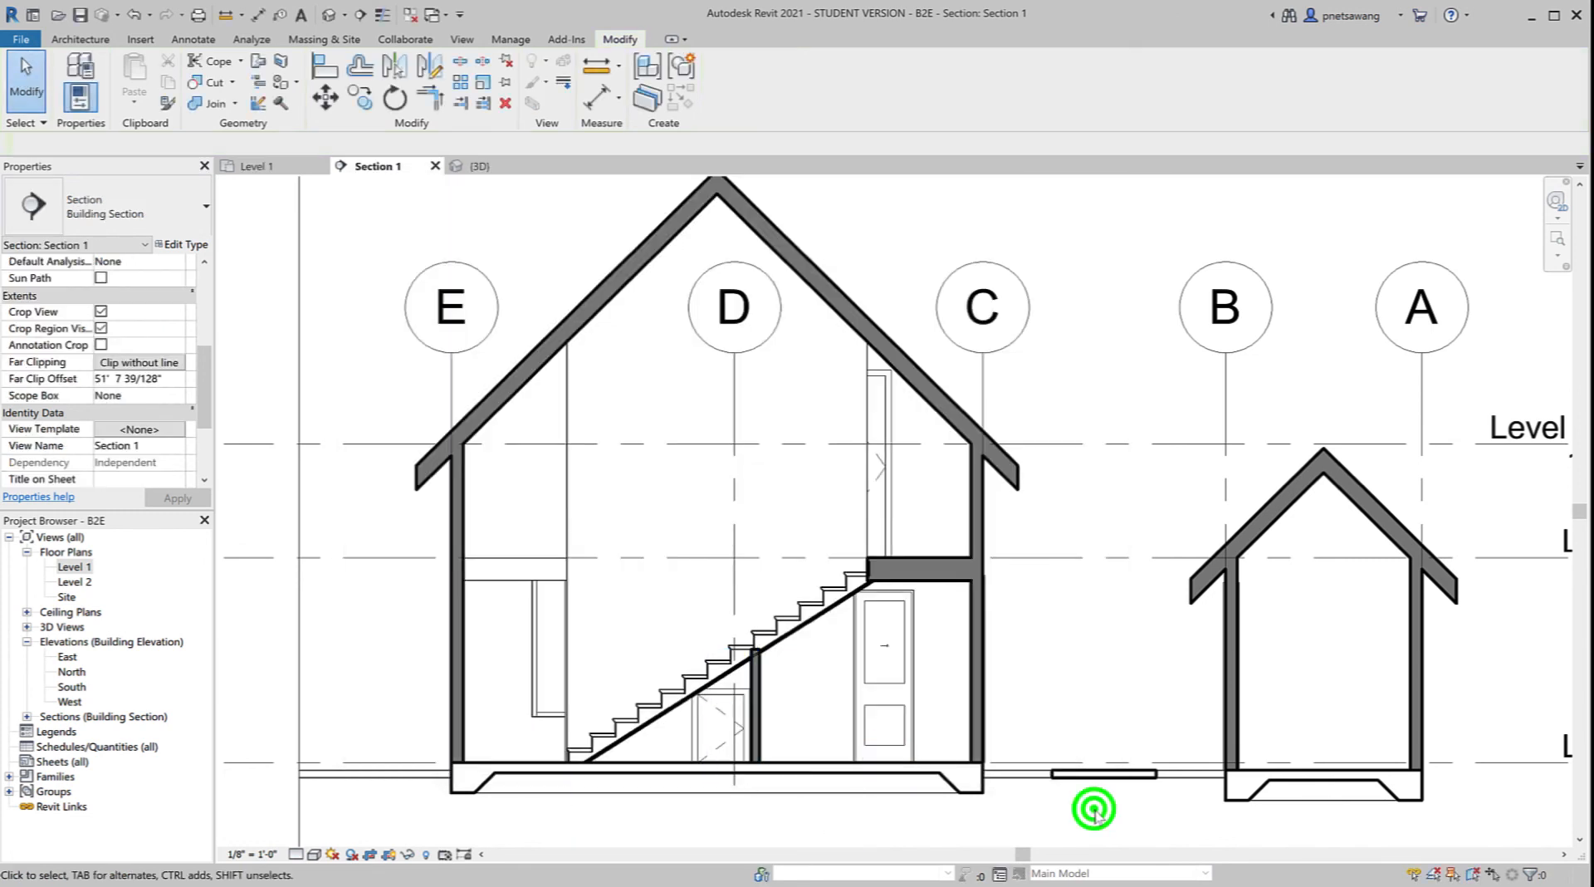
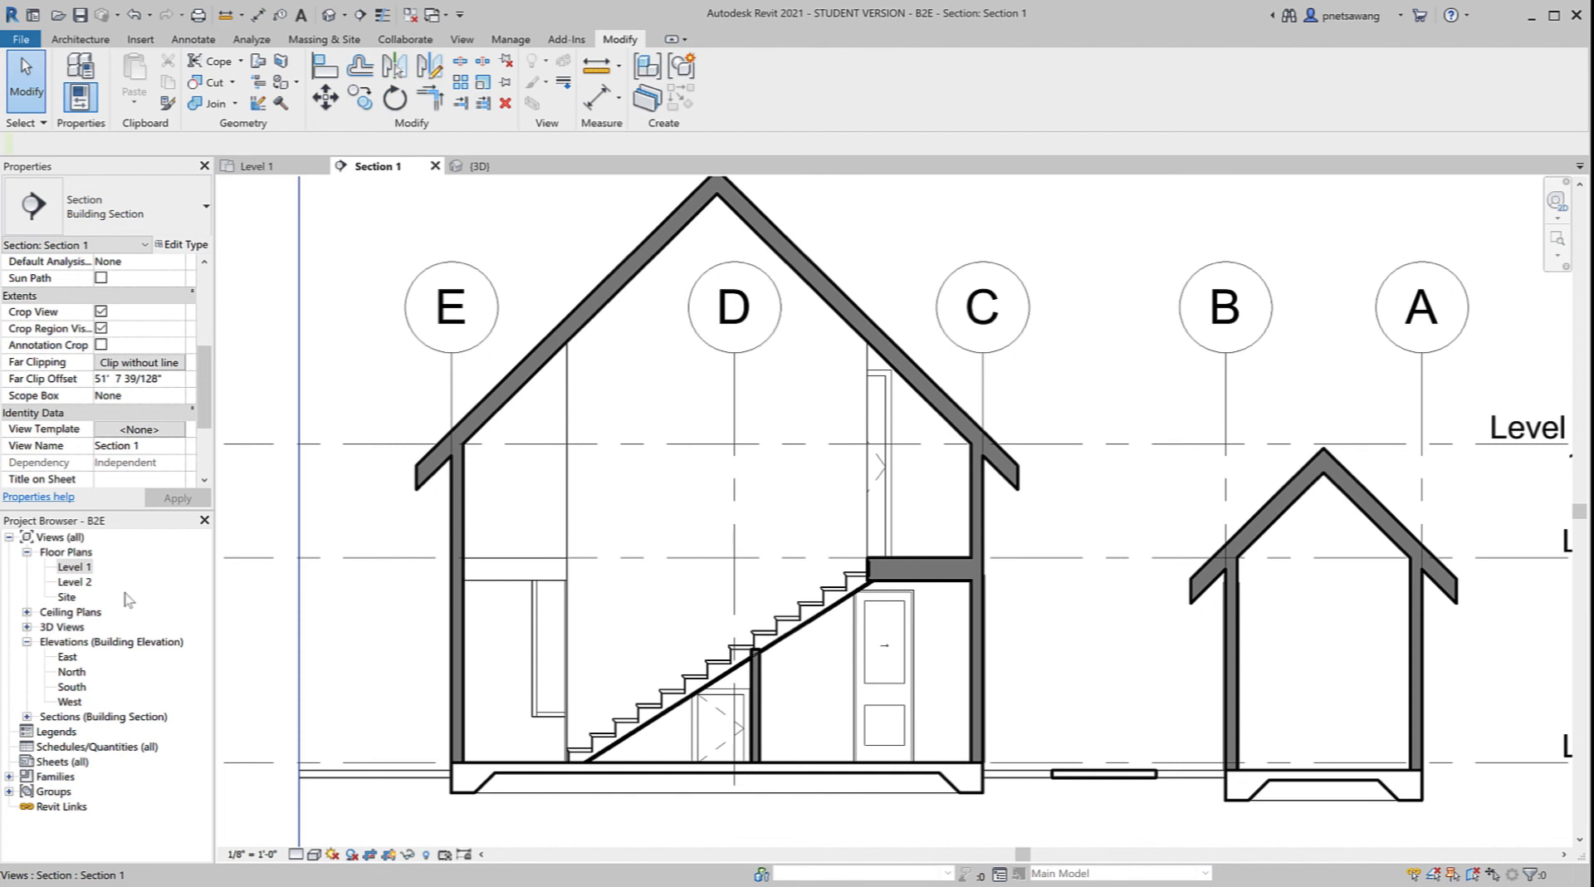
Step: In the Level 1 floor plan, draw a horizontal building section through the main building just below grid D, from beyond grid 1 to past grid 5
{"action": "double_click", "coordinate": [76, 567]}
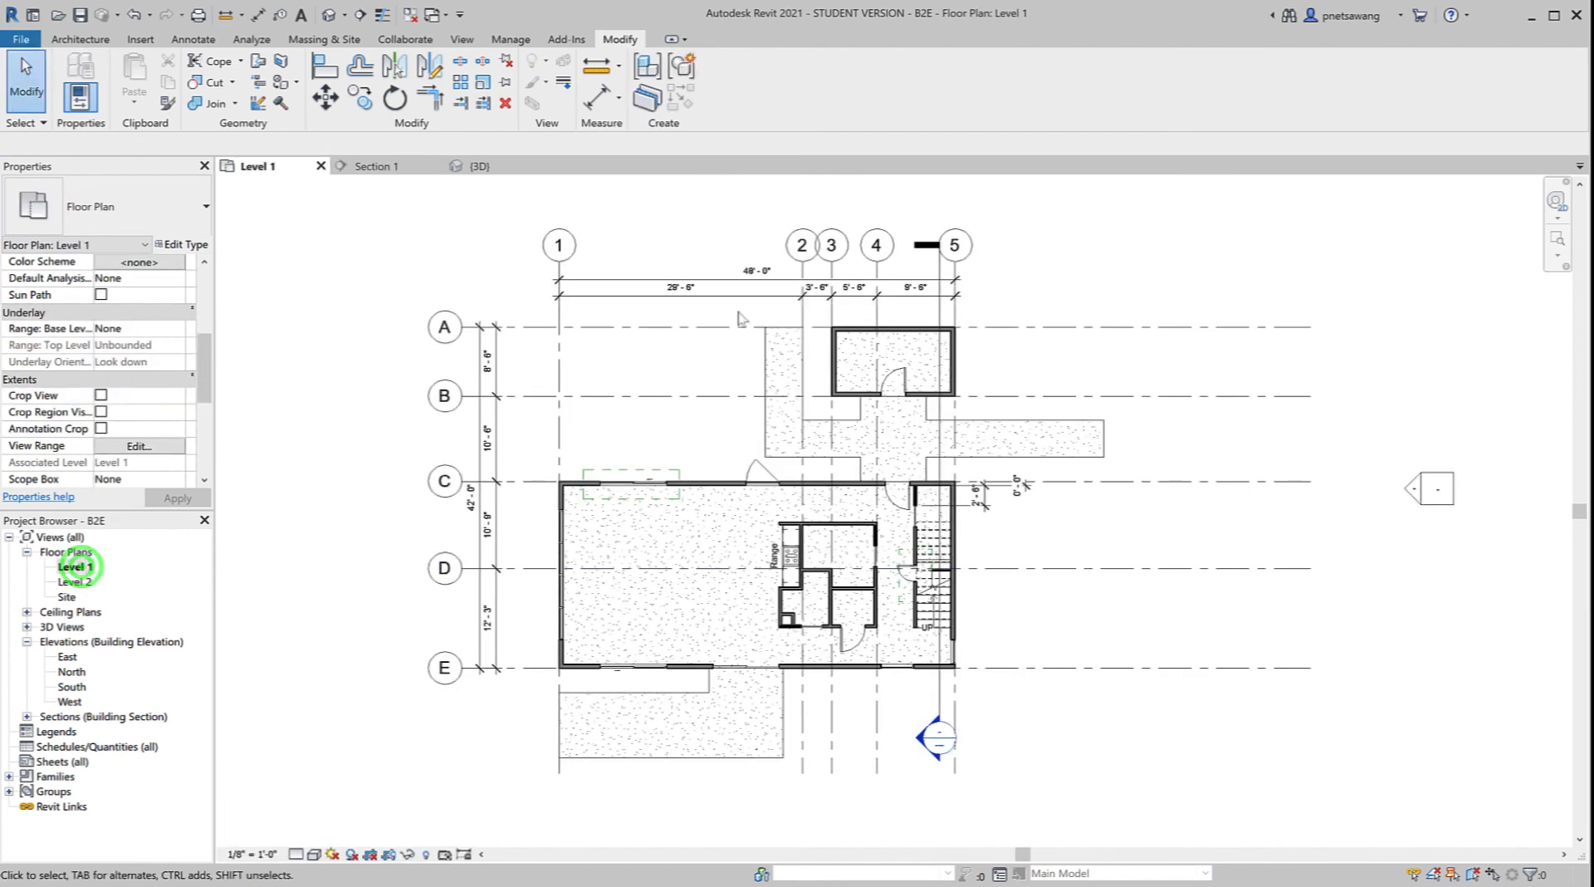
{"action": "left_click", "coordinate": [360, 15]}
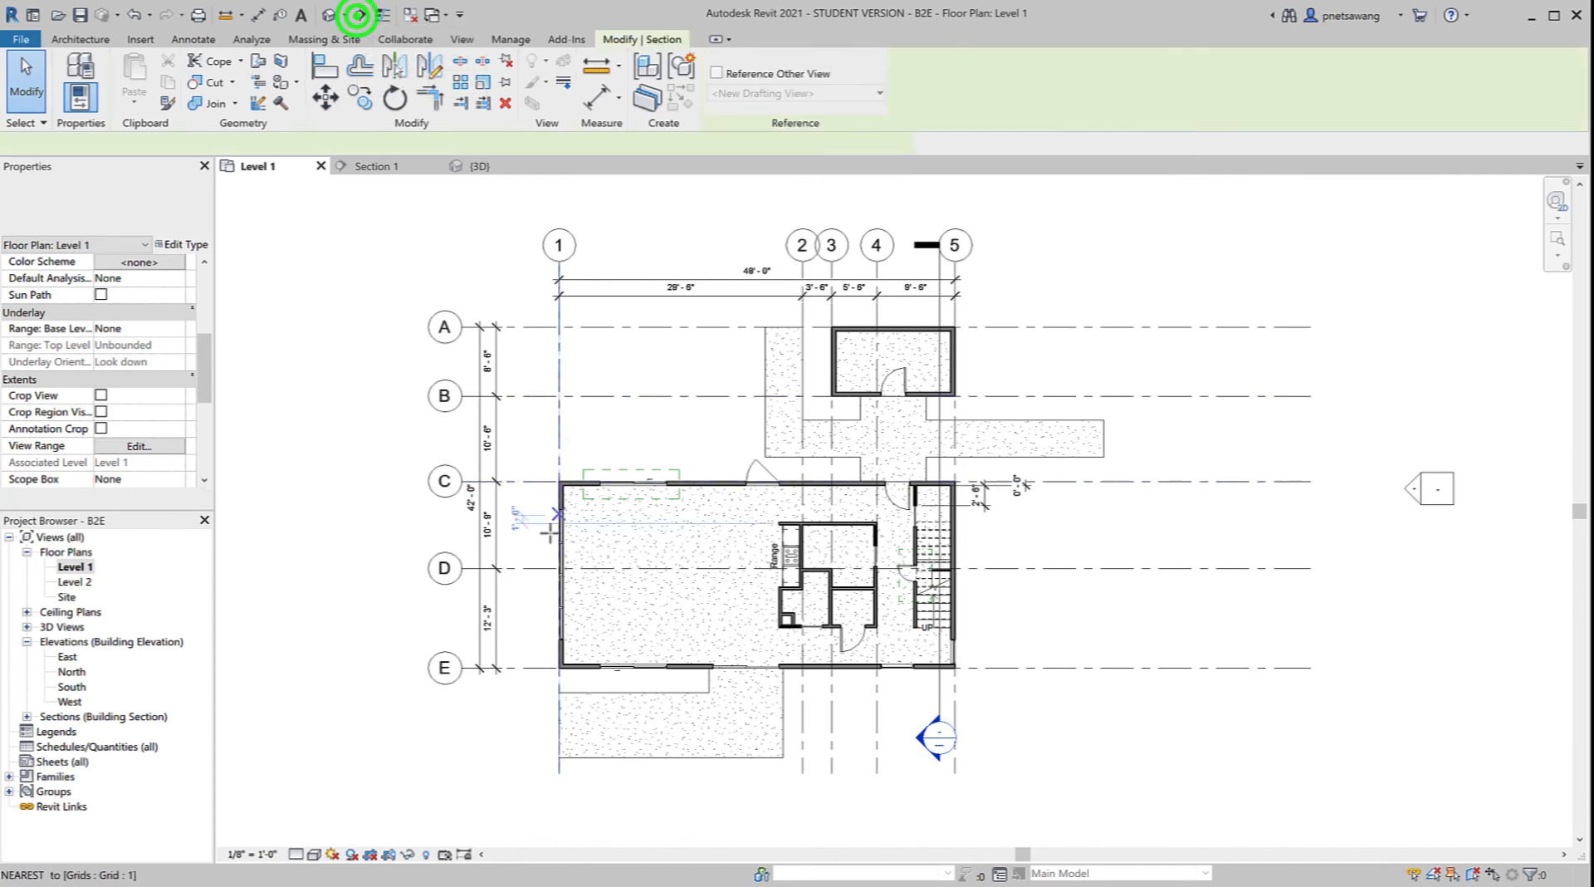
{"action": "left_click", "coordinate": [542, 588]}
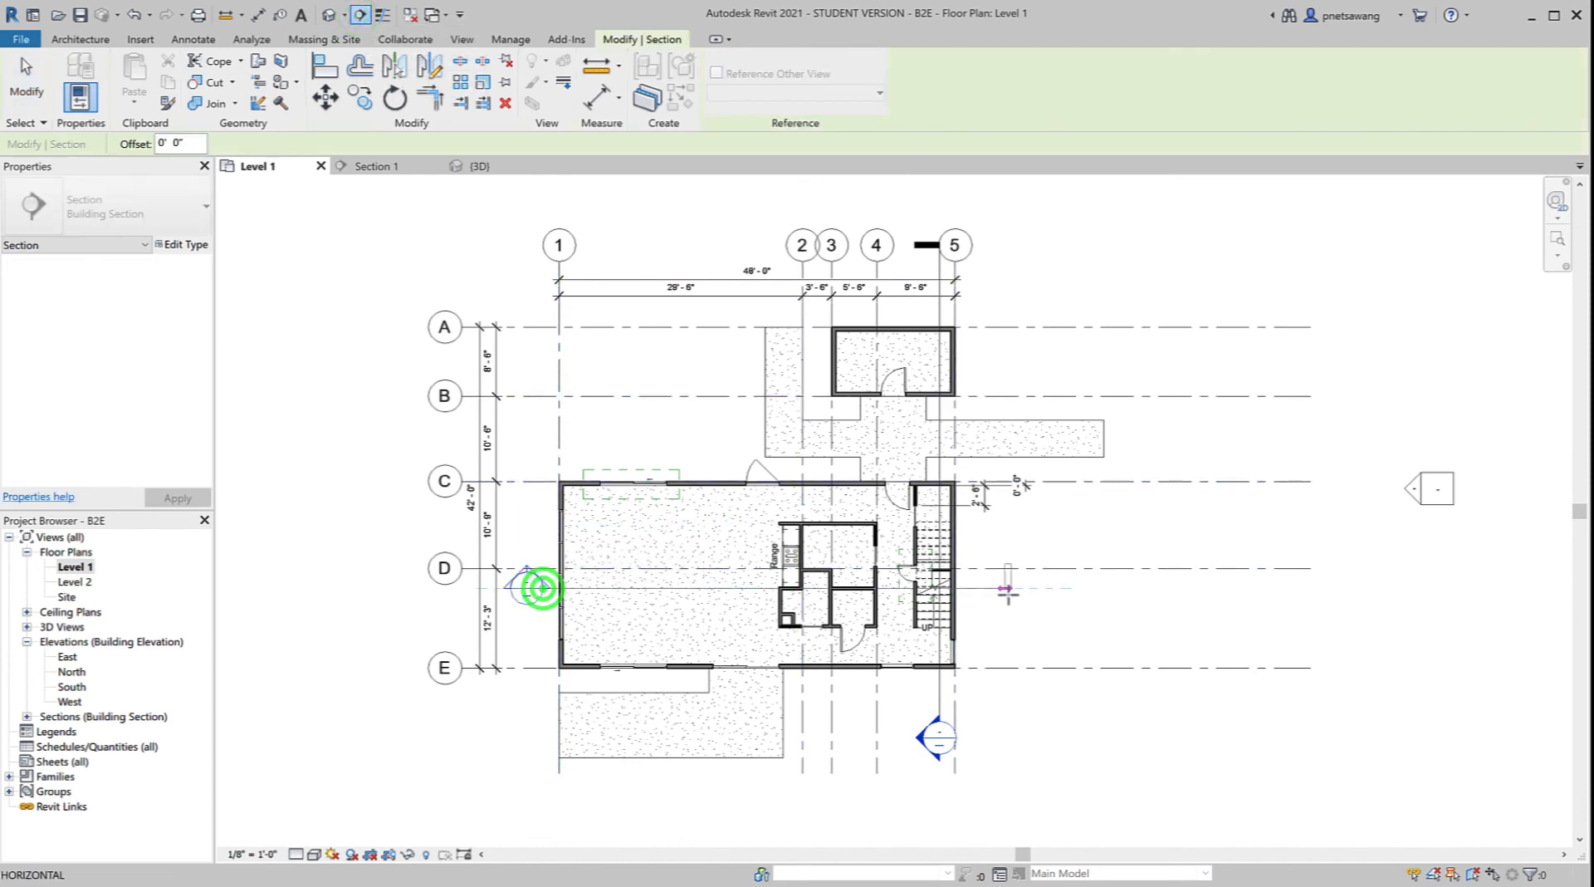
{"action": "left_click", "coordinate": [1019, 587]}
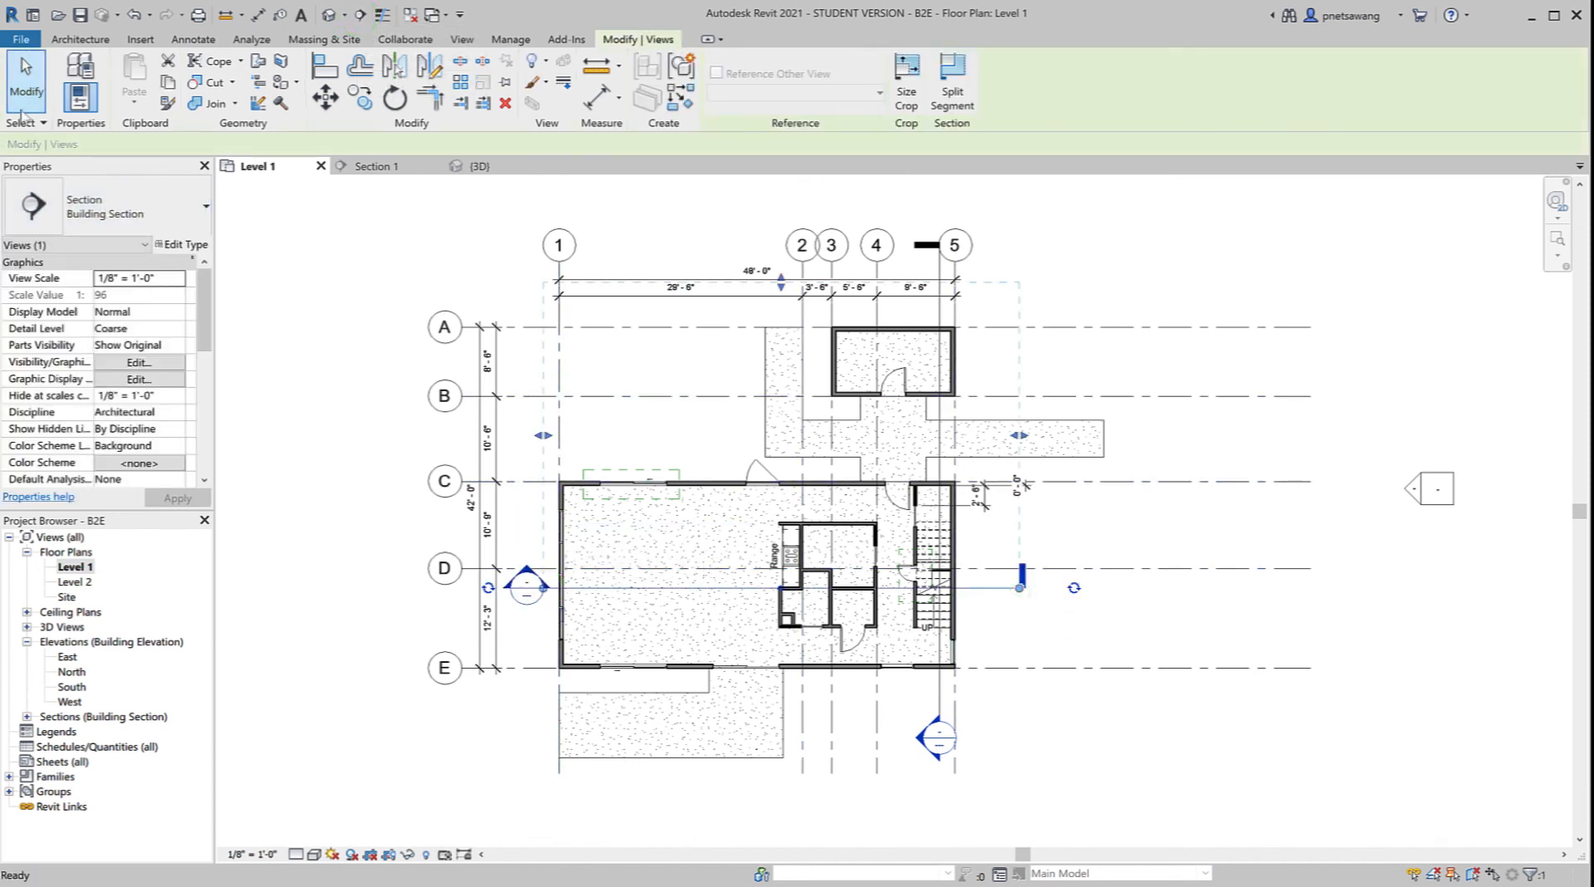
{"action": "left_click", "coordinate": [26, 83]}
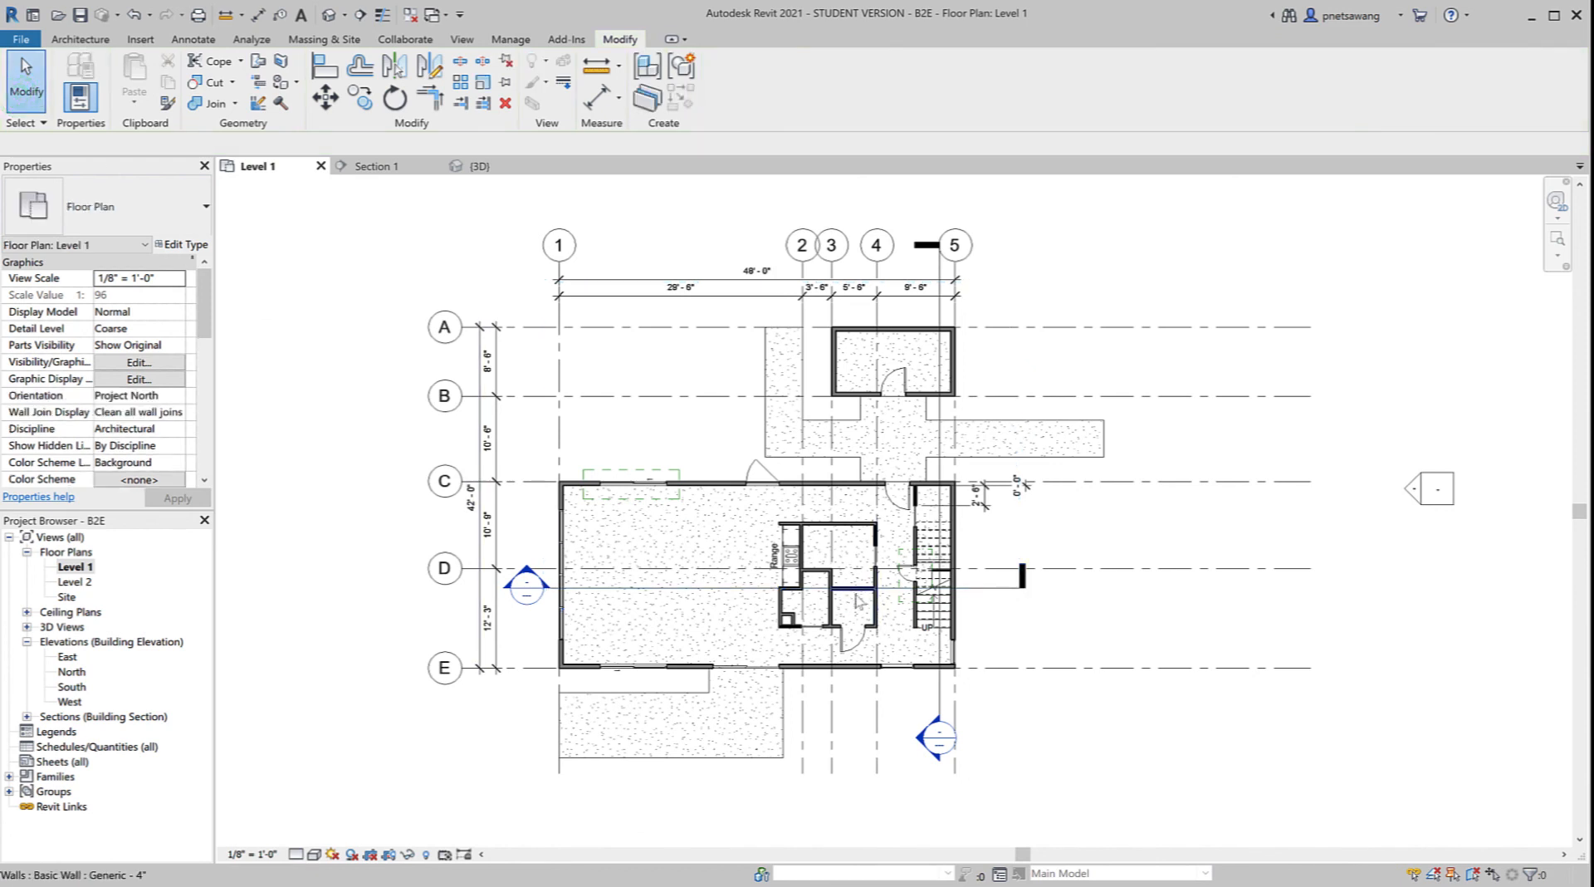
Step: Nudge the new horizontal section line slightly down, off the interior wall below grid D
{"action": "left_click", "coordinate": [731, 589]}
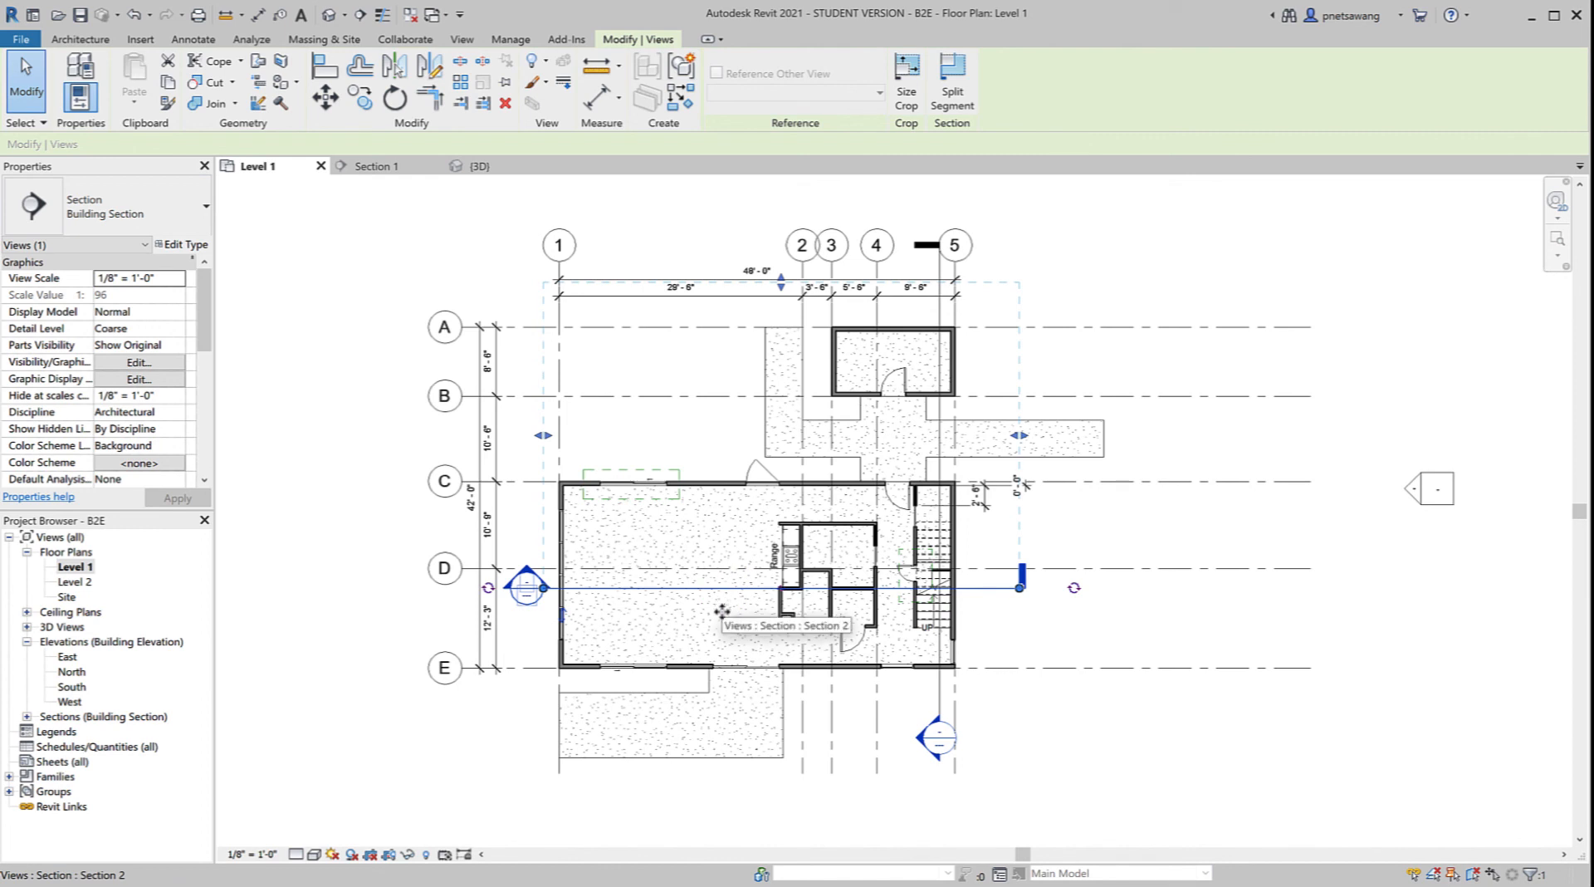
{"action": "key", "text": "Down"}
{"action": "key", "text": "Down"}
{"action": "key", "text": "Down"}
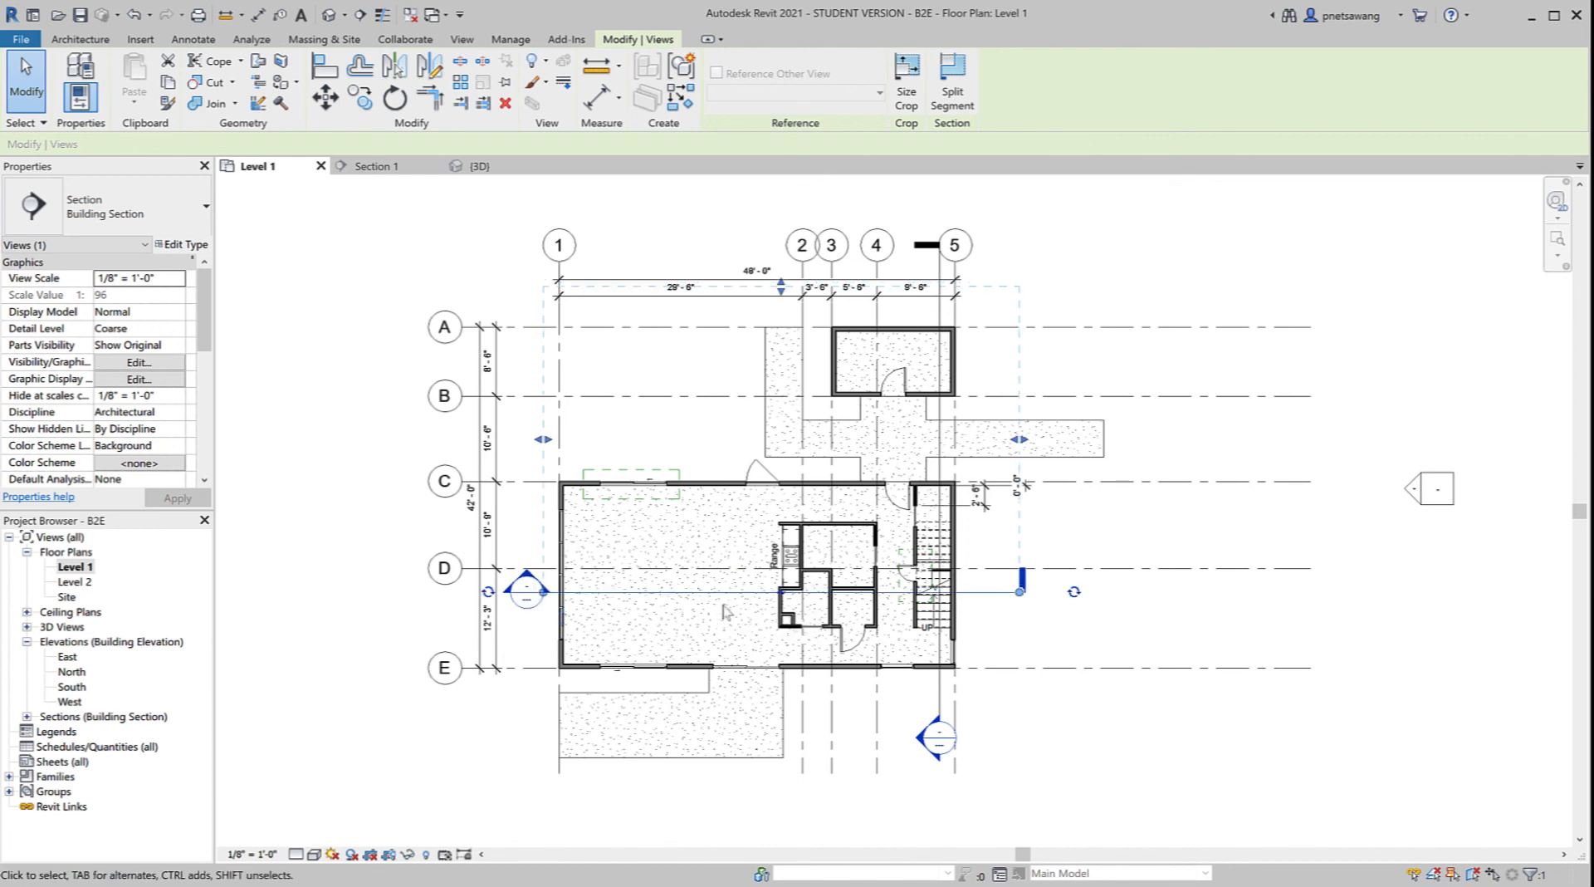
Step: Open the section view of the horizontal section line that cuts through the house on the Level 1 plan
{"action": "left_click", "coordinate": [1119, 610]}
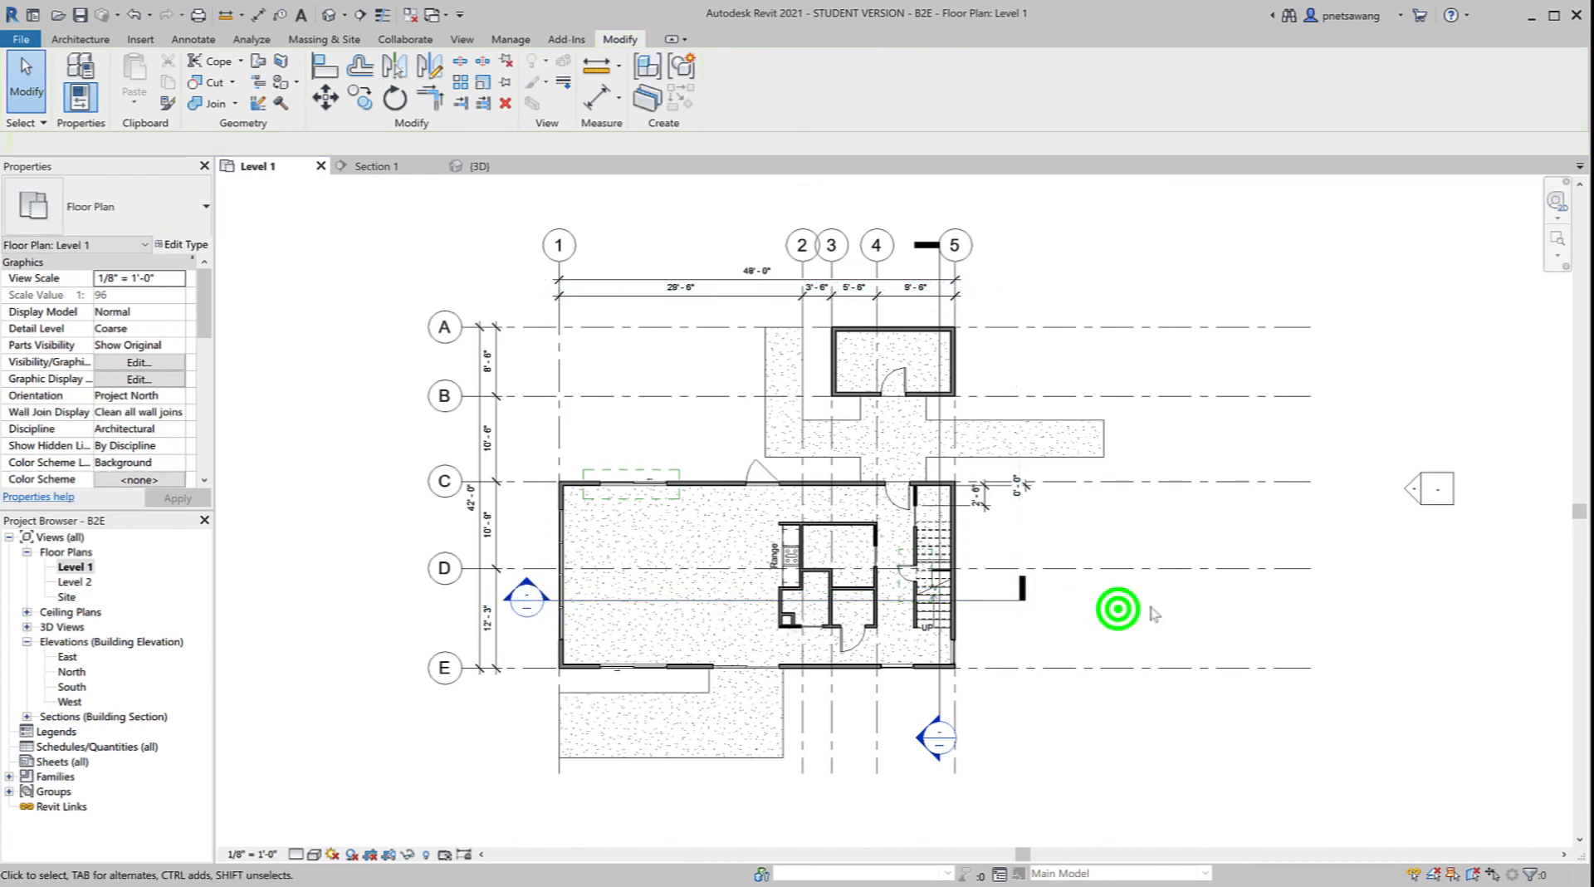
{"action": "left_click", "coordinate": [521, 596]}
{"action": "double_click", "coordinate": [522, 596]}
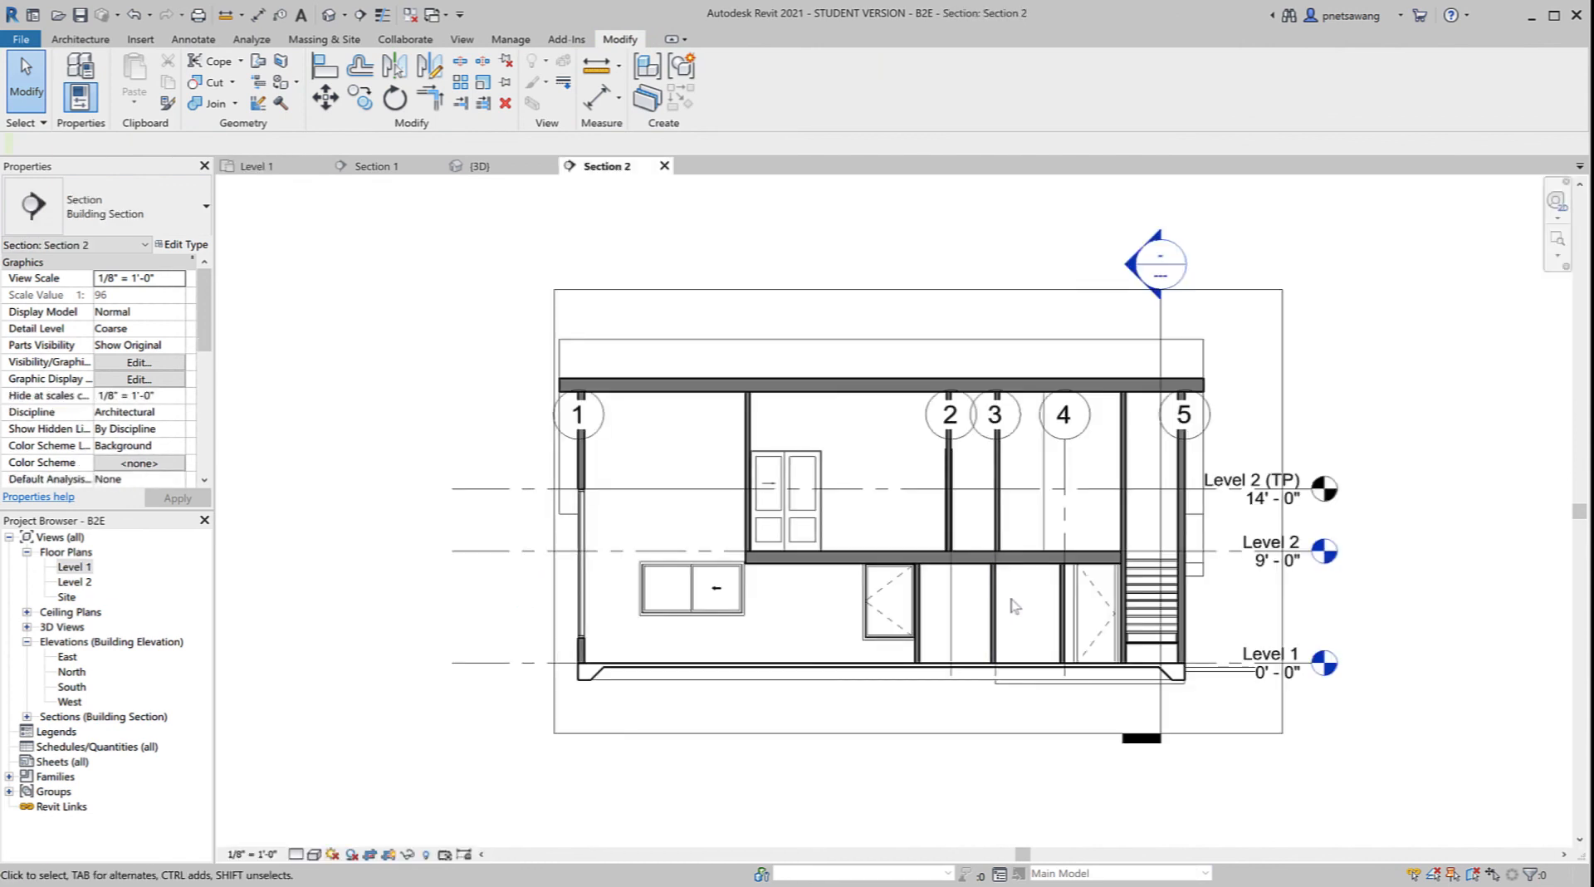
Step: Join the upper-storey walls at the floor's open end, grid 2 and grid 3 with the Level 2 floor
{"action": "scroll", "coordinate": [1012, 604], "scroll_direction": "up", "scroll_amount": 5}
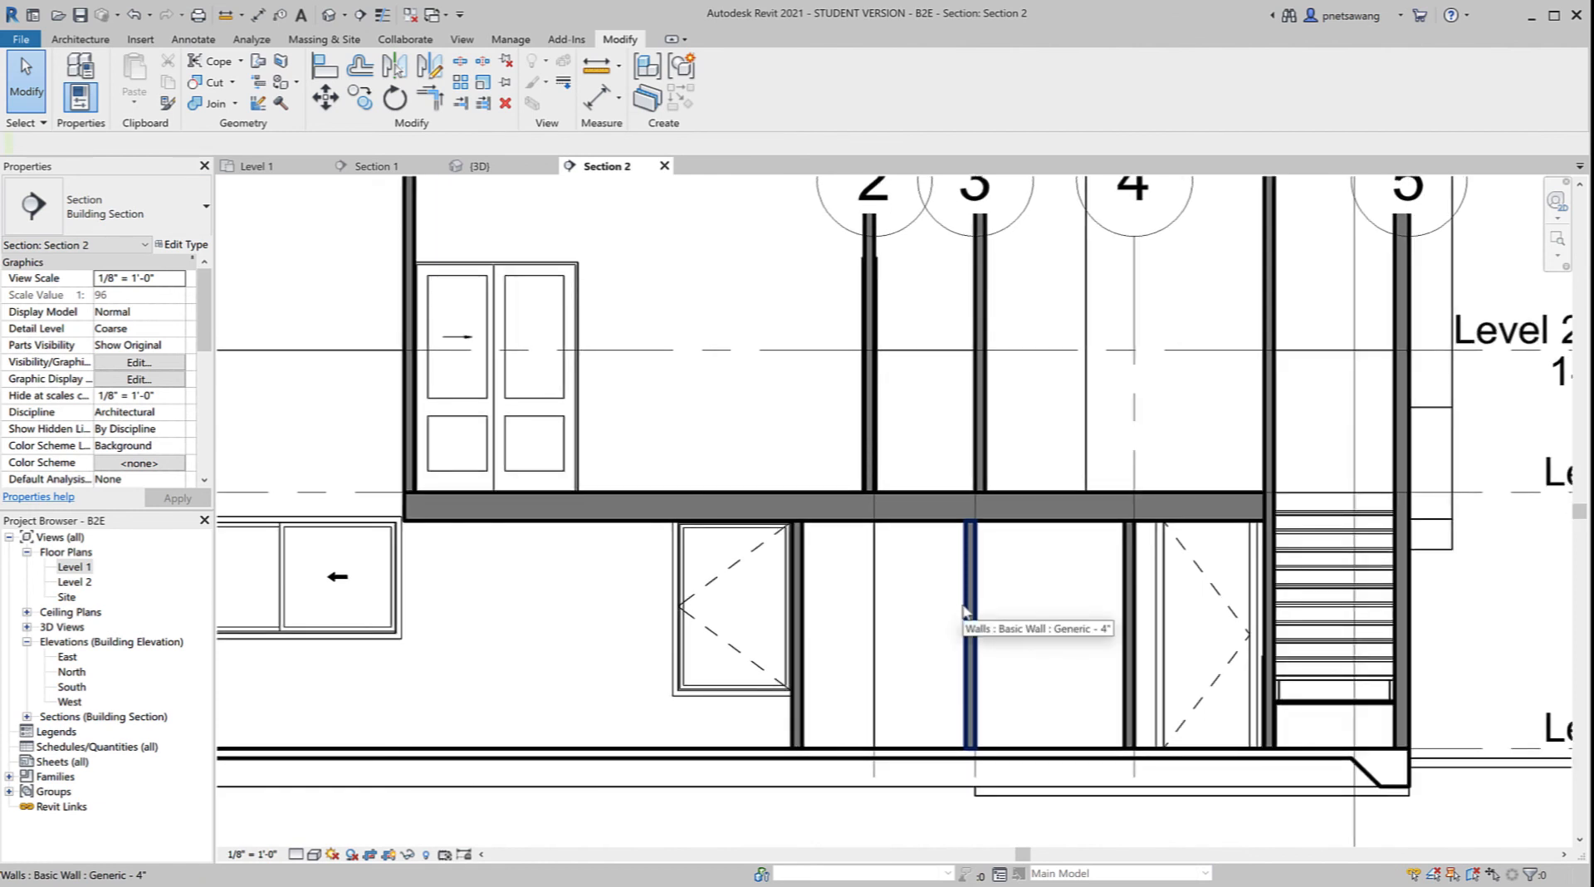
{"action": "left_click", "coordinate": [204, 98]}
{"action": "left_click", "coordinate": [402, 371]}
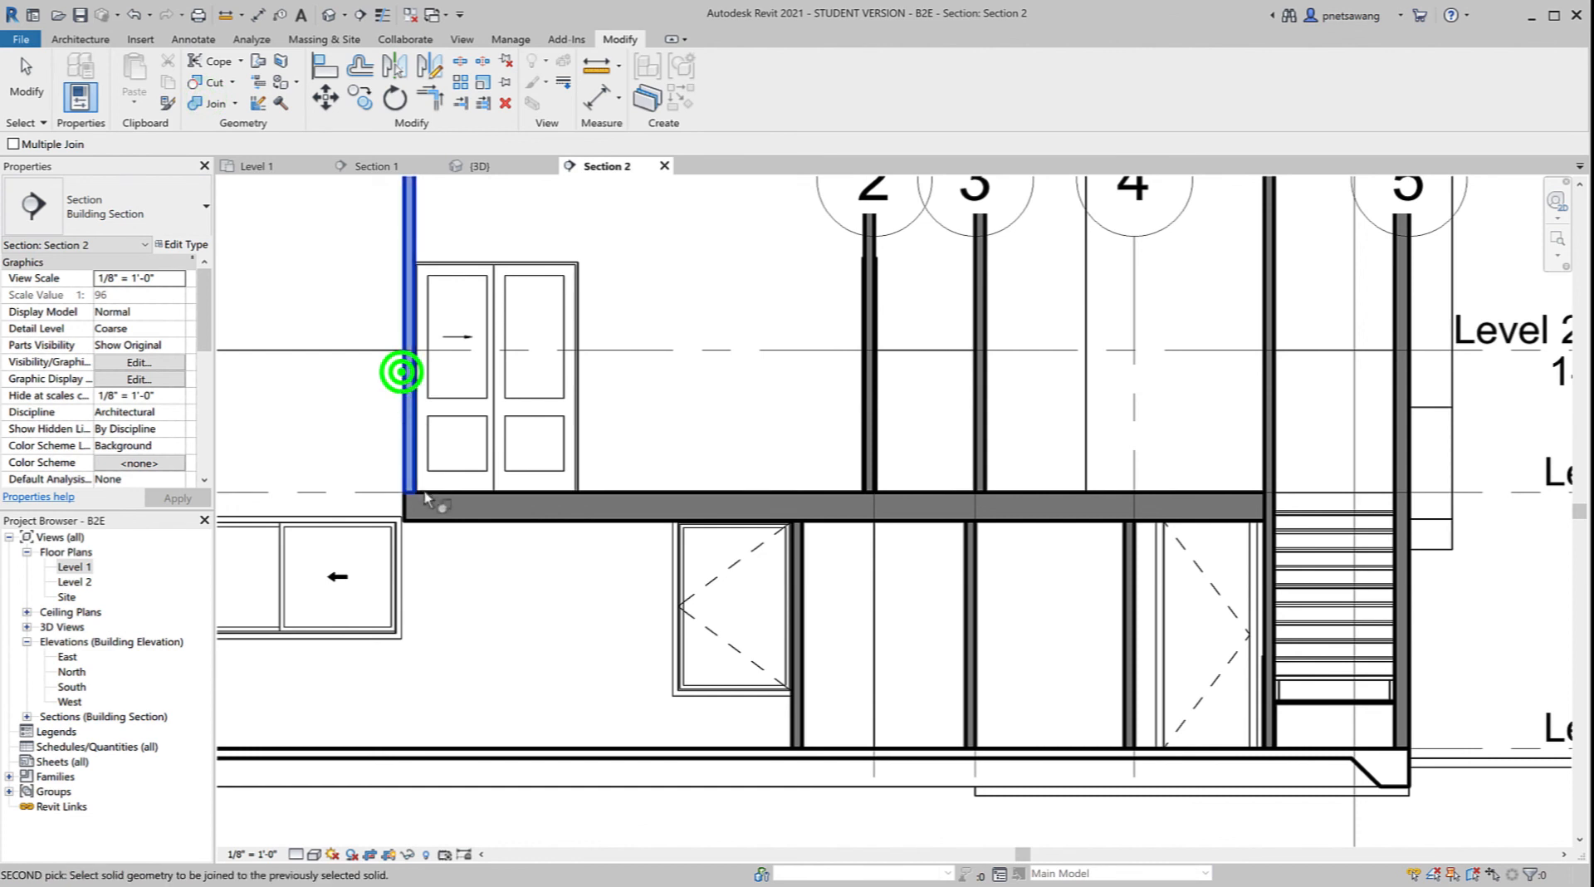
{"action": "left_click", "coordinate": [441, 498]}
{"action": "left_click", "coordinate": [875, 462]}
{"action": "left_click", "coordinate": [839, 489]}
{"action": "left_click", "coordinate": [984, 464]}
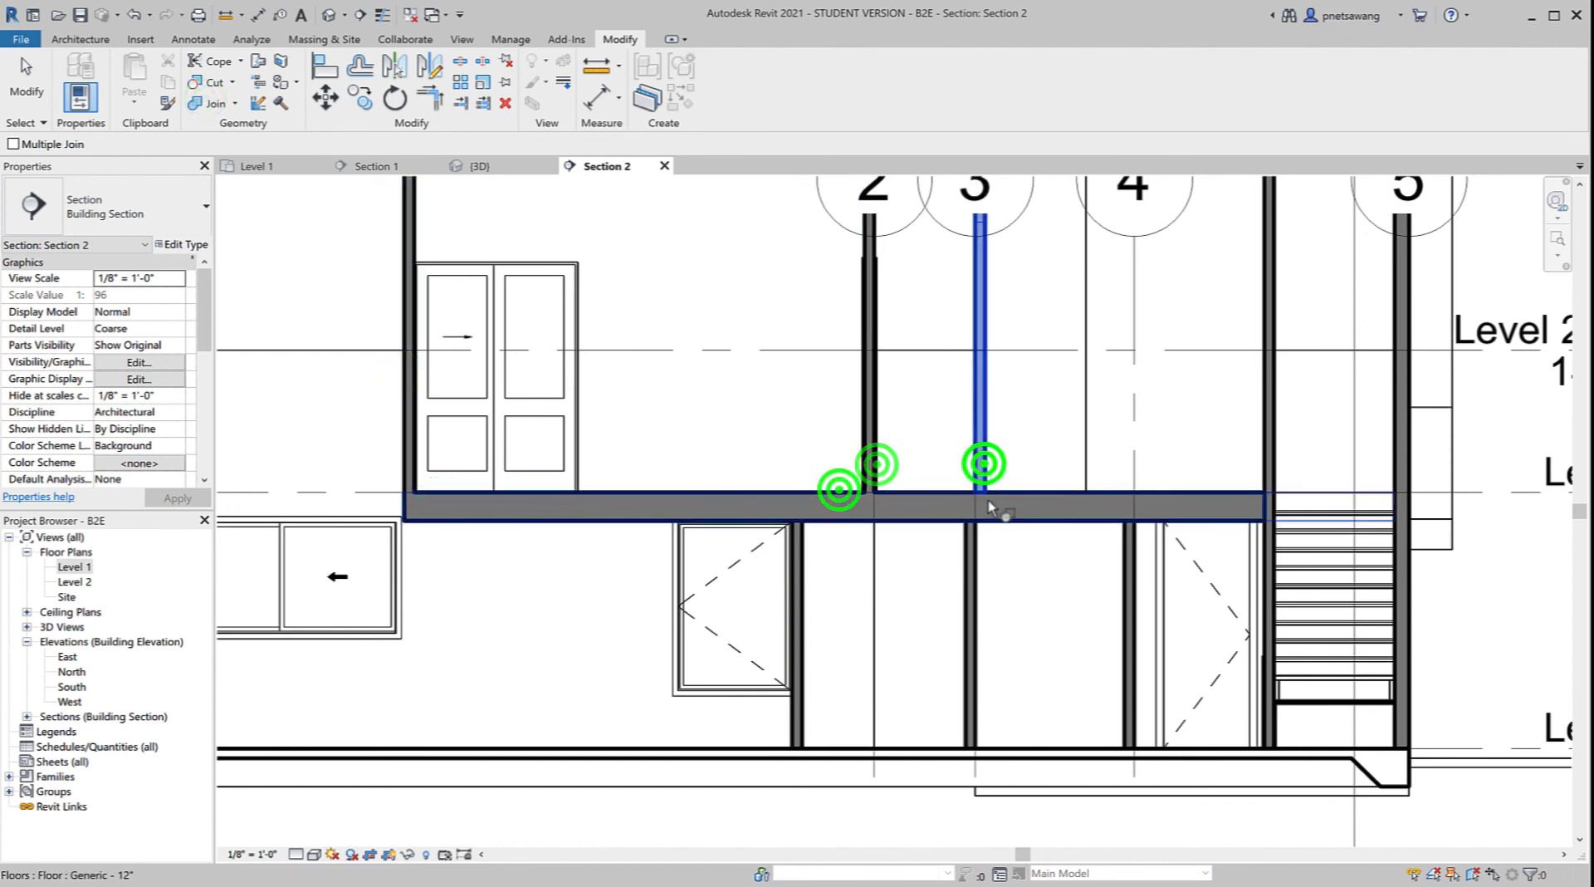
{"action": "left_click", "coordinate": [988, 494]}
{"action": "left_click", "coordinate": [983, 477]}
{"action": "left_click", "coordinate": [1003, 494]}
{"action": "left_click", "coordinate": [1043, 451]}
{"action": "left_click", "coordinate": [1536, 860]}
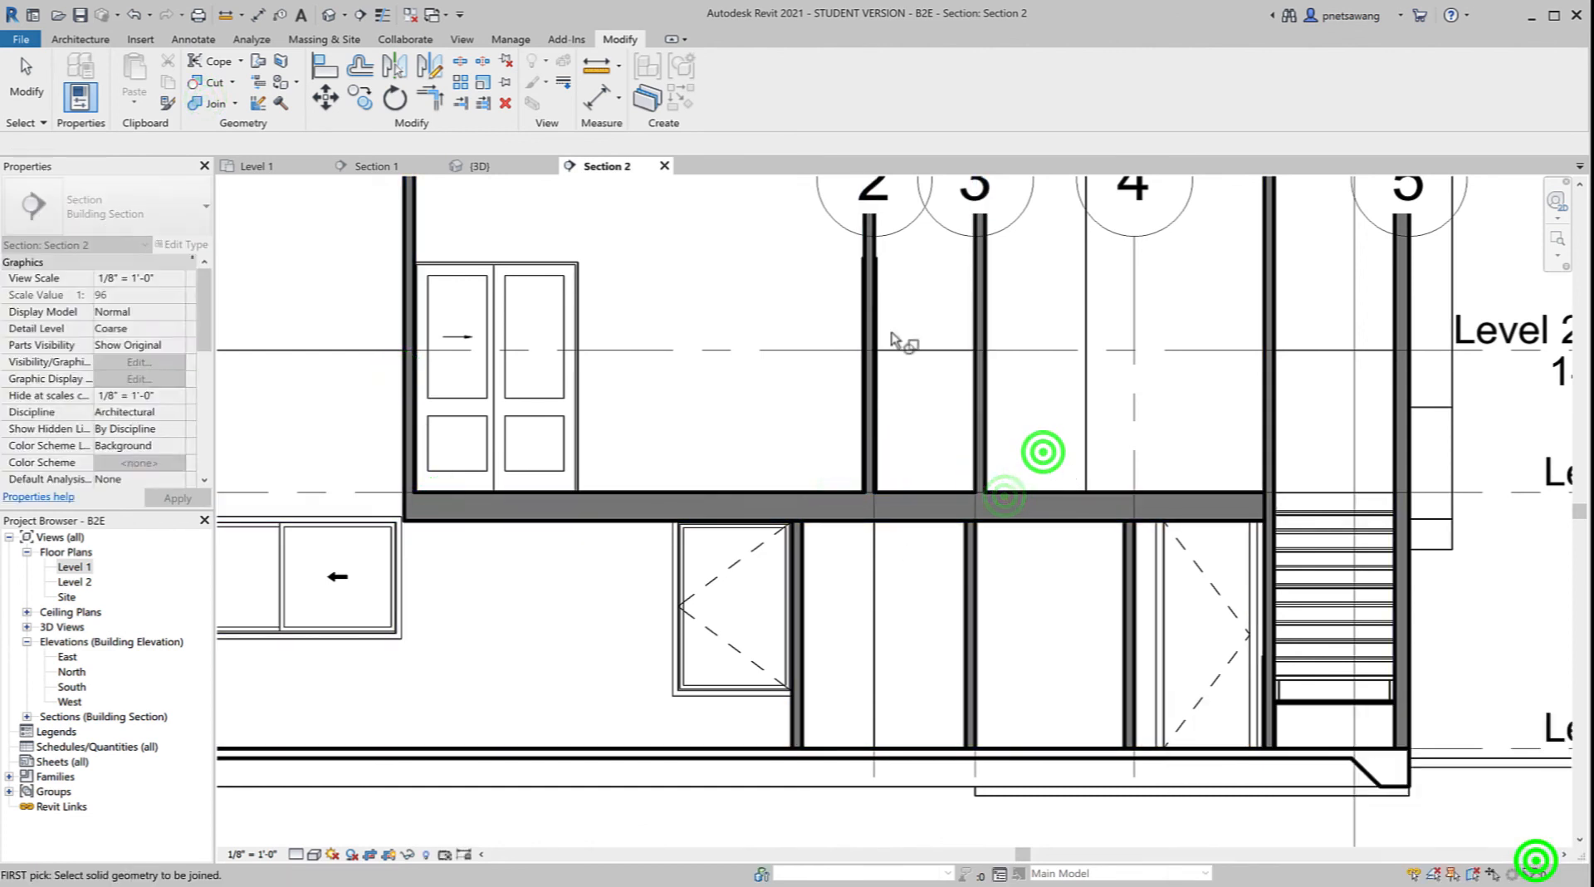
Step: Join the Level 2 floor with the wall beside the stairs and the three lower-storey partition walls beneath it
{"action": "left_click", "coordinate": [1263, 392]}
{"action": "left_click", "coordinate": [1230, 487]}
{"action": "left_click", "coordinate": [1171, 516]}
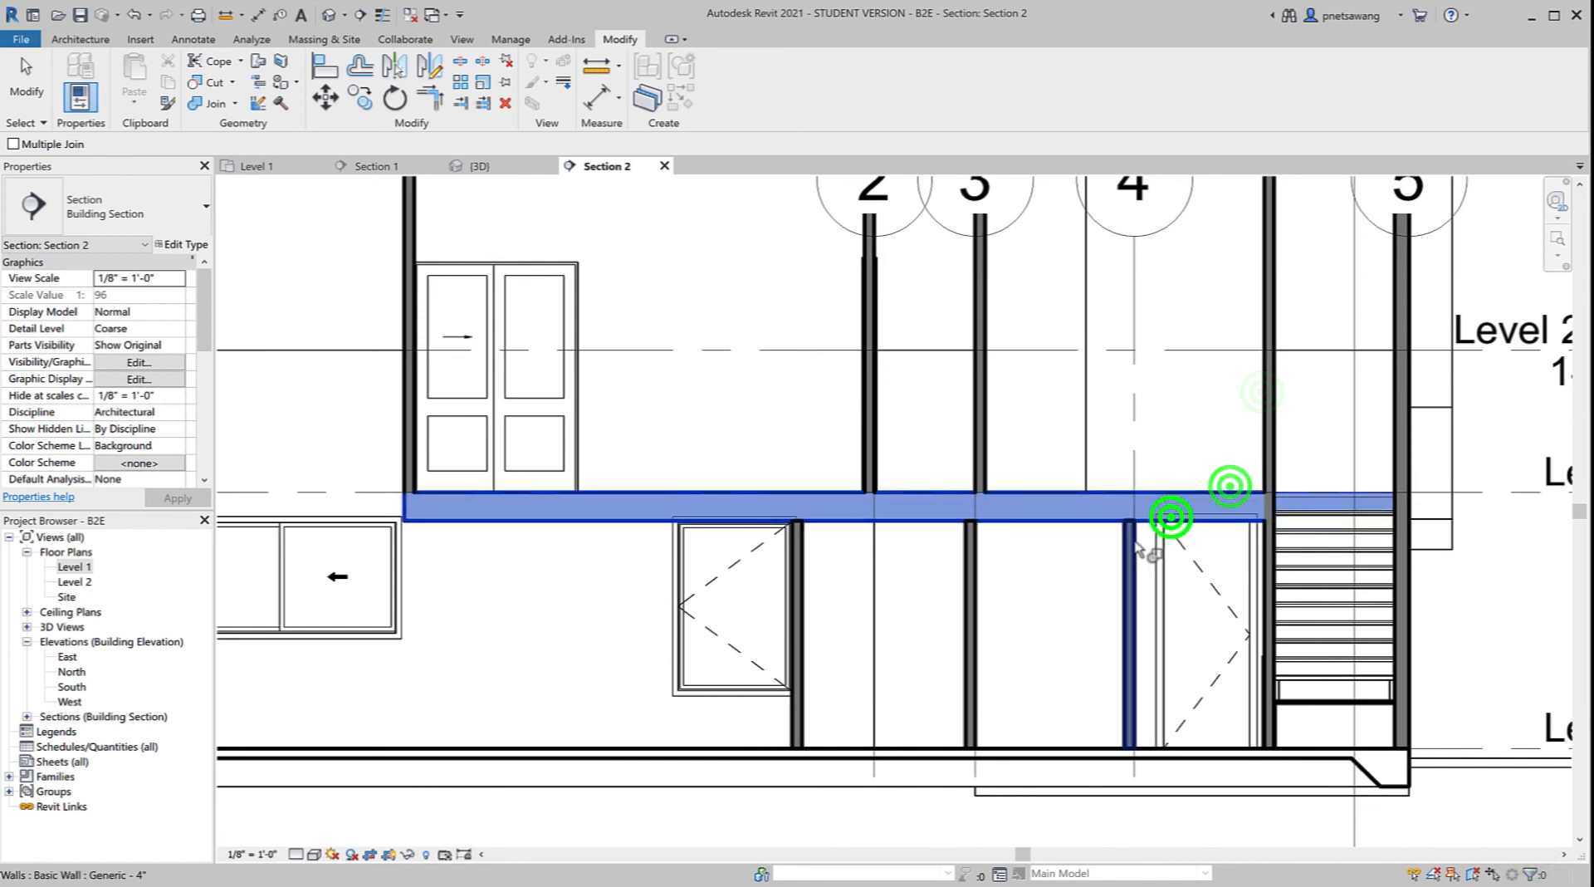
{"action": "left_click", "coordinate": [1134, 534]}
{"action": "left_click", "coordinate": [1093, 517]}
{"action": "left_click", "coordinate": [970, 540]}
{"action": "left_click", "coordinate": [918, 511]}
{"action": "left_click", "coordinate": [797, 547]}
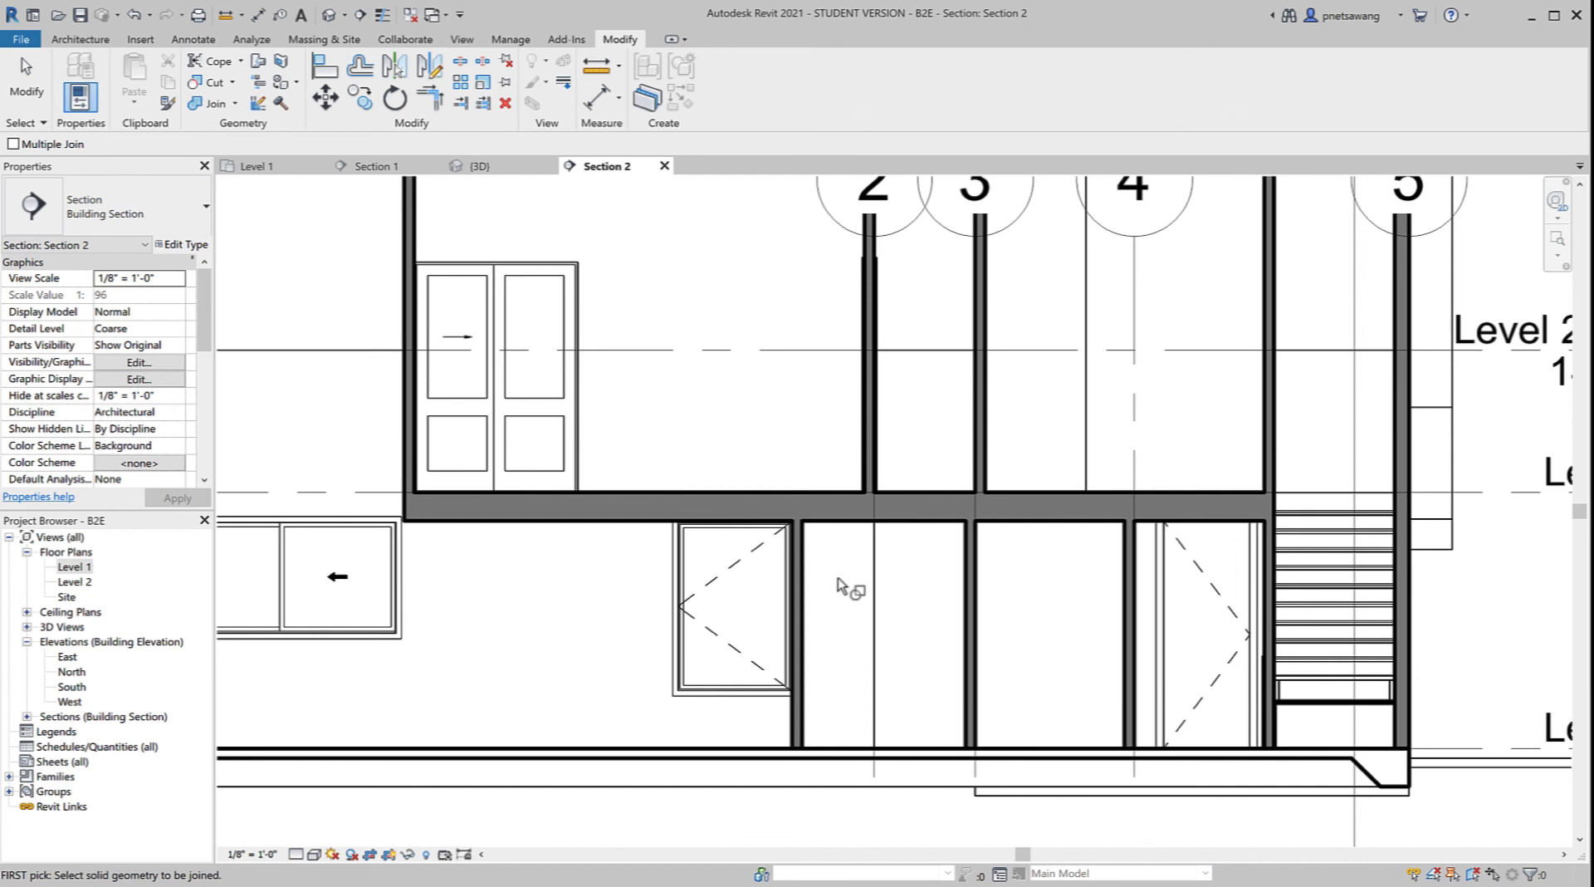
Step: Switch to the Section 1 view and show the ground floor slab below the stairs
{"action": "left_click", "coordinate": [390, 167]}
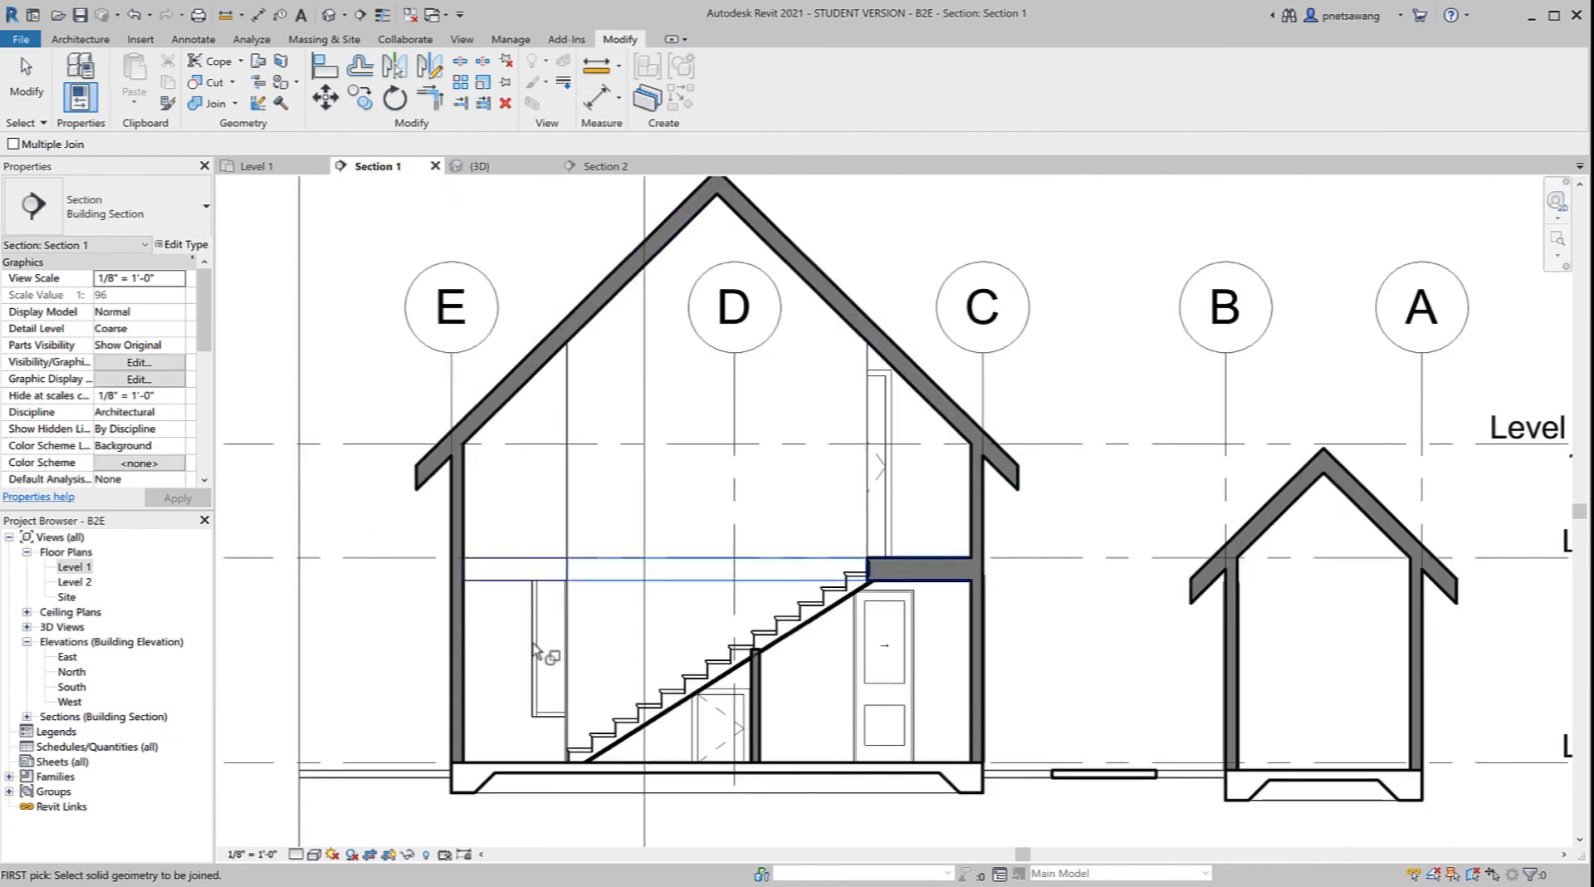
{"action": "scroll", "coordinate": [548, 831], "scroll_direction": "up", "scroll_amount": 3}
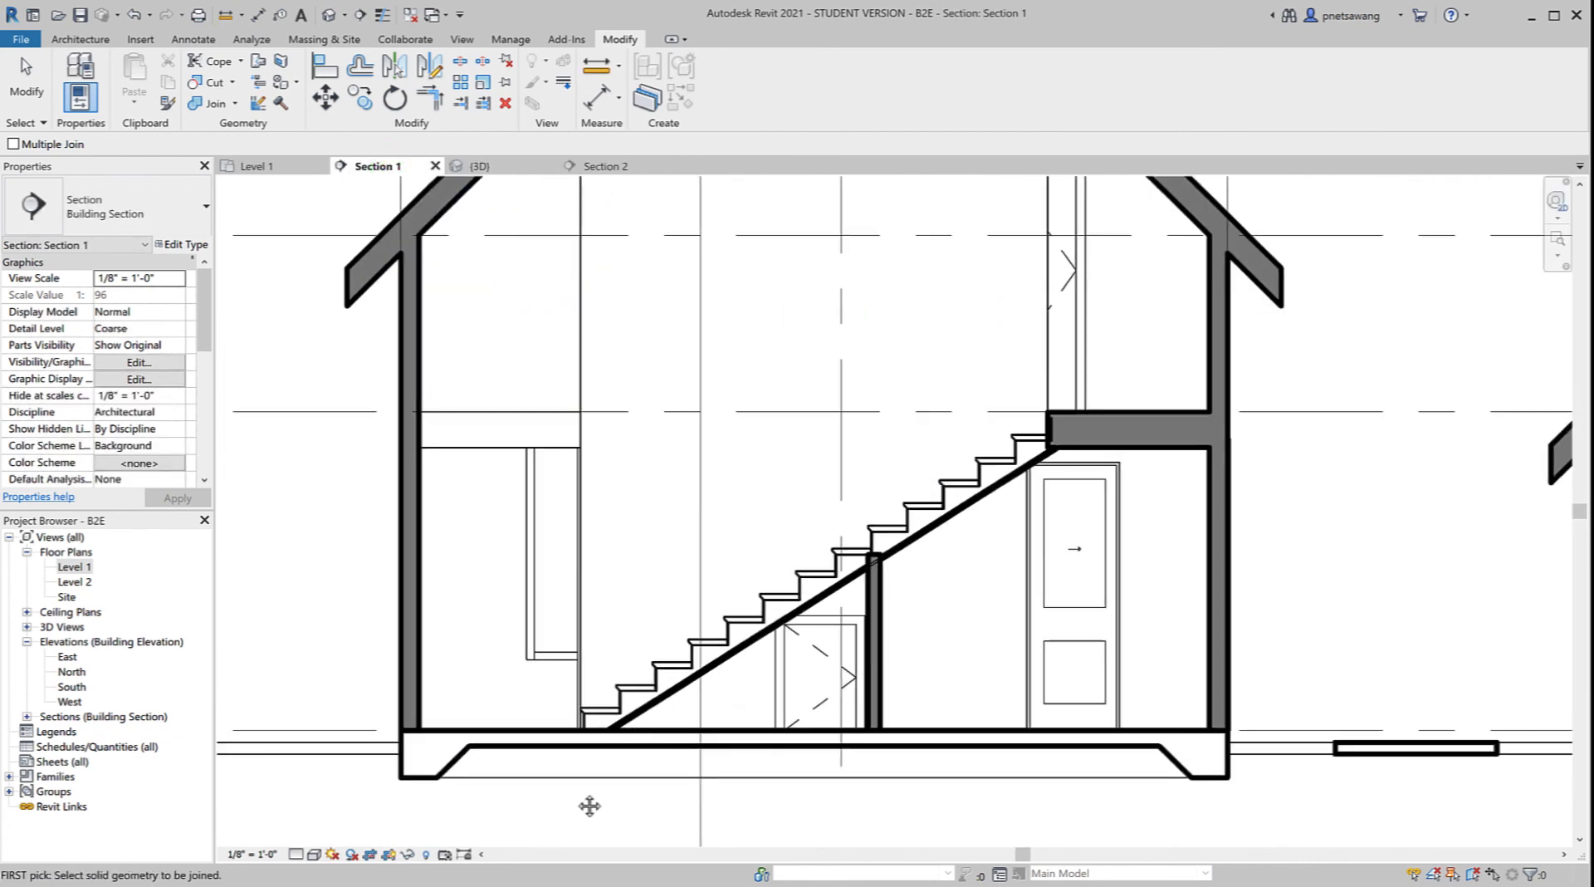
{"action": "middle_click_drag", "start_coordinate": [590, 805], "coordinate": [640, 749]}
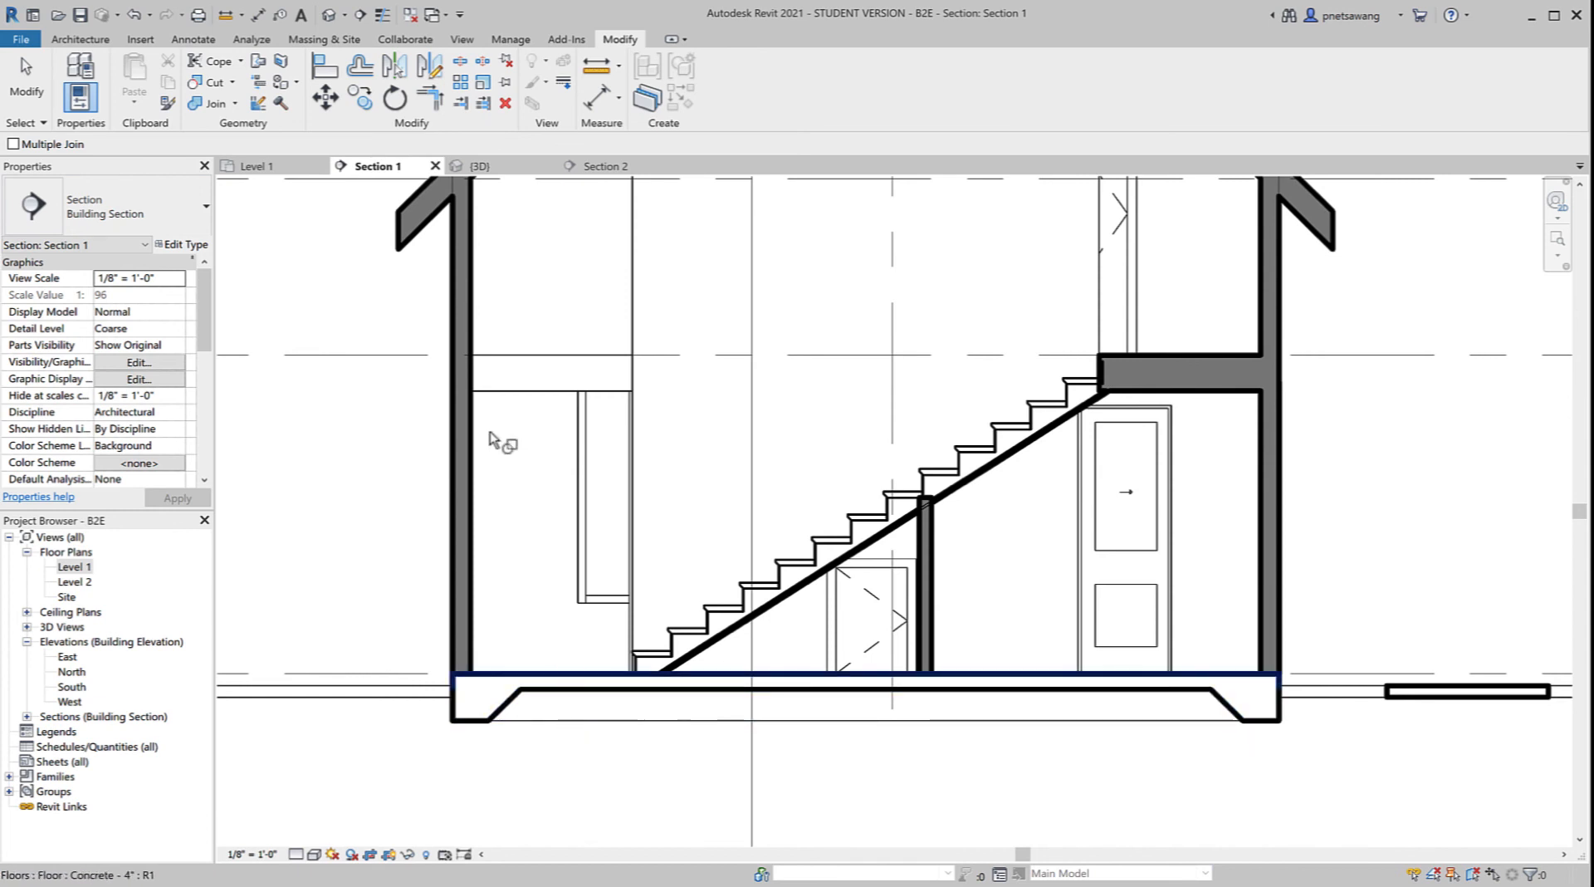
Step: Set the coarse scale fill pattern of the Concrete - 4" floor type to the Concrete drafting pattern
{"action": "left_click", "coordinate": [26, 81]}
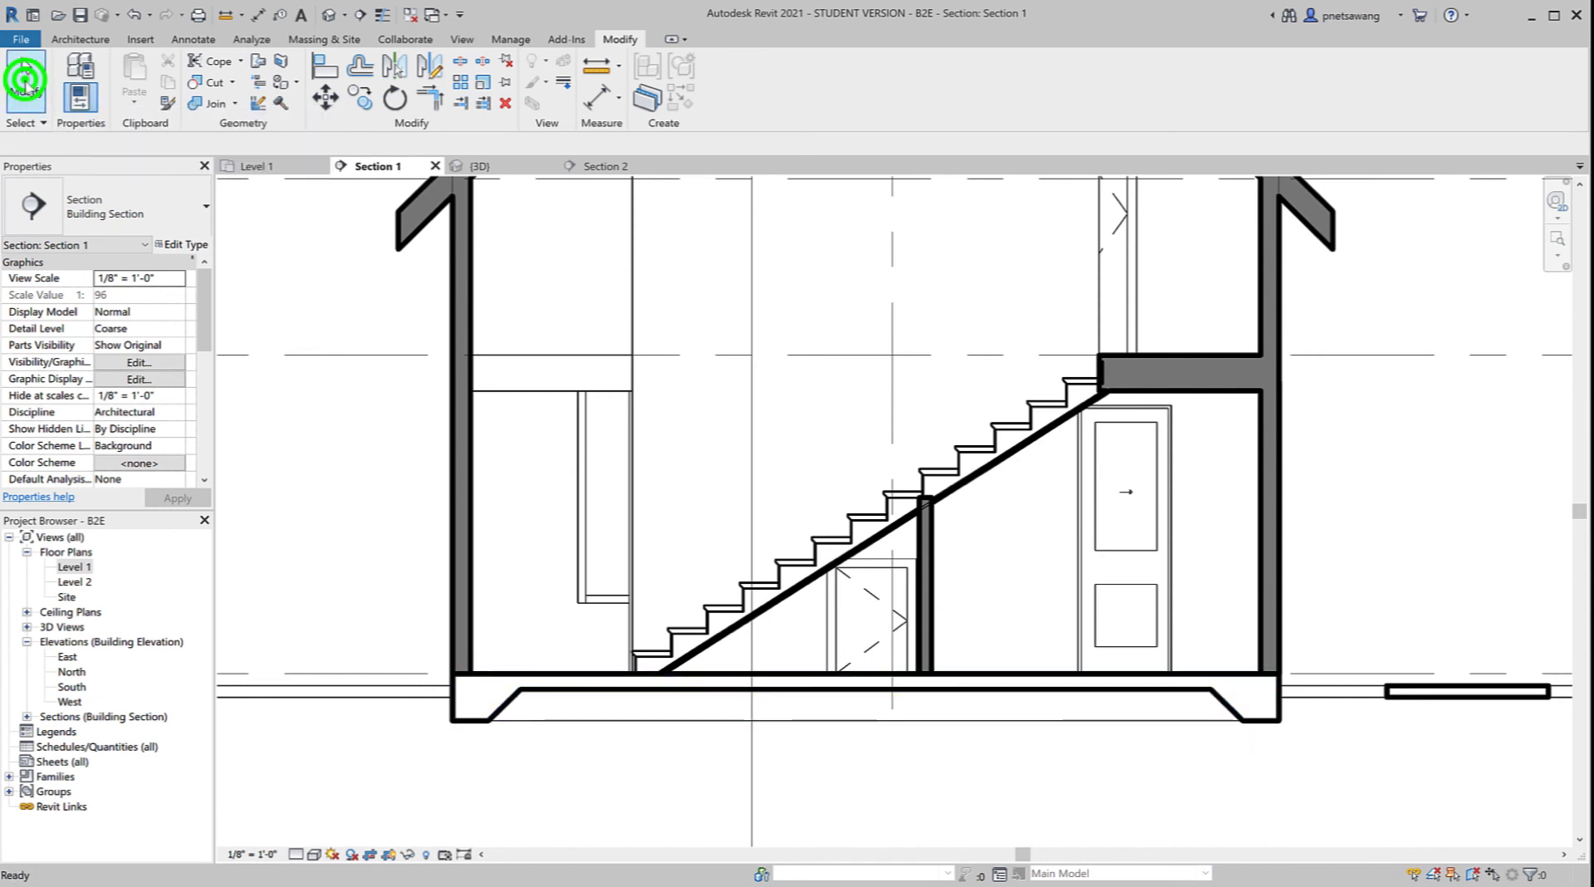
{"action": "left_click", "coordinate": [595, 679]}
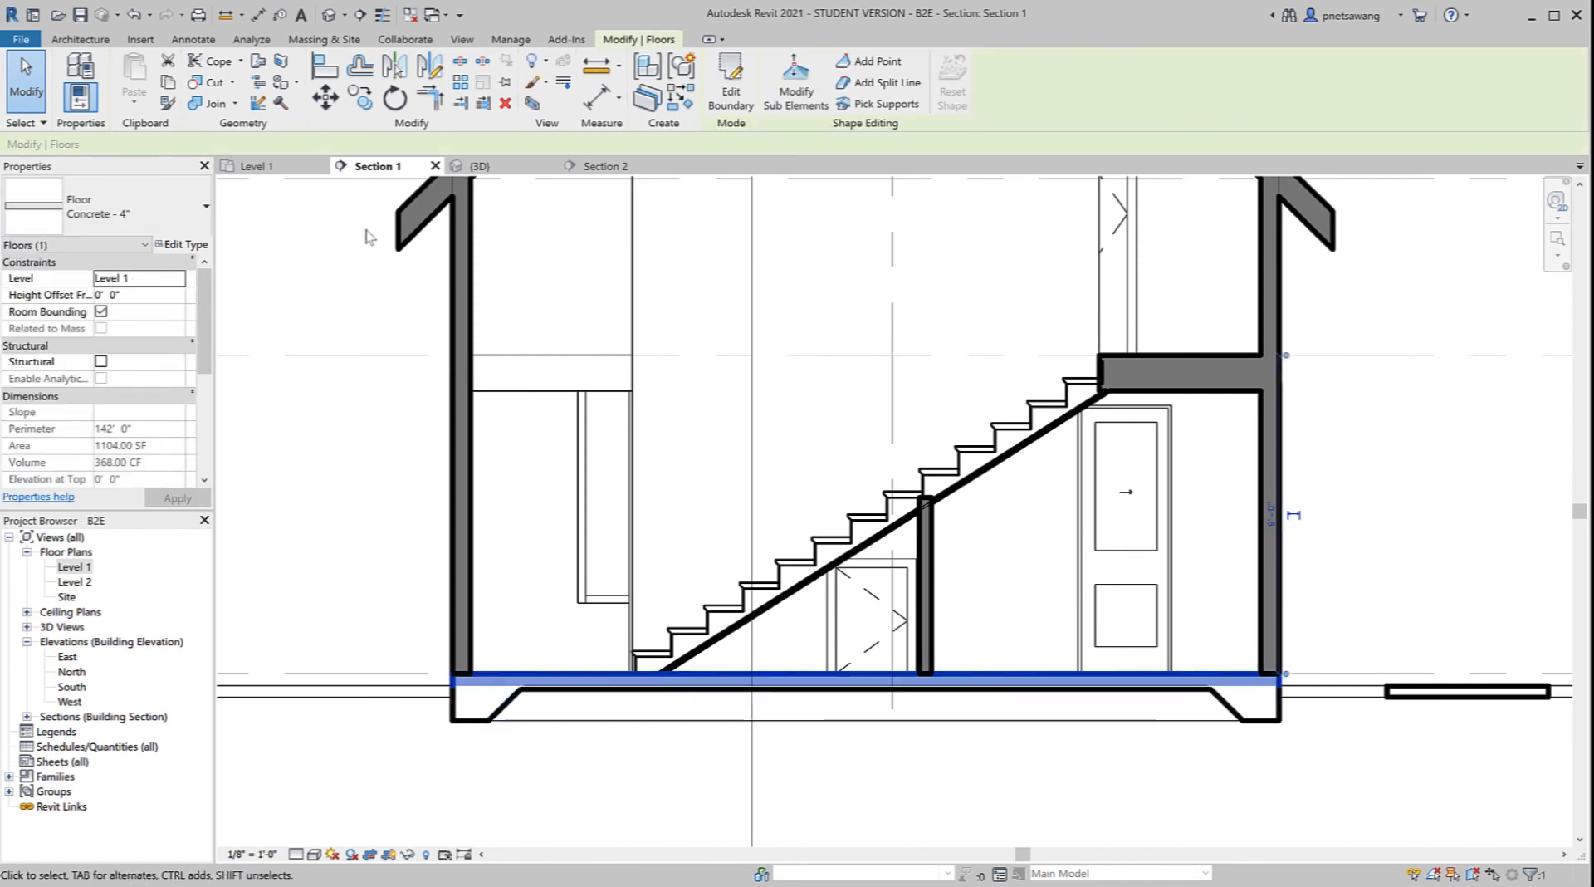
{"action": "left_click", "coordinate": [166, 244]}
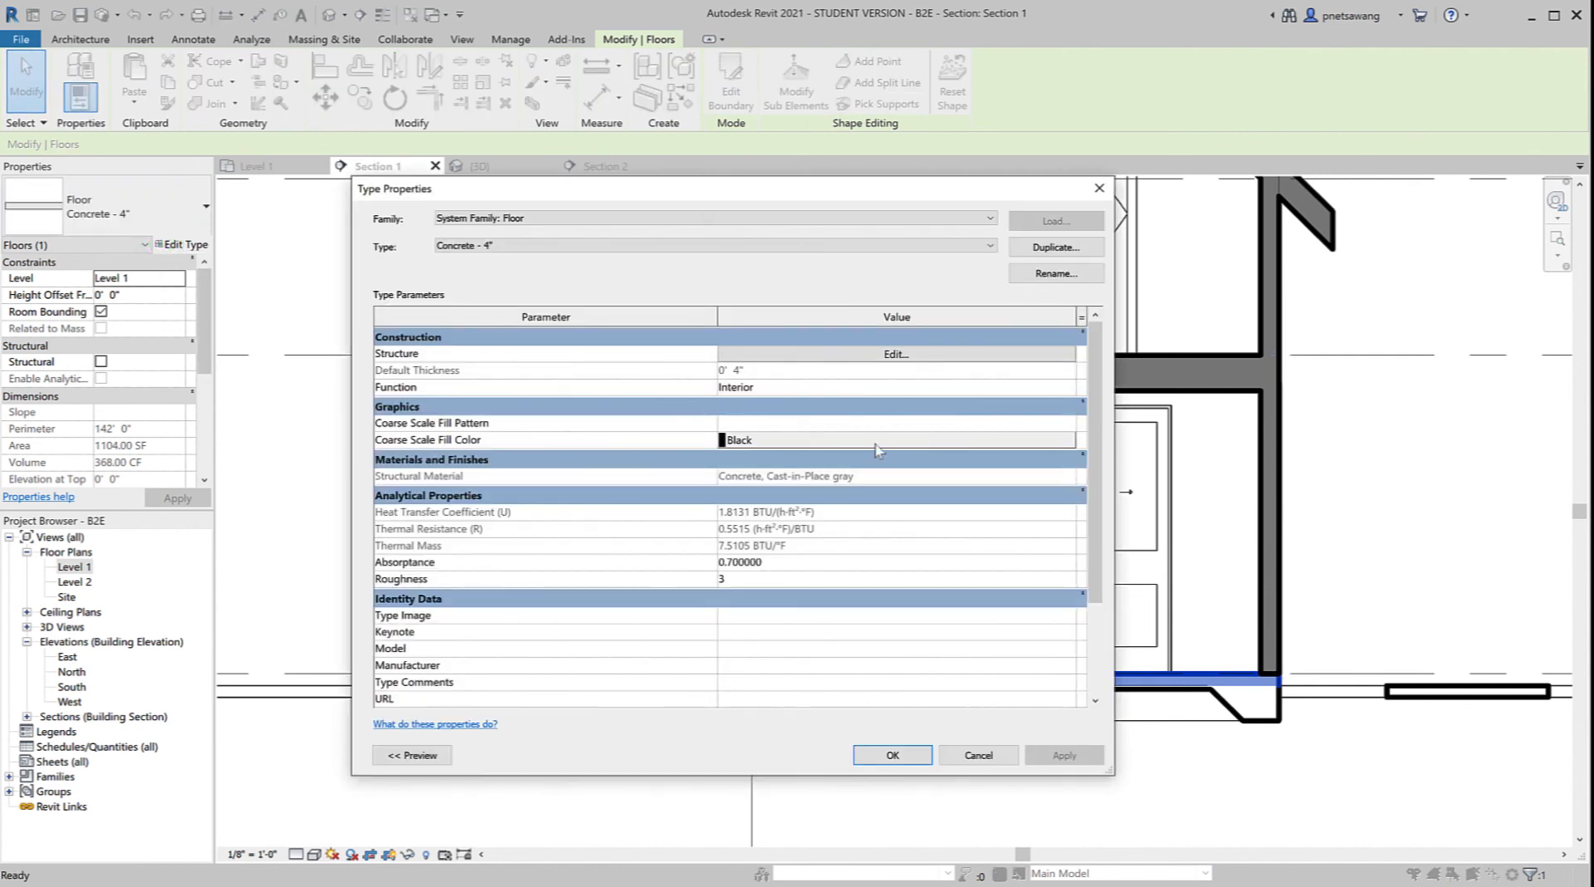
{"action": "left_click", "coordinate": [993, 422]}
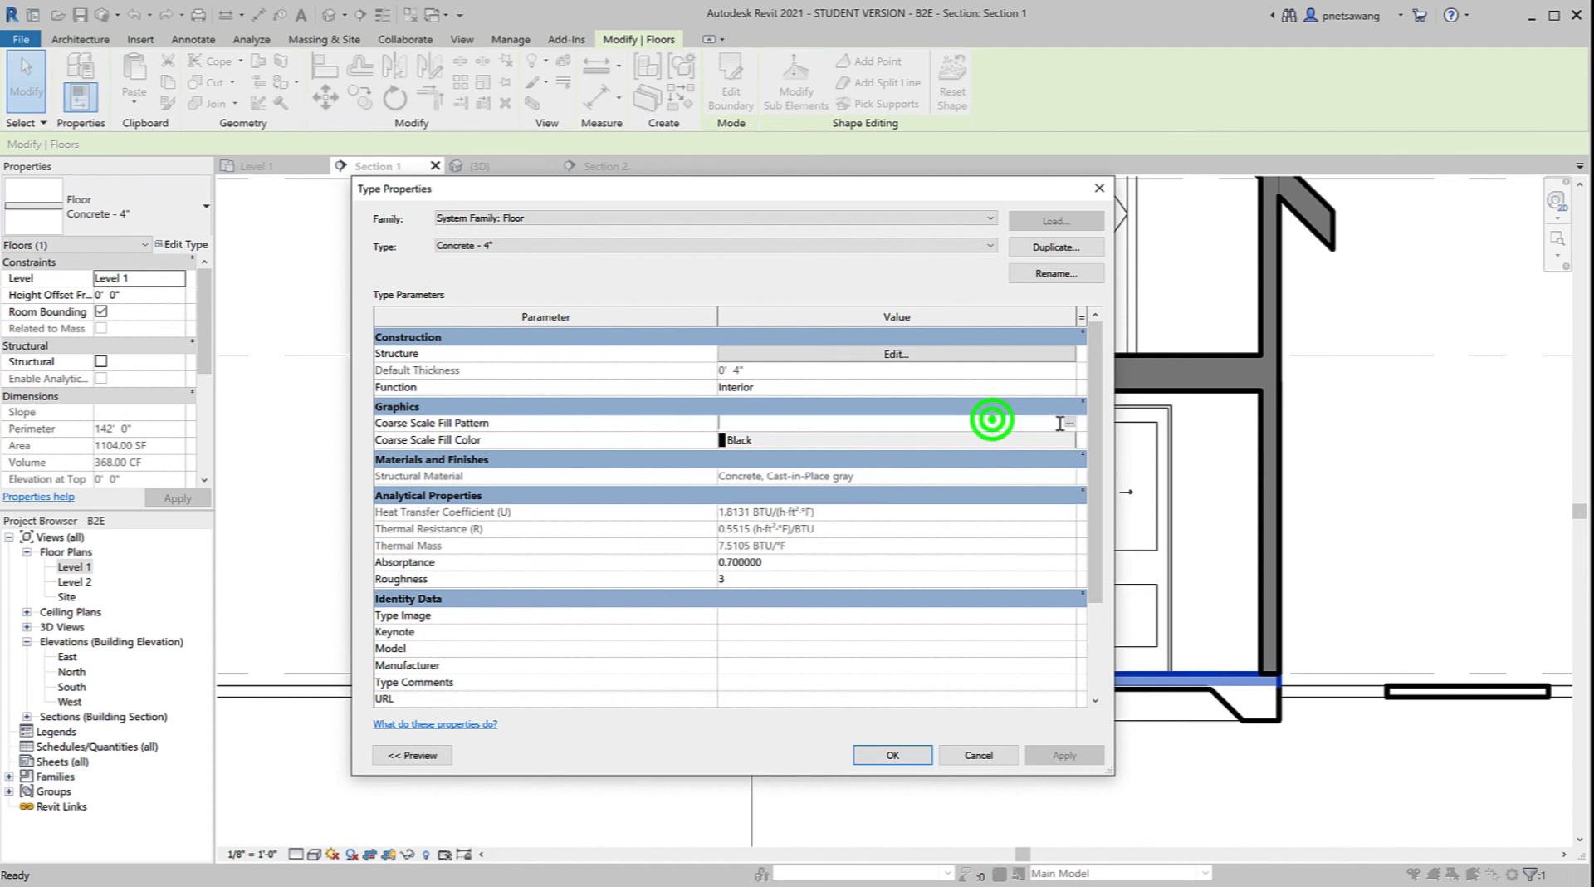
{"action": "left_click", "coordinate": [1069, 423]}
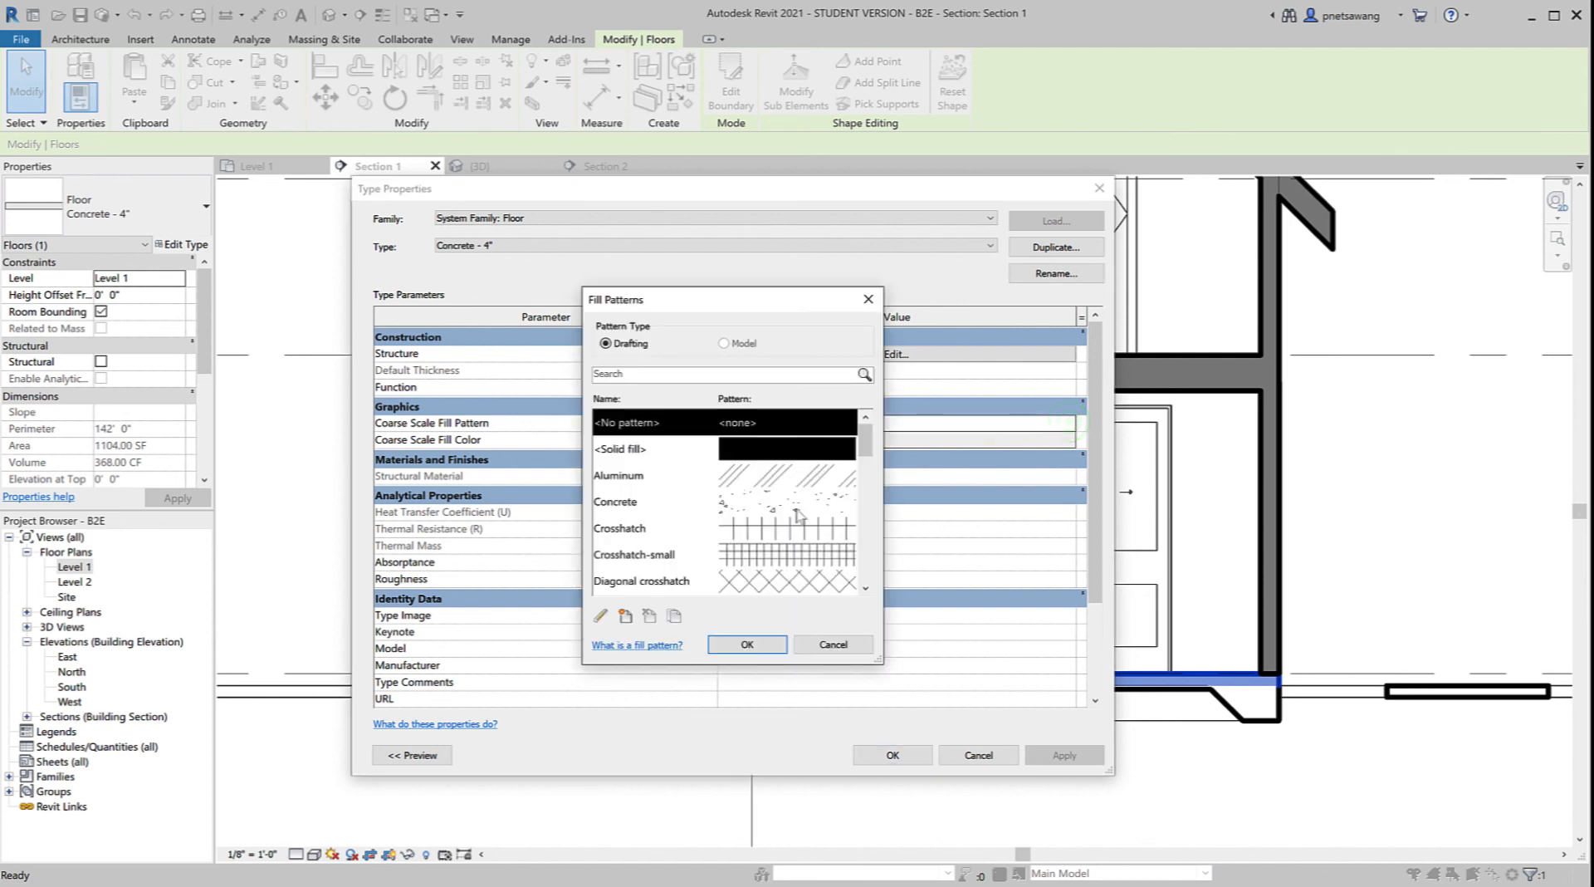
{"action": "left_click", "coordinate": [795, 504]}
{"action": "left_click", "coordinate": [764, 647]}
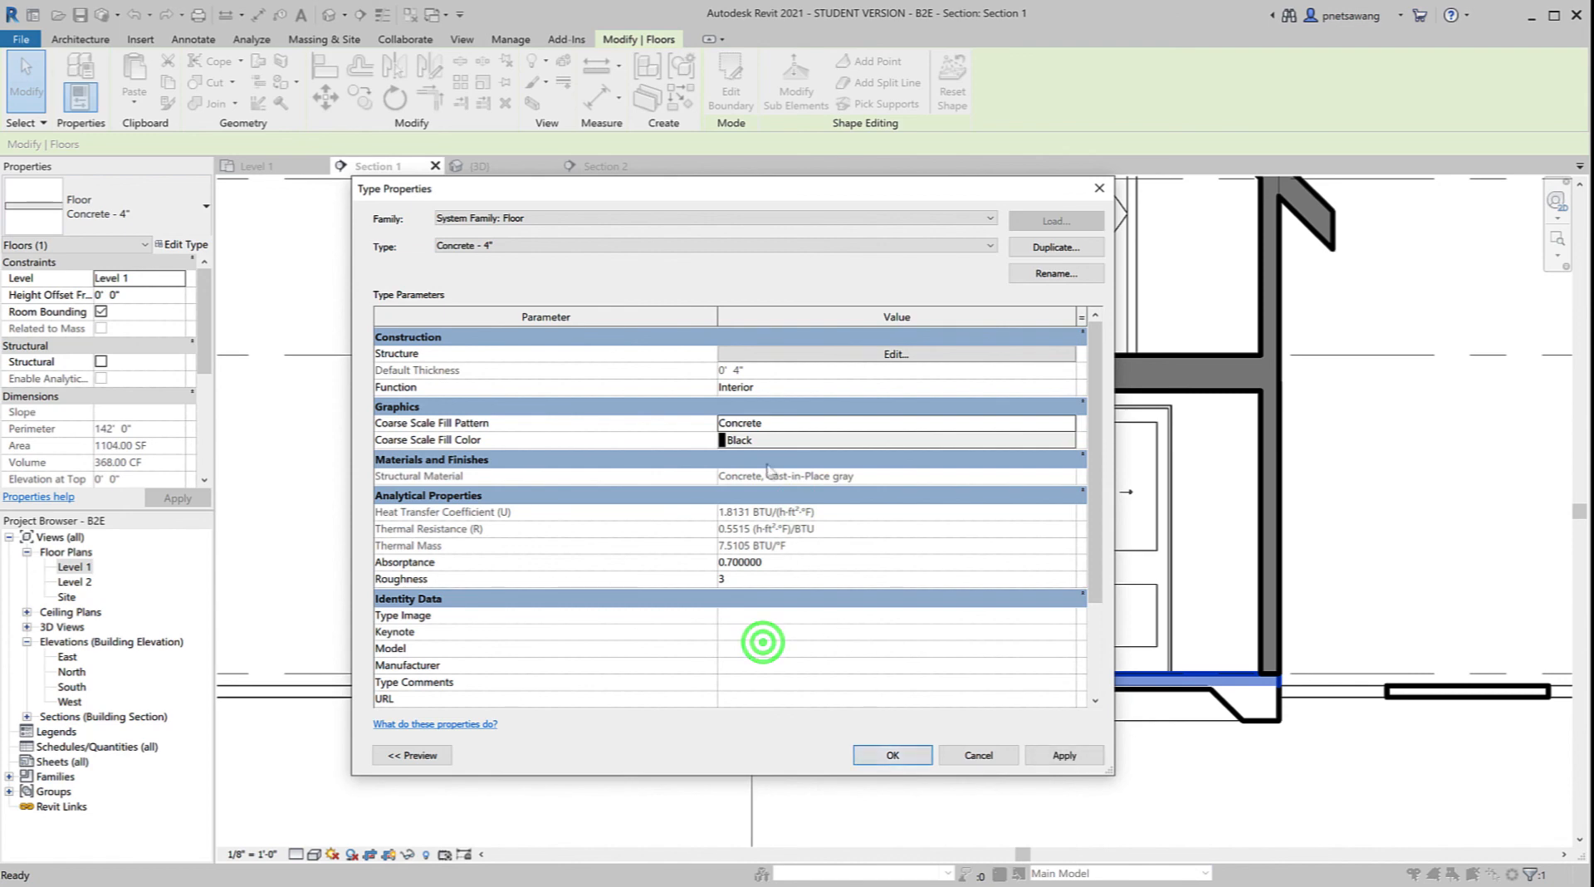
{"action": "left_click", "coordinate": [885, 757]}
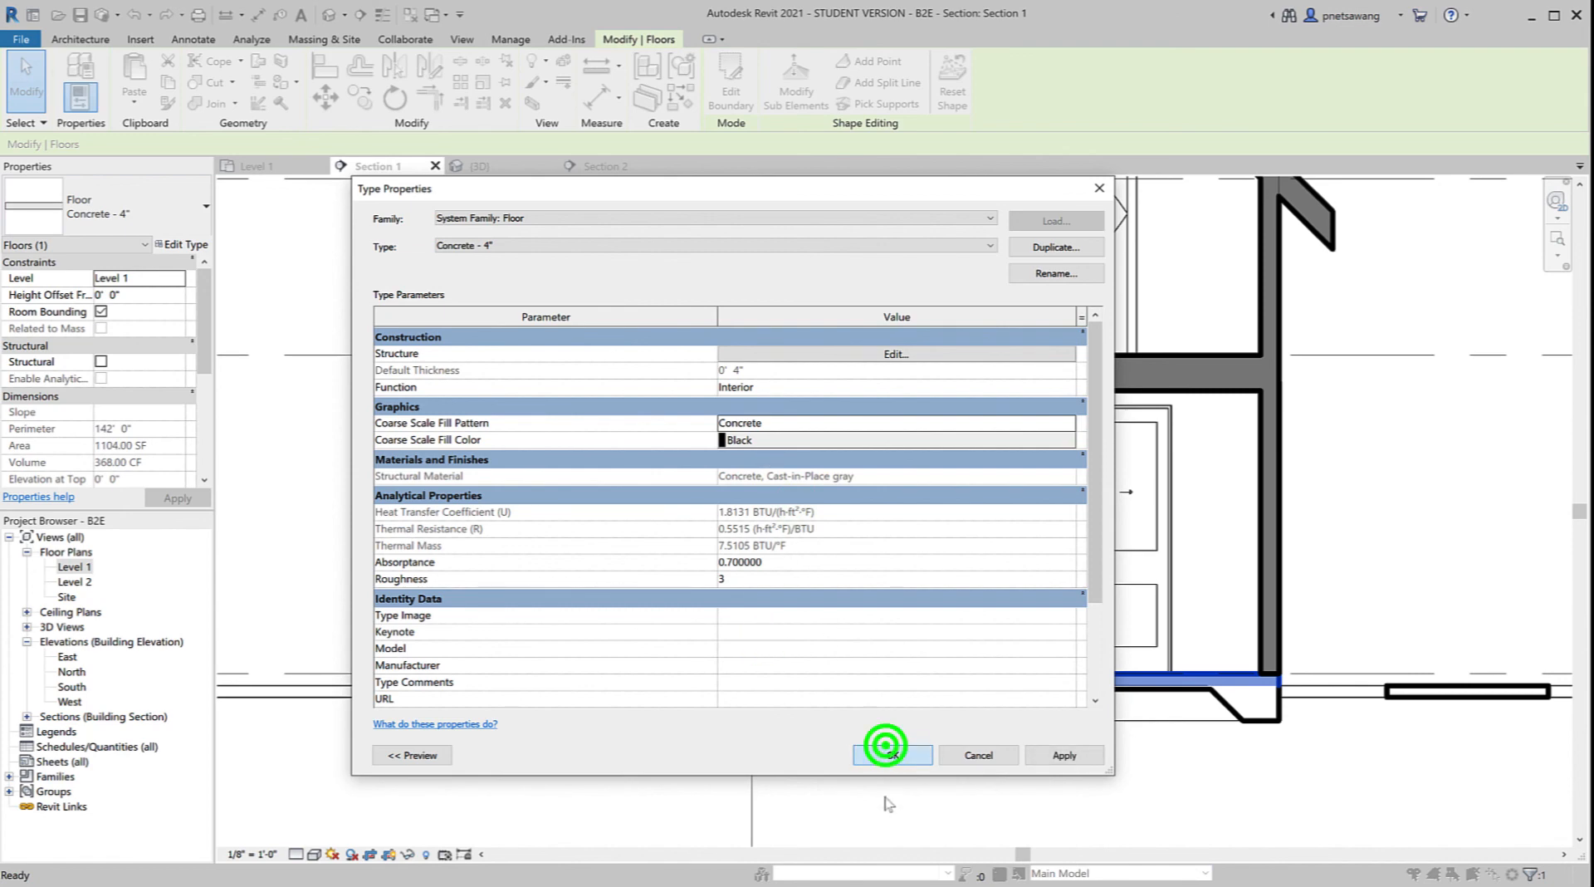
{"action": "left_click", "coordinate": [884, 805]}
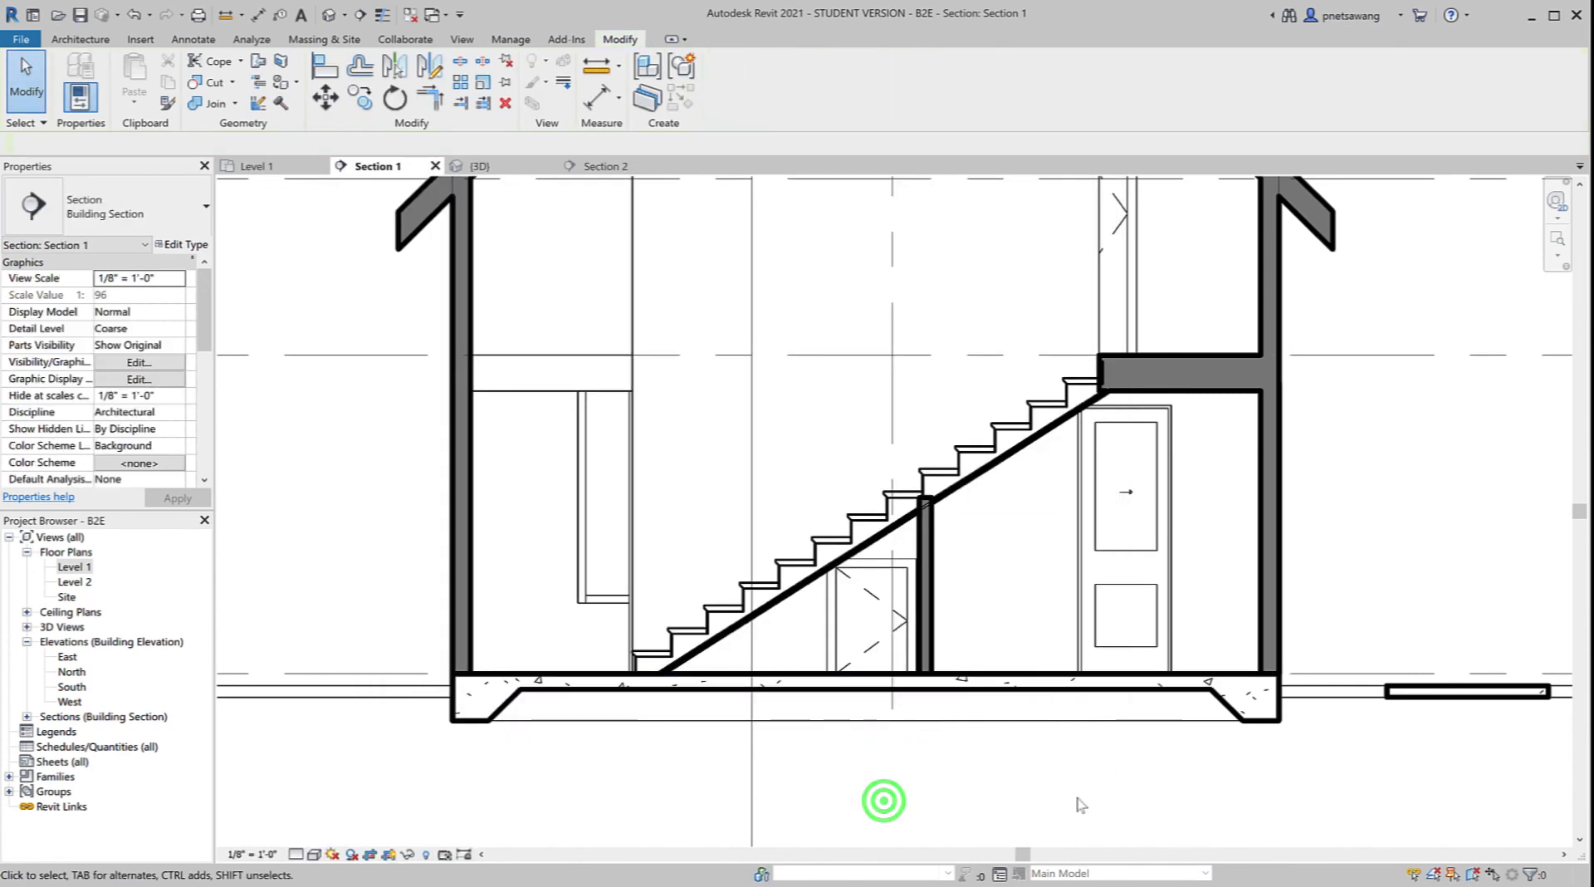
Step: Extend the grid lines A to E in Section 1 upward so their bubbles sit above the crop boundary
{"action": "middle_click_drag", "start_coordinate": [1212, 775], "coordinate": [197, 752]}
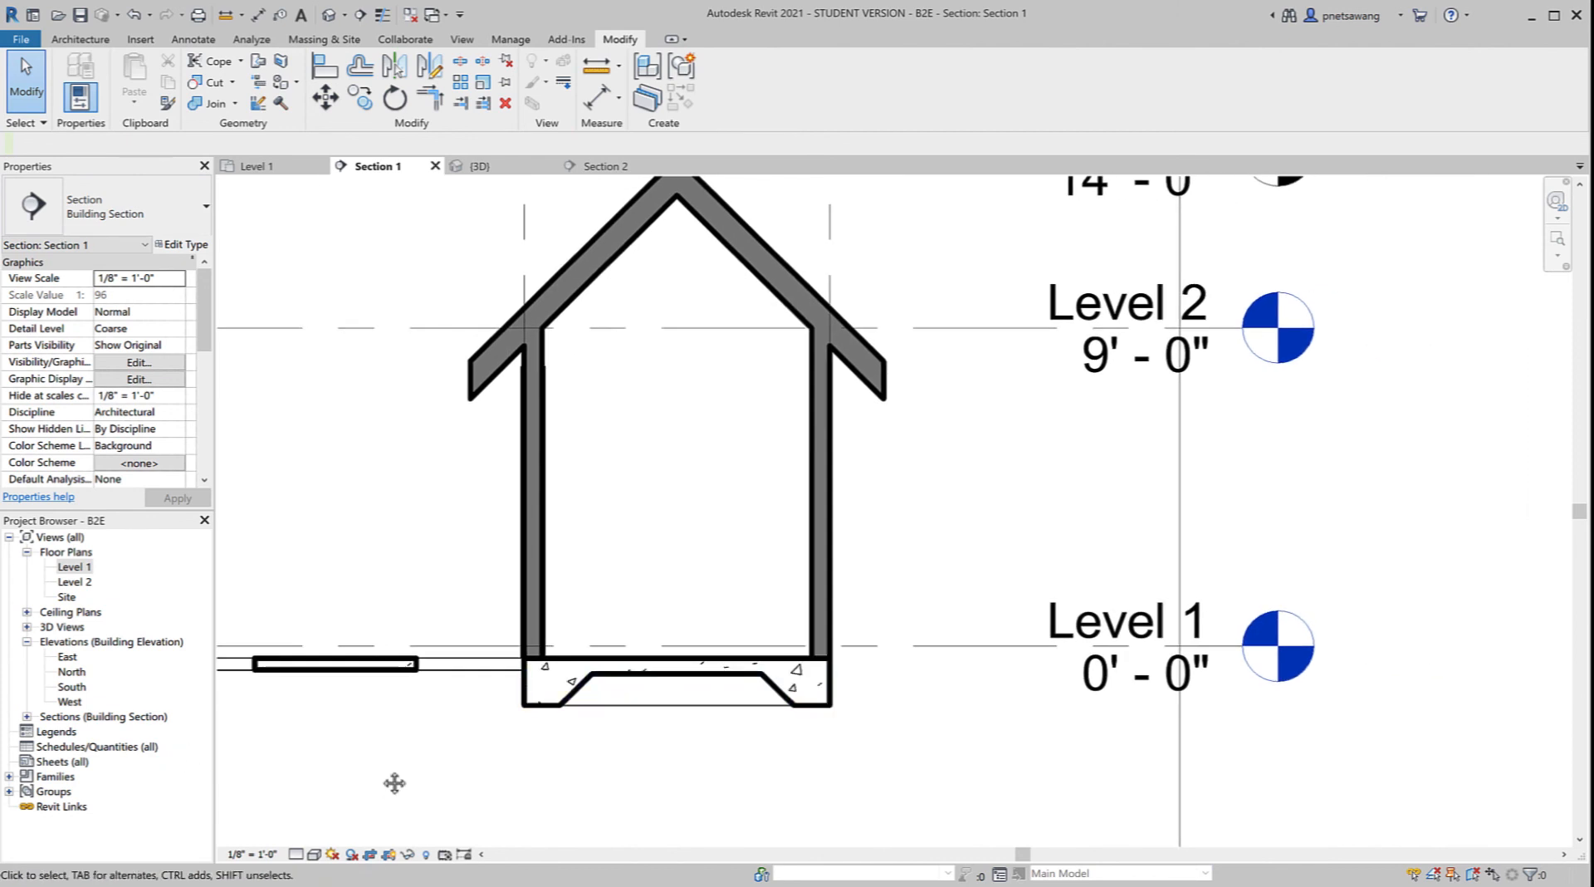
{"action": "middle_click_drag", "start_coordinate": [391, 779], "coordinate": [789, 751]}
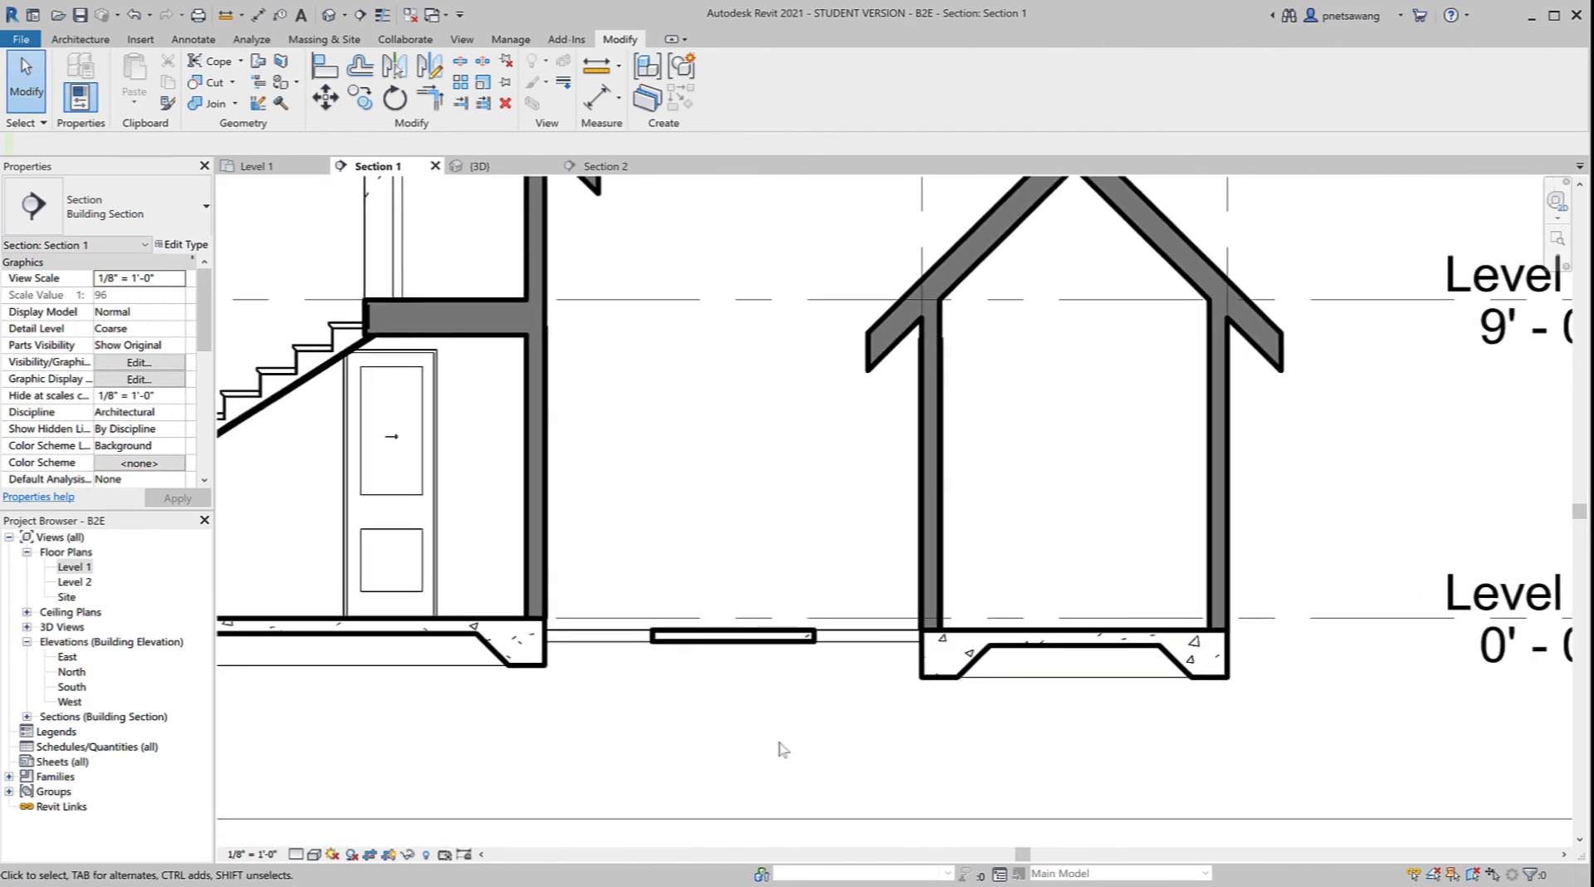
{"action": "middle_click", "coordinate": [779, 748]}
{"action": "middle_click", "coordinate": [780, 749]}
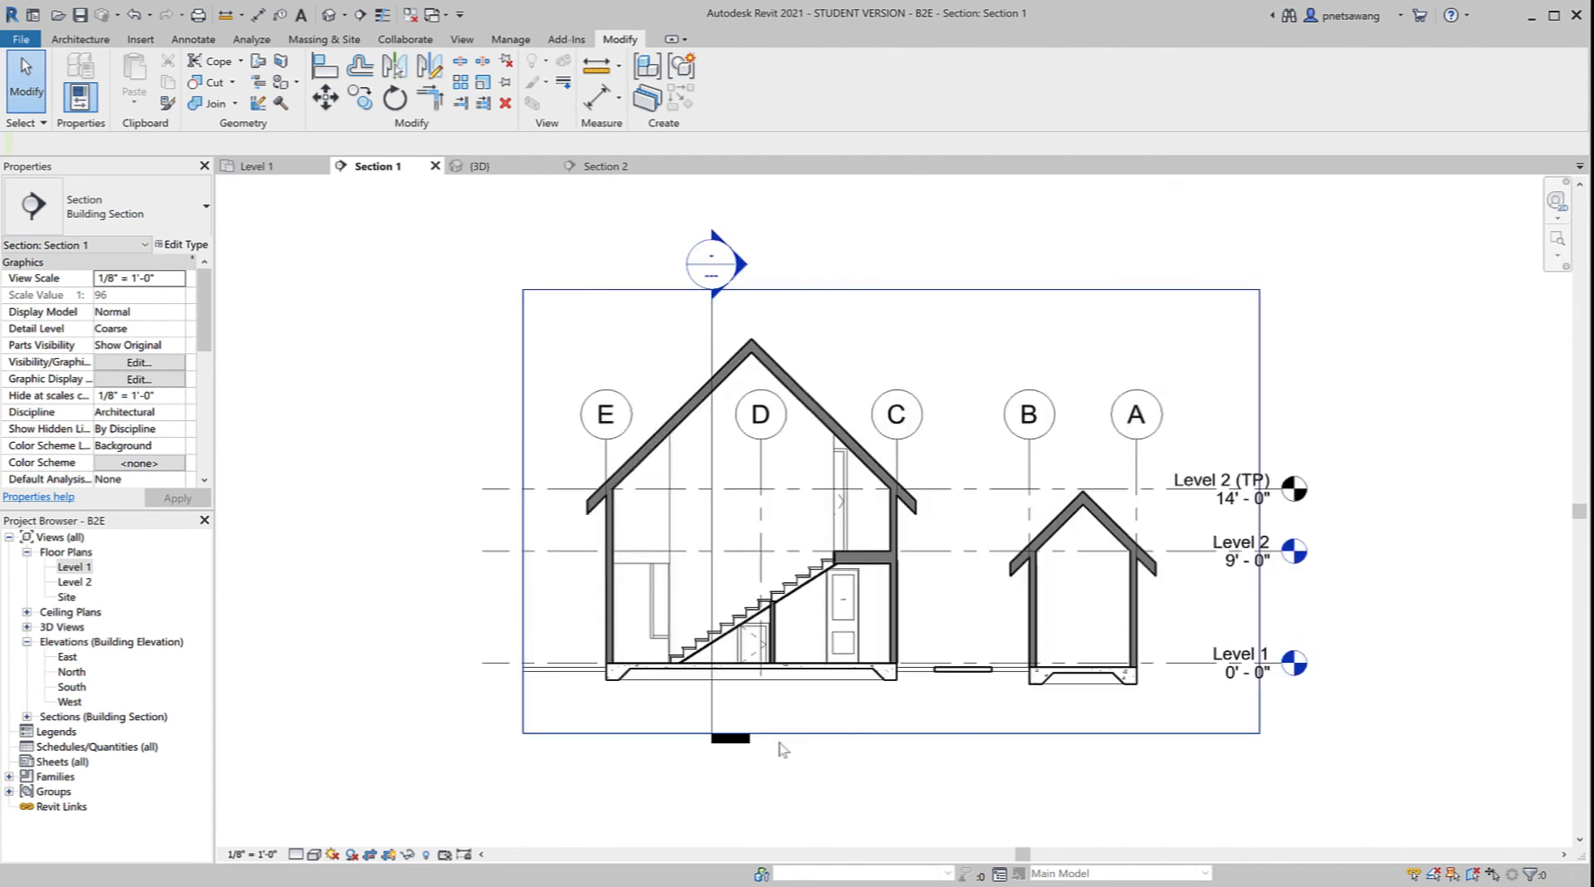
{"action": "left_click", "coordinate": [1027, 454]}
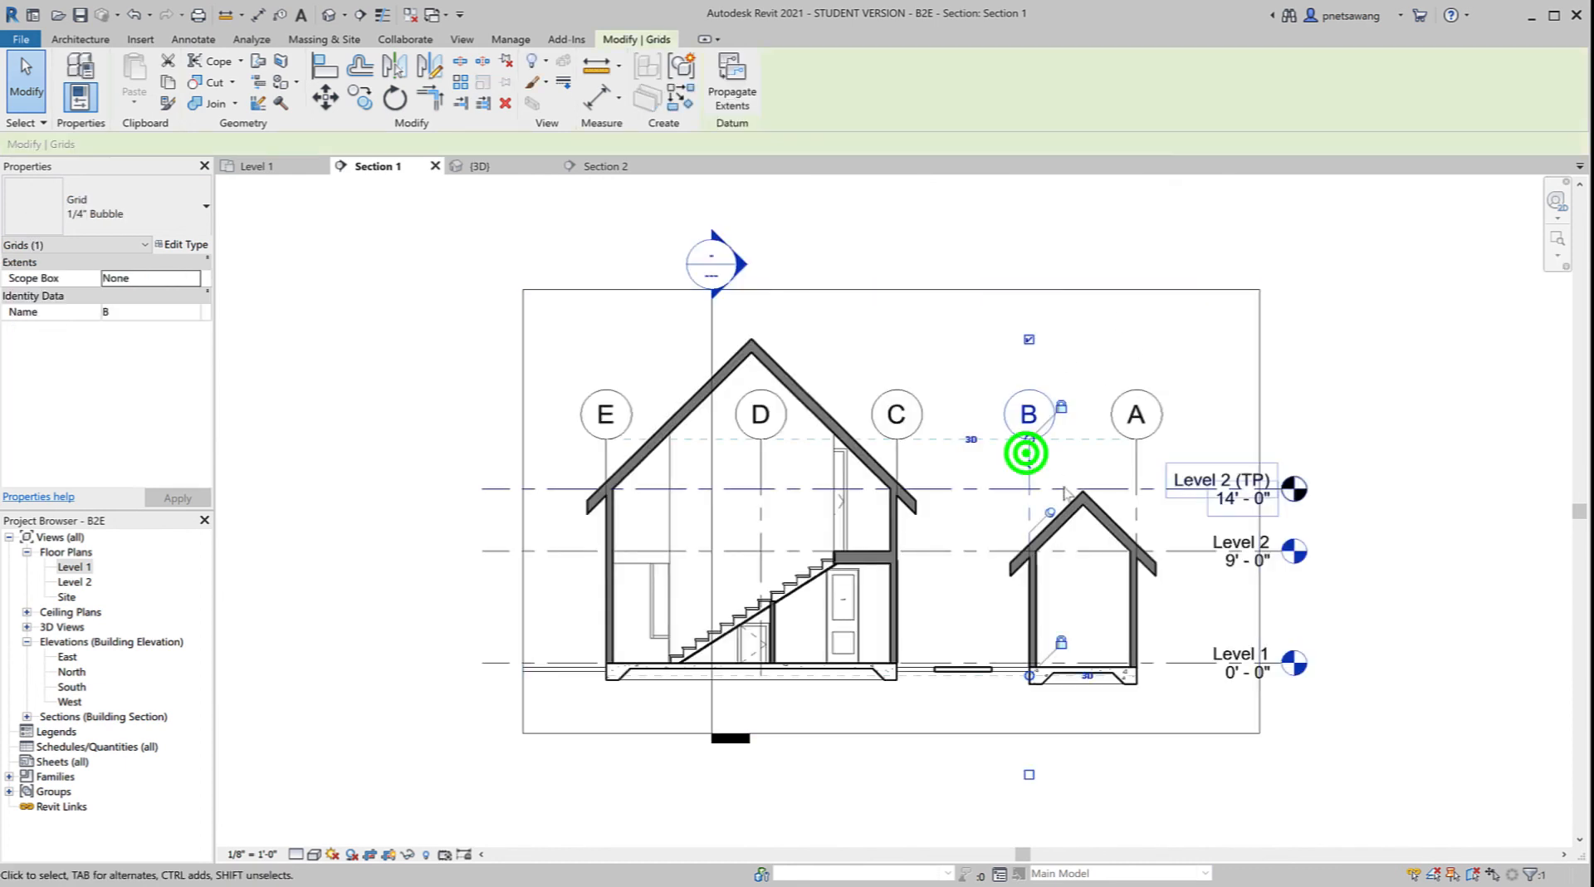
{"action": "left_click_drag", "start_coordinate": [1030, 438], "coordinate": [1029, 286]}
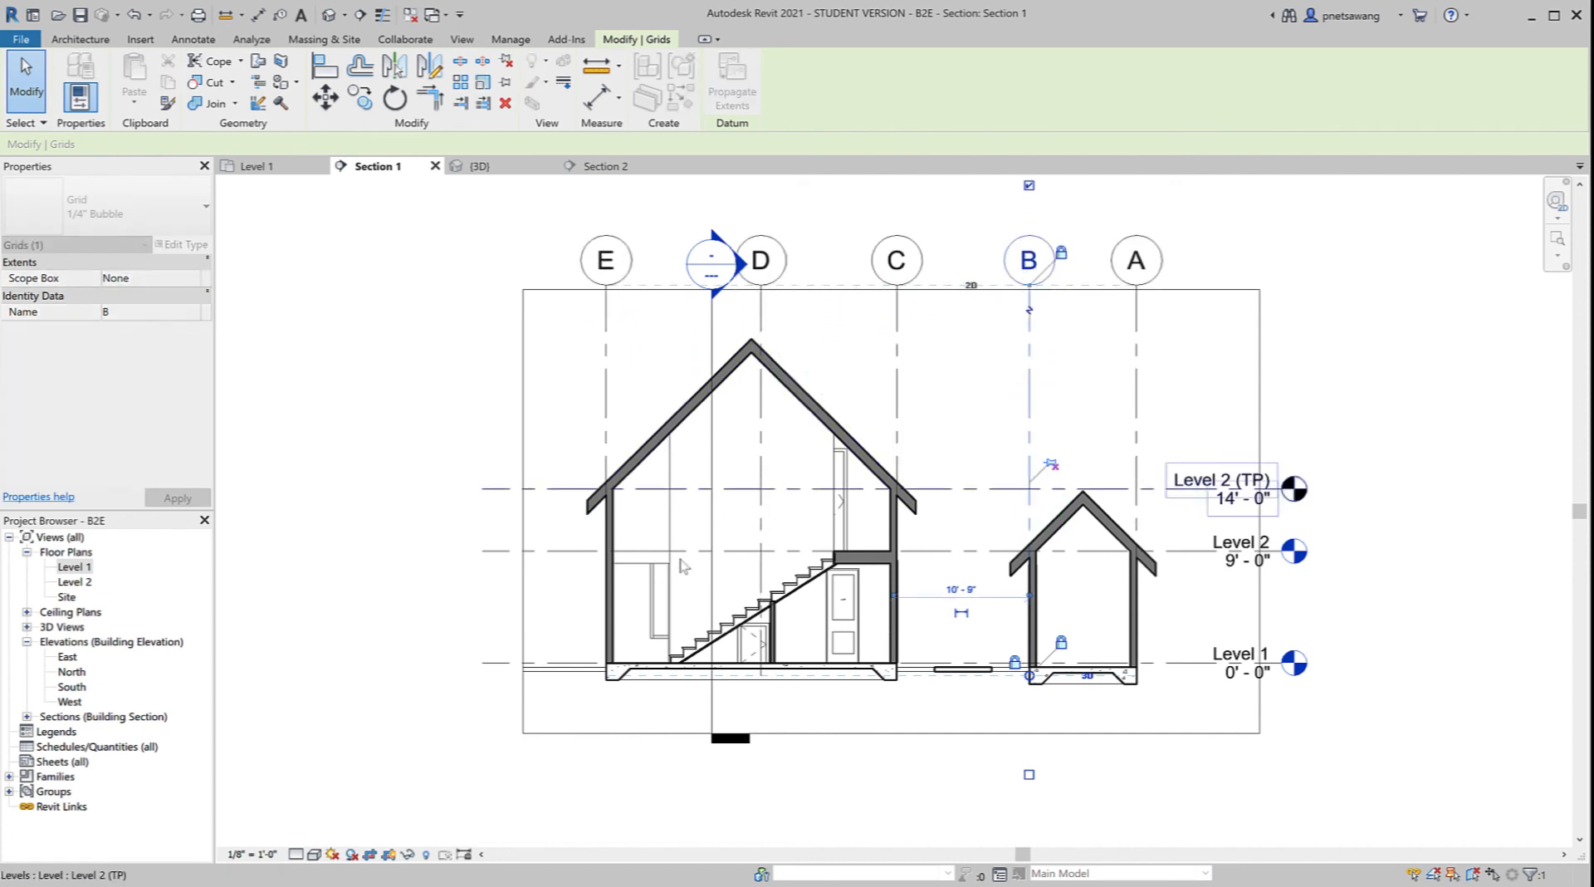
{"action": "left_click", "coordinate": [394, 408]}
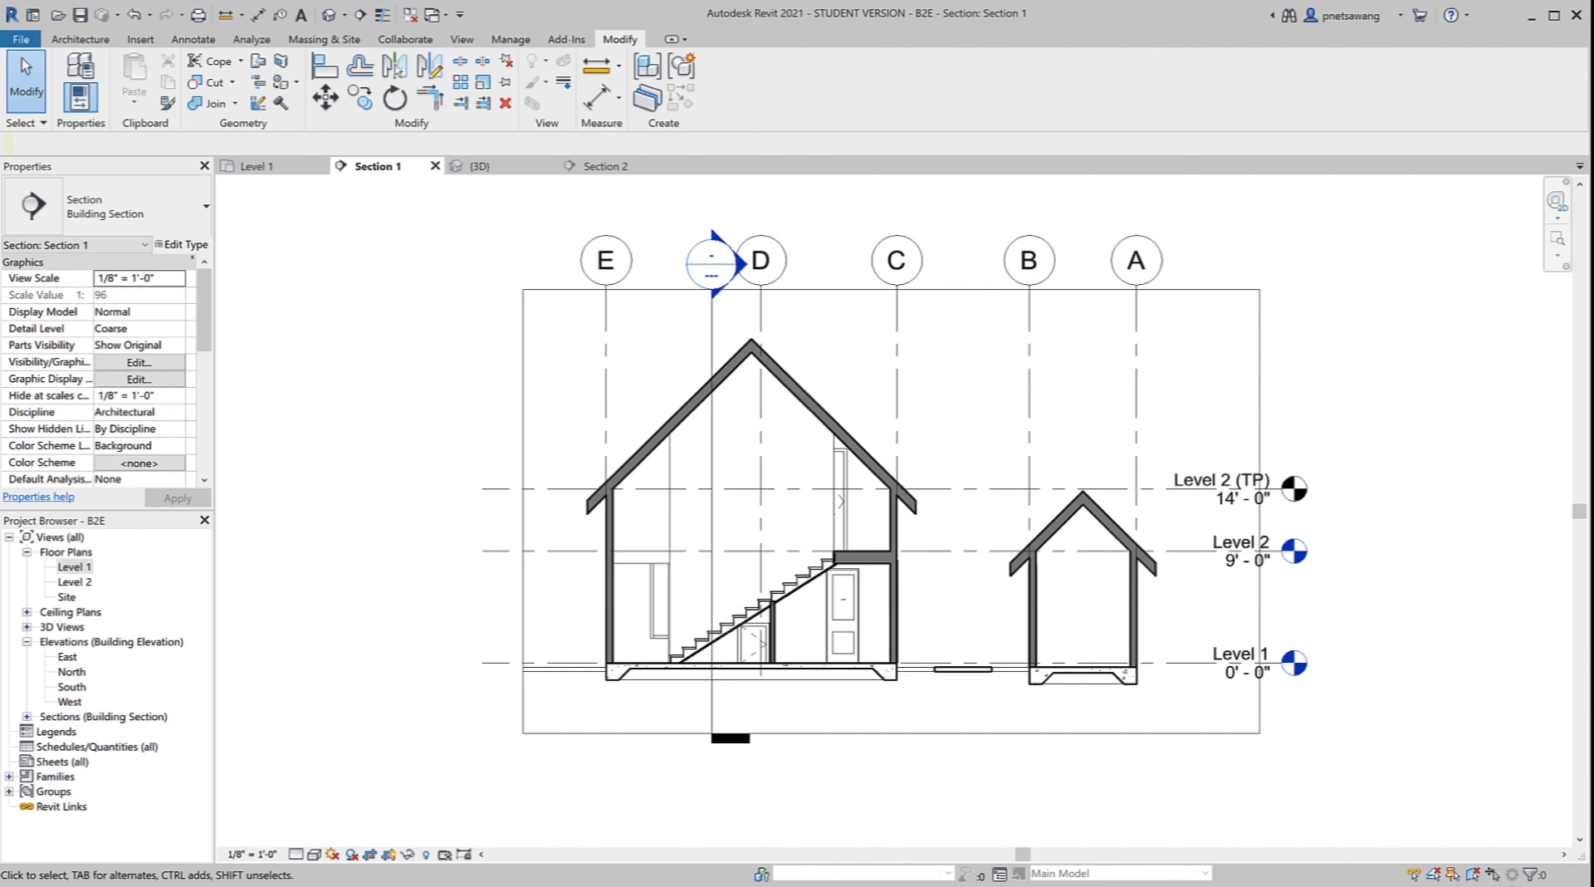
Step: Start a new sheet and load the C 17 x 22 Horizontal title block from the English-Imperial Titleblocks folder
{"action": "left_click", "coordinate": [47, 767]}
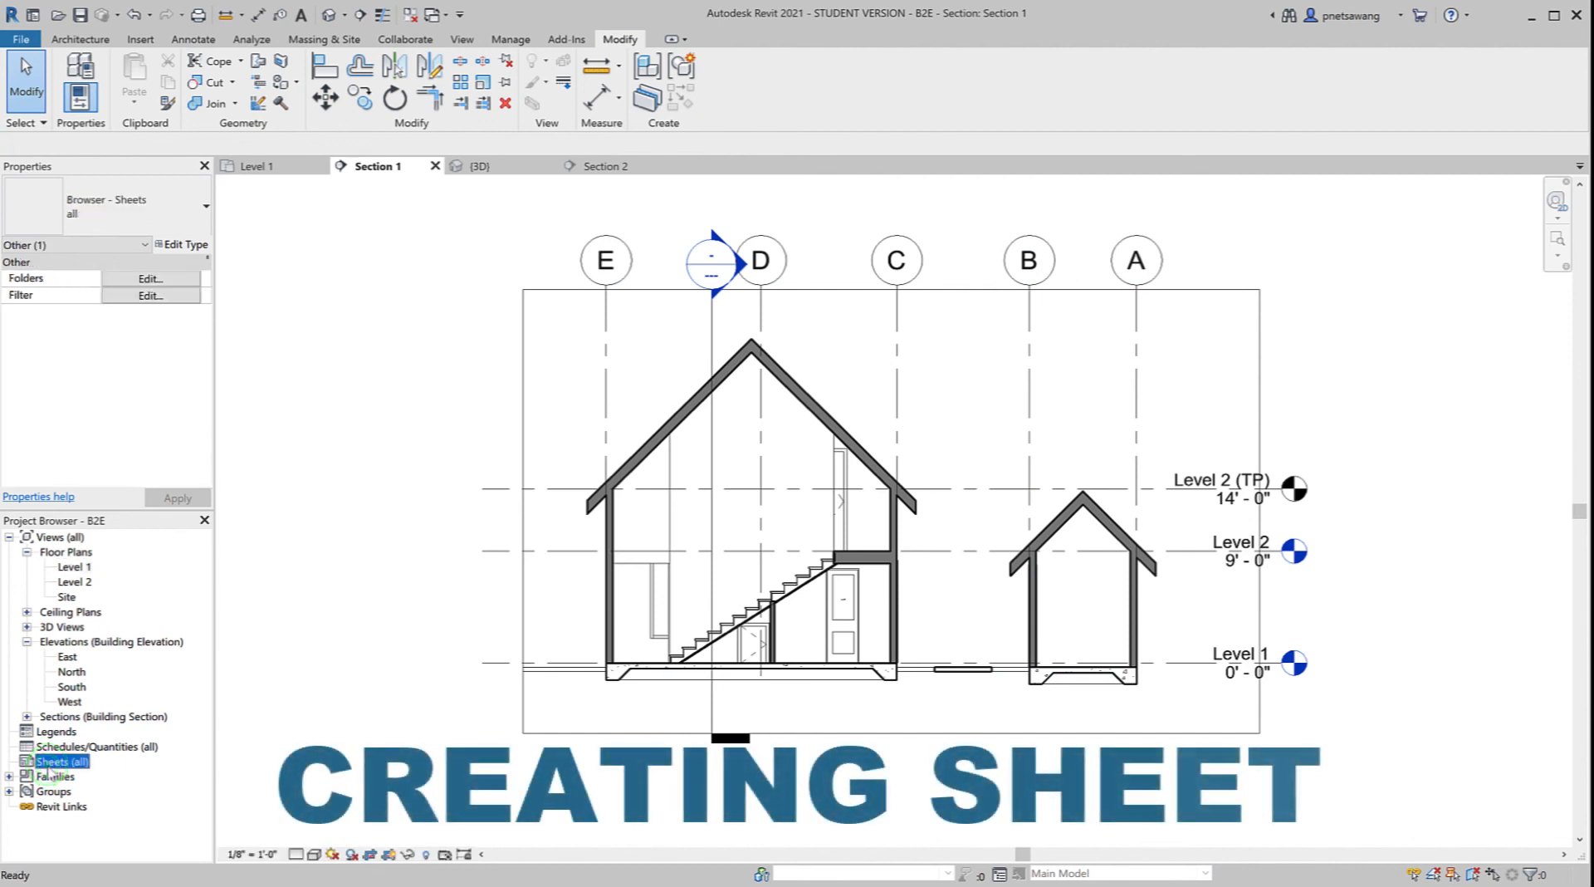
{"action": "right_click", "coordinate": [48, 771]}
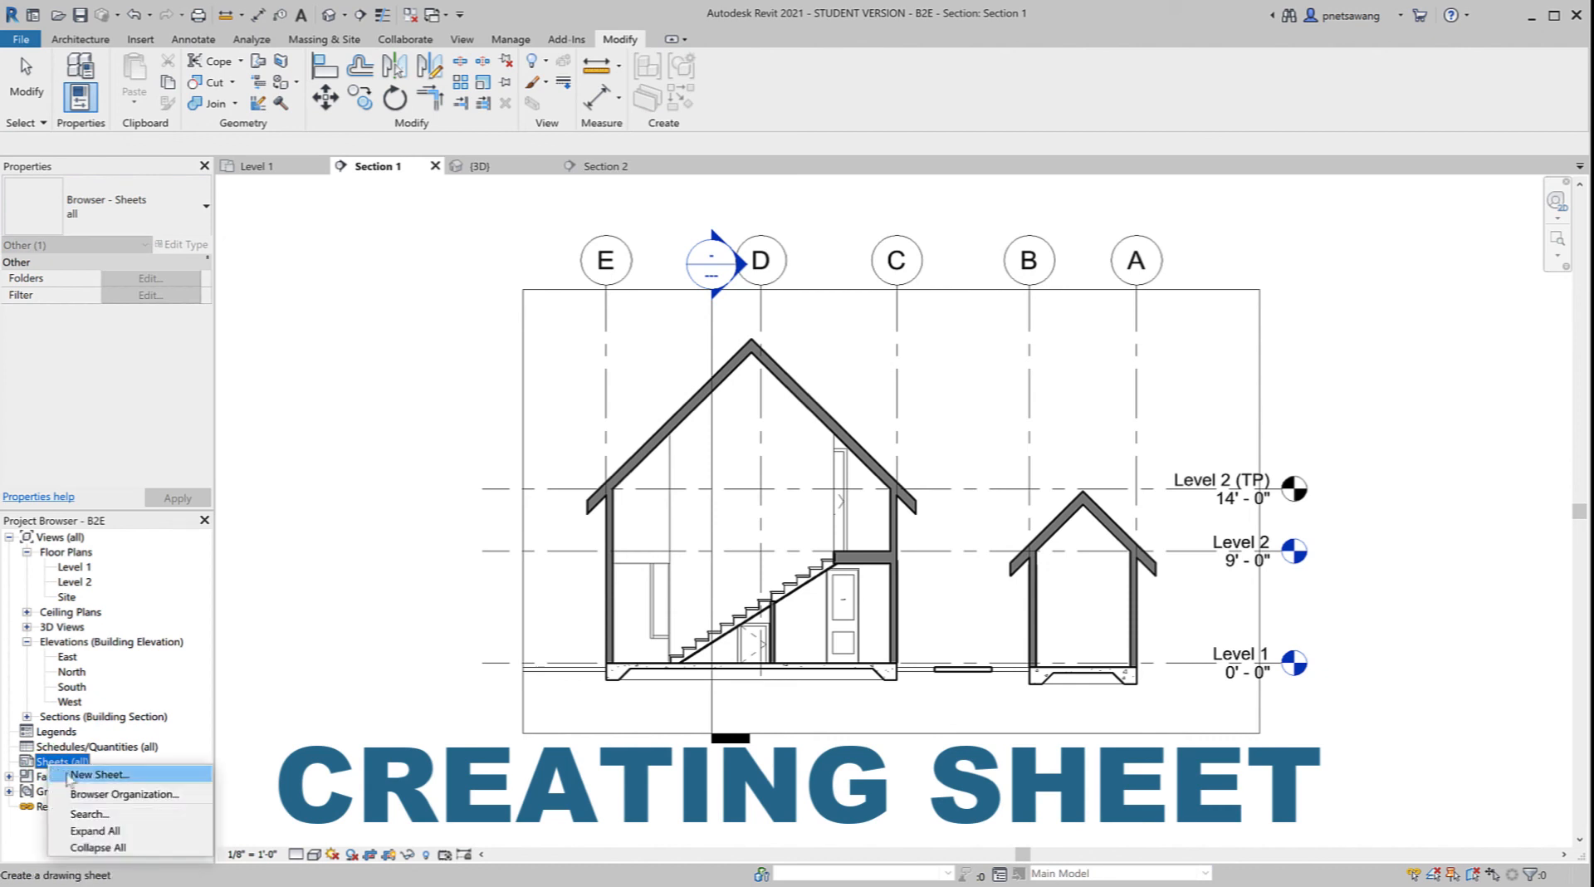
{"action": "left_click", "coordinate": [72, 775]}
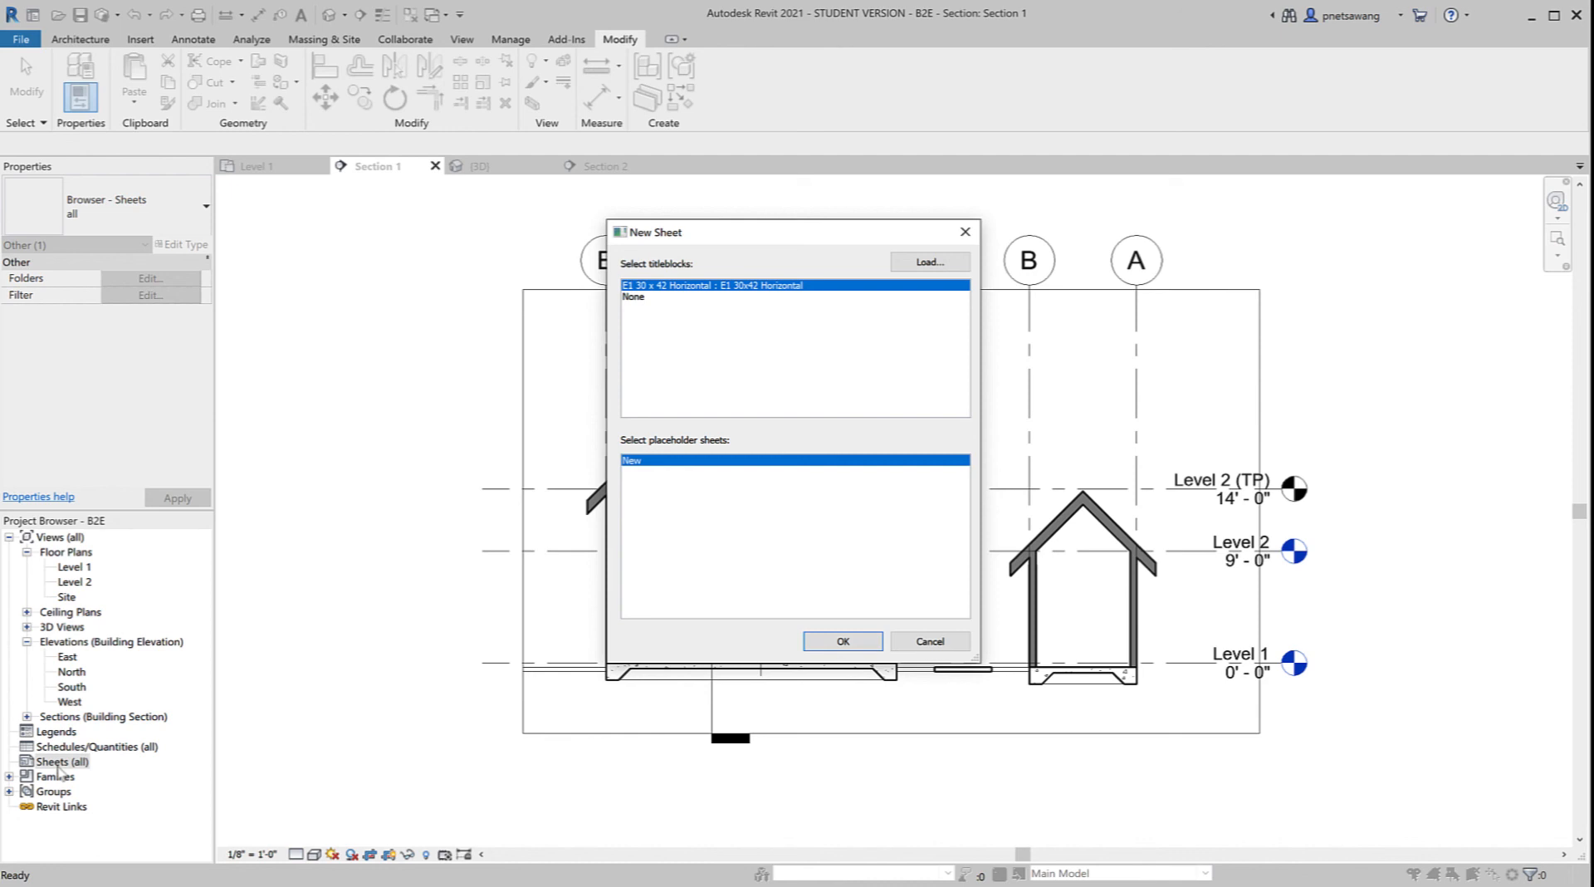
{"action": "left_click", "coordinate": [924, 264]}
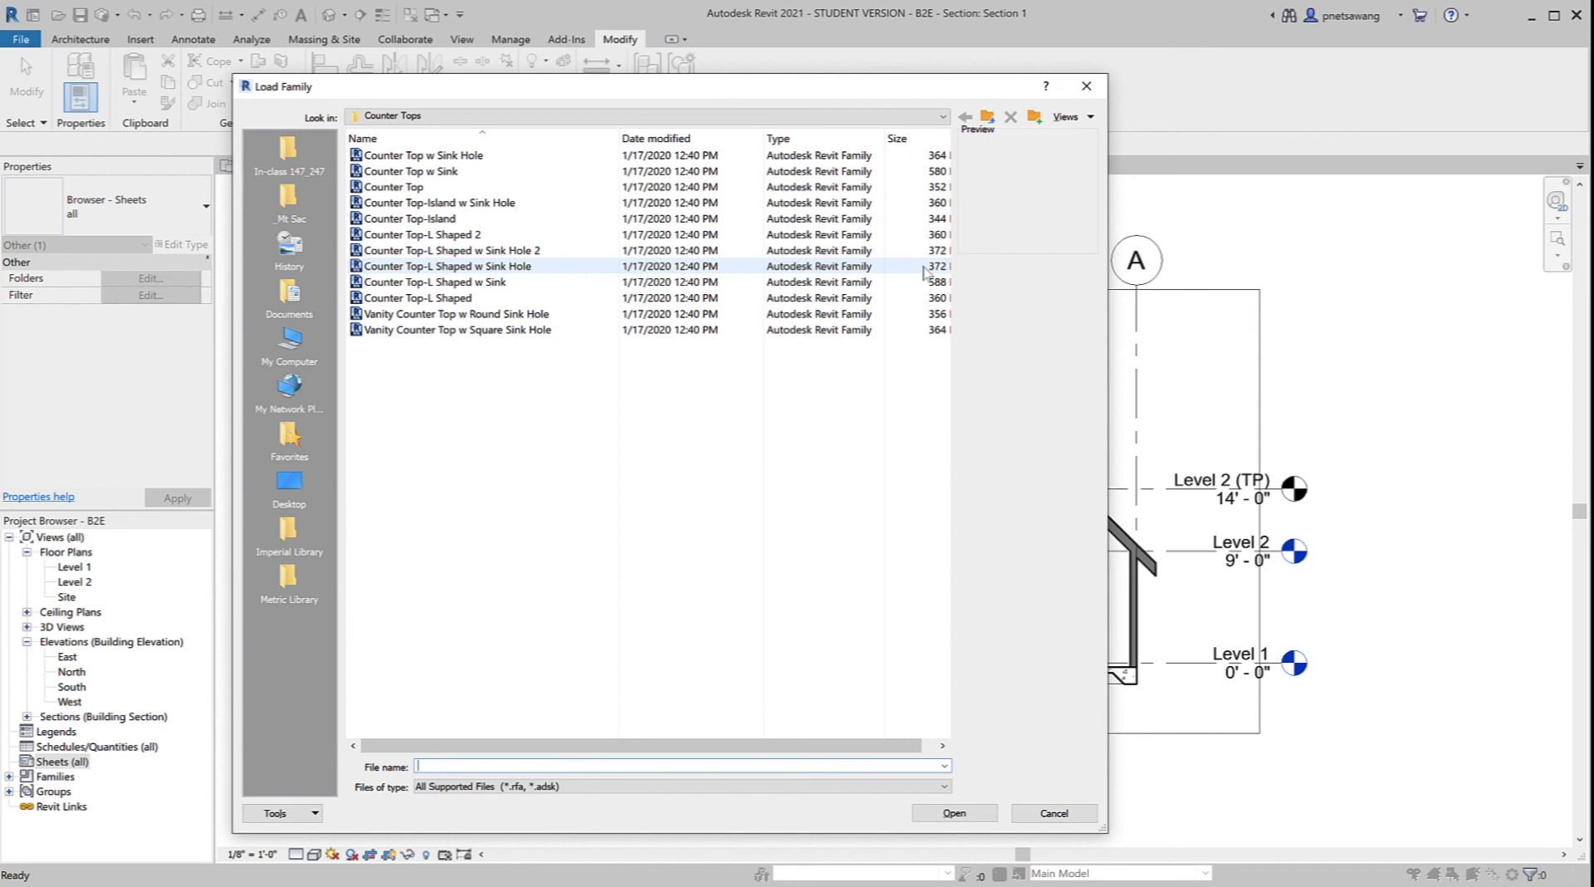
{"action": "left_click", "coordinate": [567, 117]}
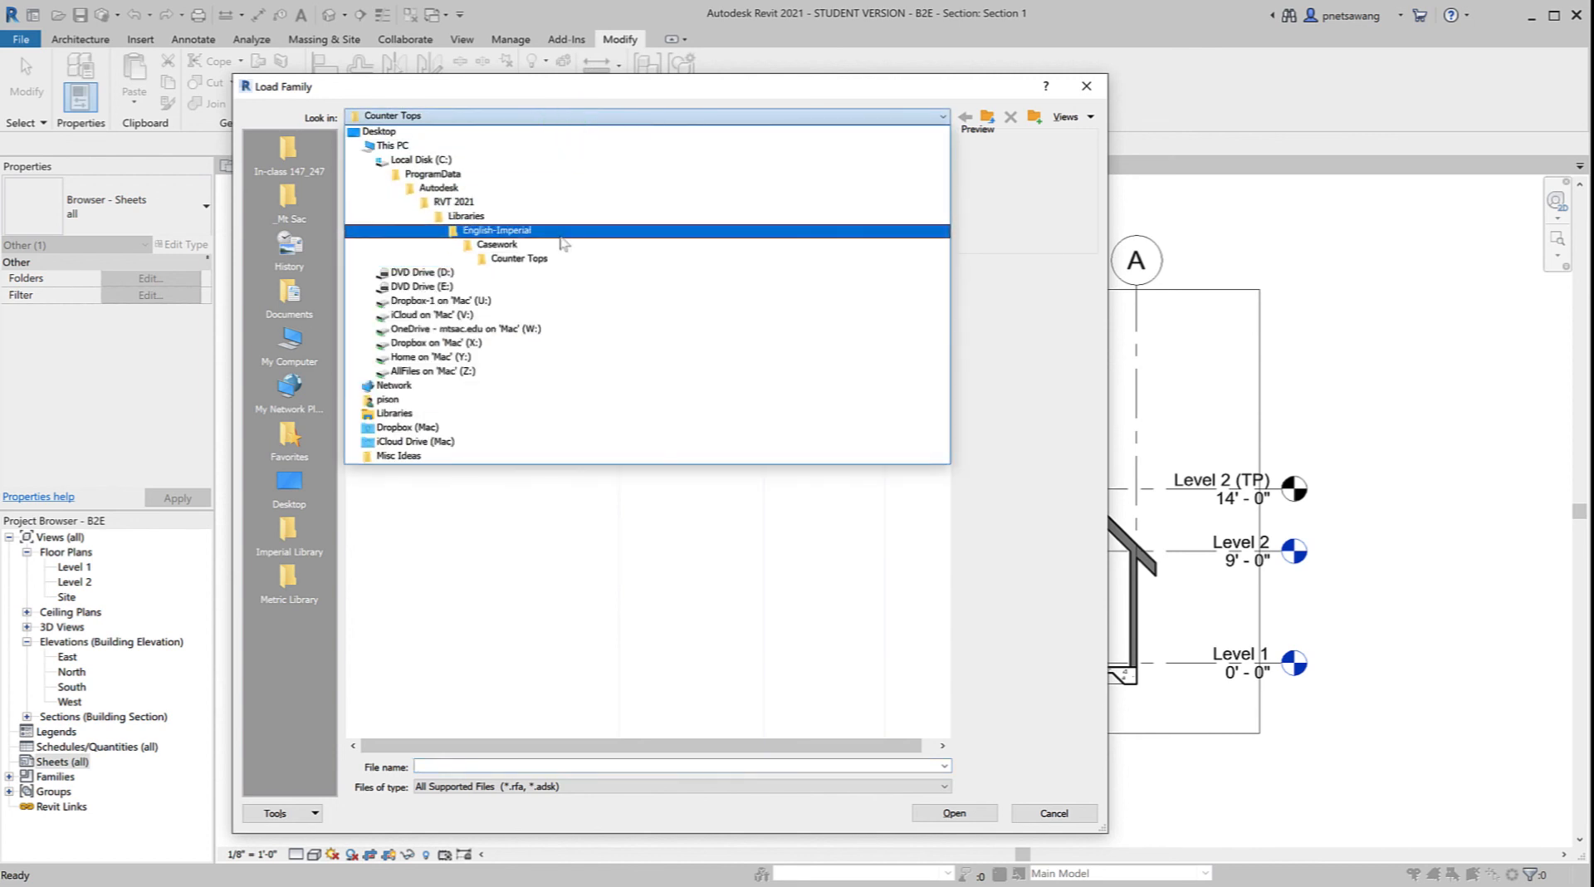
{"action": "left_click", "coordinate": [561, 231]}
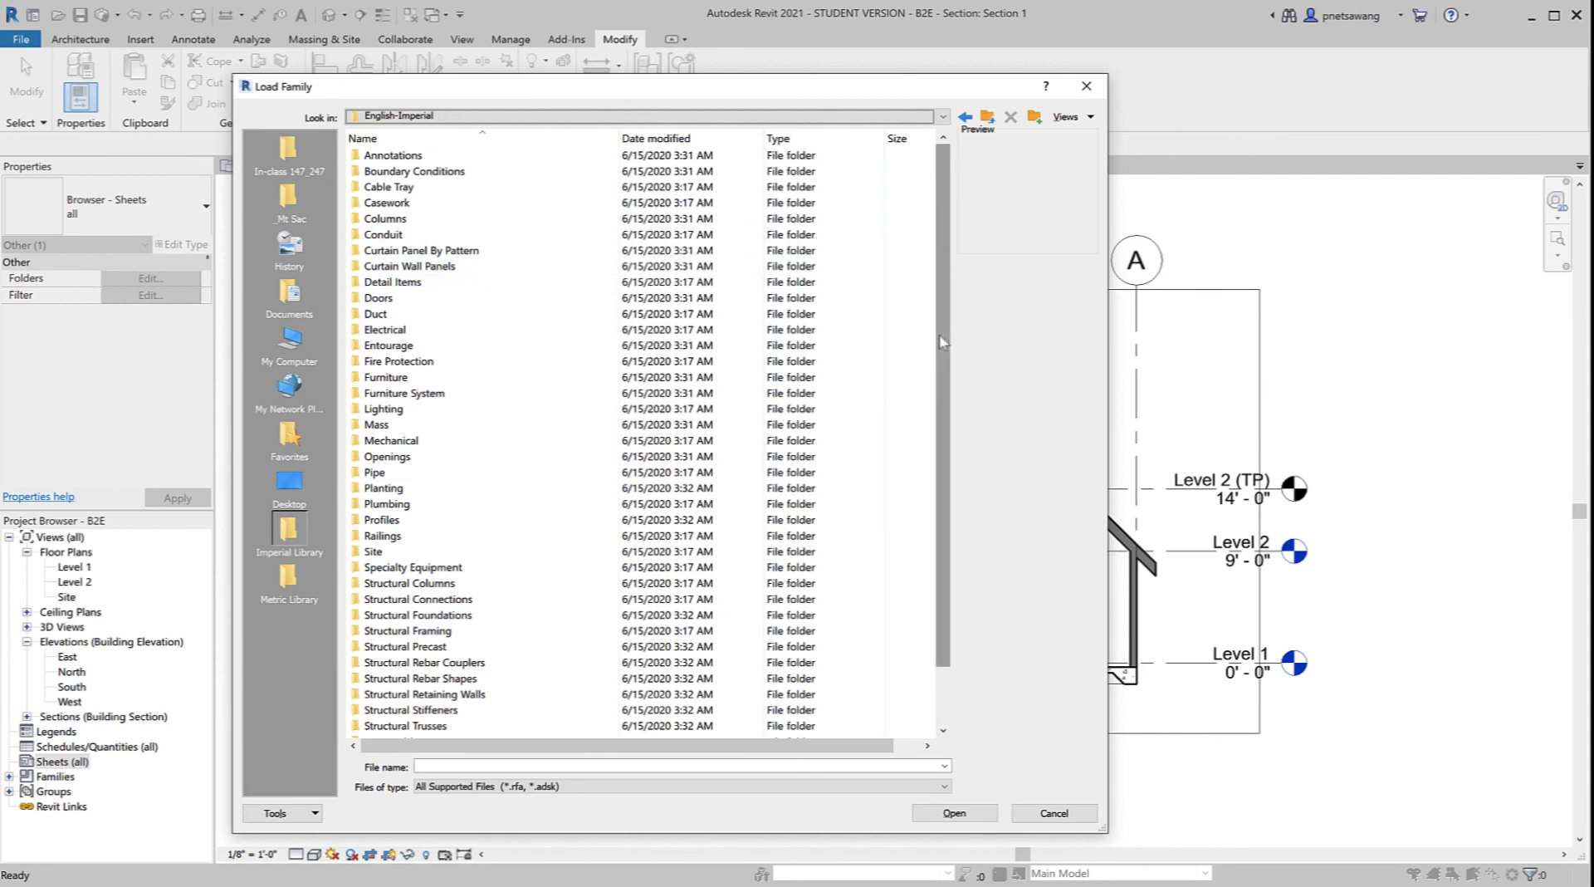
{"action": "left_click_drag", "start_coordinate": [938, 334], "coordinate": [941, 520]}
{"action": "double_click", "coordinate": [401, 709]}
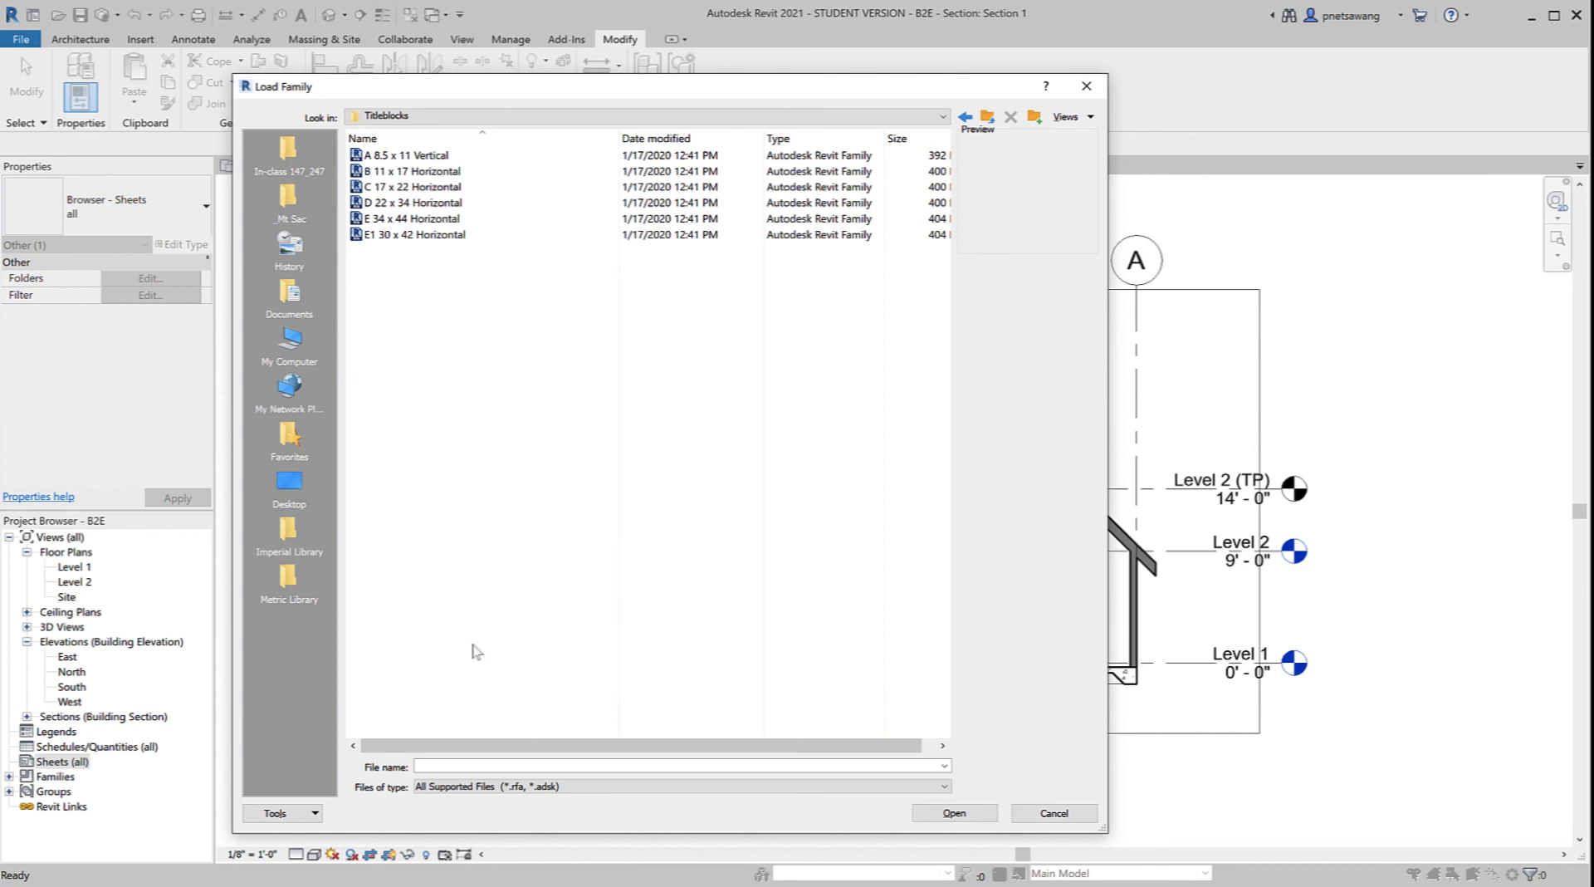
{"action": "double_click", "coordinate": [461, 189]}
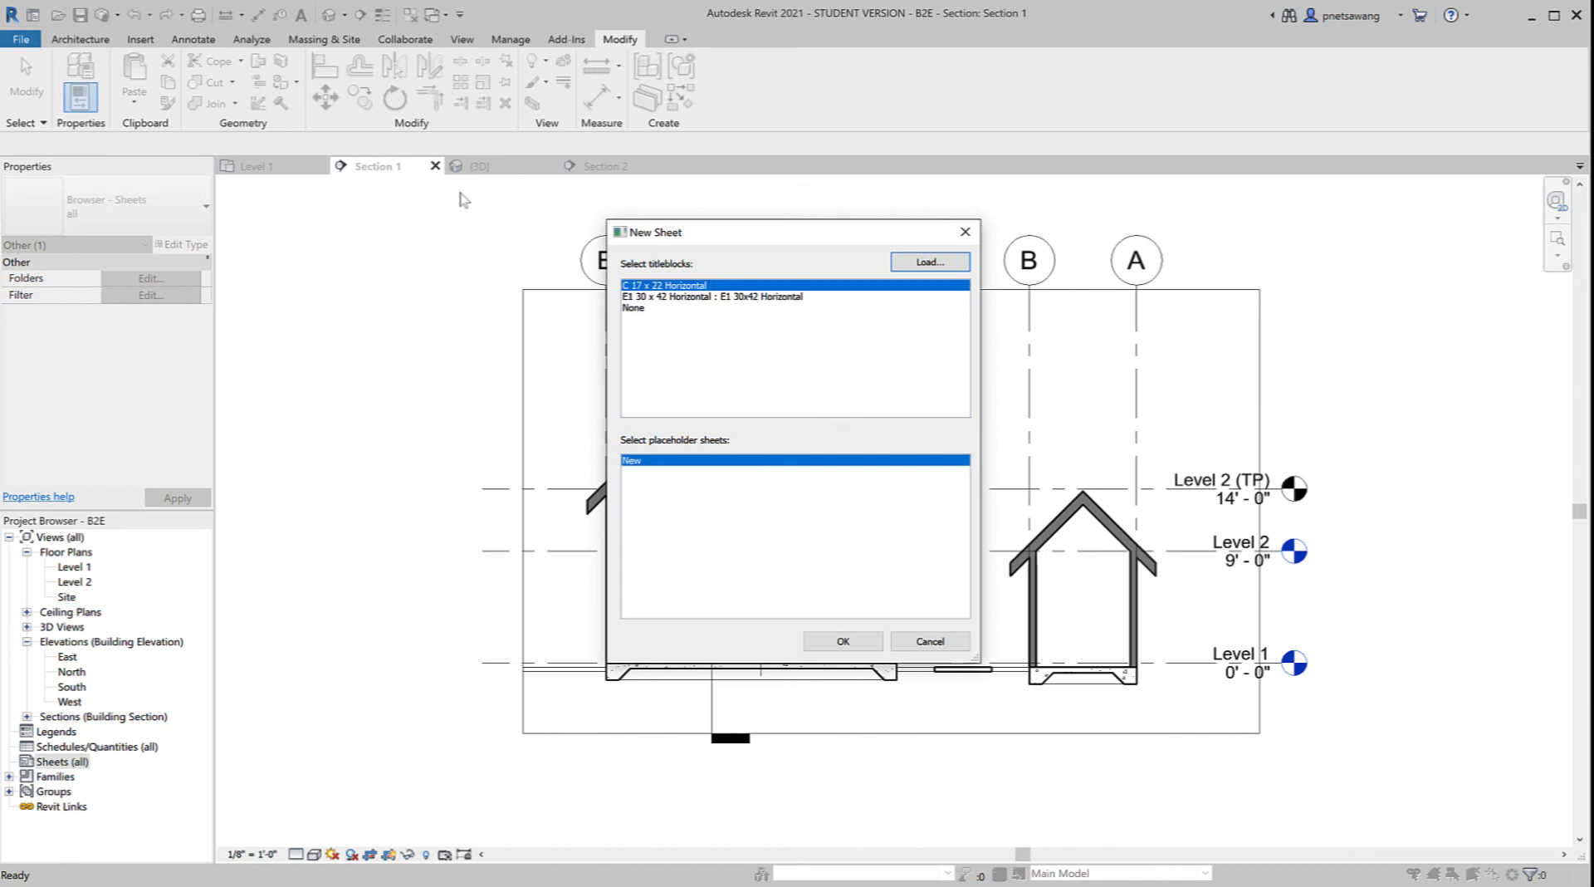
Step: Create the sheet with the C 17 x 22 Horizontal title block and close all inactive views
{"action": "left_click", "coordinate": [833, 639]}
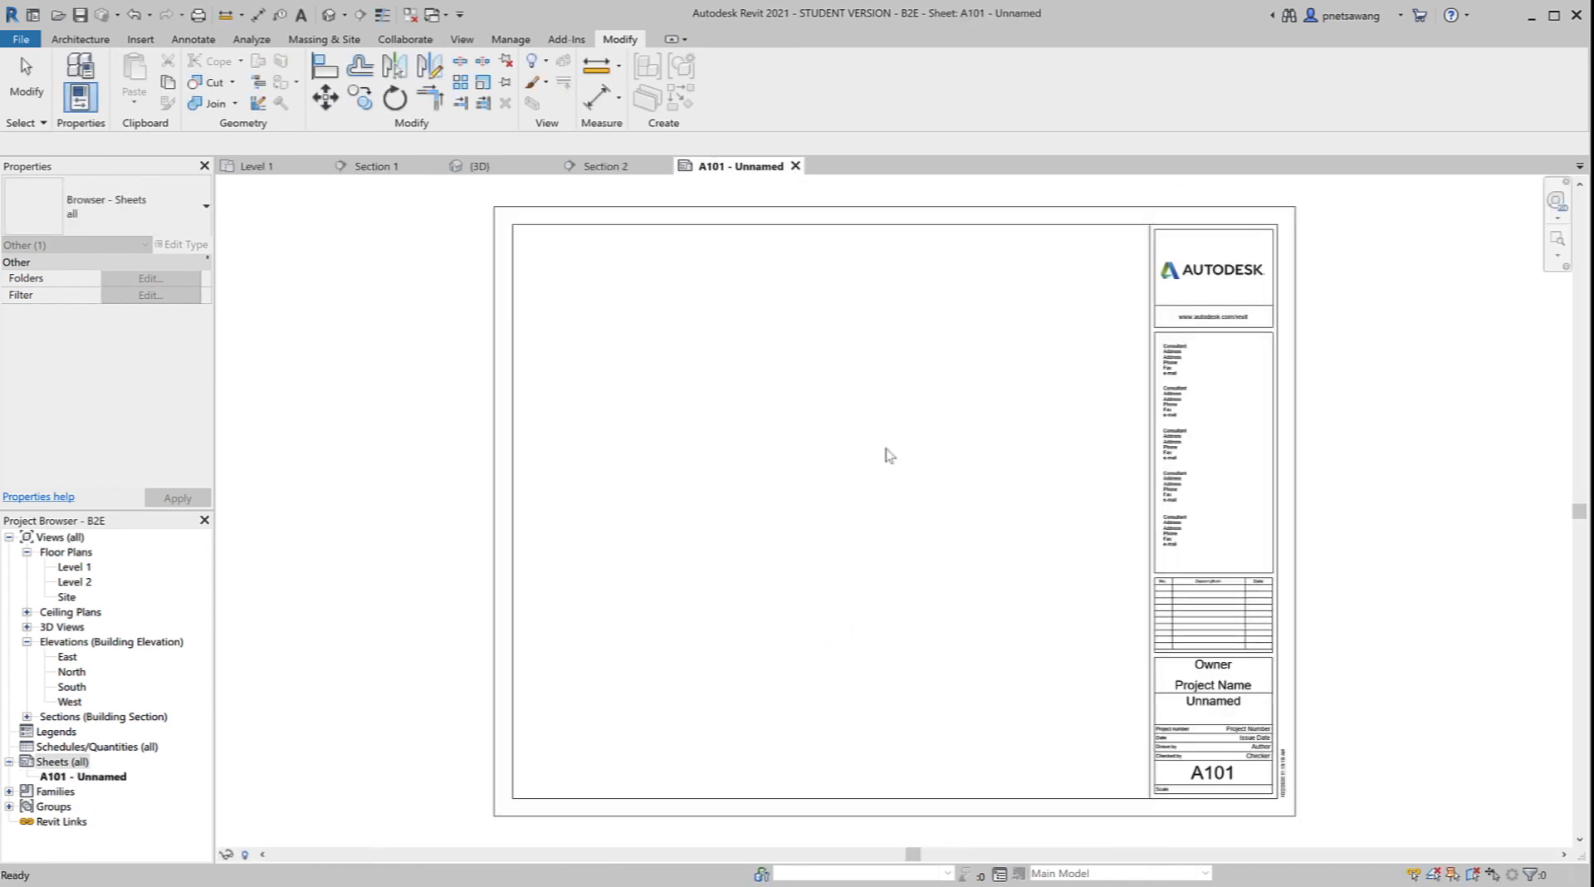
{"action": "left_click", "coordinate": [410, 14]}
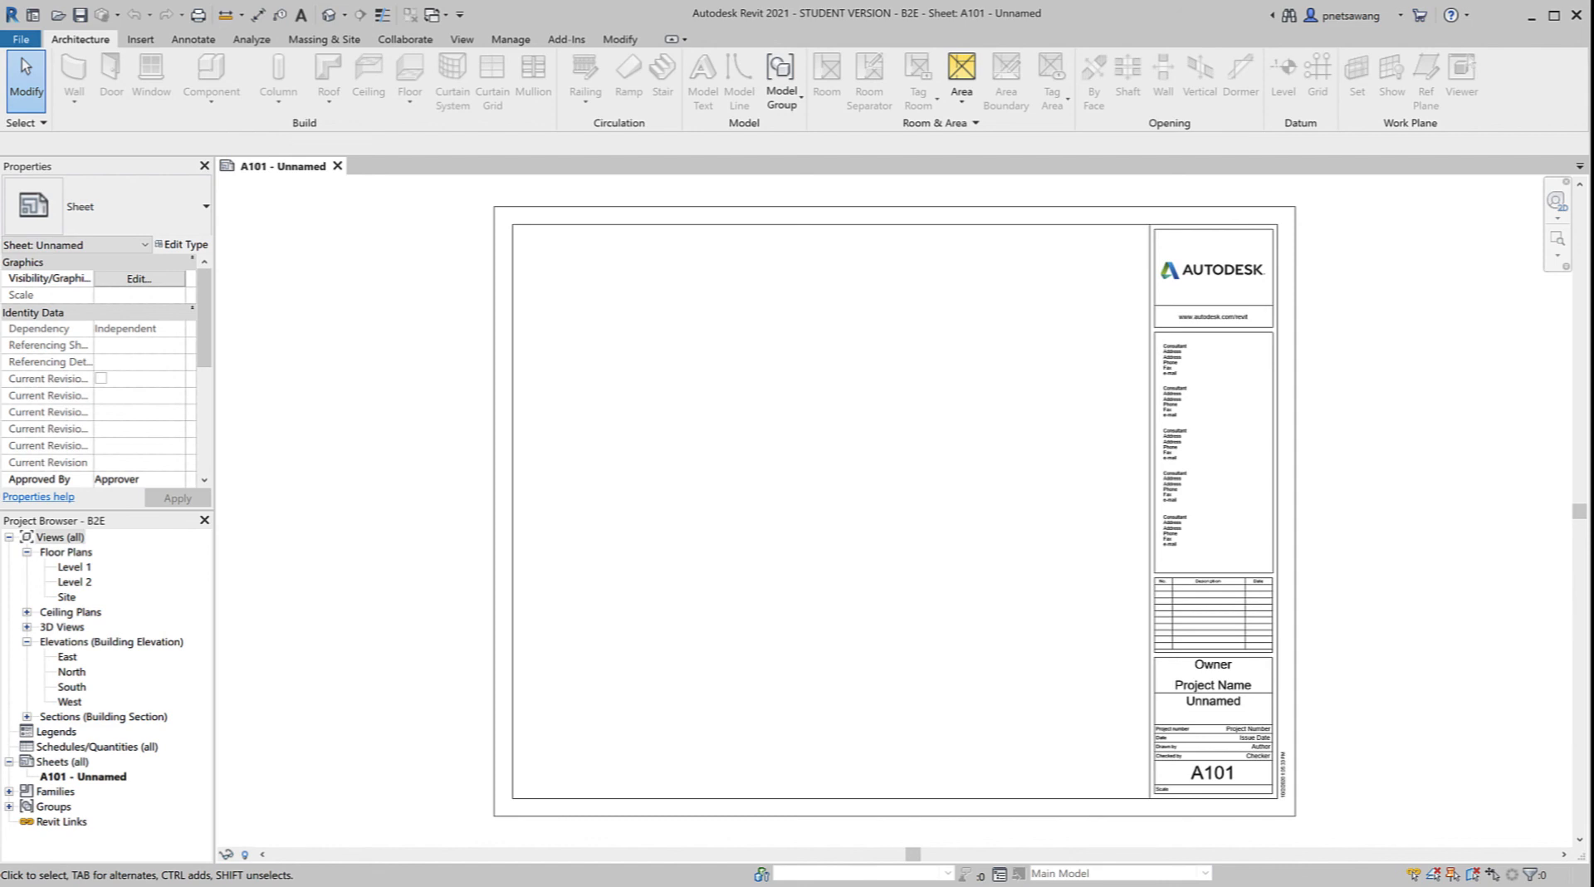
Step: Draw a horizontal <Lines> detail line, about 1' 10 1/2" long, from the midpoint of the drawing area's right edge leftward past the sheet border
{"action": "left_click", "coordinate": [192, 40]}
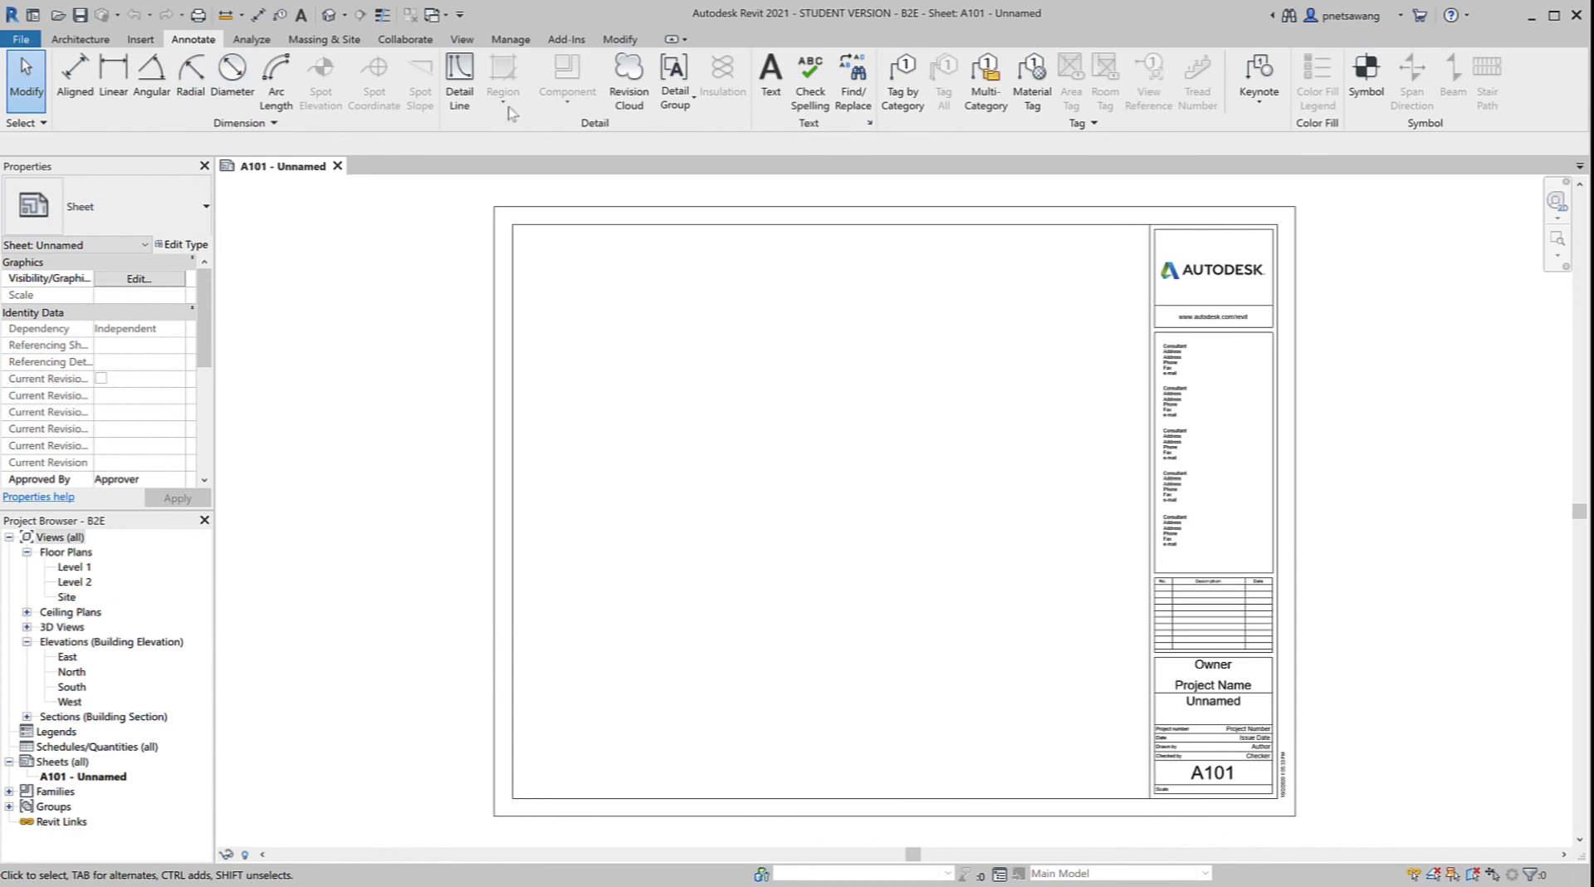
{"action": "left_click", "coordinate": [460, 94]}
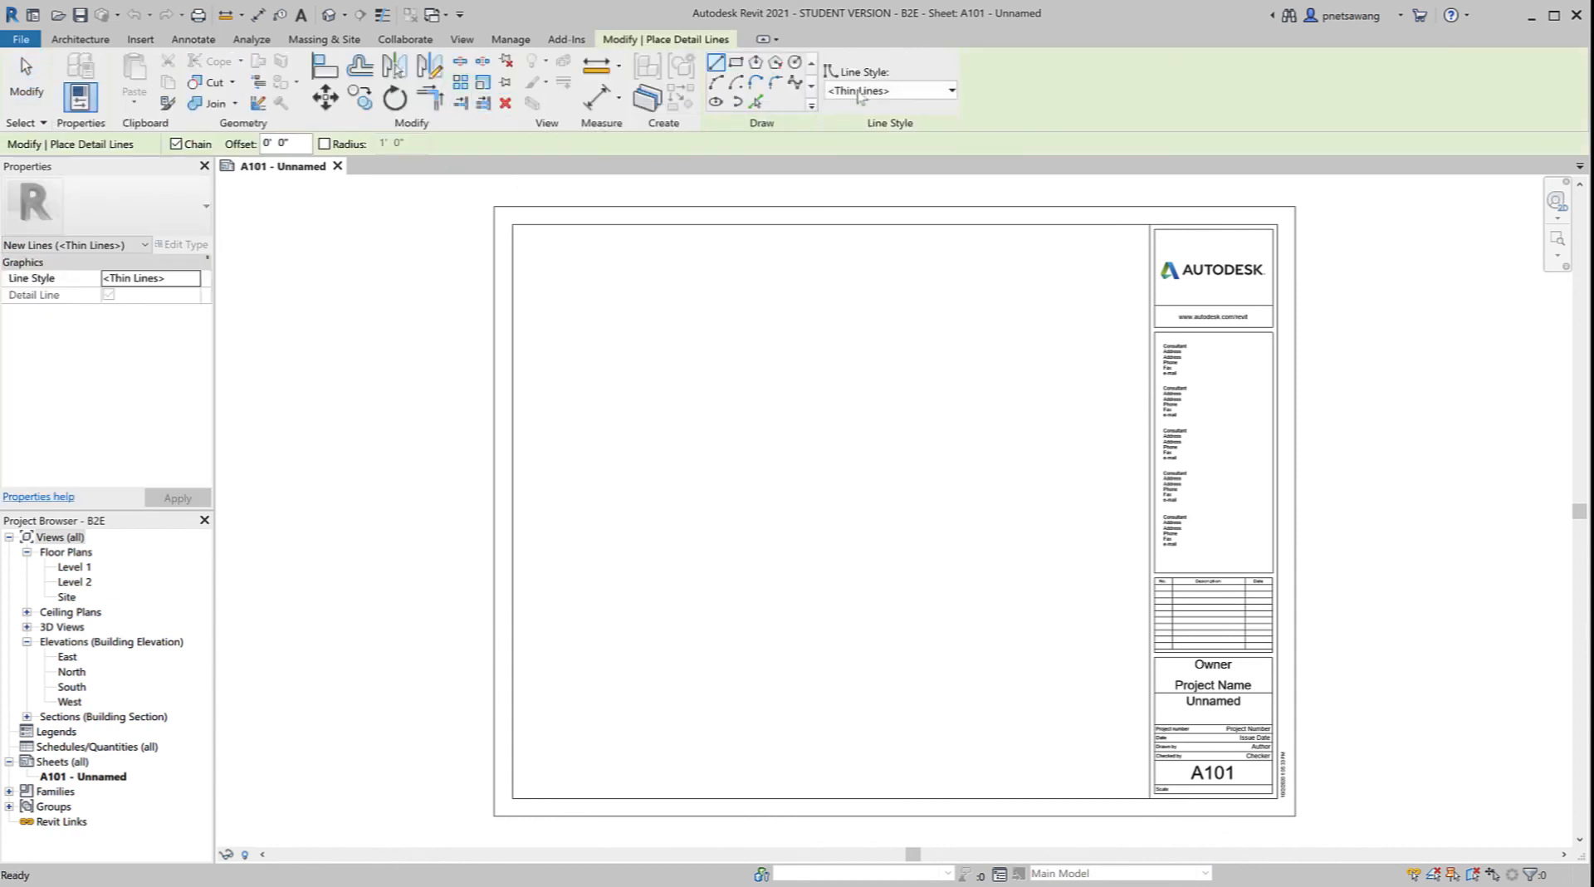
{"action": "left_click", "coordinate": [860, 91]}
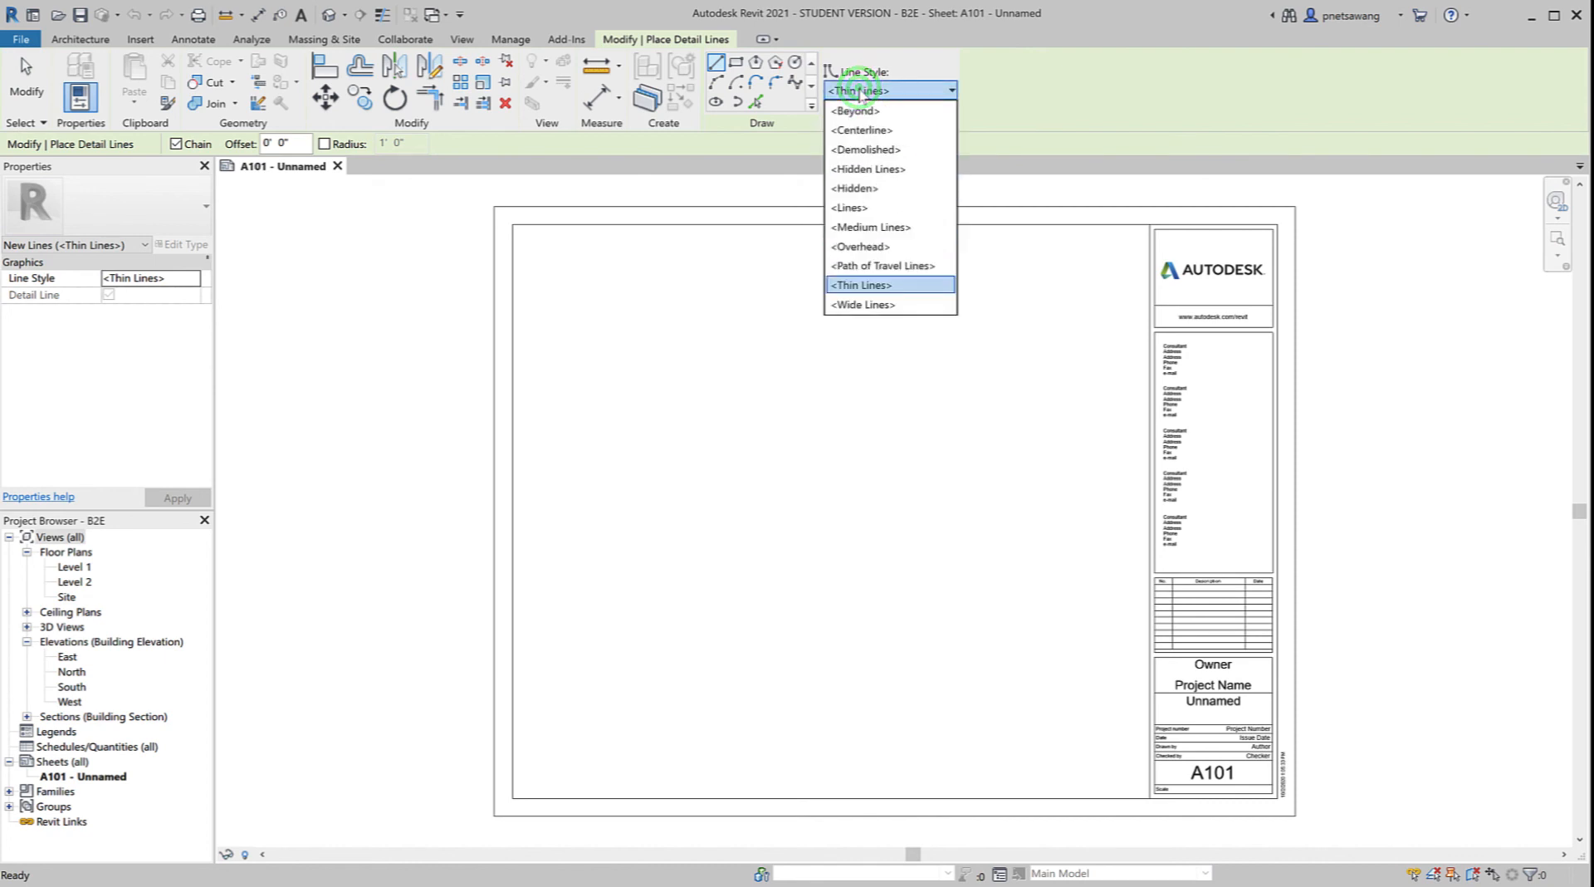
{"action": "left_click", "coordinate": [861, 208]}
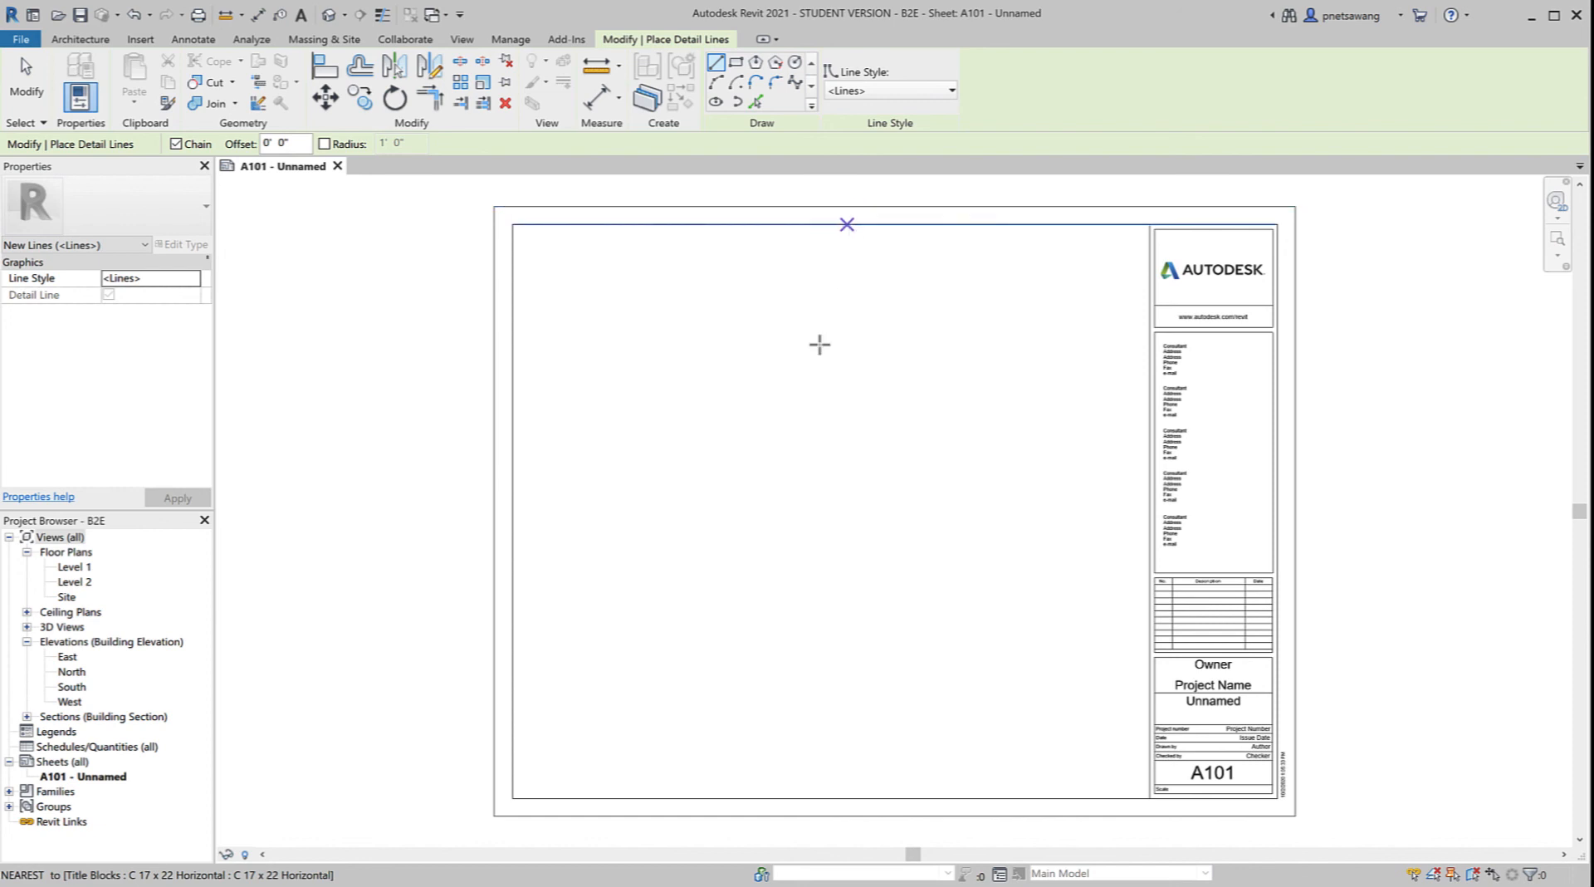
{"action": "left_click", "coordinate": [1149, 511]}
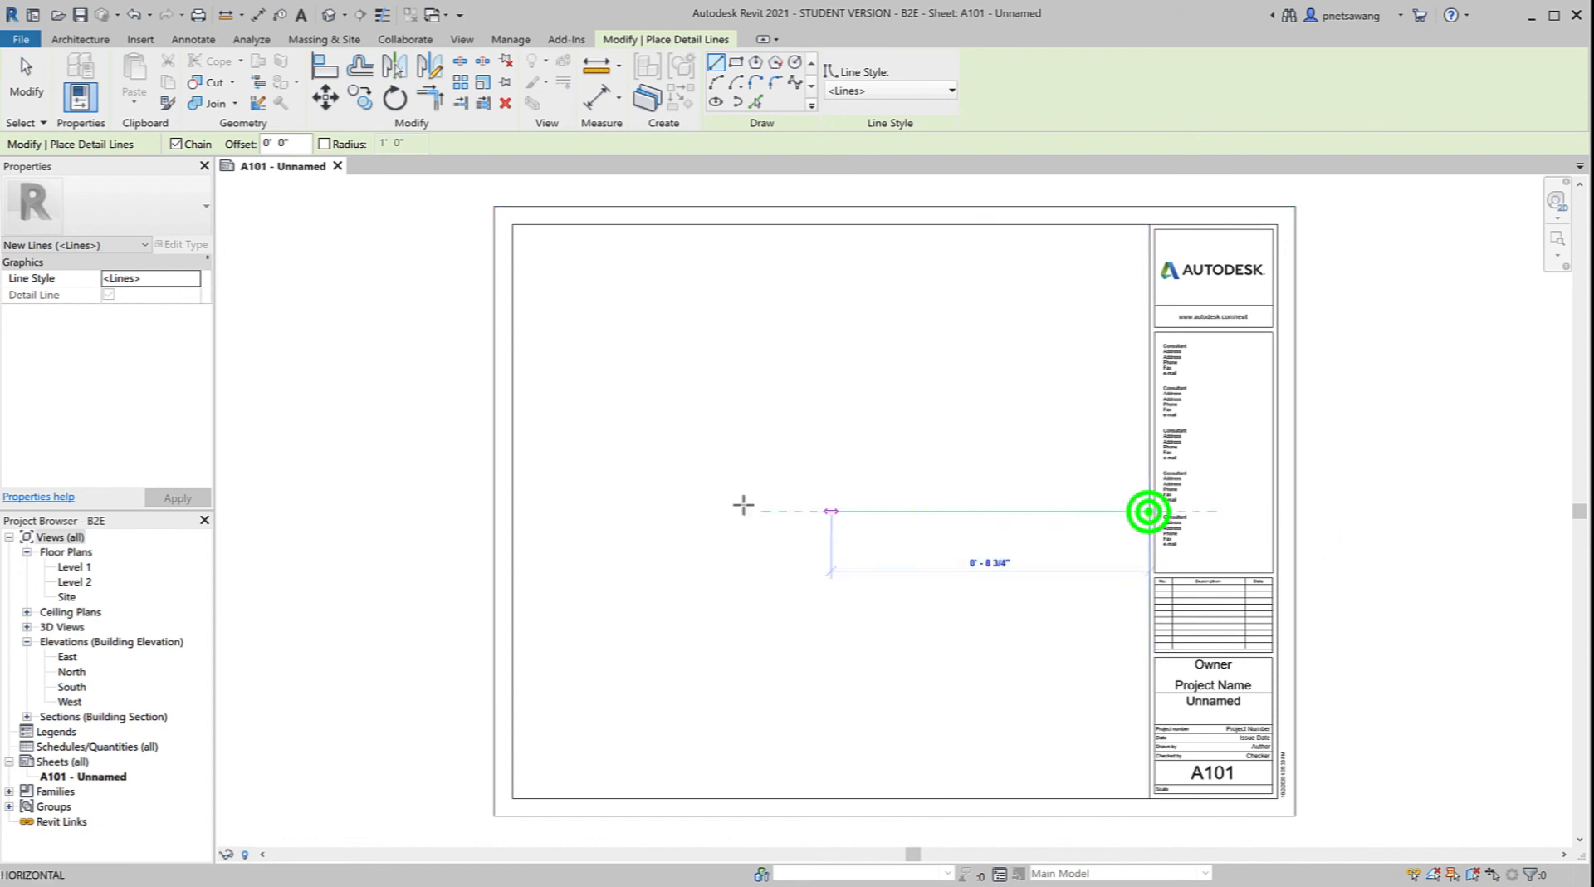
{"action": "left_click", "coordinate": [335, 503]}
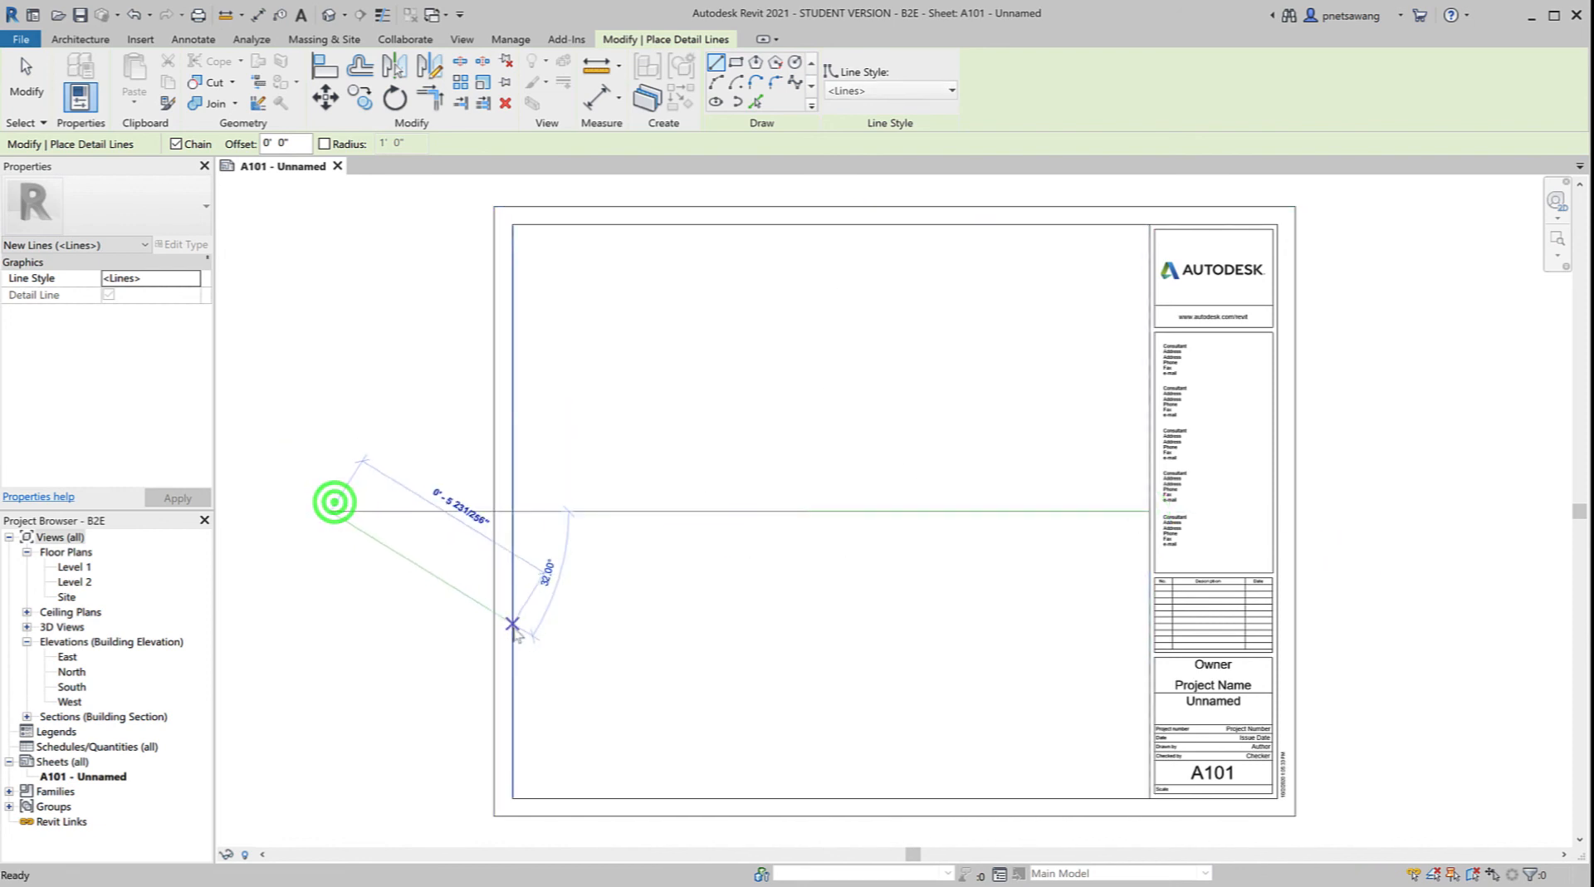
{"action": "key", "text": "Escape"}
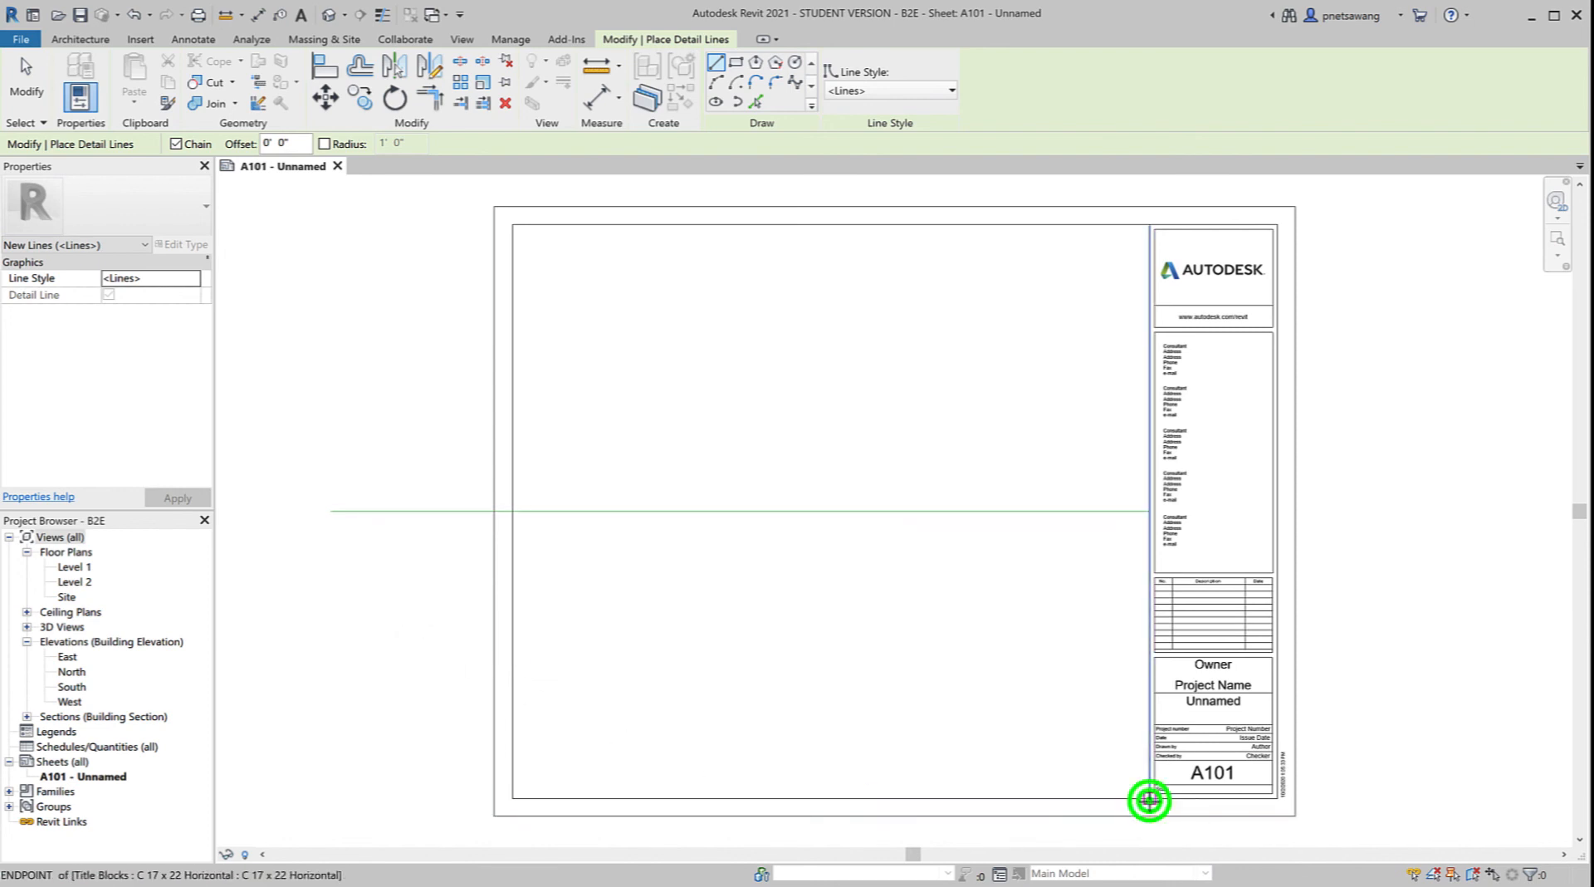
Step: Draw a horizontal detail line about 1' 10 1/2" long along the drawing area's bottom border, extending leftward past the sheet edge
{"action": "left_click", "coordinate": [1149, 799]}
{"action": "left_click", "coordinate": [326, 788]}
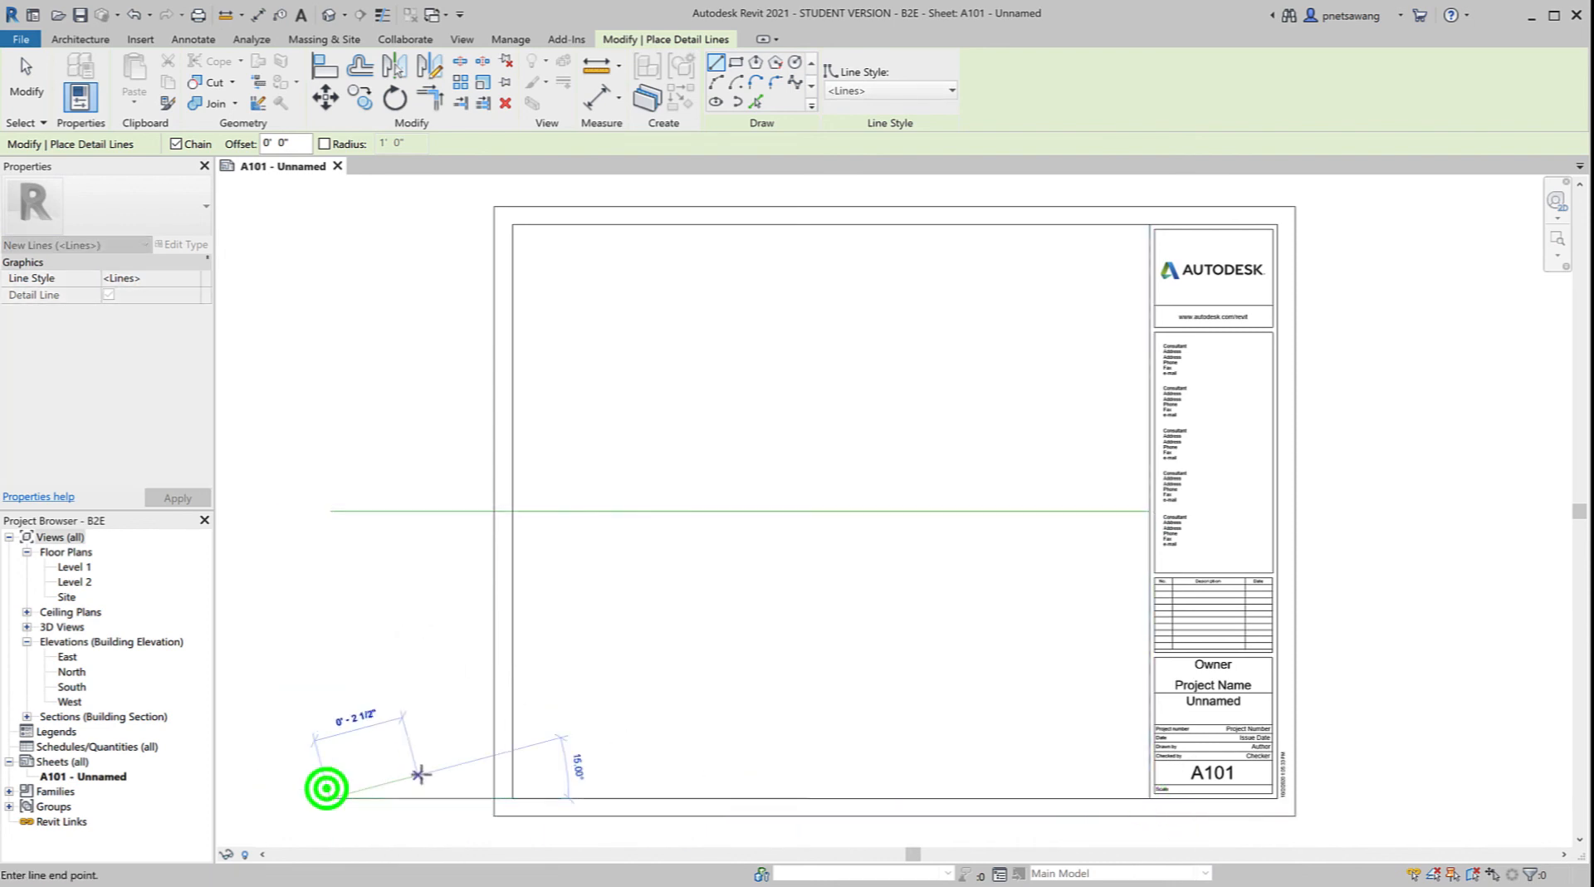
{"action": "key", "text": "Escape"}
{"action": "key", "text": "Escape"}
Step: Move the bottom horizontal detail line up by .5"
{"action": "left_click_drag", "start_coordinate": [412, 823], "coordinate": [385, 777]}
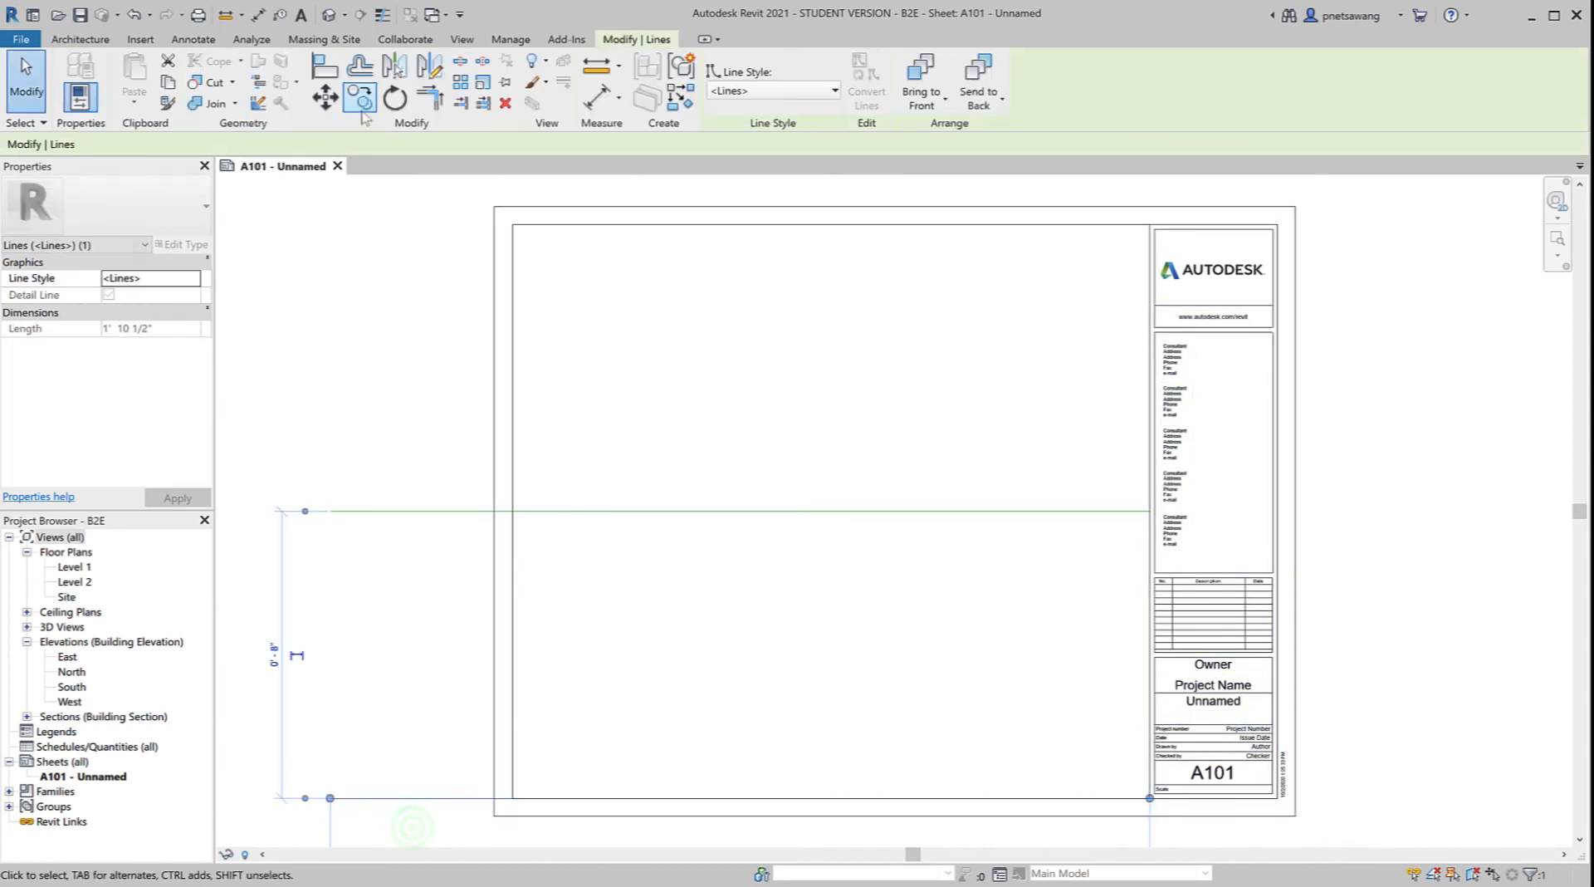
{"action": "left_click", "coordinate": [324, 99]}
{"action": "left_click", "coordinate": [429, 677]}
{"action": "type", "text": "."}
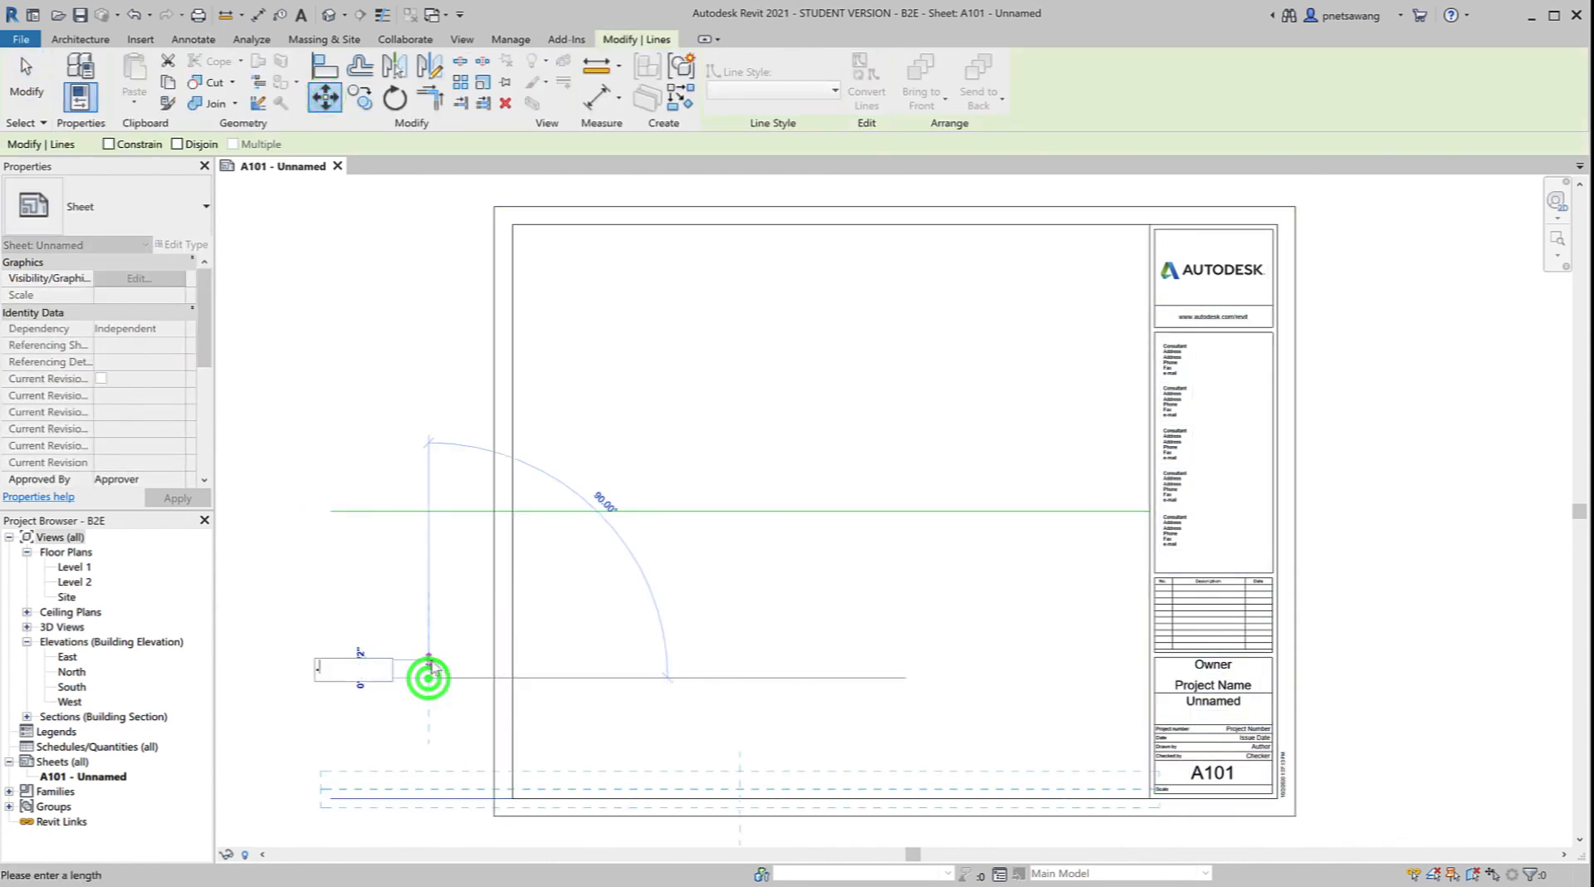
{"action": "type", "text": "5\""}
{"action": "key", "text": "Return"}
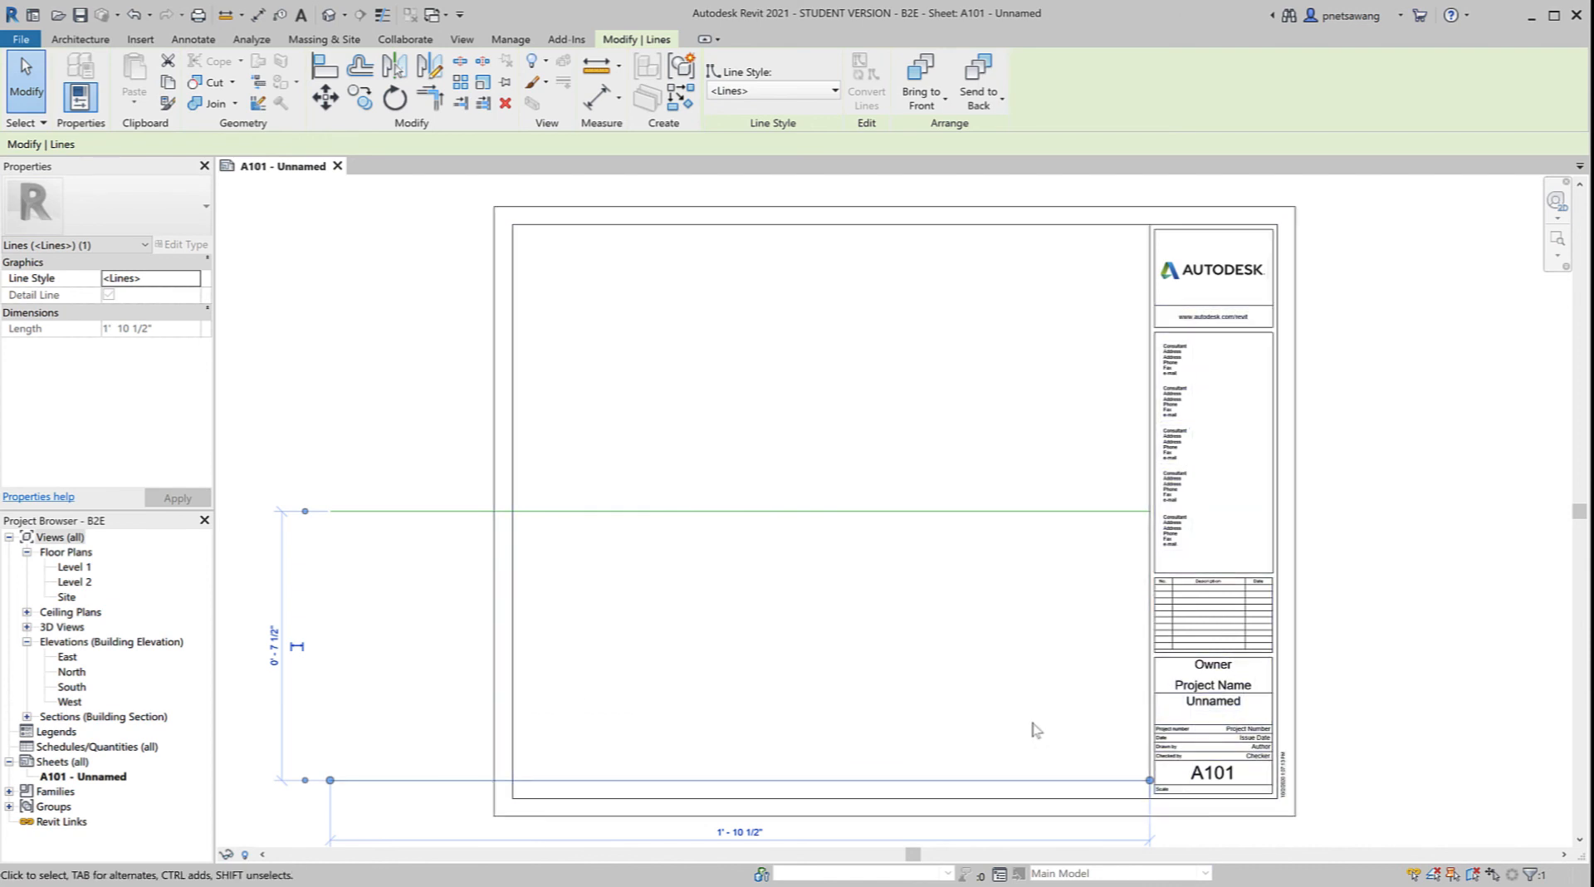
Step: Draw a vertical detail line about 1' 5 1/2" long down the drawing area's left border, extending below the sheet
{"action": "middle_click_drag", "start_coordinate": [1039, 721], "coordinate": [1016, 631]}
{"action": "middle_click_drag", "start_coordinate": [982, 575], "coordinate": [986, 666]}
{"action": "left_click", "coordinate": [190, 40]}
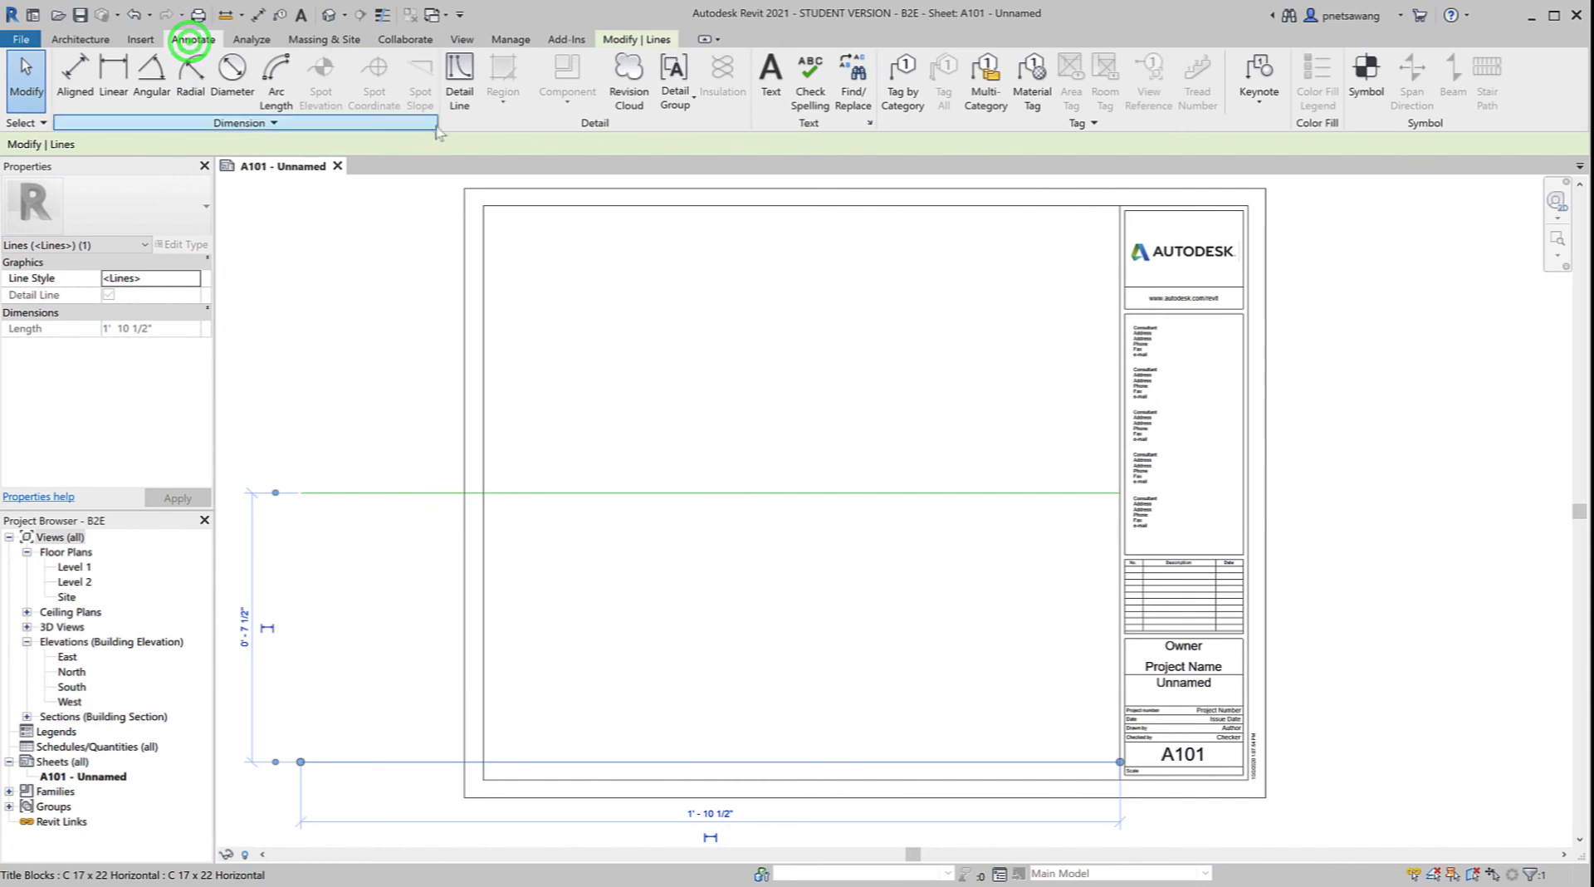
{"action": "left_click", "coordinate": [457, 82]}
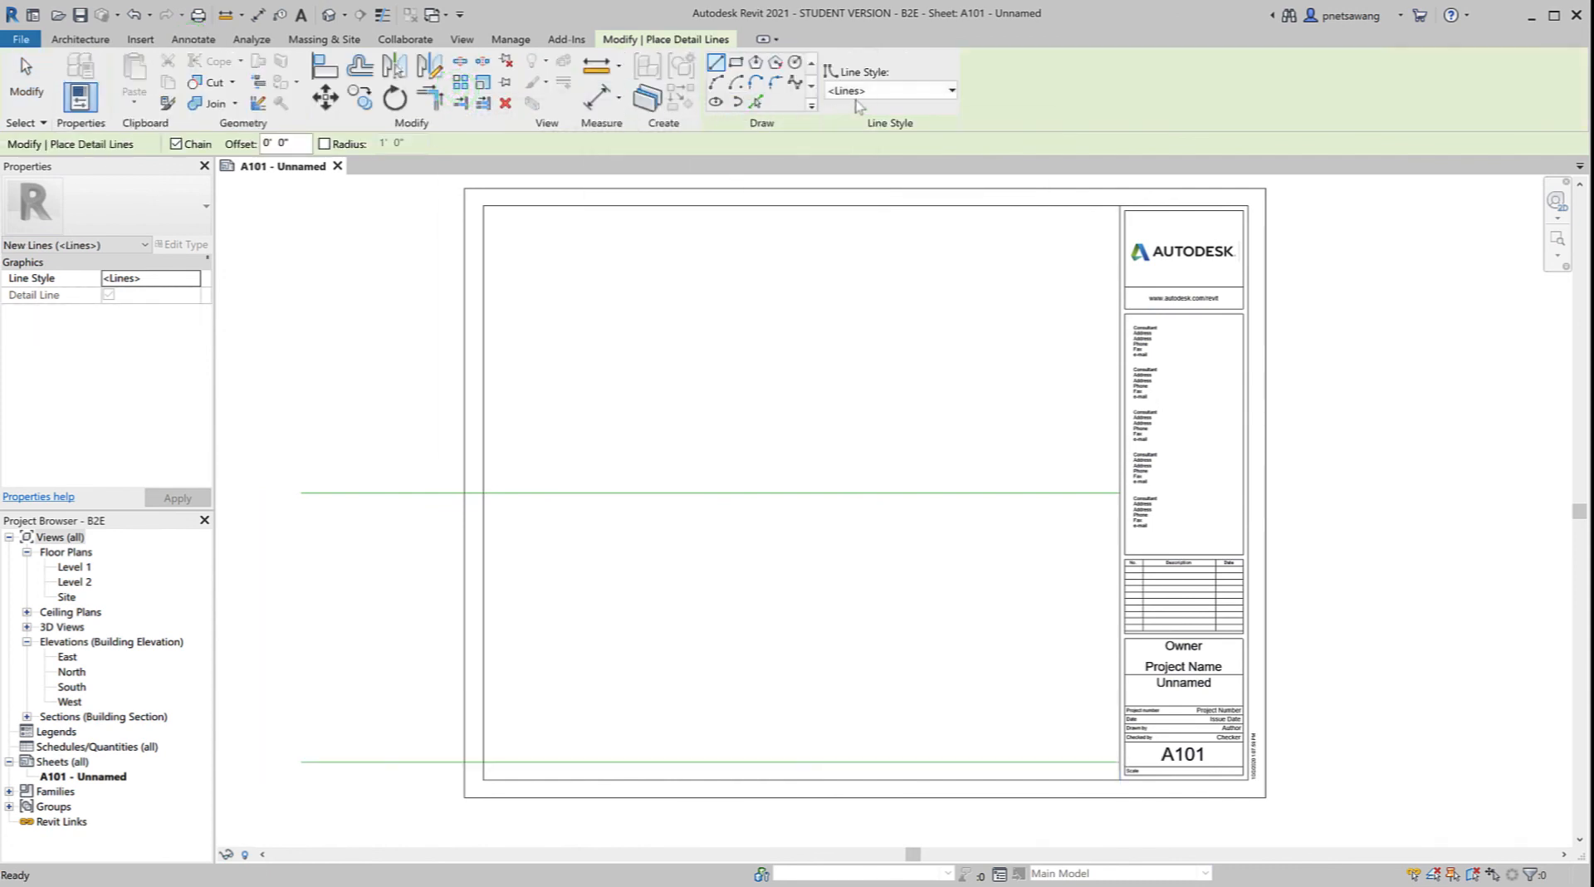
{"action": "left_click", "coordinate": [485, 207]}
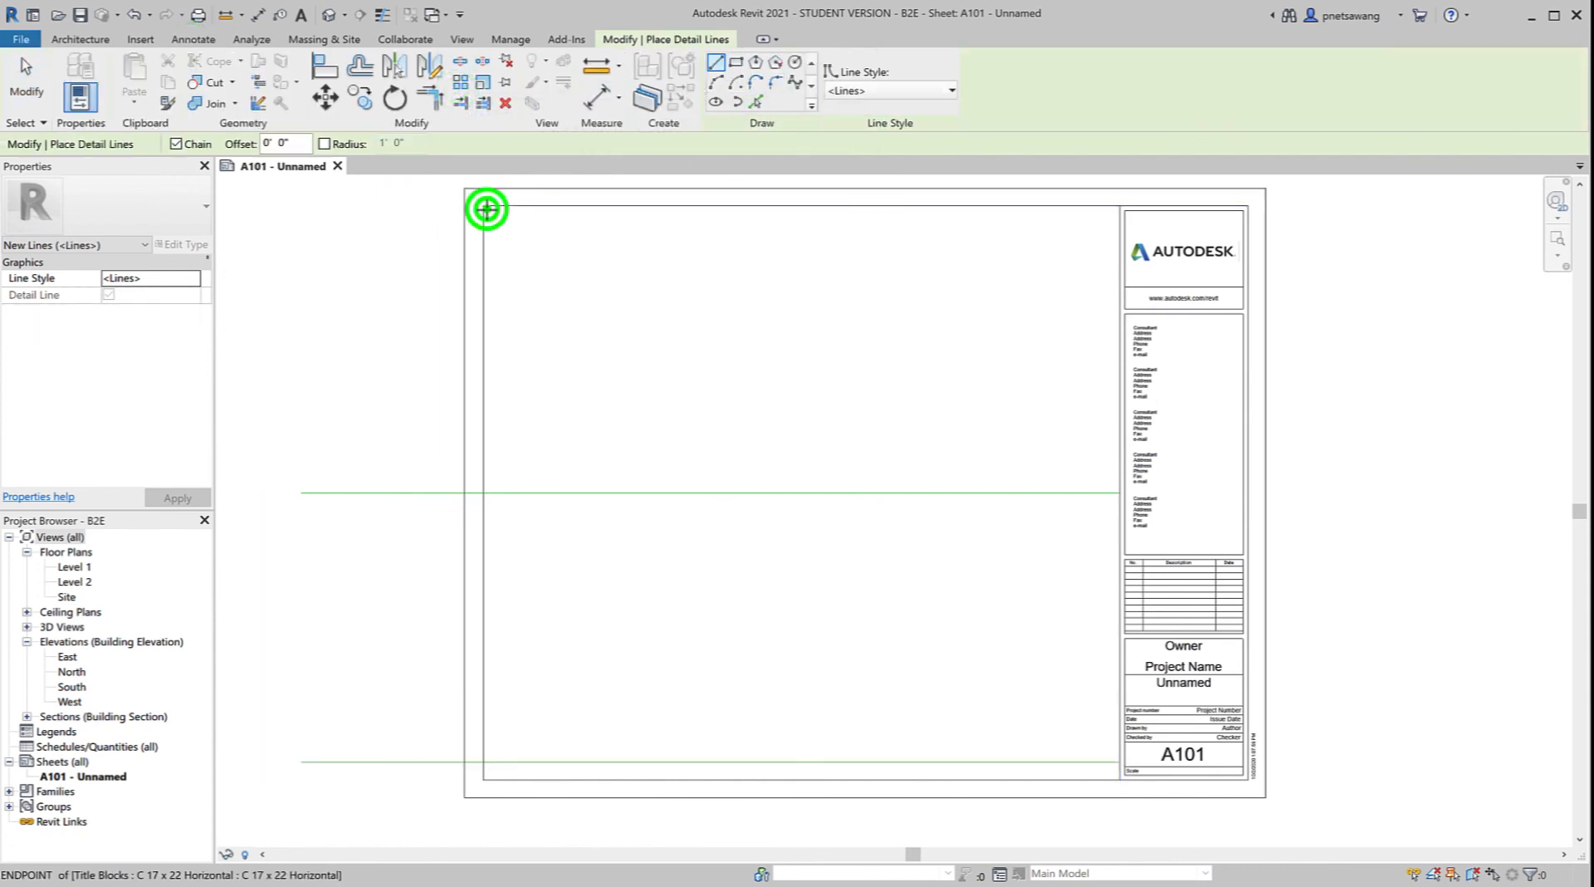
{"action": "left_click", "coordinate": [480, 830]}
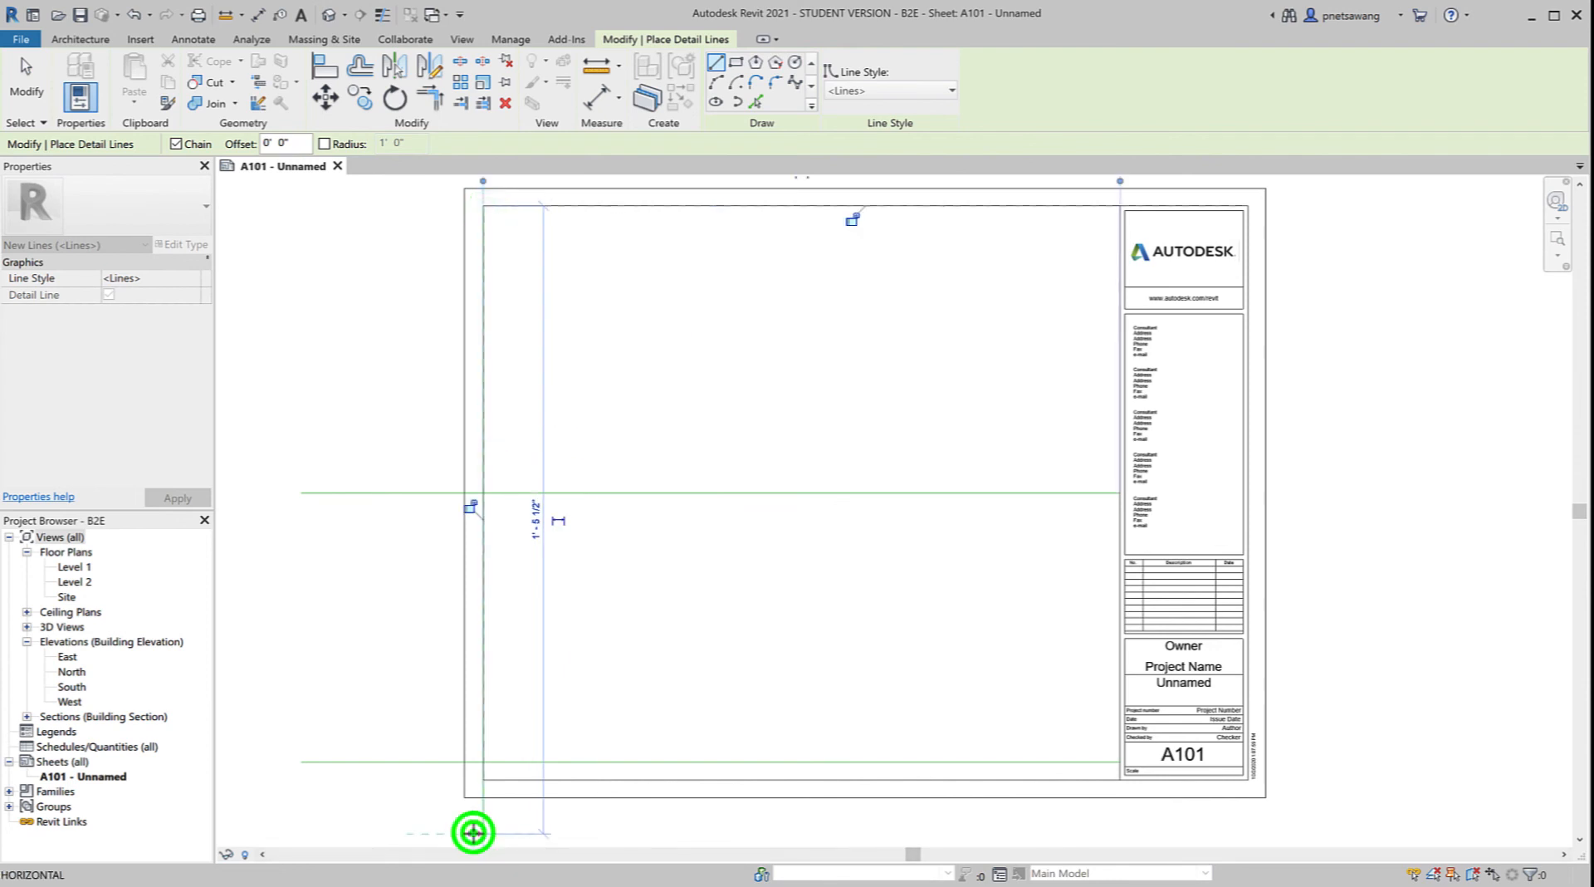
{"action": "key", "text": "Escape"}
{"action": "key", "text": "Escape"}
Step: Move the left vertical detail line 1" to the right, into the drawing area
{"action": "left_click", "coordinate": [541, 829]}
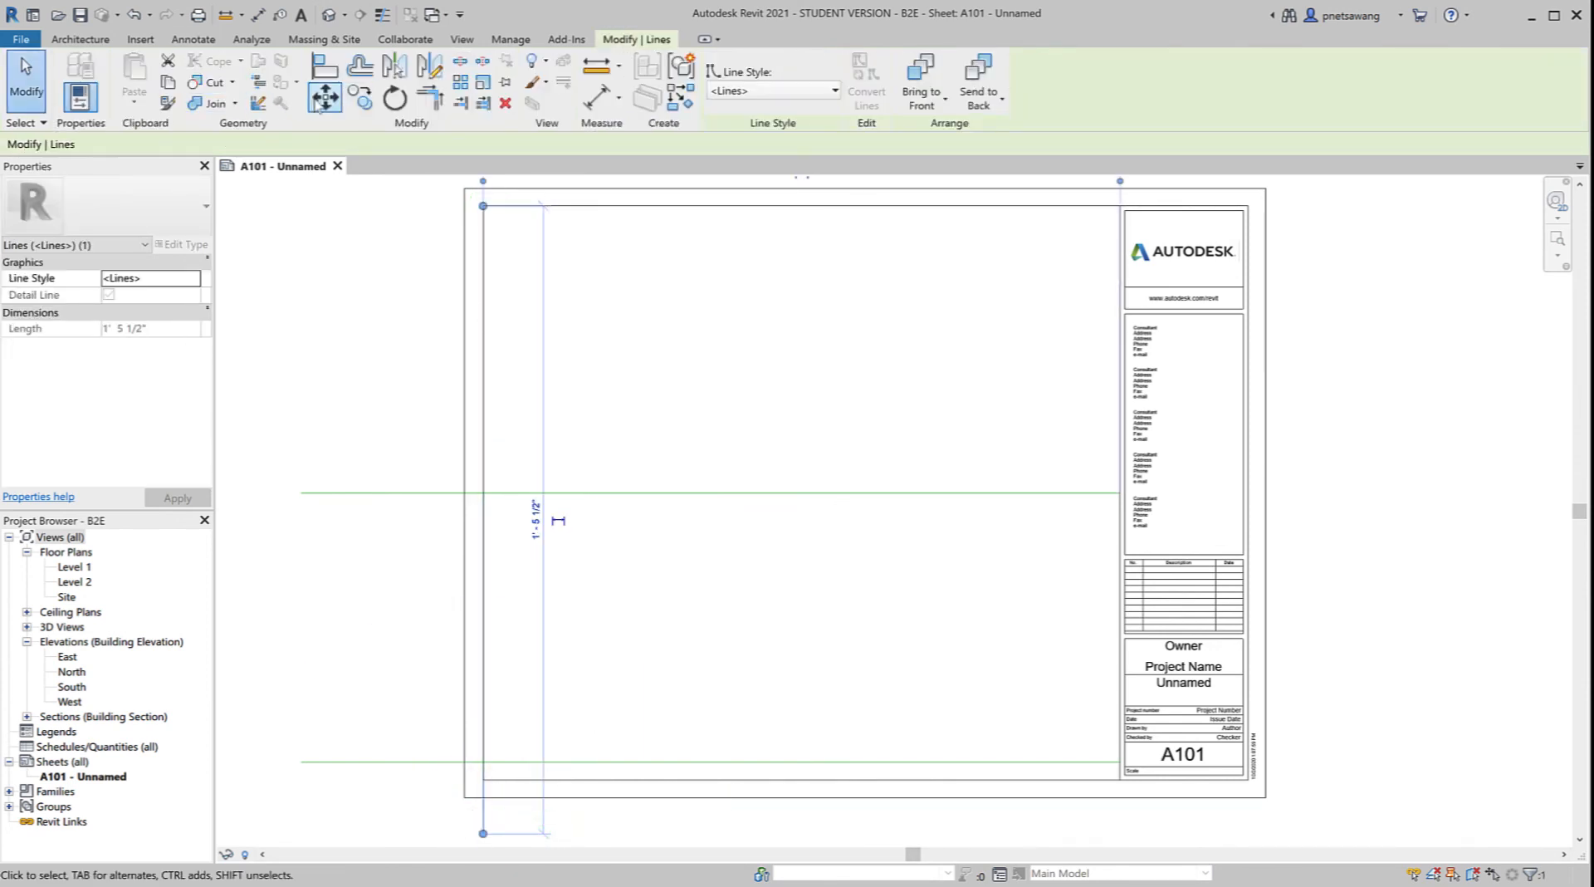
{"action": "left_click", "coordinate": [323, 98]}
{"action": "left_click", "coordinate": [602, 366]}
{"action": "type", "text": "1"}
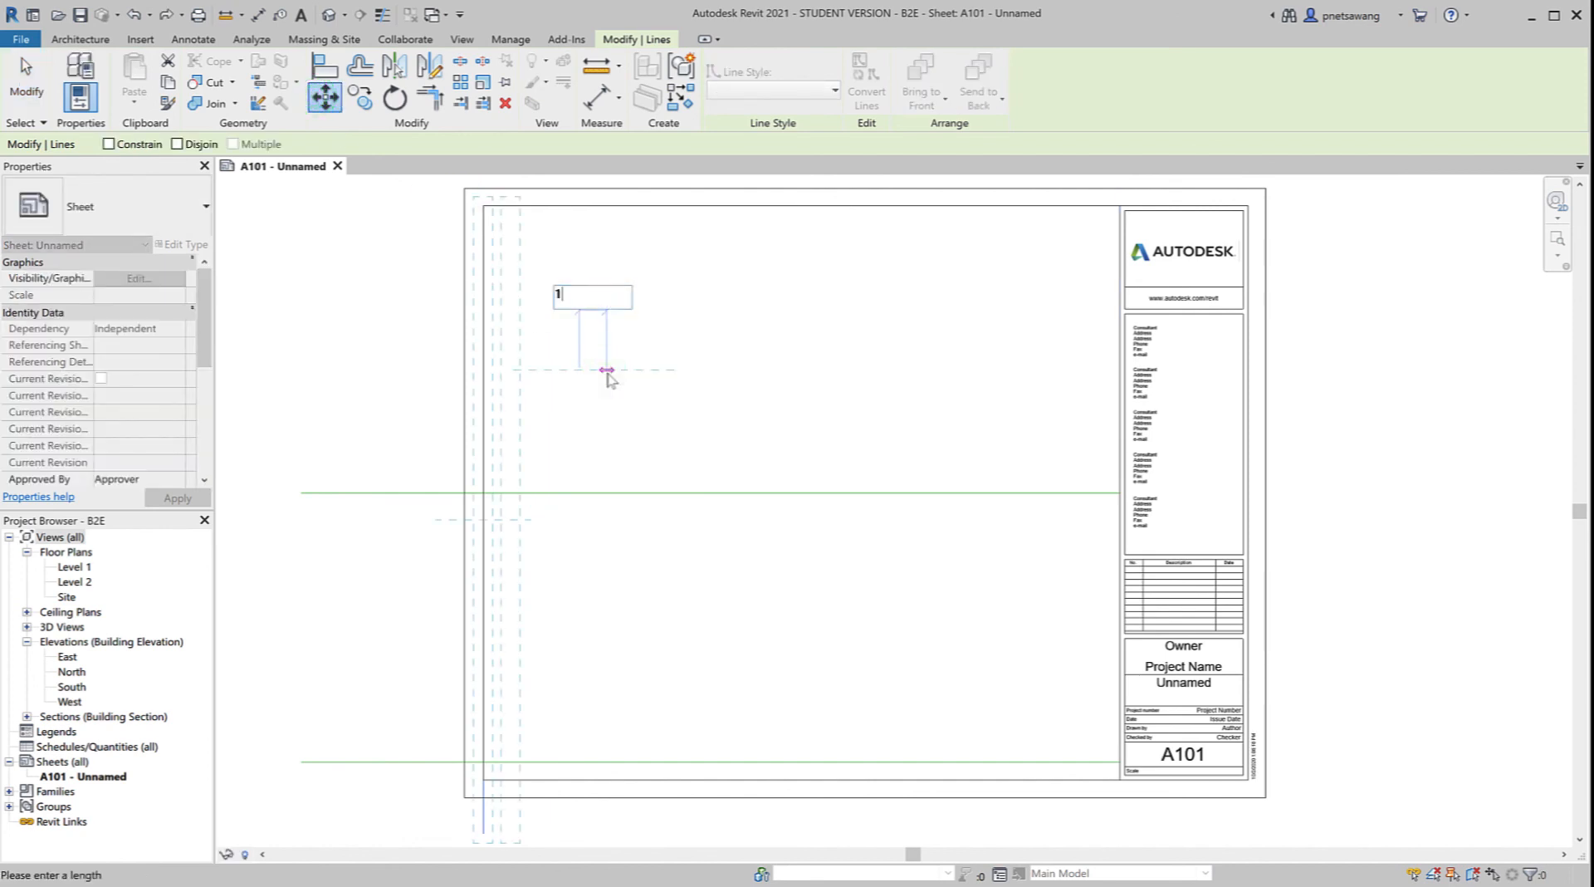
{"action": "type", "text": "7"}
{"action": "key", "text": "Return"}
{"action": "key", "text": "Escape"}
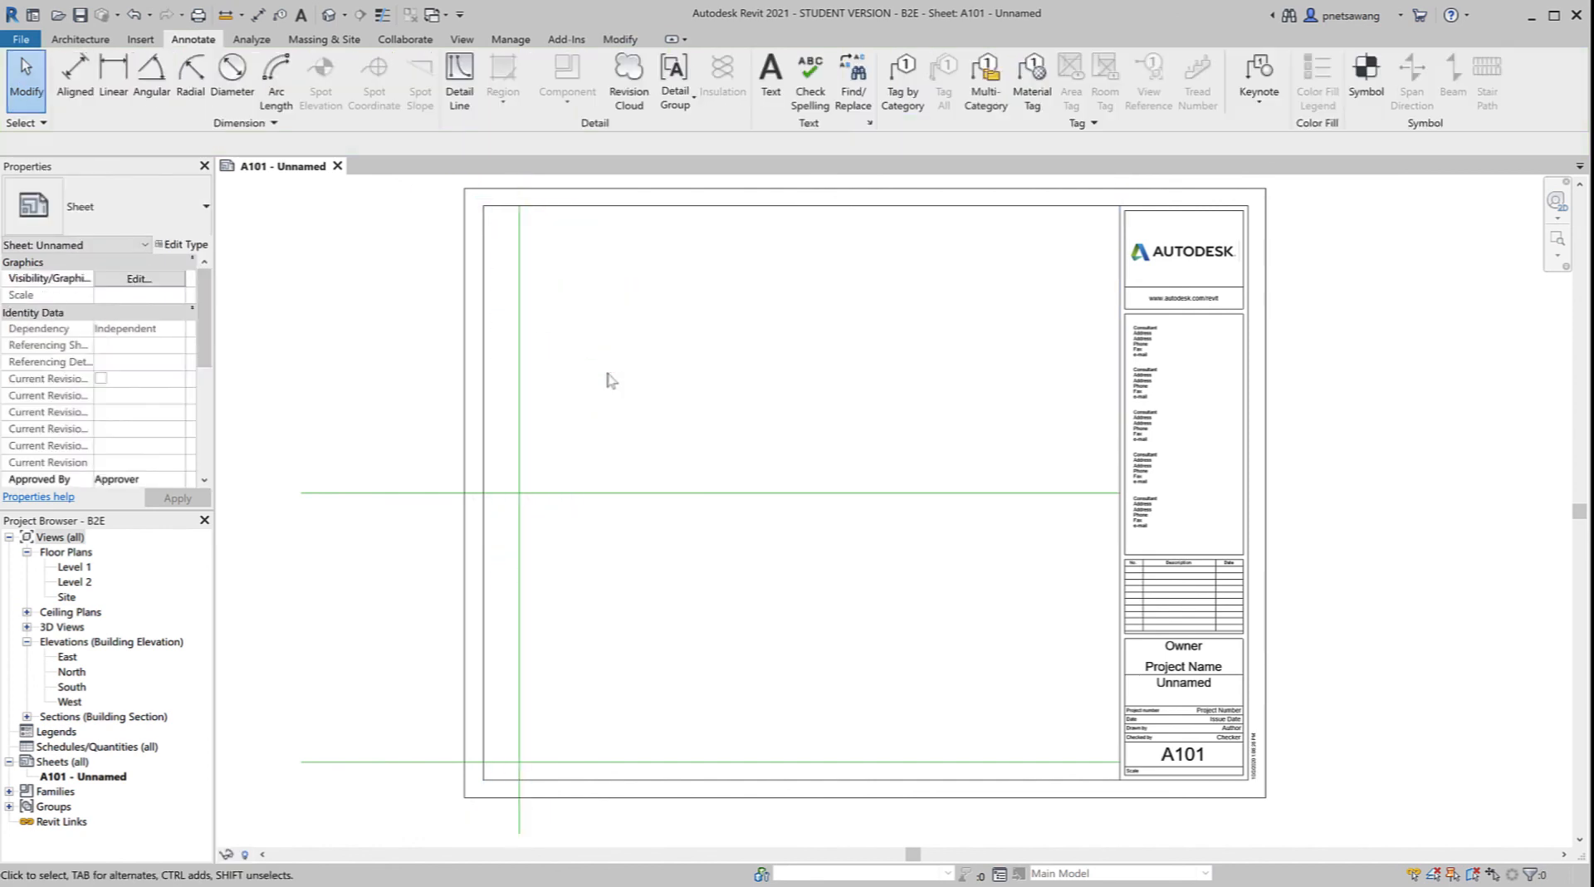
Step: Draw a vertical detail line about 1' 5 1/2" long down the drawing area's right edge beside the title block, extending below the sheet
{"action": "key", "text": "l"}
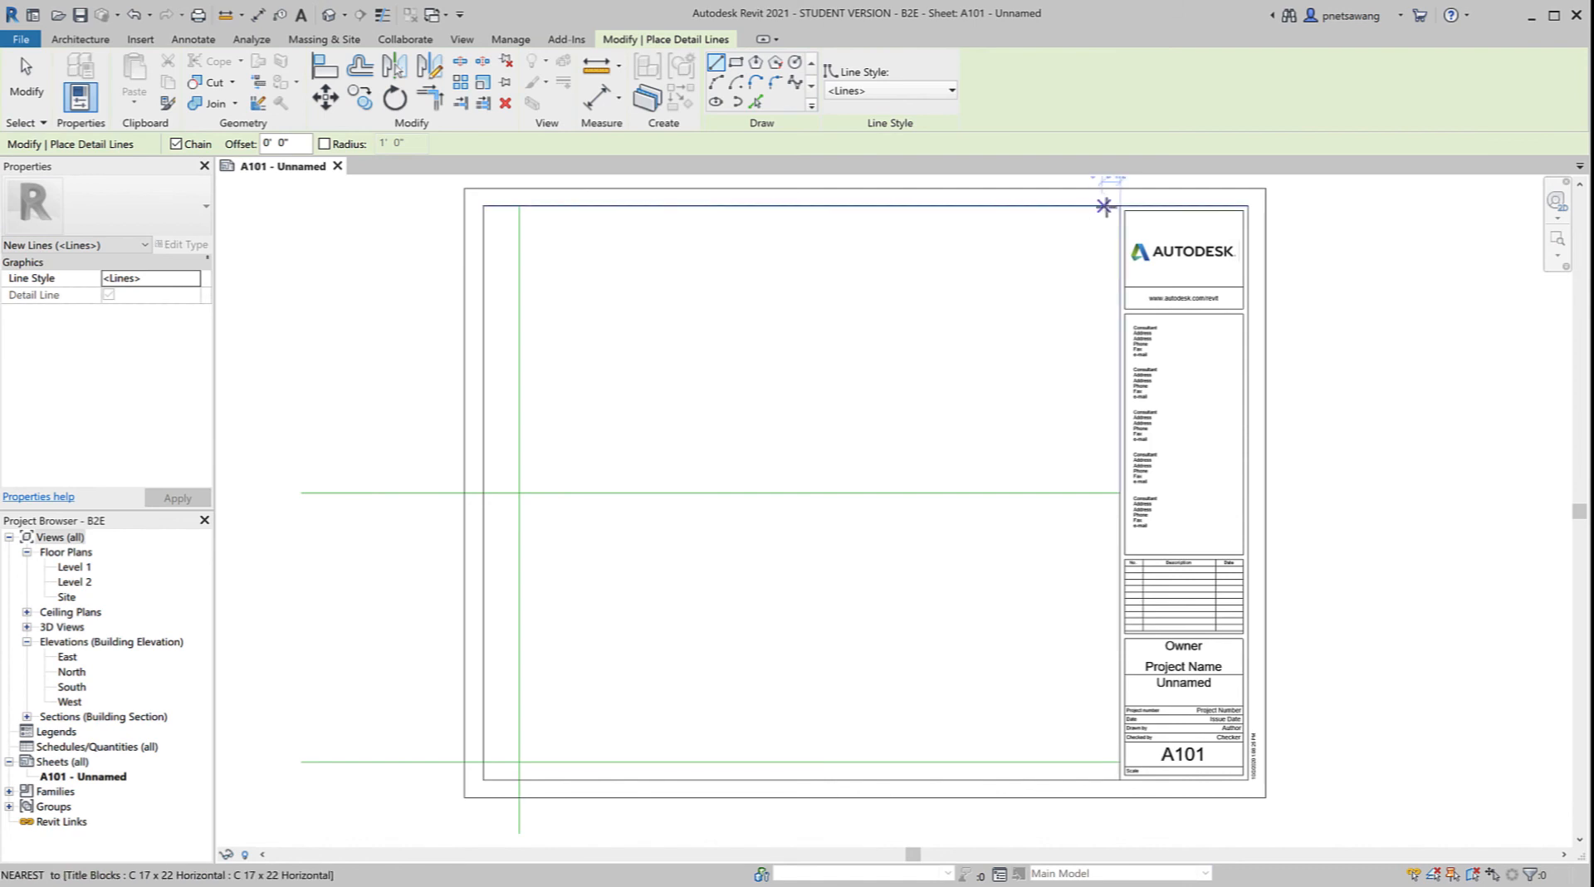
{"action": "left_click", "coordinate": [1118, 205]}
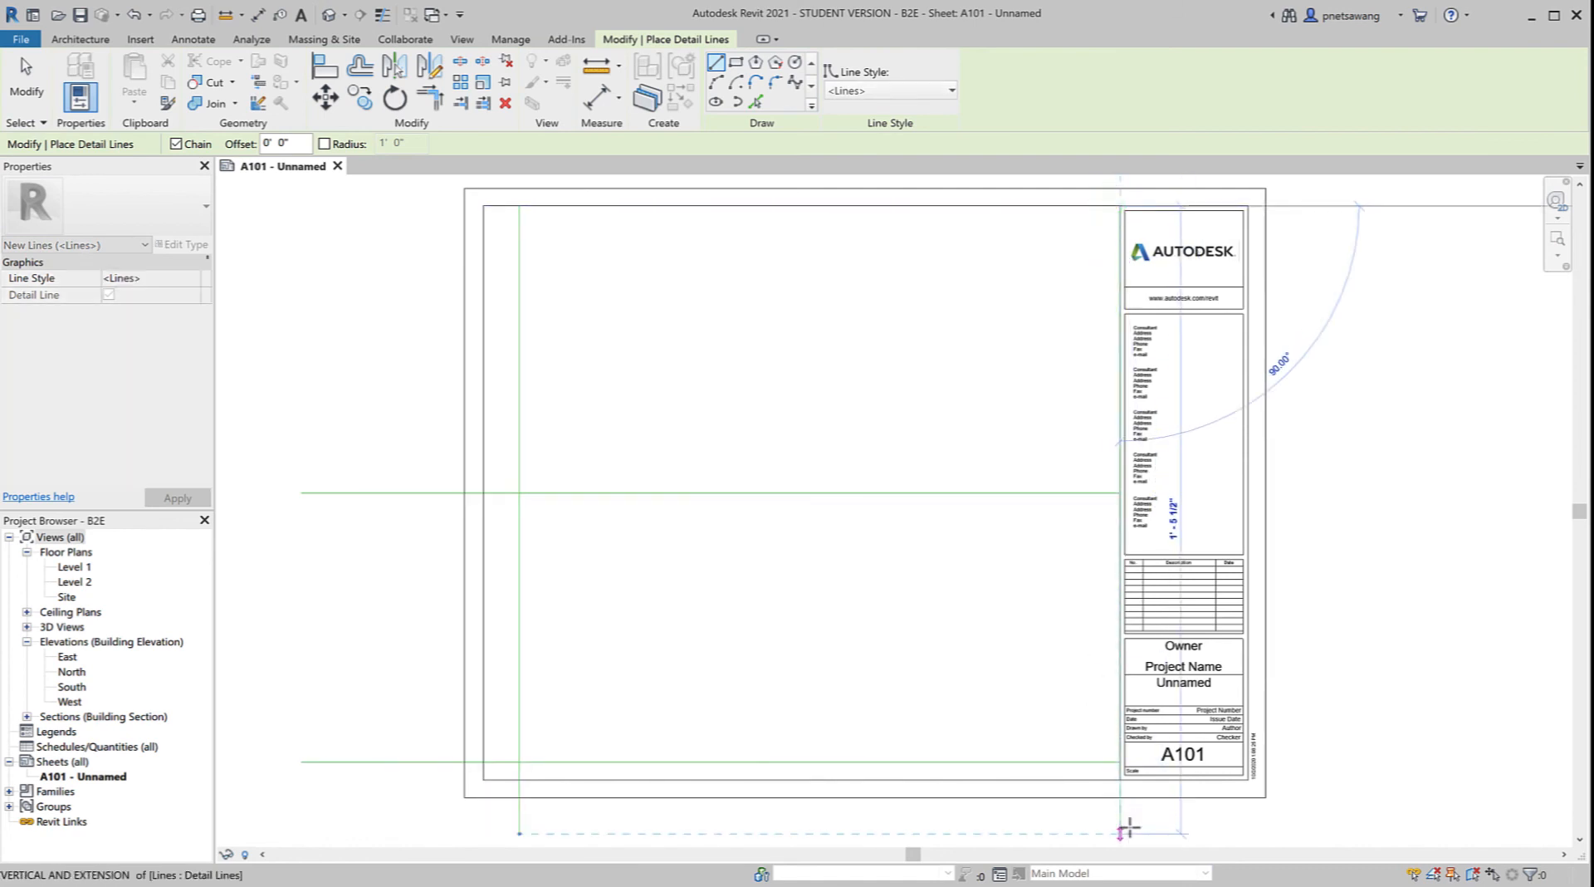
{"action": "left_click", "coordinate": [1121, 832]}
{"action": "key", "text": "Escape"}
{"action": "key", "text": "Escape"}
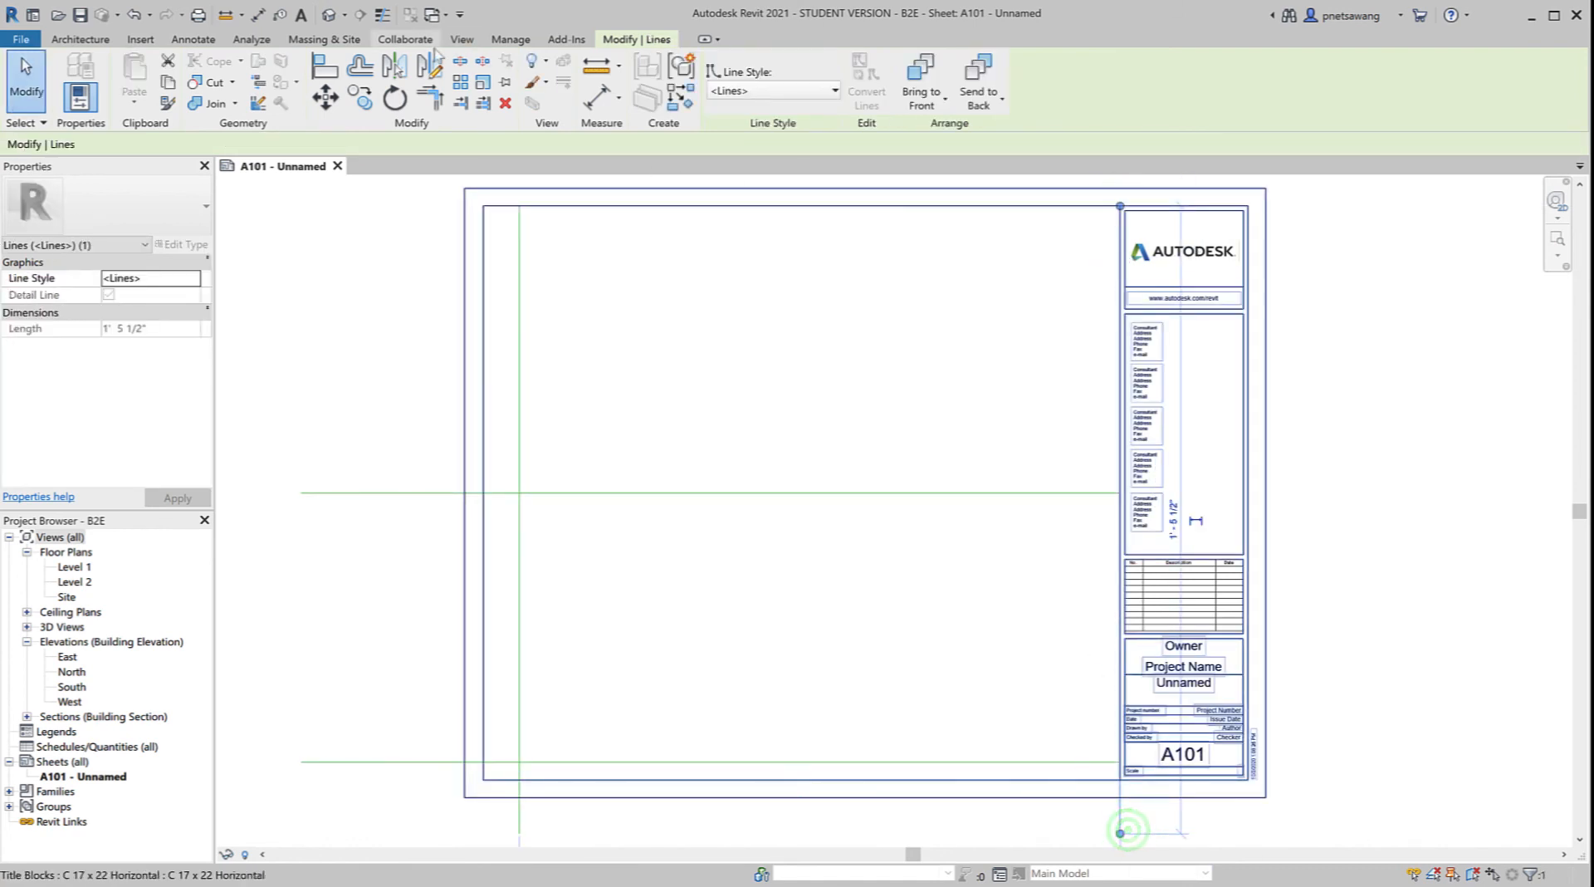
Step: Move the right vertical detail line 1" to the left, away from the title block
{"action": "left_click", "coordinate": [322, 96]}
{"action": "left_click", "coordinate": [920, 370]}
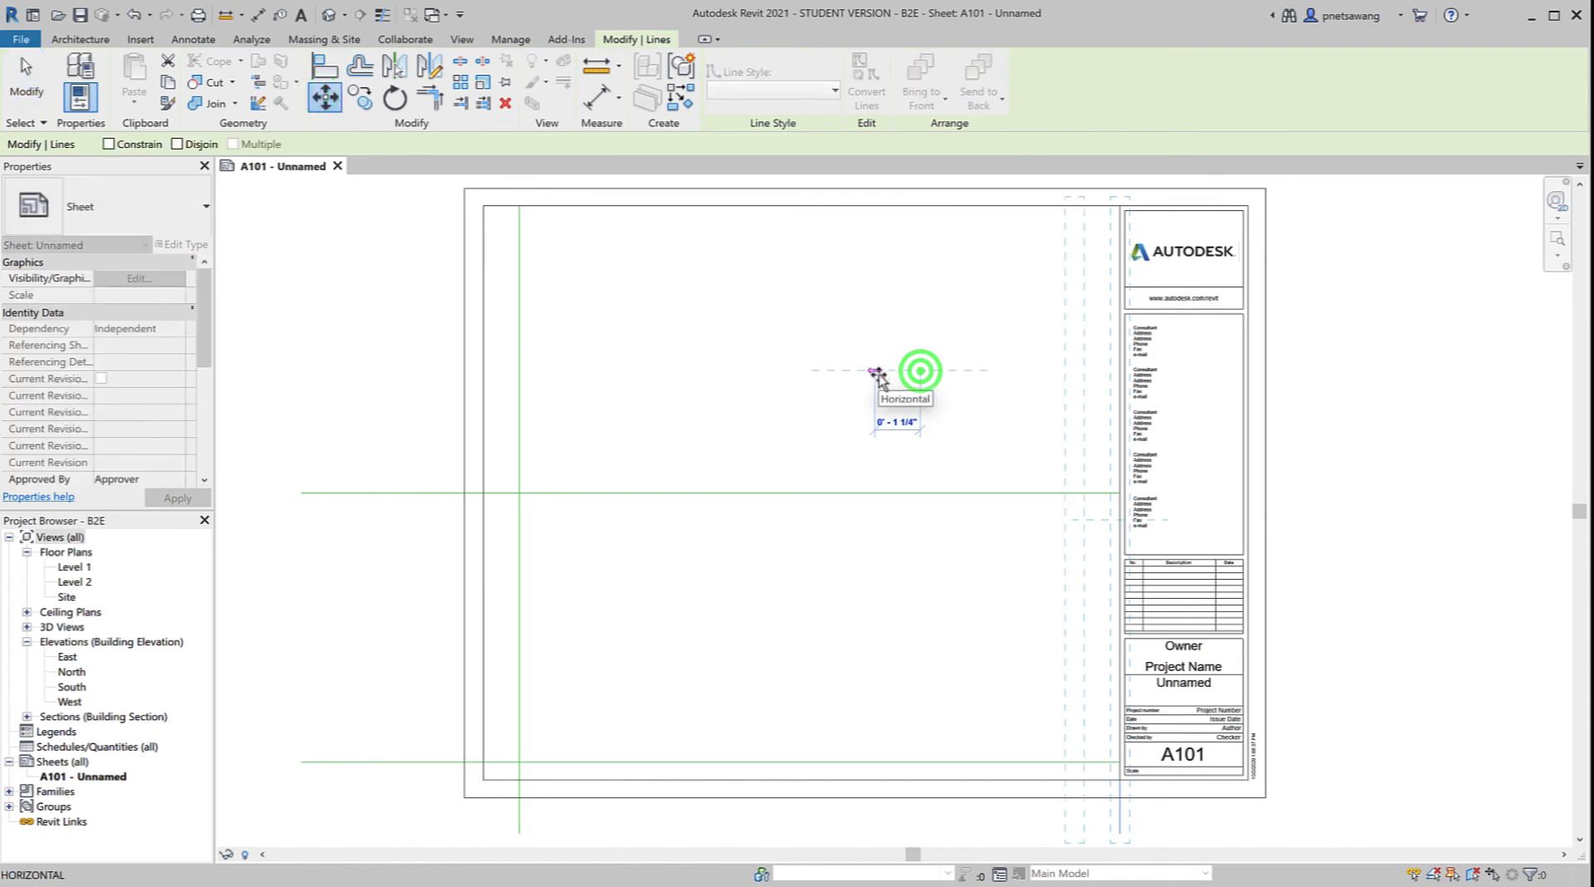
{"action": "left_click", "coordinate": [883, 373]}
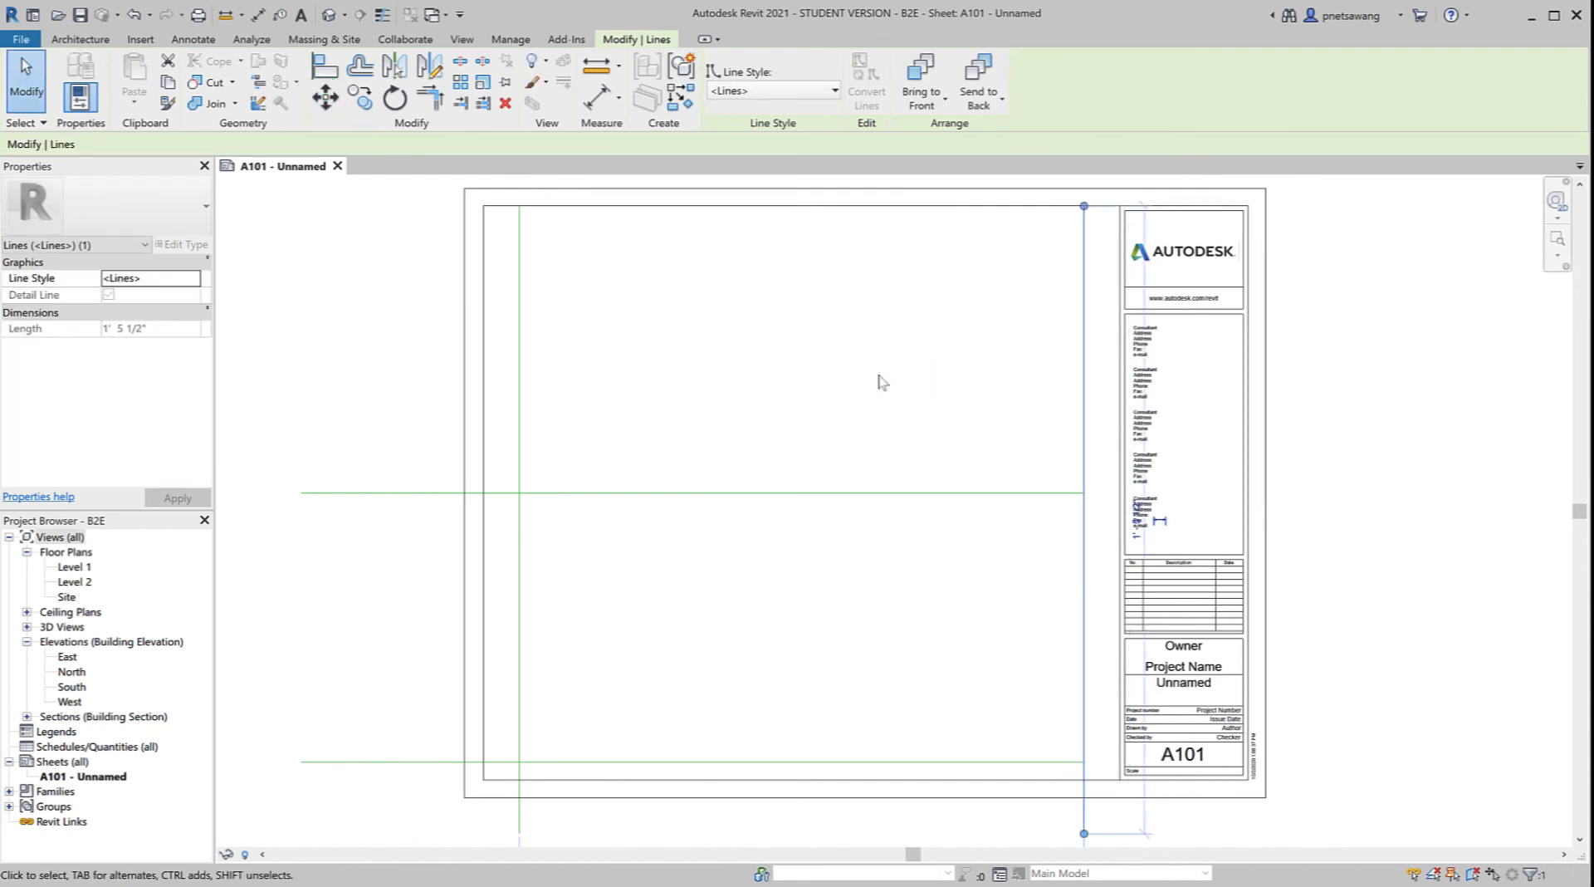
{"action": "left_click", "coordinate": [1448, 498]}
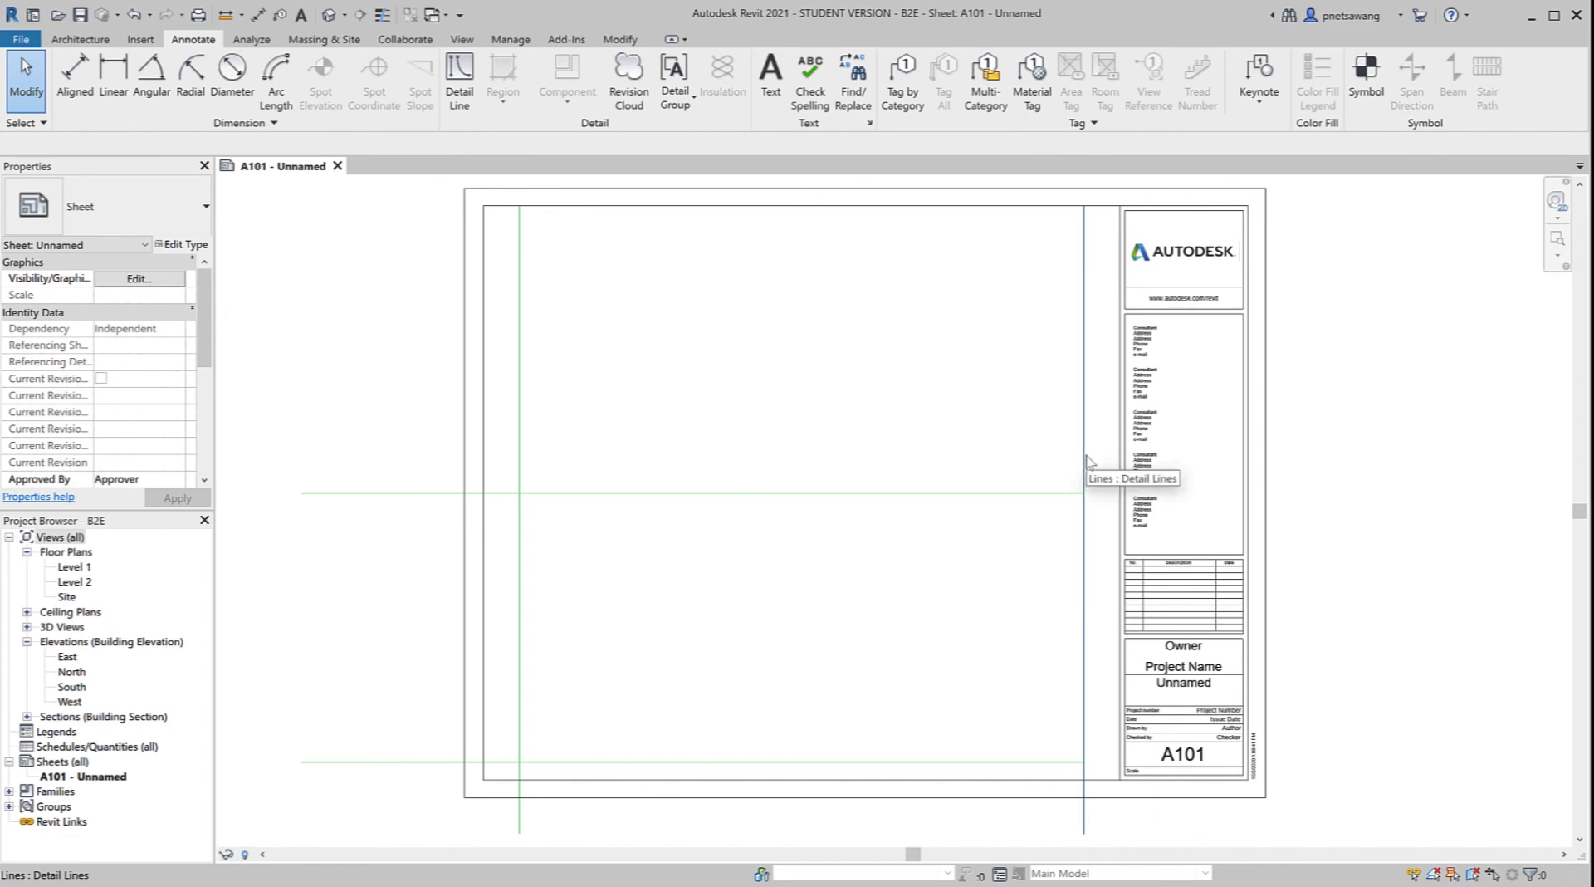
Step: Stretch the right end of the middle horizontal detail line back to the title block's edge
{"action": "left_click", "coordinate": [1075, 493]}
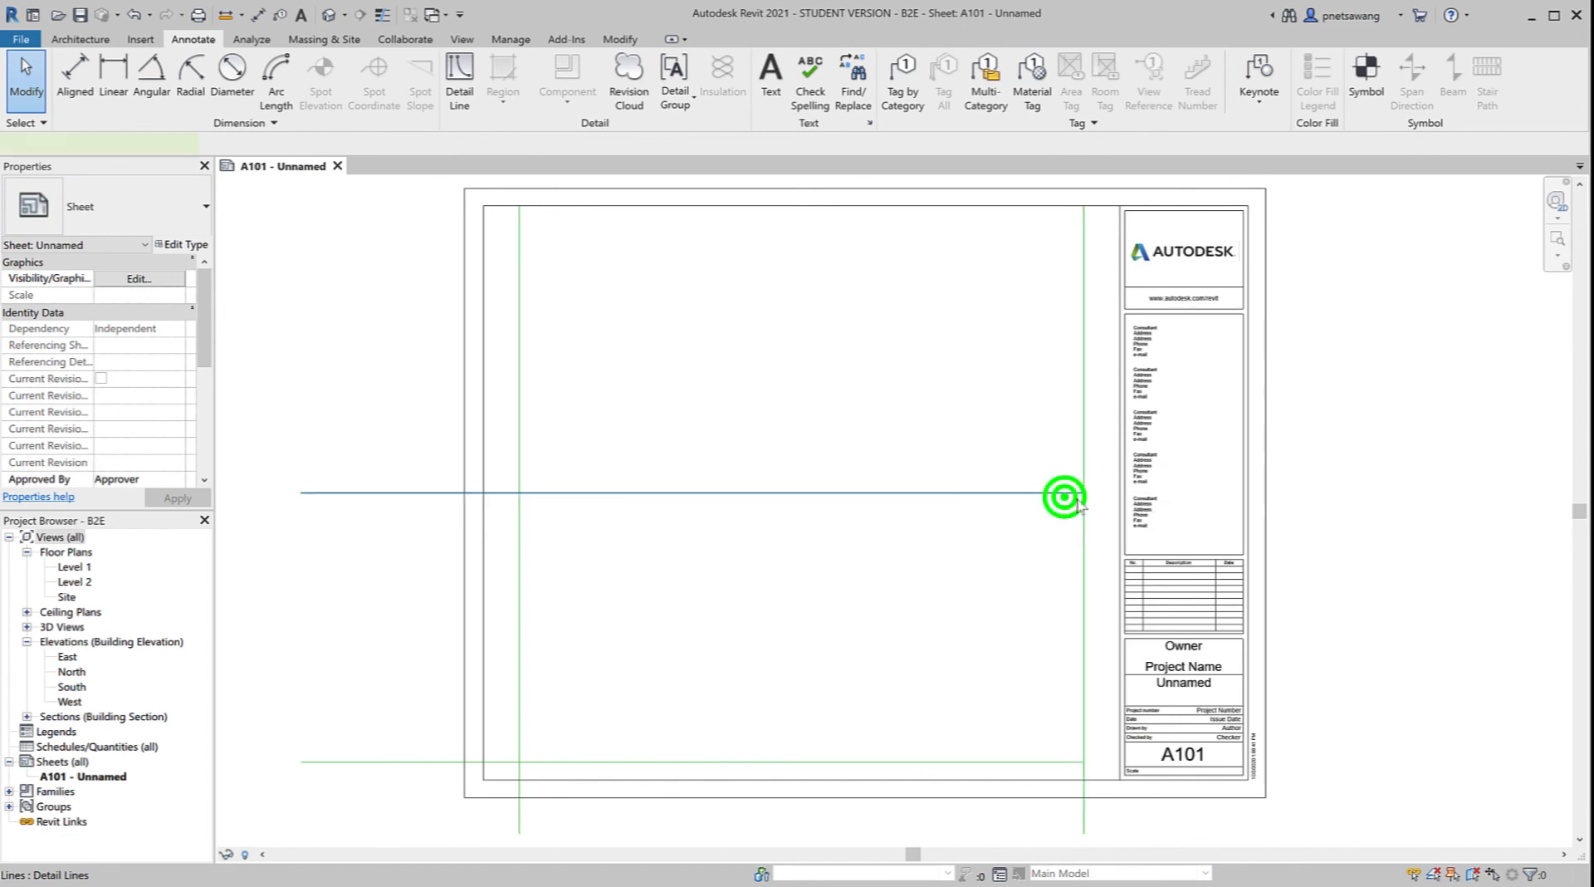
{"action": "left_click_drag", "start_coordinate": [1085, 493], "coordinate": [1118, 493]}
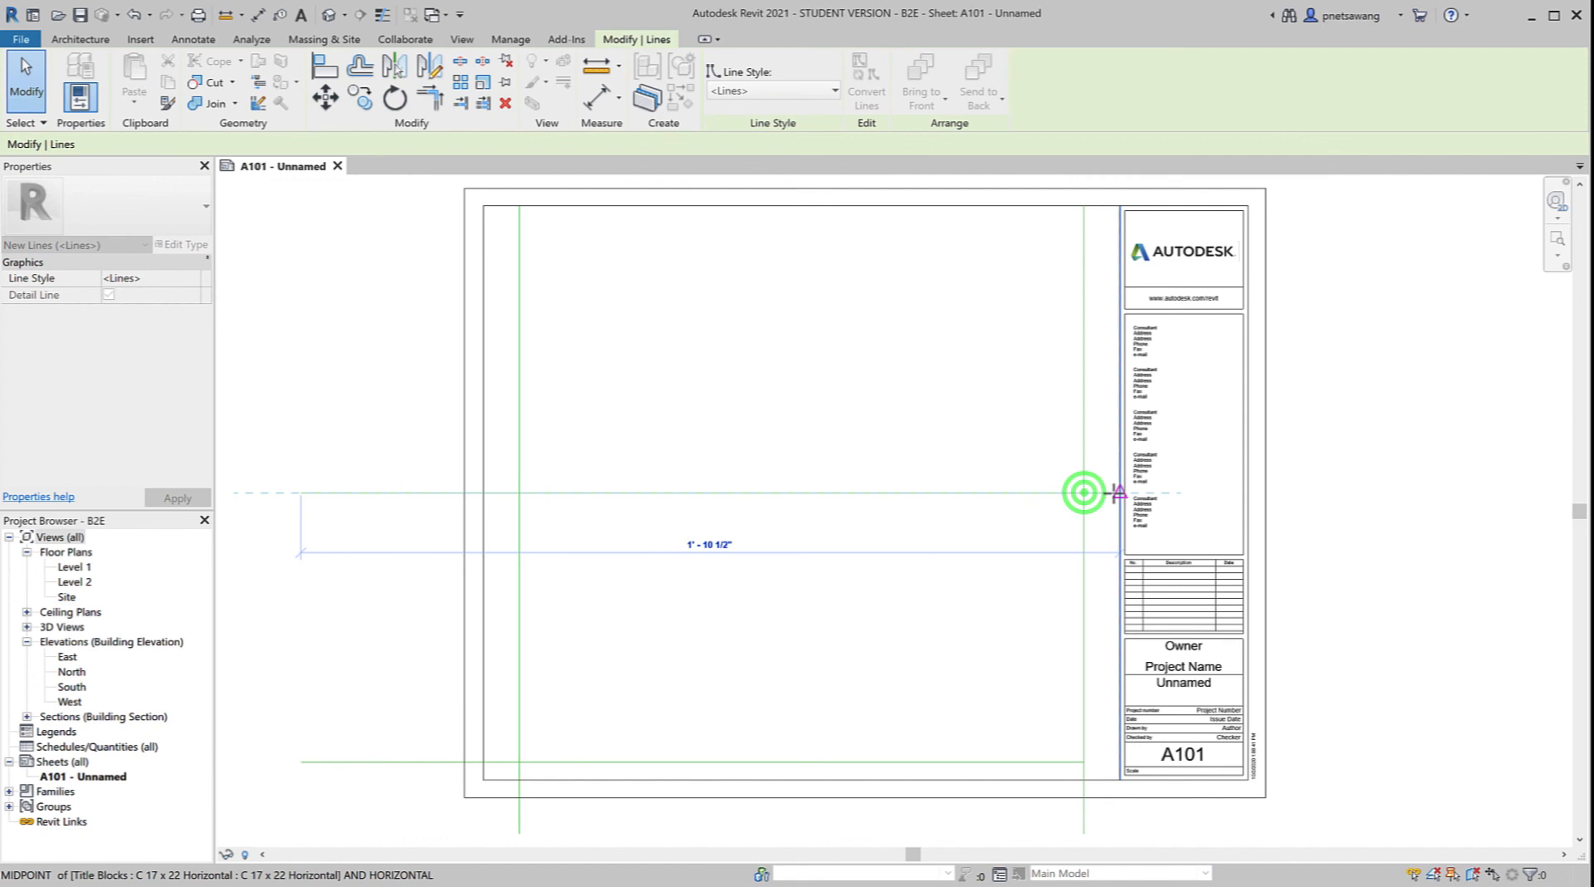
{"action": "left_click", "coordinate": [1355, 498]}
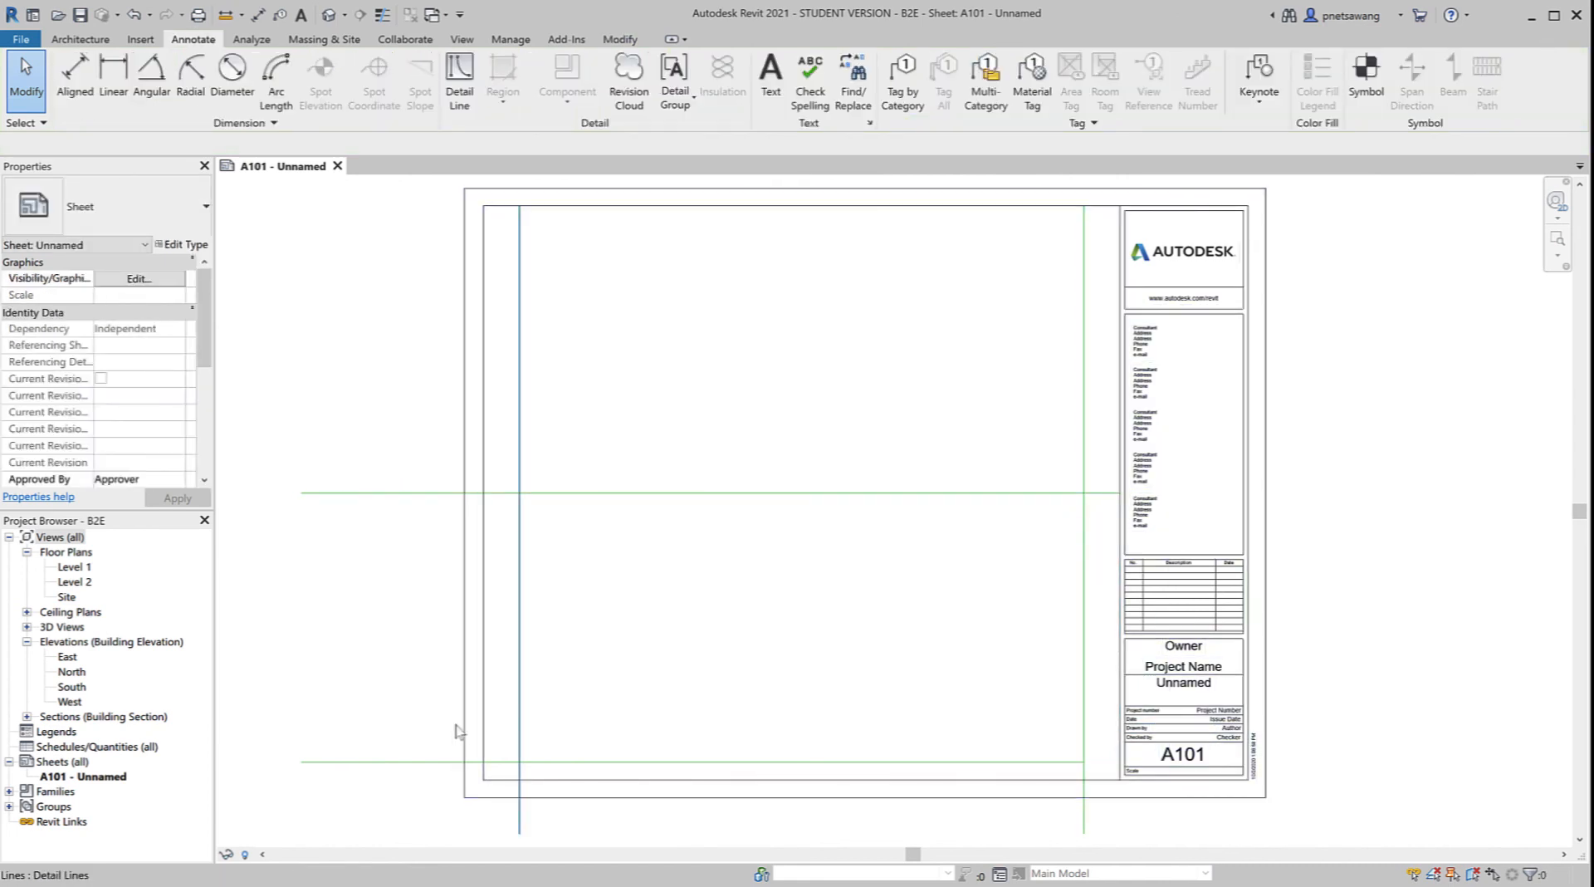
Step: Copy the bottom horizontal detail line up 8", from the bottom border to the middle line, using the left vertical line's intersections
{"action": "left_click", "coordinate": [408, 760]}
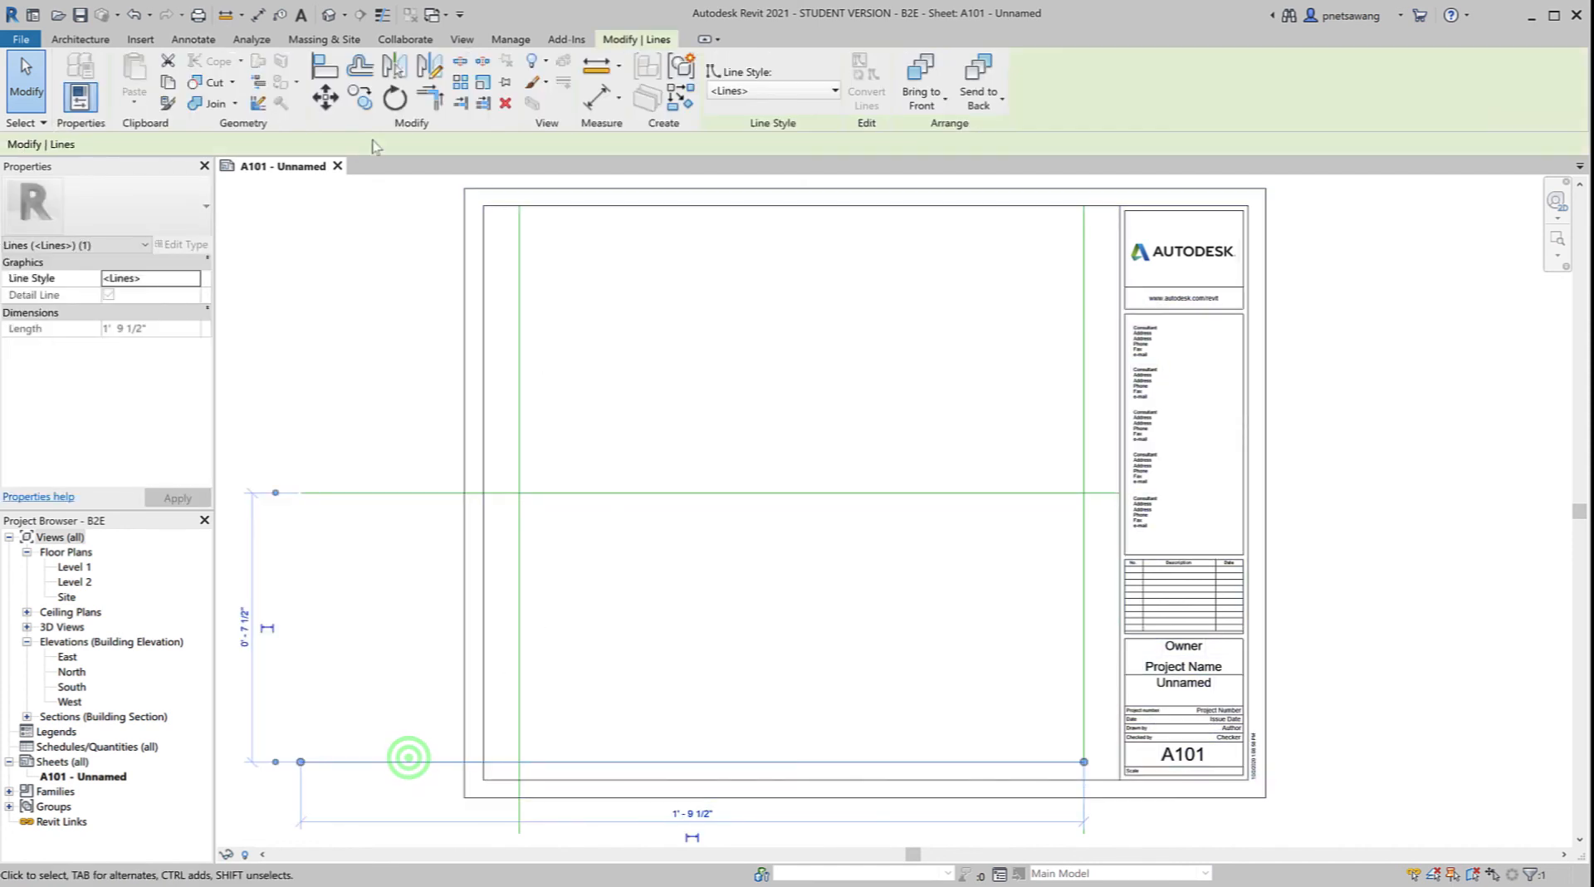
{"action": "left_click", "coordinate": [358, 96]}
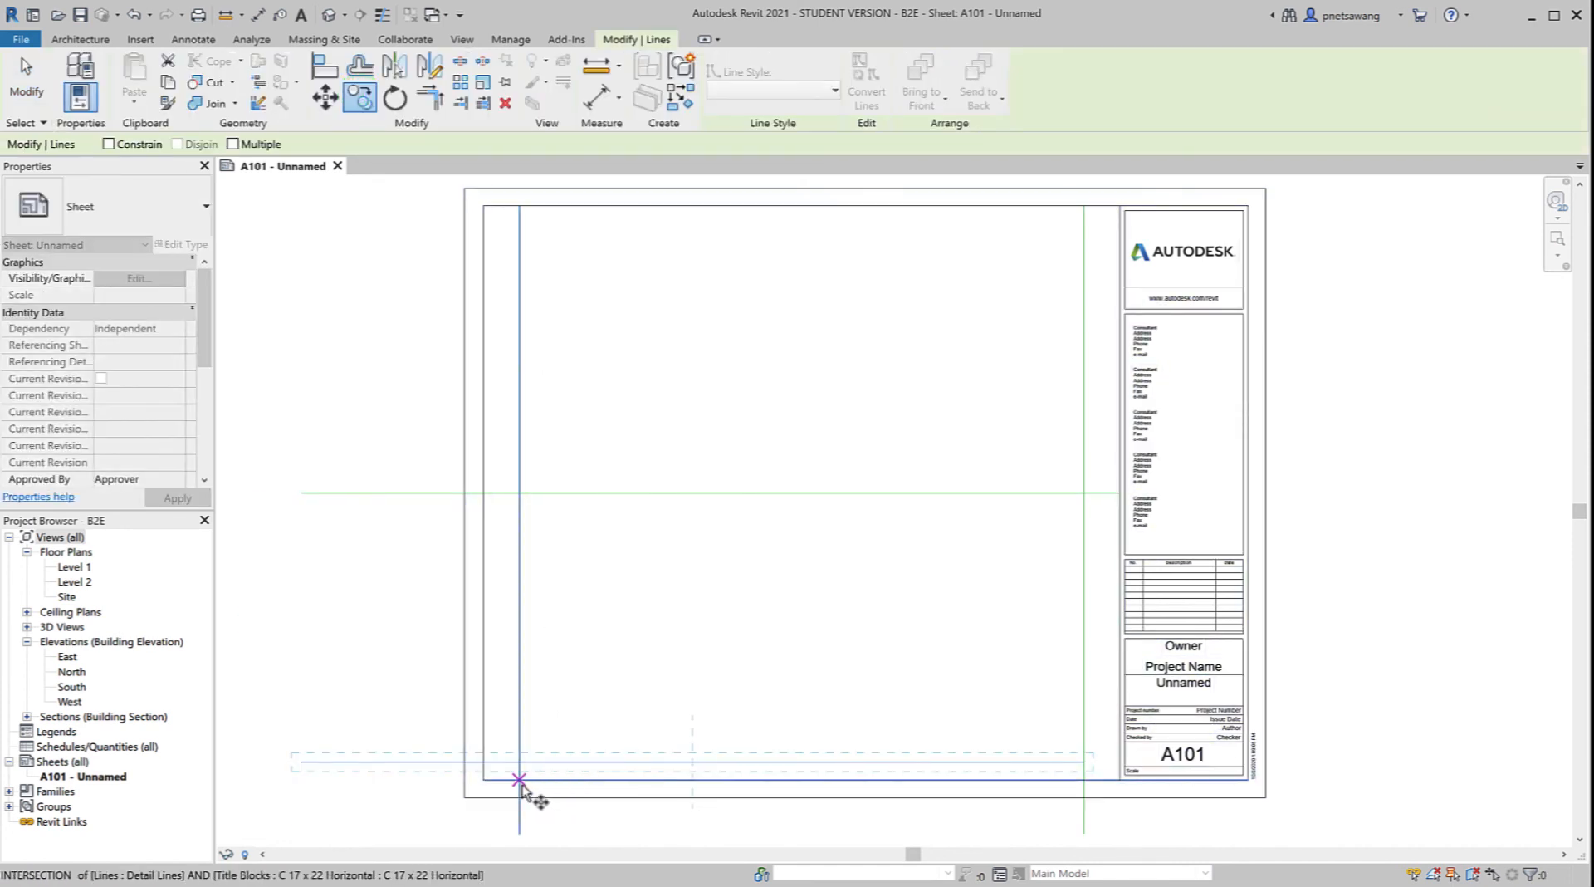
{"action": "left_click", "coordinate": [520, 780]}
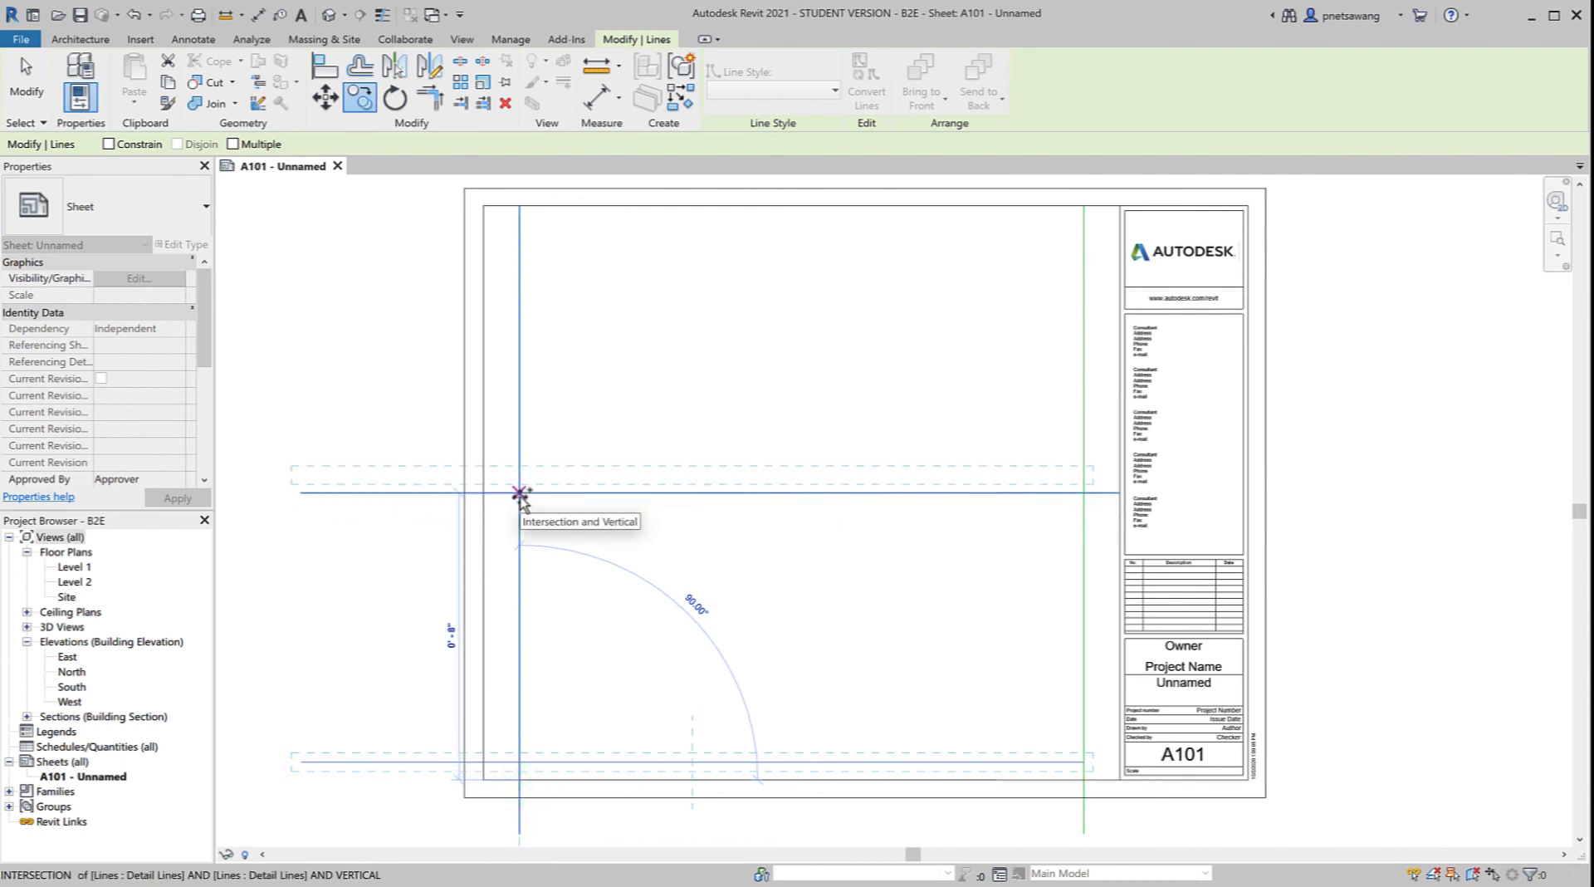
{"action": "left_click", "coordinate": [519, 492]}
{"action": "left_click", "coordinate": [1494, 641]}
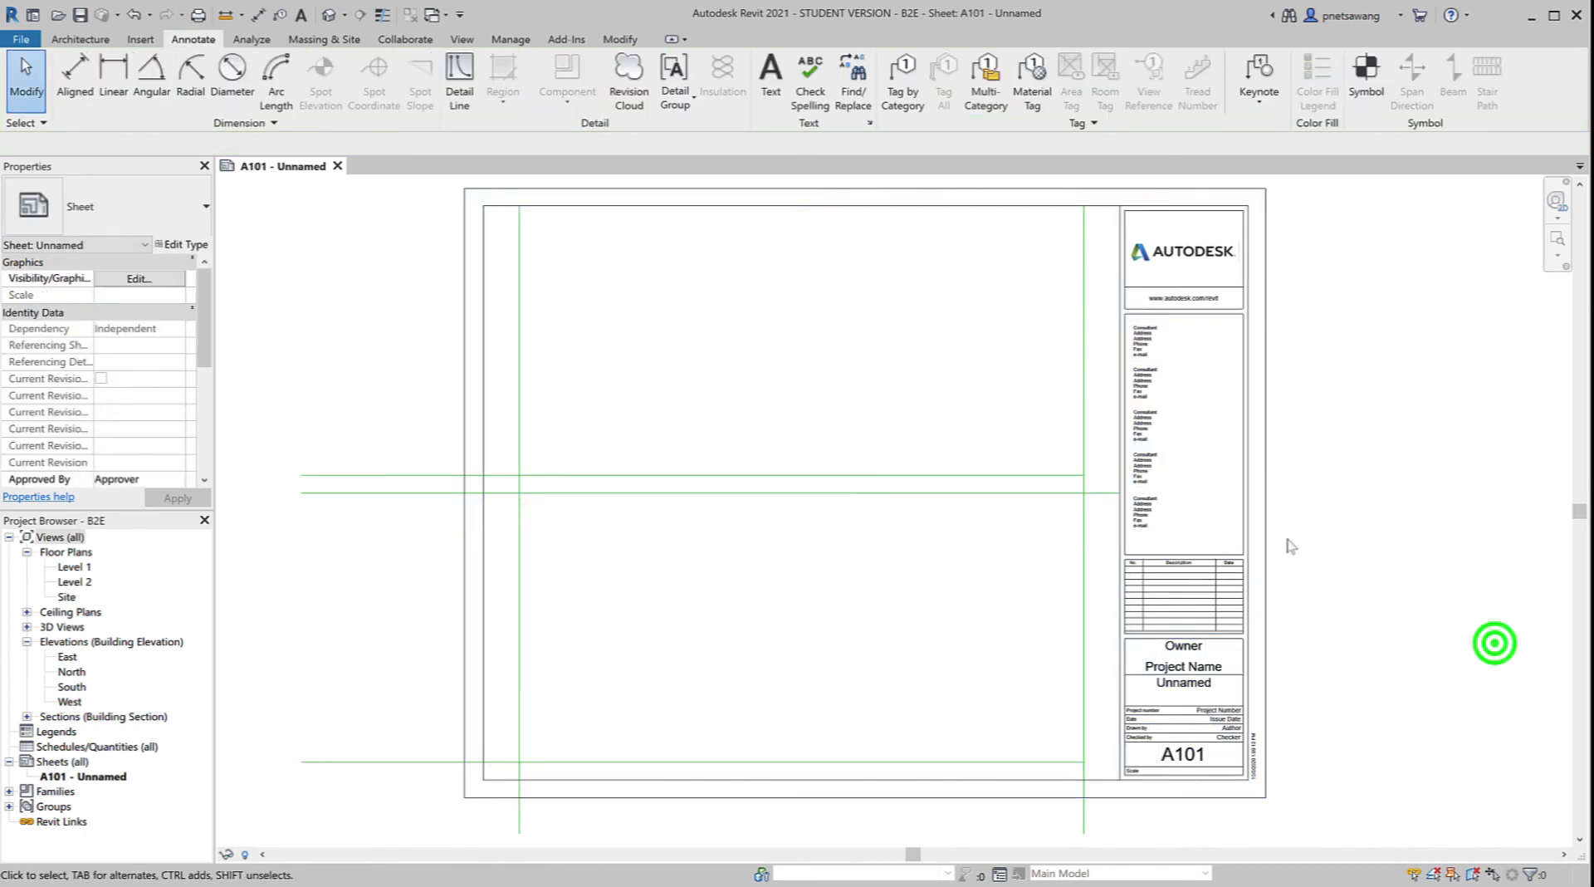
Step: Stretch the right end of the copied horizontal detail line above the middle line to the title block's edge
{"action": "left_click", "coordinate": [1049, 476]}
{"action": "left_click_drag", "start_coordinate": [1085, 476], "coordinate": [1117, 474]}
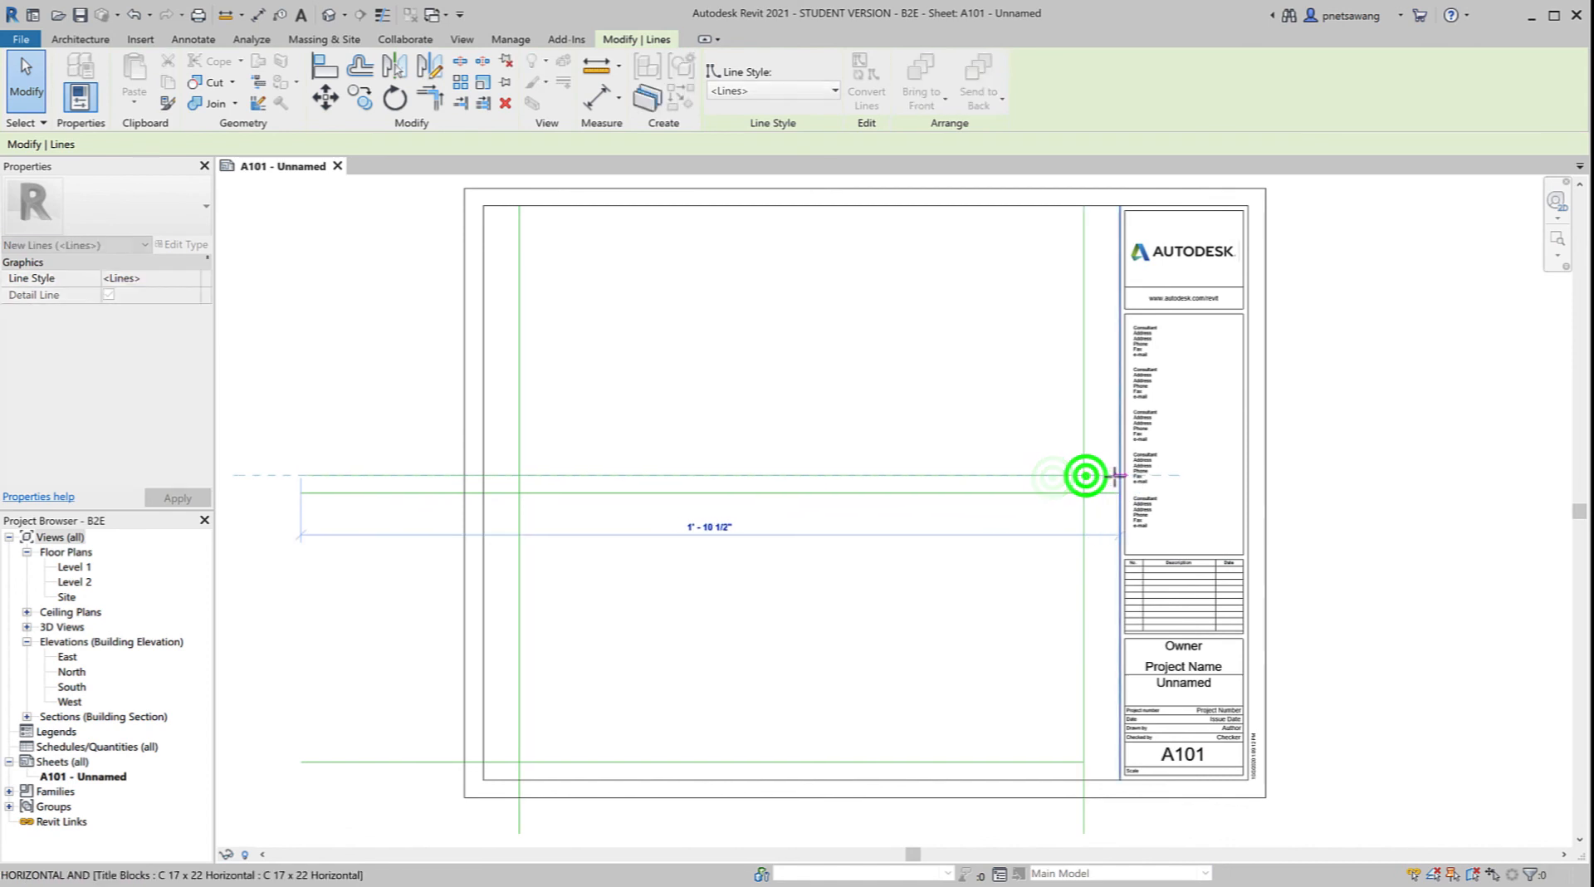
{"action": "left_click", "coordinate": [1415, 527]}
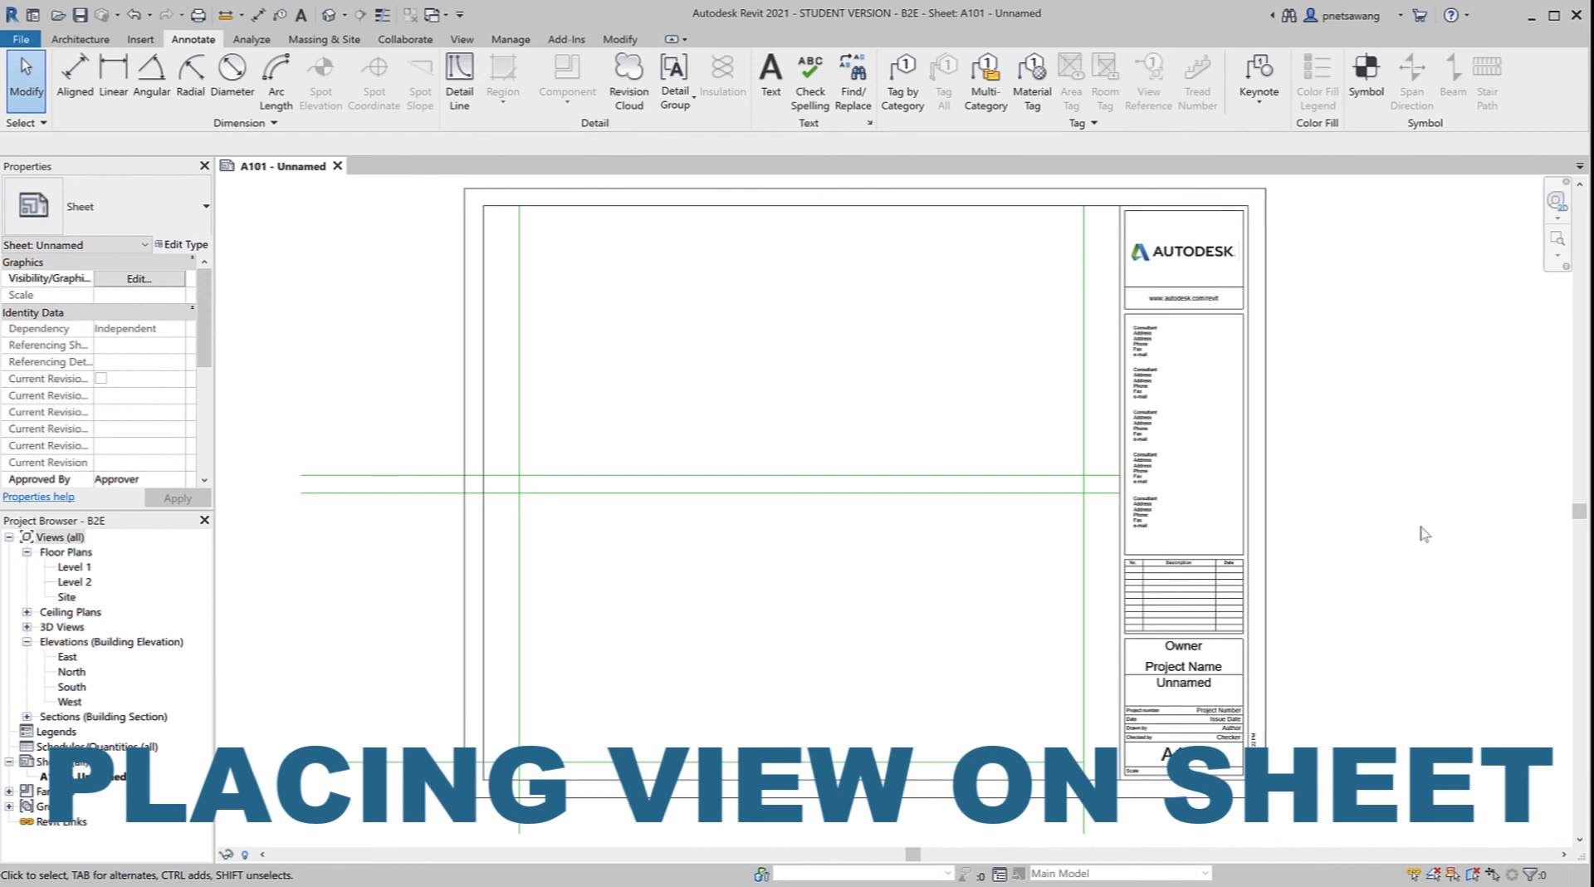
Step: Place the Section 2 view on sheet A101, centred in the lower half of the drawing area
{"action": "left_click", "coordinate": [26, 716]}
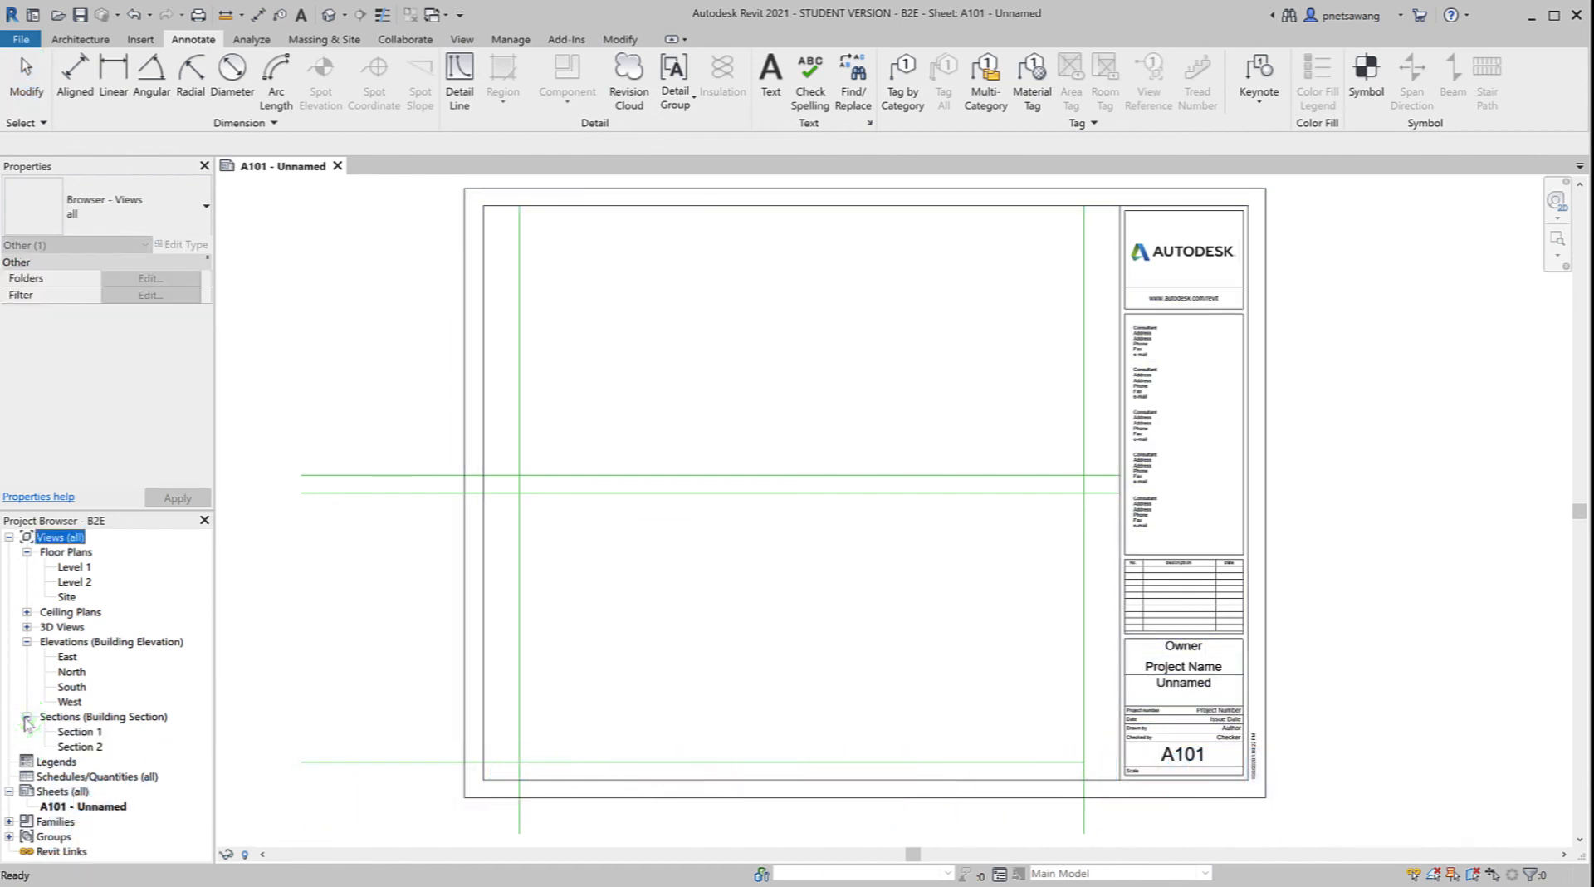
{"action": "left_click", "coordinate": [79, 746]}
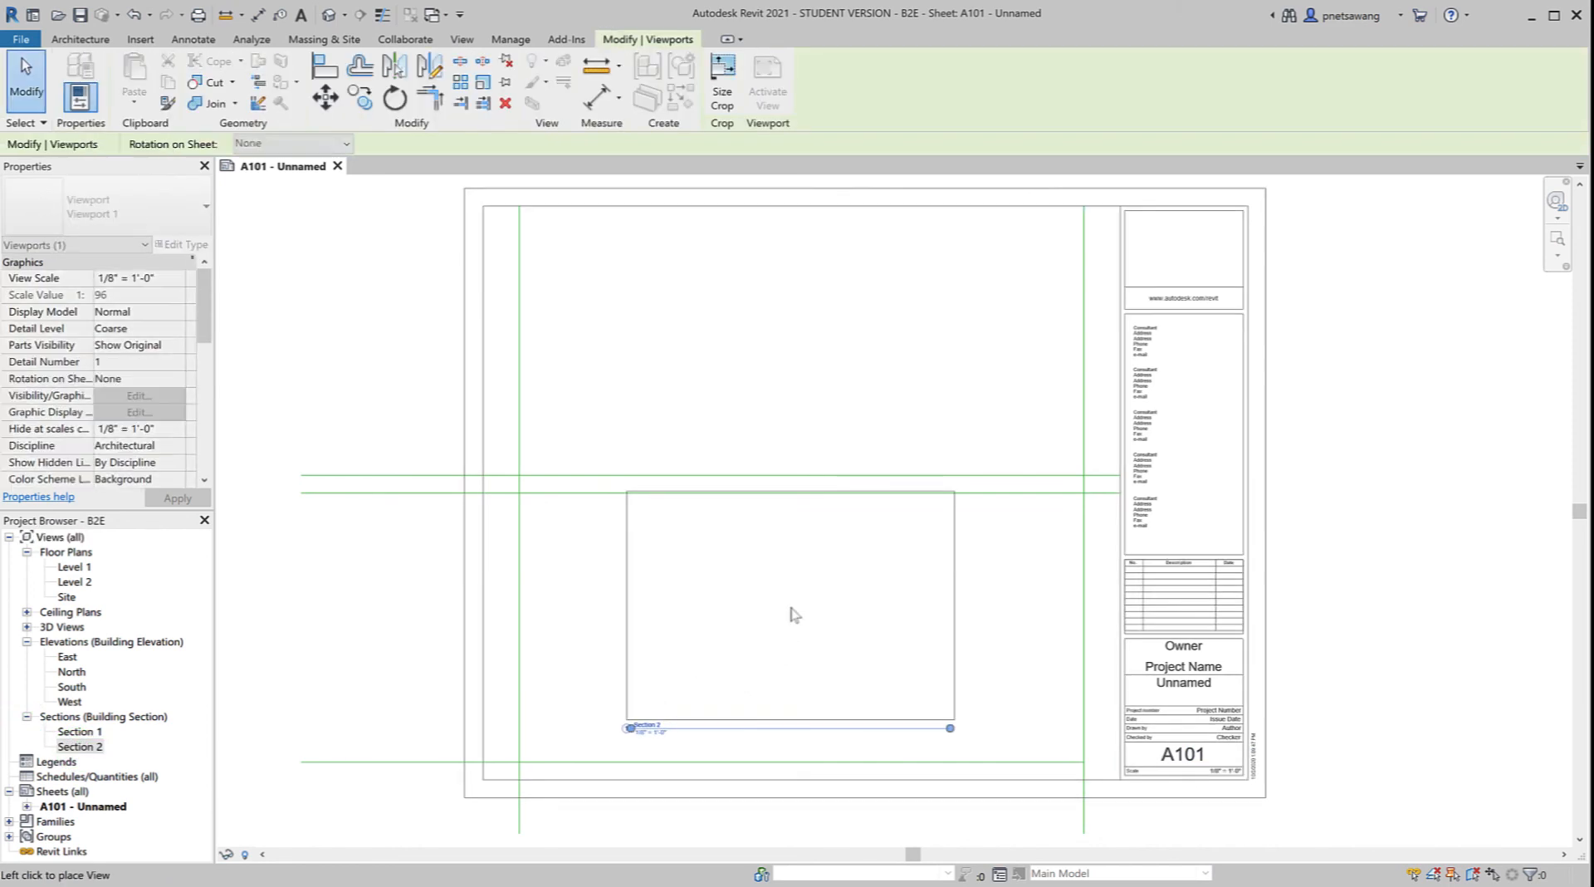
Step: Drop the Section 2 view in the sheet's lower drawing area and shift it slightly up and to the left
{"action": "left_click", "coordinate": [793, 624]}
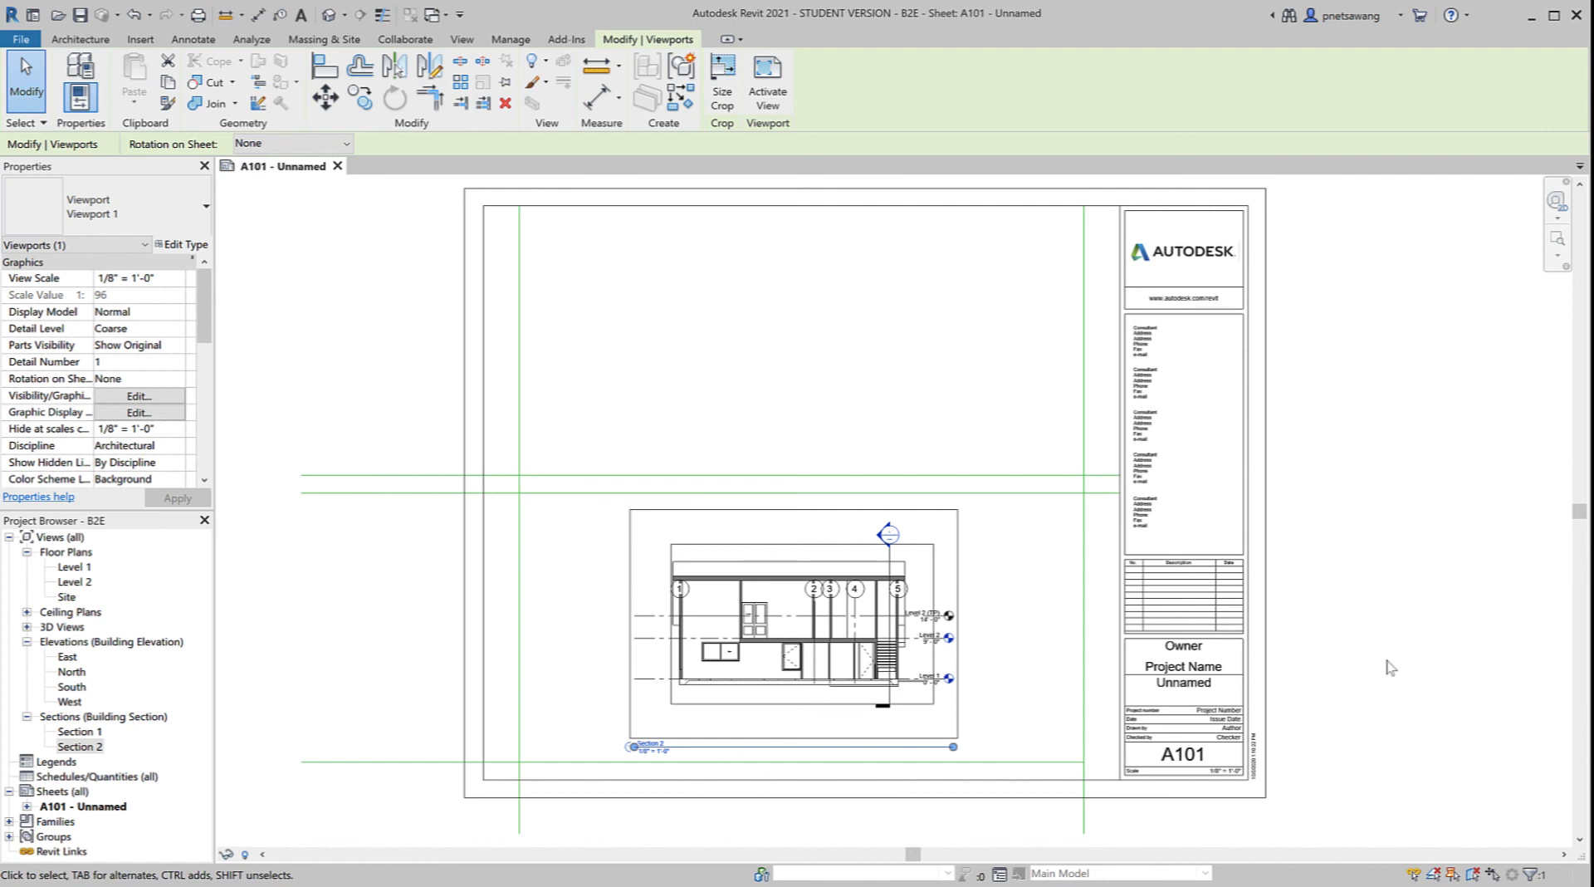
{"action": "left_click_drag", "start_coordinate": [775, 630], "coordinate": [724, 613]}
Step: Set the Section 2 view's scale to 3/16" = 1'-0" while it is activated, and recentre its viewport in the lower drawing area
{"action": "double_click", "coordinate": [770, 605]}
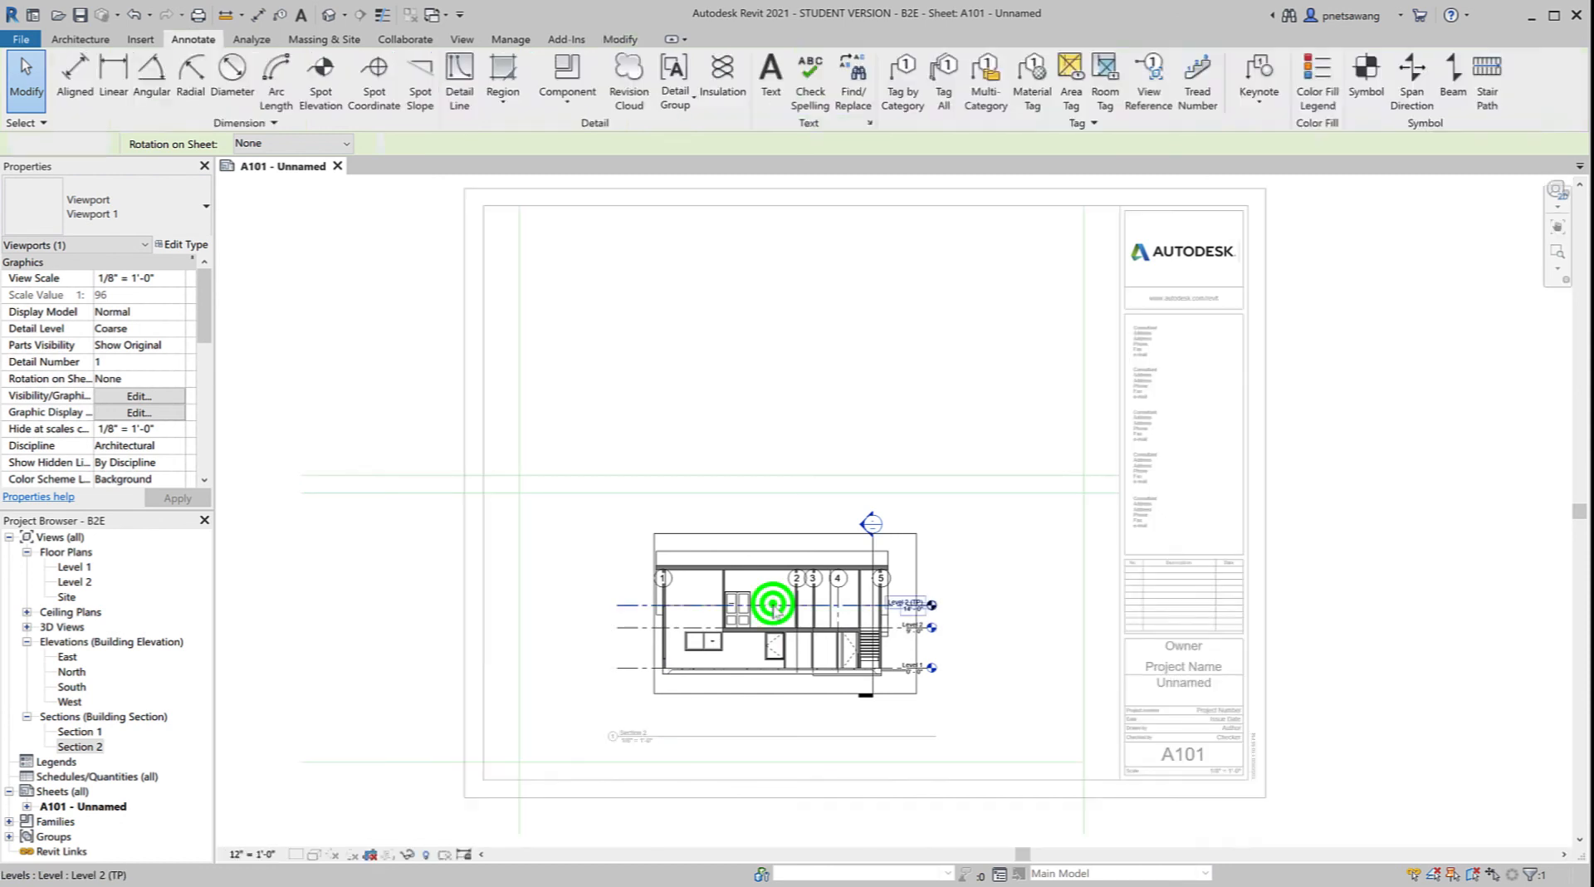
{"action": "left_click", "coordinate": [772, 605]}
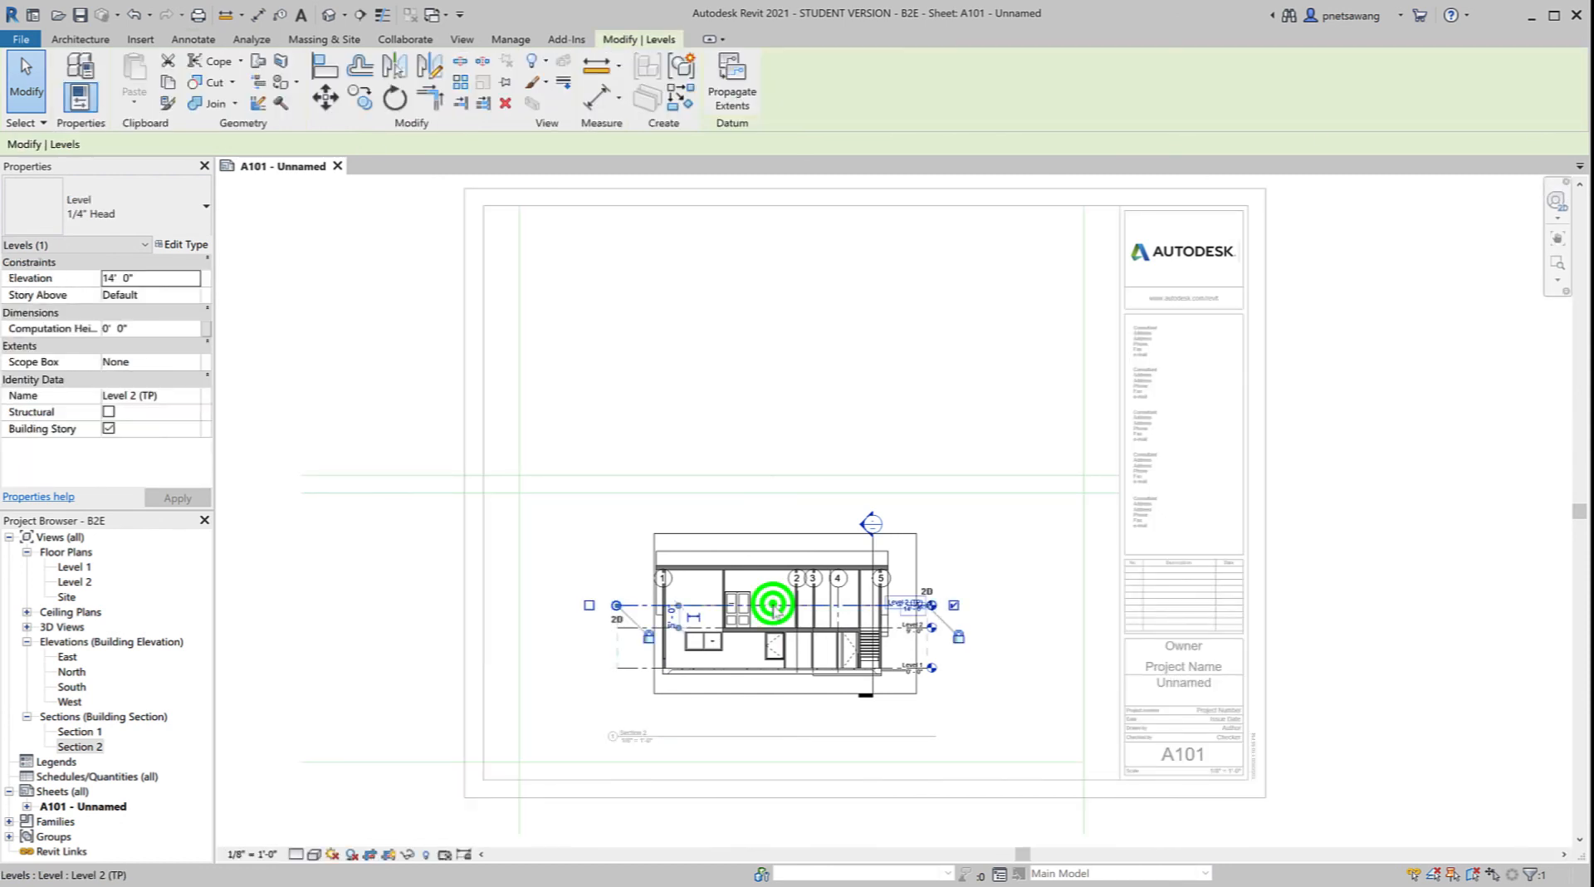
{"action": "left_click", "coordinate": [1337, 635]}
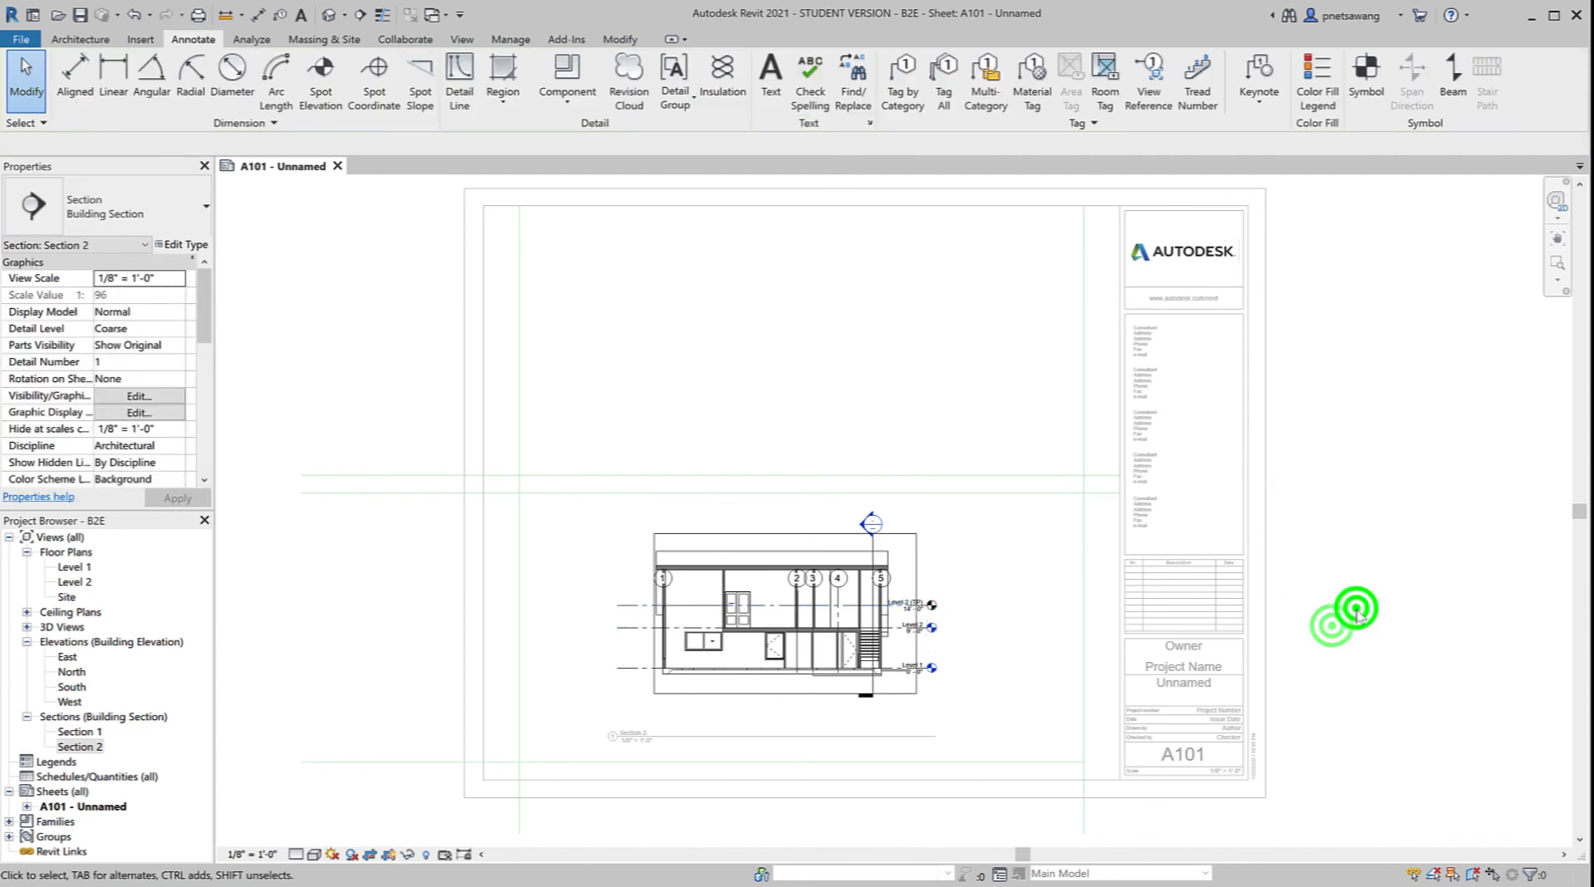
{"action": "left_click_drag", "start_coordinate": [1370, 614], "coordinate": [1165, 454]}
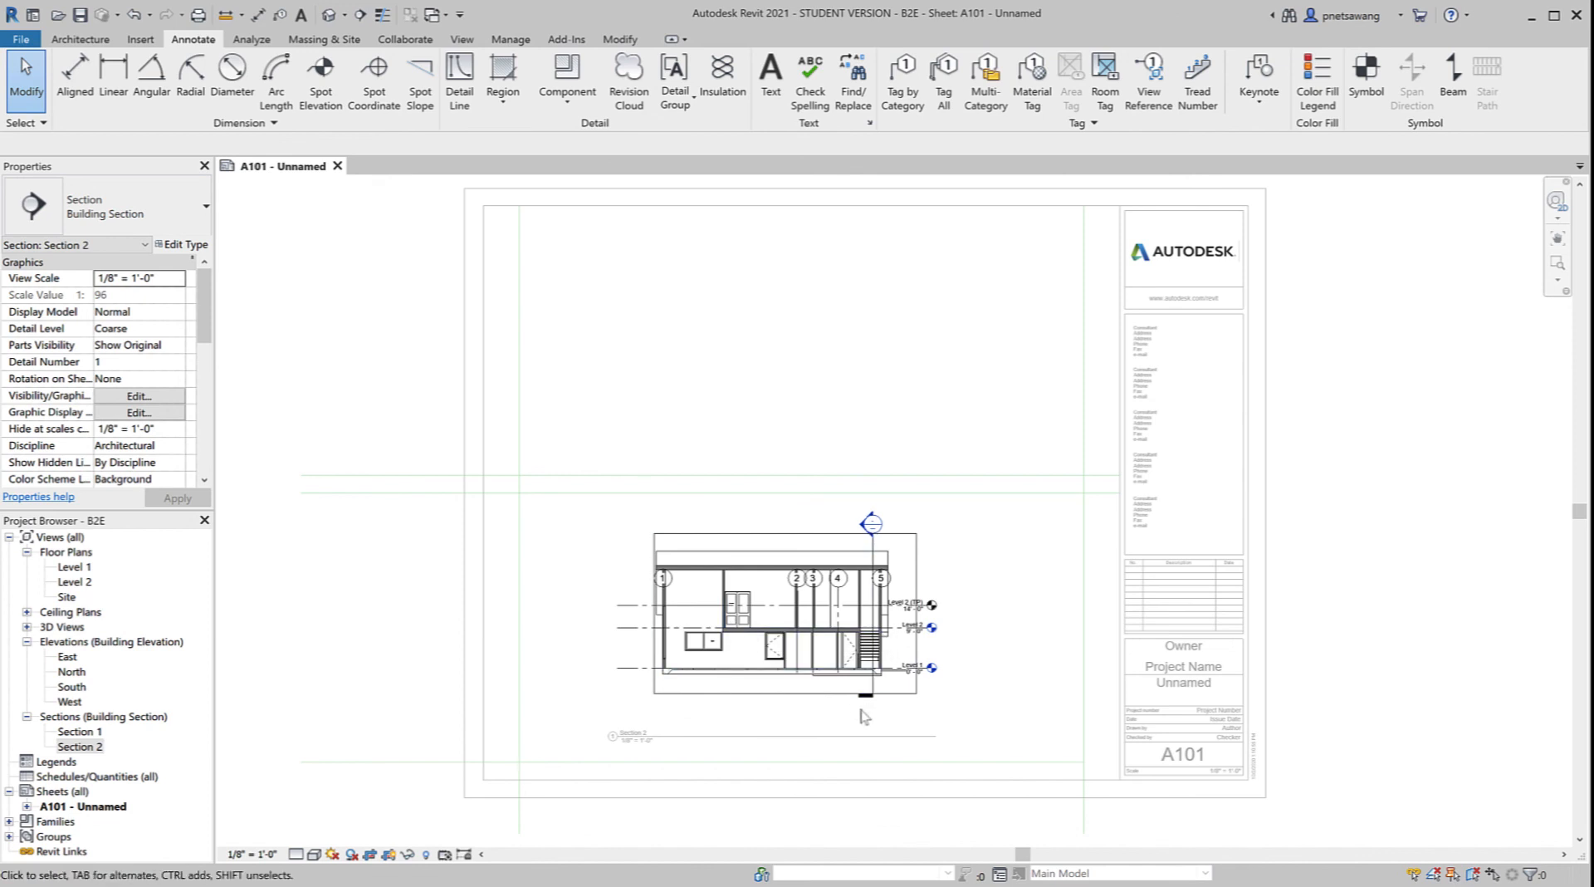
{"action": "left_click", "coordinate": [240, 854]}
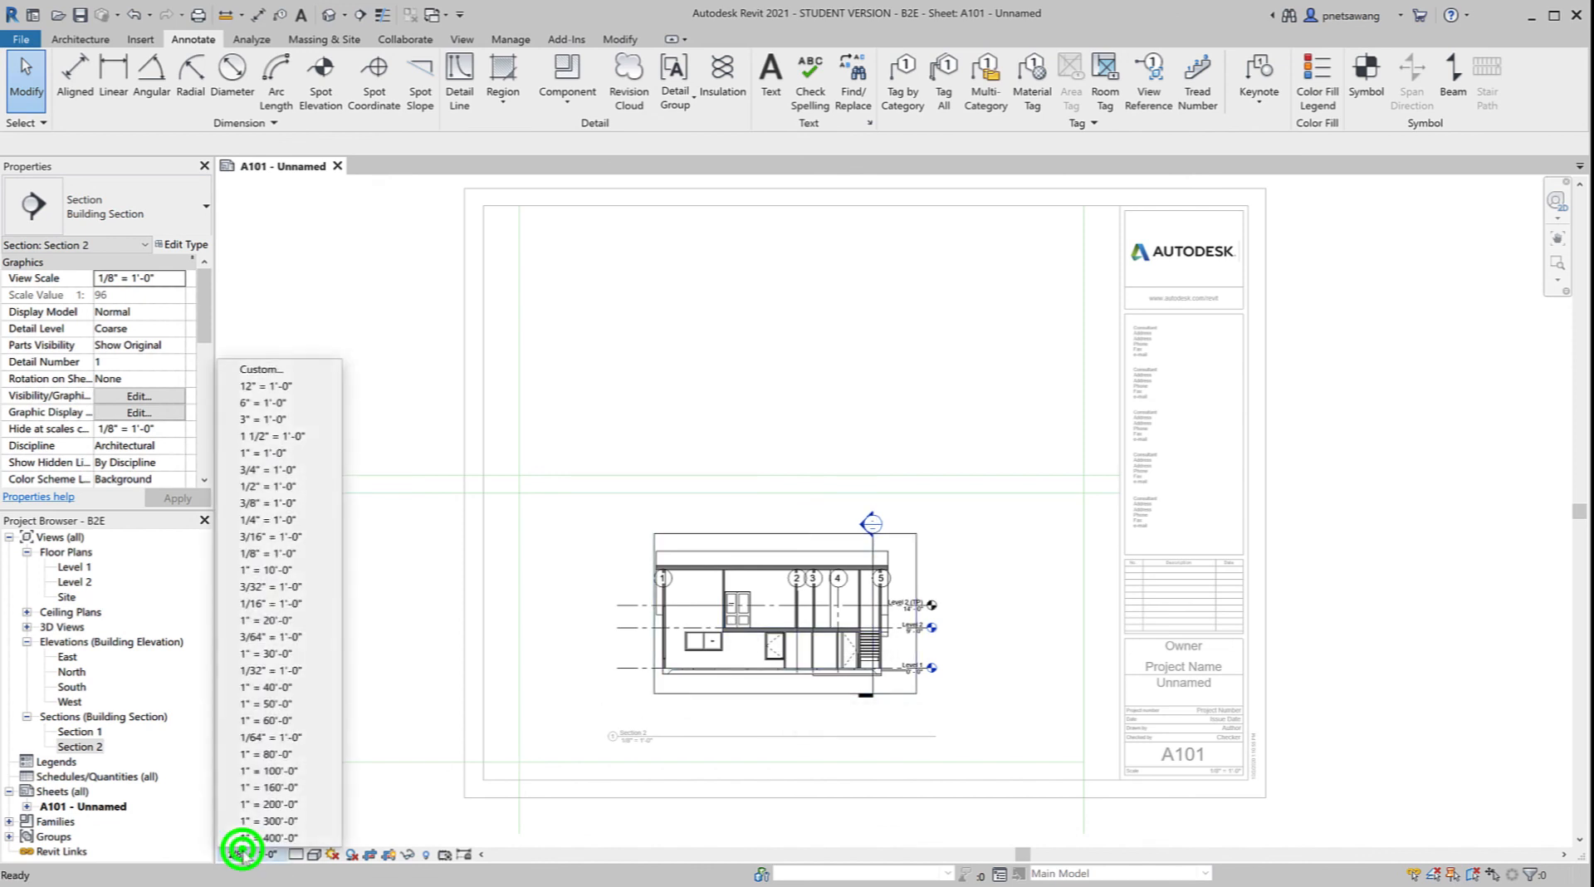
{"action": "left_click", "coordinate": [267, 535]}
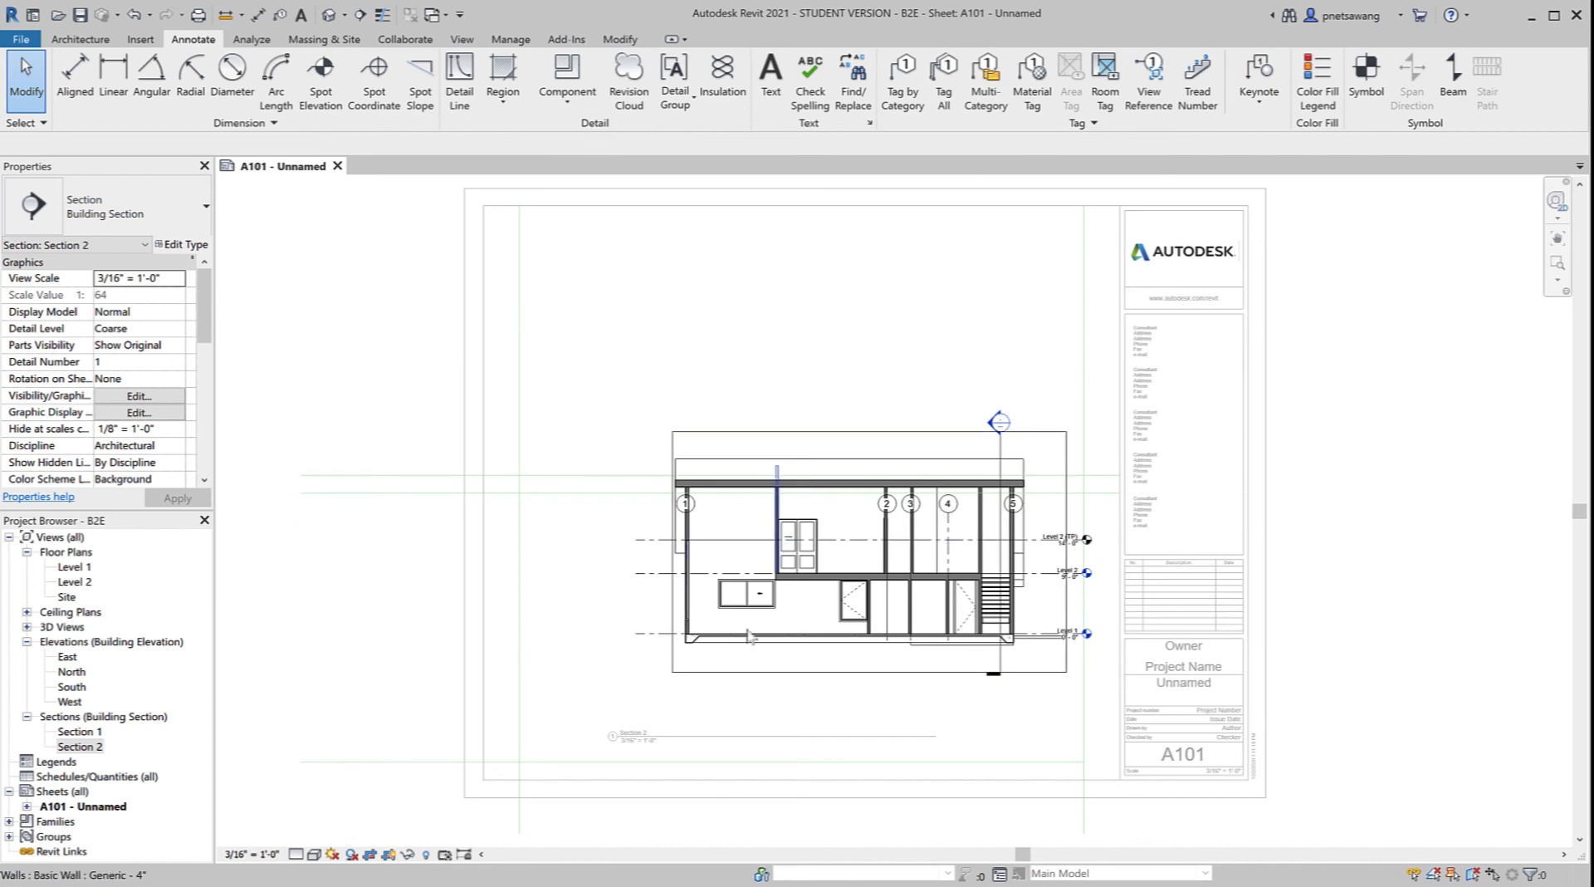
{"action": "double_click", "coordinate": [1410, 566]}
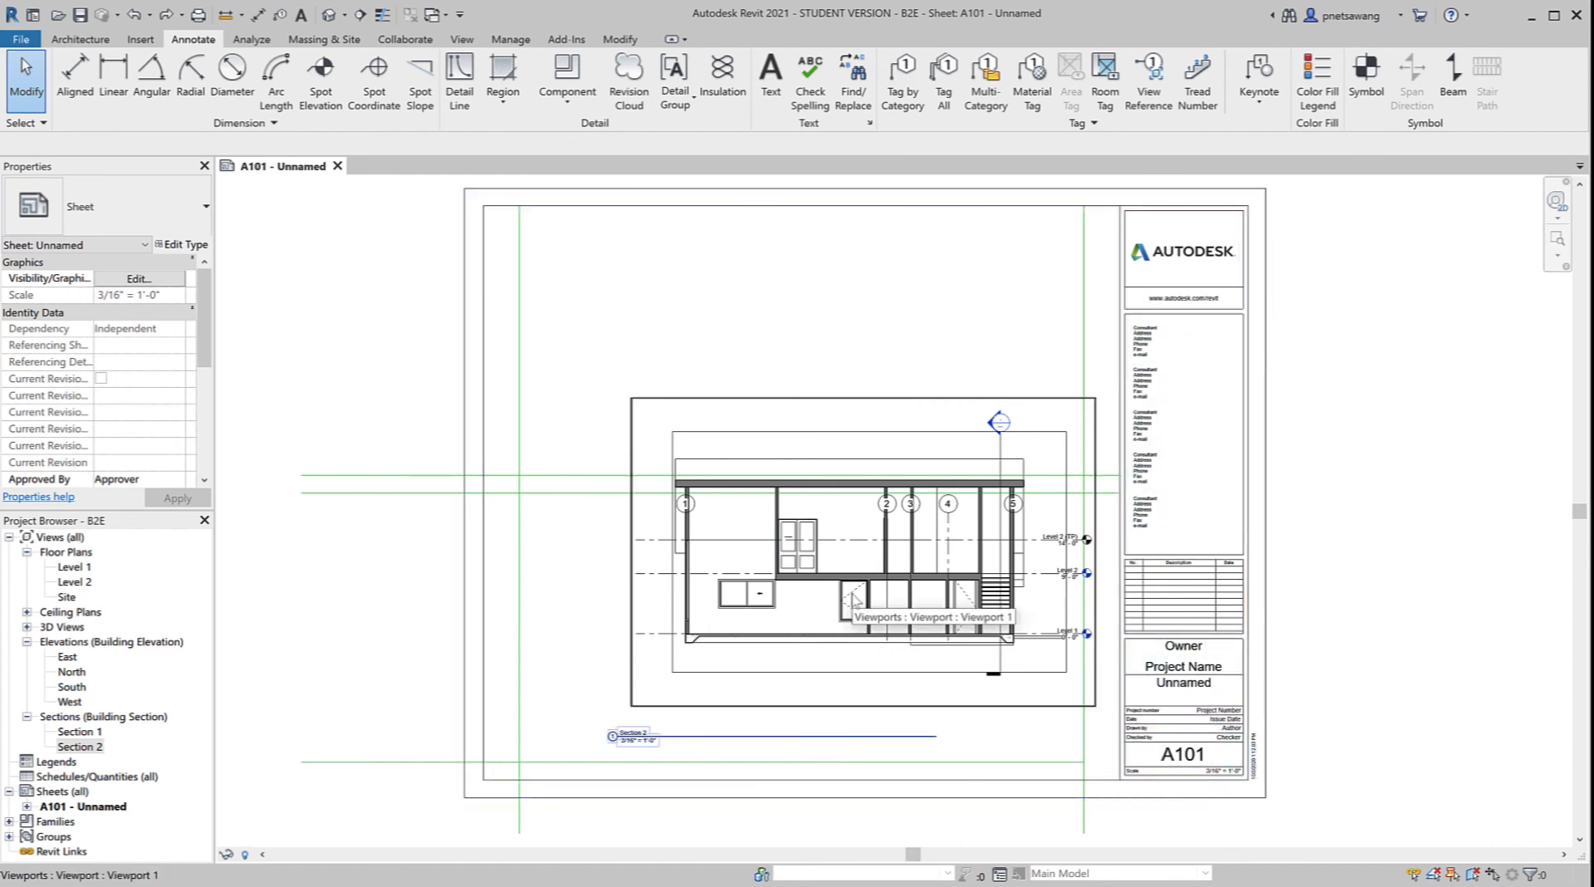
{"action": "left_click_drag", "start_coordinate": [861, 578], "coordinate": [793, 631]}
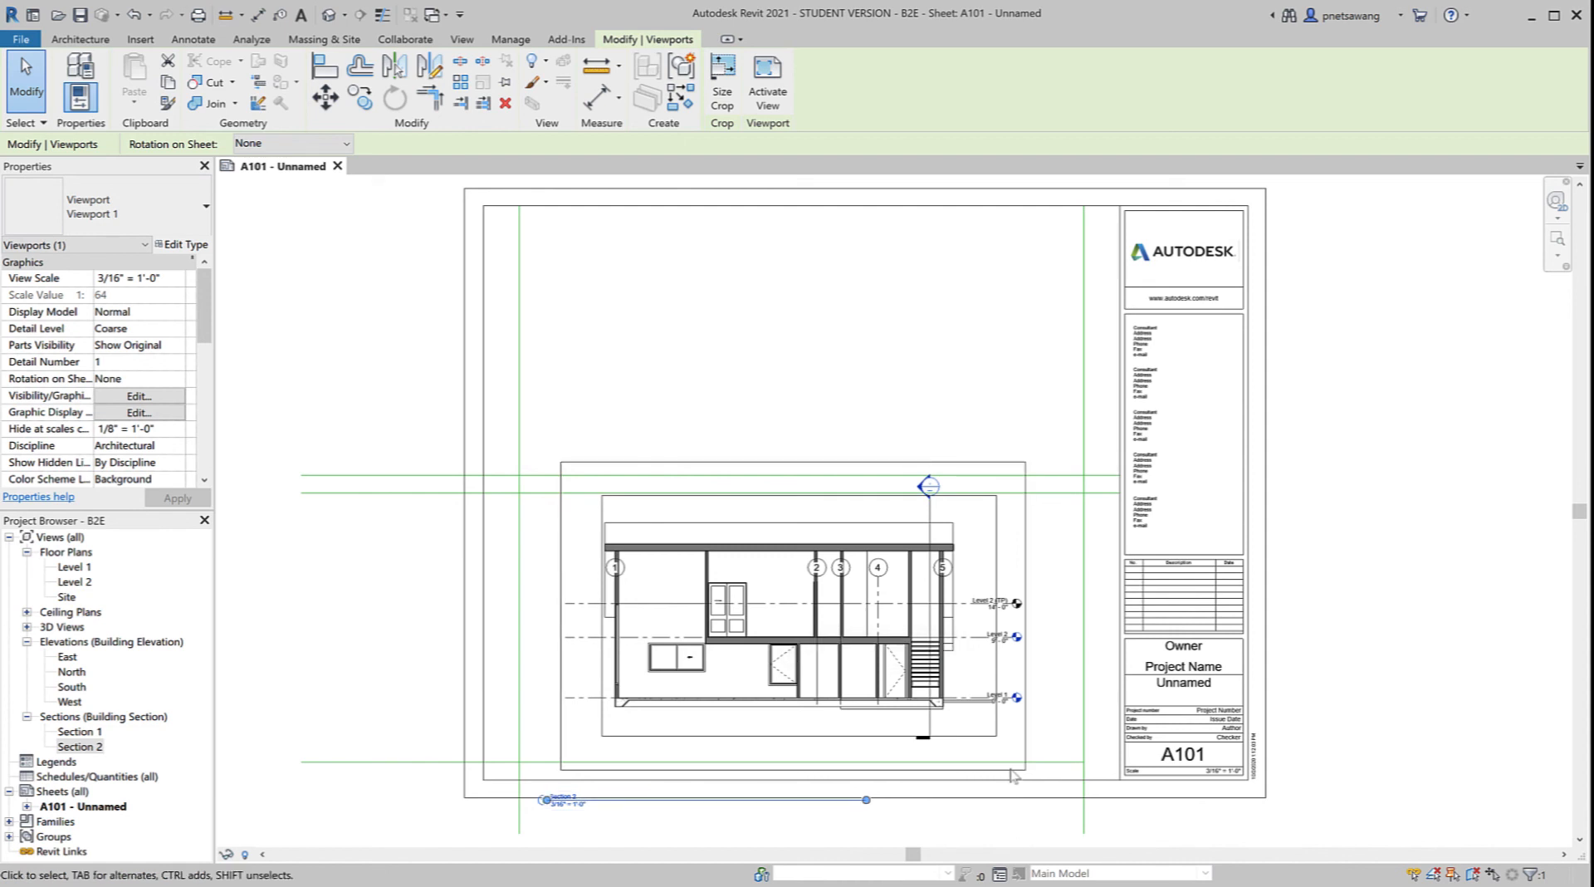
Step: Stretch Section 2's crop region to the sheet's left border, the title block and the bottom border within the activated view
{"action": "double_click", "coordinate": [815, 548]}
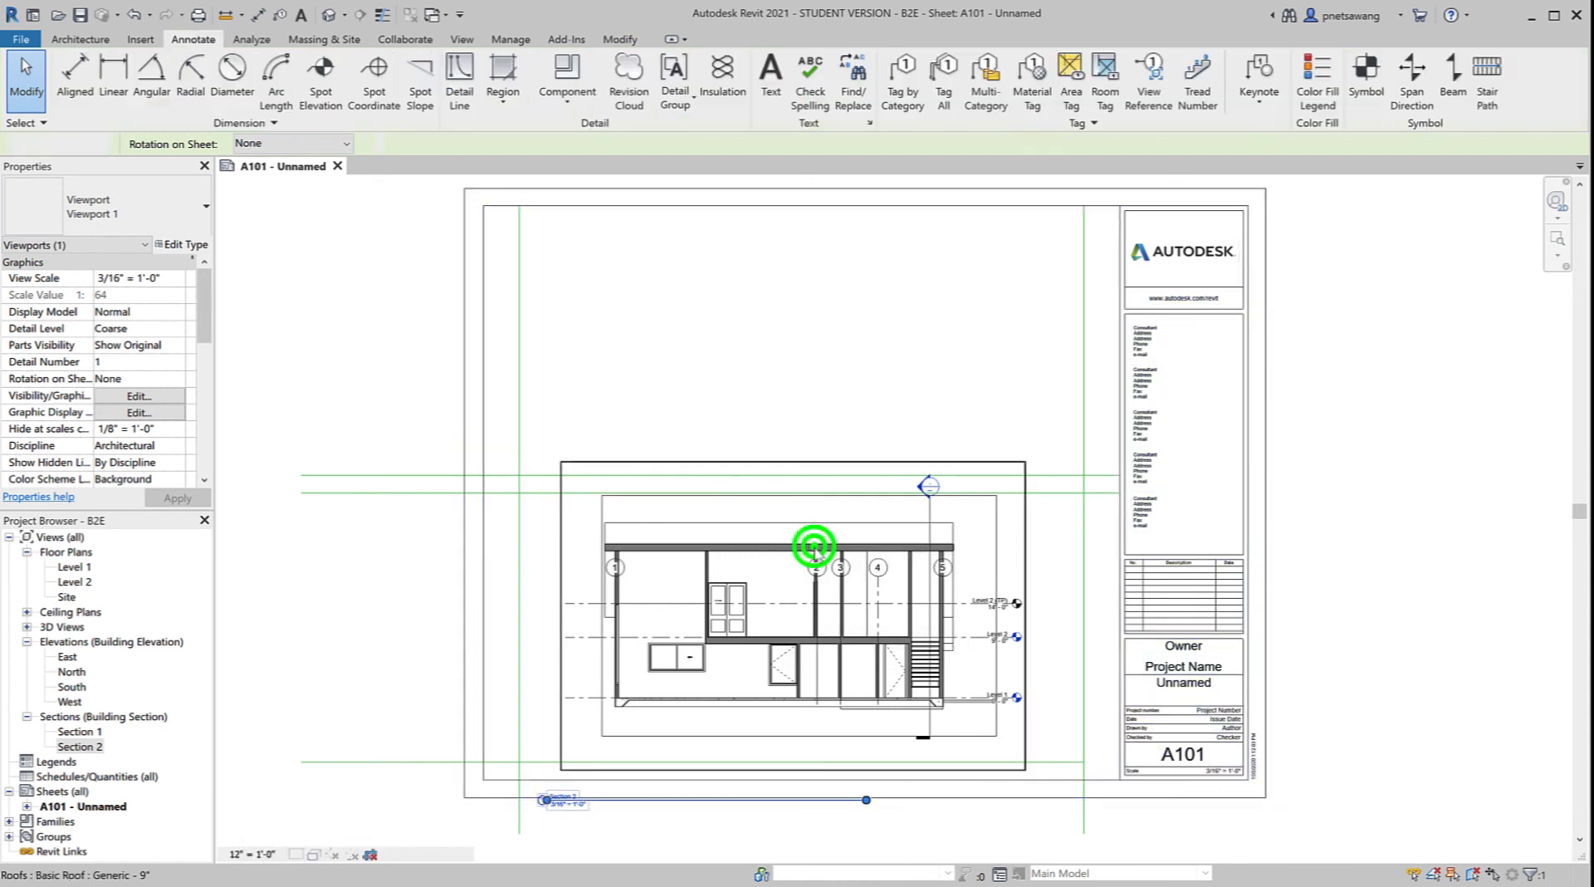
{"action": "left_click", "coordinate": [815, 497]}
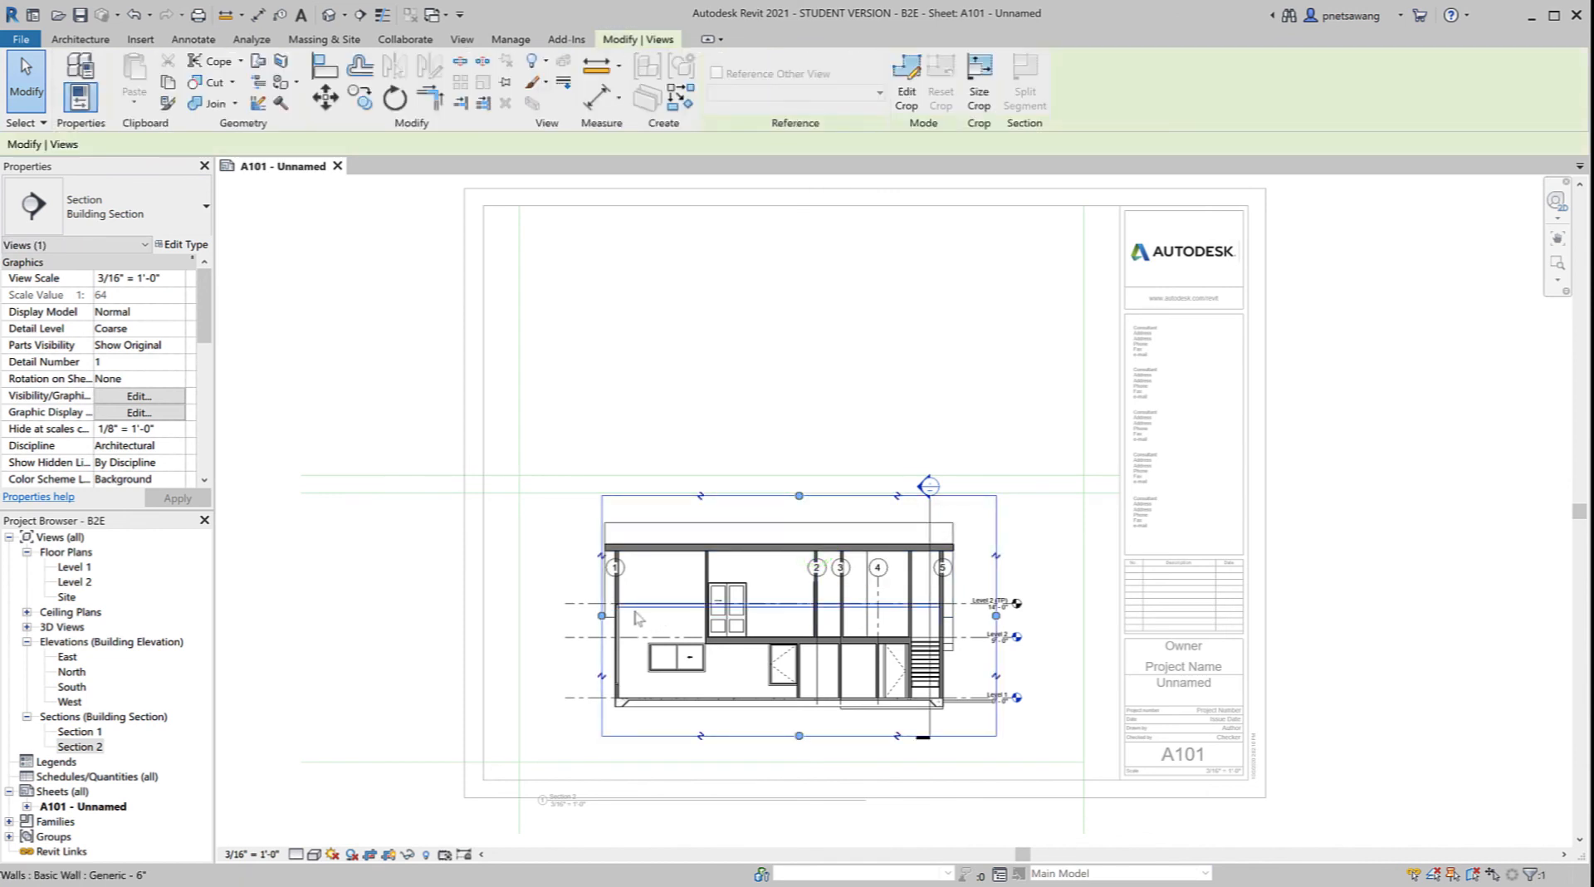
{"action": "left_click_drag", "start_coordinate": [601, 615], "coordinate": [487, 615]}
{"action": "left_click_drag", "start_coordinate": [996, 615], "coordinate": [1116, 615]}
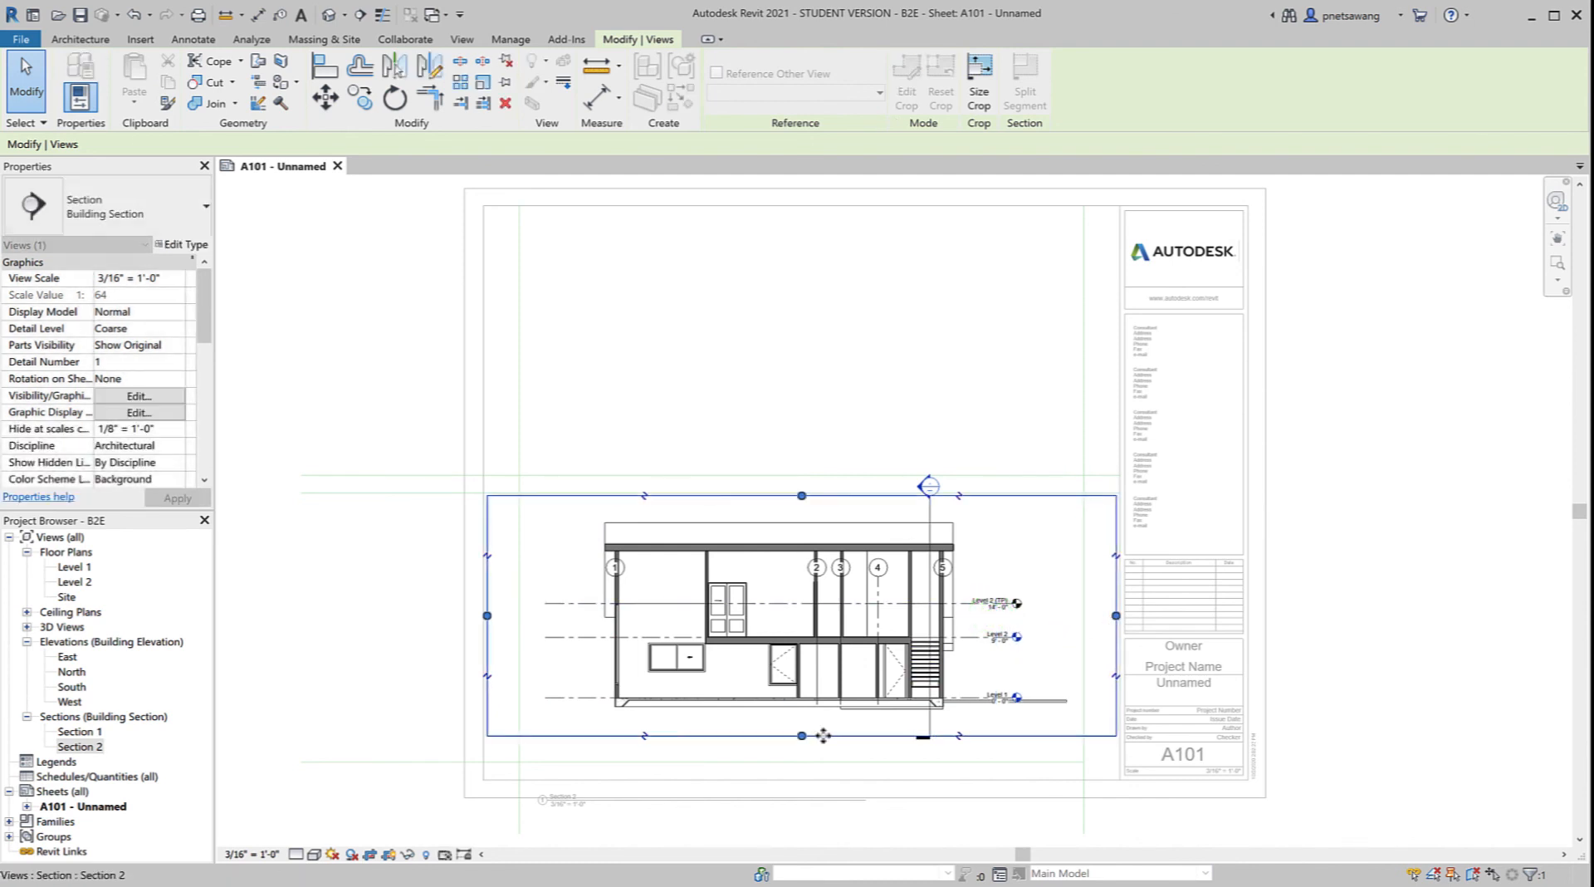
{"action": "left_click_drag", "start_coordinate": [801, 736], "coordinate": [797, 775]}
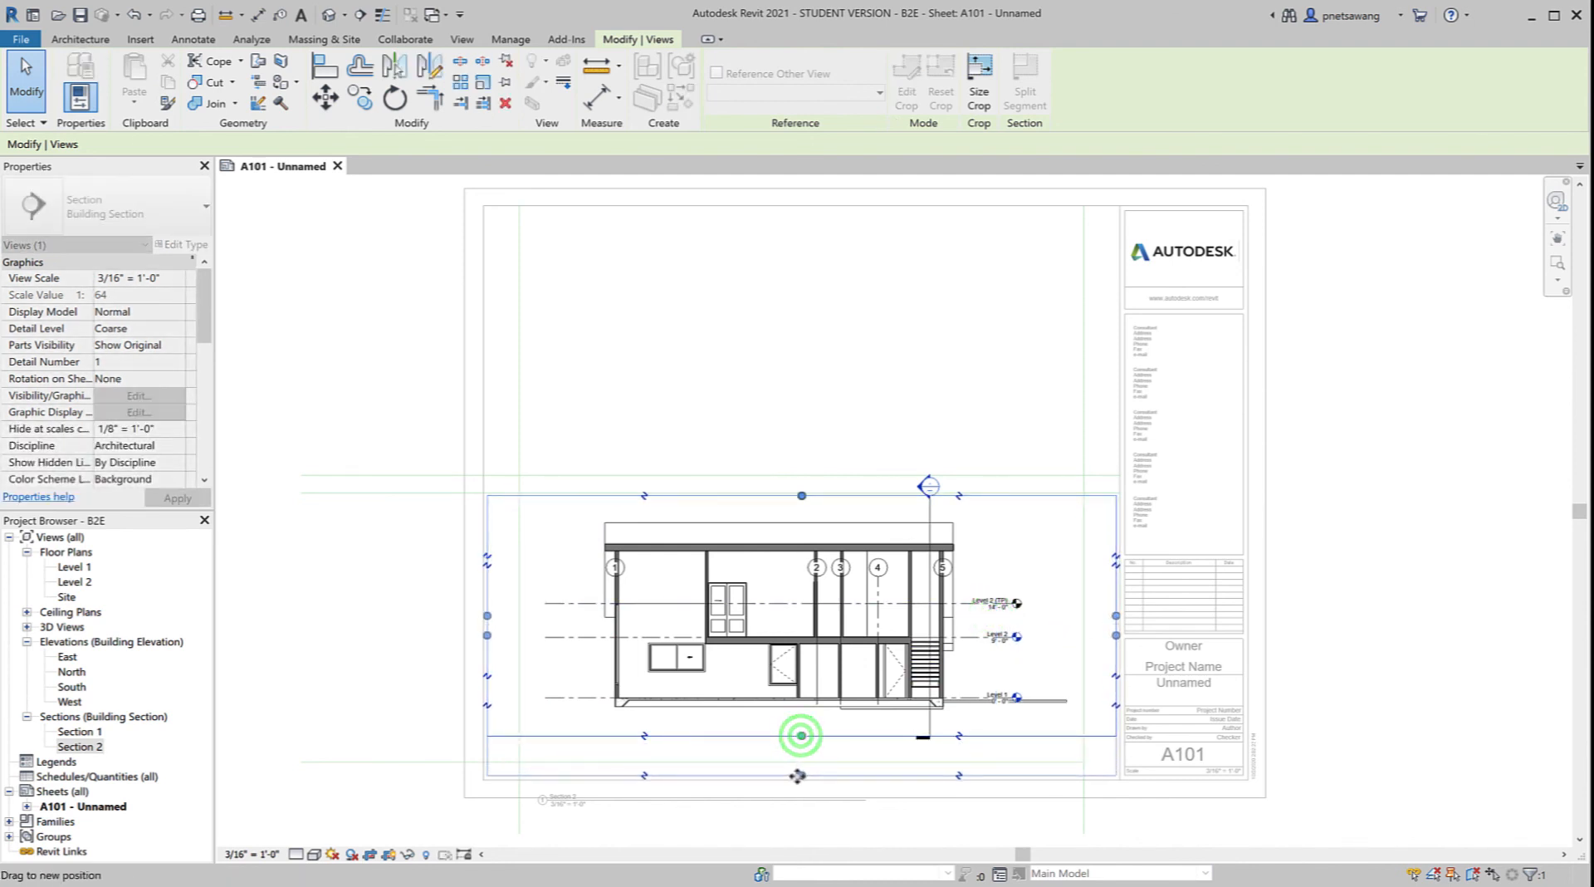
{"action": "left_click", "coordinate": [240, 664]}
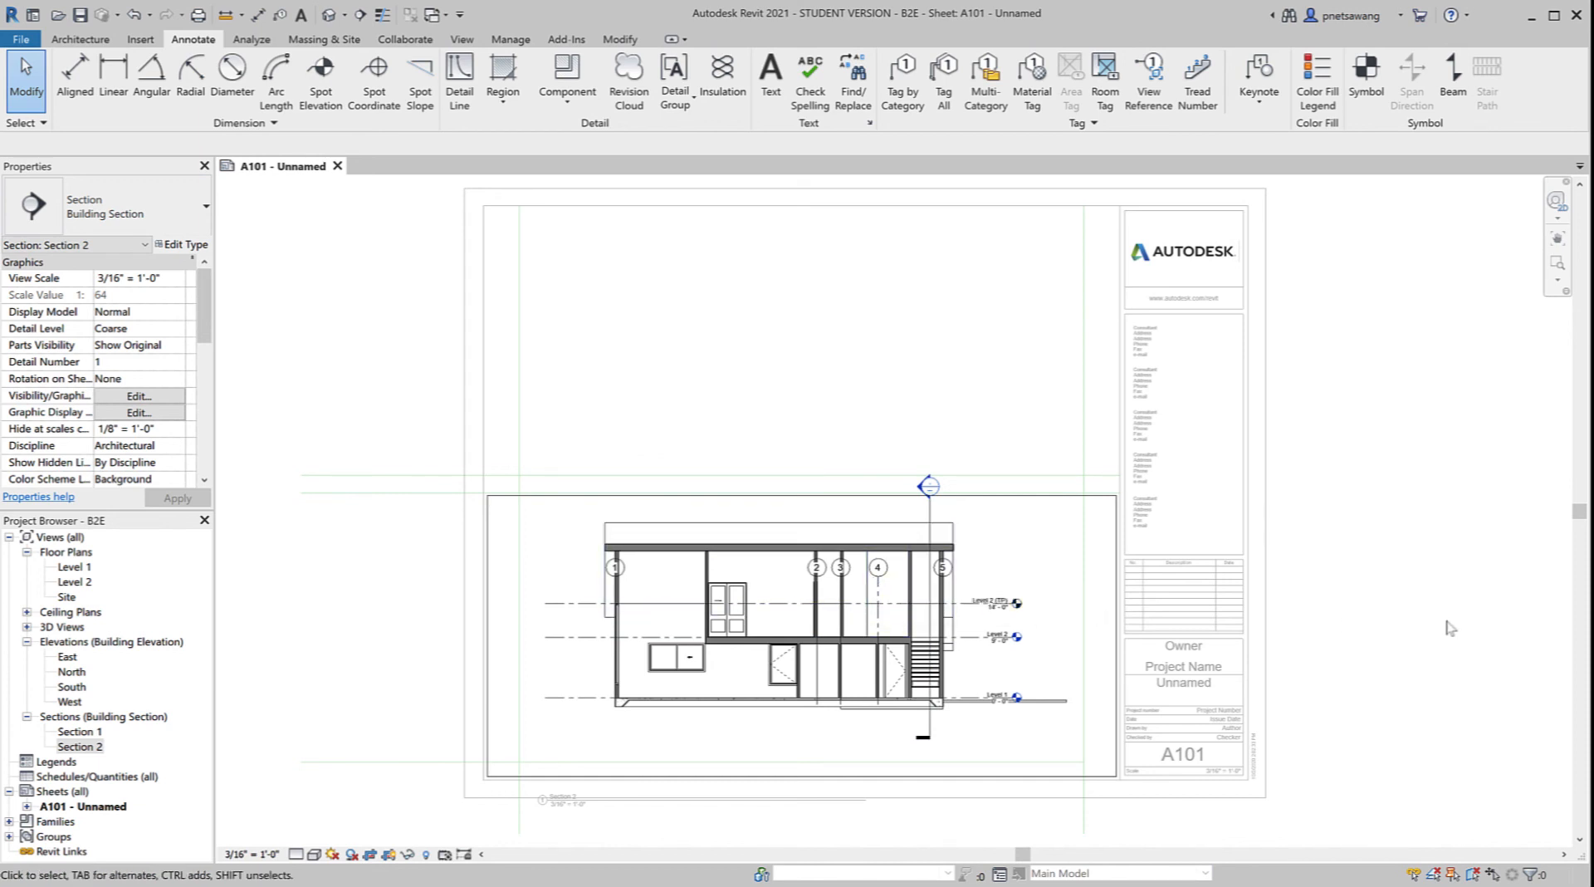
{"action": "left_click", "coordinate": [1421, 616]}
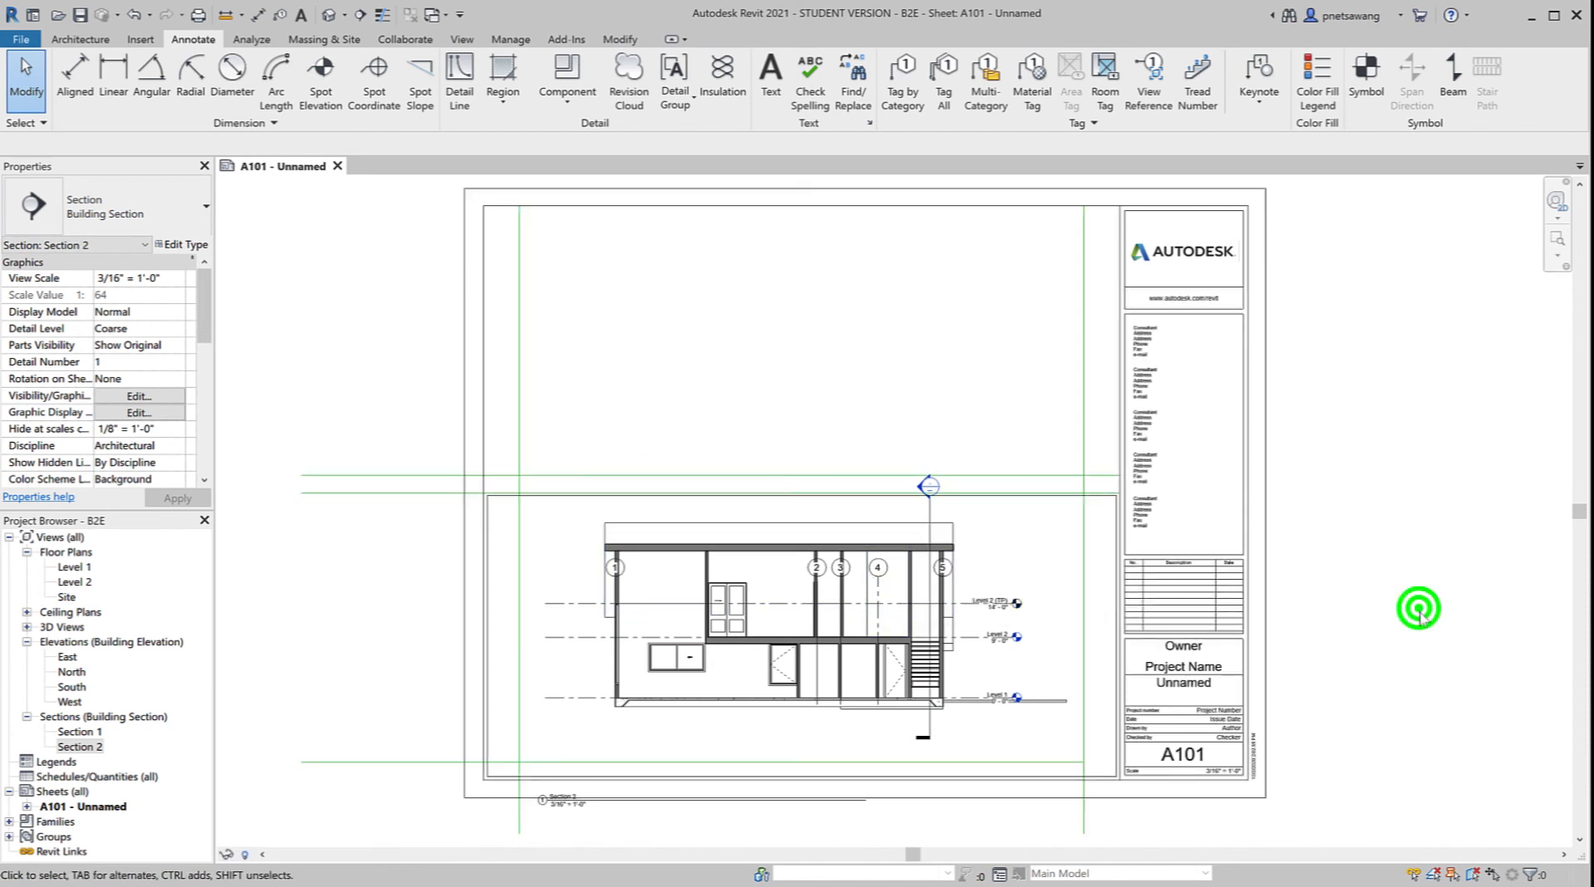
Step: Move the Section 2 viewport down until its upper edge meets the middle horizontal guide line
{"action": "left_click", "coordinate": [726, 616]}
{"action": "left_click_drag", "start_coordinate": [726, 616], "coordinate": [725, 658]}
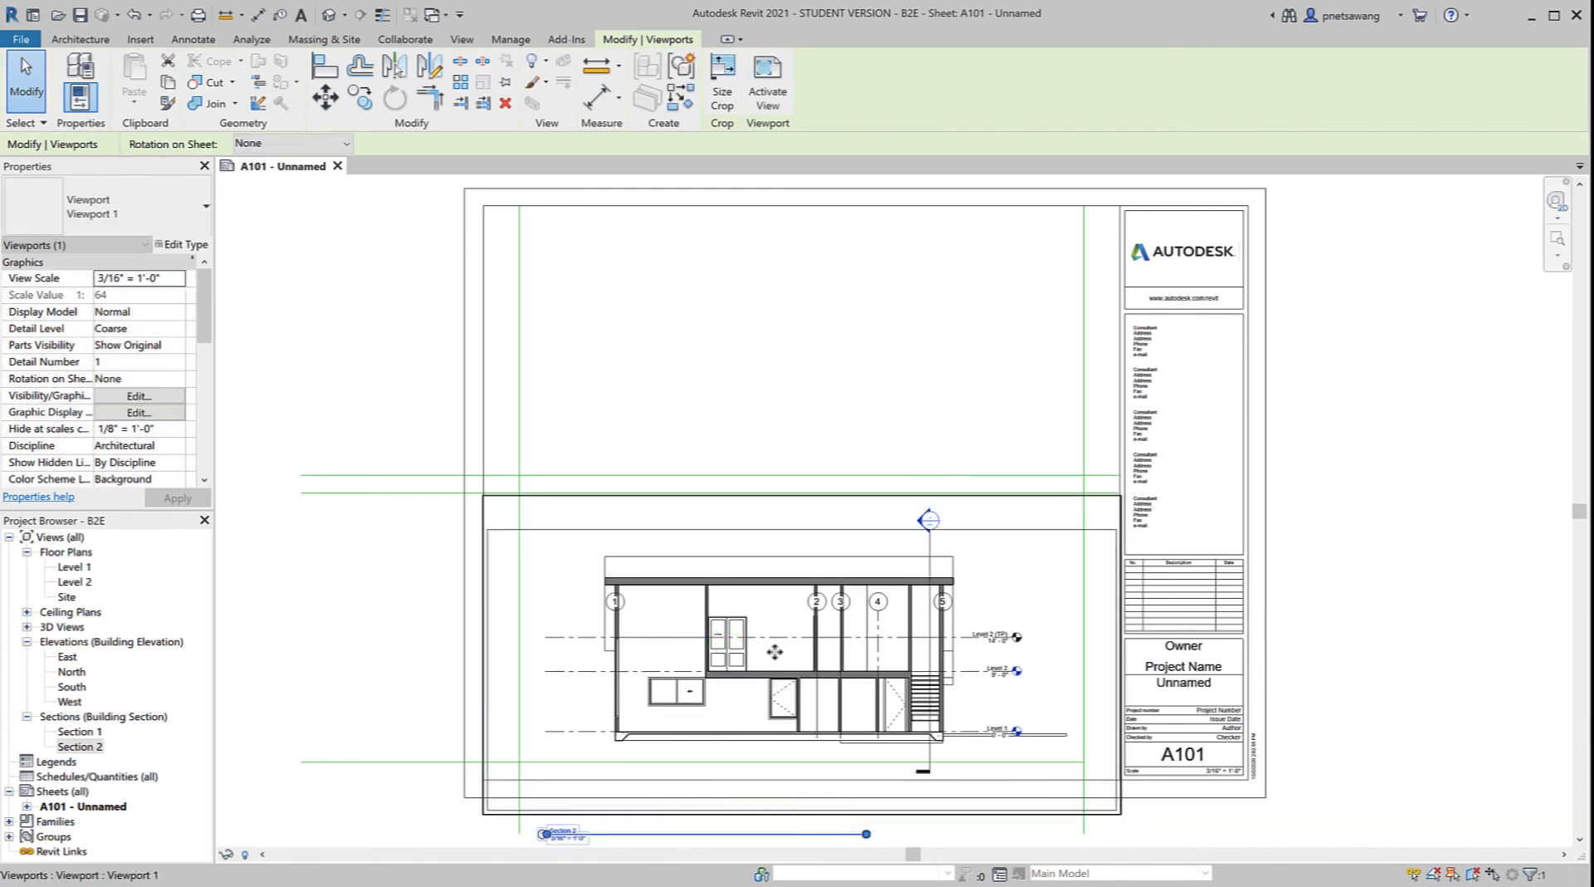
{"action": "left_click", "coordinate": [1501, 640]}
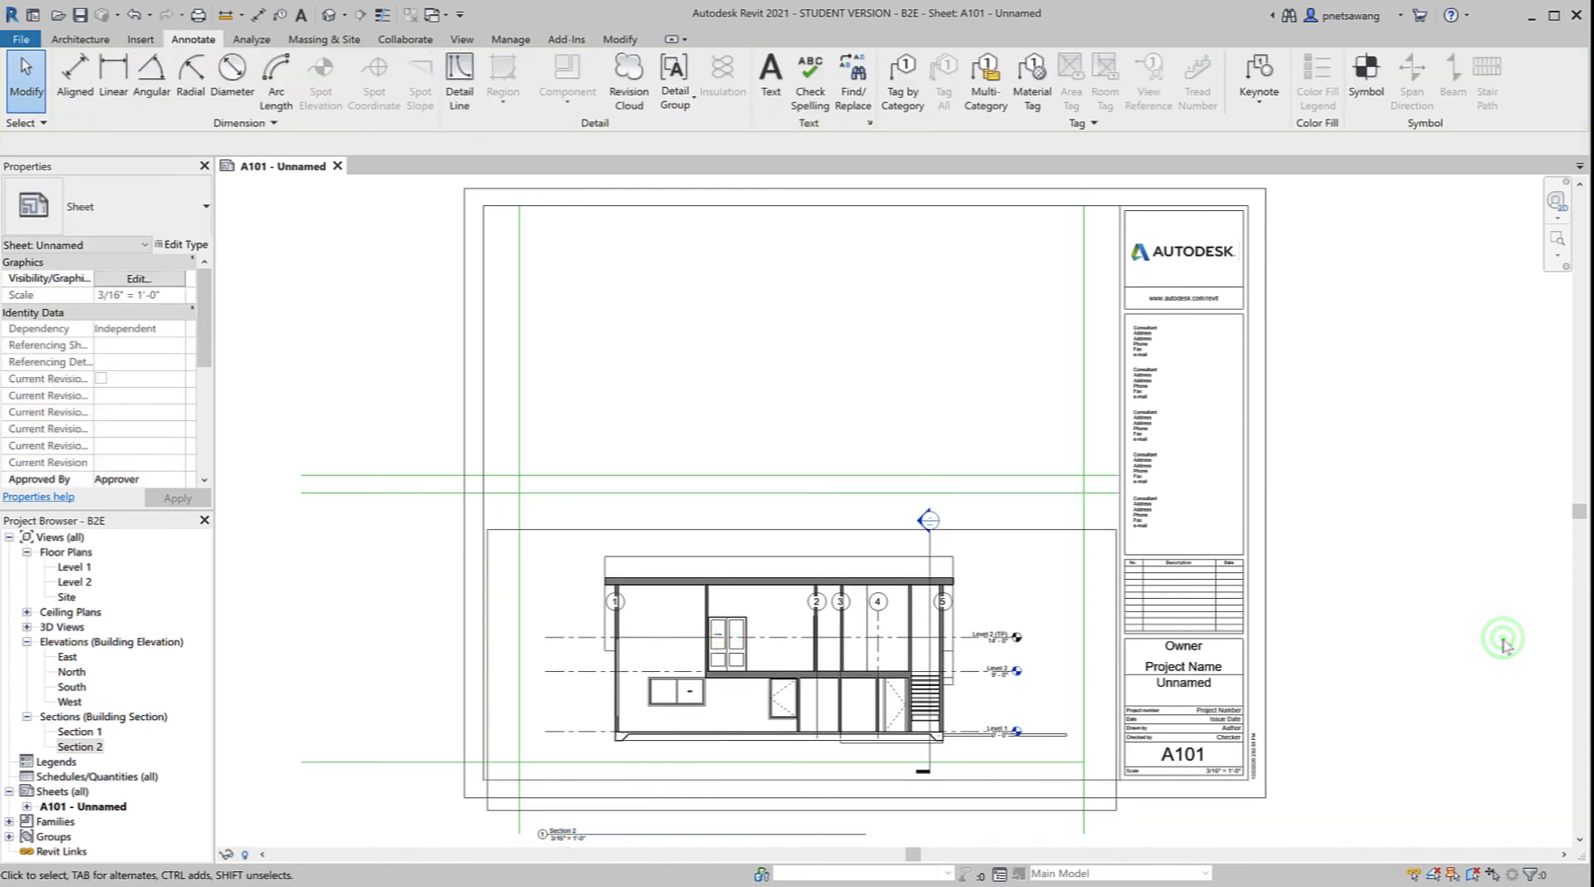
Step: Activate the Section 2 view and raise the aligned grid bubbles 1 to 5 above the roof
{"action": "double_click", "coordinate": [1017, 606]}
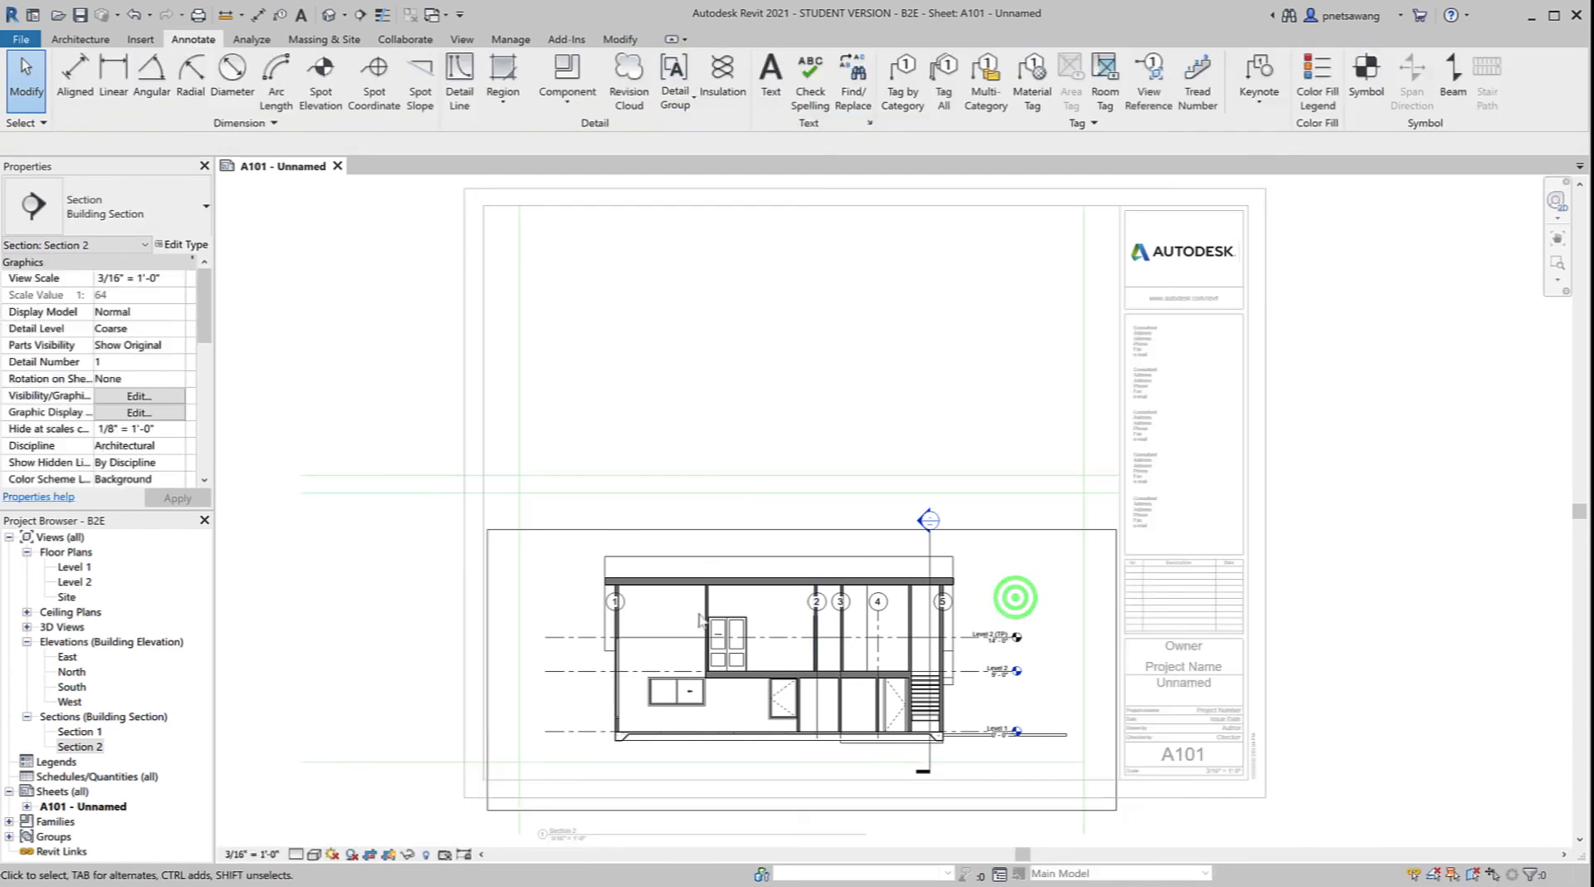
{"action": "left_click", "coordinate": [879, 631]}
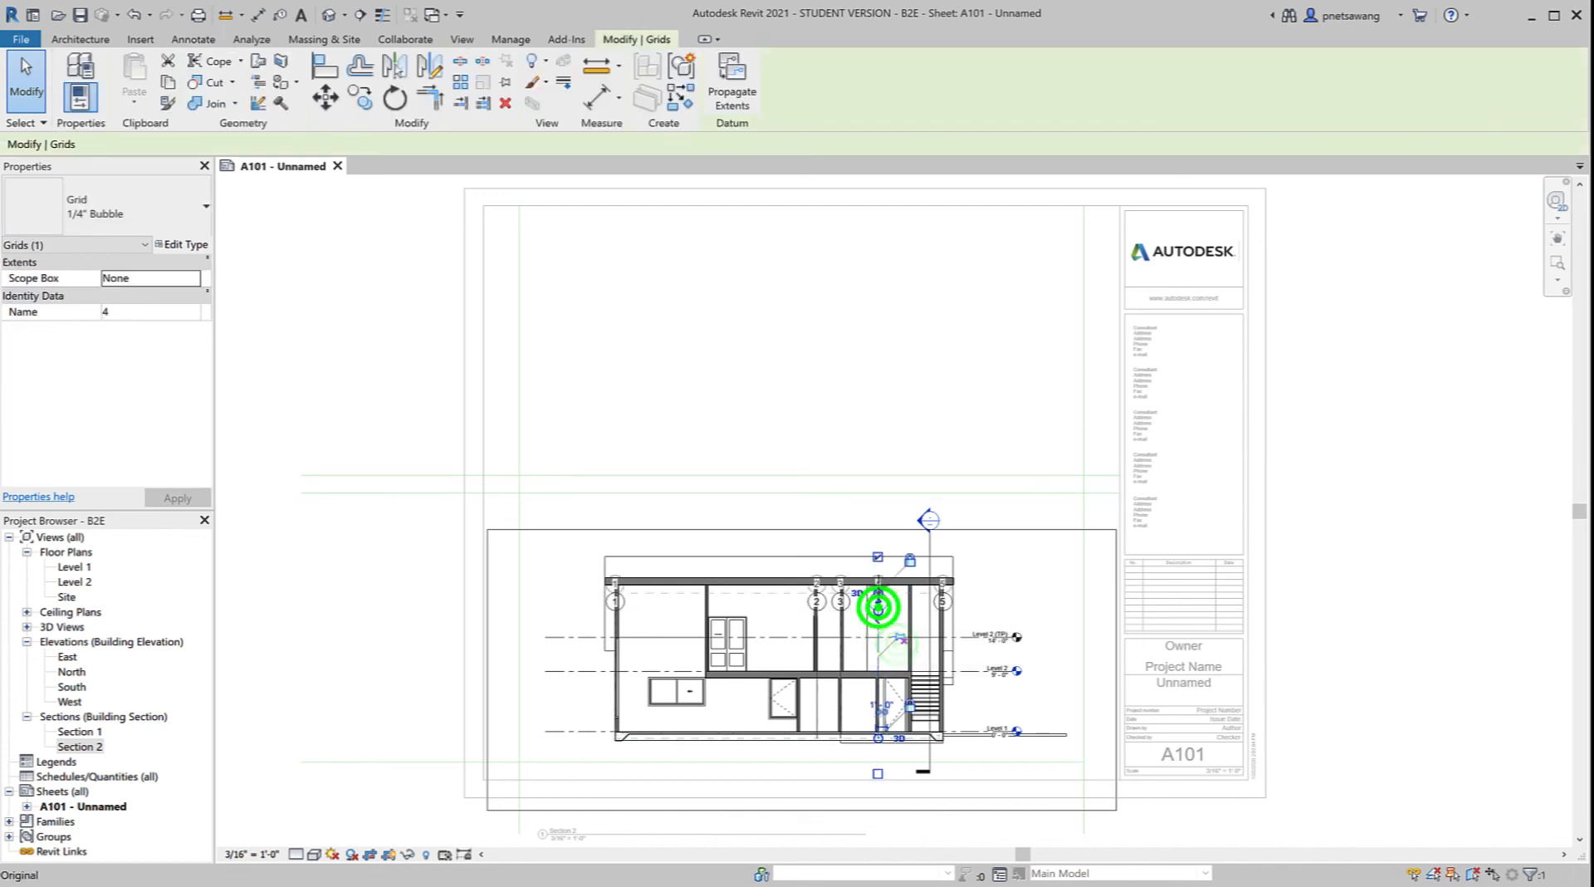
{"action": "left_click_drag", "start_coordinate": [878, 611], "coordinate": [878, 516]}
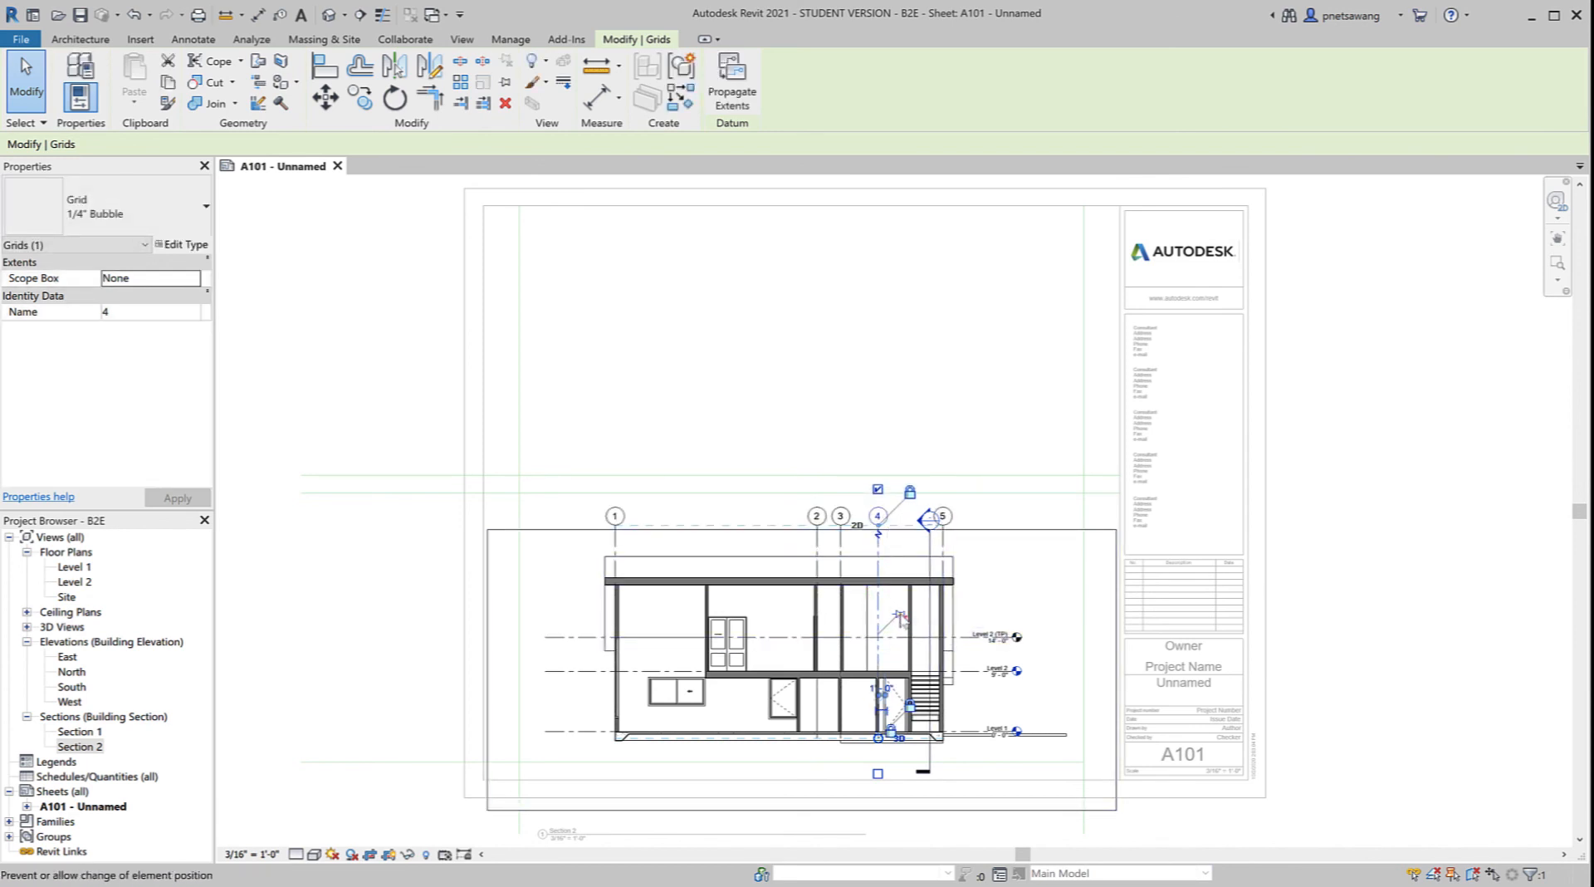
{"action": "left_click", "coordinate": [900, 616]}
{"action": "left_click", "coordinate": [1343, 646]}
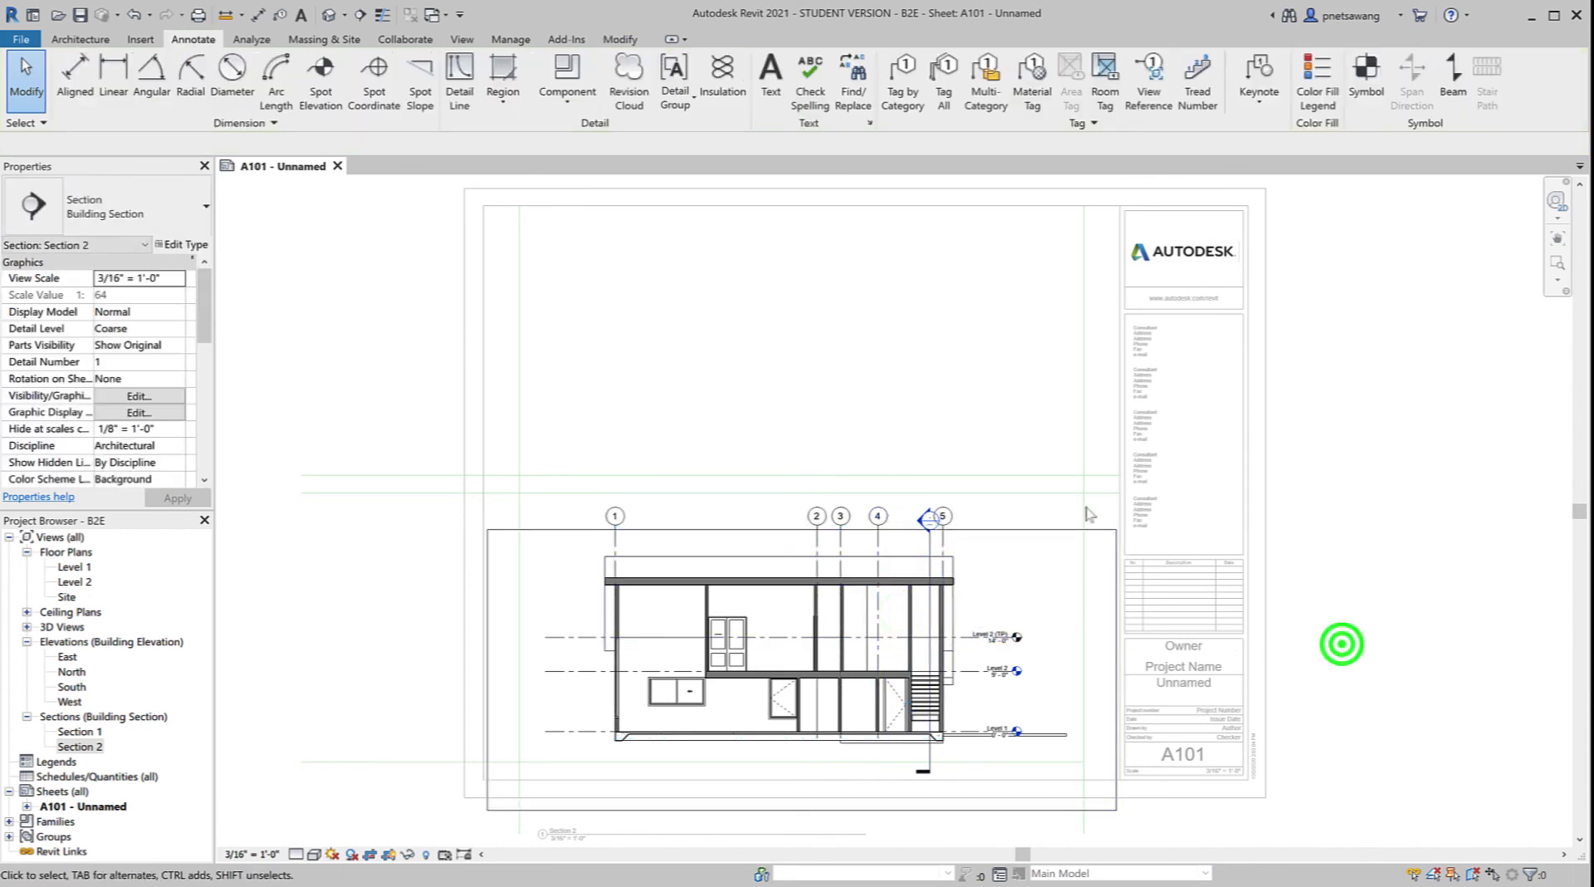
Step: Extend Section 2's crop region above the grid bubbles and raise its lower edge to the sheet's bottom border
{"action": "left_click", "coordinate": [696, 531]}
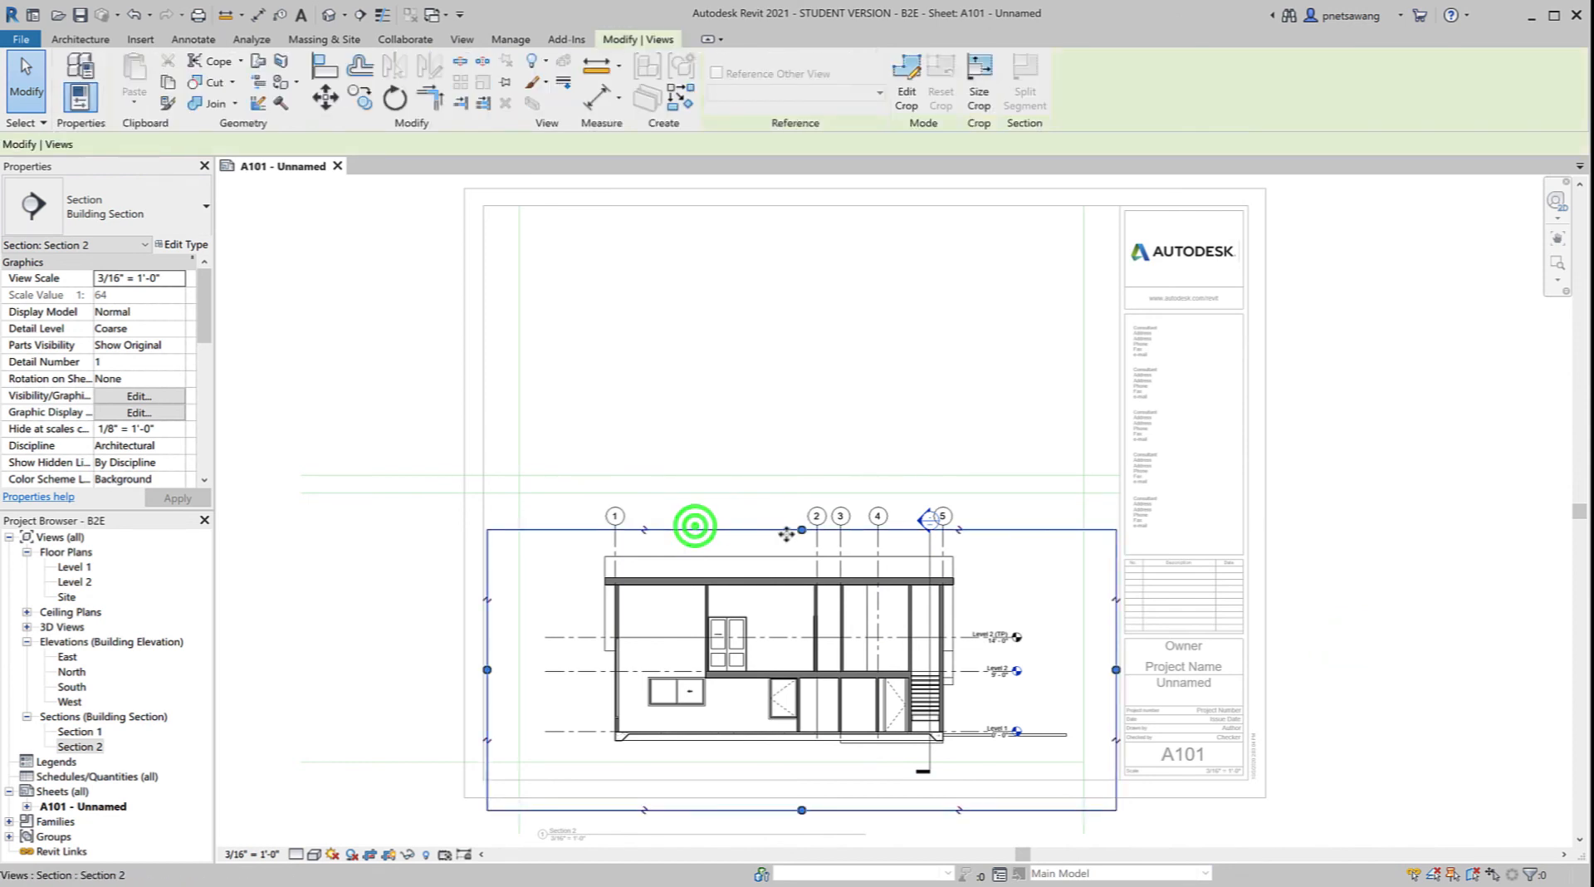
{"action": "left_click_drag", "start_coordinate": [797, 532], "coordinate": [801, 502]}
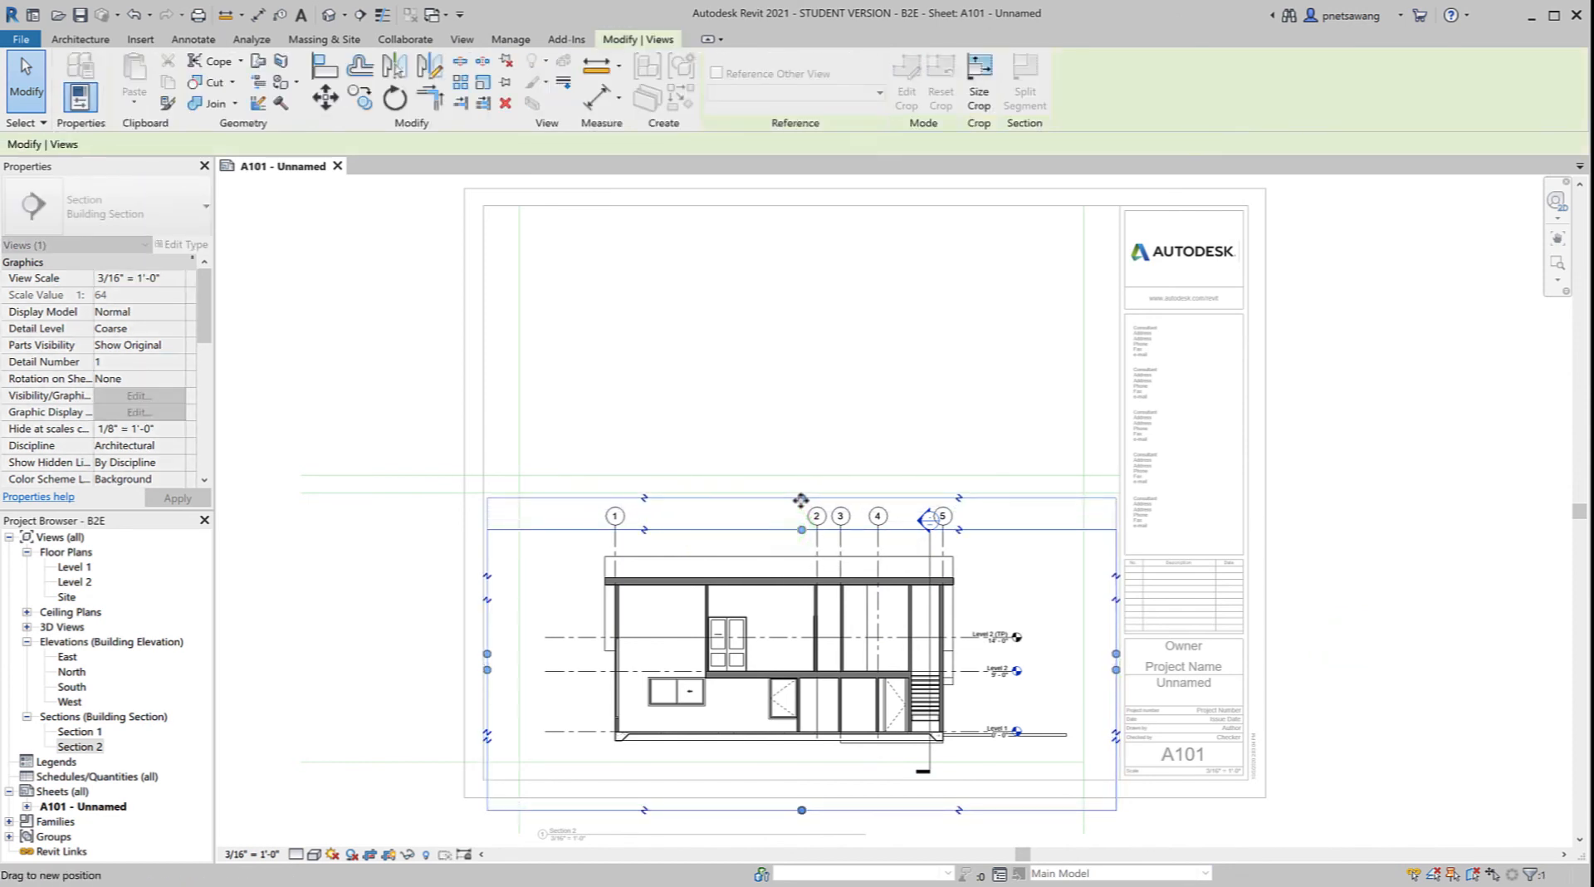
{"action": "left_click_drag", "start_coordinate": [801, 810], "coordinate": [802, 775]}
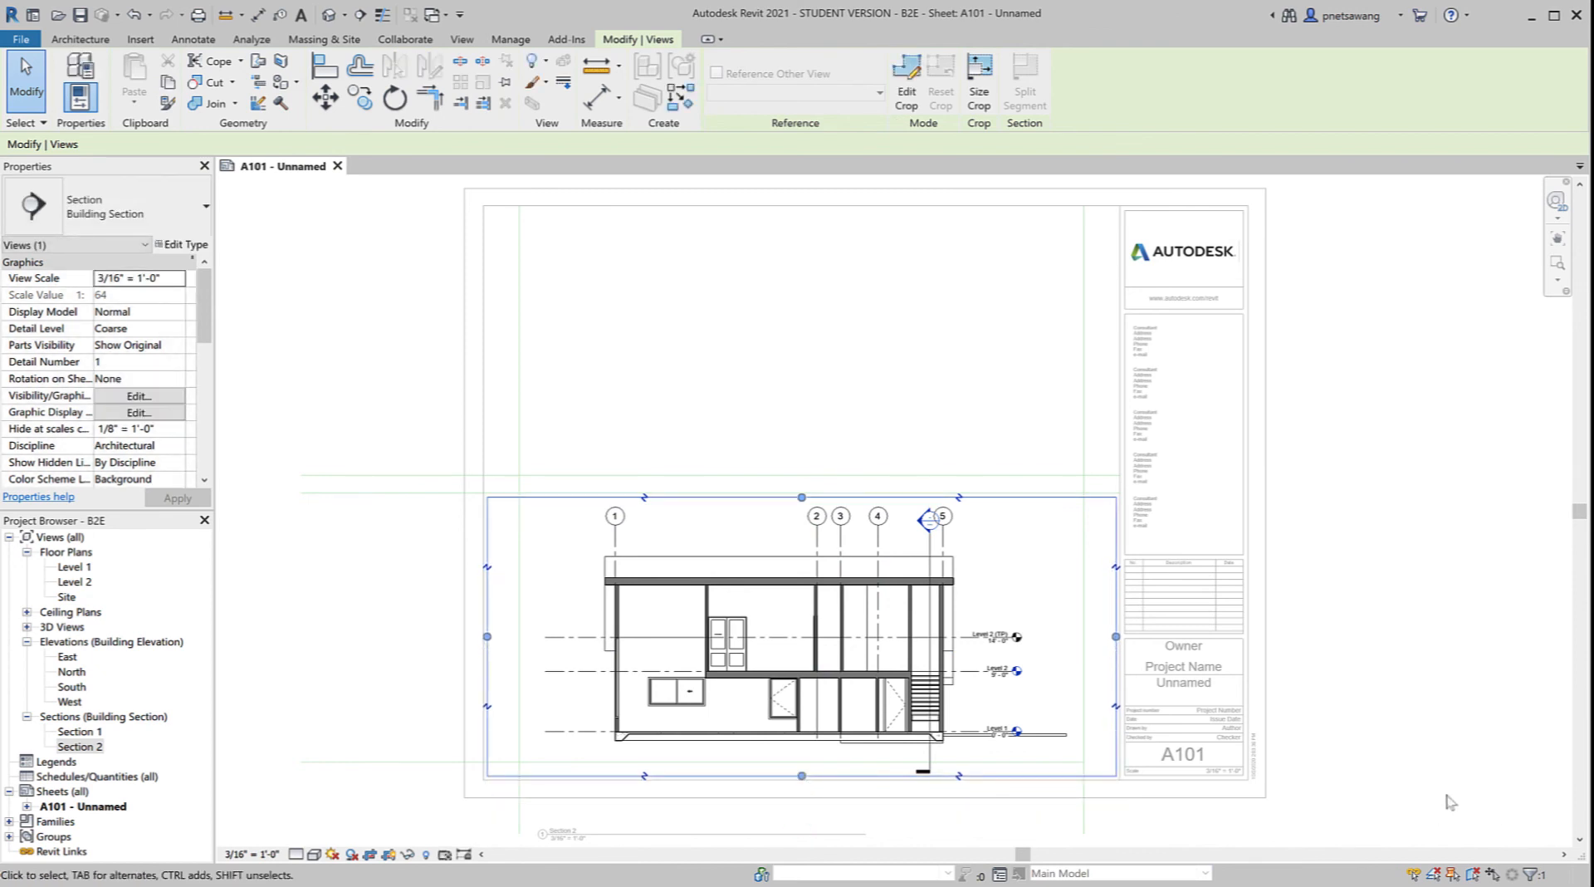
Step: Extend both ends of the aligned level lines close to the crop region's side edges and deactivate the Section 2 view
{"action": "left_click", "coordinate": [544, 638]}
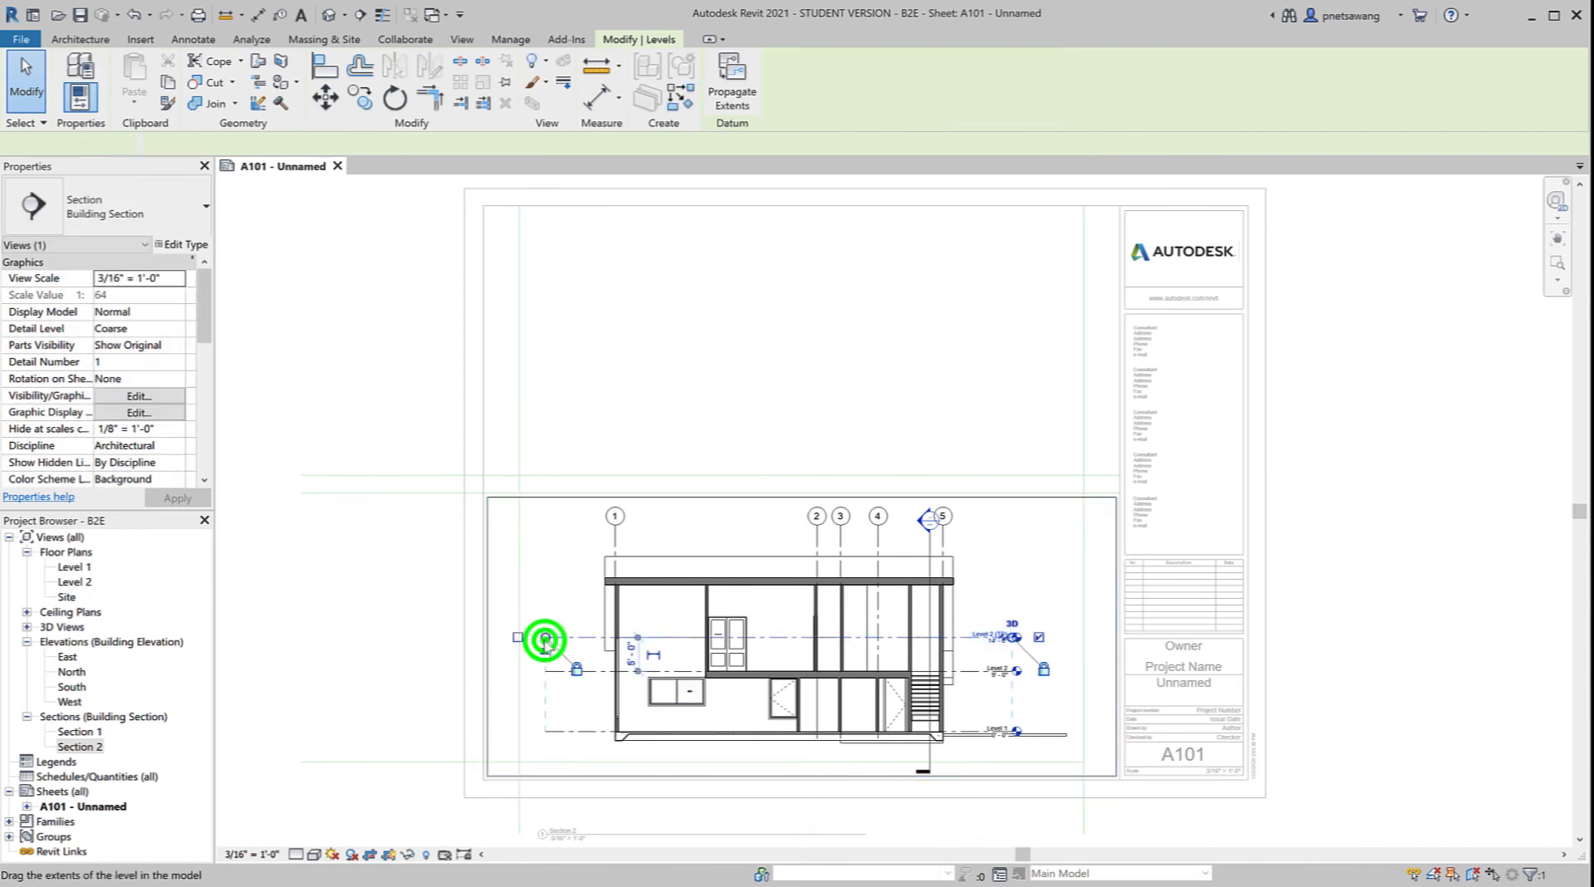
{"action": "left_click_drag", "start_coordinate": [544, 638], "coordinate": [495, 637]}
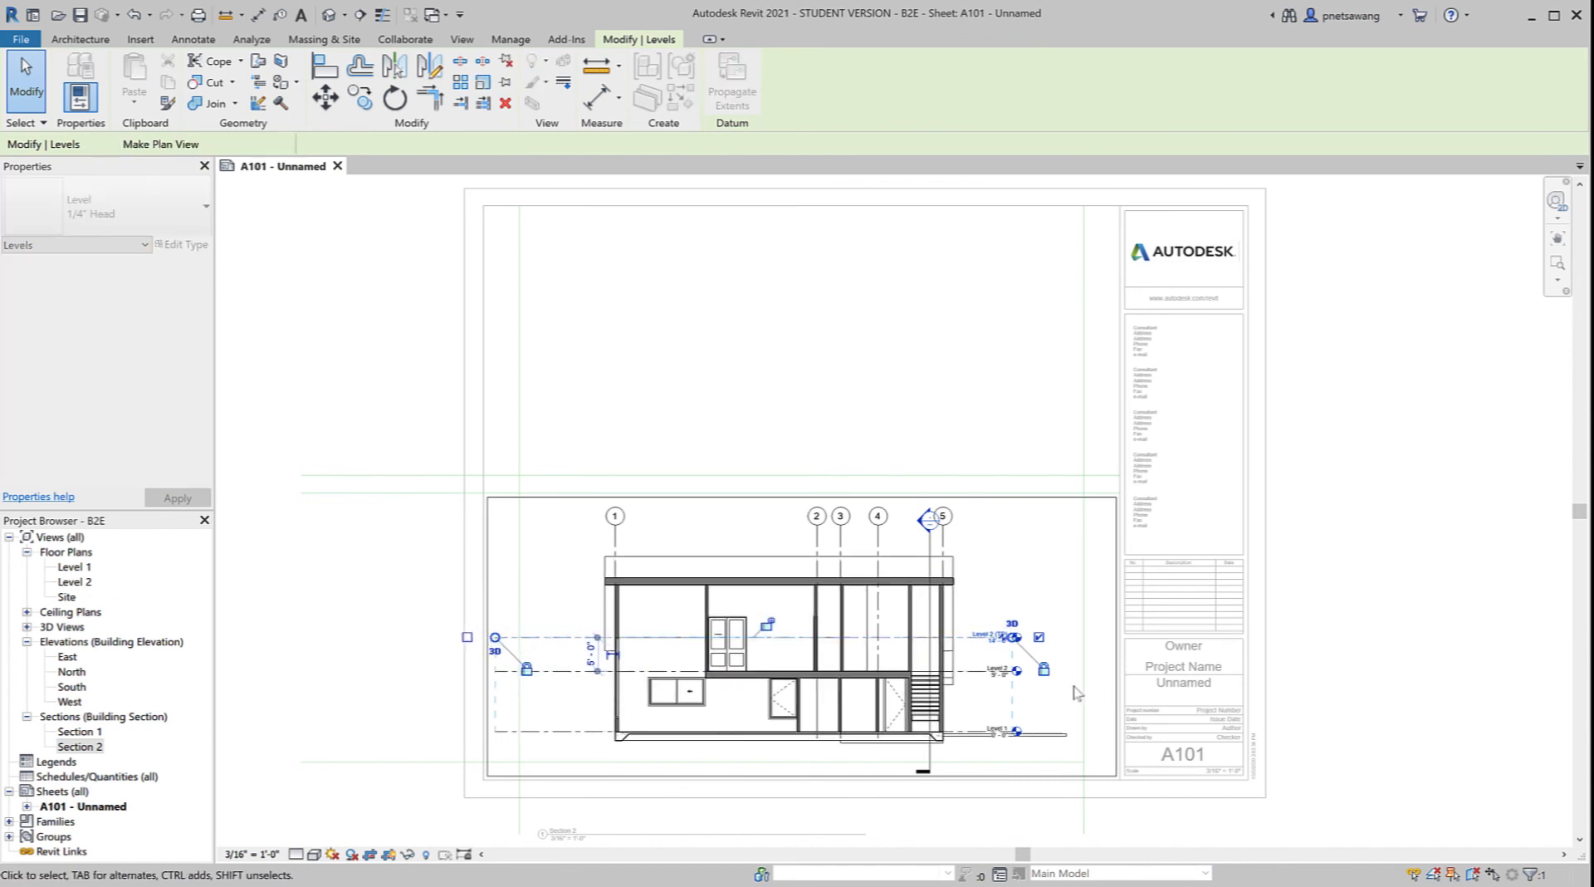
{"action": "left_click", "coordinate": [1058, 708]}
{"action": "left_click", "coordinate": [973, 639]}
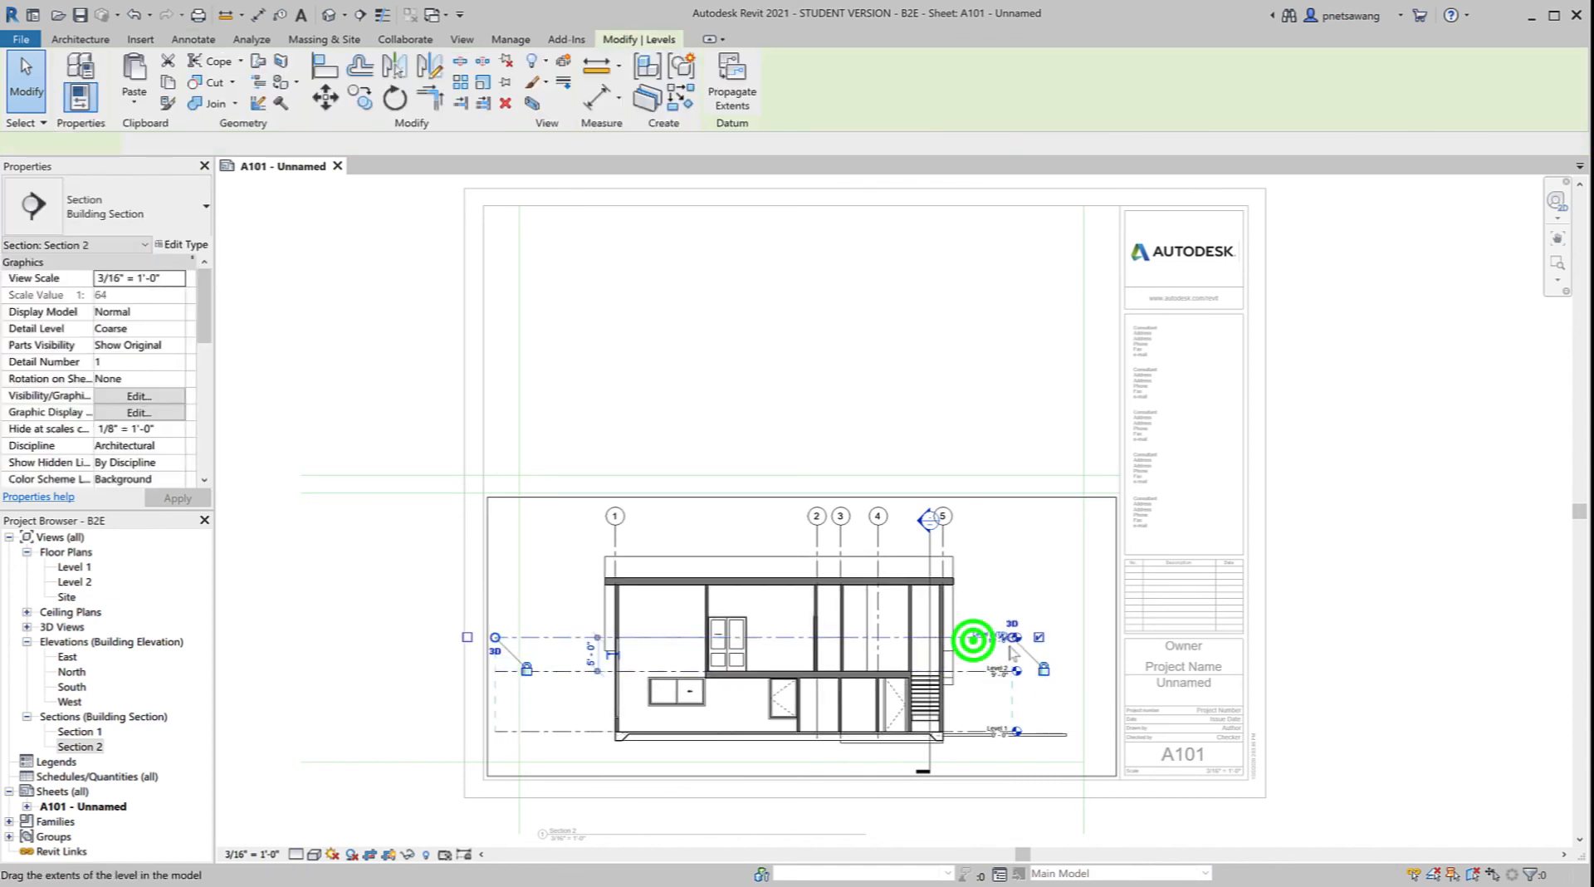
{"action": "left_click", "coordinate": [1012, 639]}
{"action": "left_click_drag", "start_coordinate": [1011, 639], "coordinate": [1098, 637]}
{"action": "left_click", "coordinate": [1442, 726]}
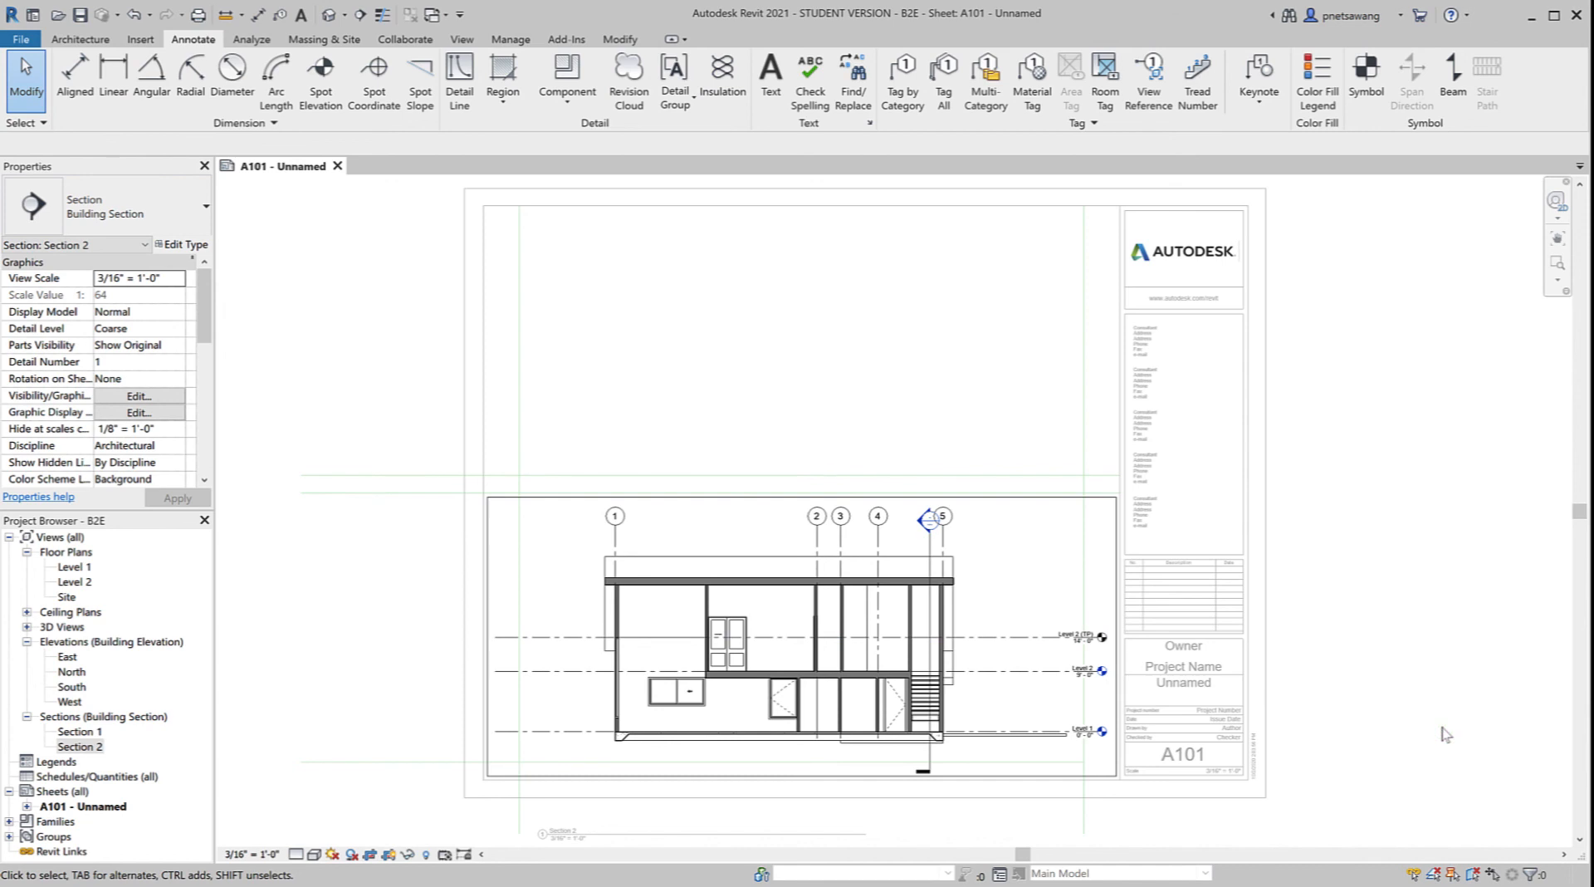
{"action": "left_click", "coordinate": [1446, 734]}
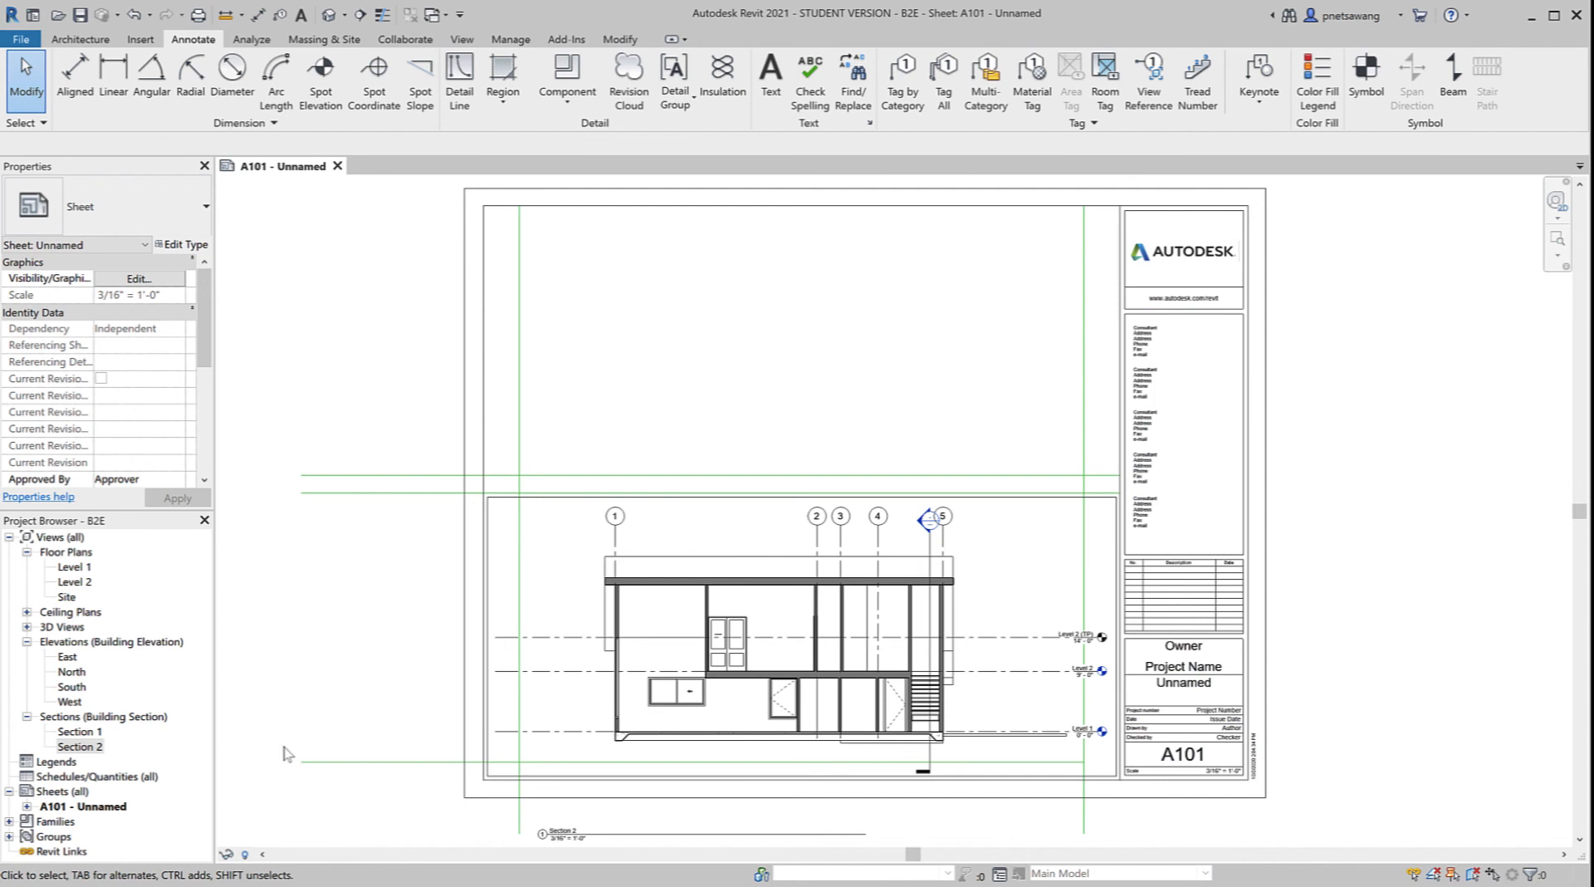
Step: Copy the bottom horizontal detail line 1" upward
{"action": "left_click", "coordinate": [320, 760]}
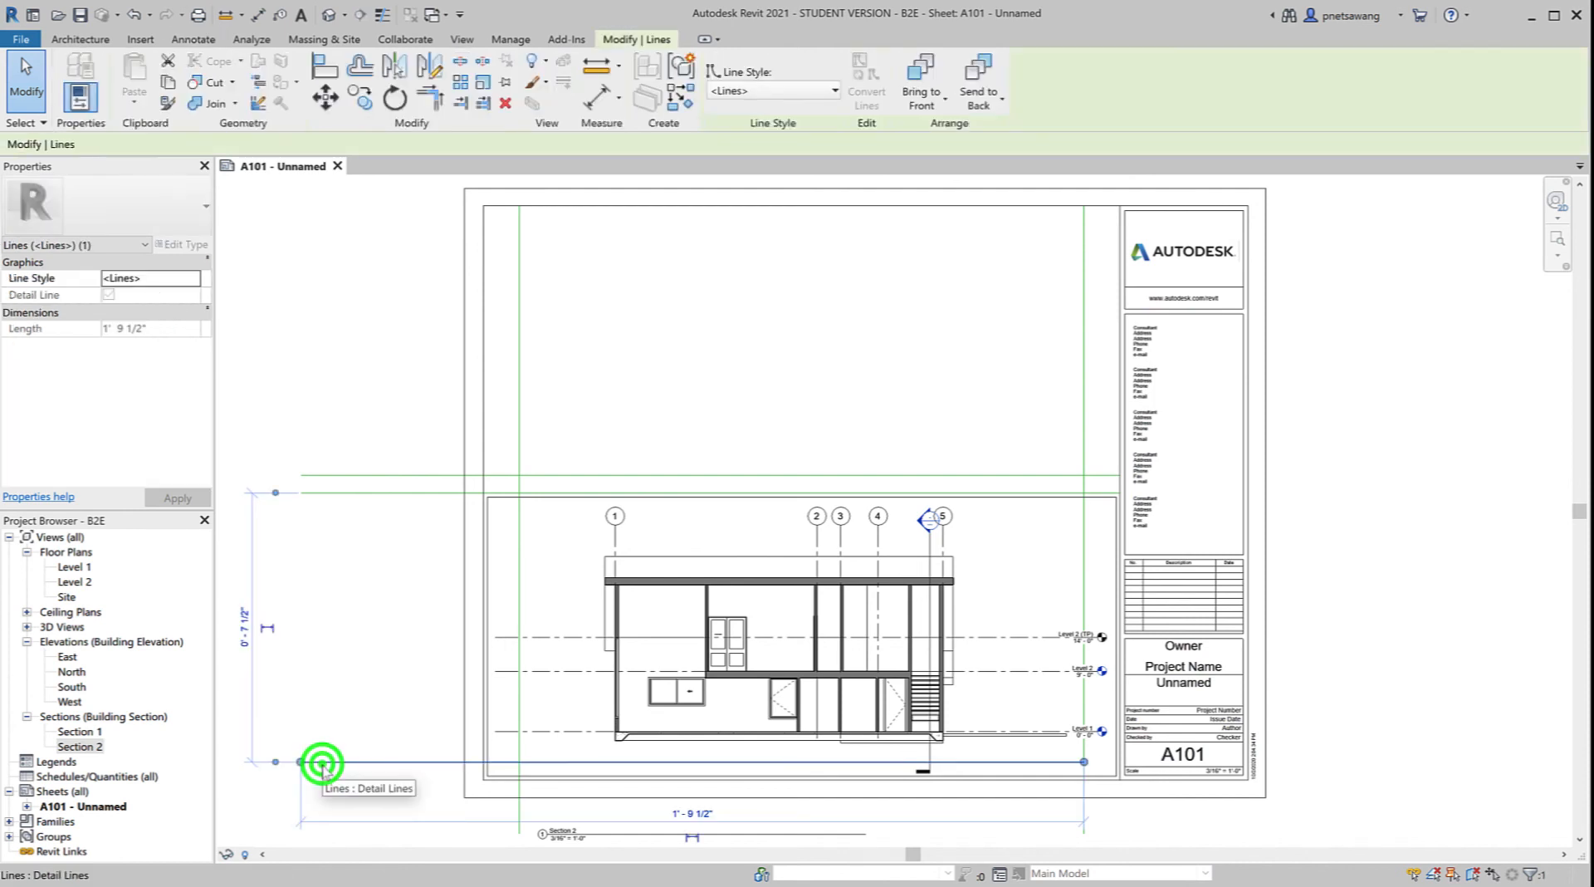
{"action": "left_click", "coordinate": [358, 97]}
{"action": "left_click", "coordinate": [374, 696]}
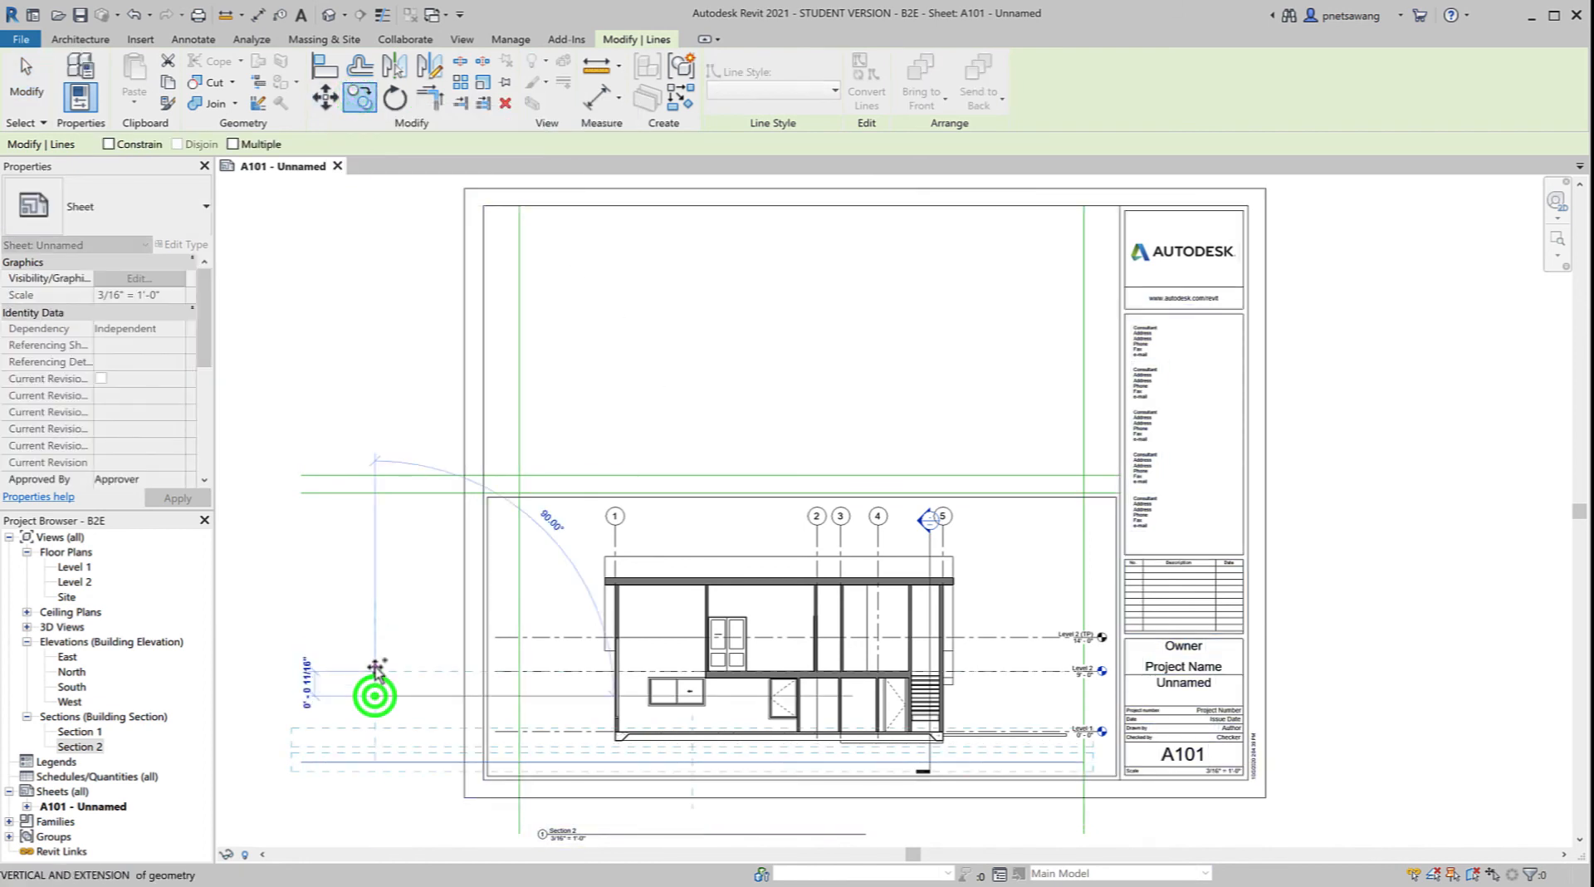
{"action": "type", "text": "16"}
{"action": "type", "text": "\""}
{"action": "key", "text": "Return"}
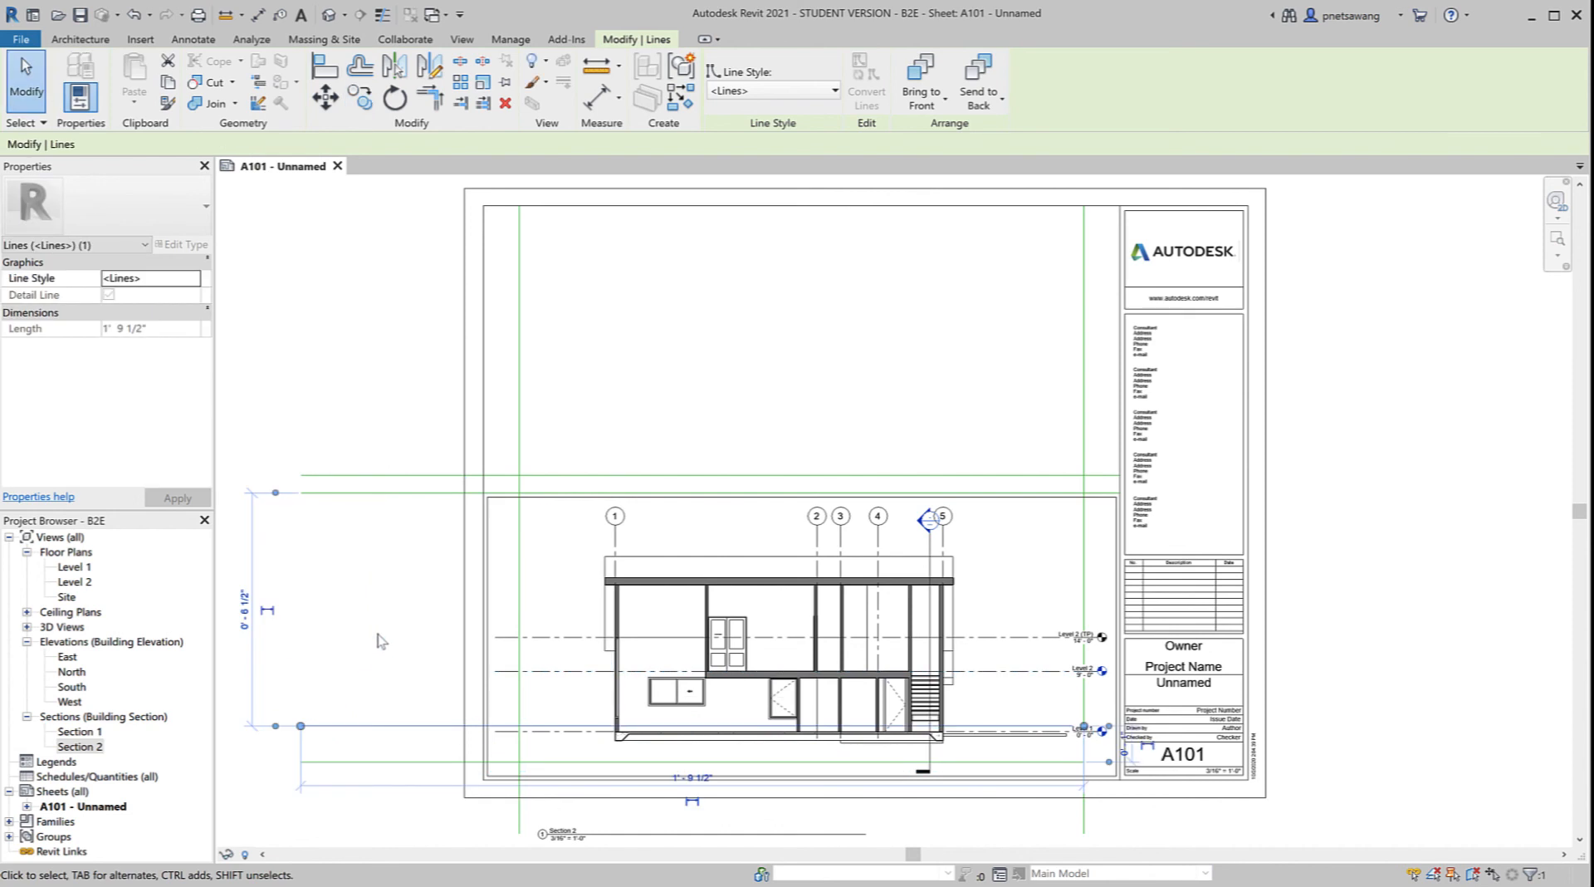
{"action": "left_click", "coordinate": [376, 631]}
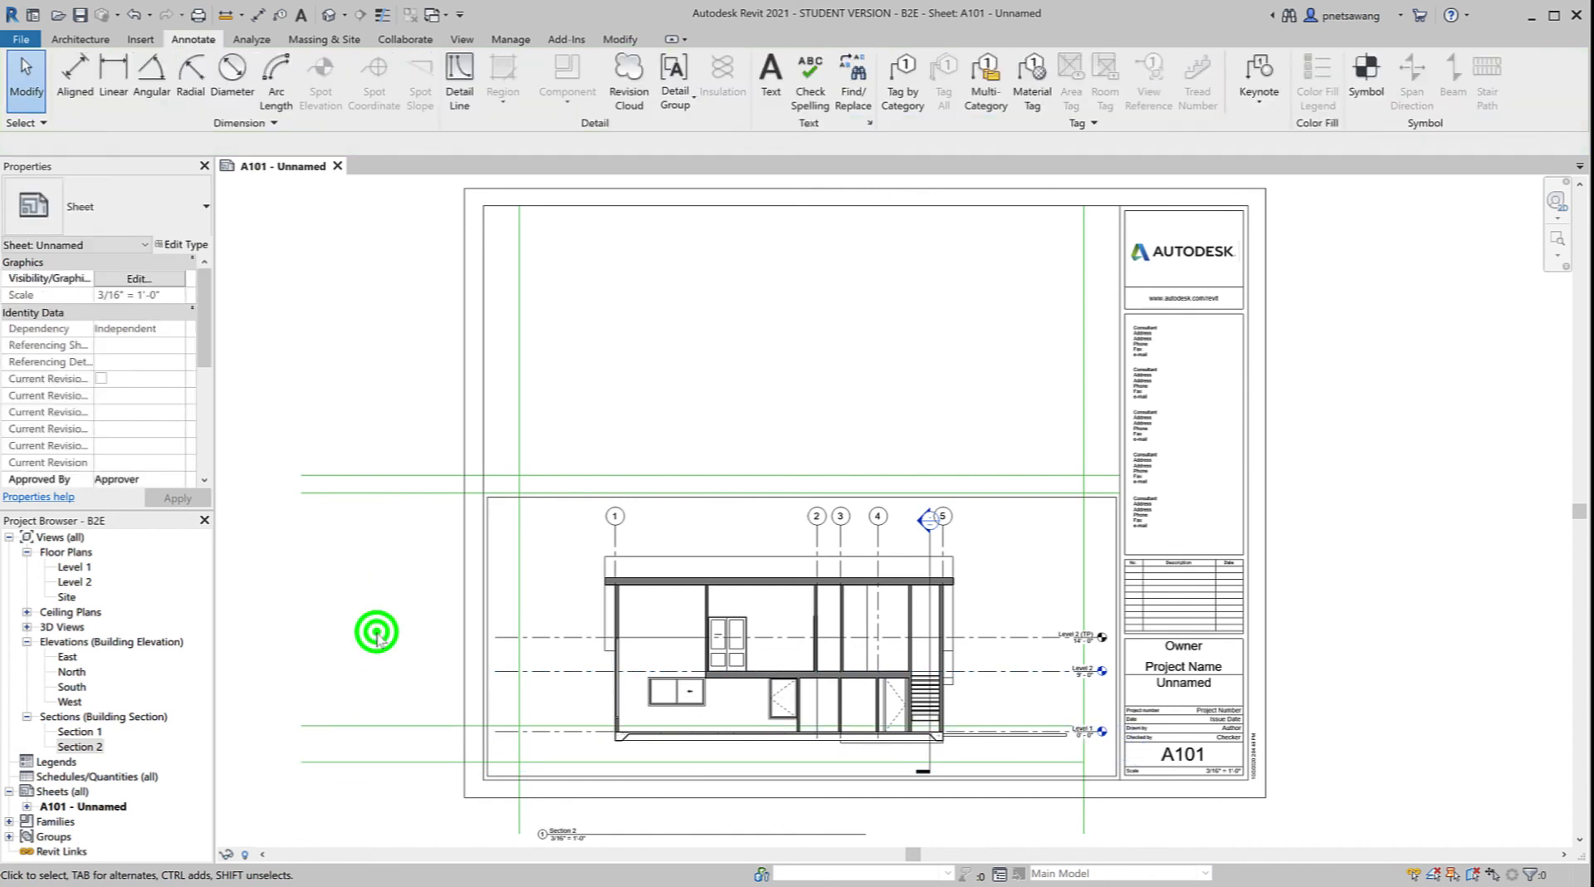
Step: Move the Section 2 viewport vertically so its Level 1 line lies on the copied horizontal detail line
{"action": "left_click", "coordinate": [862, 662]}
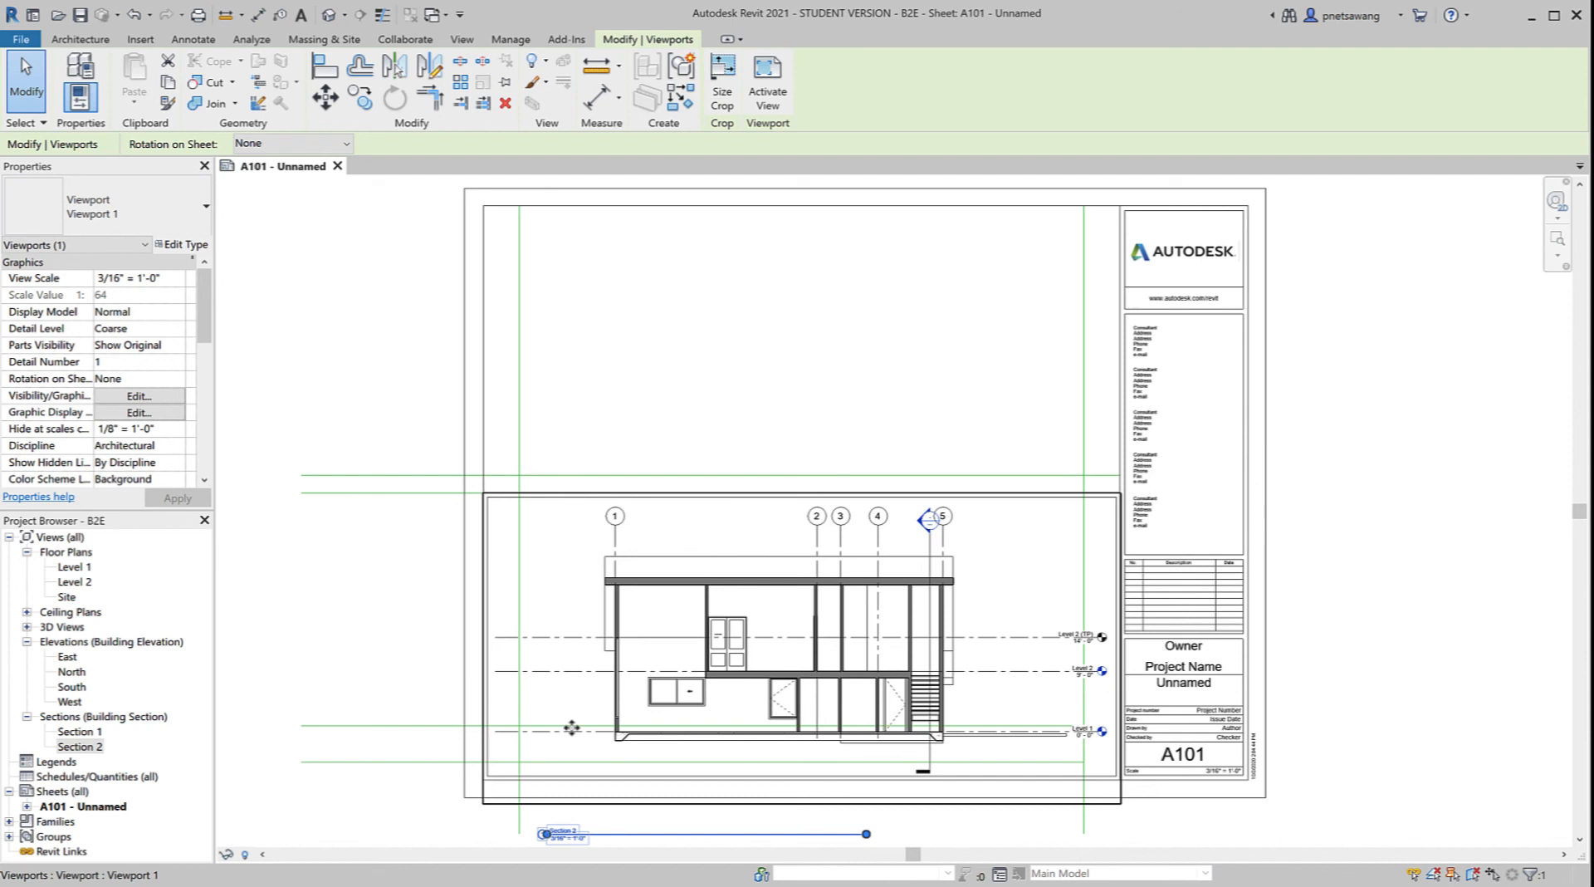
{"action": "scroll", "coordinate": [538, 762], "scroll_direction": "up", "scroll_amount": 4}
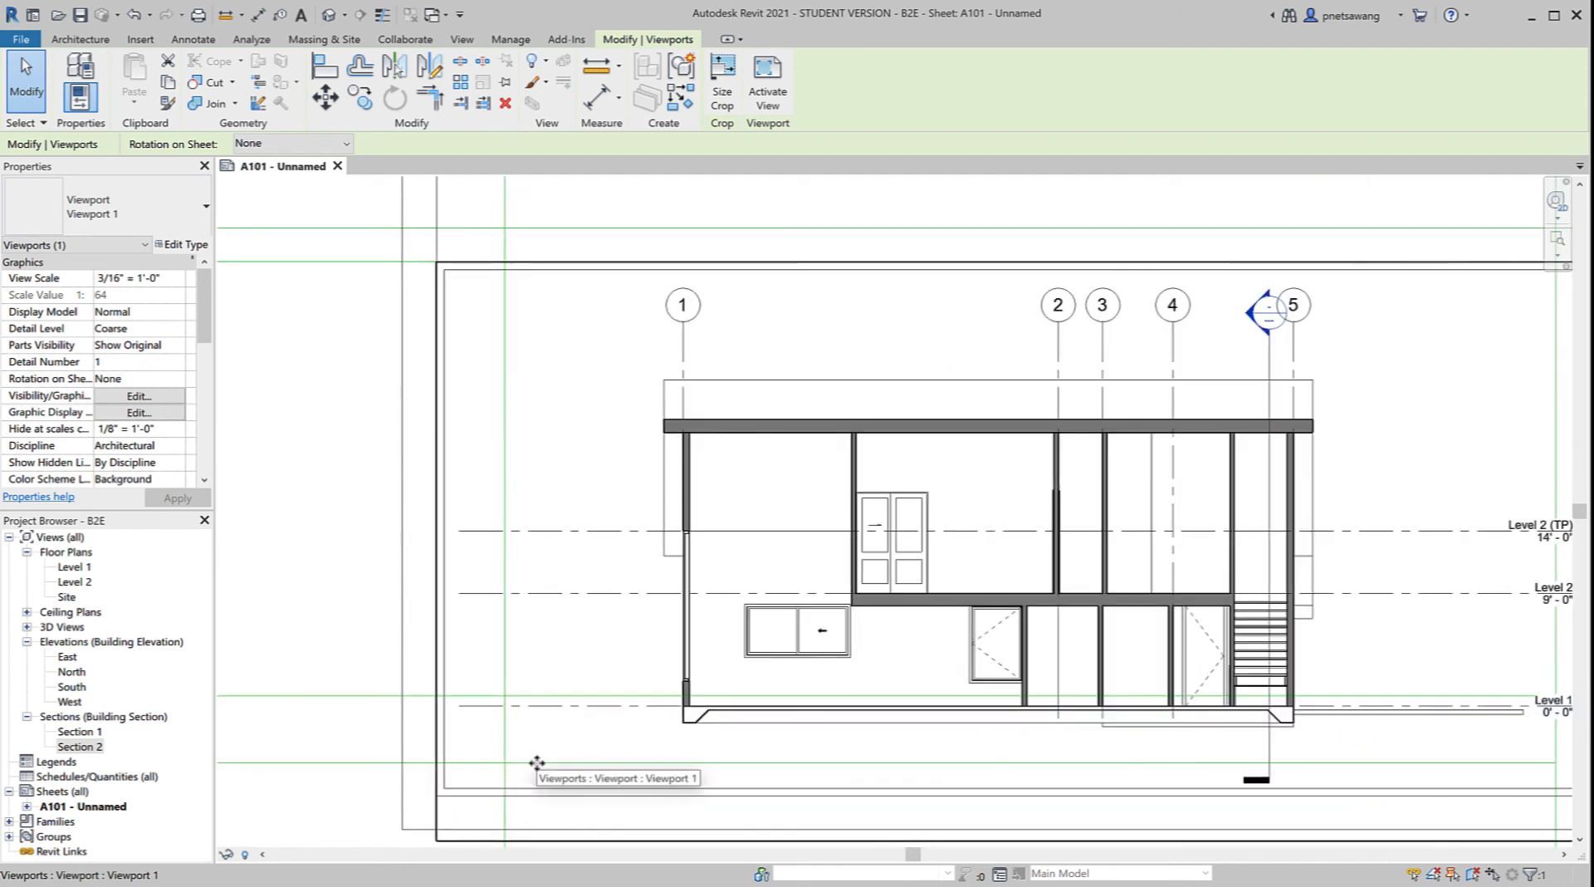
{"action": "scroll", "coordinate": [536, 761], "scroll_direction": "up", "scroll_amount": 1}
{"action": "middle_click_drag", "start_coordinate": [534, 761], "coordinate": [615, 755]}
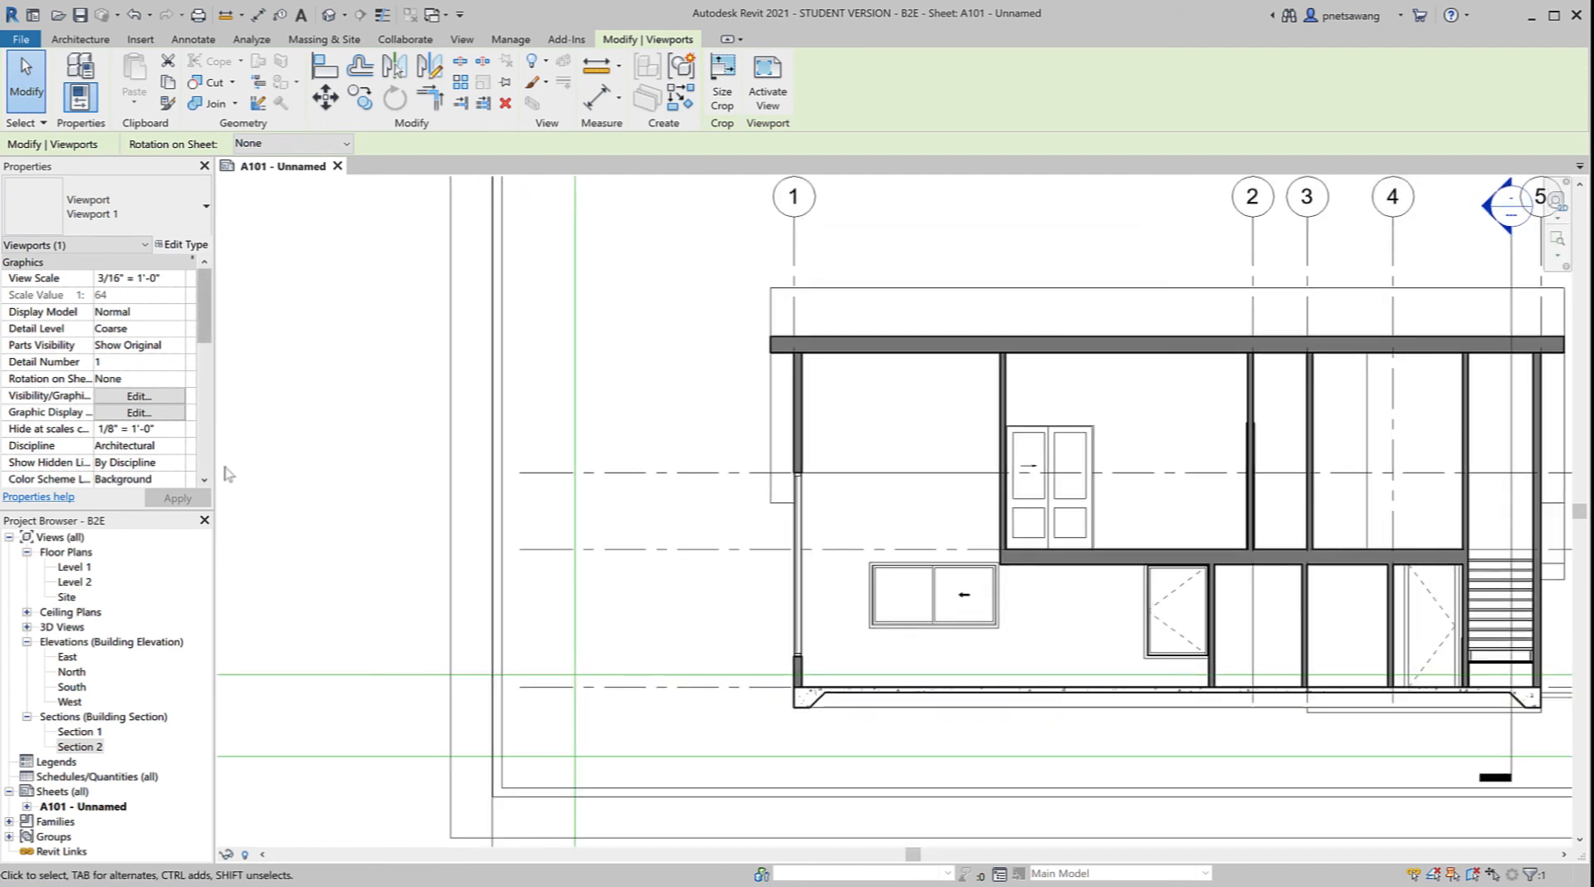
{"action": "key", "text": "Escape"}
{"action": "left_click", "coordinate": [1079, 538]}
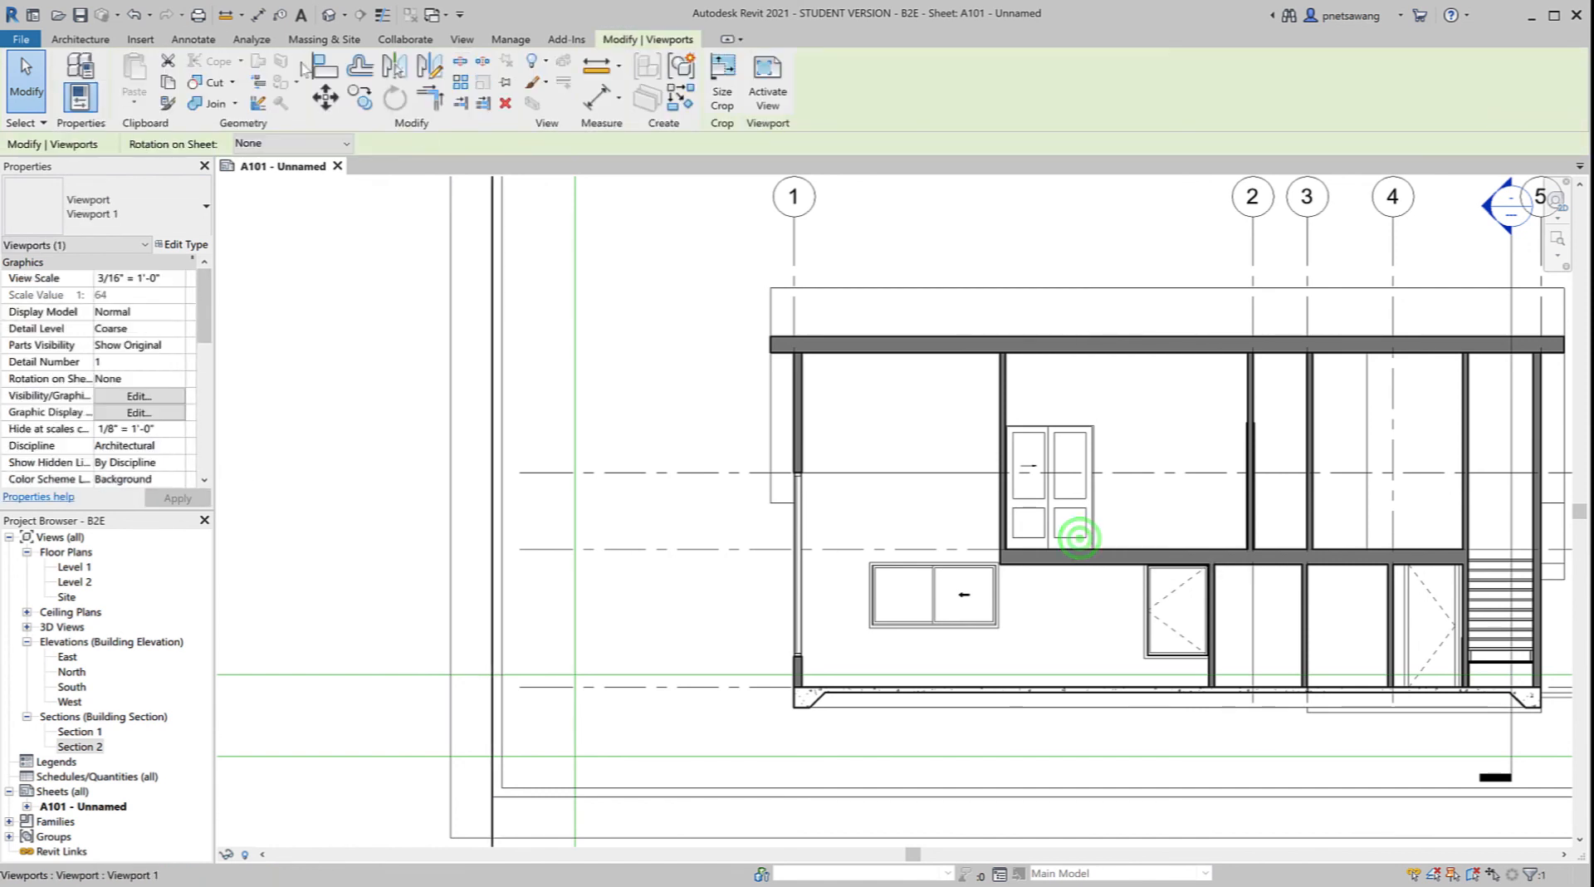
{"action": "left_click", "coordinate": [325, 97]}
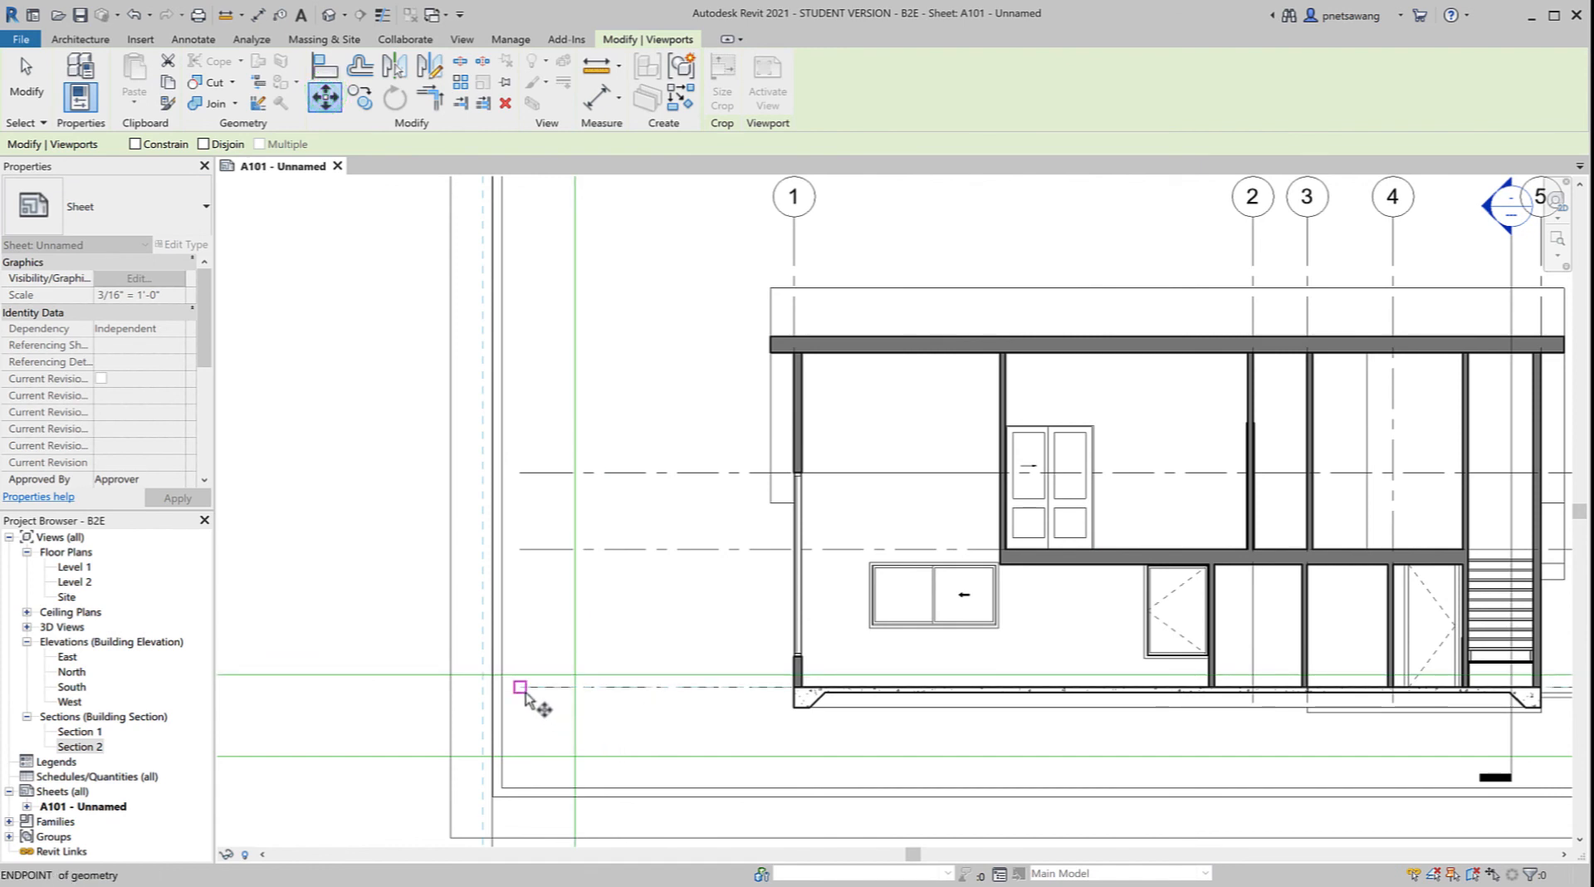
{"action": "left_click", "coordinate": [521, 687]}
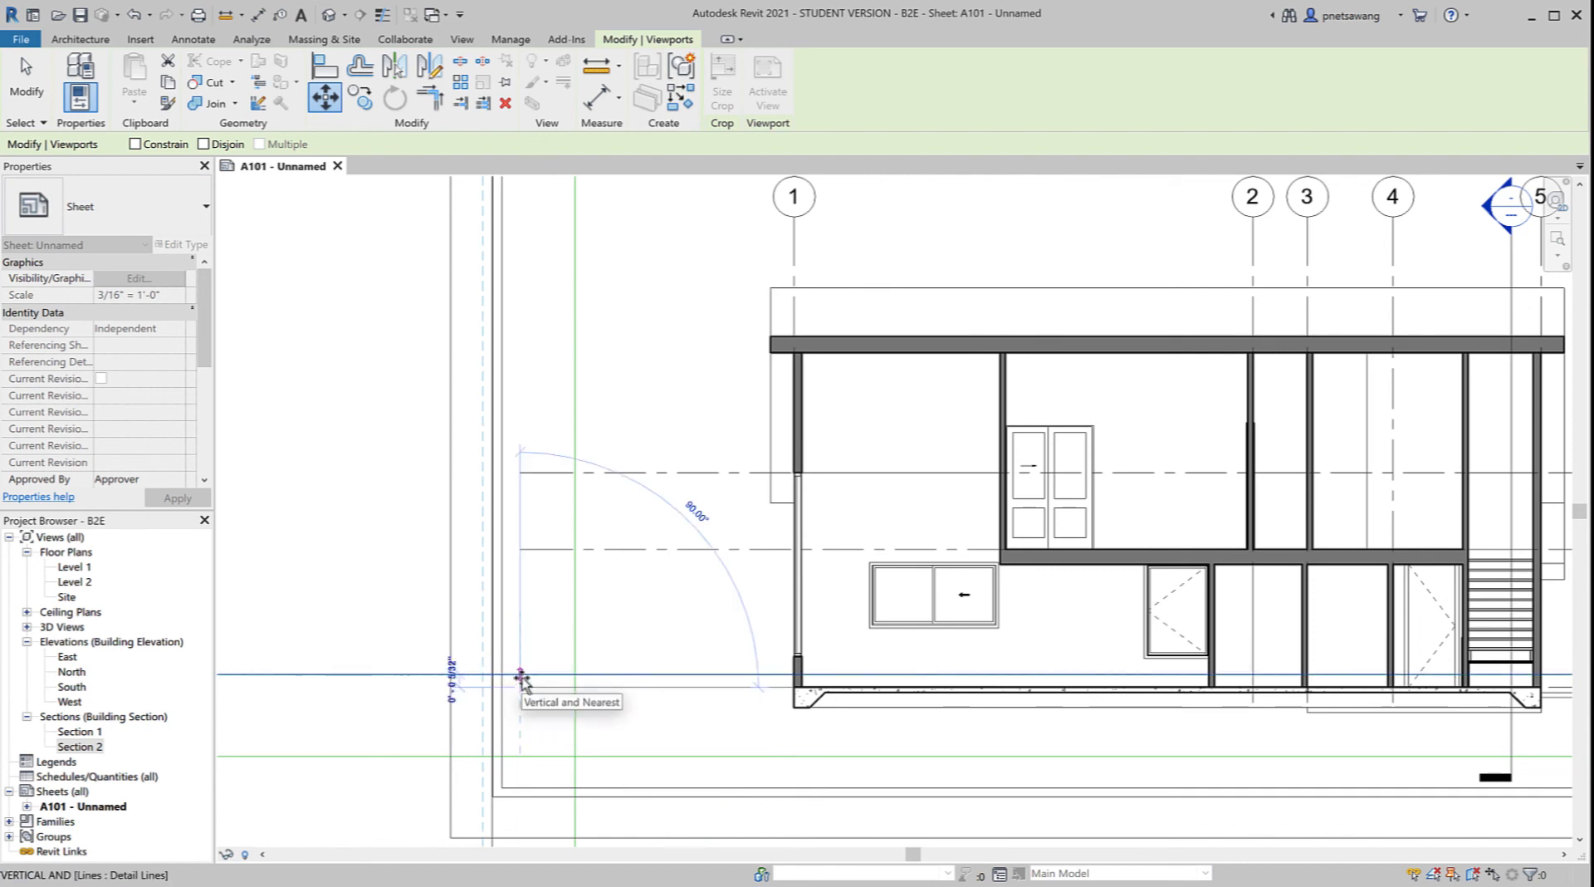
{"action": "left_click", "coordinate": [521, 676]}
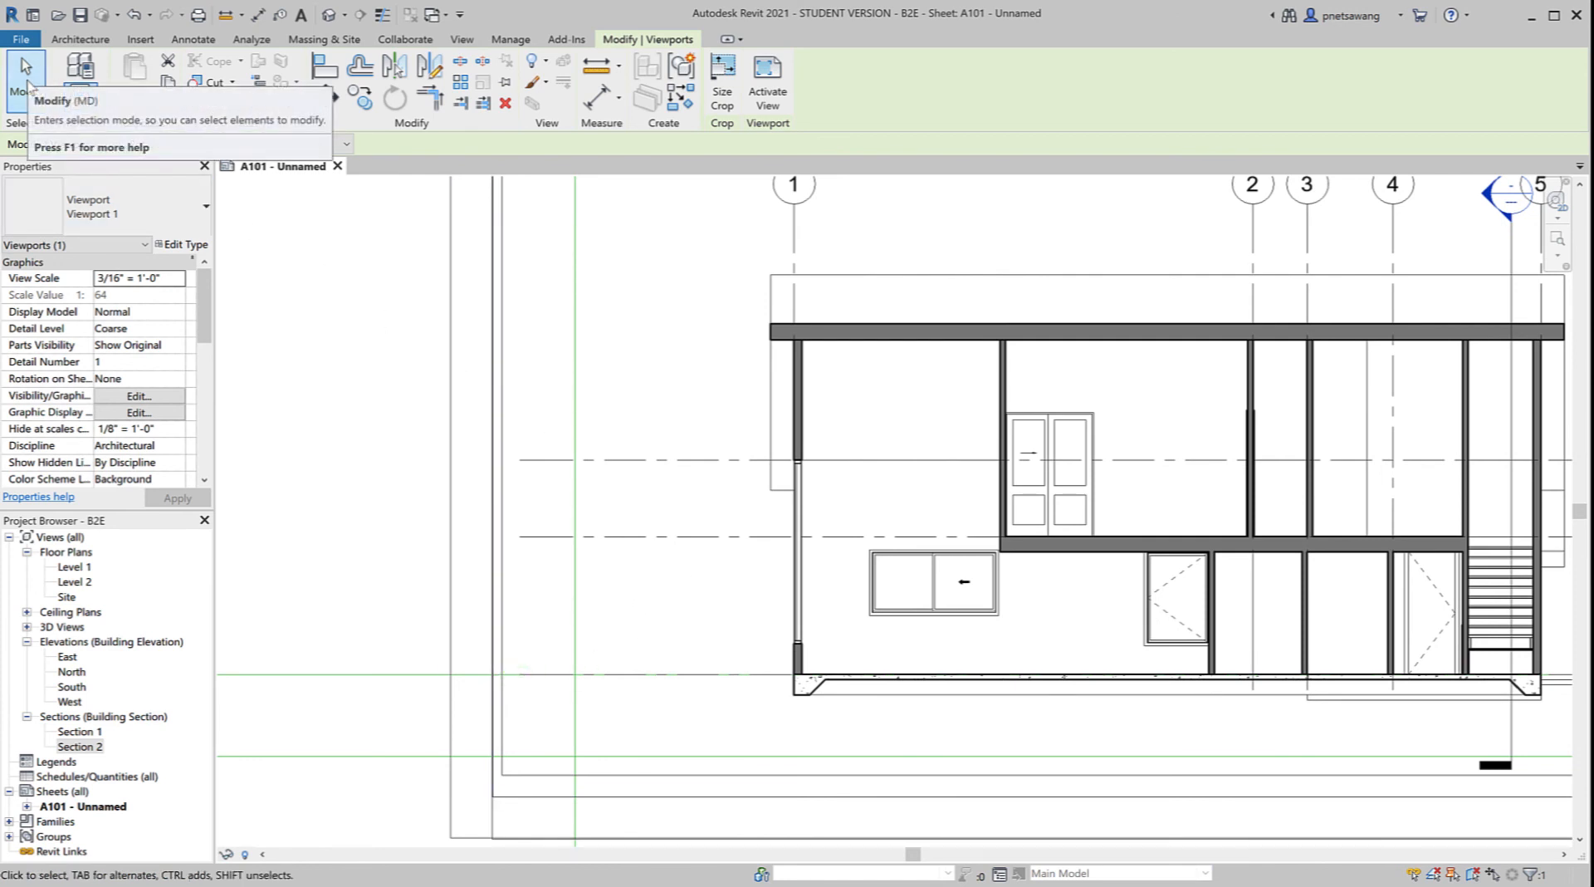
{"action": "left_click", "coordinate": [28, 86]}
{"action": "left_click", "coordinate": [295, 357]}
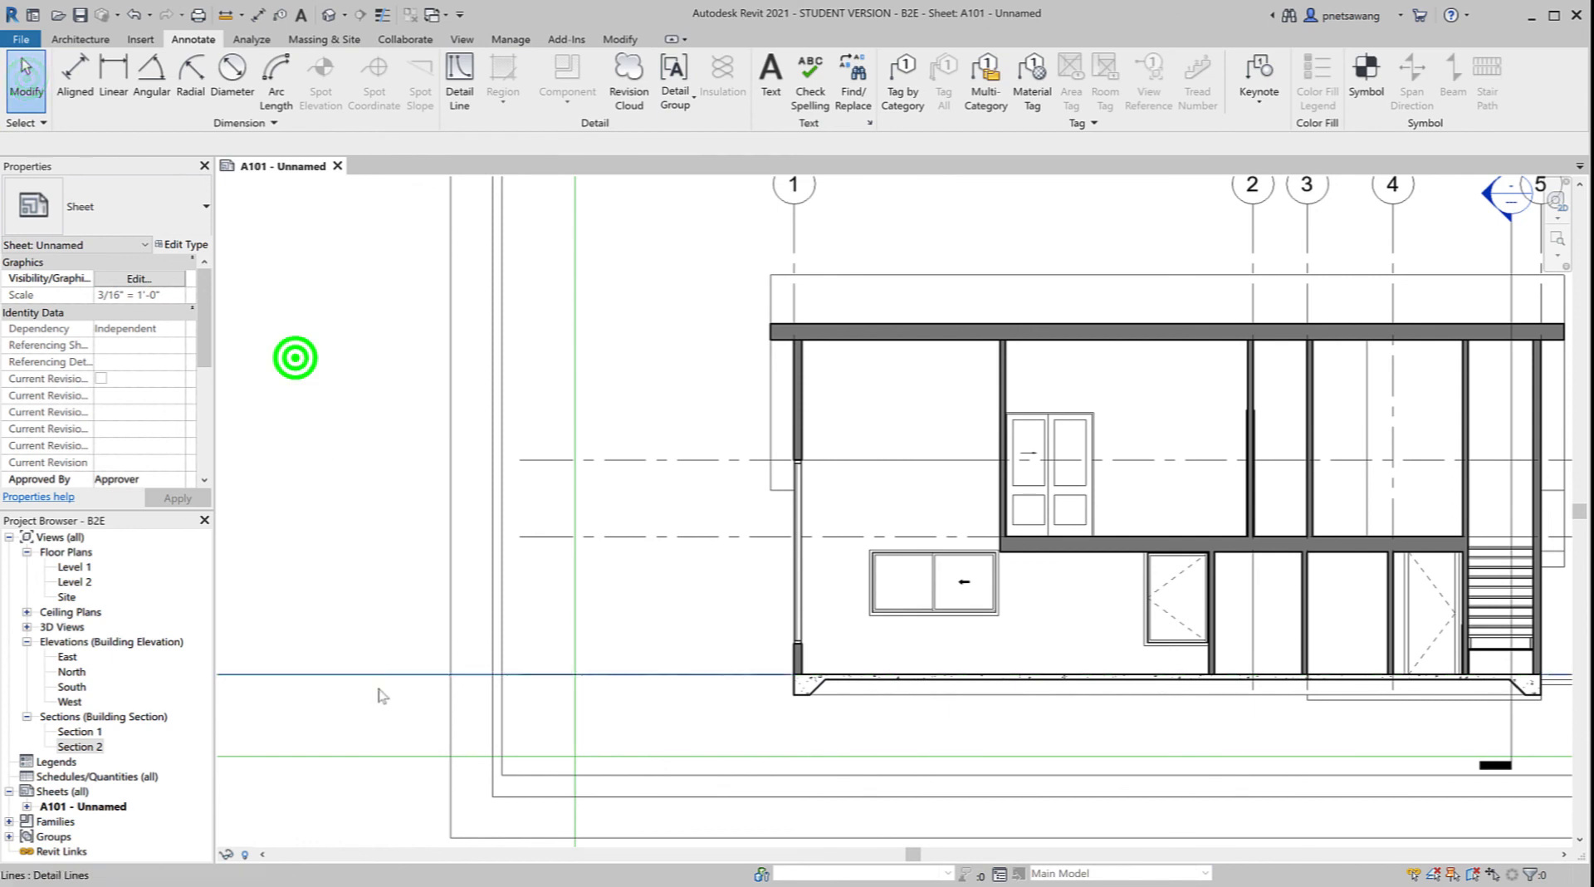
Step: Copy the horizontal detail line at Level 1 6" upward
{"action": "left_click", "coordinate": [375, 676]}
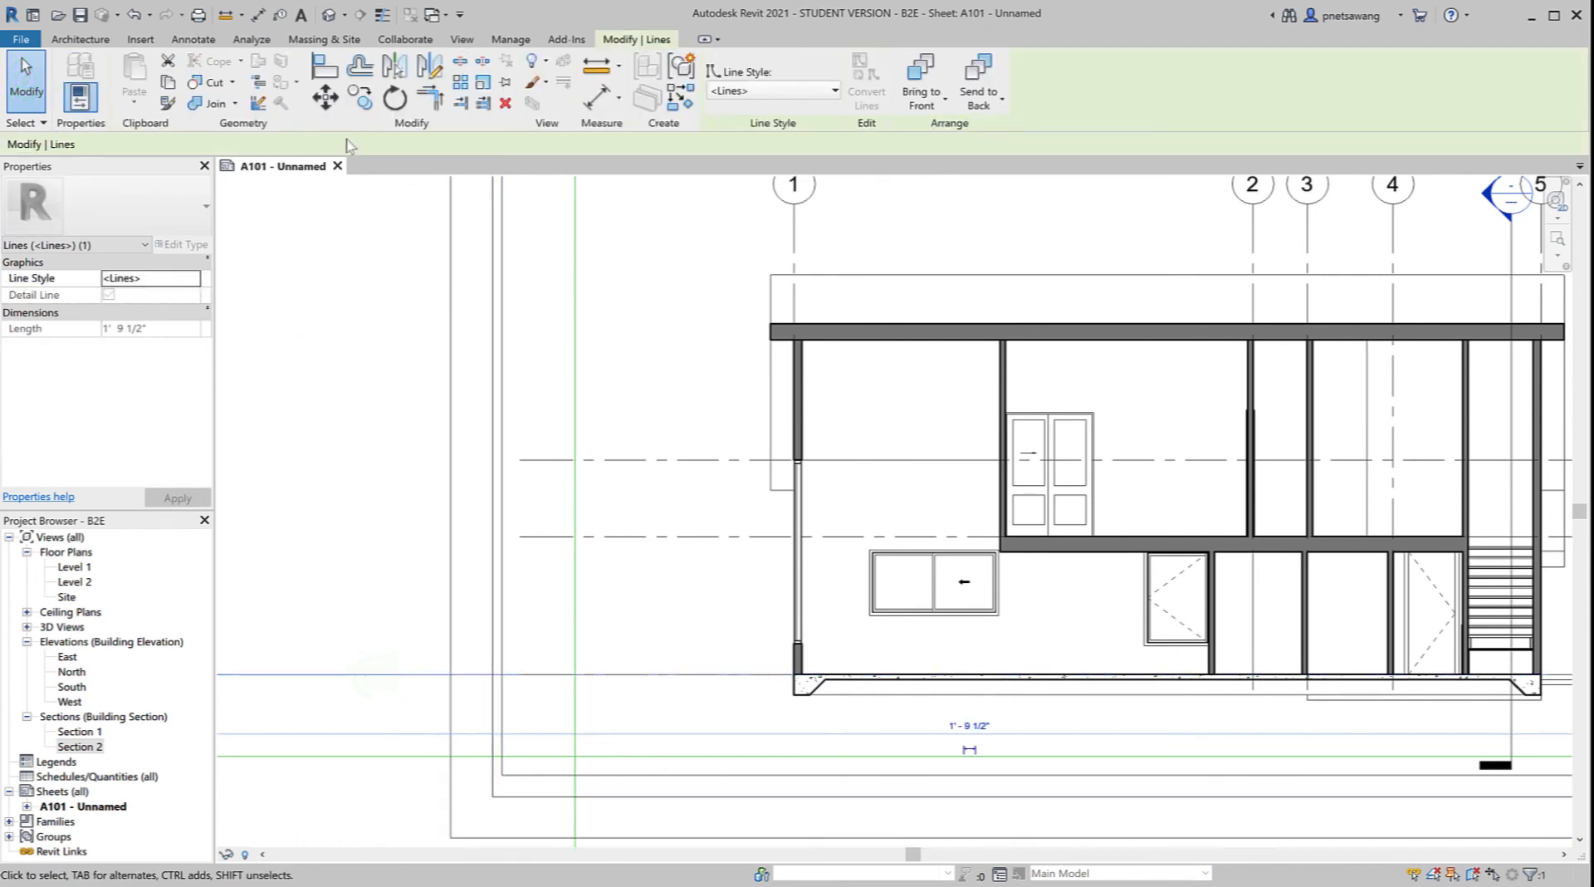
{"action": "left_click", "coordinate": [360, 106]}
{"action": "left_click", "coordinate": [346, 677]}
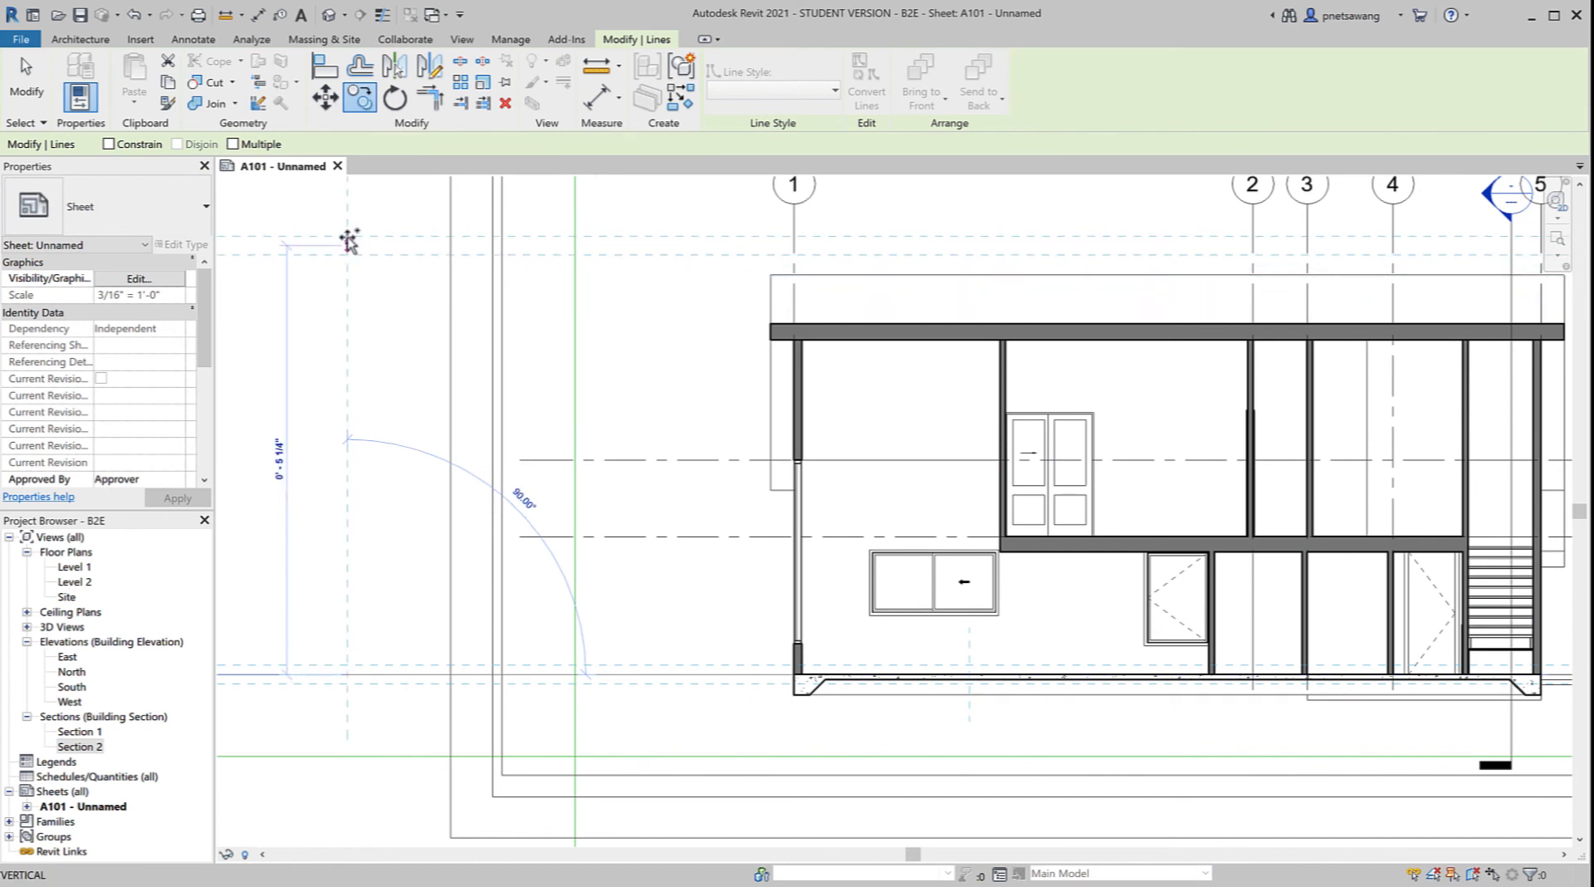
{"action": "type", "text": "6"}
{"action": "key", "text": "Return"}
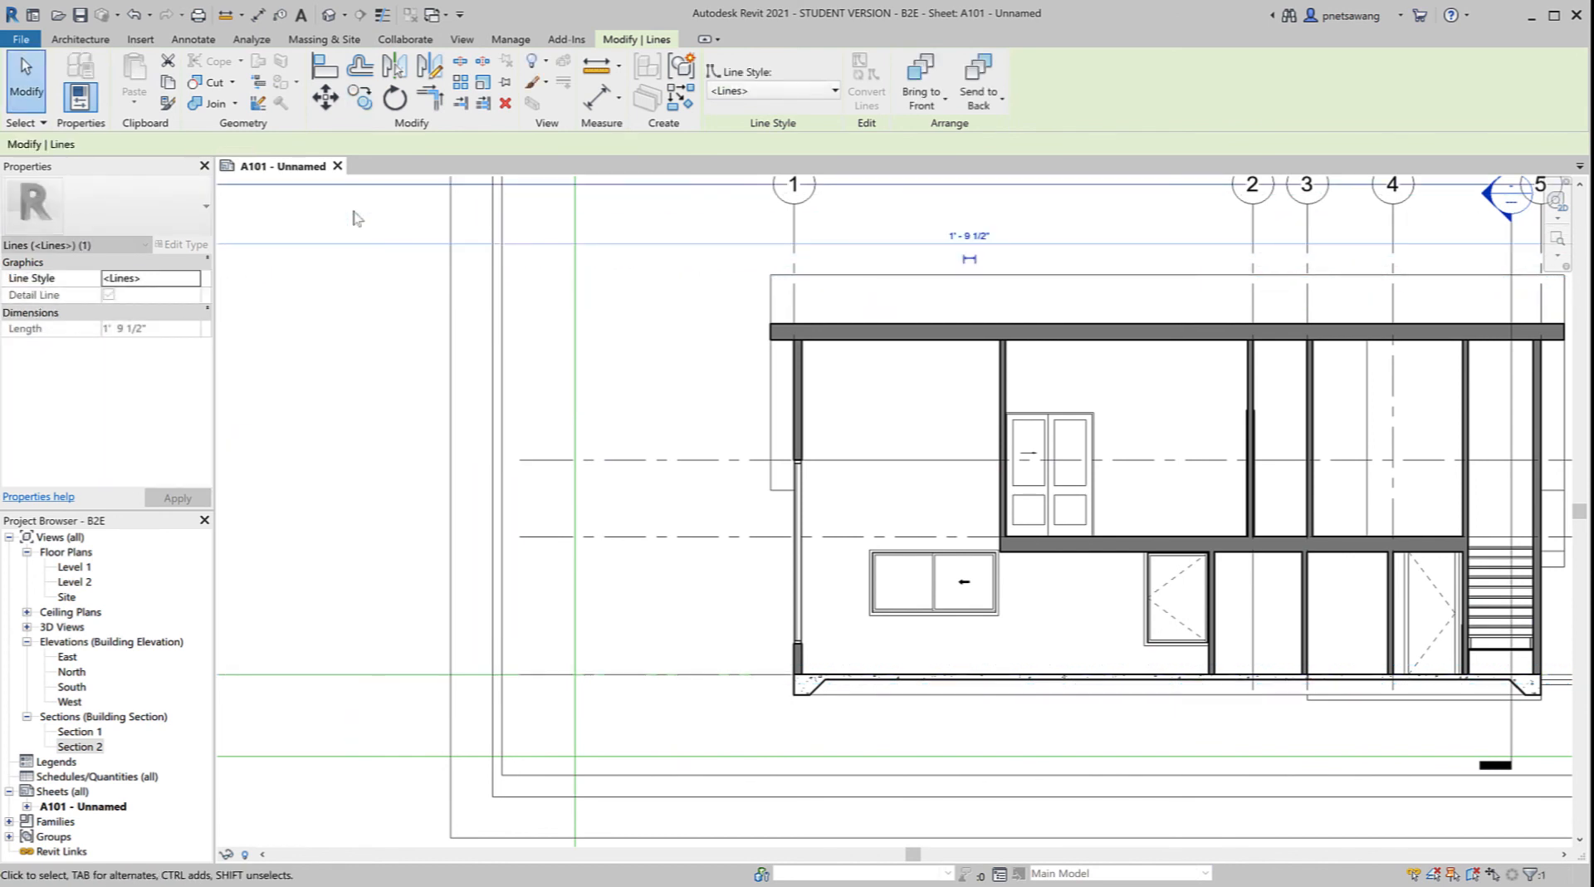
{"action": "middle_click_drag", "start_coordinate": [662, 332], "coordinate": [653, 420]}
{"action": "left_click", "coordinate": [325, 461]}
Step: Move the copied horizontal detail line down from the grid bubbles to just below them
{"action": "left_click", "coordinate": [382, 272]}
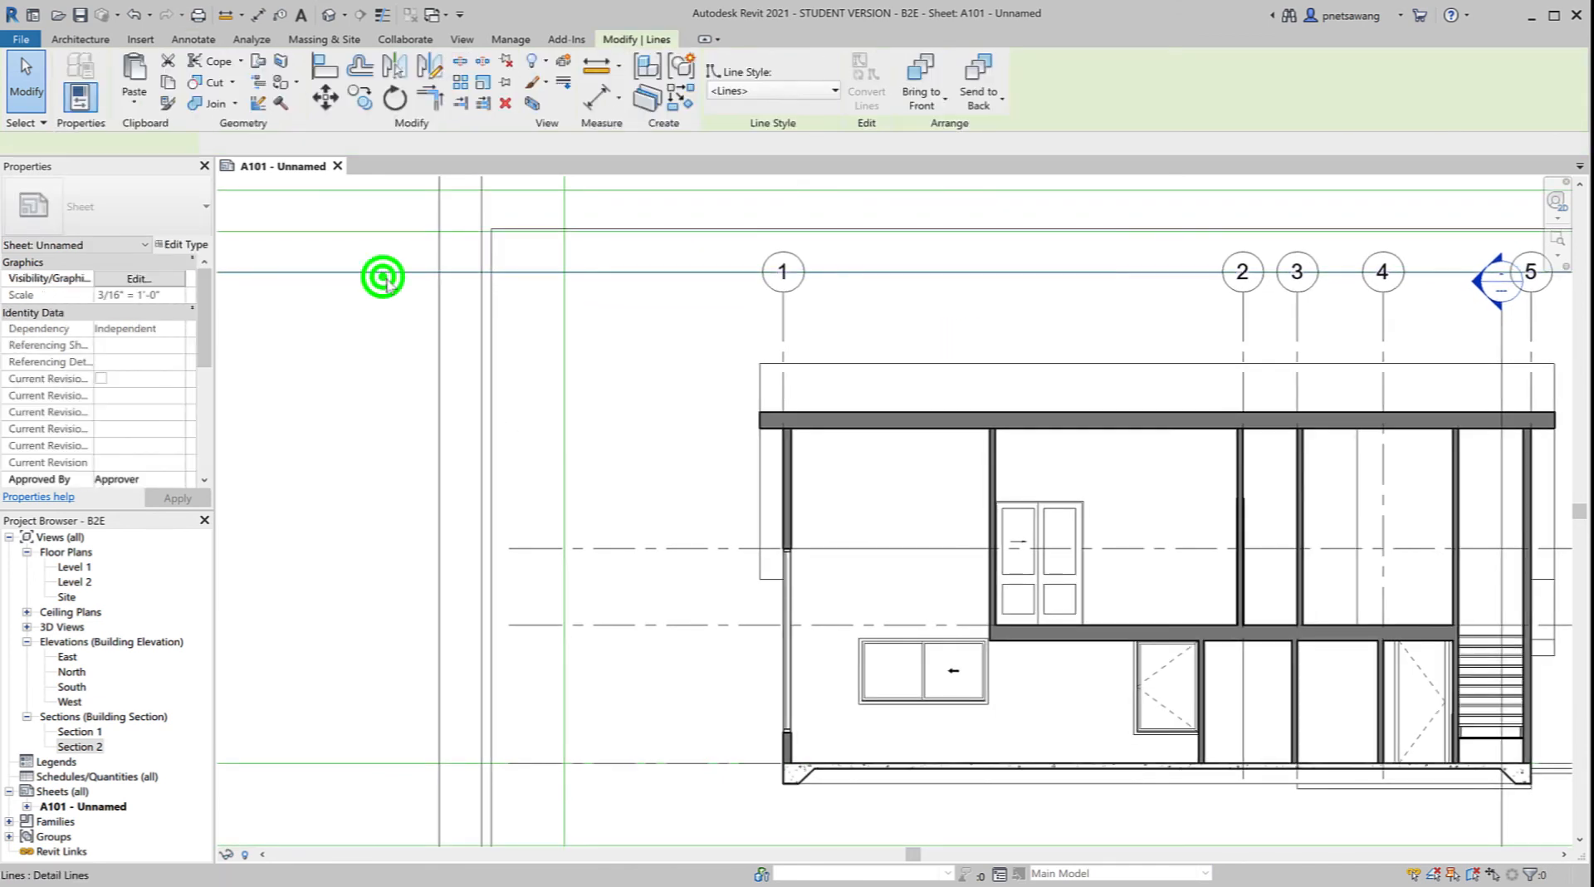
{"action": "left_click", "coordinate": [325, 98]}
{"action": "left_click", "coordinate": [385, 374]}
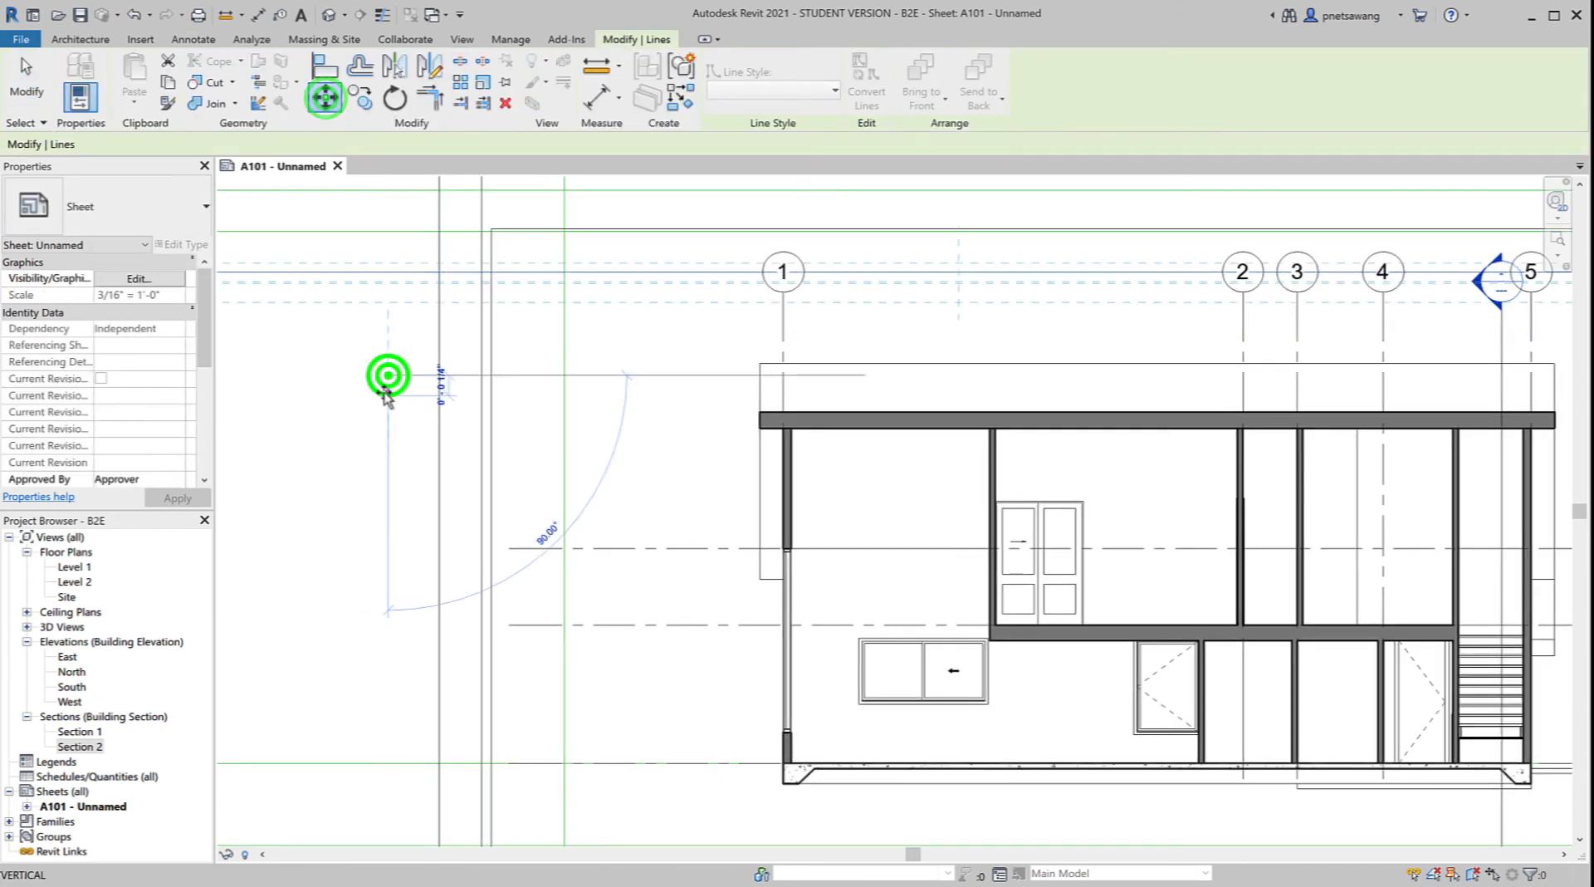
{"action": "left_click", "coordinate": [332, 446]}
{"action": "left_click", "coordinate": [332, 445]}
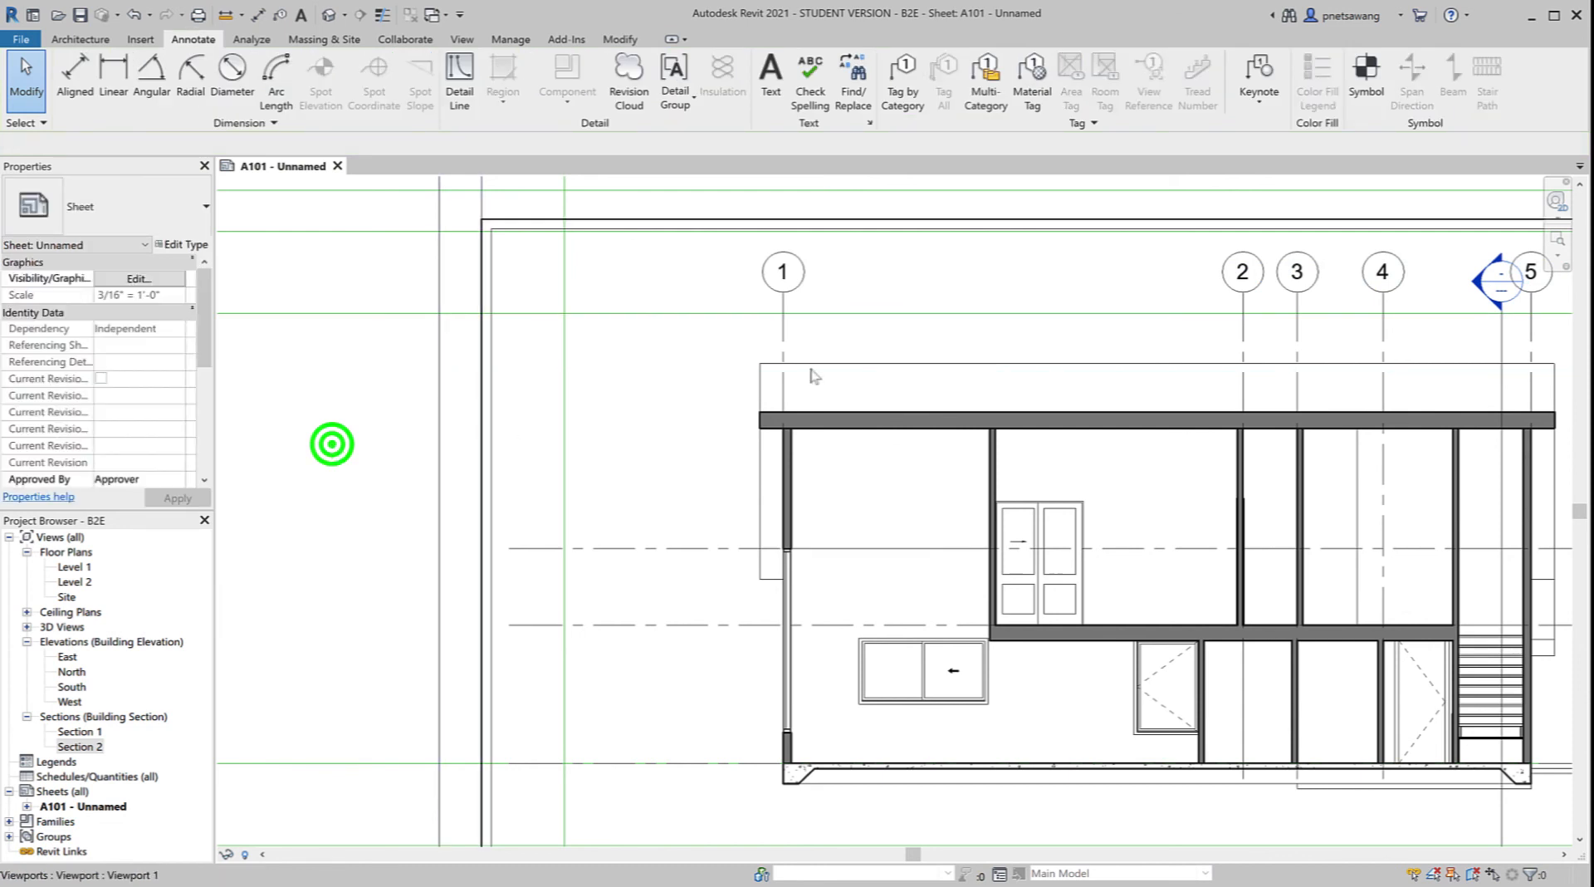
Step: Activate the Section 2 view, unpin grid 1, lower the aligned grid bubbles' ends to the detail line below them, and deactivate the view
{"action": "double_click", "coordinate": [705, 375]}
{"action": "left_click", "coordinate": [786, 329]}
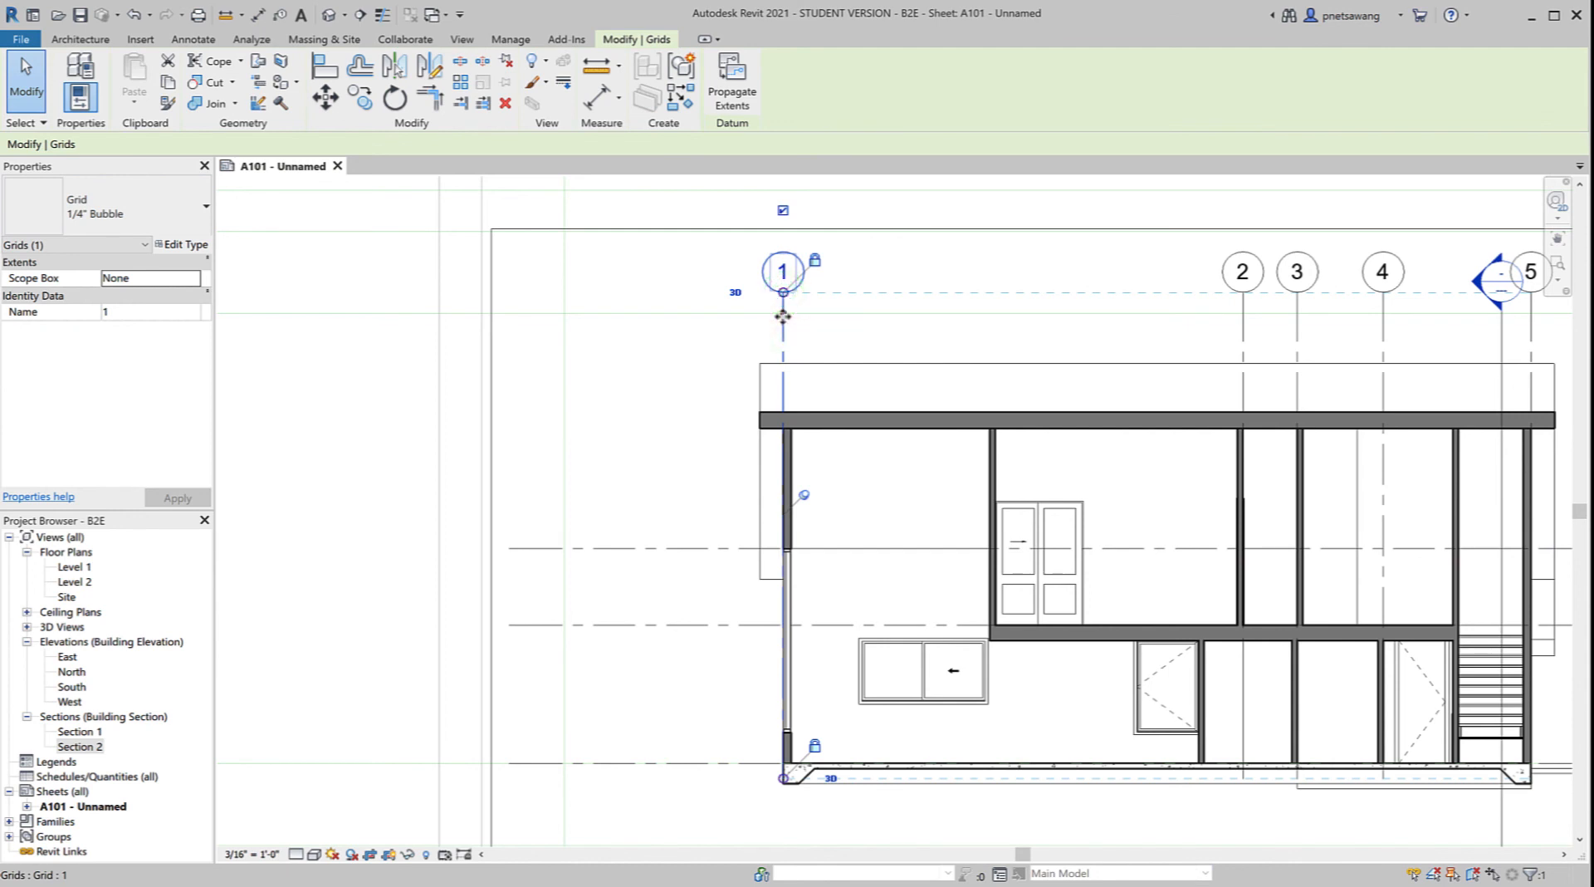
{"action": "left_click", "coordinate": [801, 495]}
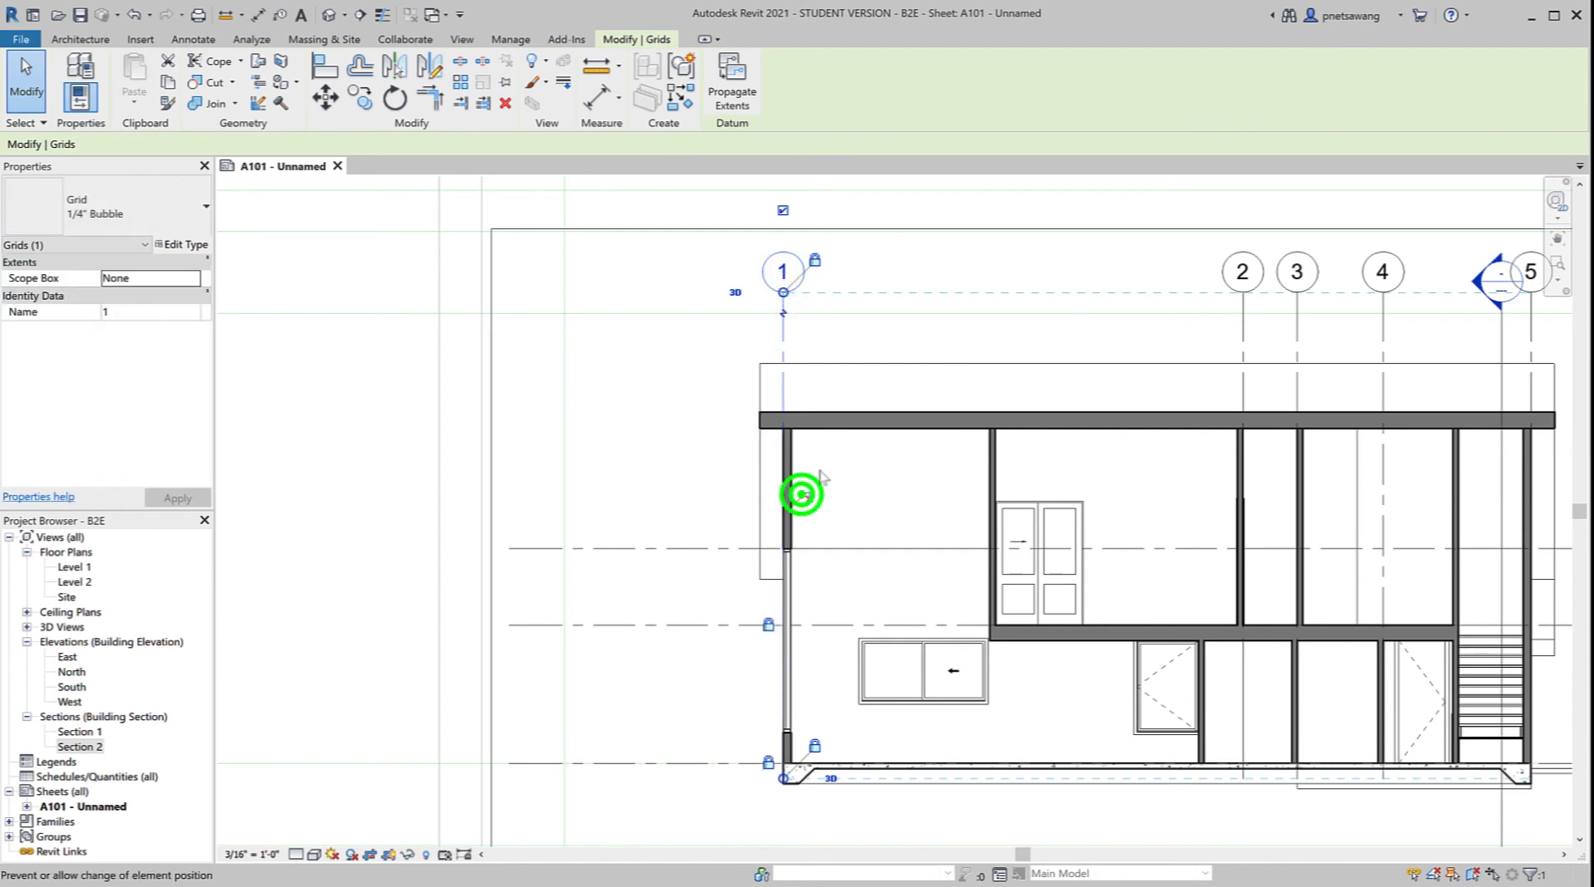
{"action": "left_click_drag", "start_coordinate": [783, 292], "coordinate": [759, 314]}
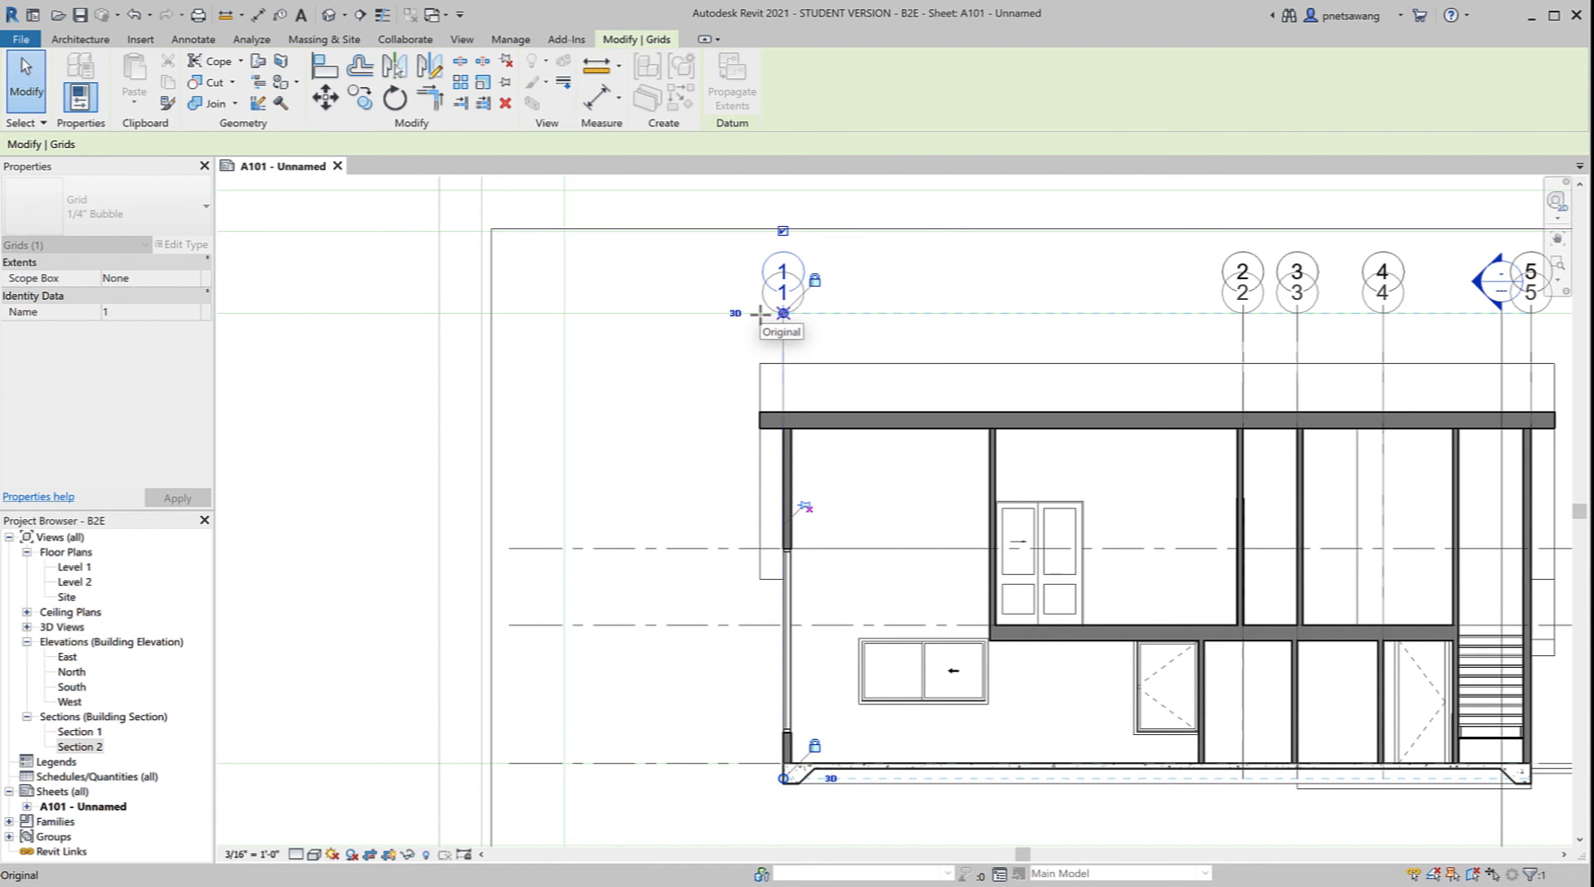
{"action": "left_click_drag", "start_coordinate": [759, 314], "coordinate": [761, 316]}
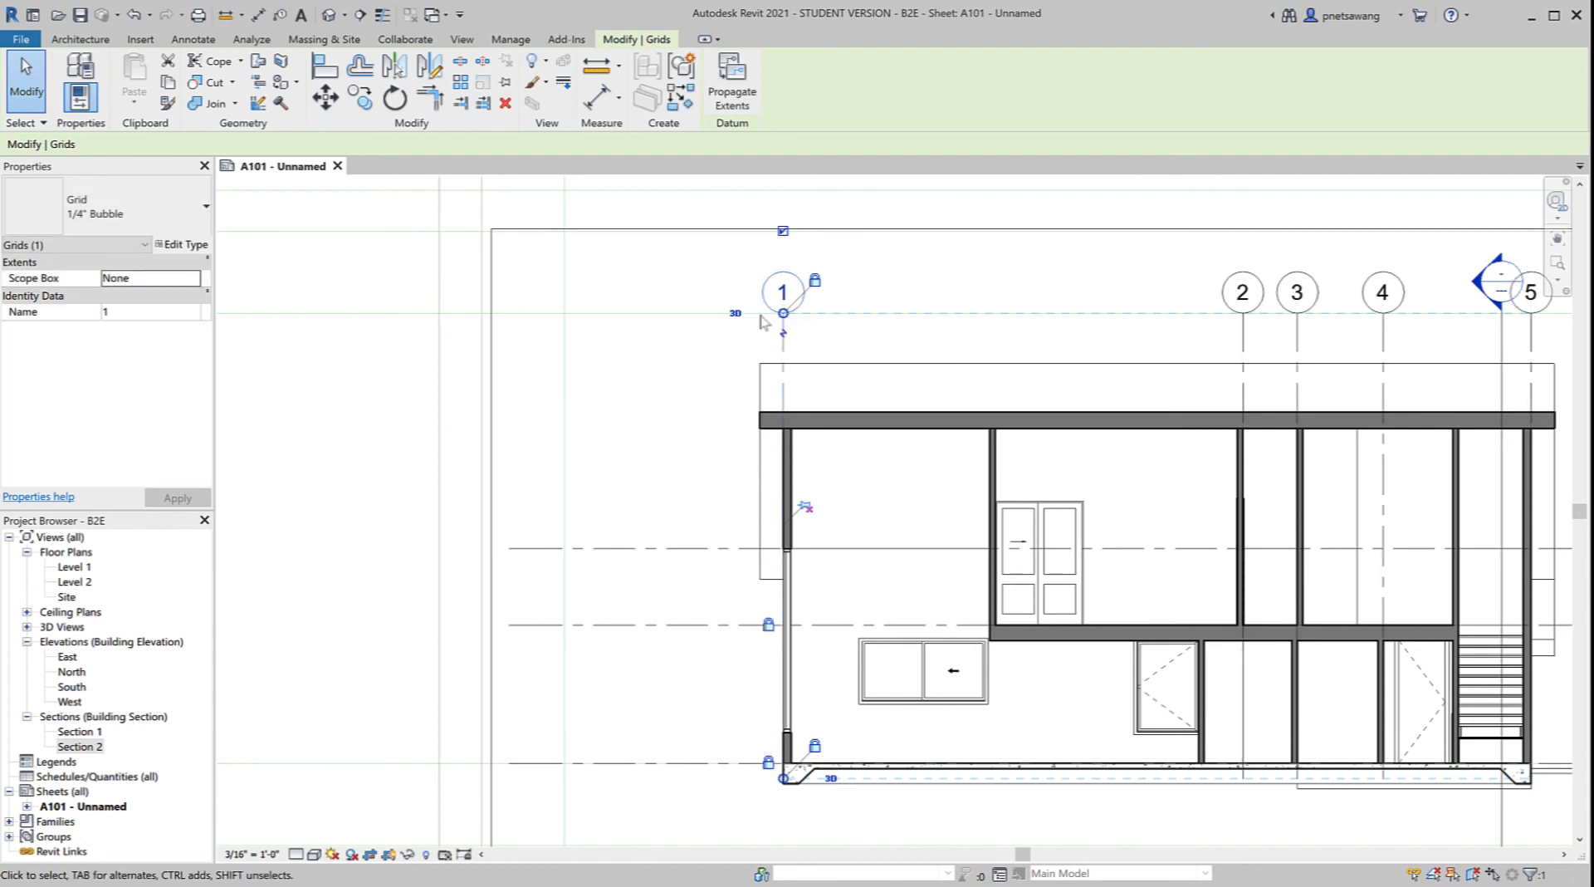
{"action": "left_click", "coordinate": [365, 407]}
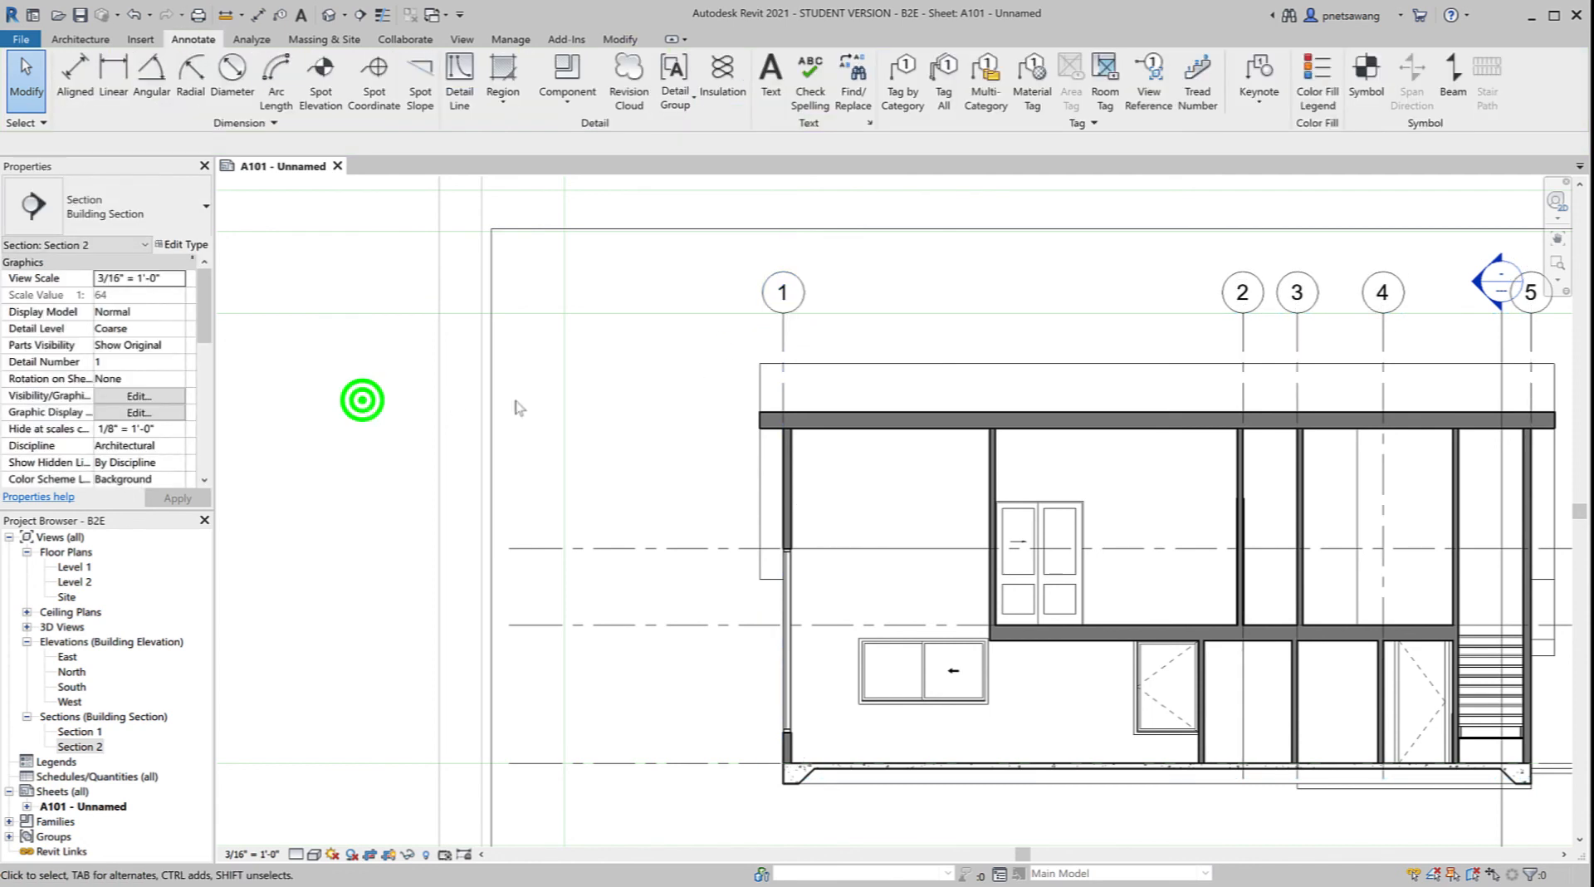
{"action": "scroll", "coordinate": [1085, 569], "scroll_direction": "down", "scroll_amount": 3}
{"action": "scroll", "coordinate": [1086, 570], "scroll_direction": "down", "scroll_amount": 1}
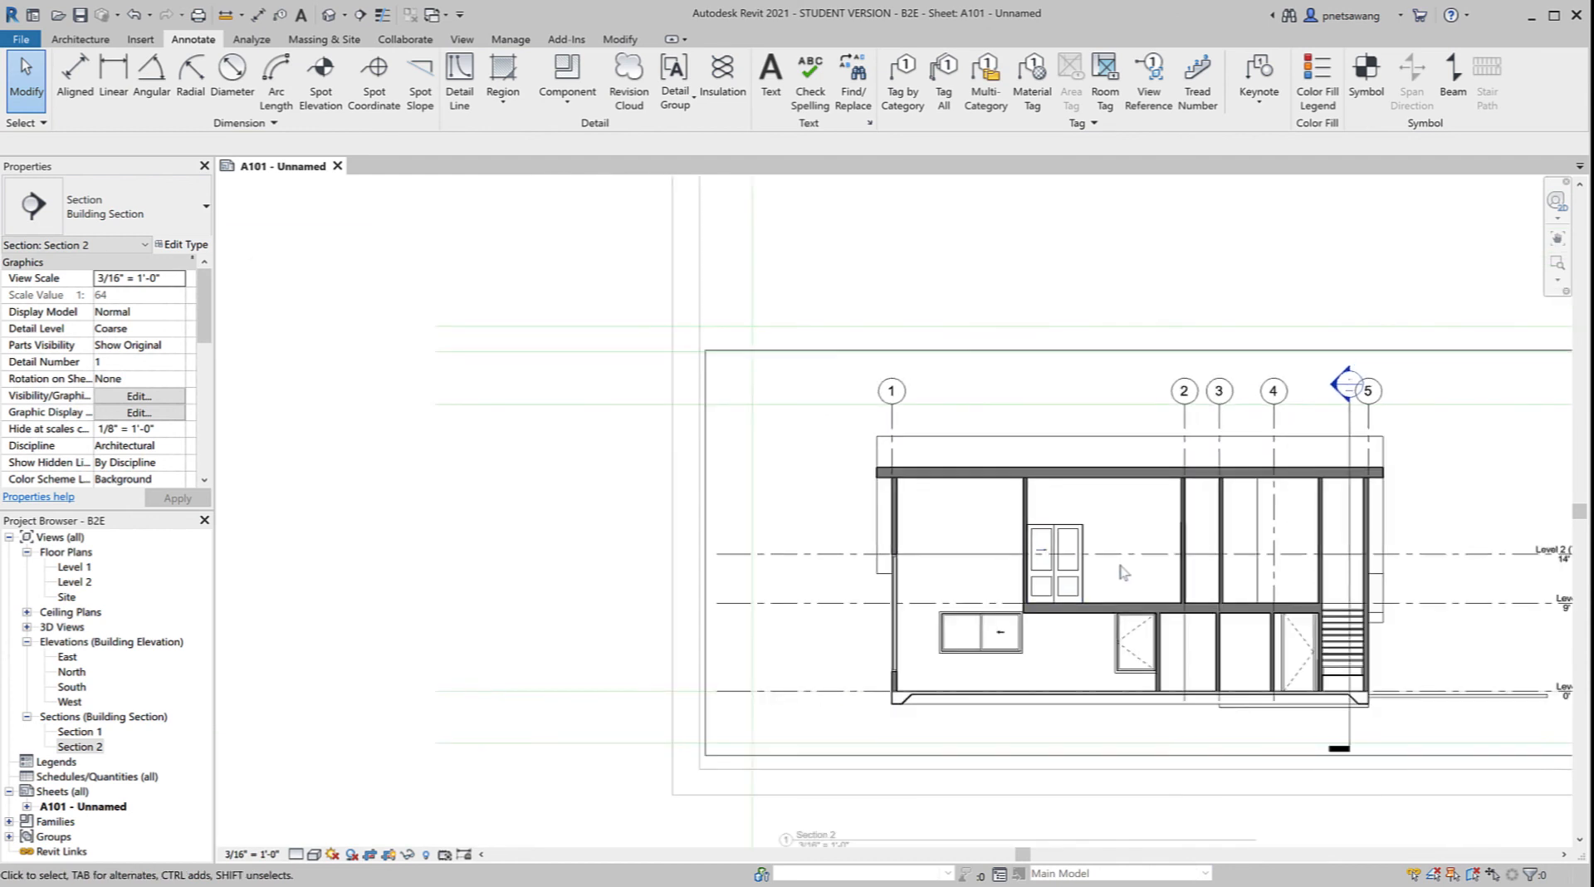
{"action": "middle_click_drag", "start_coordinate": [1112, 570], "coordinate": [771, 566]}
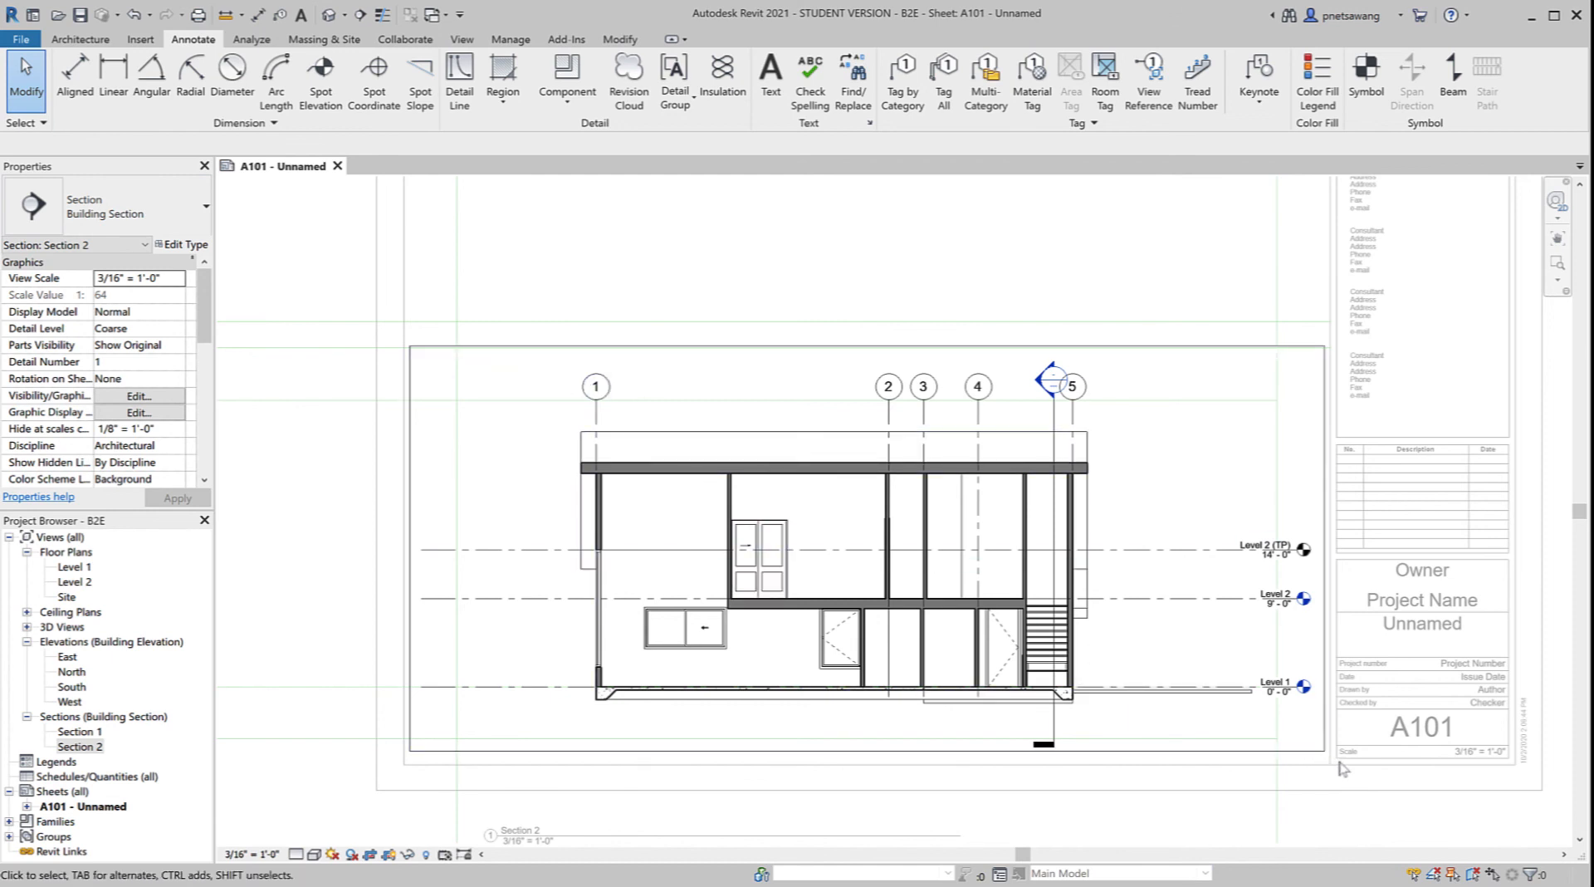
{"action": "left_click", "coordinate": [1325, 816]}
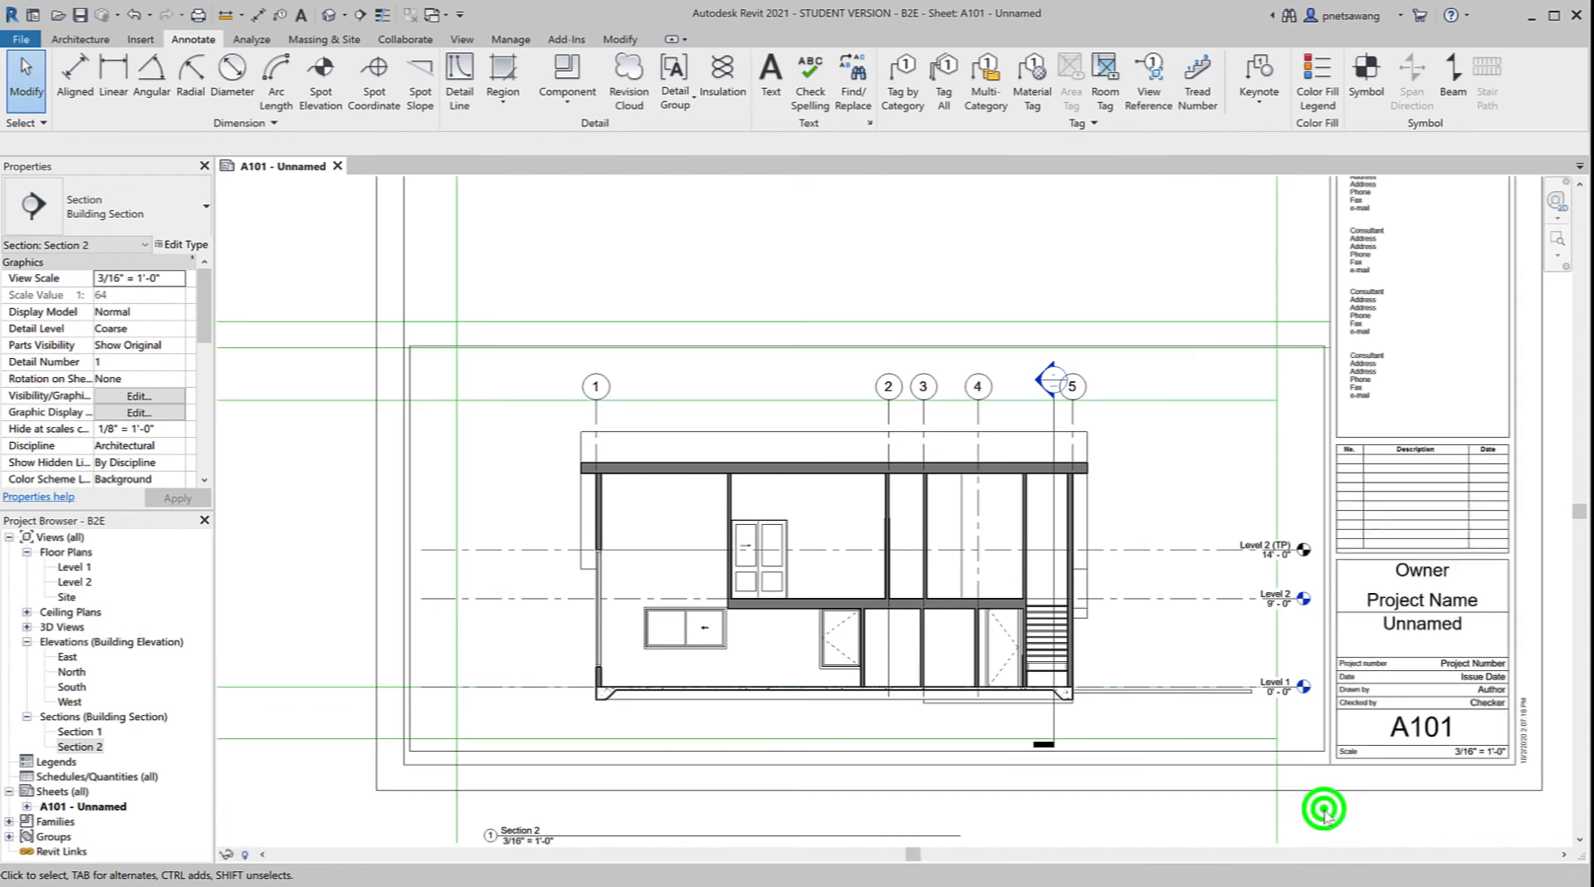
Step: Draw a diagonal detail line from Section 2's lower crop corner to the opposite upper guide at the sheet border, plus a vertical line up from its midpoint
{"action": "key", "text": "d"}
{"action": "key", "text": "l"}
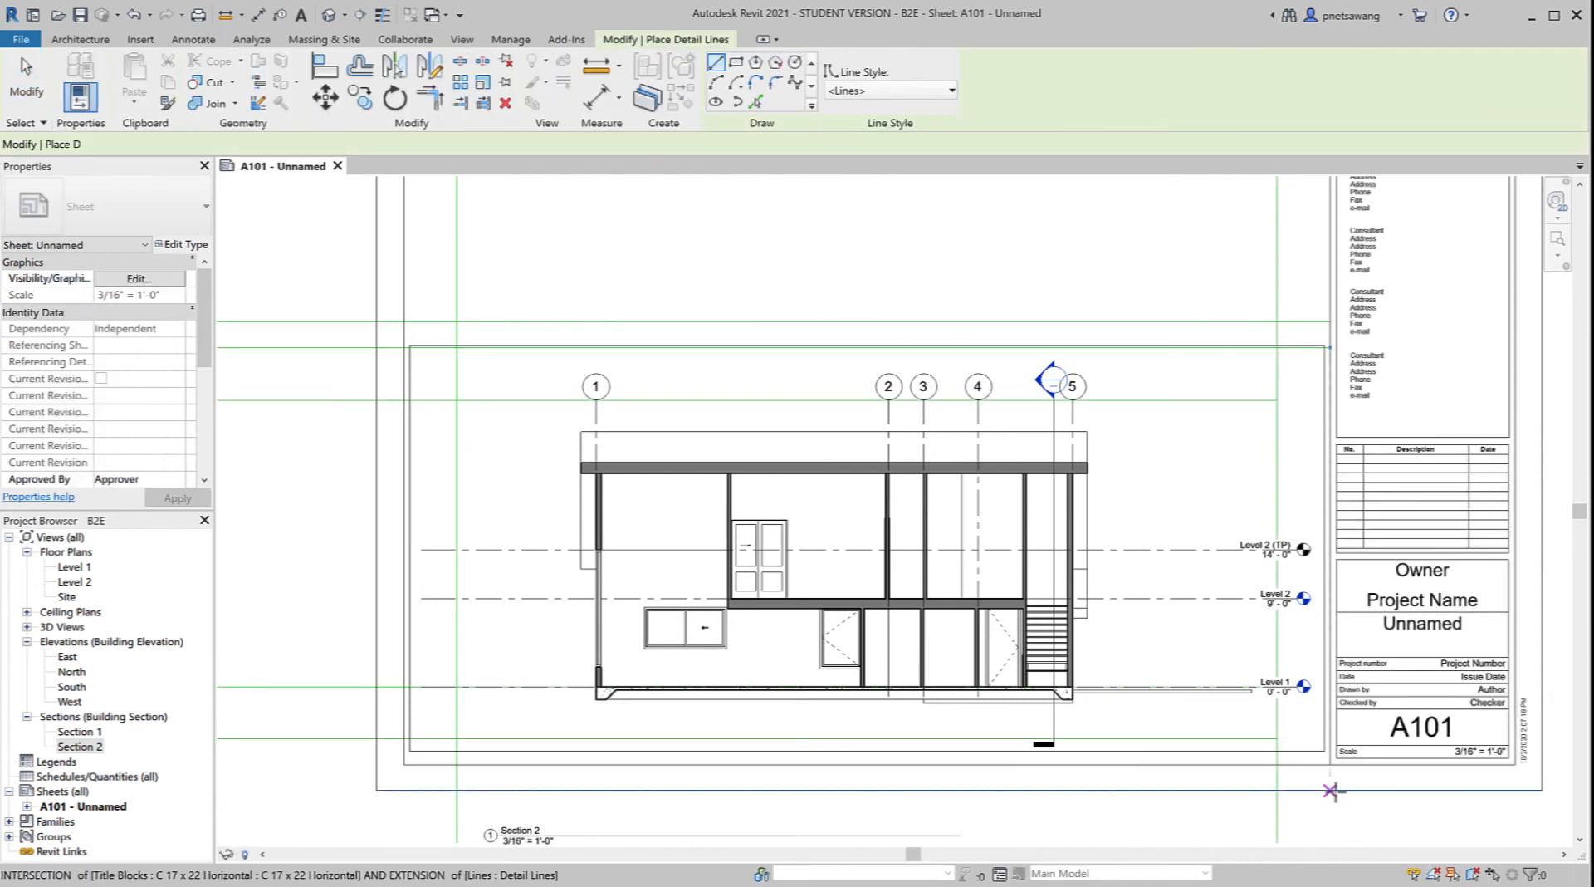
{"action": "left_click", "coordinate": [1323, 750]}
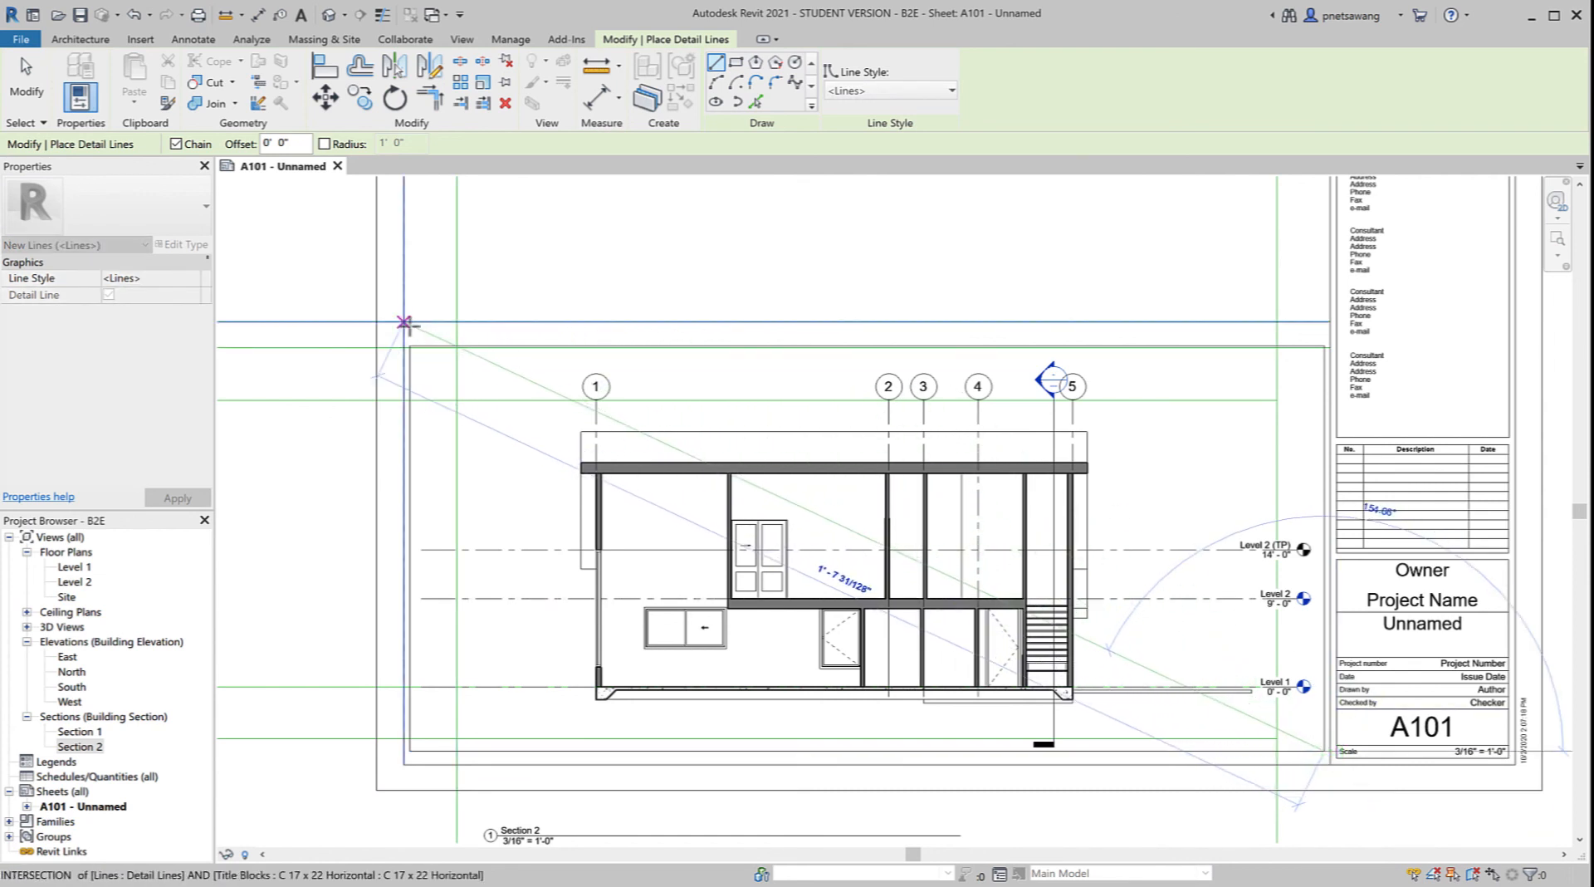
{"action": "left_click", "coordinate": [407, 322]}
{"action": "key", "text": "Escape"}
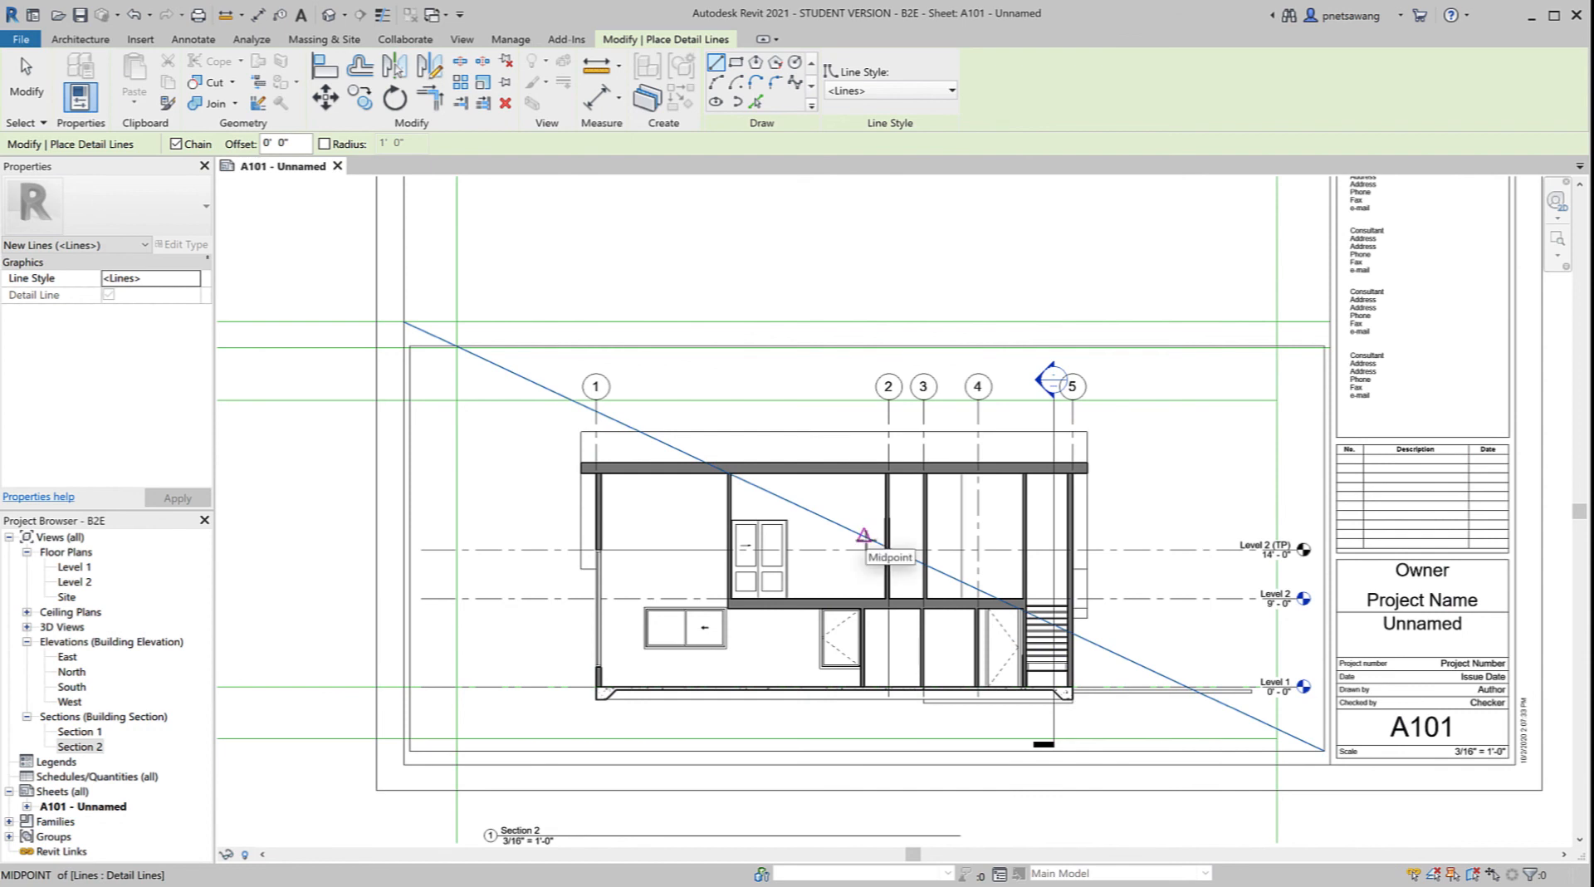
{"action": "left_click", "coordinate": [864, 535]}
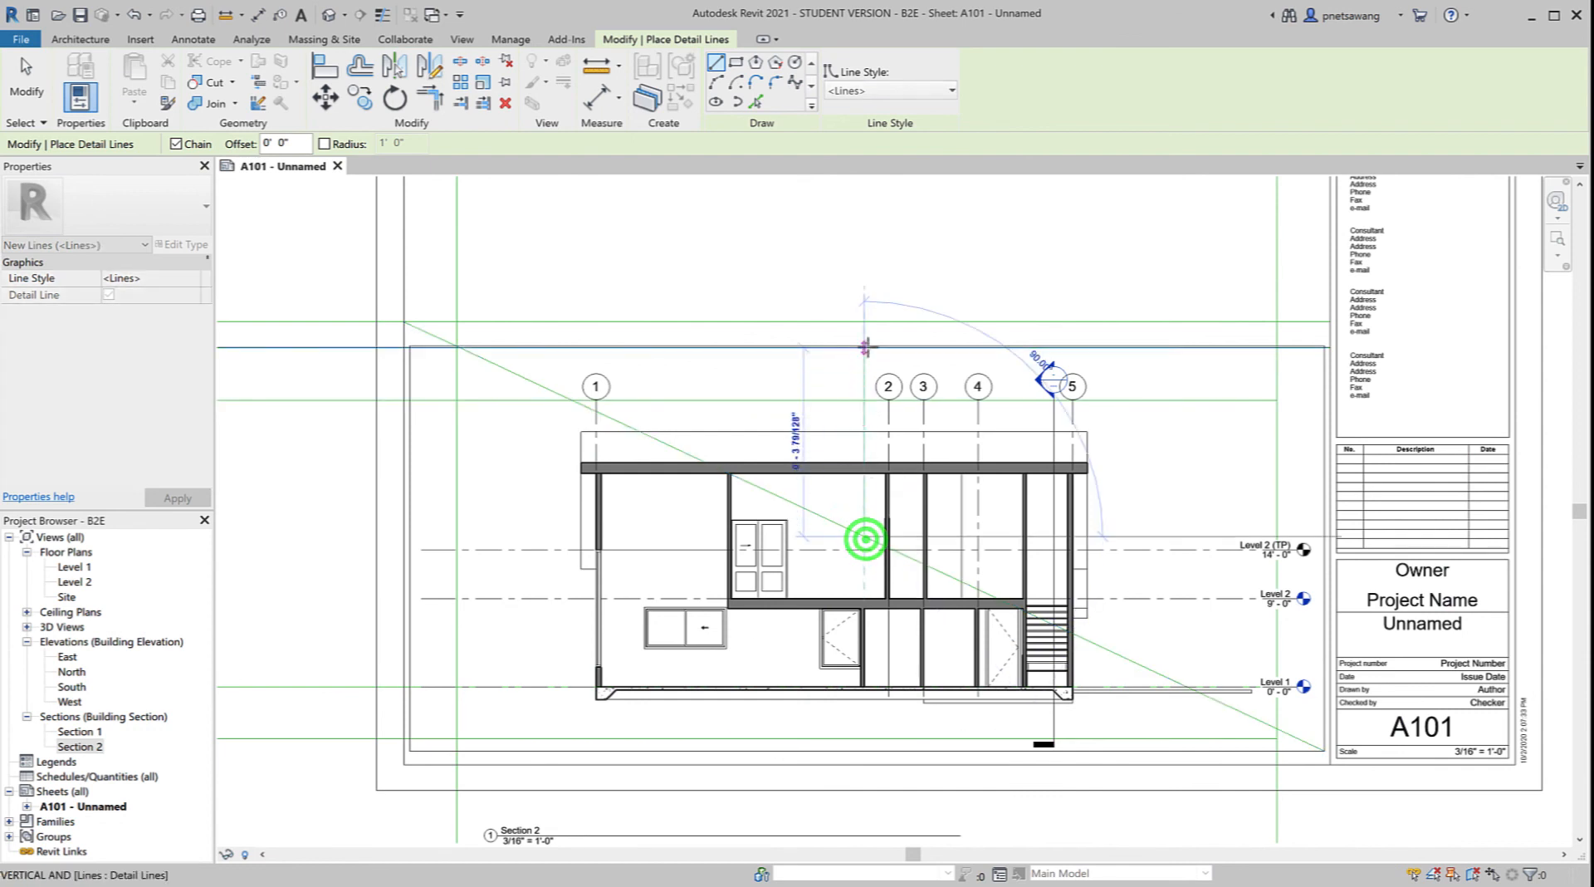
{"action": "left_click", "coordinate": [864, 246]}
{"action": "key", "text": "Escape"}
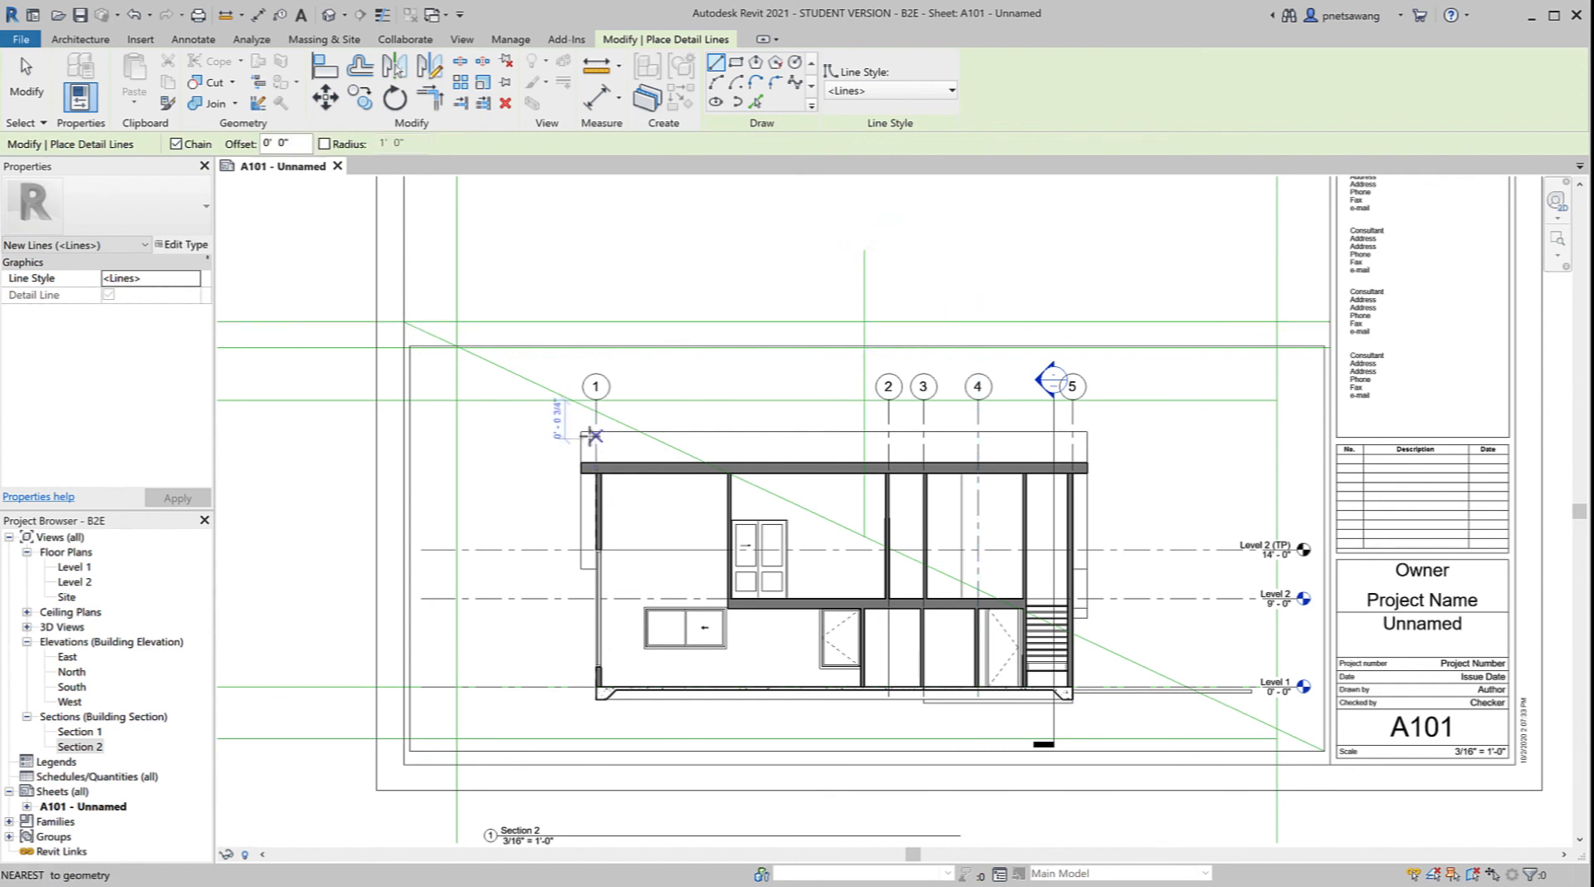
Step: Draw a horizontal detail line about 9" long from grid 1 to grid 5 just below the bubbles
{"action": "left_click", "coordinate": [595, 400]}
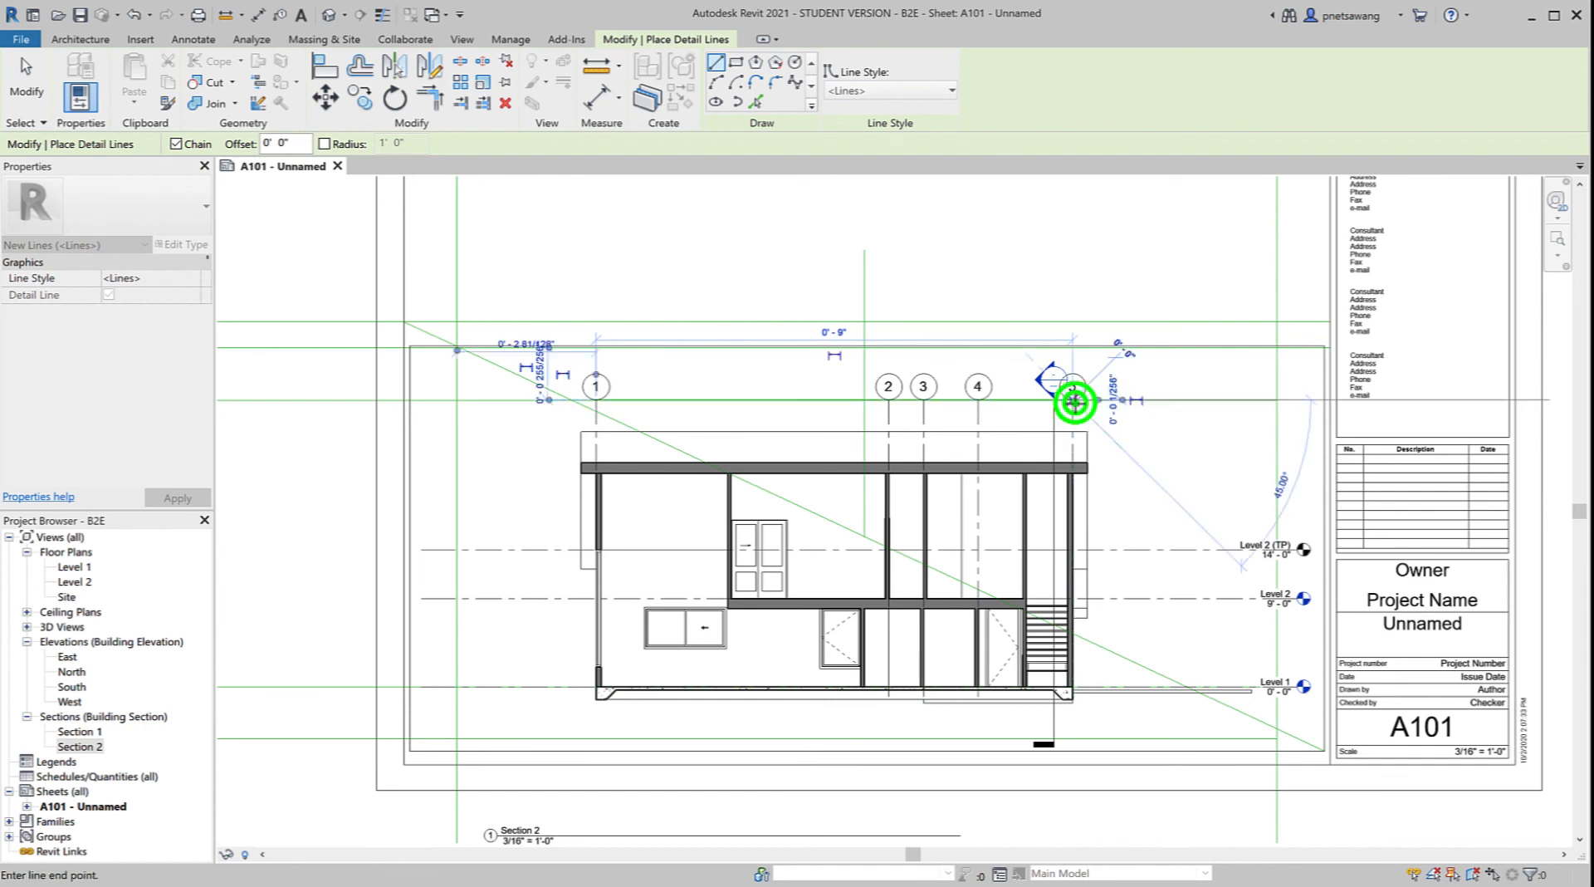
{"action": "key", "text": "Escape"}
{"action": "key", "text": "Escape"}
Step: Move the Section 2 viewport horizontally from the grid line's midpoint to the vertical center detail line
{"action": "left_click", "coordinate": [931, 486]}
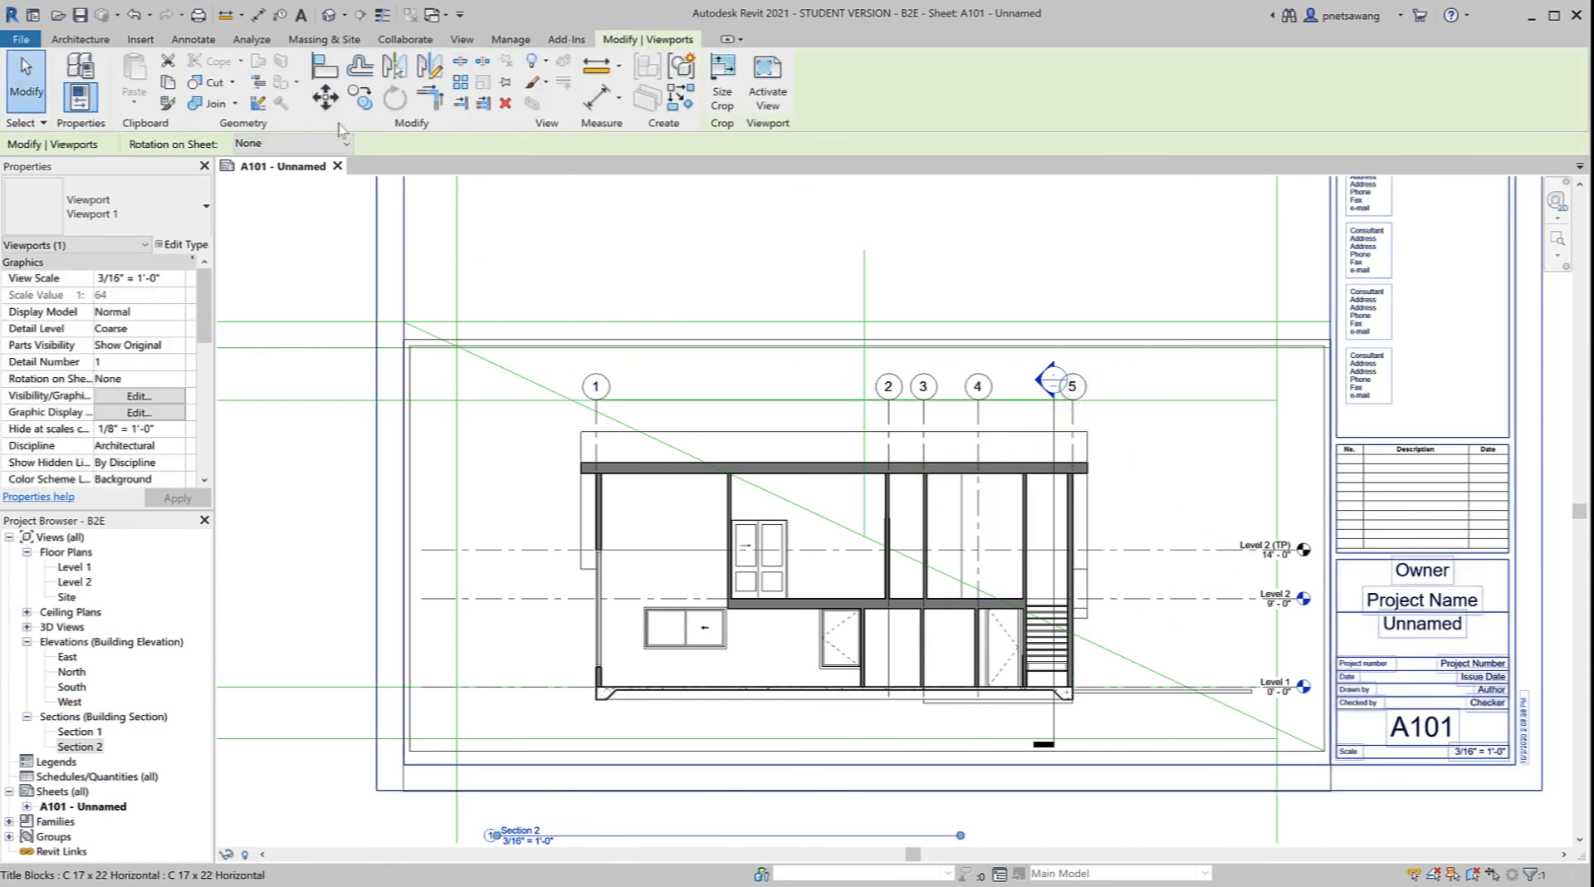
{"action": "left_click", "coordinate": [326, 98]}
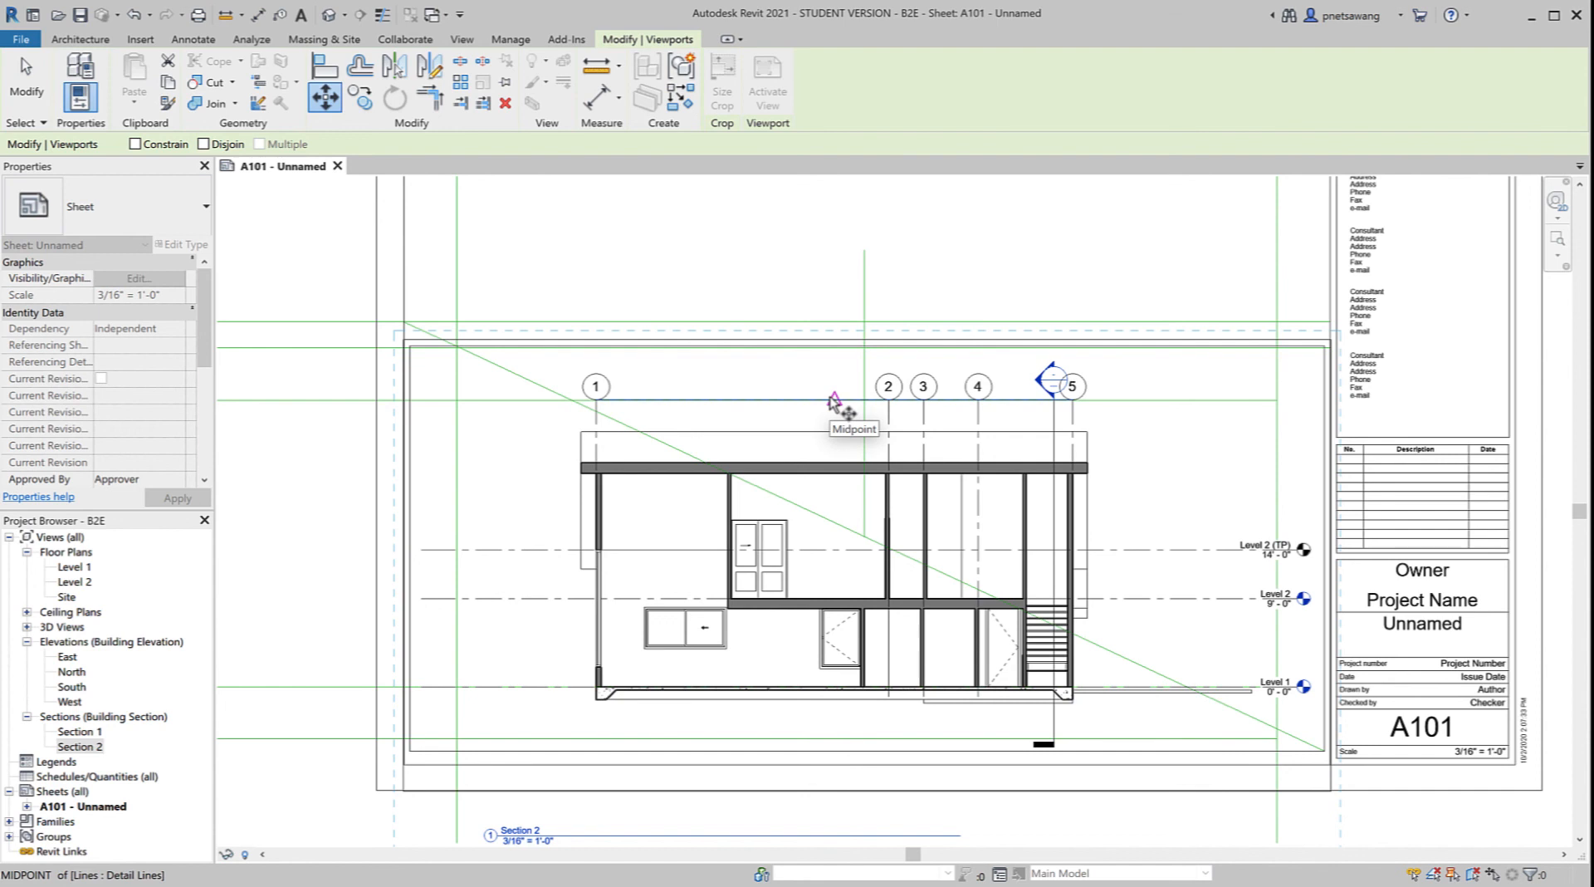
{"action": "left_click", "coordinate": [830, 396]}
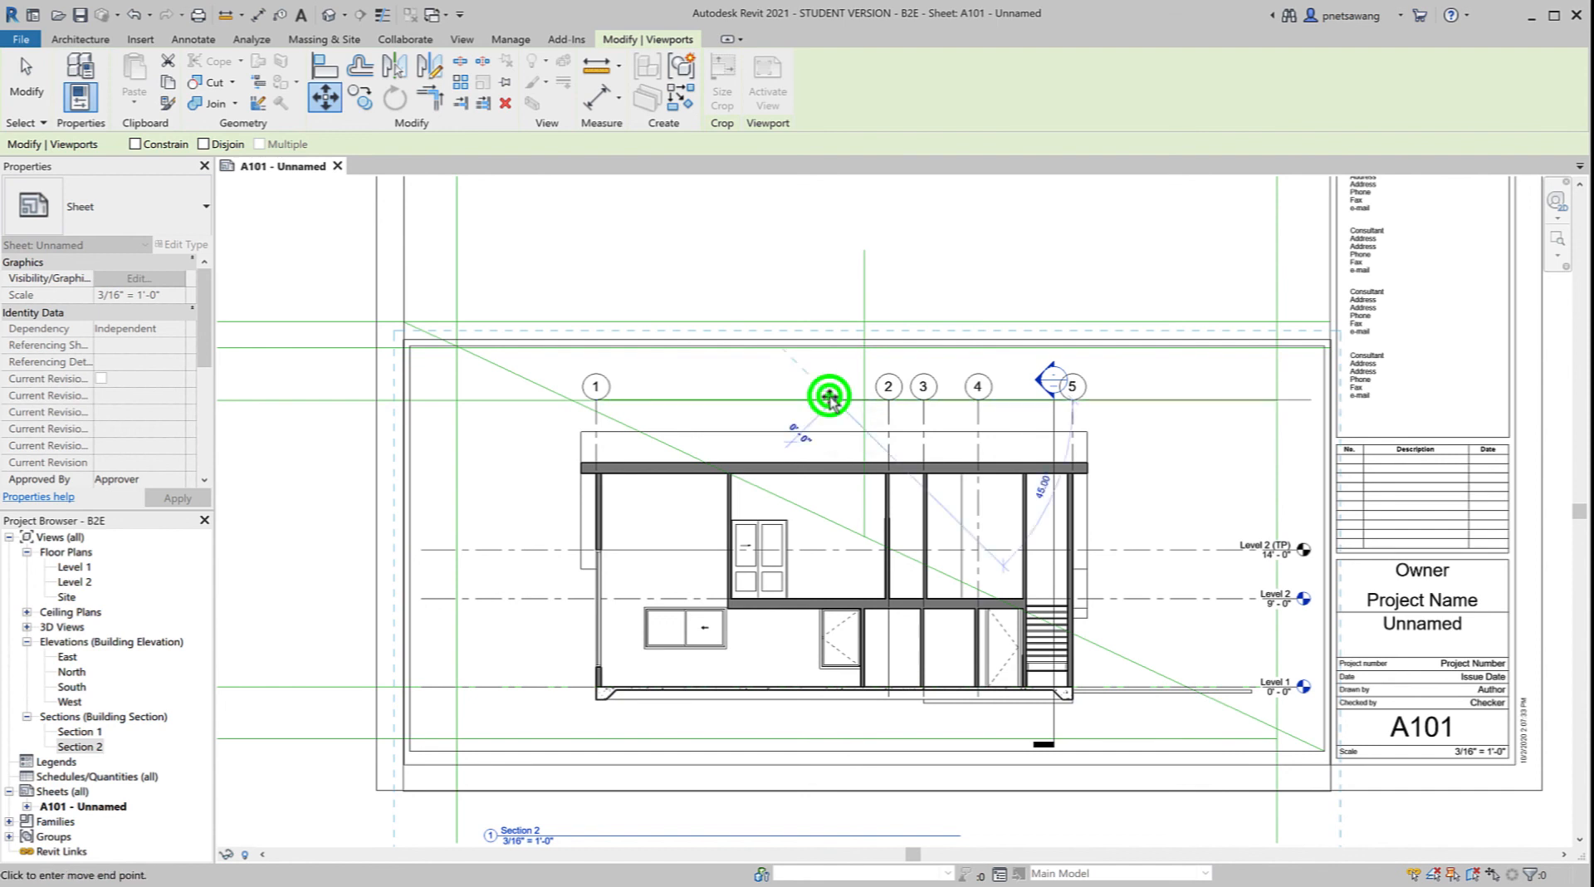
{"action": "left_click", "coordinate": [860, 400]}
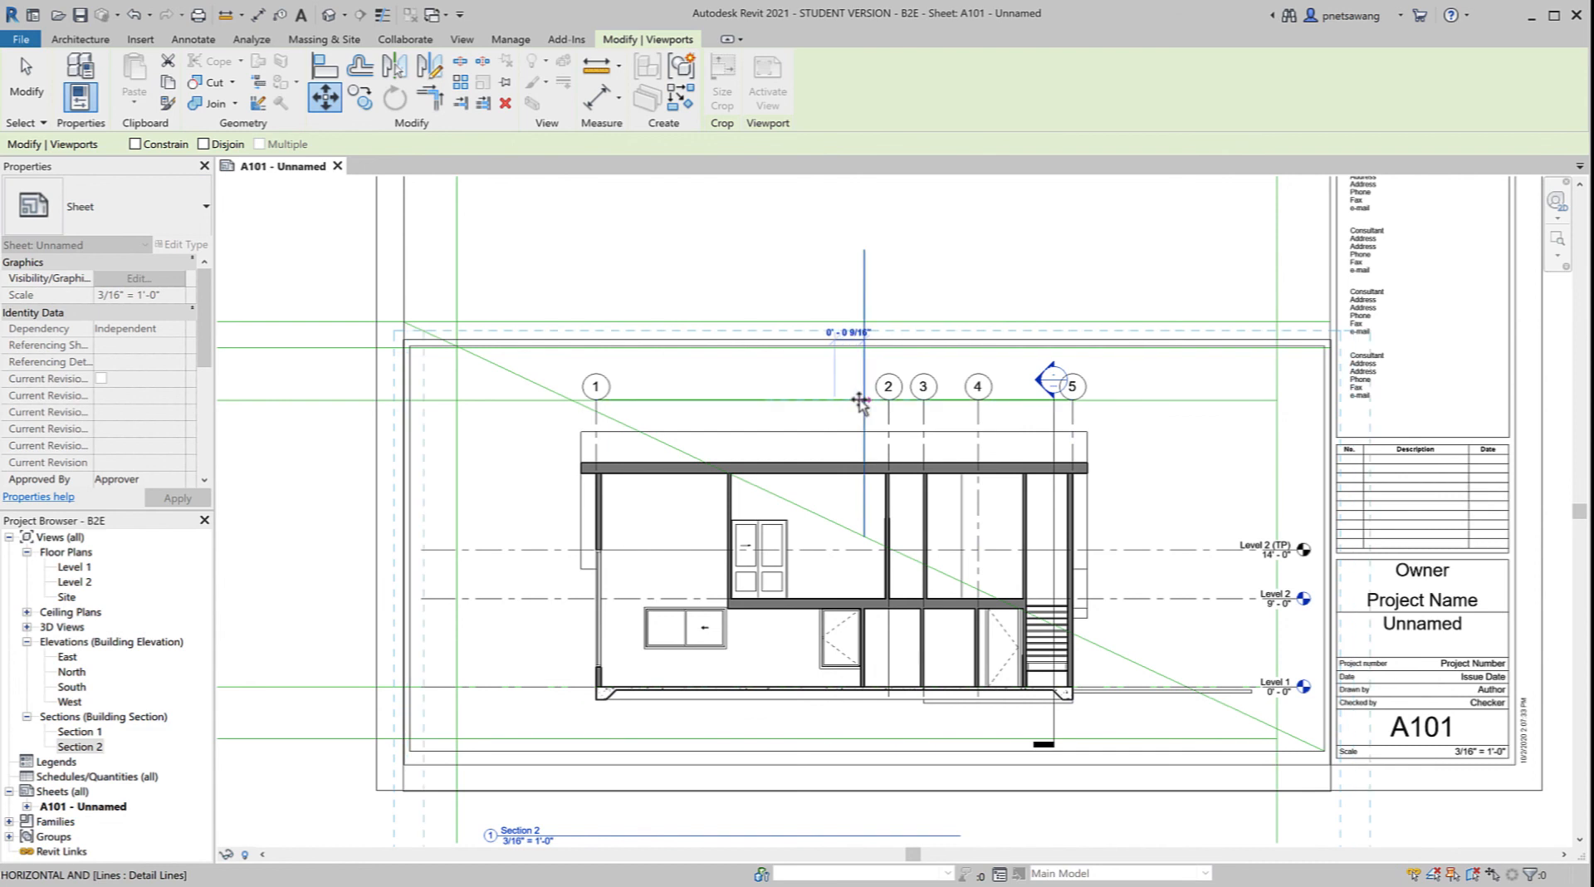
{"action": "left_click", "coordinate": [863, 401]}
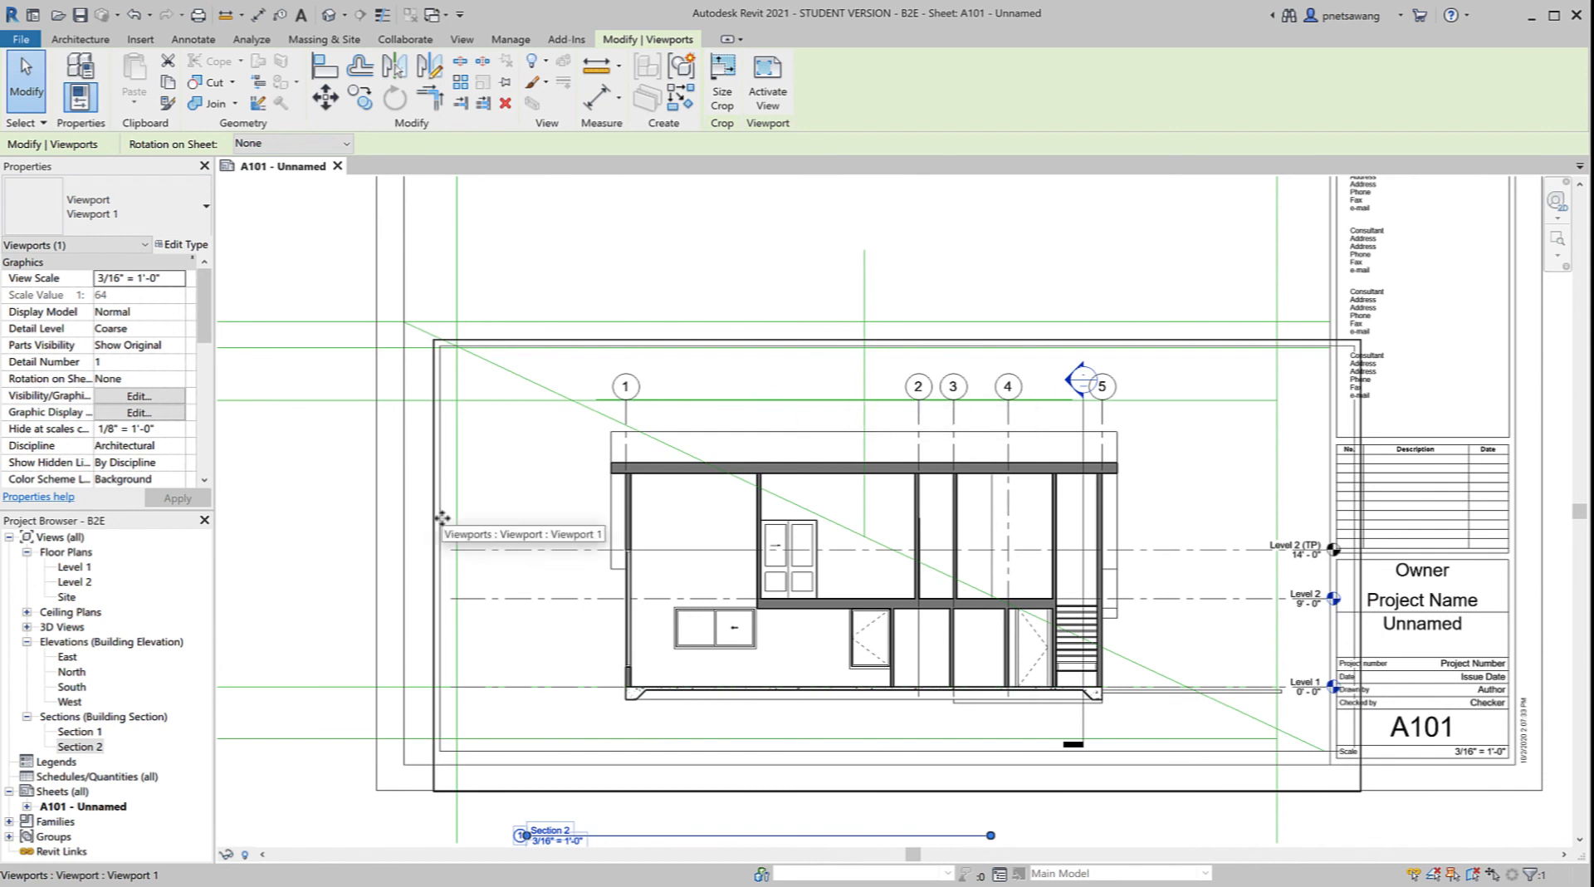
{"action": "left_click", "coordinate": [20, 76]}
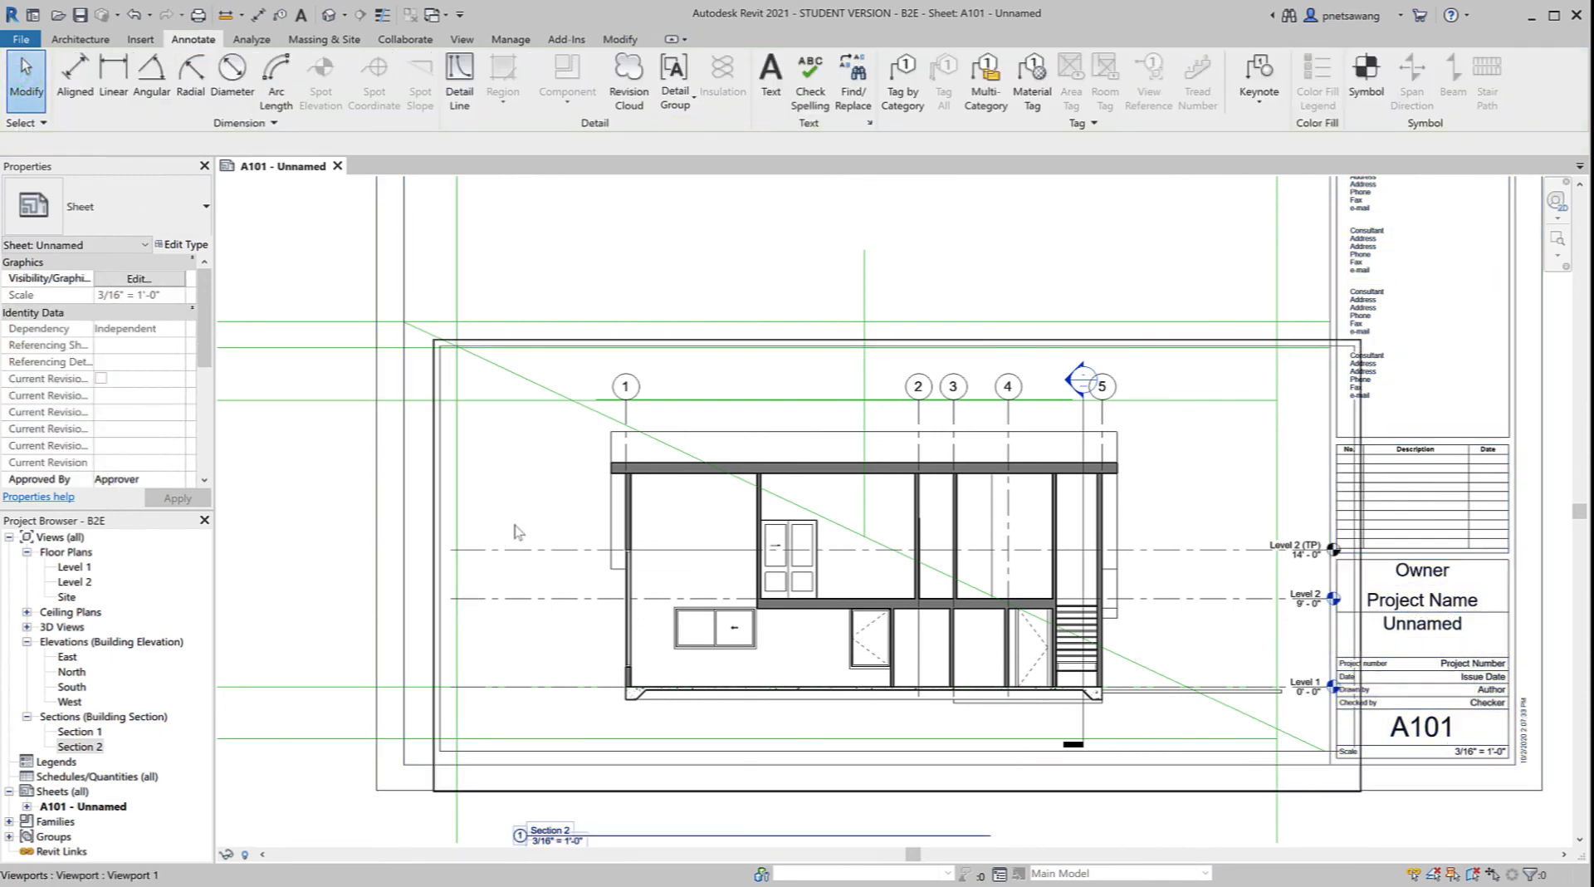
{"action": "left_click", "coordinate": [523, 502]}
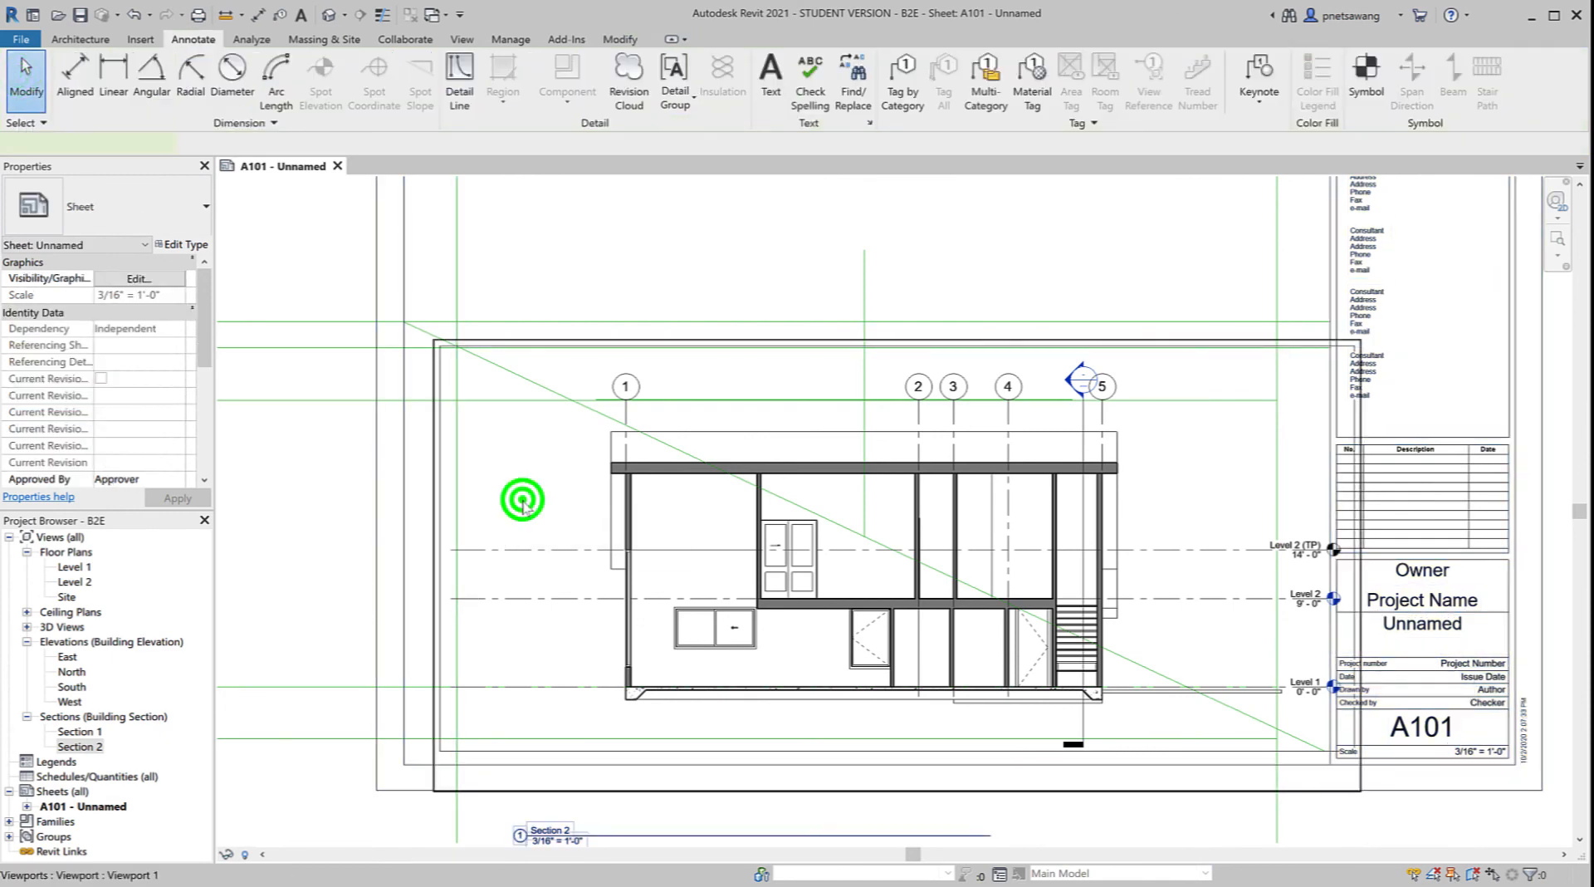
Step: Adjust Section 2's crop region: lower the top edge slightly, extend the left edge to the sheet border, and pull the right edge in before the title block
{"action": "left_click", "coordinate": [698, 347]}
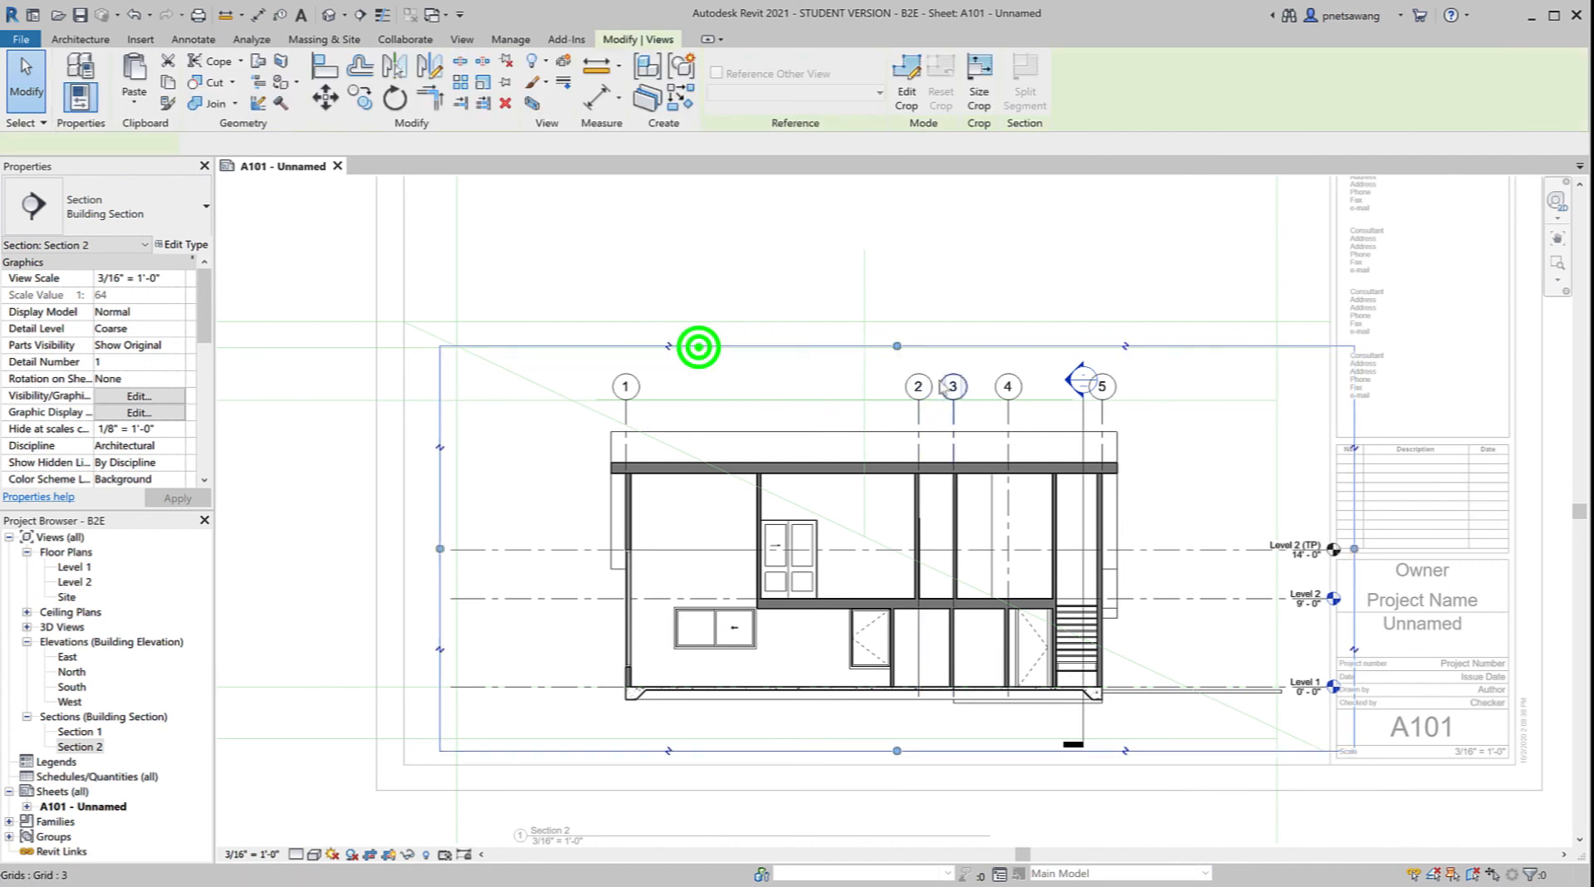
{"action": "left_click_drag", "start_coordinate": [898, 345], "coordinate": [897, 353]}
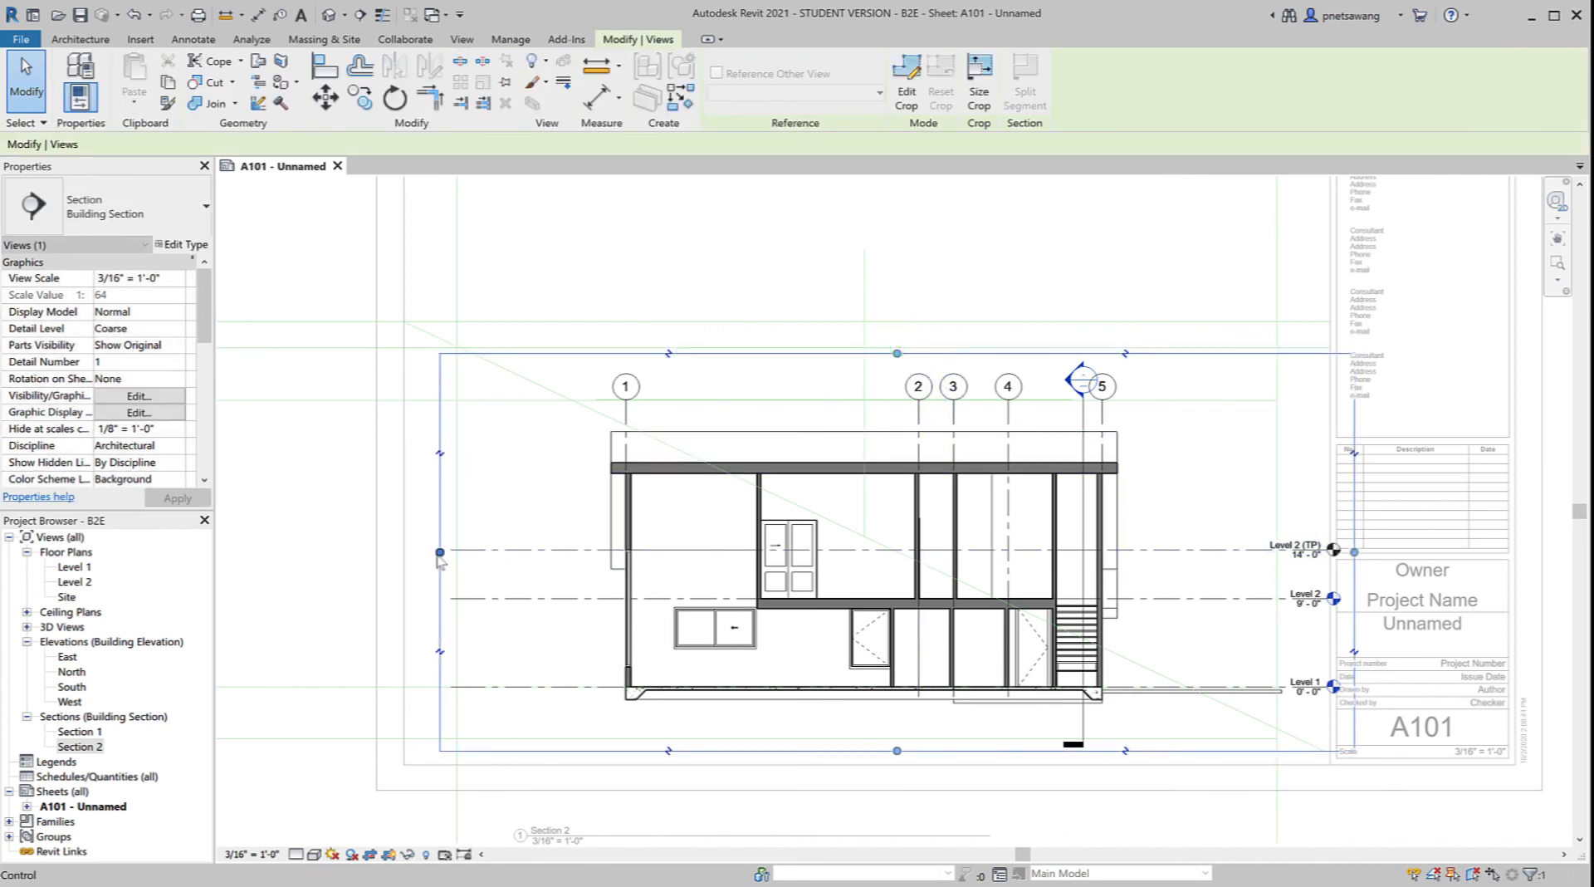
{"action": "left_click_drag", "start_coordinate": [440, 551], "coordinate": [409, 551]}
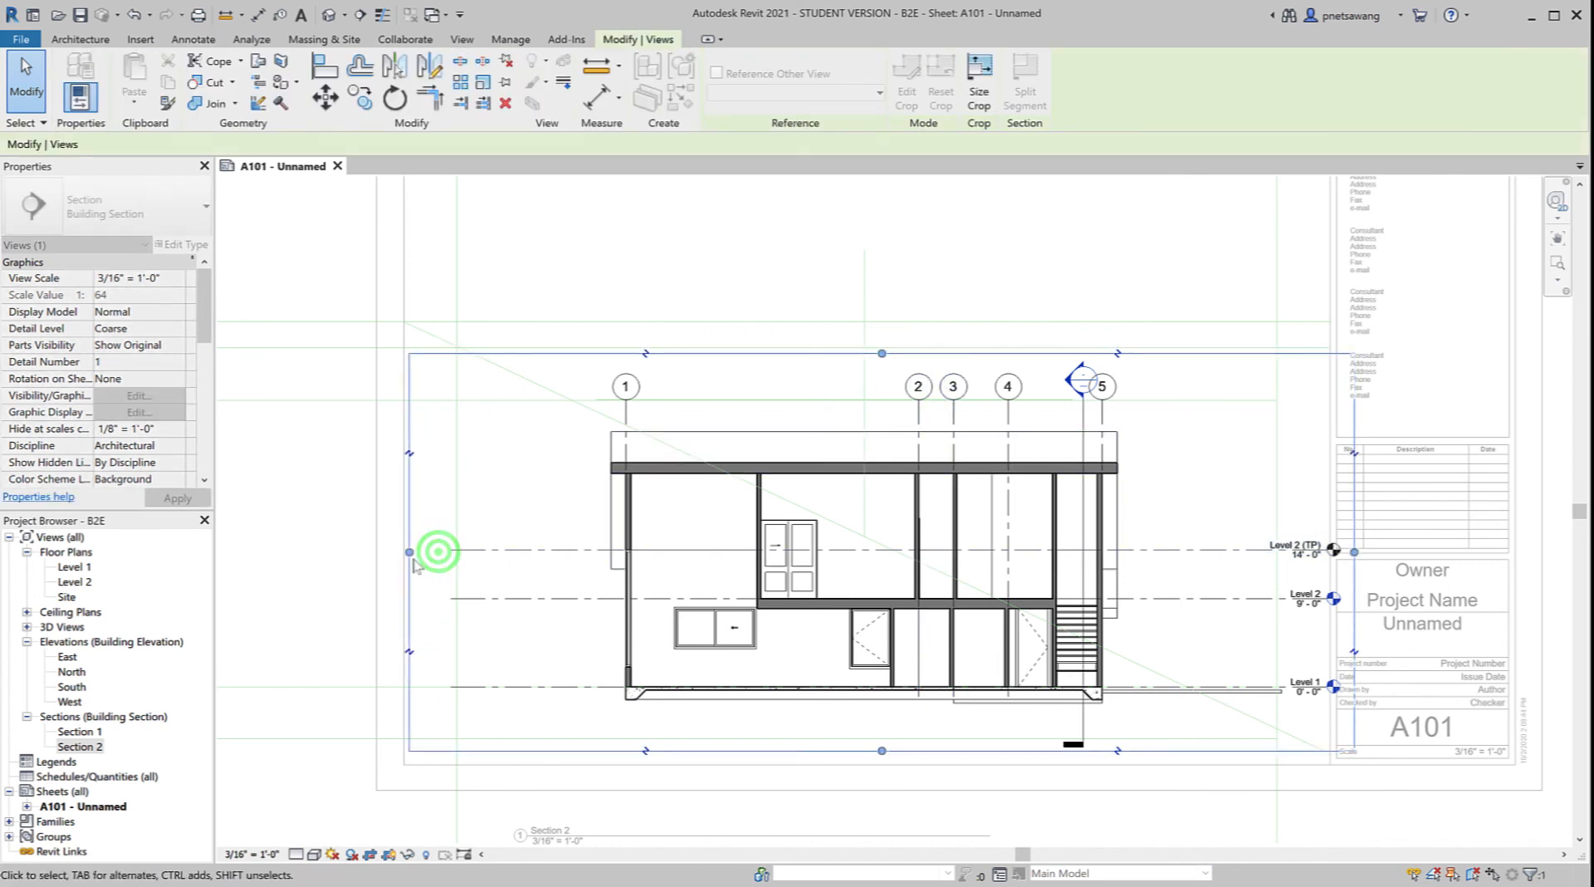
{"action": "mouse_move", "coordinate": [1354, 553]}
{"action": "left_mouse_down"}
{"action": "mouse_move", "coordinate": [1322, 569]}
{"action": "mouse_move", "coordinate": [1322, 554]}
{"action": "left_mouse_up"}
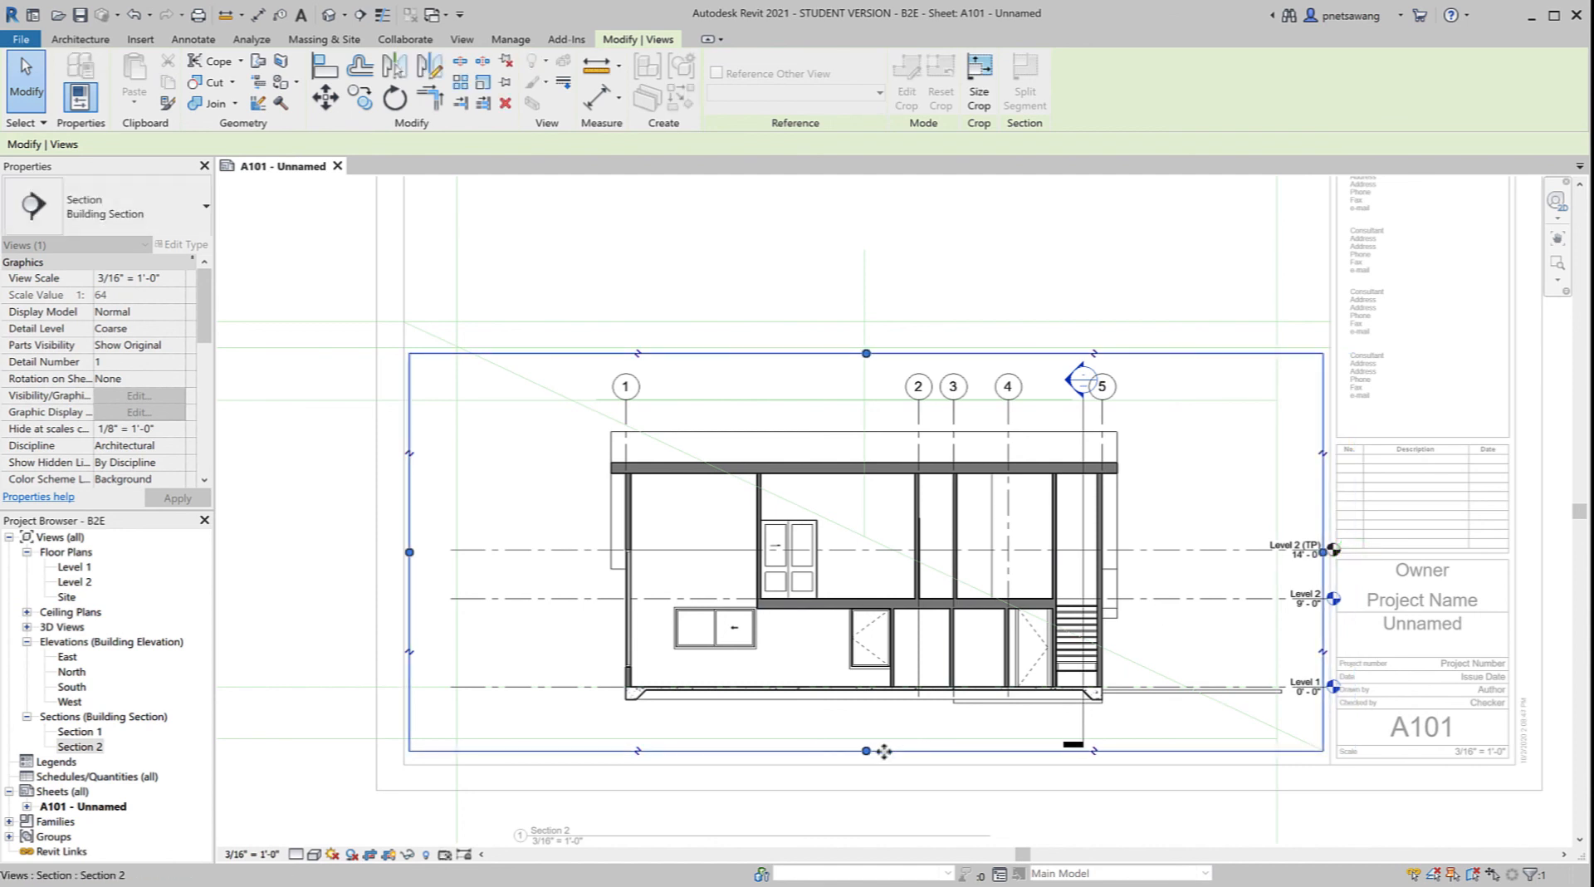
{"action": "mouse_move", "coordinate": [864, 750]}
{"action": "left_mouse_down"}
{"action": "mouse_move", "coordinate": [886, 702]}
{"action": "mouse_move", "coordinate": [867, 721]}
{"action": "left_mouse_up"}
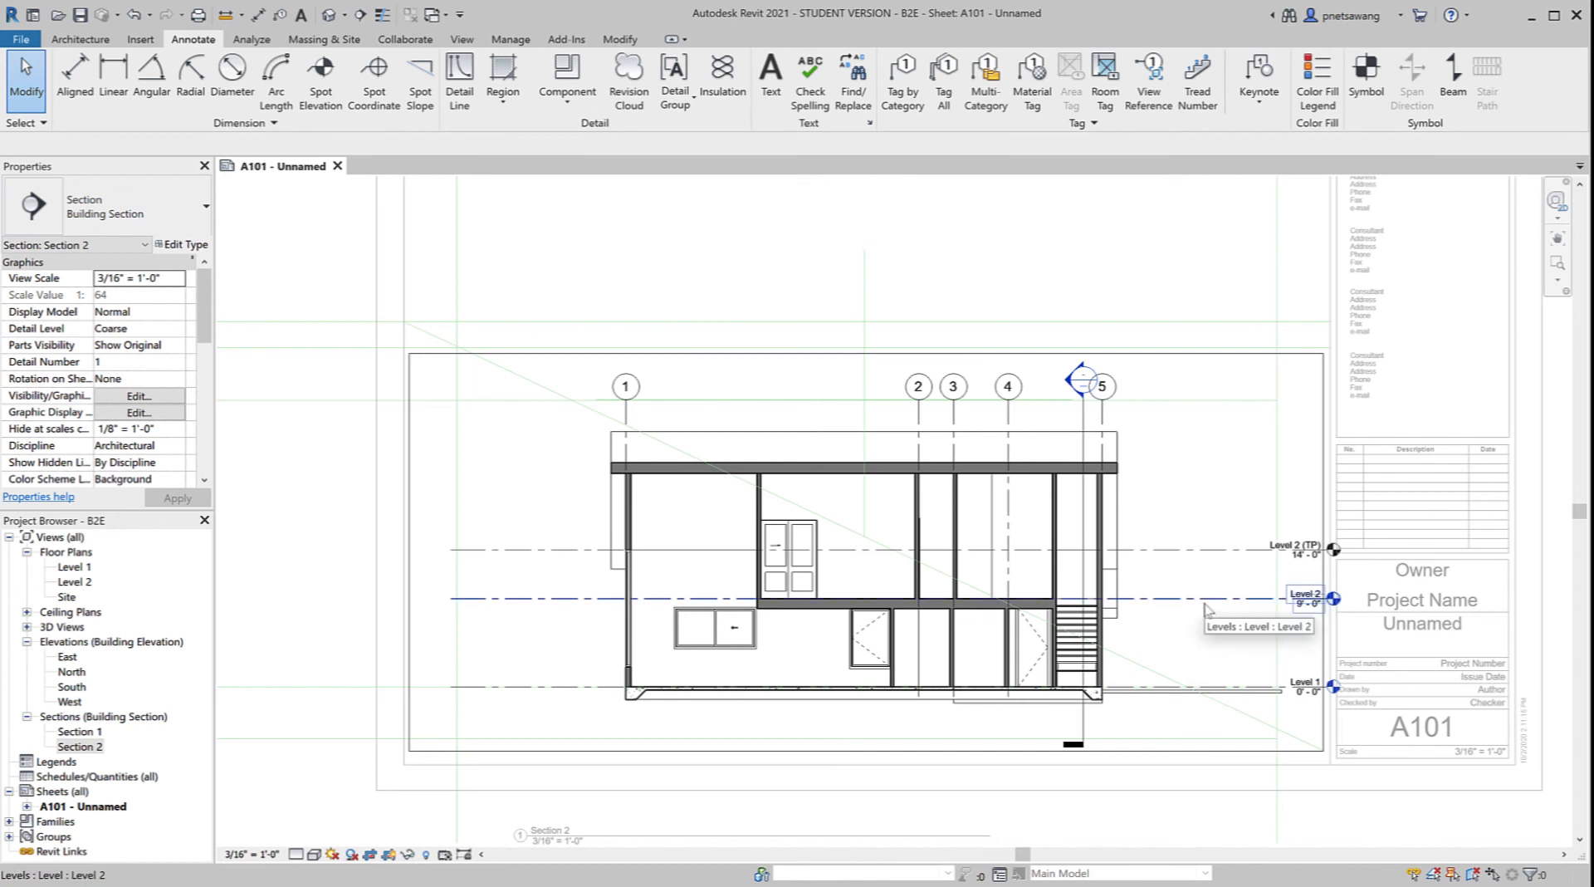
Step: Pull the aligned level heads inward to the right vertical guide line and hide the Section 1 marker in the Section 2 view
{"action": "left_click", "coordinate": [1204, 604]}
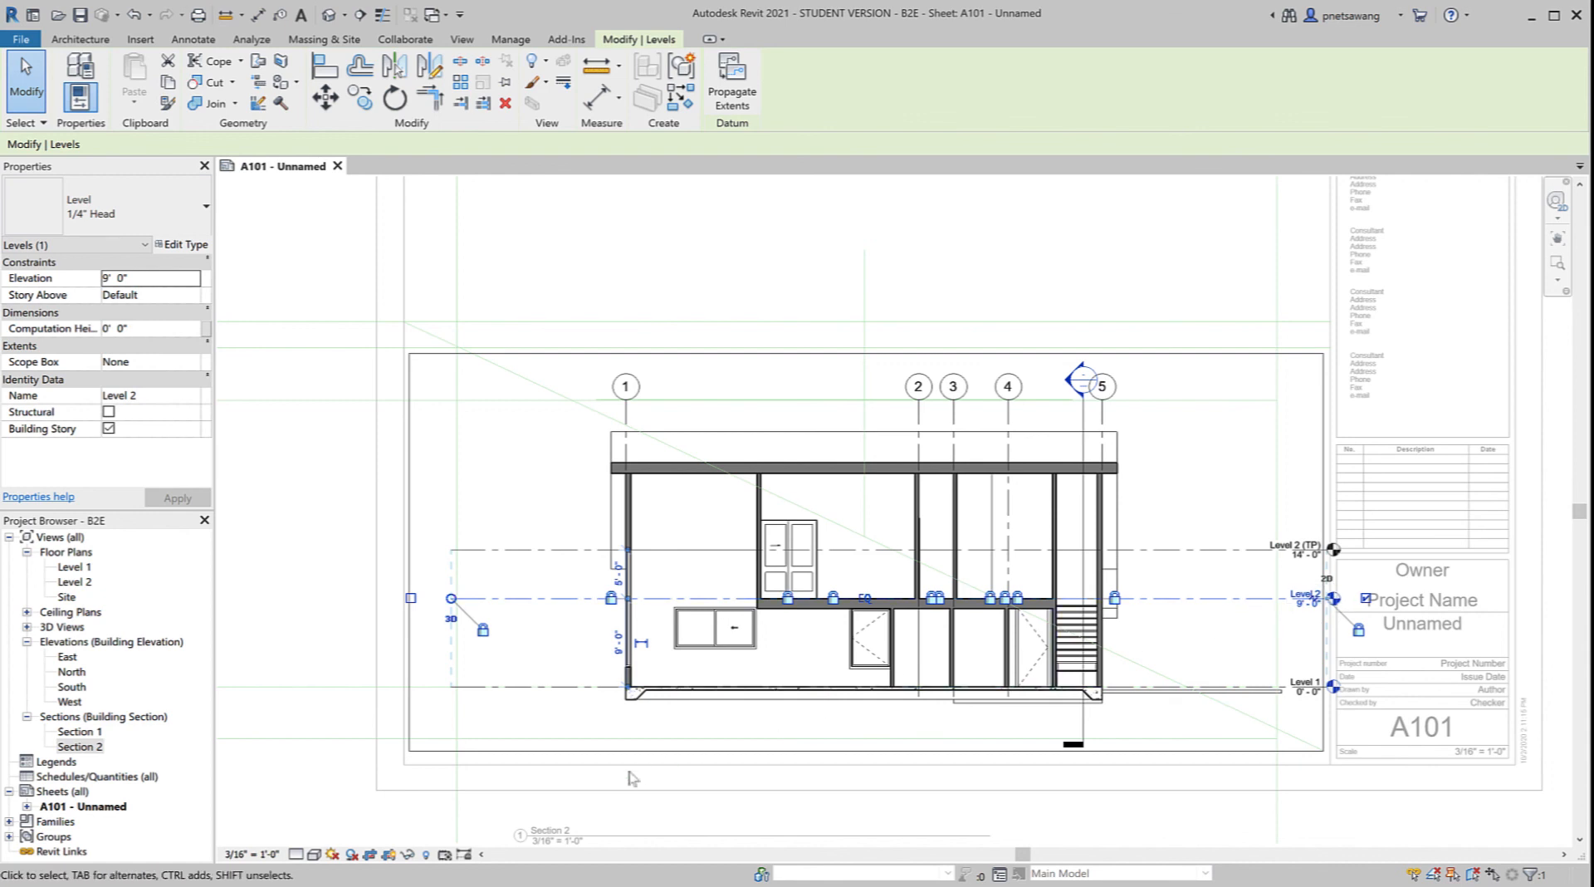
{"action": "left_click", "coordinate": [369, 854]}
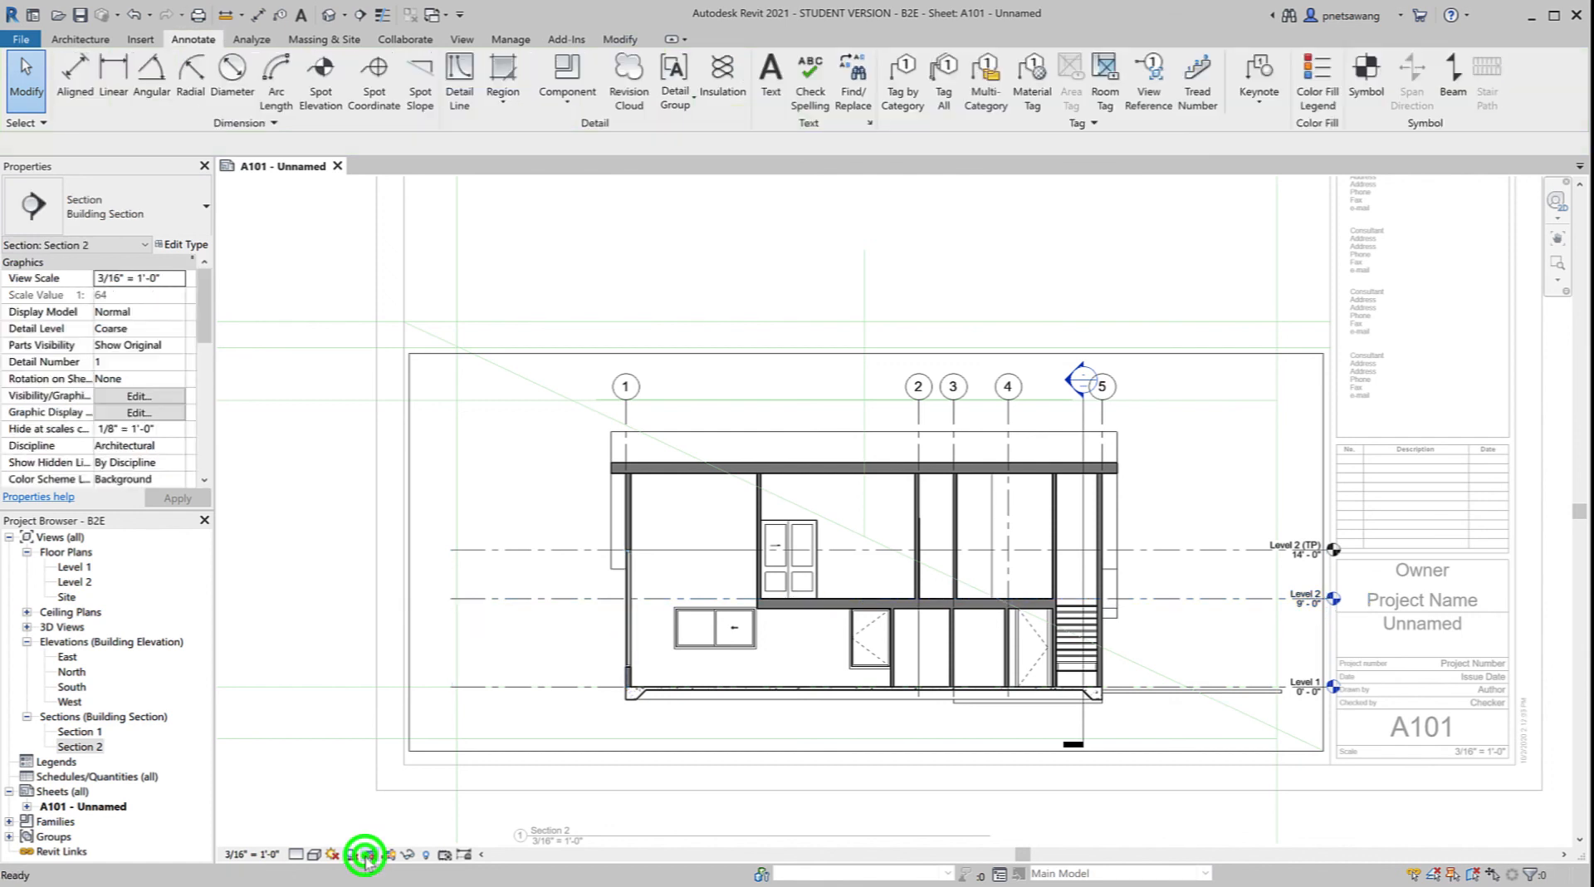
{"action": "left_click", "coordinate": [1225, 601]}
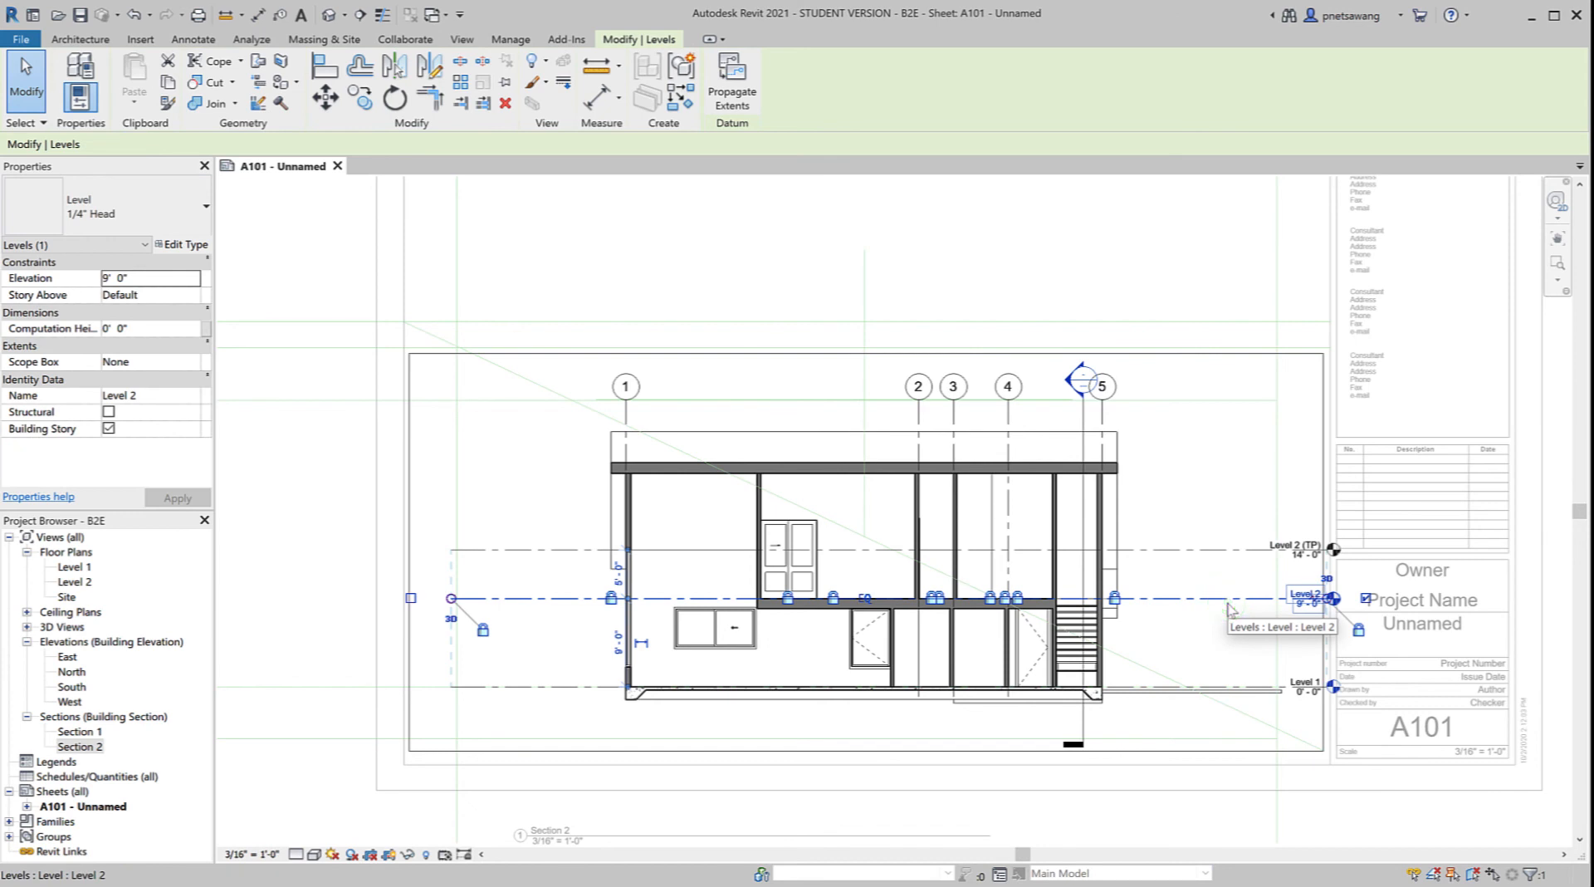
{"action": "left_click_drag", "start_coordinate": [1330, 598], "coordinate": [1281, 599]}
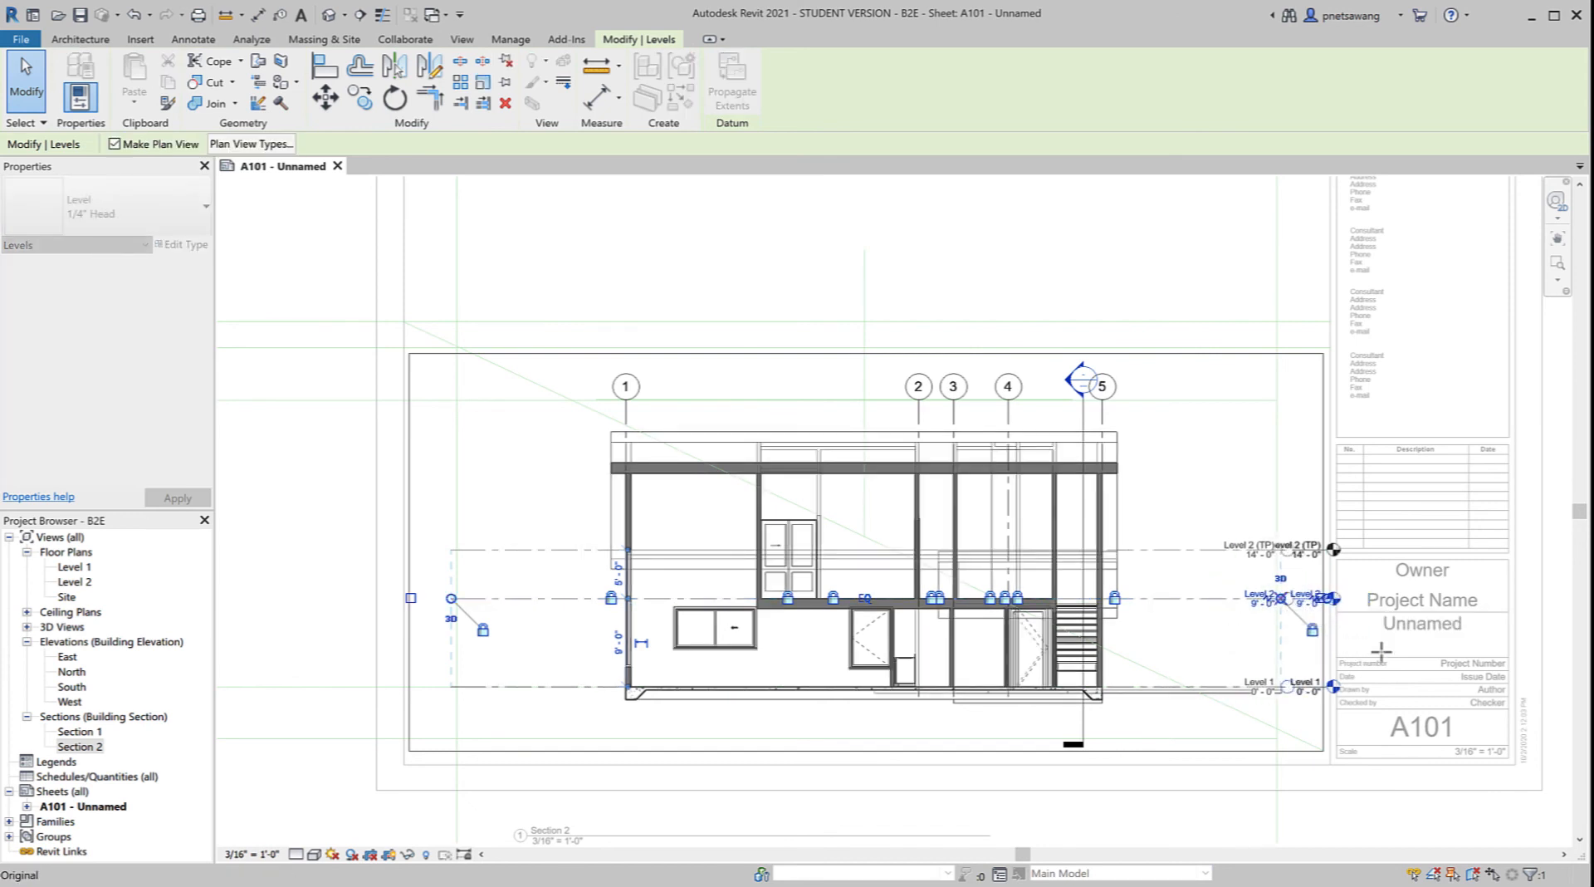
{"action": "left_click", "coordinate": [1270, 828]}
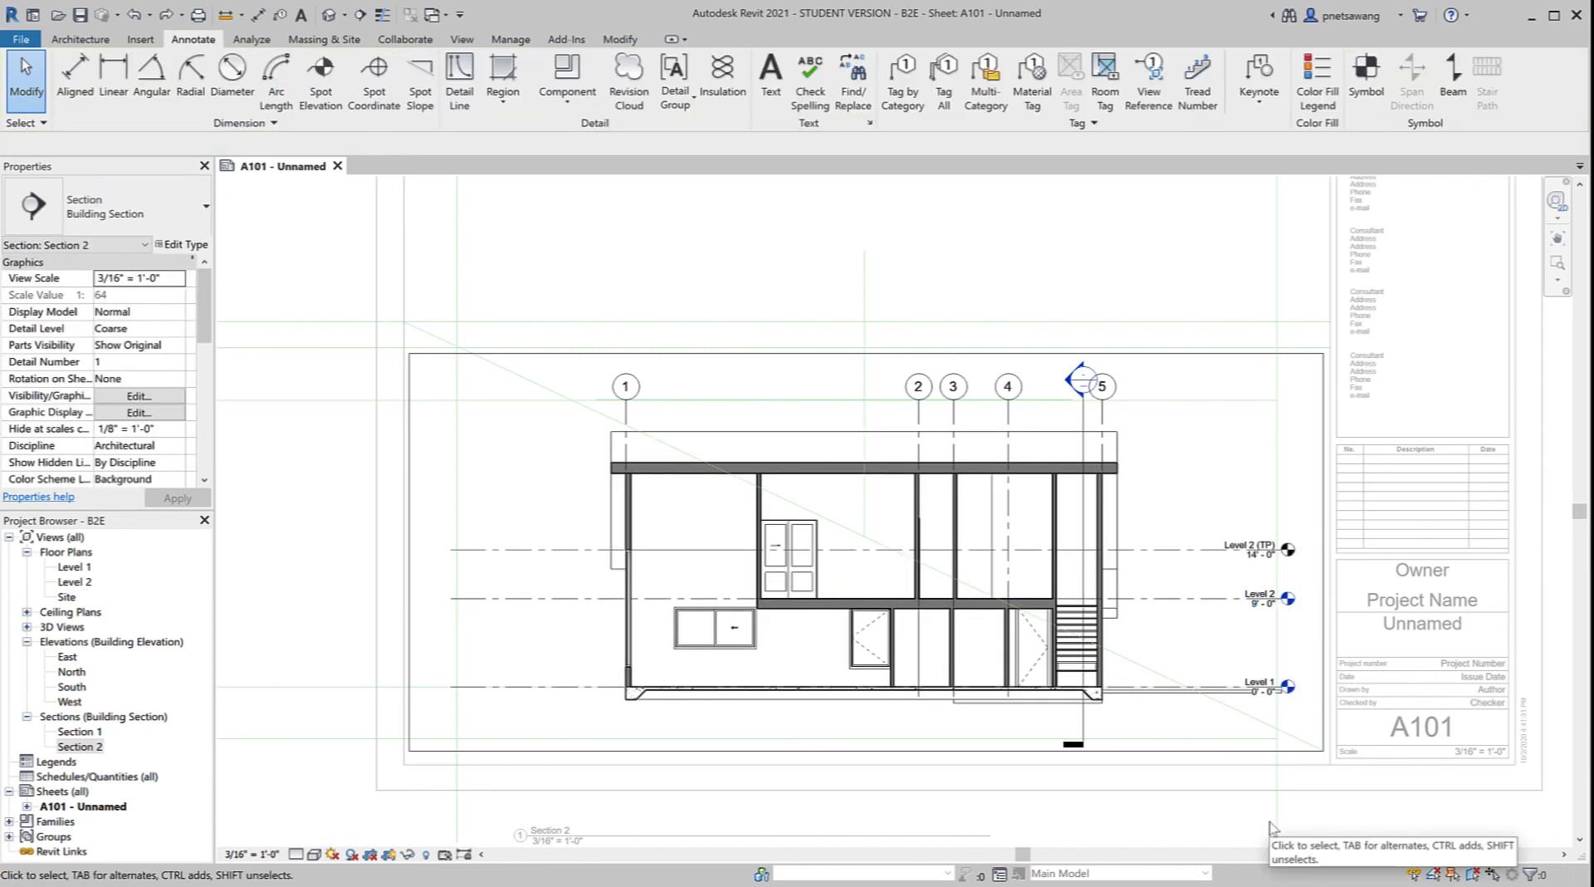
{"action": "left_click", "coordinate": [1085, 414]}
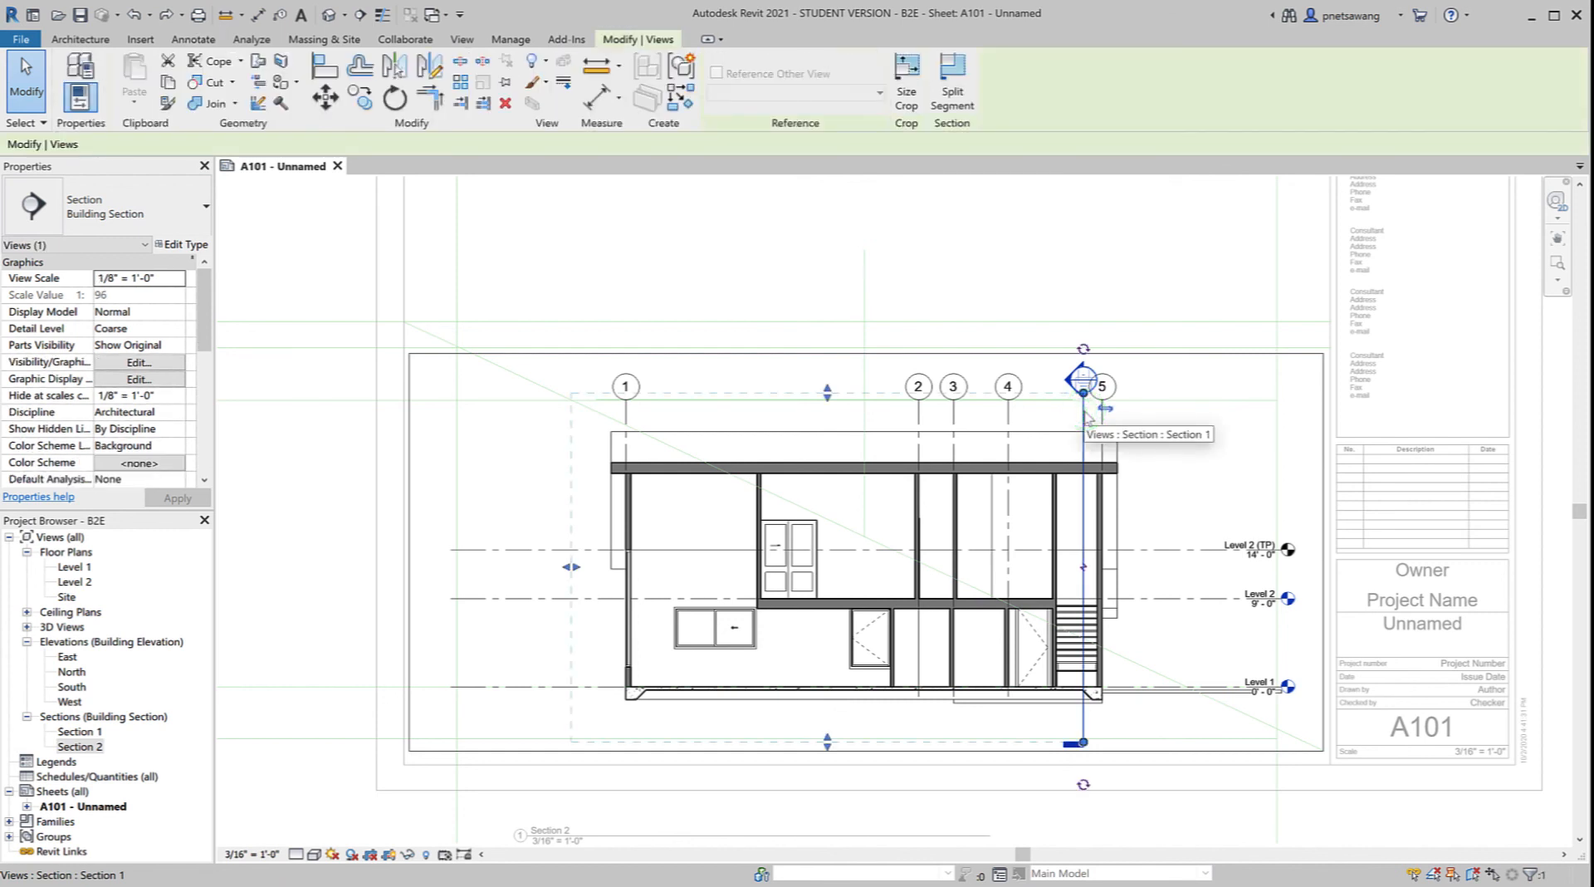
{"action": "key", "text": "Escape"}
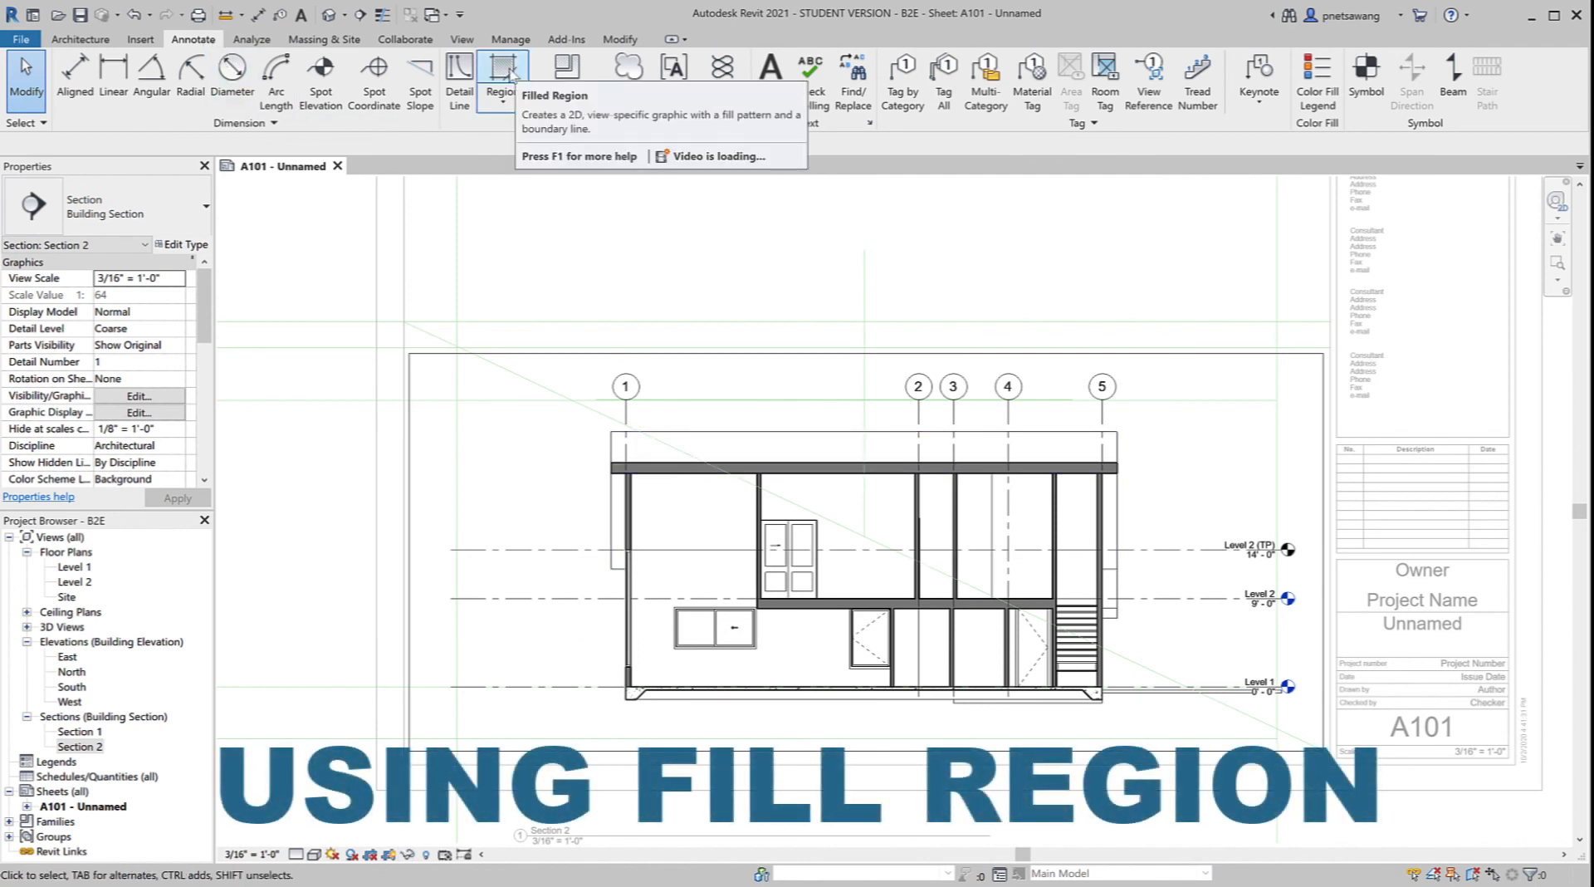
Step: Start a filled region and duplicate its Diagonal Crosshatch type as Earth
{"action": "left_click", "coordinate": [510, 73]}
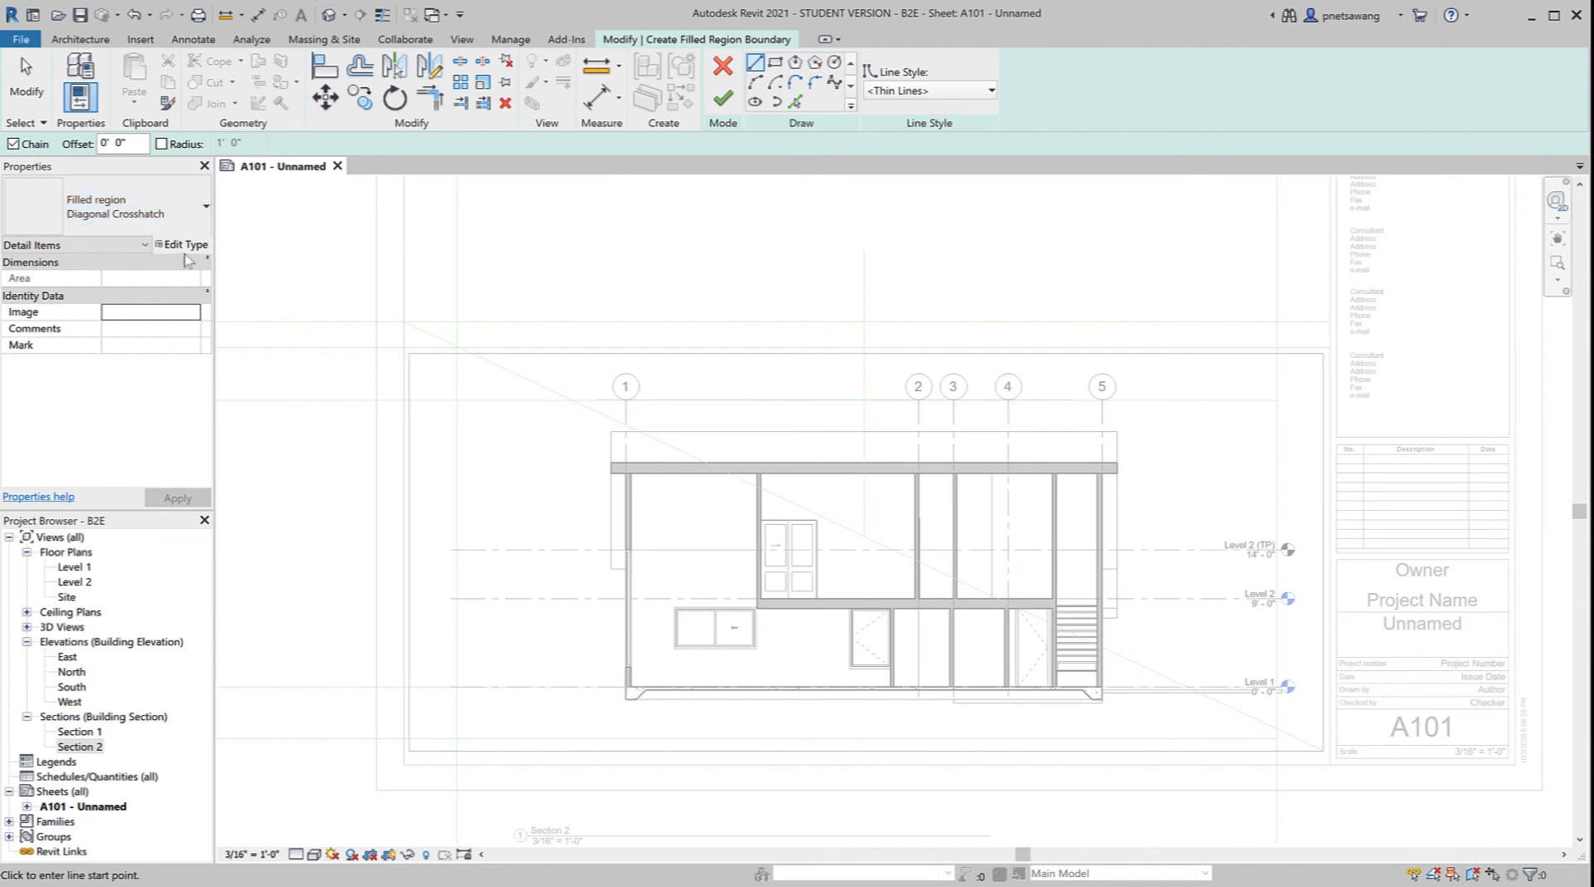
{"action": "left_click", "coordinate": [184, 245]}
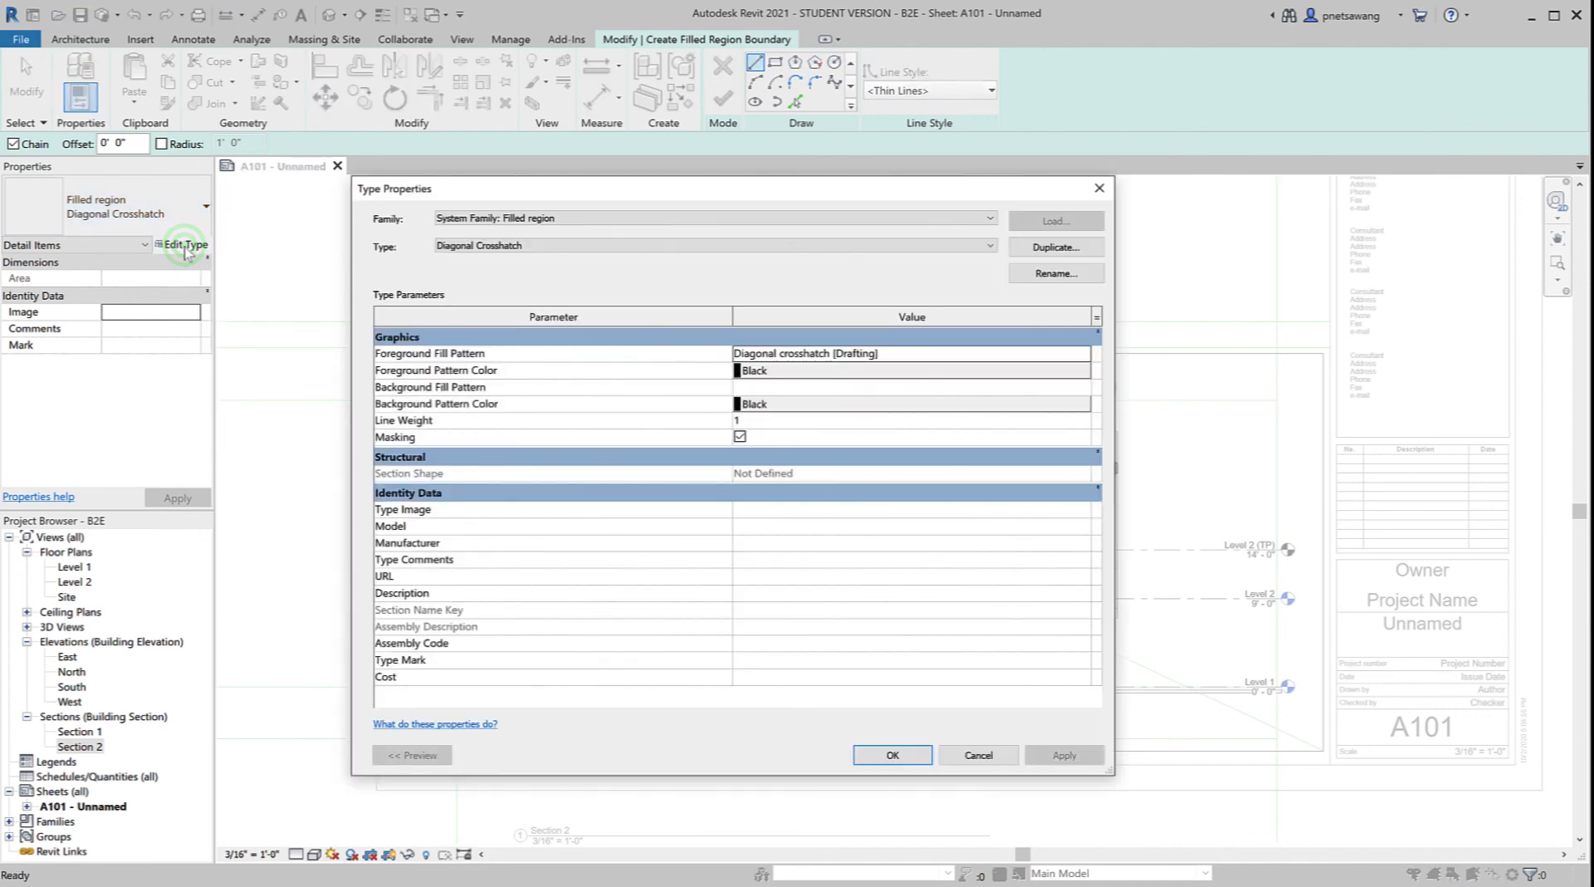
{"action": "left_click", "coordinate": [1051, 247]}
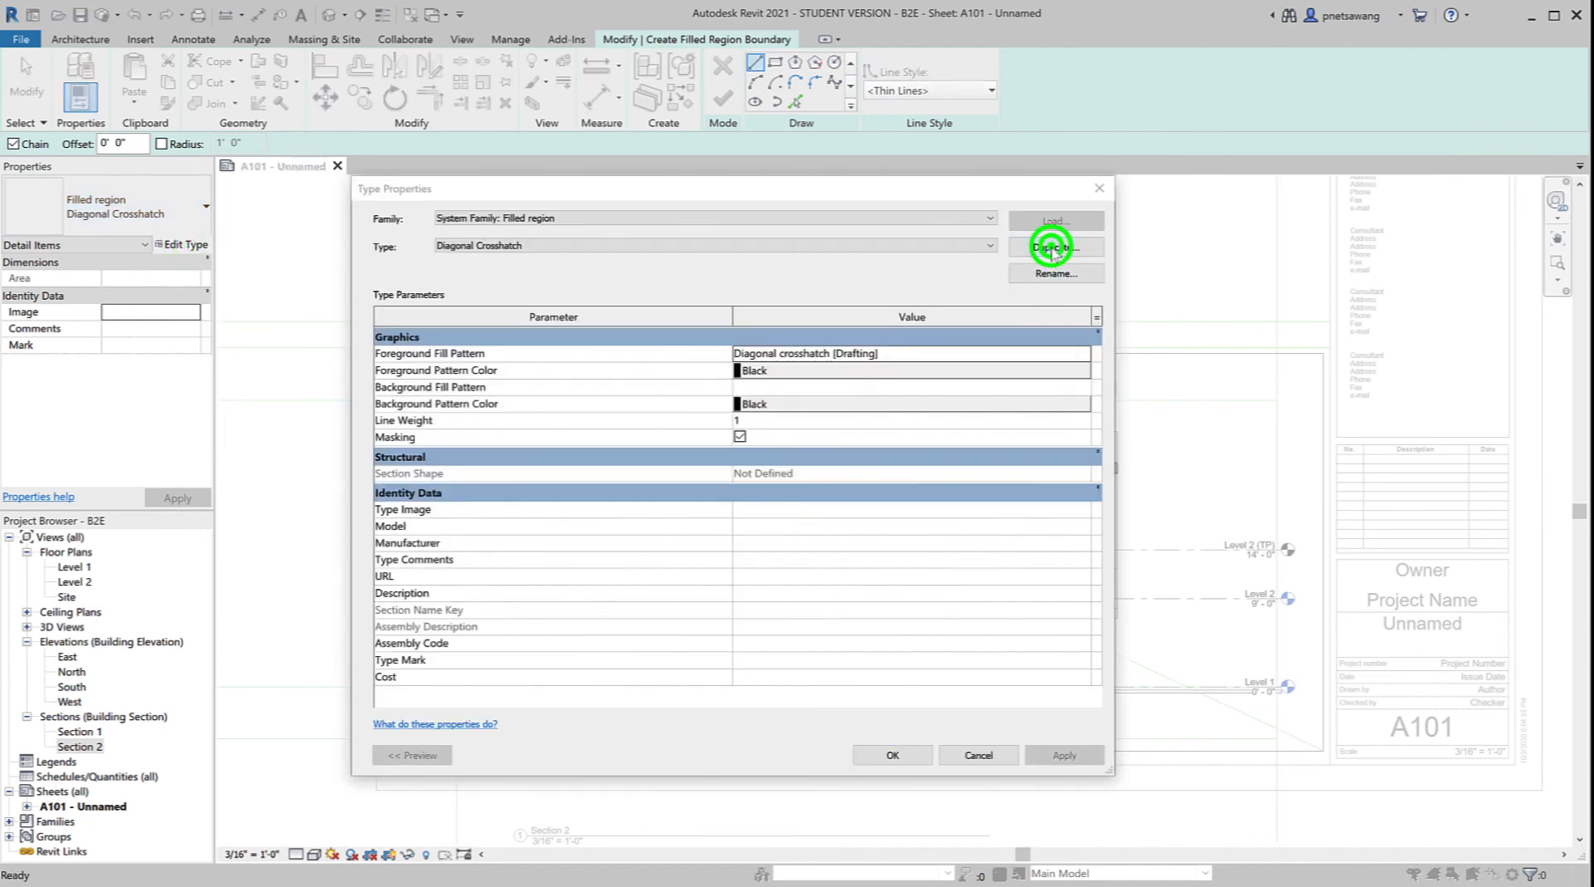
{"action": "left_click", "coordinate": [958, 394]}
{"action": "left_click_drag", "start_coordinate": [979, 391], "coordinate": [774, 403]}
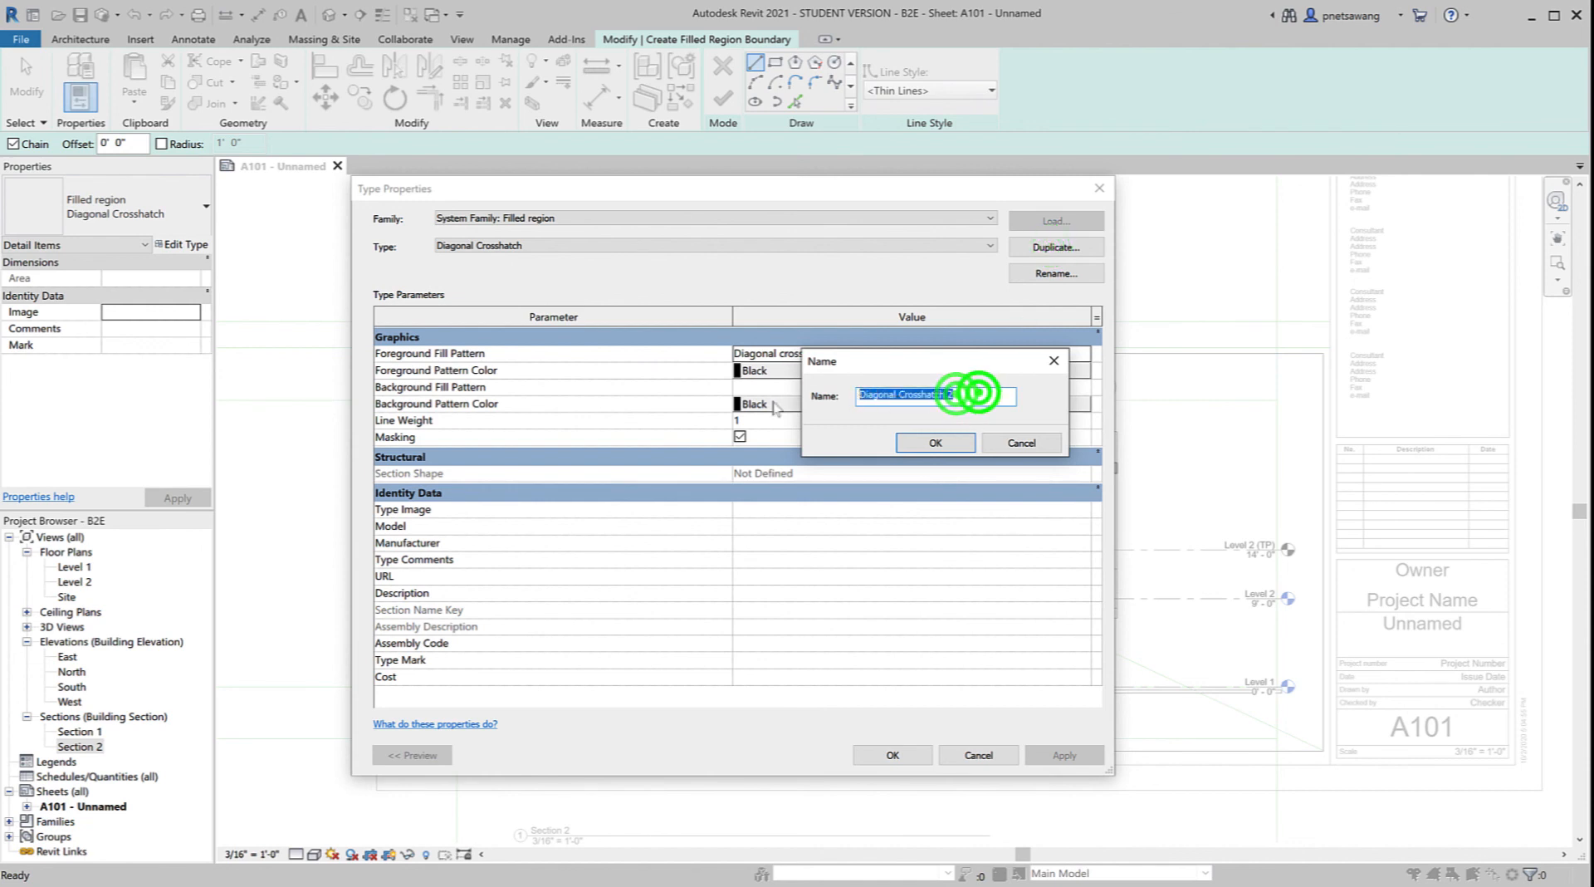
{"action": "type", "text": "earth"}
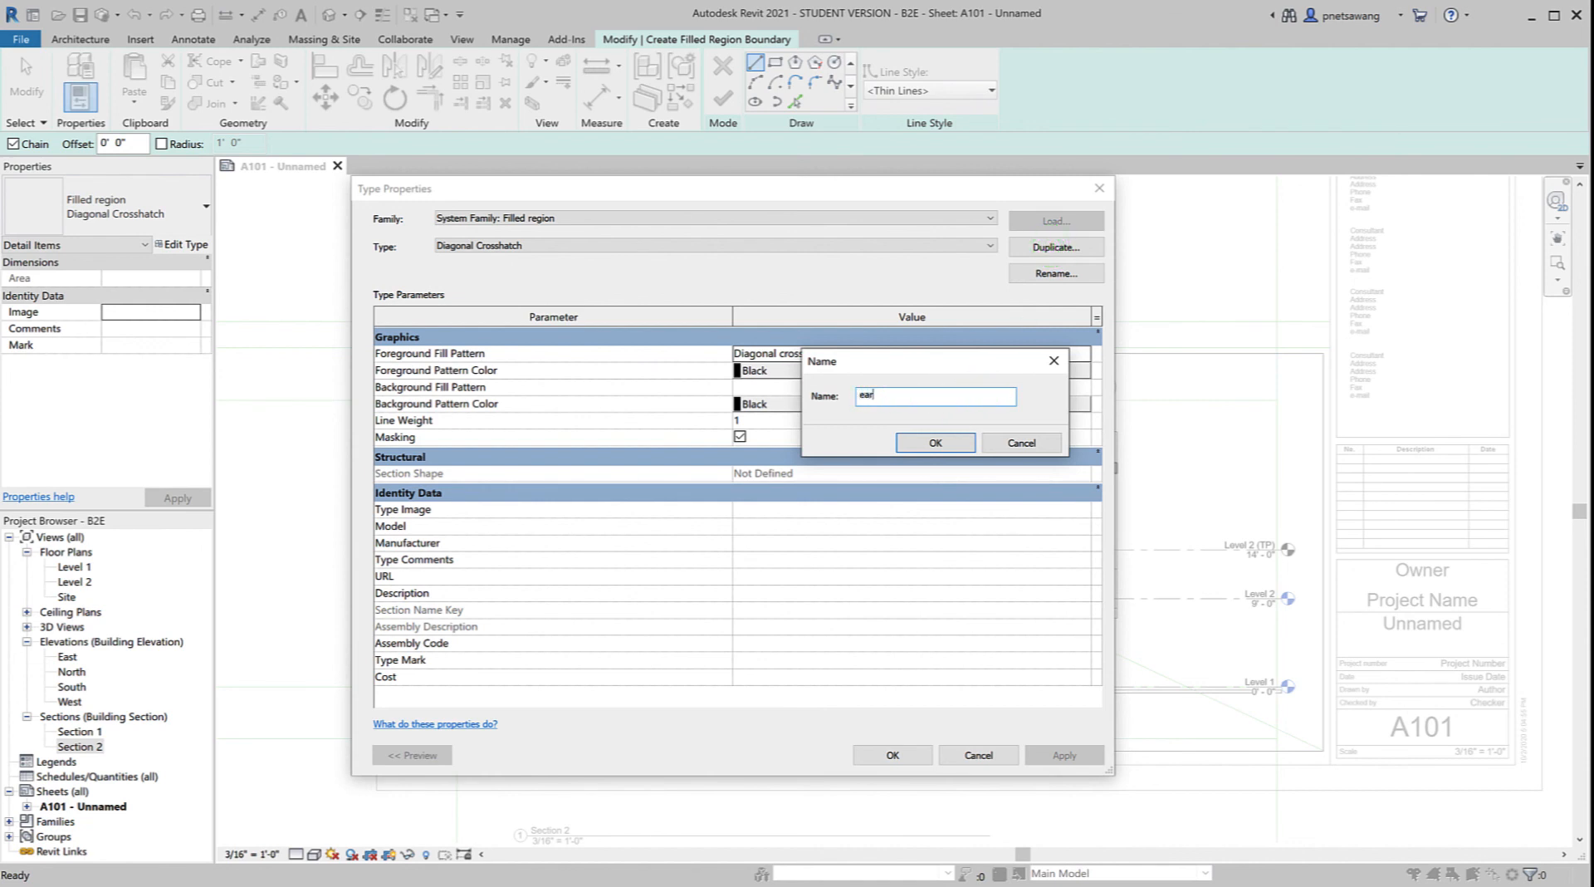
{"action": "left_click", "coordinate": [865, 397]}
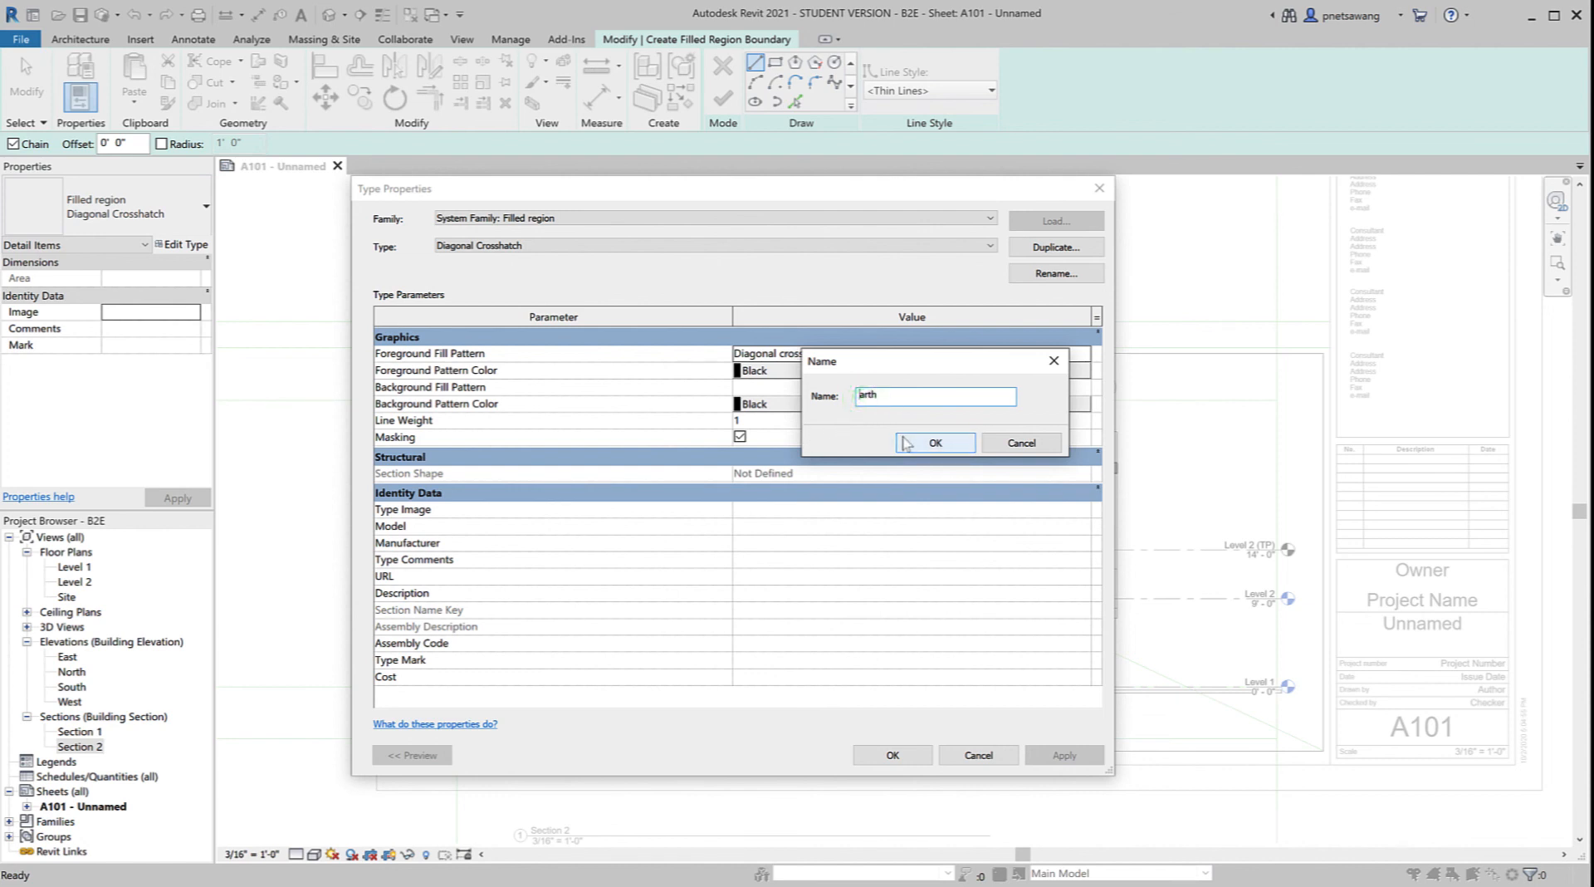
{"action": "key", "text": "BackSpace"}
{"action": "type", "text": "E"}
{"action": "left_click", "coordinate": [934, 440]}
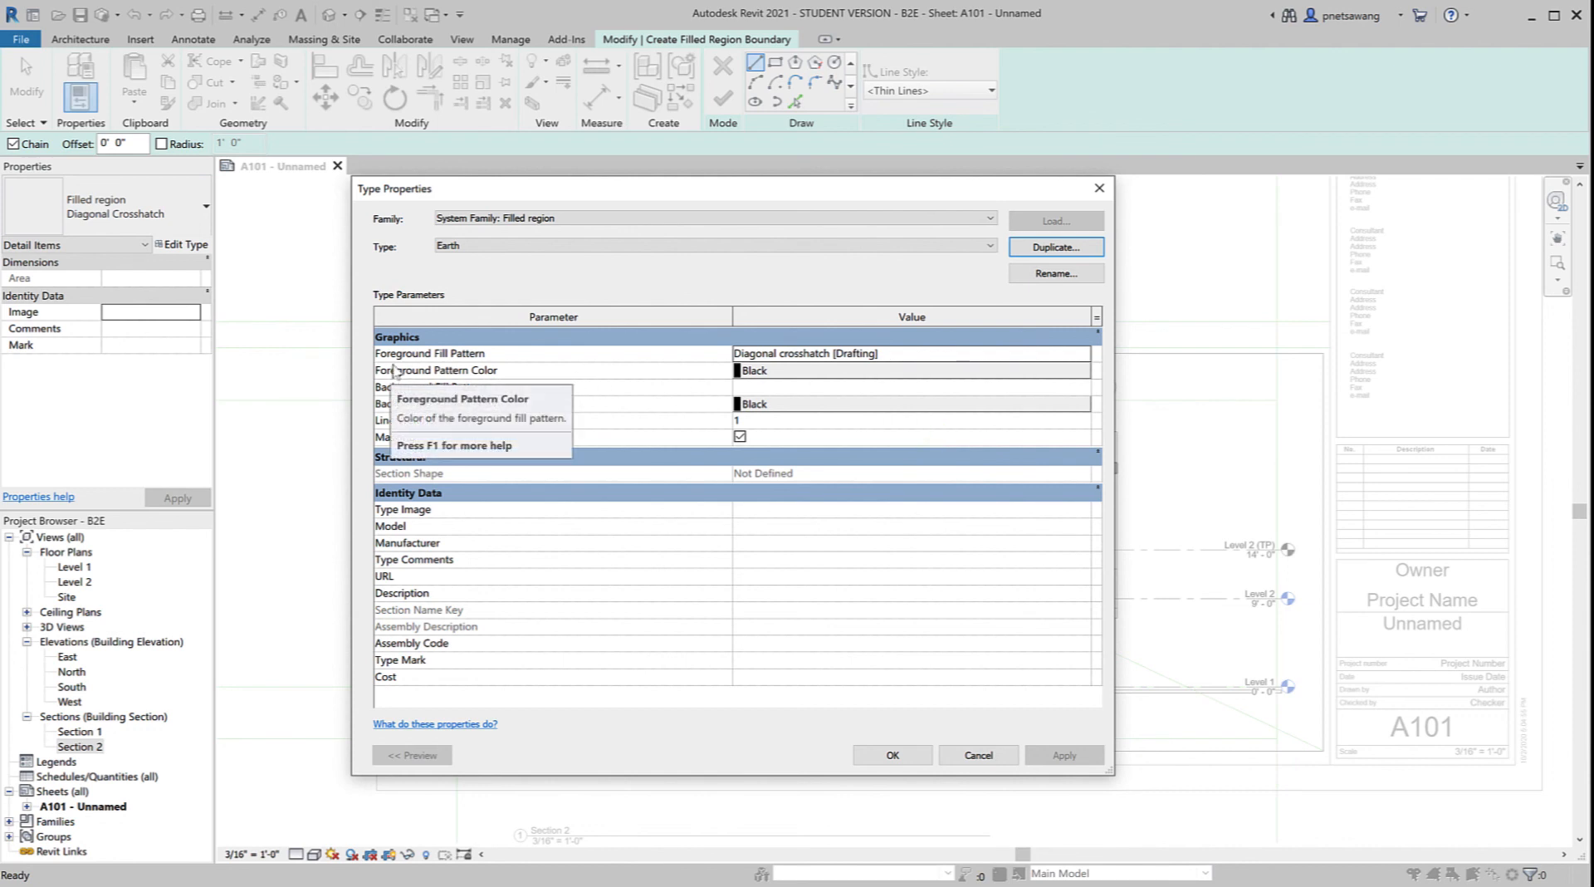
Step: Set the Earth type's foreground fill pattern to the Earth drafting pattern and accept the type properties
{"action": "left_click", "coordinate": [943, 355]}
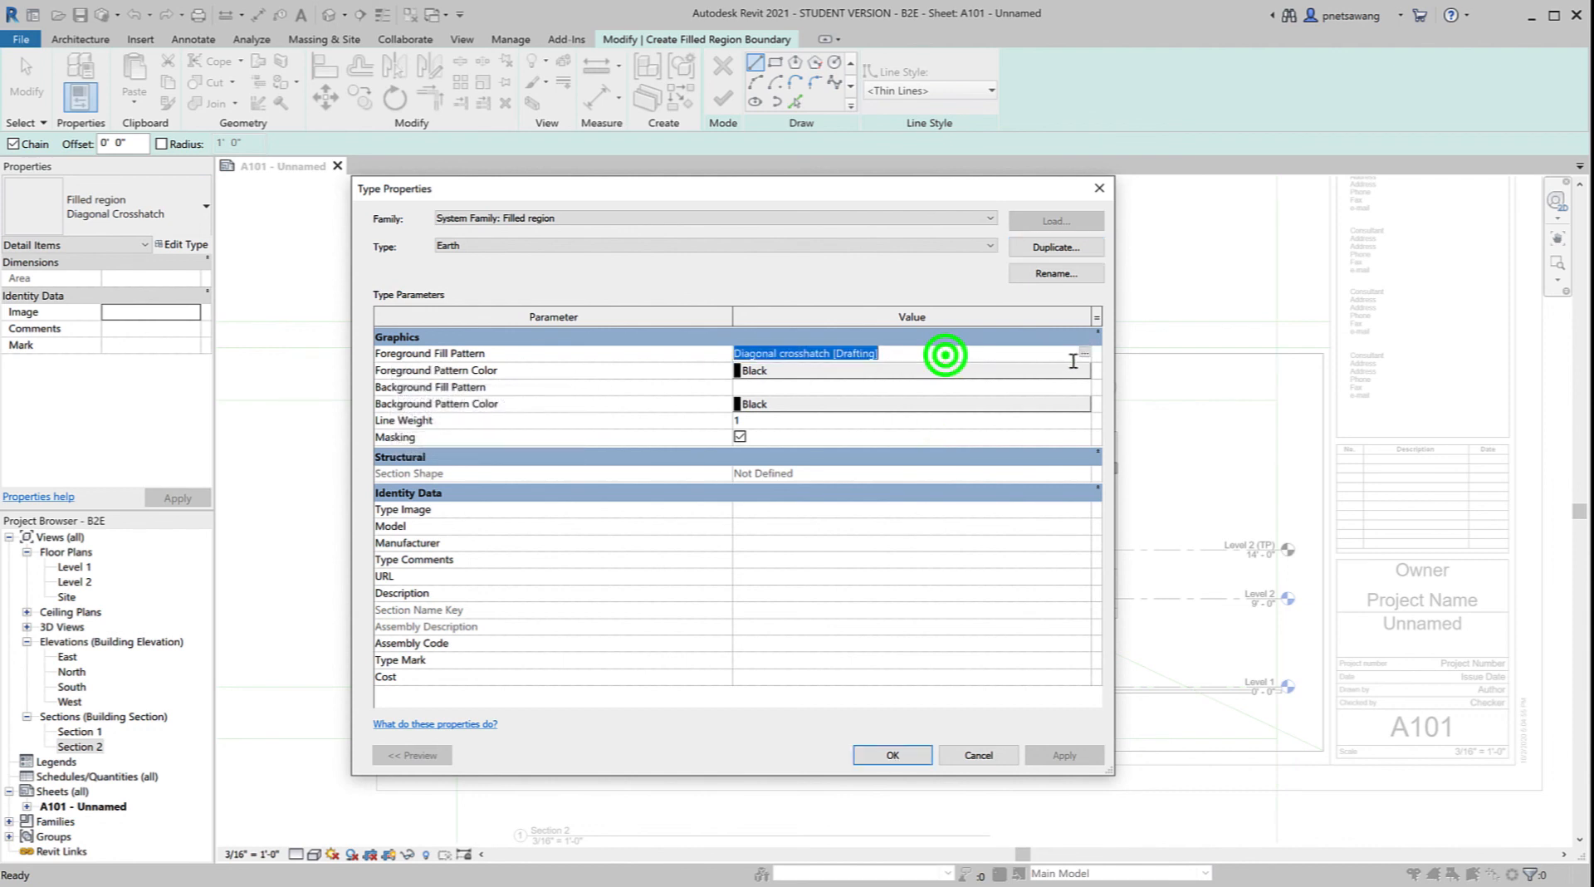
{"action": "left_click", "coordinate": [1083, 354]}
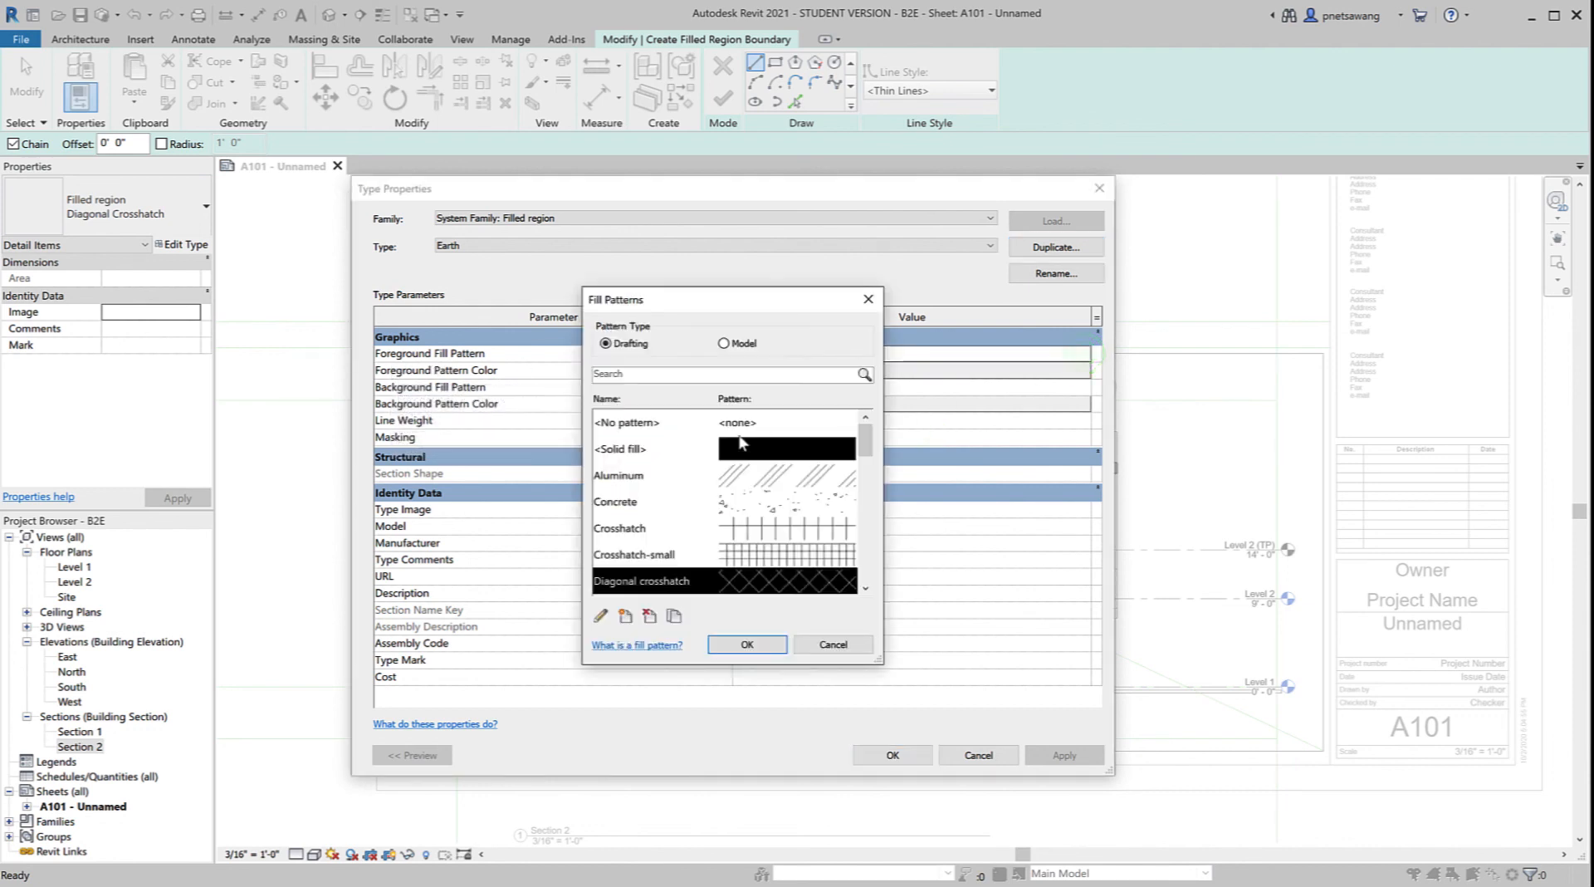
{"action": "left_click", "coordinate": [690, 374]}
{"action": "type", "text": "earth"}
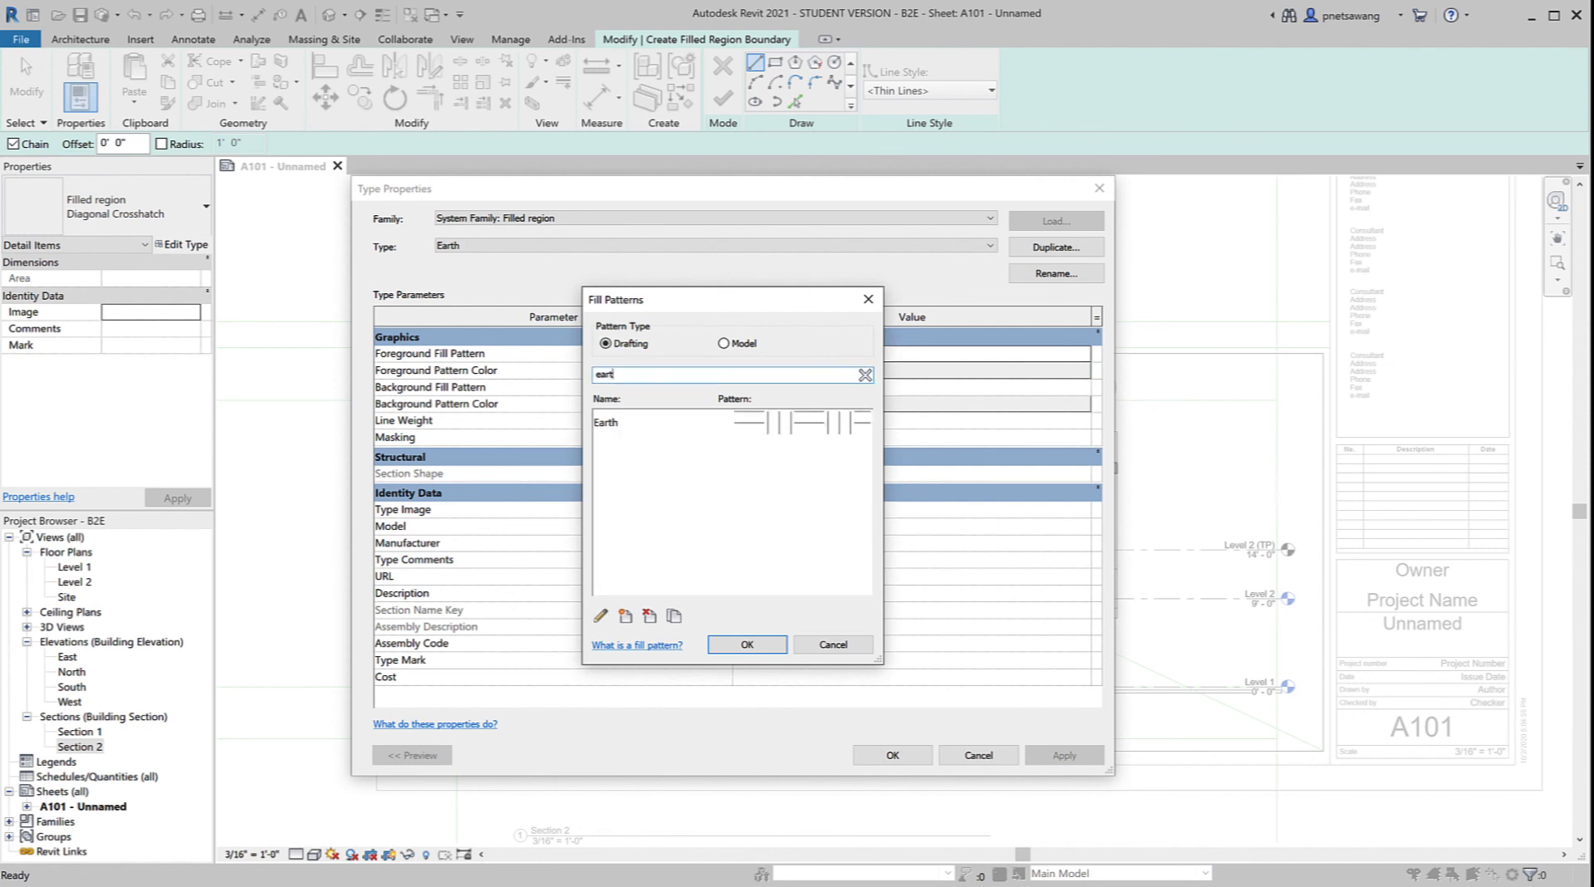
{"action": "left_click", "coordinate": [795, 430]}
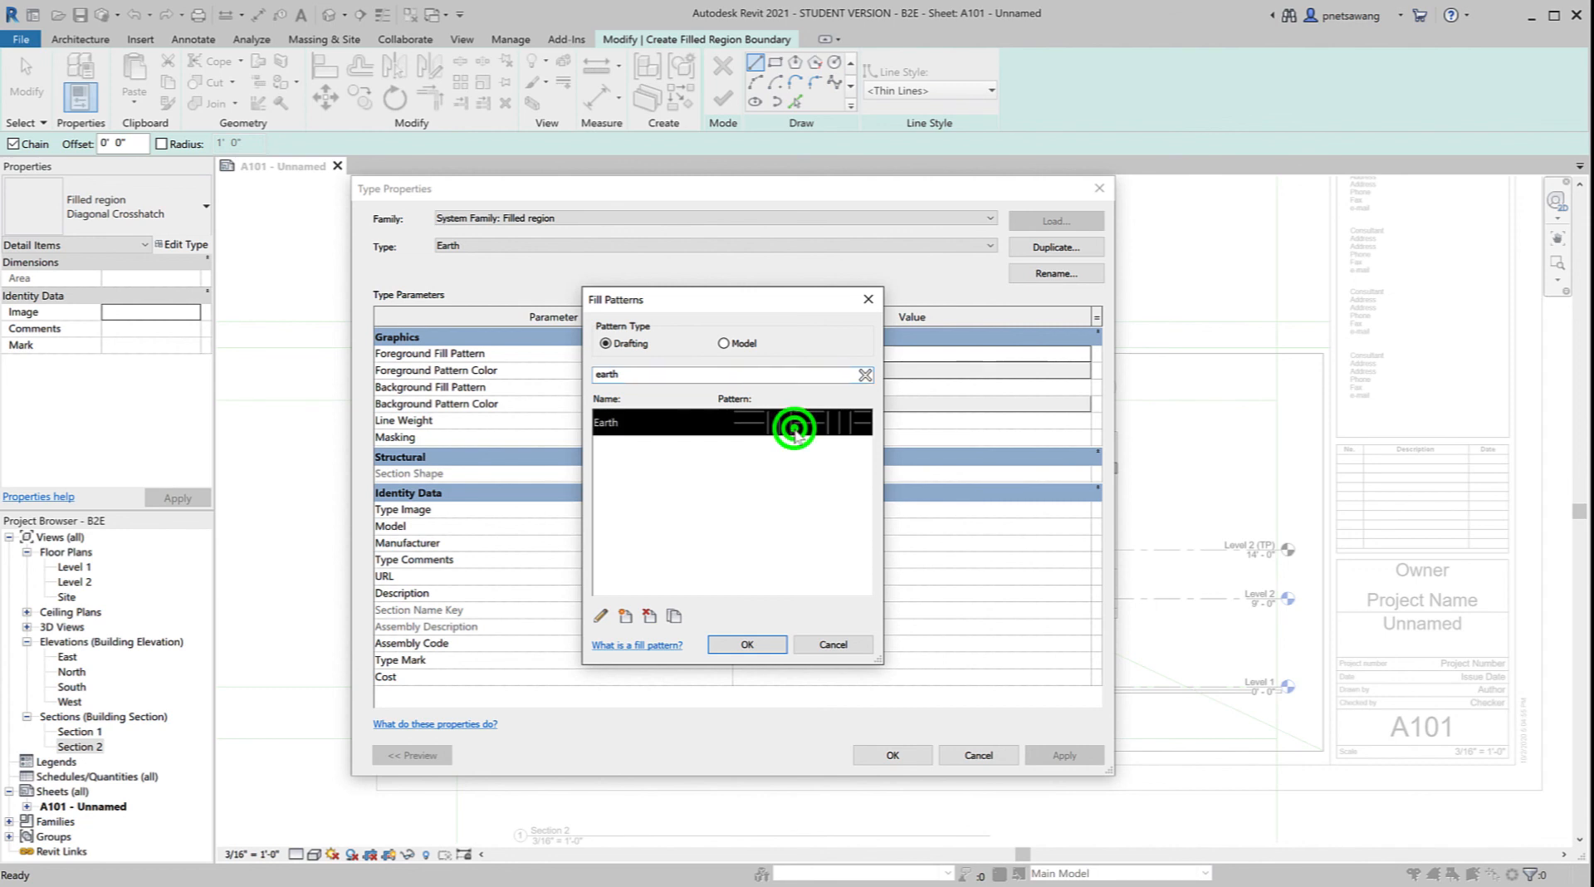
{"action": "left_click", "coordinate": [748, 645]}
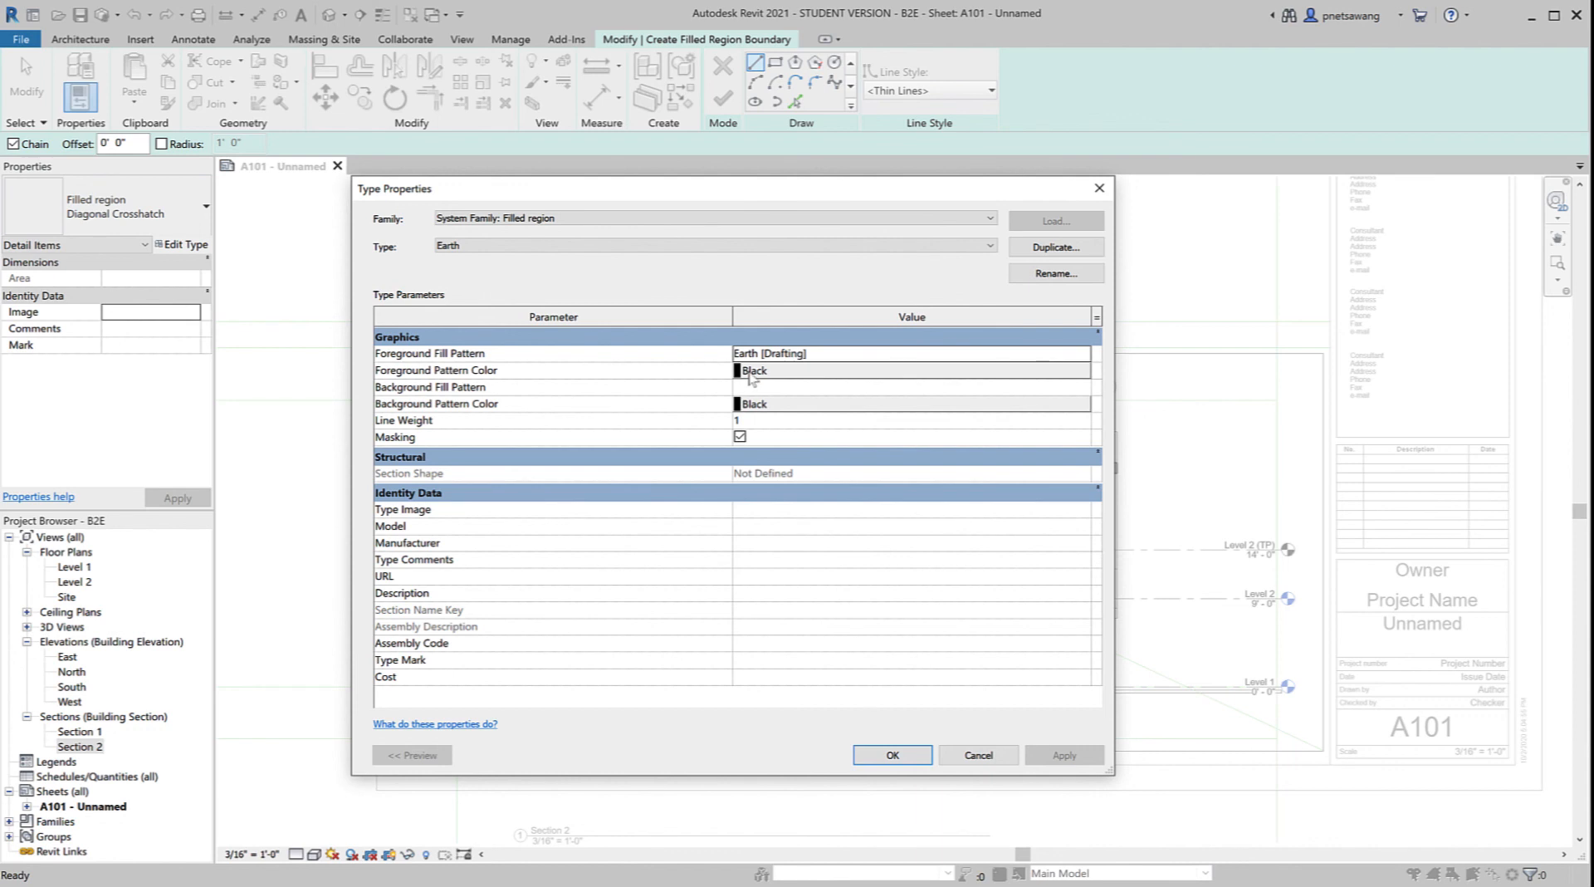
{"action": "left_click", "coordinate": [892, 754]}
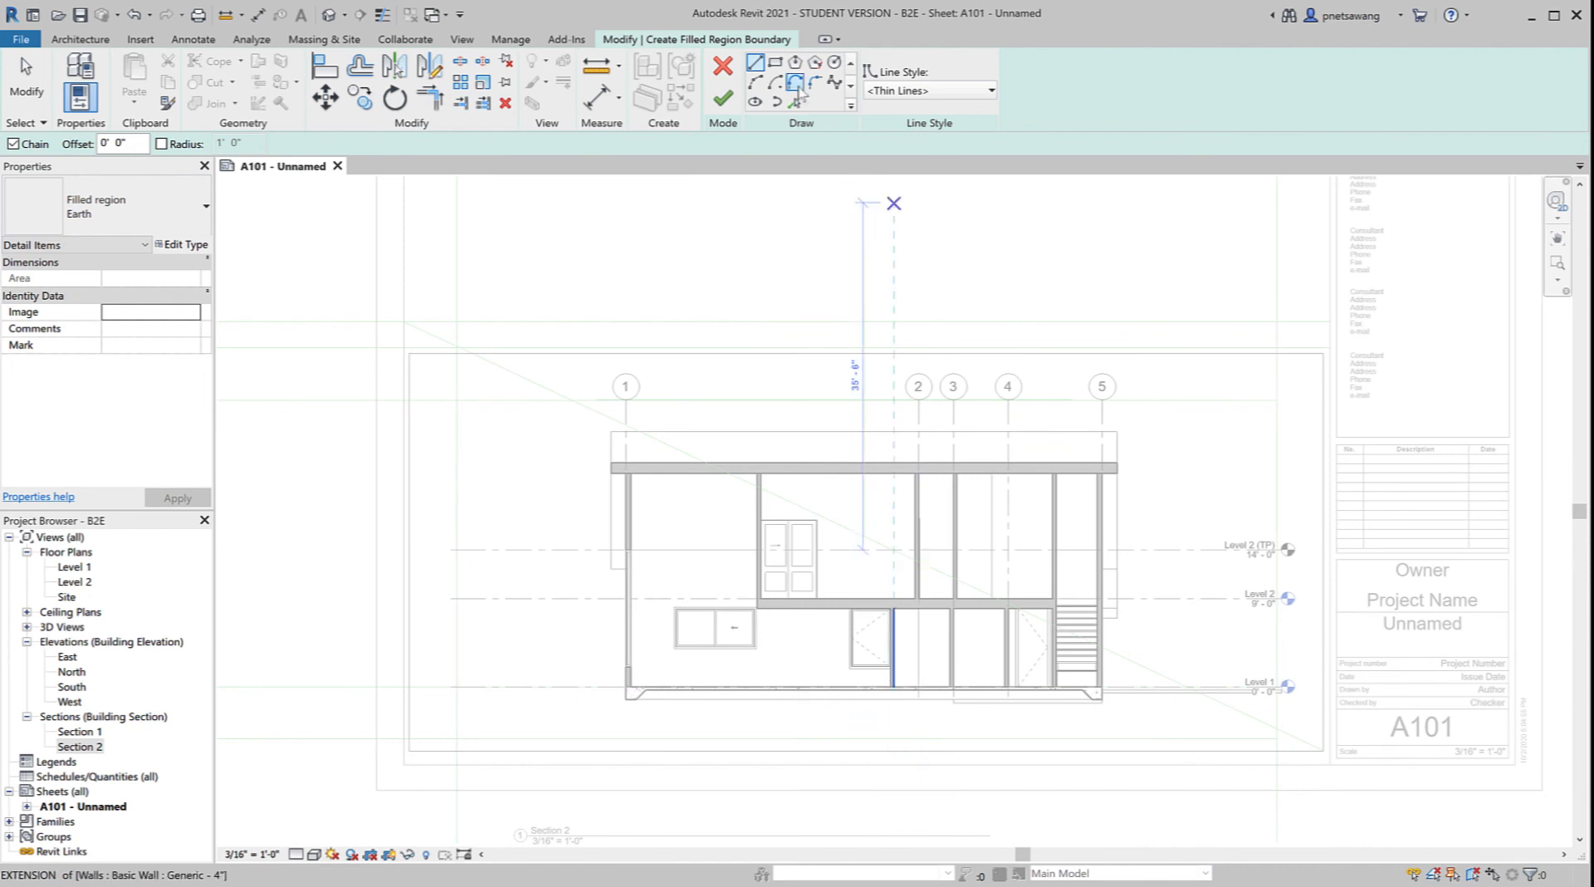
Step: Sketch a rectangular region boundary about 98' by 3' below the ground slab, extending past both sides of the crop region
{"action": "left_click", "coordinate": [774, 67]}
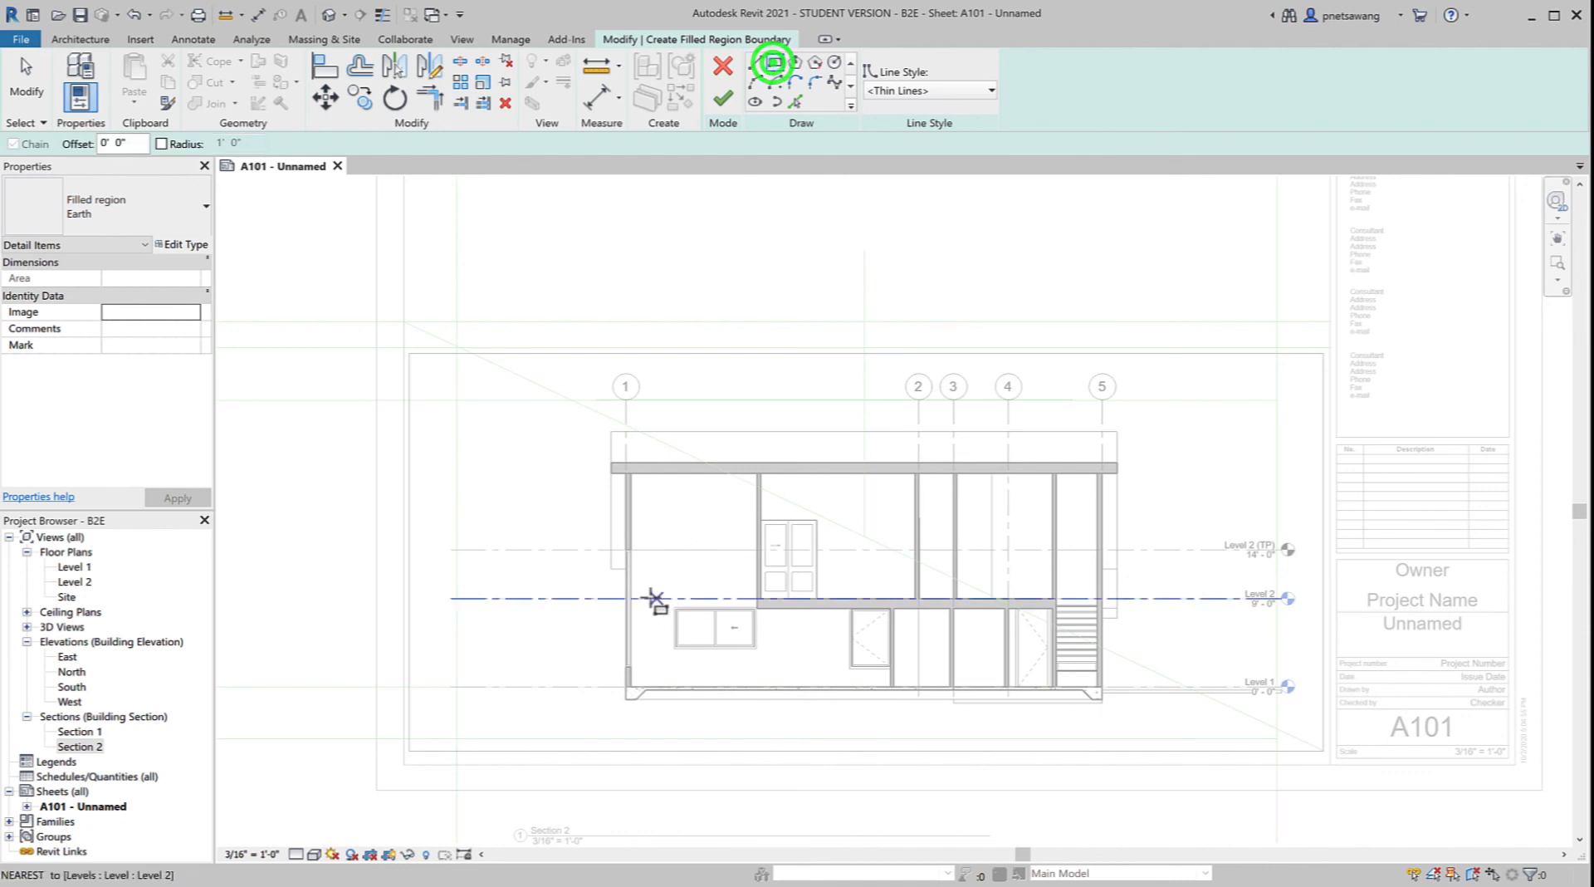
{"action": "left_click", "coordinate": [378, 705]}
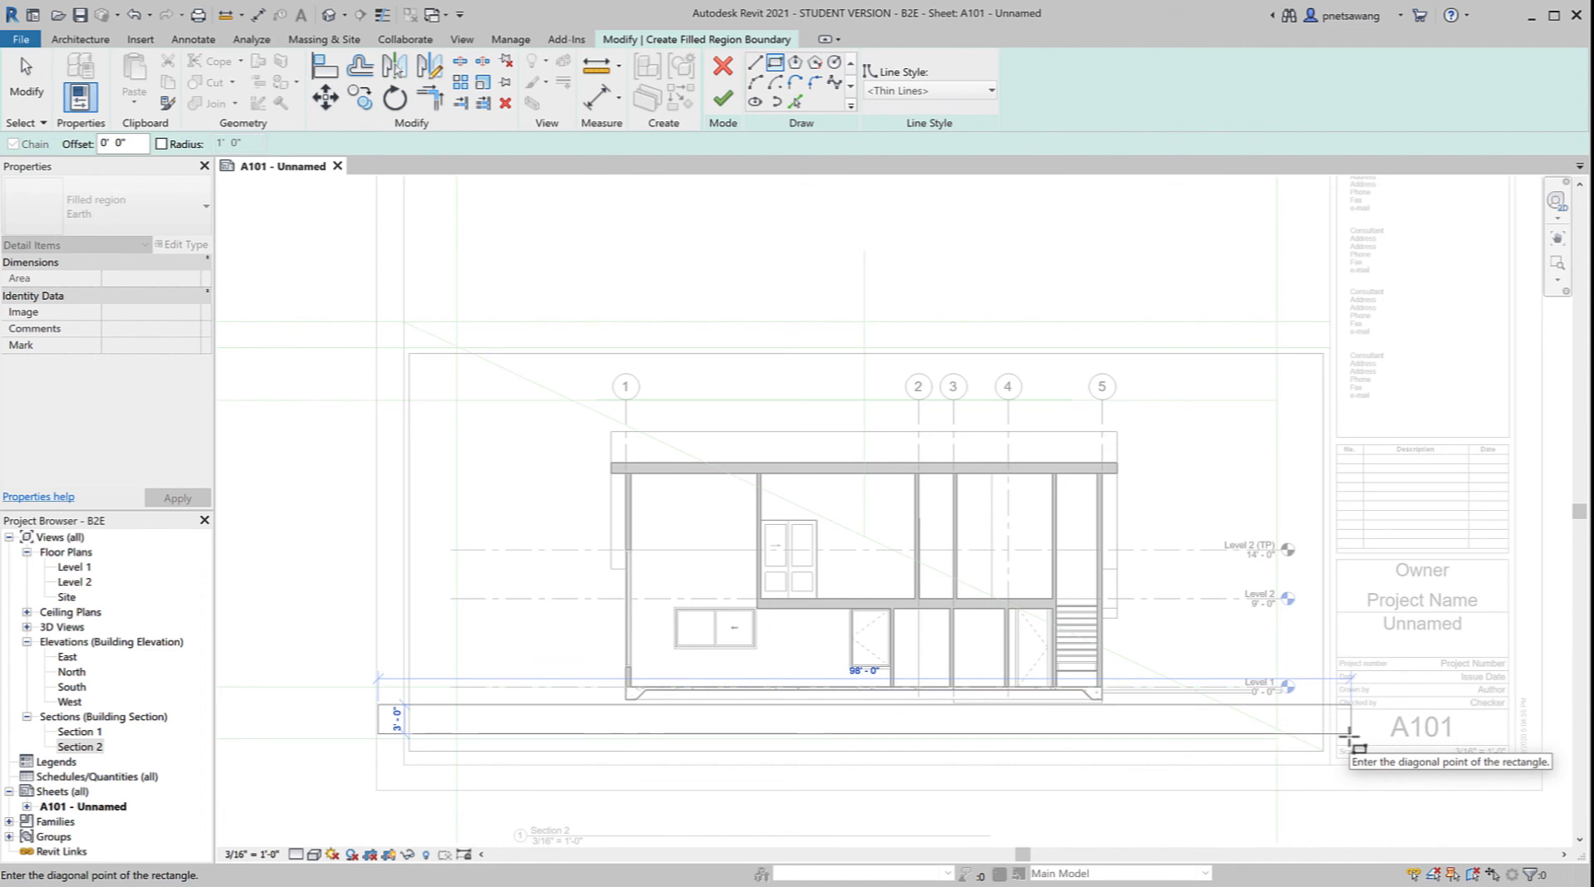
{"action": "left_click", "coordinate": [1349, 734]}
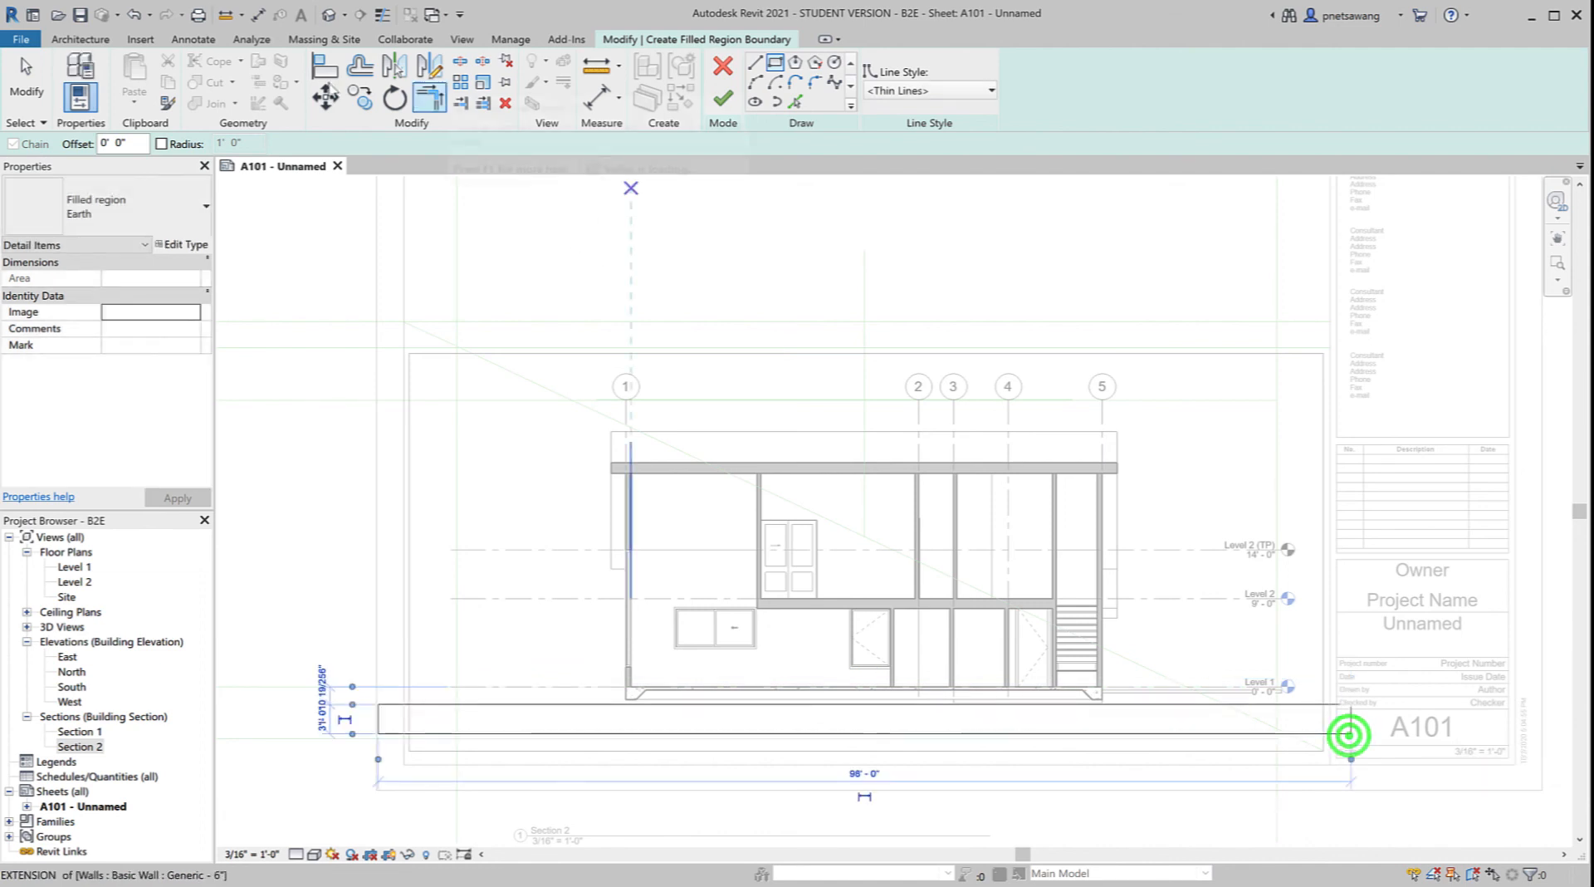
Step: Add an aligned dimension string from the rectangle's bottom edge through its top edge to Level 1, placed left of the building
{"action": "left_click", "coordinate": [257, 15]}
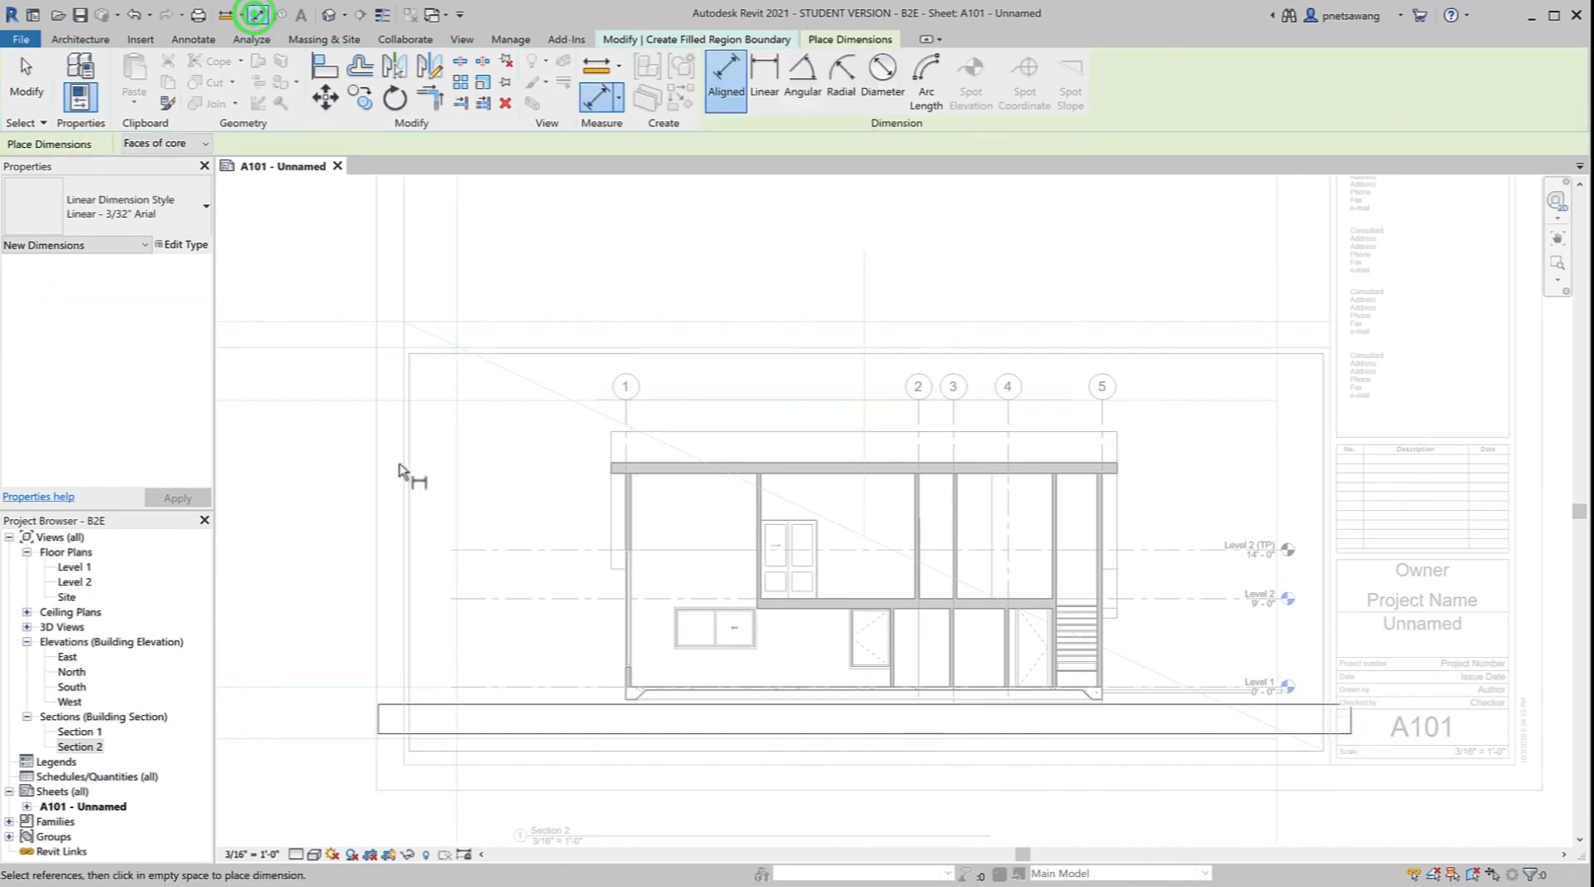
{"action": "left_click", "coordinate": [490, 736]}
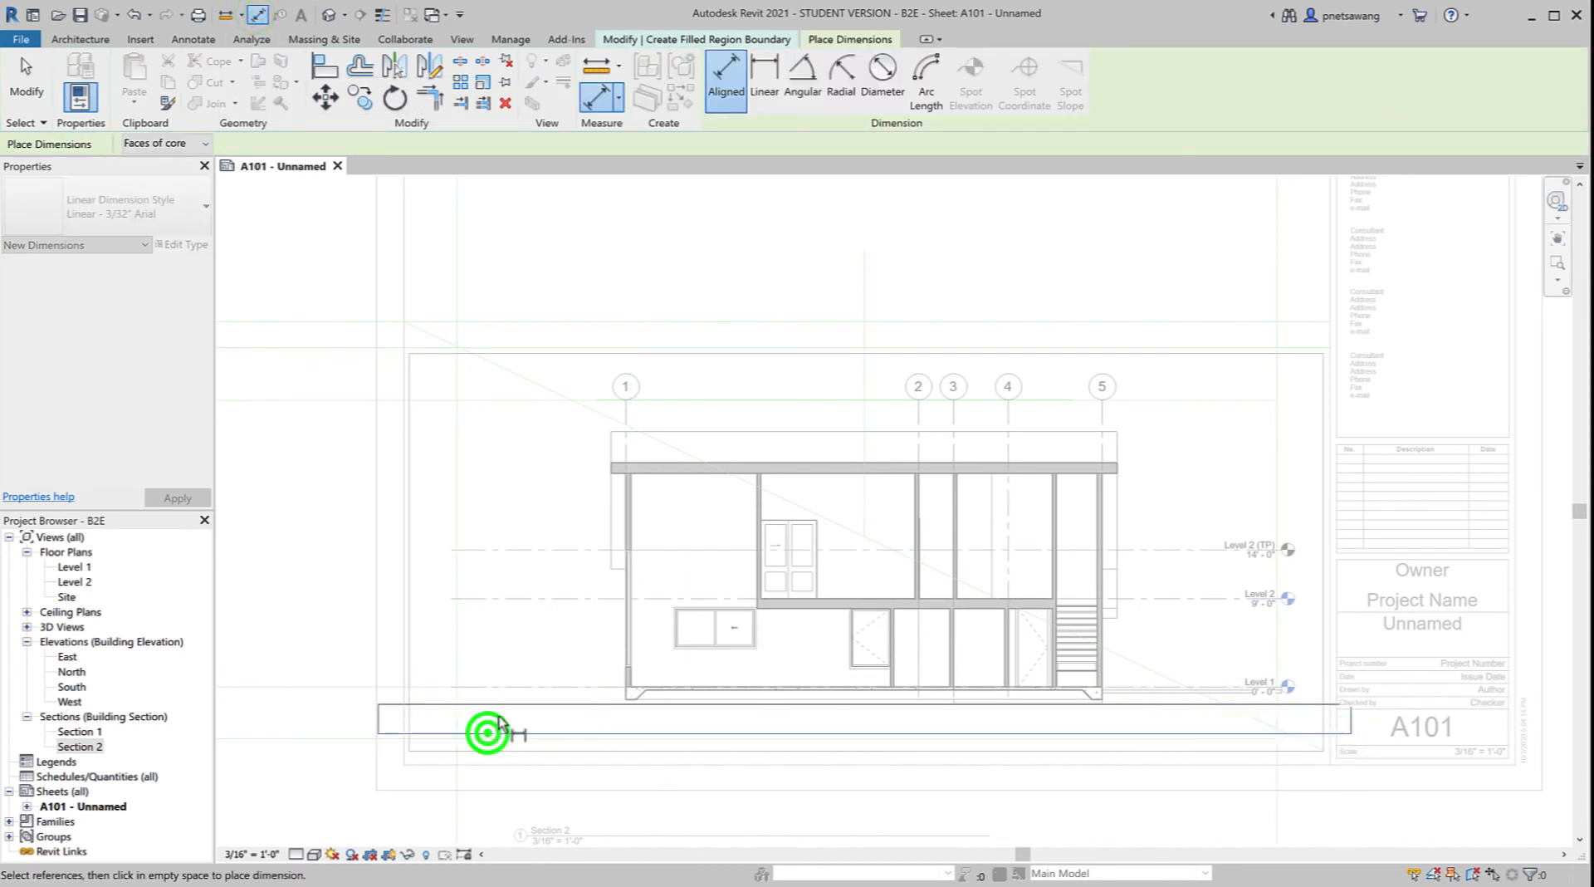
{"action": "left_click", "coordinate": [499, 711]}
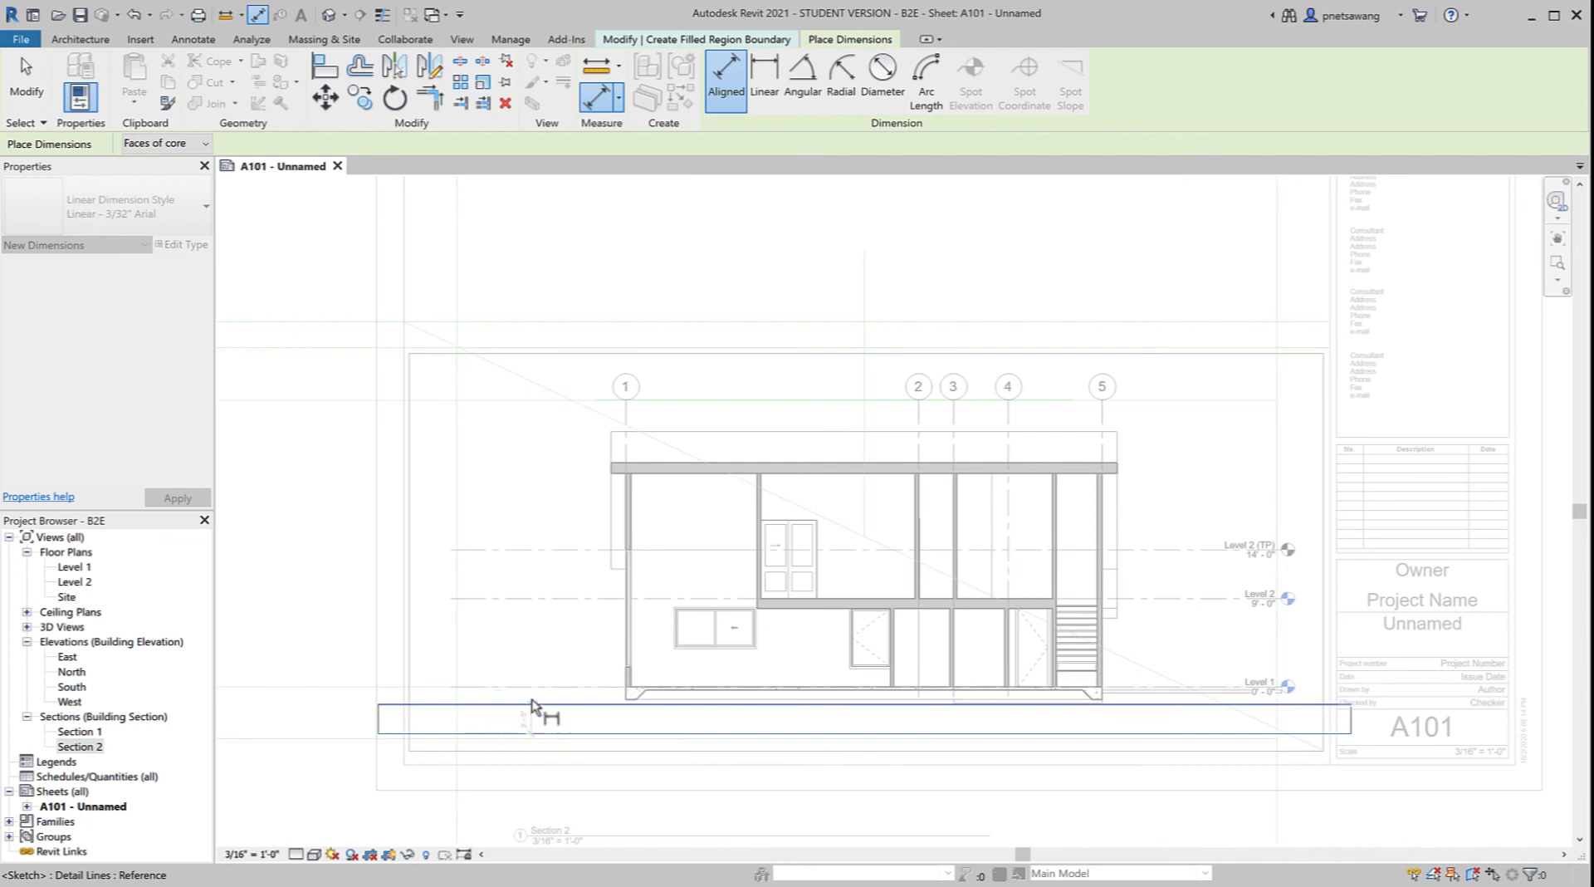
{"action": "left_click", "coordinate": [537, 692]}
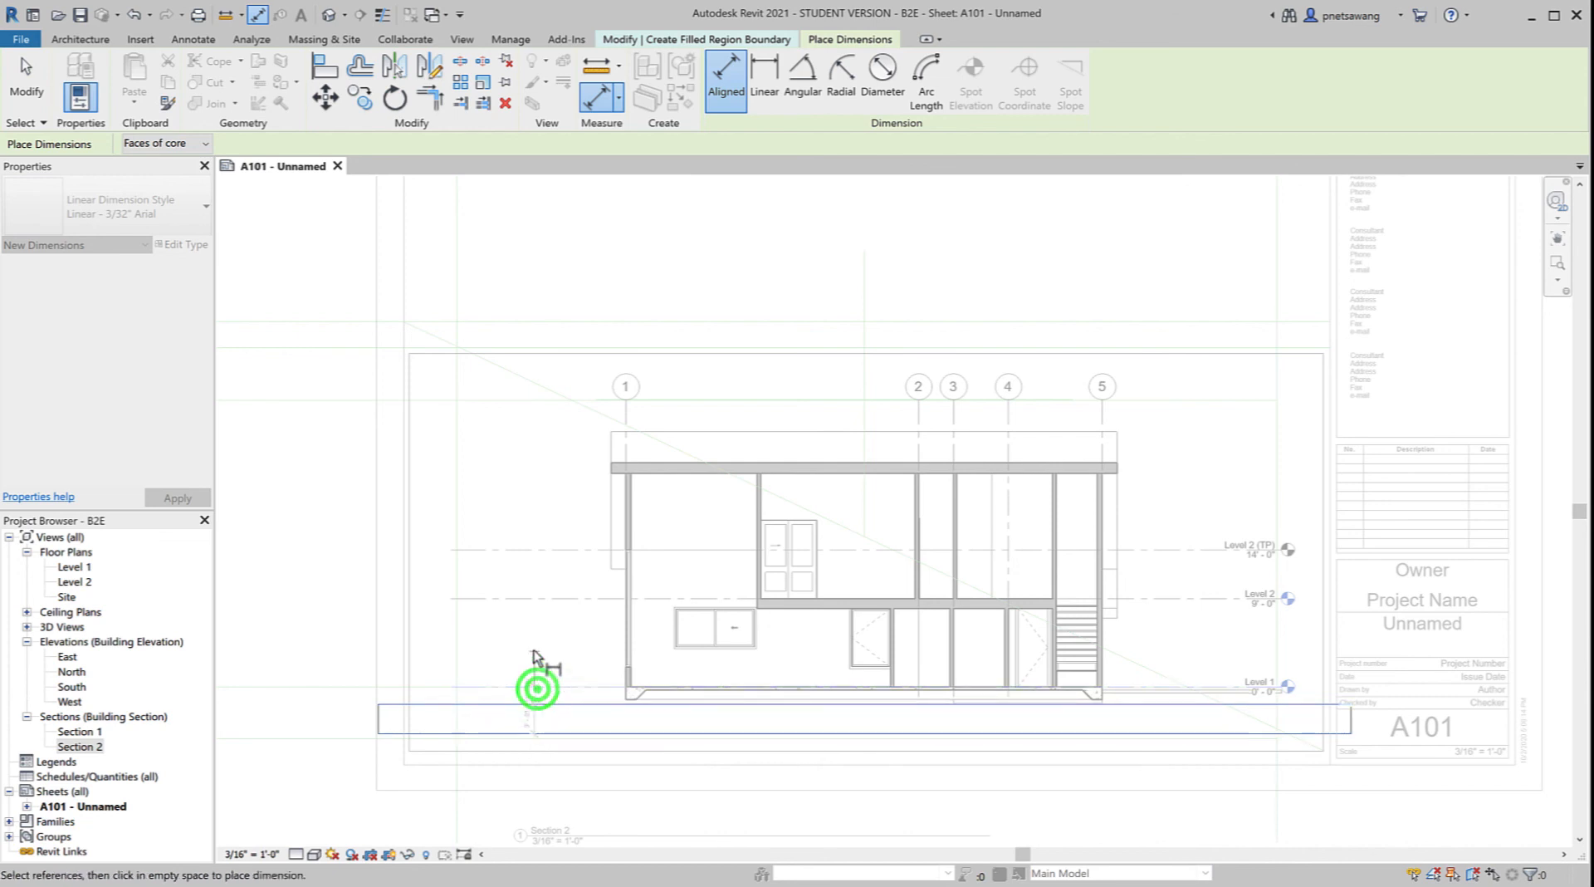
{"action": "left_click", "coordinate": [519, 630]}
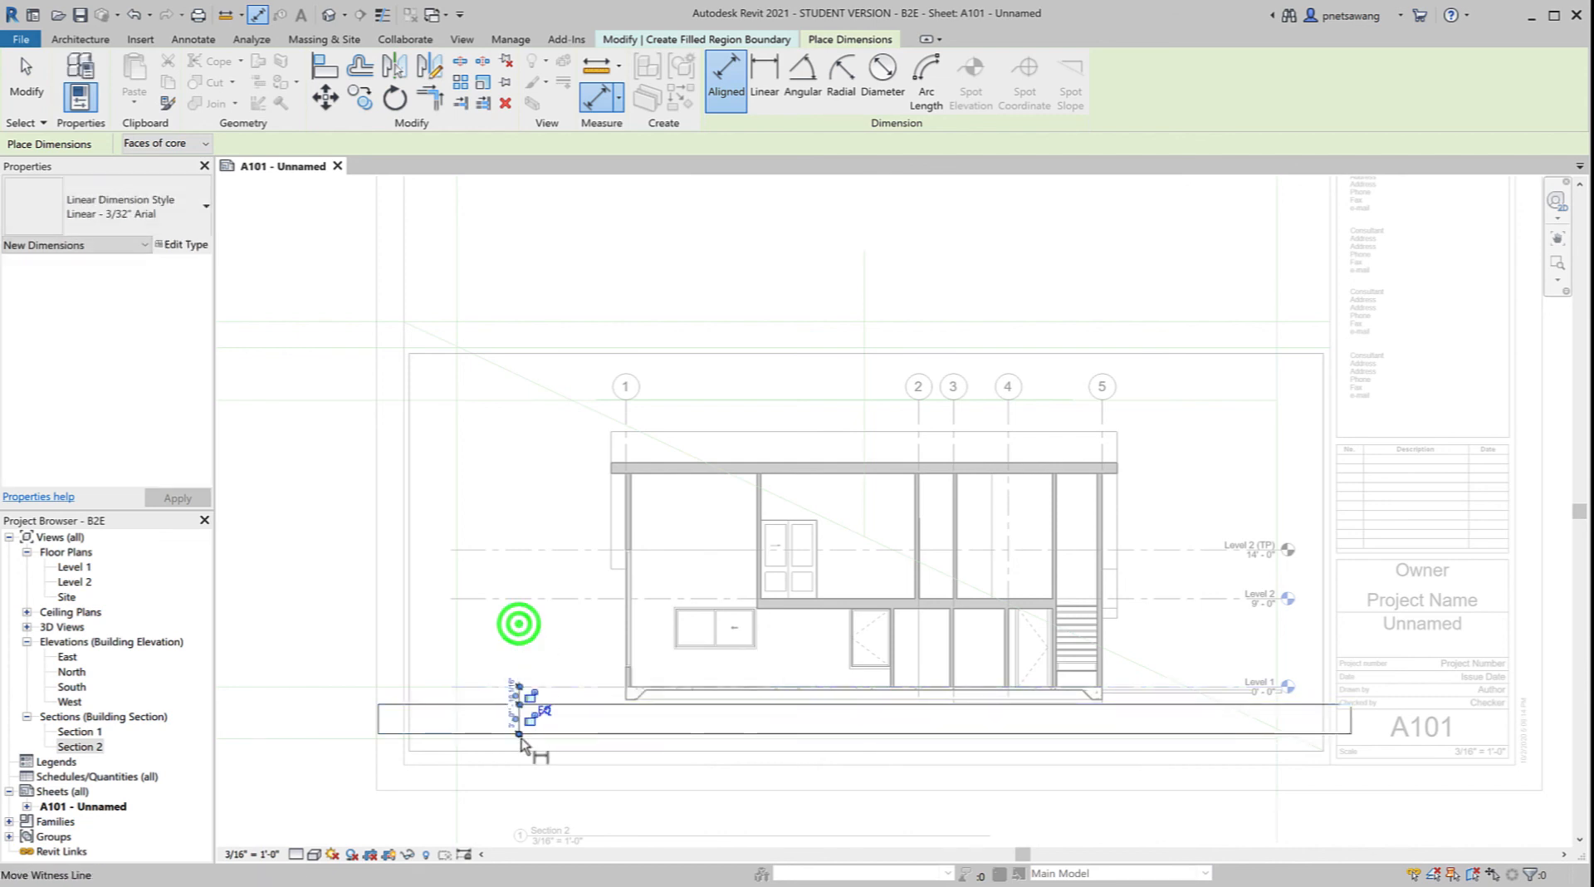
{"action": "scroll", "coordinate": [520, 741], "scroll_direction": "up", "scroll_amount": 3}
{"action": "scroll", "coordinate": [521, 747], "scroll_direction": "up", "scroll_amount": 2}
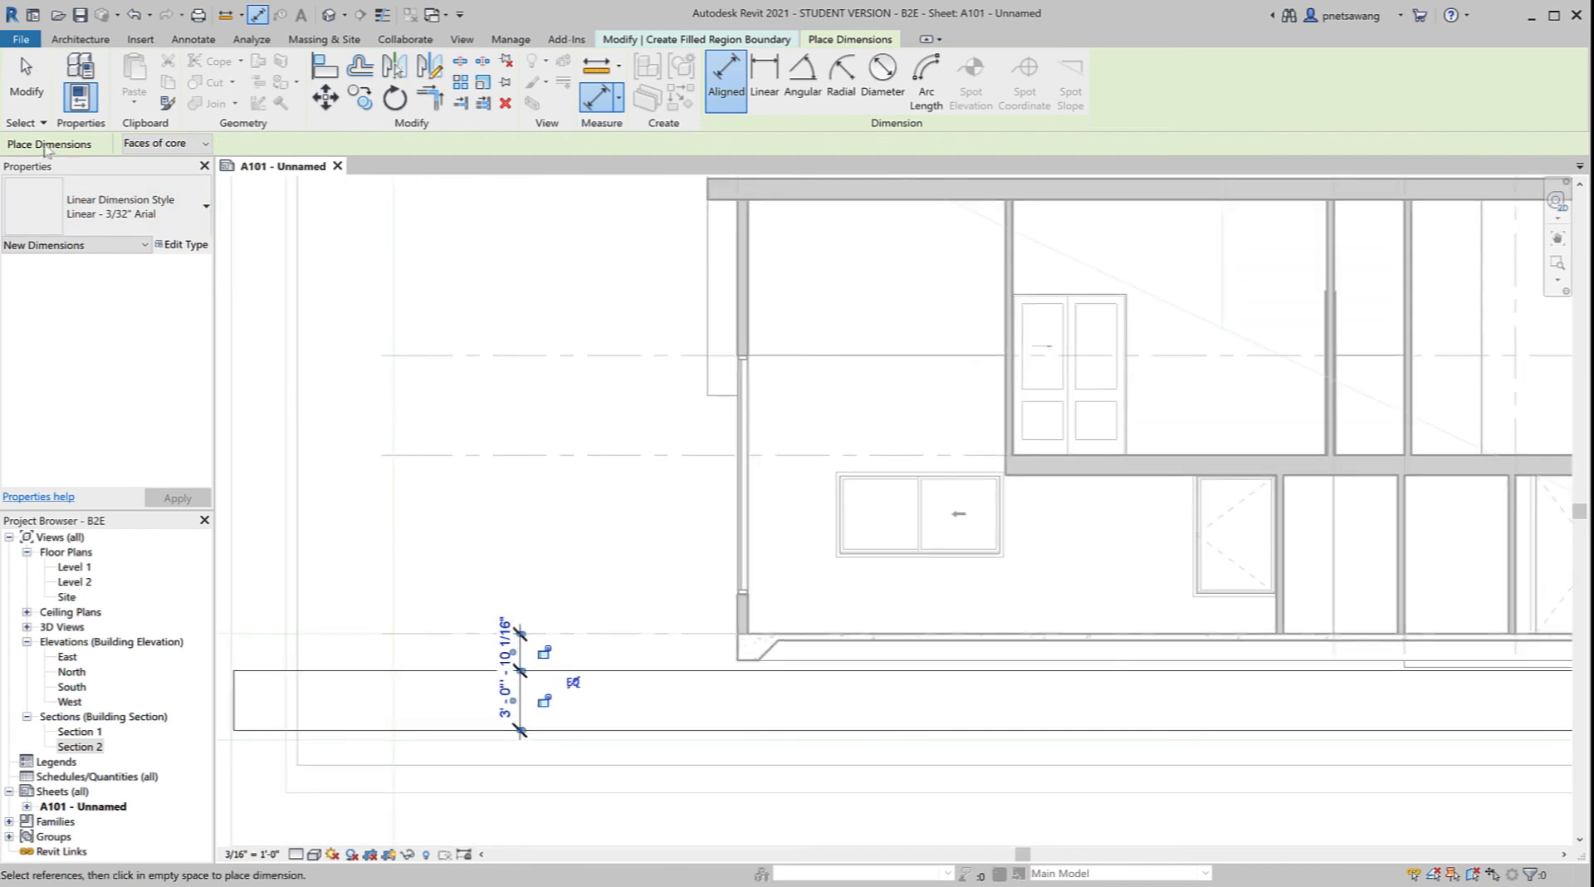
{"action": "left_click", "coordinate": [26, 96]}
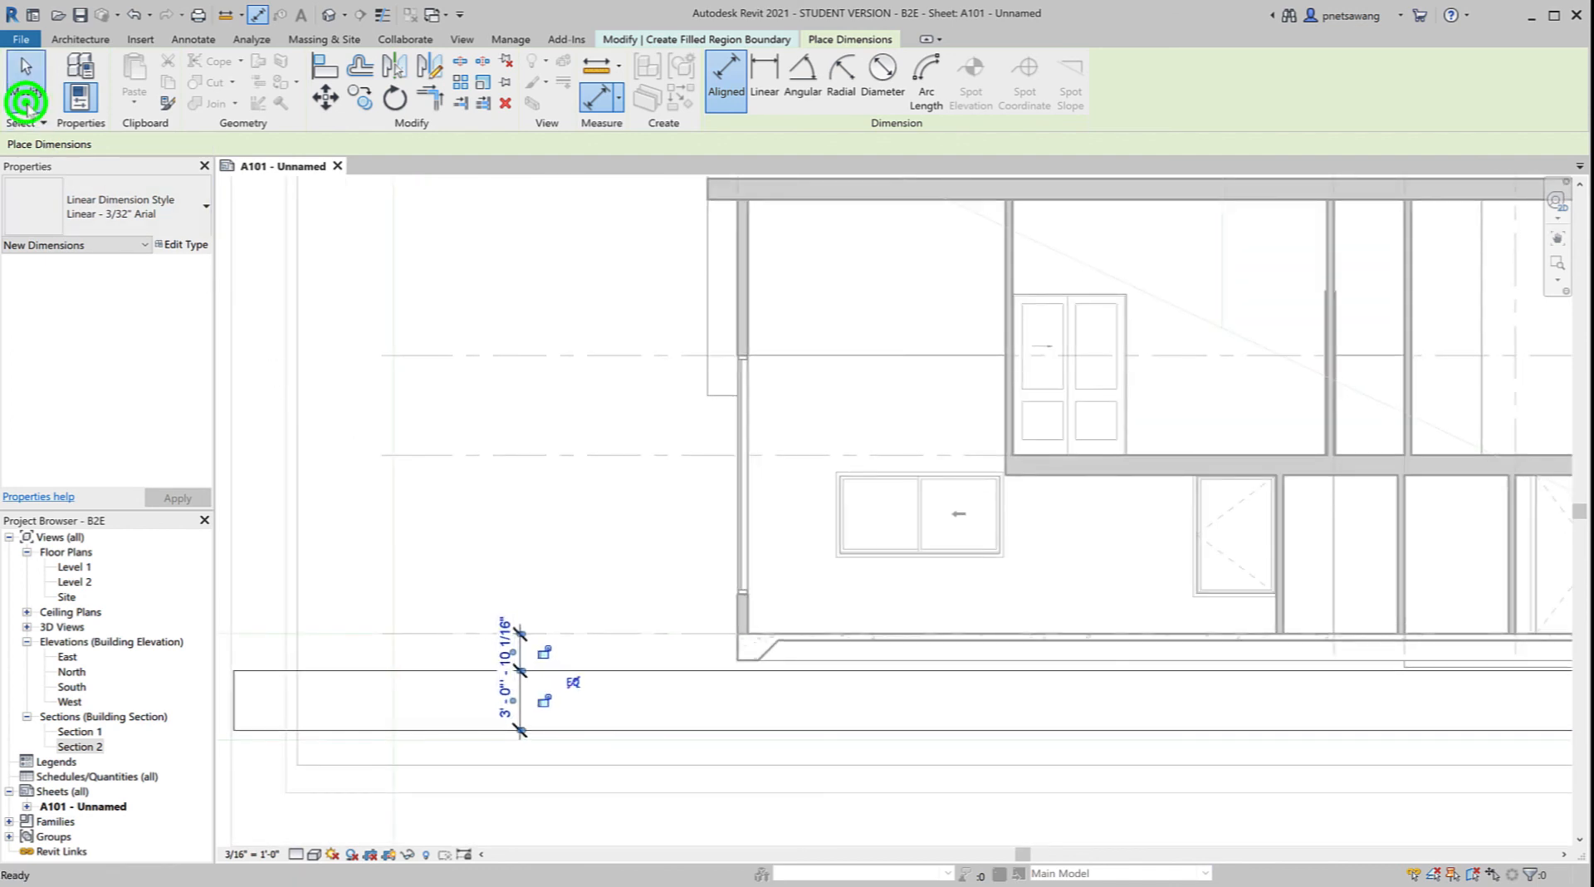
Step: Lock the 3'-0" dimension between the boundary's horizontal edges and set the top edge 8" below Level 1
{"action": "left_click", "coordinate": [515, 703]}
{"action": "left_click", "coordinate": [545, 703]}
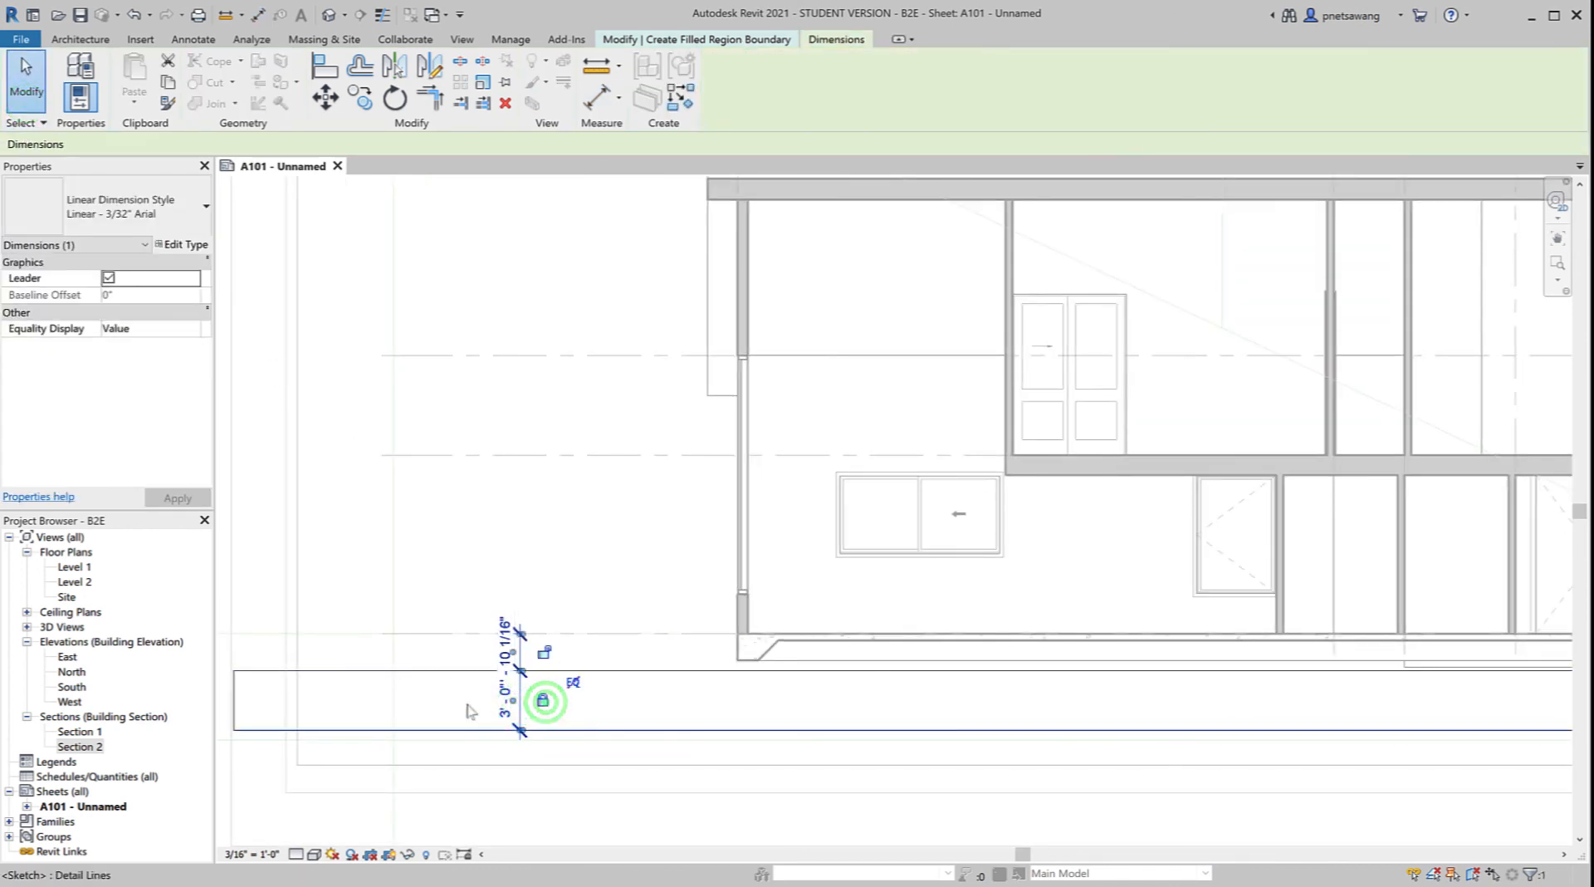
{"action": "left_click", "coordinate": [633, 670]}
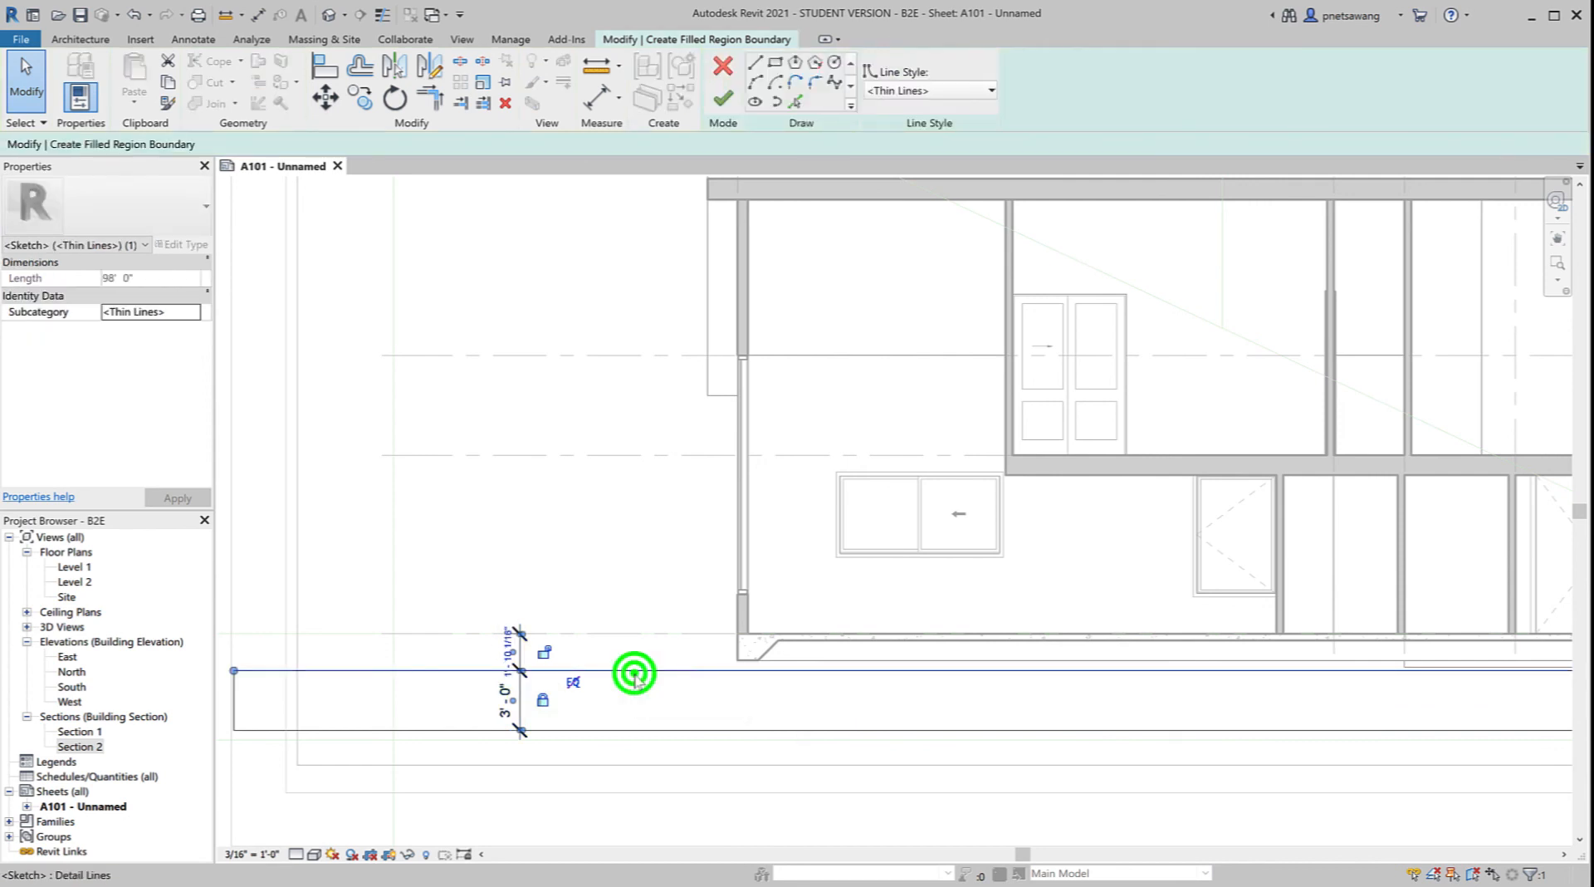
{"action": "left_click", "coordinate": [498, 645]}
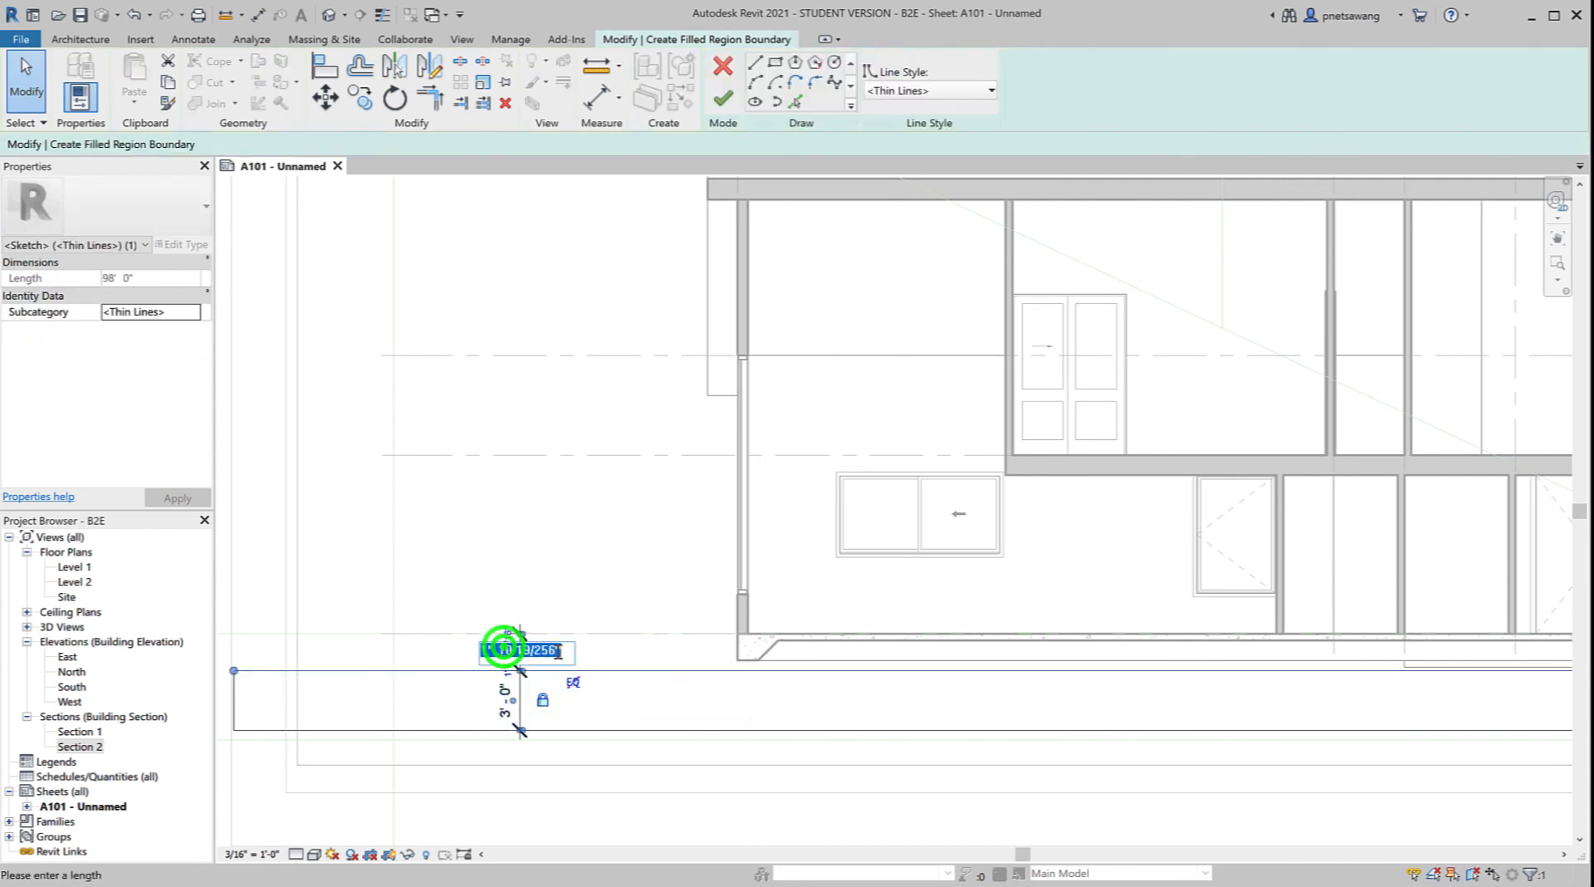
{"action": "type", "text": "8\""}
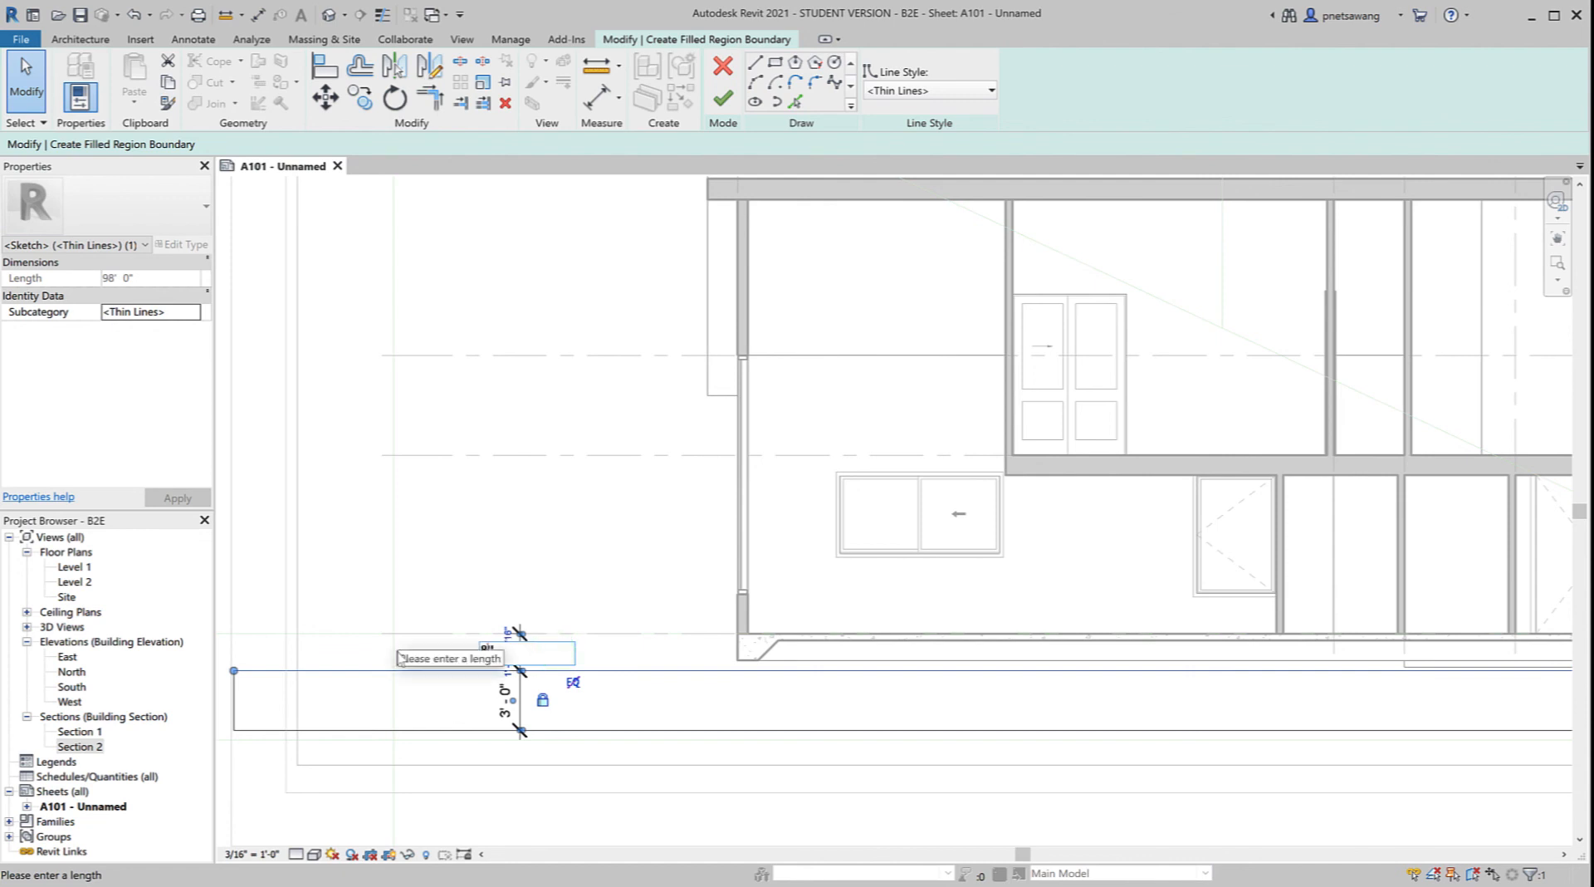
{"action": "key", "text": "Return"}
{"action": "left_click", "coordinate": [485, 558]}
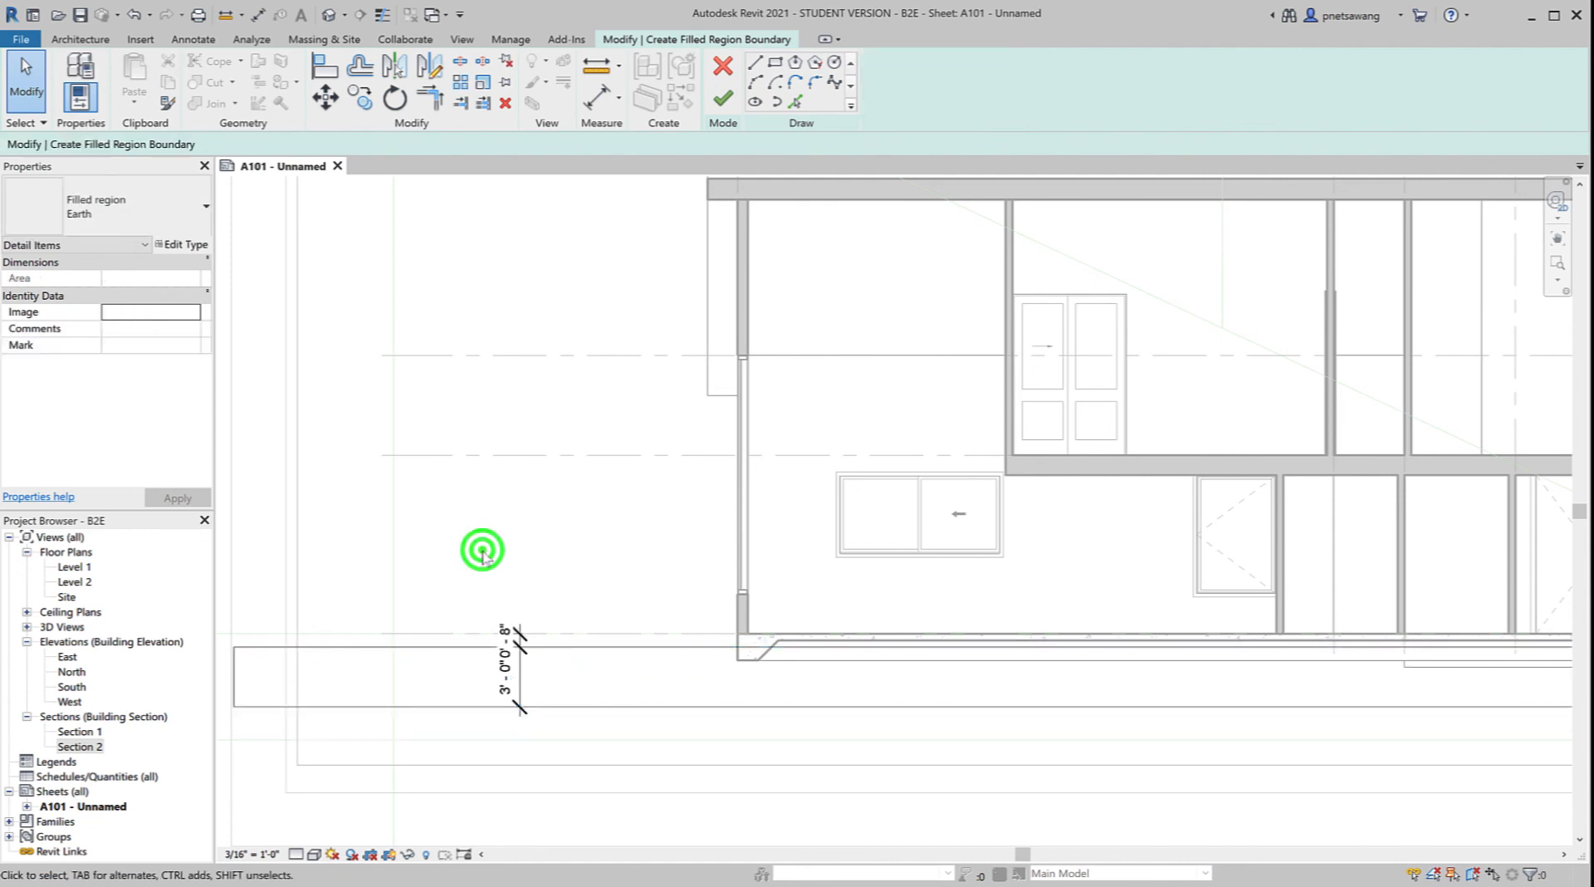
Step: Split the boundary's top edge in two beneath the building, keeping the inner segment, and check both halves
{"action": "left_click", "coordinate": [492, 647]}
{"action": "scroll", "coordinate": [515, 729], "scroll_direction": "down", "scroll_amount": 1}
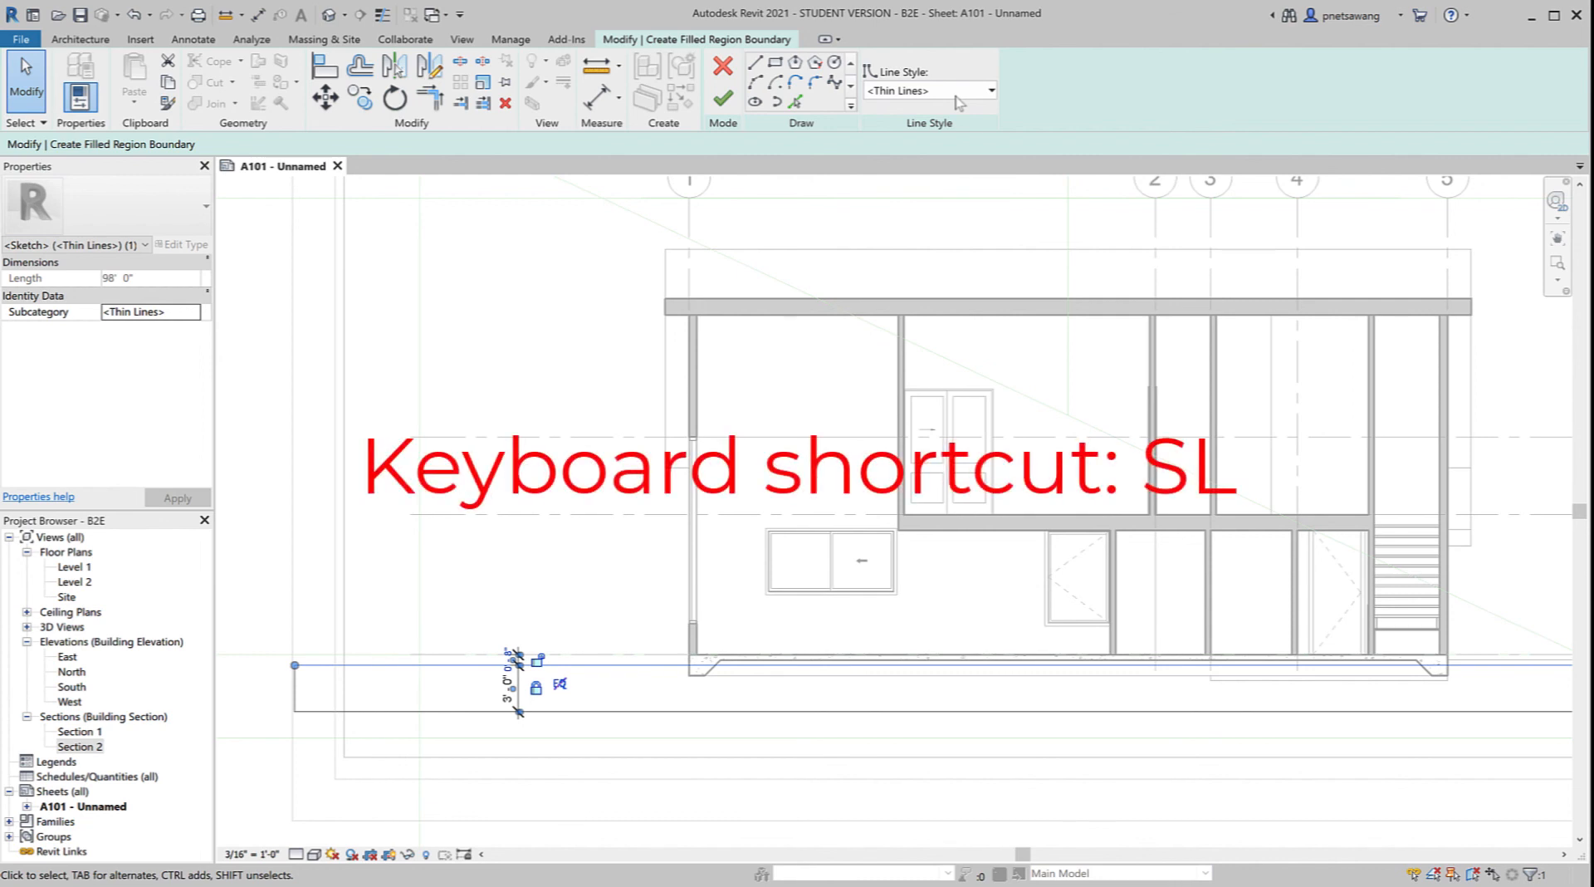
{"action": "key", "text": "s"}
{"action": "key", "text": "l"}
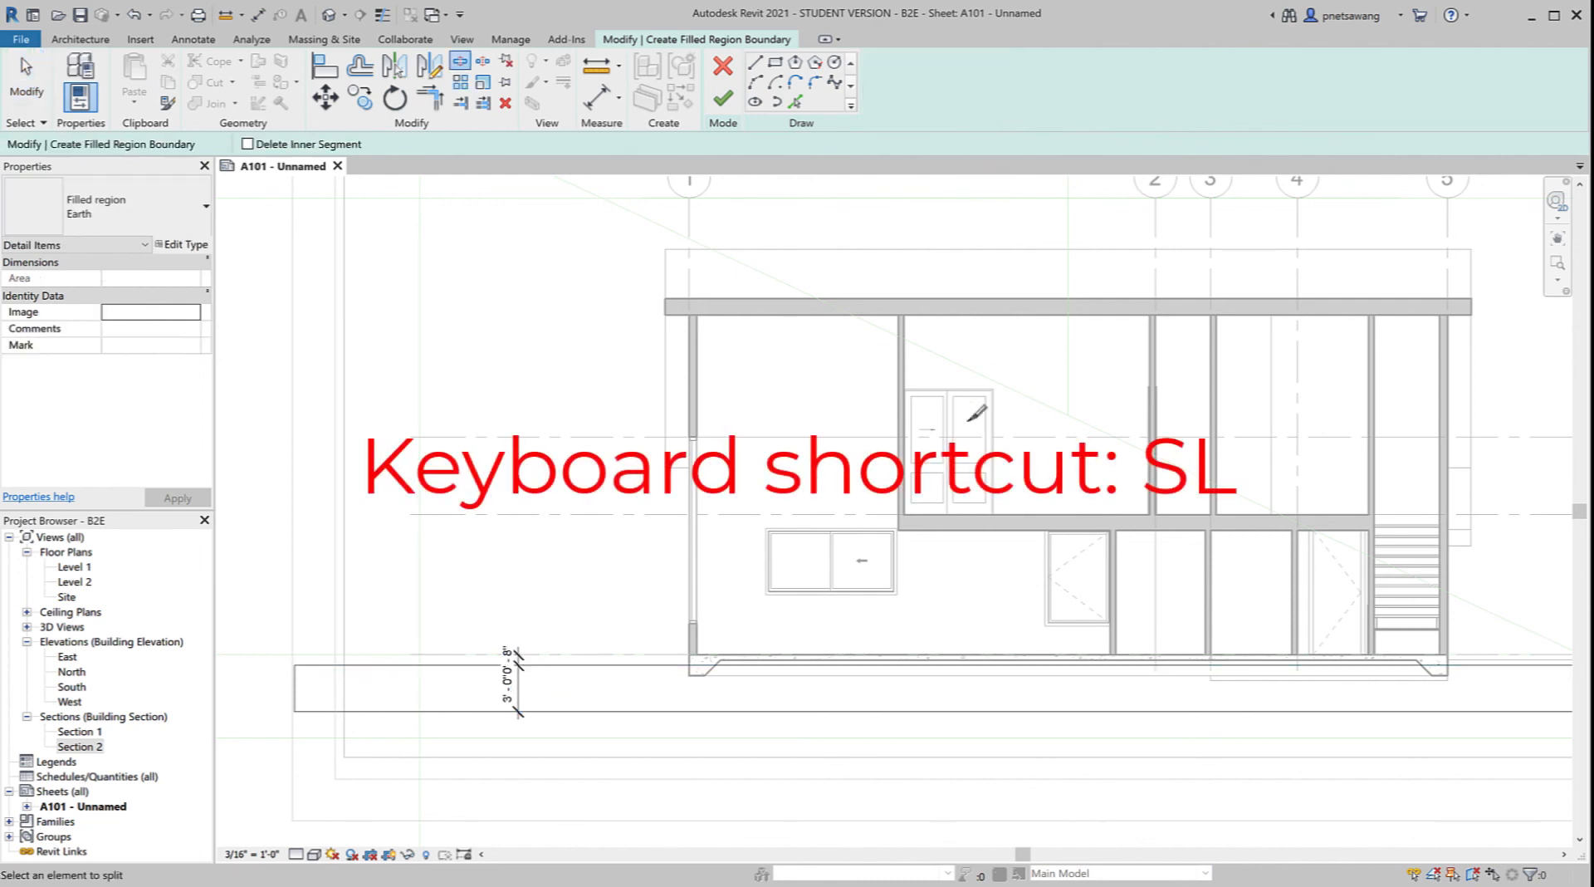
{"action": "left_click", "coordinate": [990, 662]}
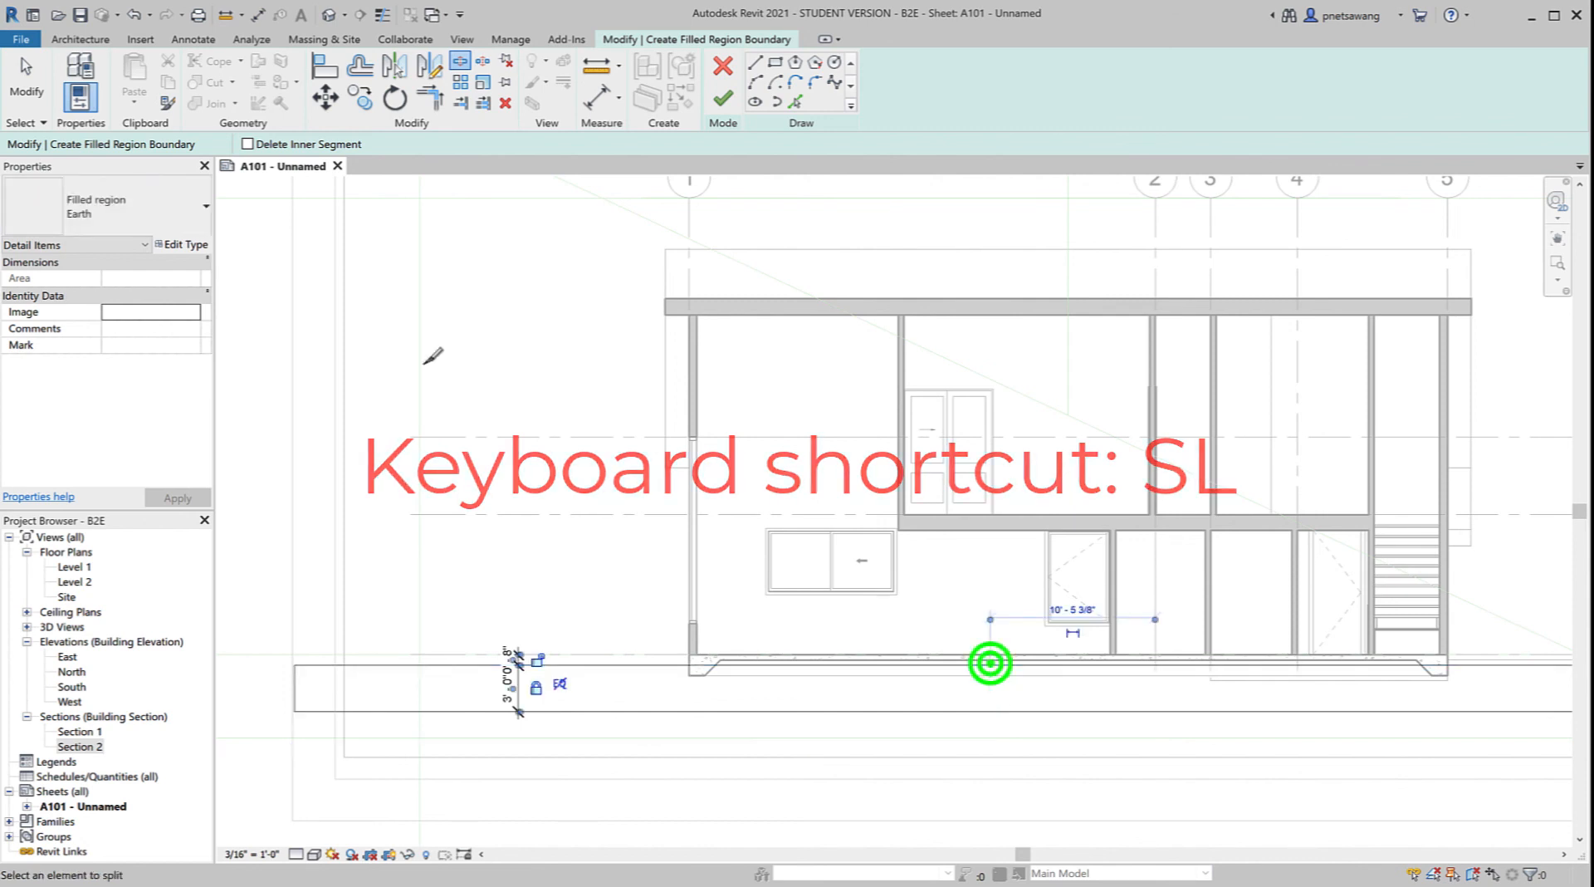
{"action": "left_click", "coordinate": [36, 73]}
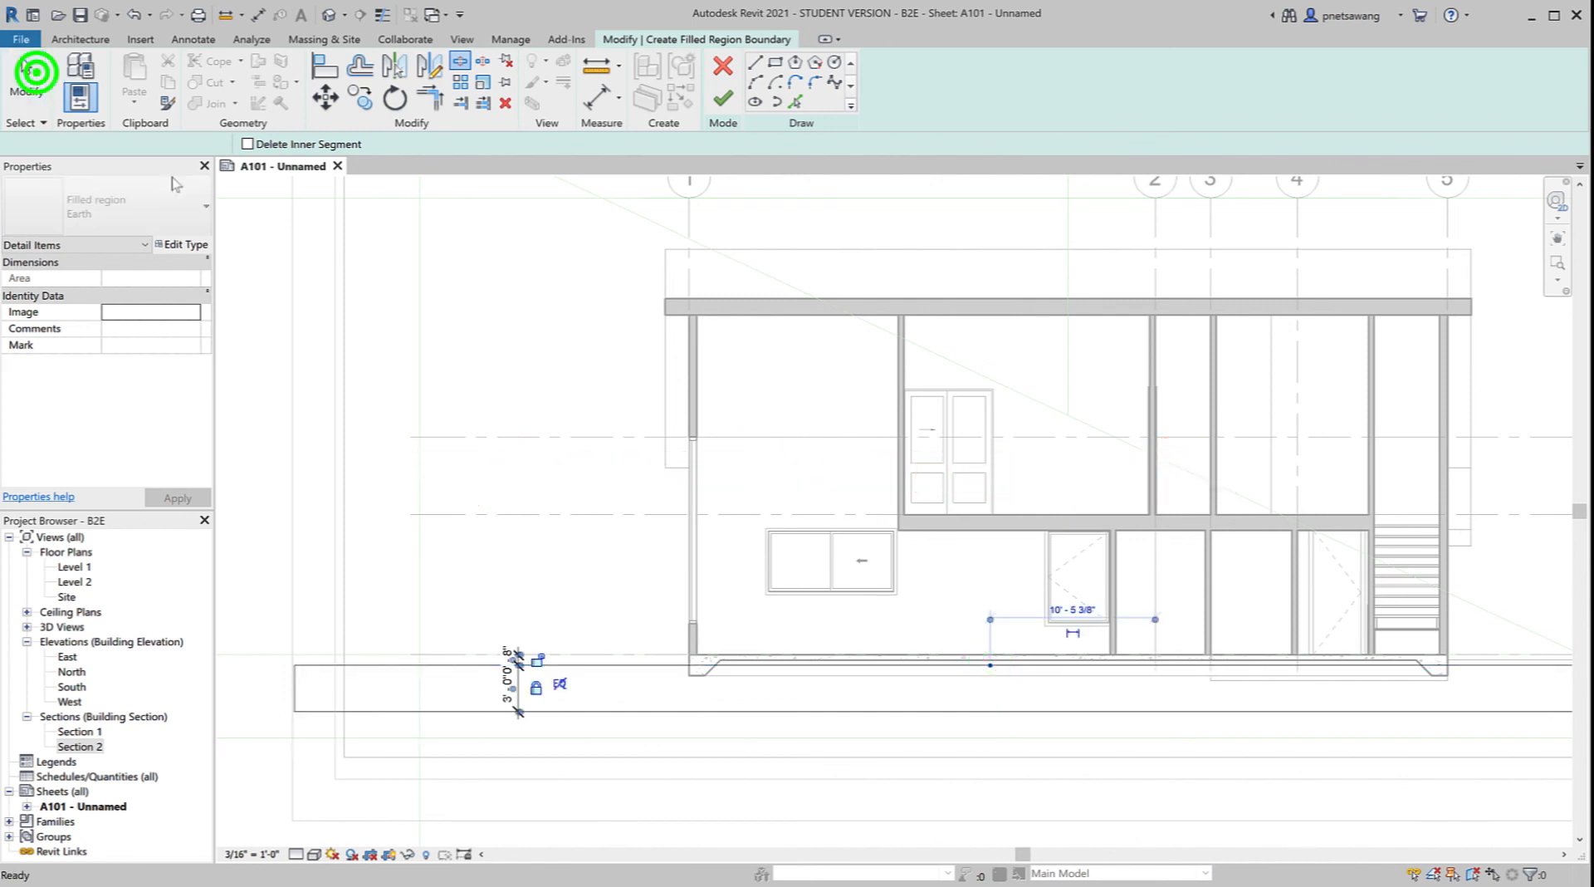
{"action": "left_click", "coordinate": [655, 664]}
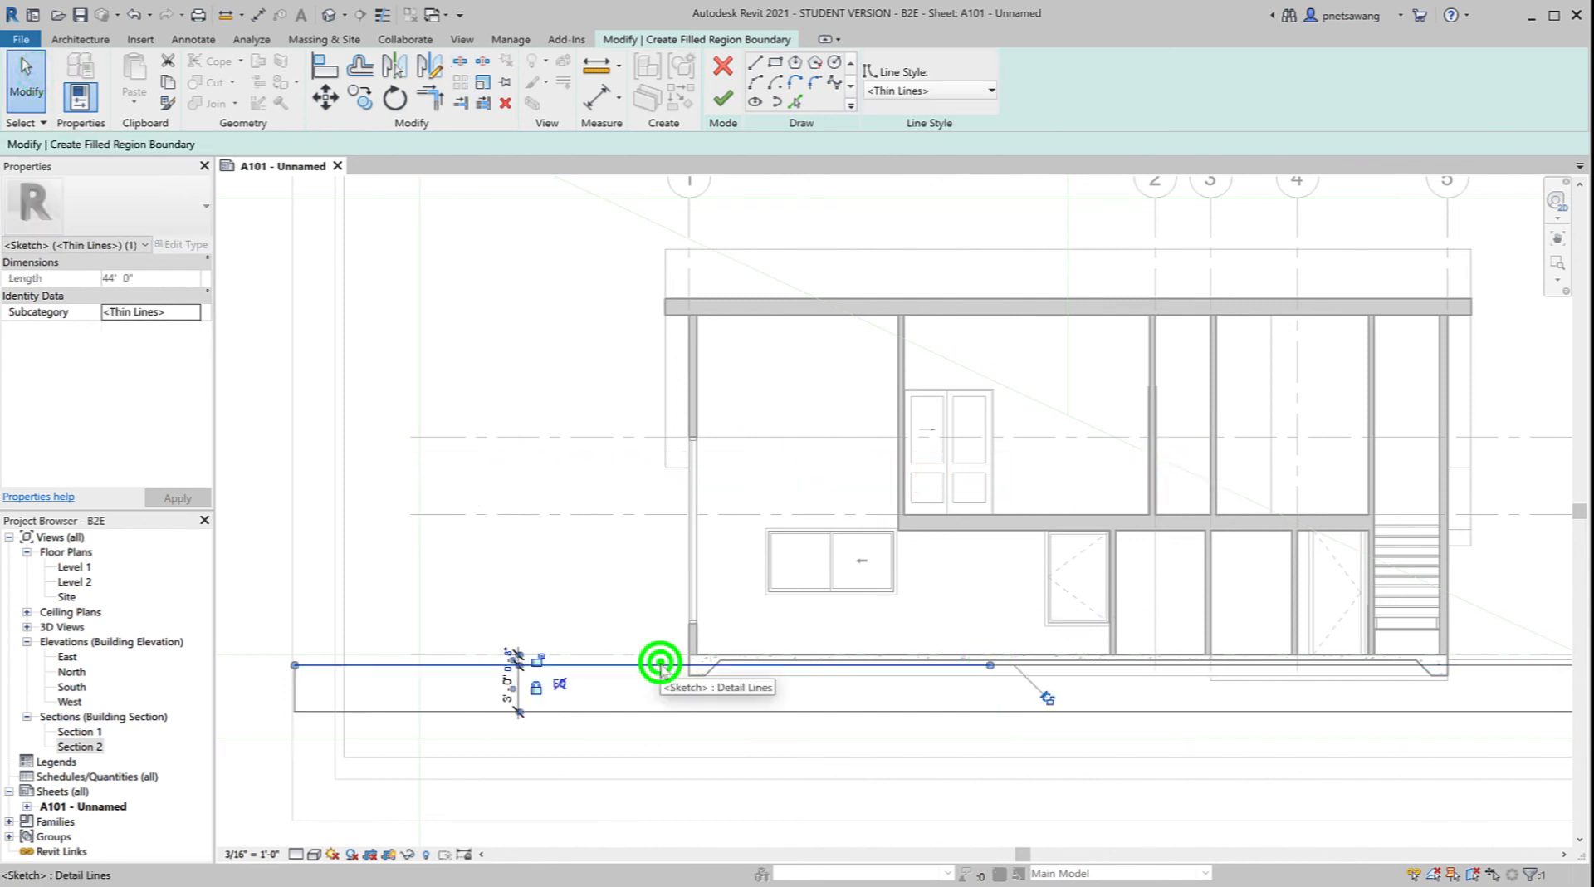
{"action": "left_click", "coordinate": [1242, 664]}
{"action": "left_click", "coordinate": [1183, 791]}
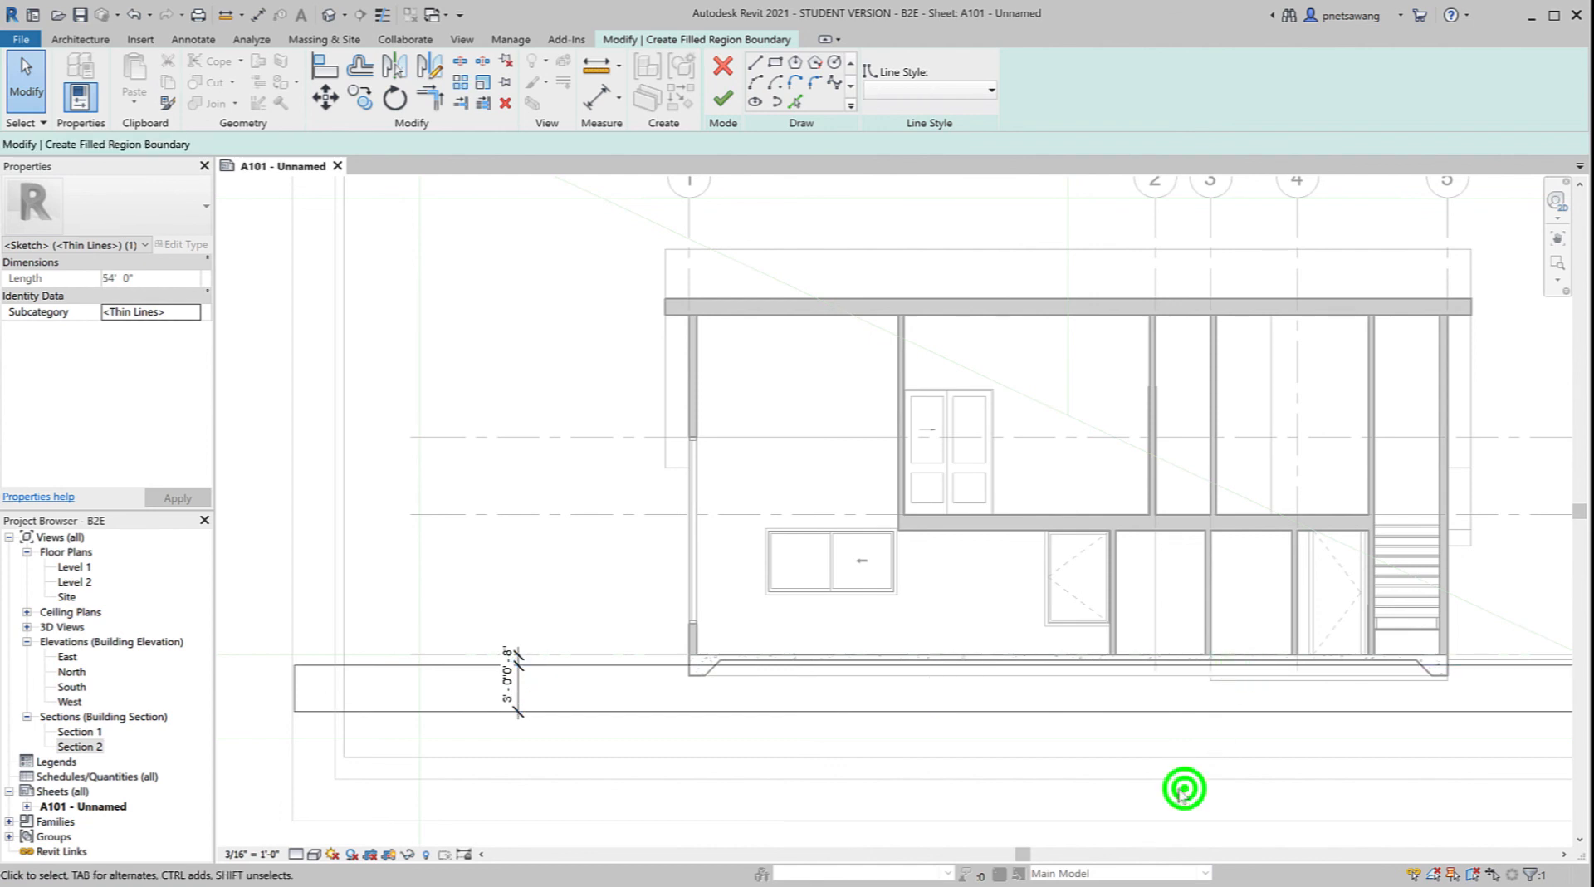
Step: Trace a chain of boundary lines along the slab's underside and thickened edges, from grid 1 to grid 5
{"action": "left_click", "coordinate": [757, 63]}
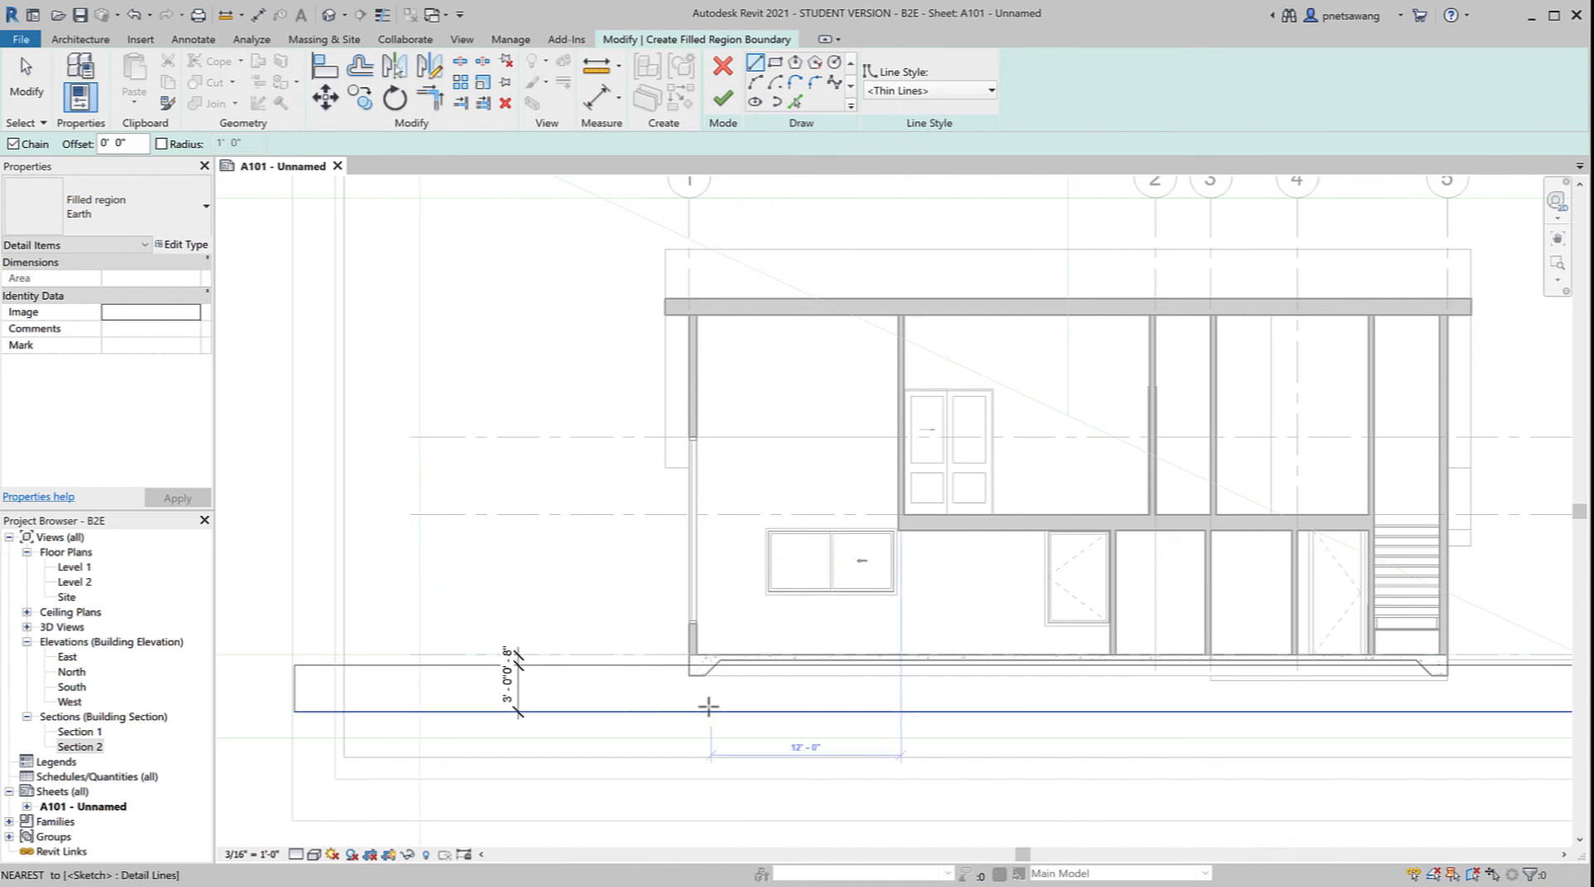
{"action": "scroll", "coordinate": [708, 706], "scroll_direction": "up", "scroll_amount": 2}
{"action": "scroll", "coordinate": [708, 706], "scroll_direction": "up", "scroll_amount": 2}
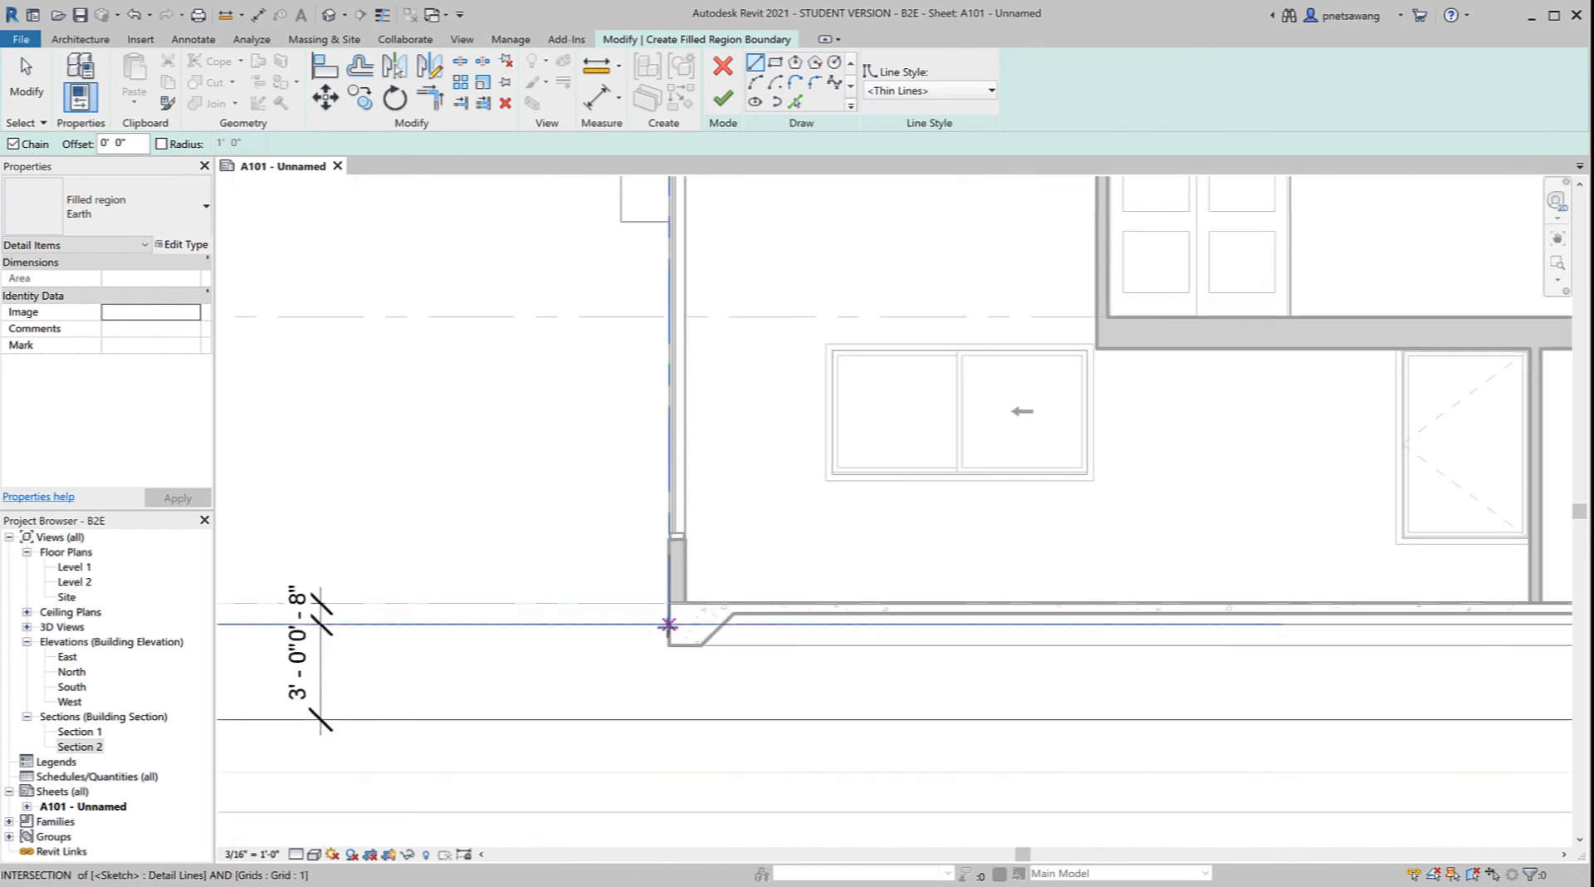
{"action": "left_click", "coordinate": [667, 628]}
{"action": "left_click", "coordinate": [702, 640]}
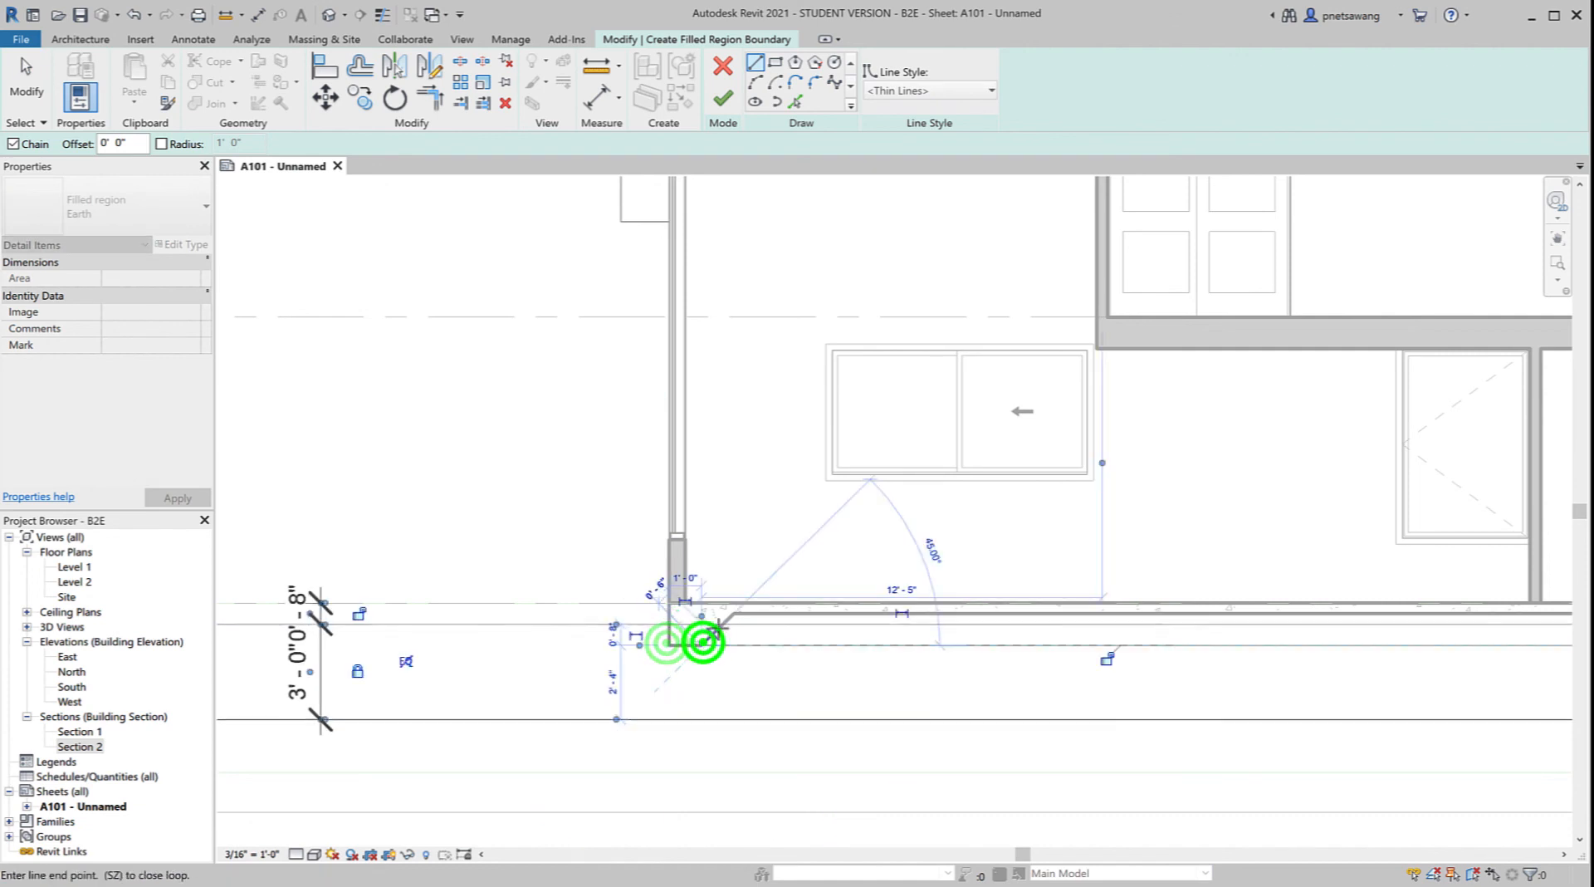
{"action": "left_click", "coordinate": [734, 613]}
{"action": "middle_click_drag", "start_coordinate": [912, 663], "coordinate": [133, 639]}
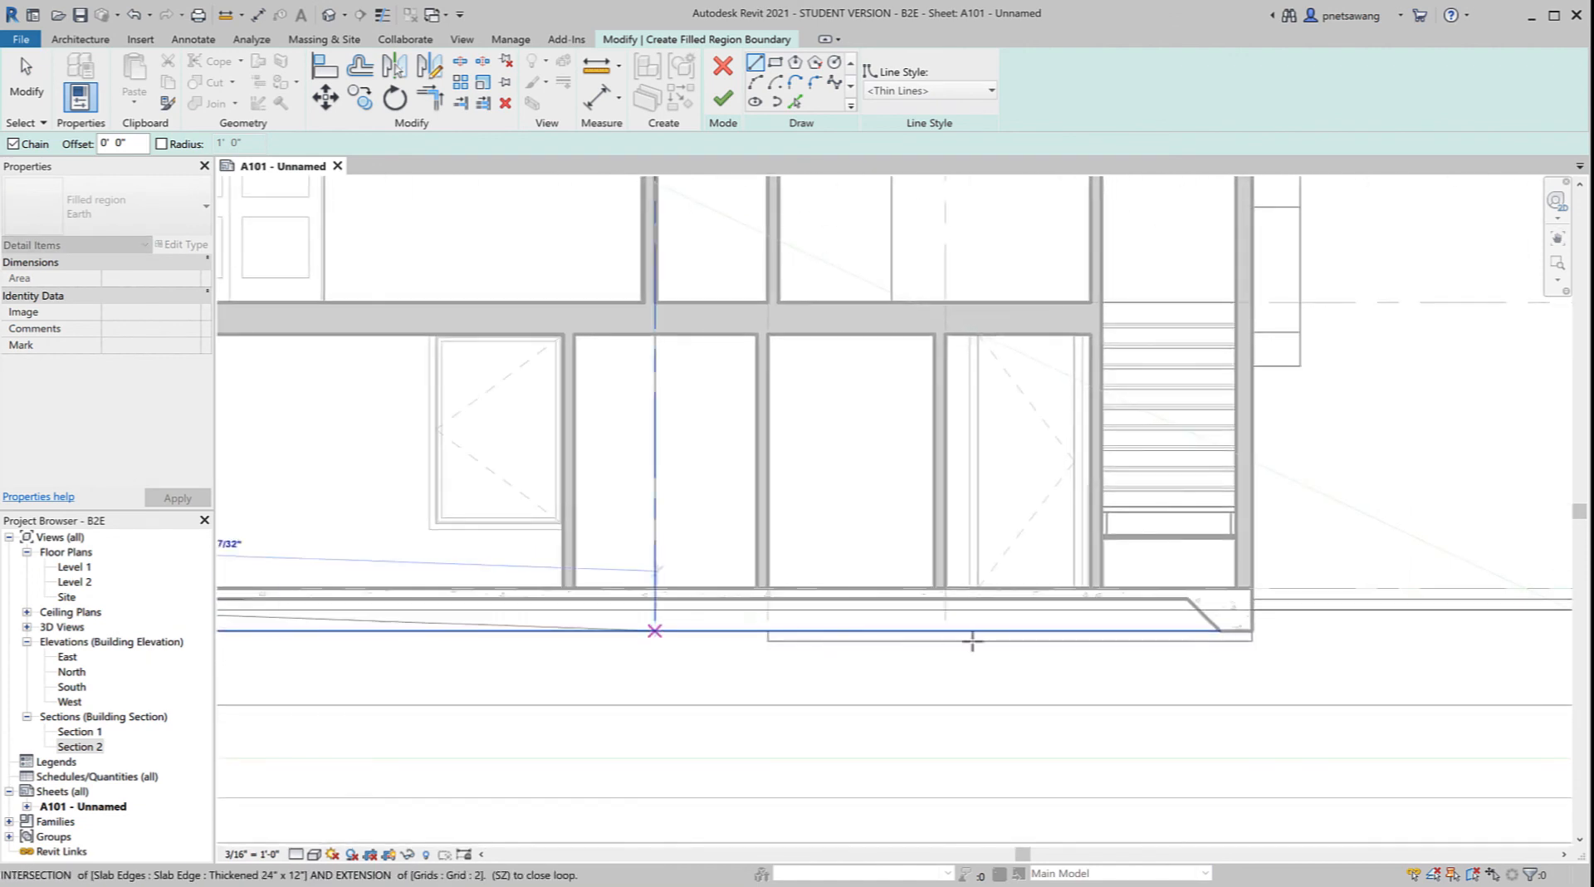
{"action": "middle_click_drag", "start_coordinate": [946, 641], "coordinate": [580, 653]}
{"action": "left_click", "coordinate": [818, 612]}
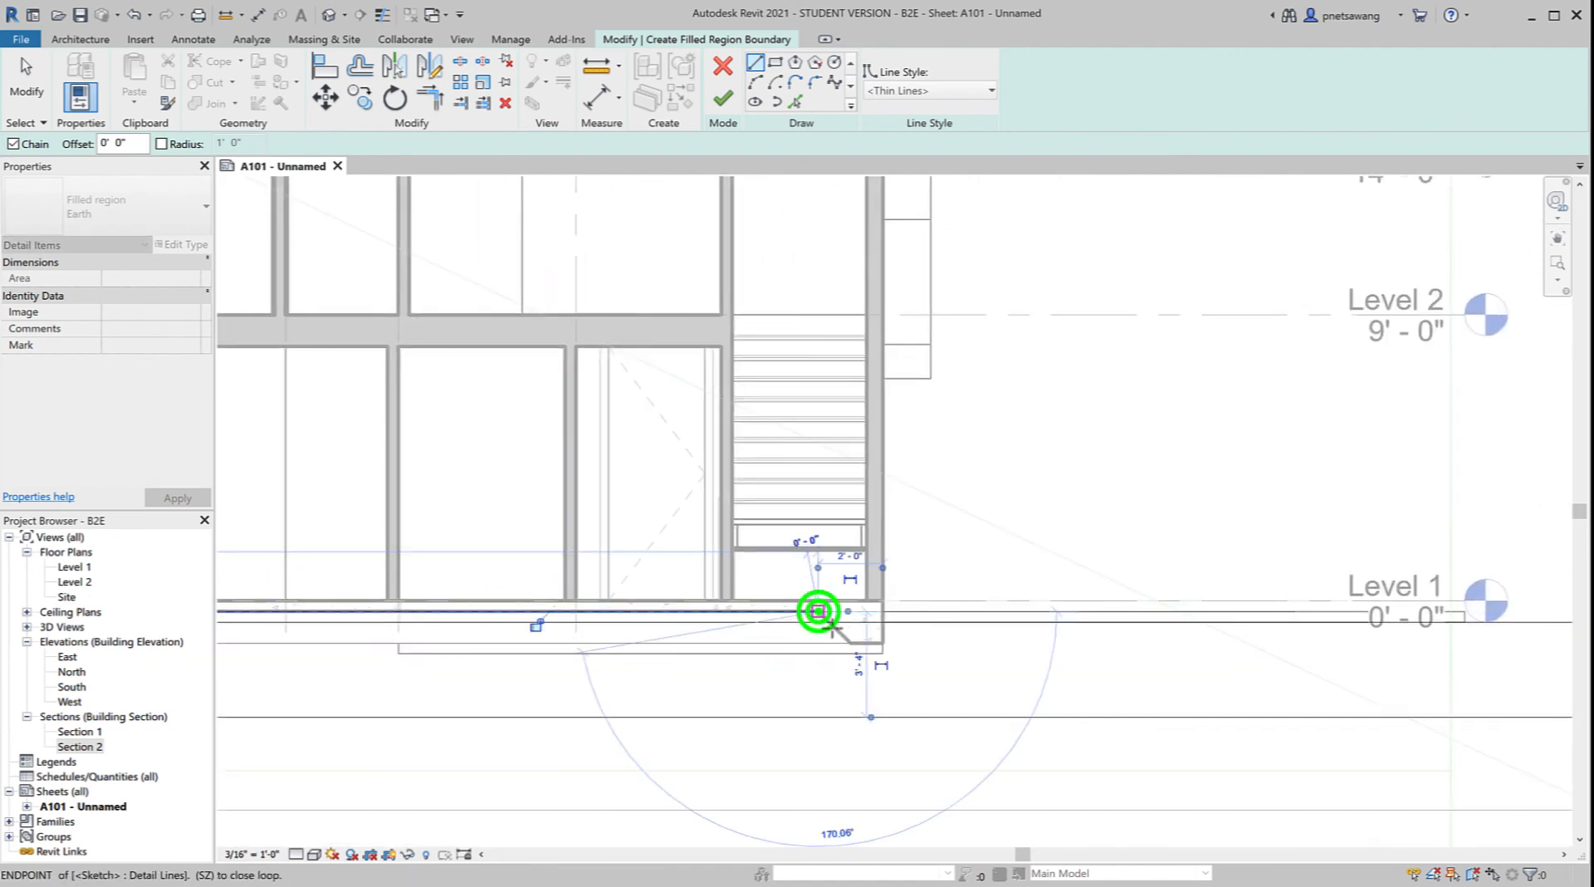
{"action": "left_click", "coordinate": [849, 642]}
{"action": "left_click", "coordinate": [880, 643]}
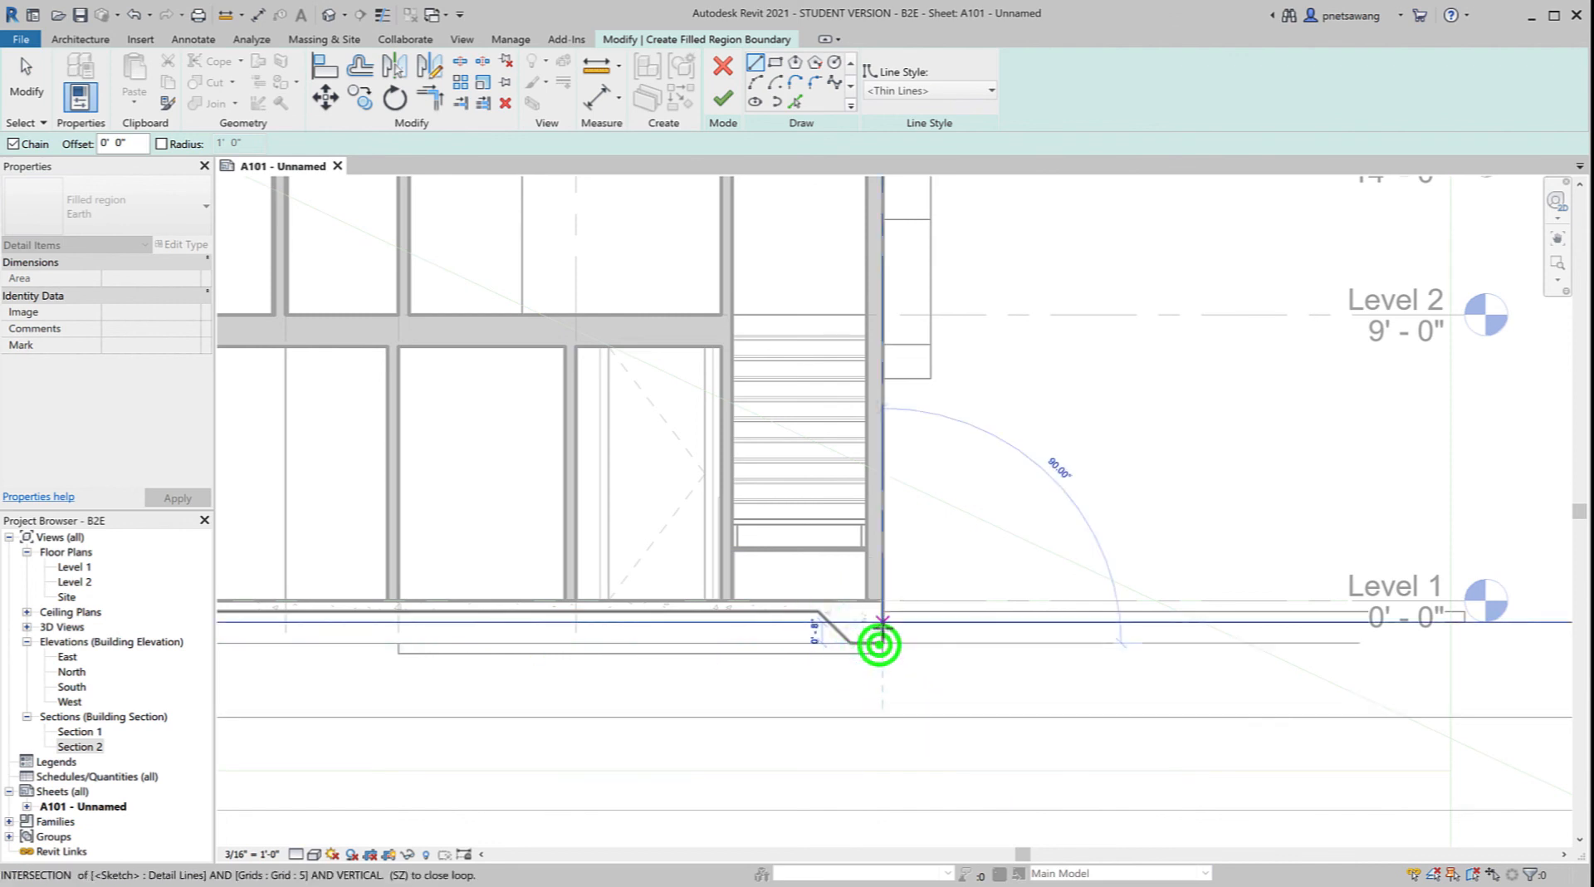
{"action": "key", "text": "Escape"}
Step: Trim the two halves of the boundary's top edge to the traced slab outline at both ends of the building
{"action": "key", "text": "t"}
{"action": "key", "text": "r"}
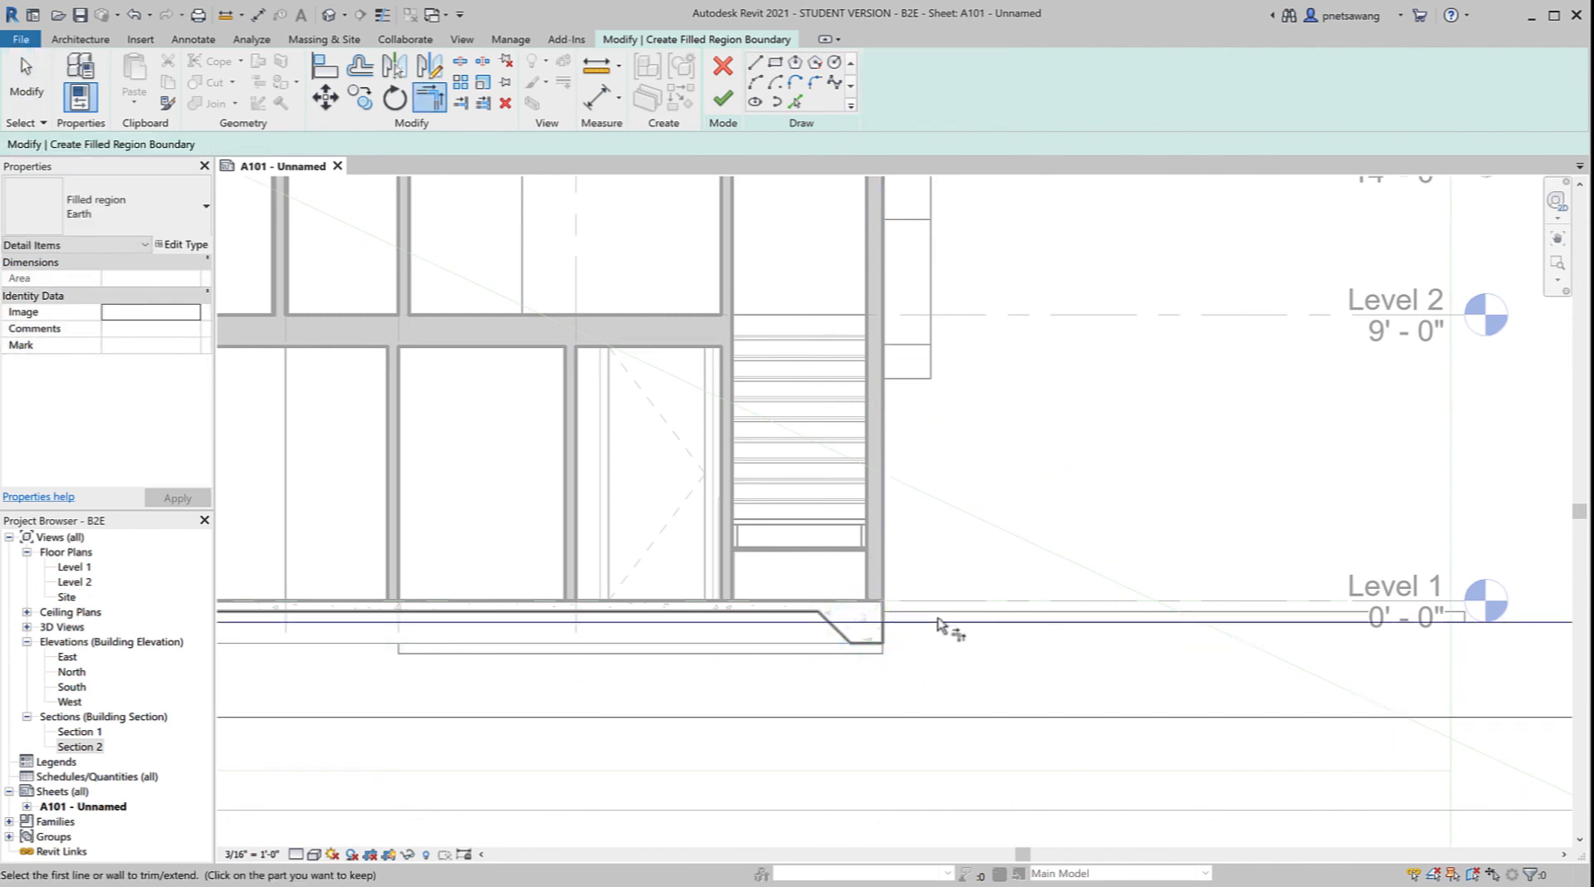
{"action": "middle_click_drag", "start_coordinate": [694, 705], "coordinate": [1173, 686]}
{"action": "middle_click_drag", "start_coordinate": [841, 697], "coordinate": [1323, 668]}
{"action": "middle_click_drag", "start_coordinate": [697, 687], "coordinate": [1035, 701]}
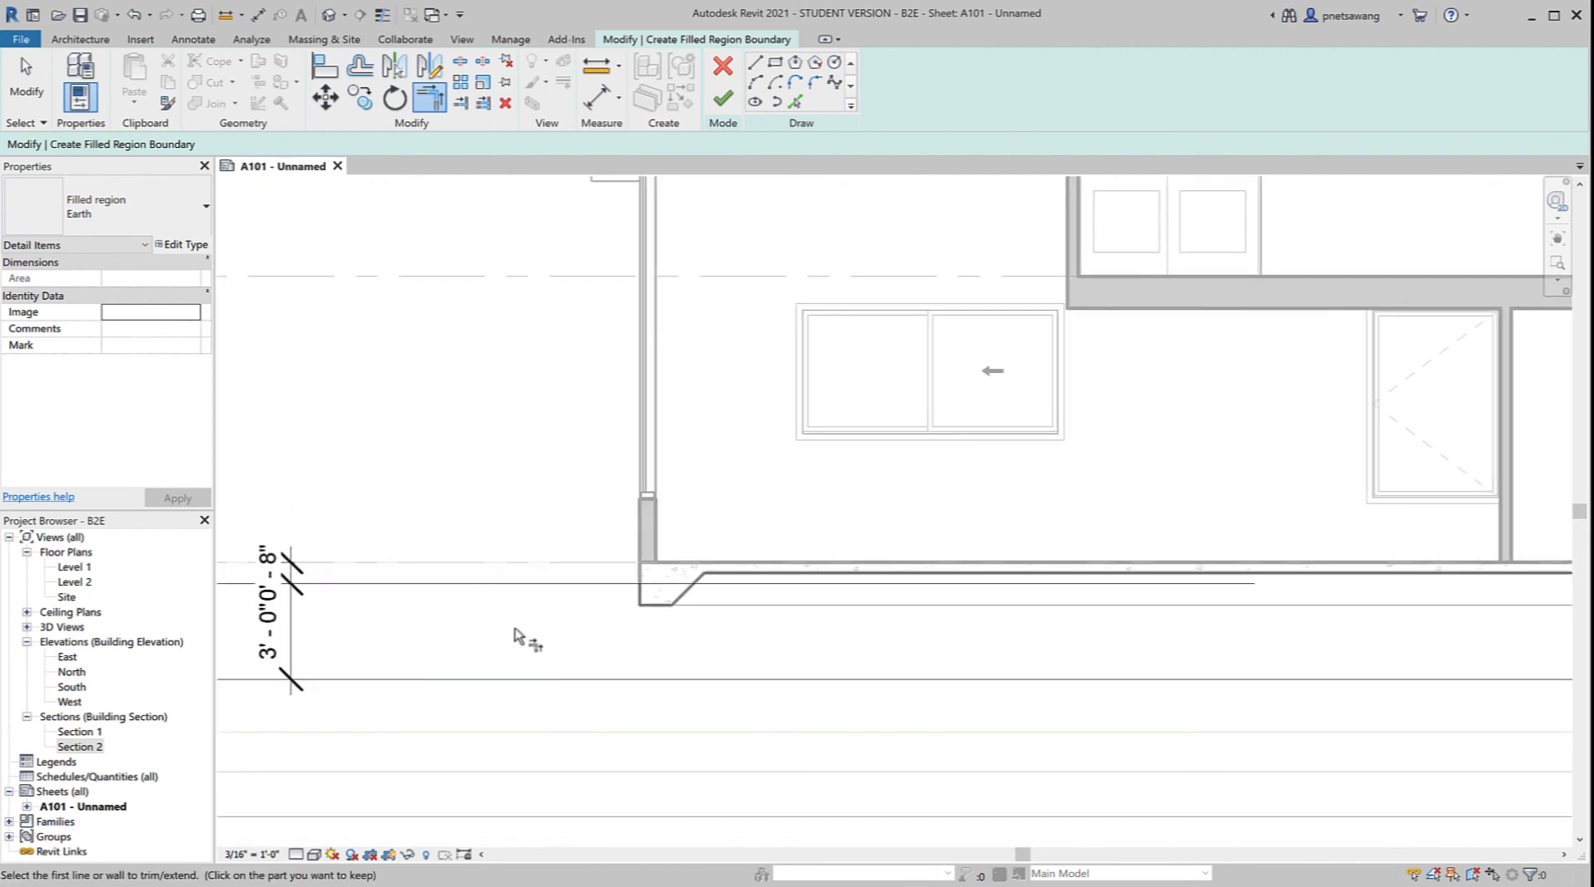
{"action": "left_click", "coordinate": [606, 583]}
{"action": "left_click", "coordinate": [641, 592]}
{"action": "scroll", "coordinate": [629, 647], "scroll_direction": "down", "scroll_amount": 5}
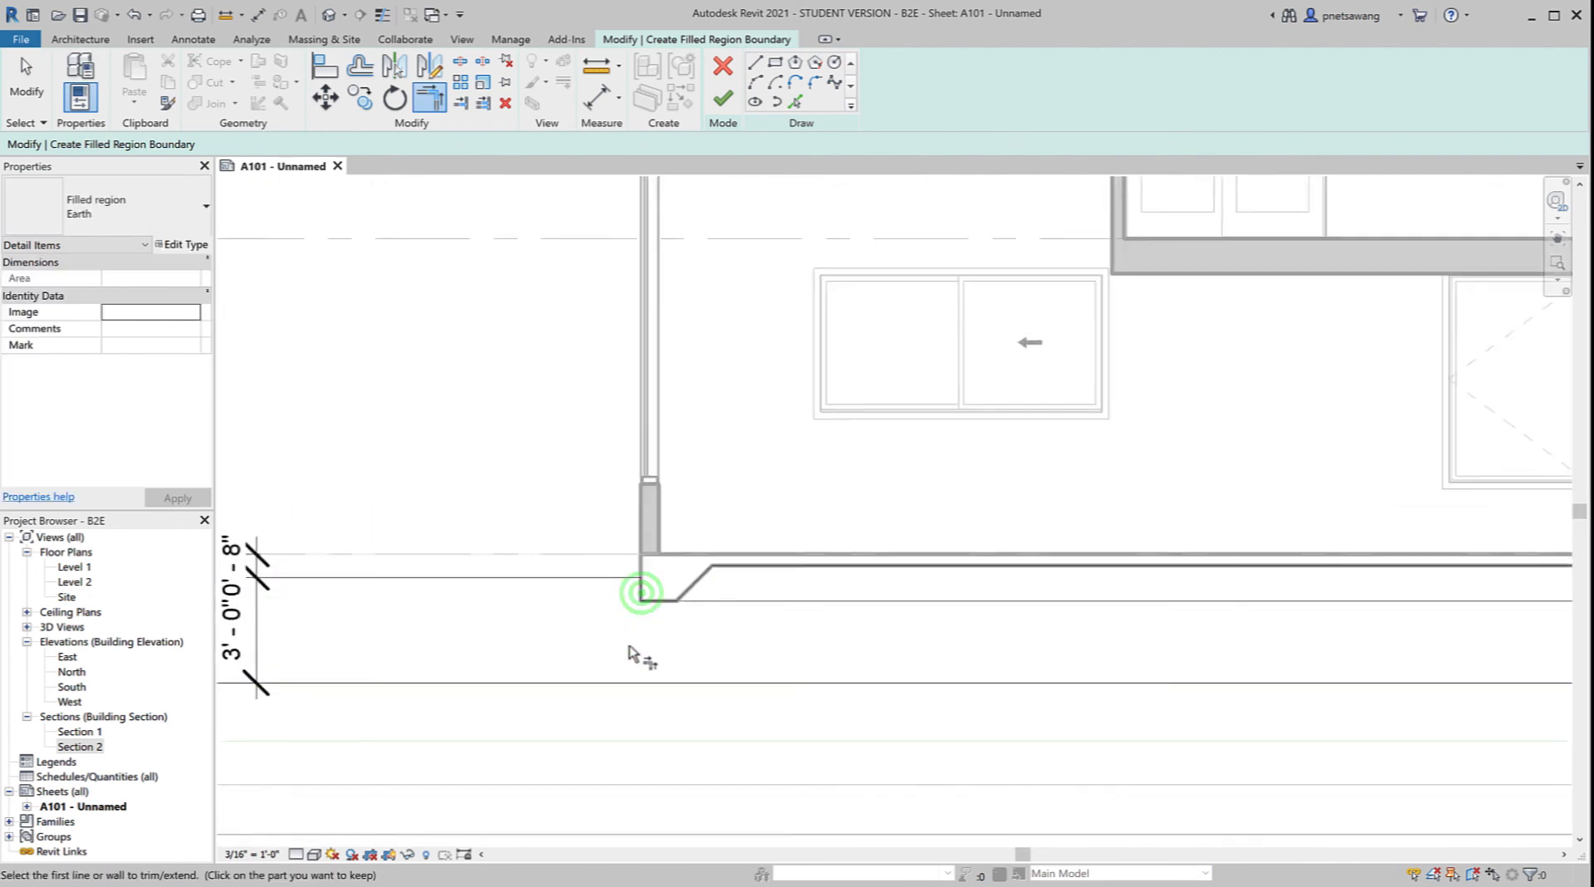
{"action": "scroll", "coordinate": [629, 646], "scroll_direction": "down", "scroll_amount": 4}
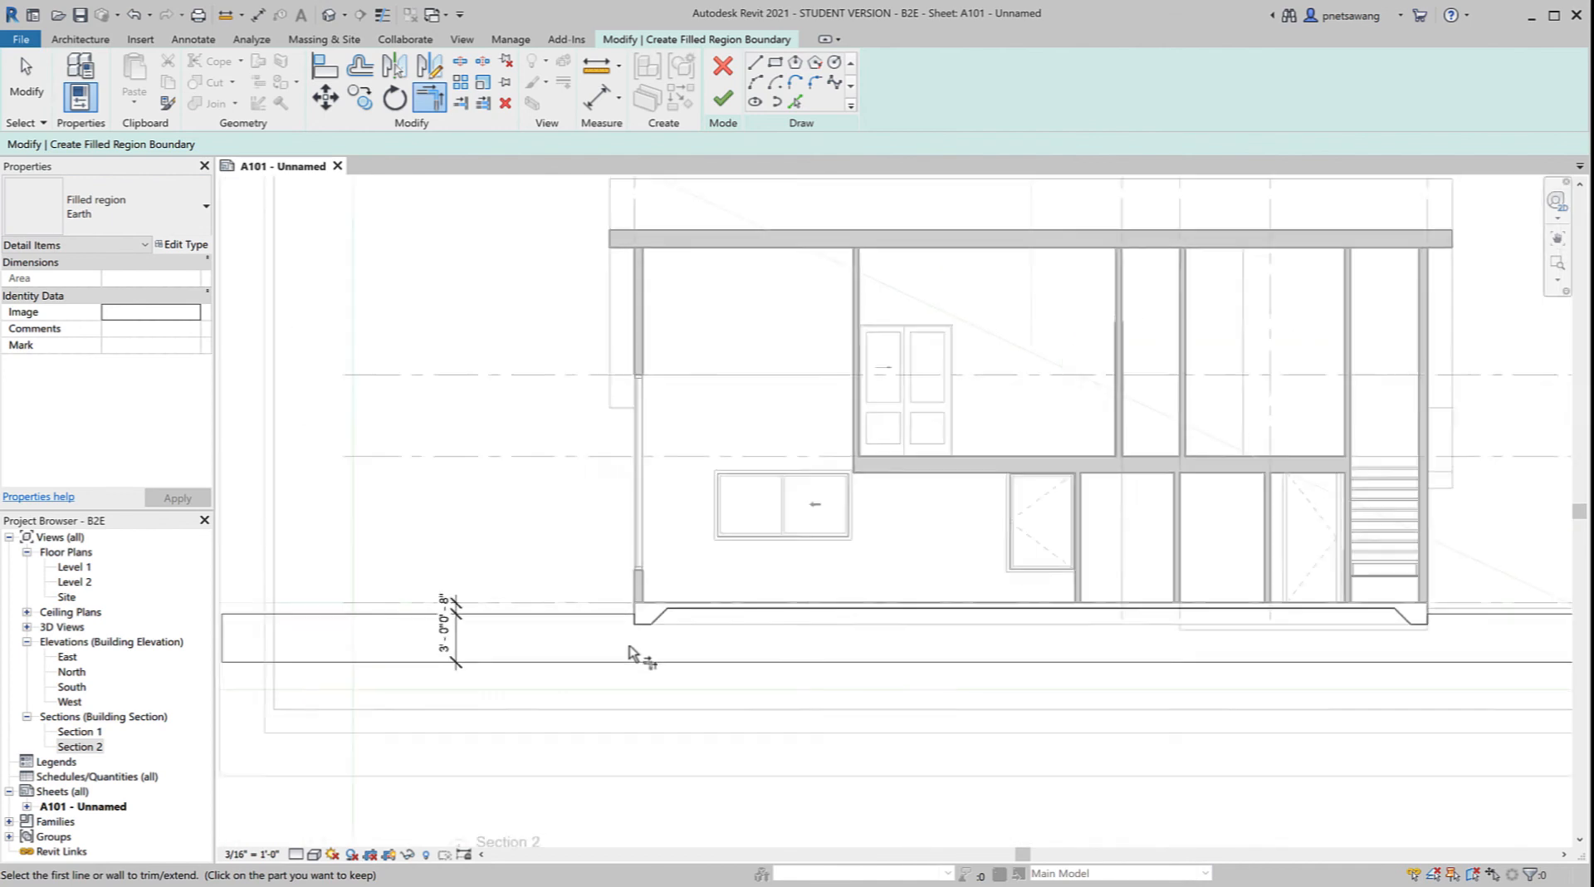
{"action": "scroll", "coordinate": [640, 552], "scroll_direction": "down", "scroll_amount": 2}
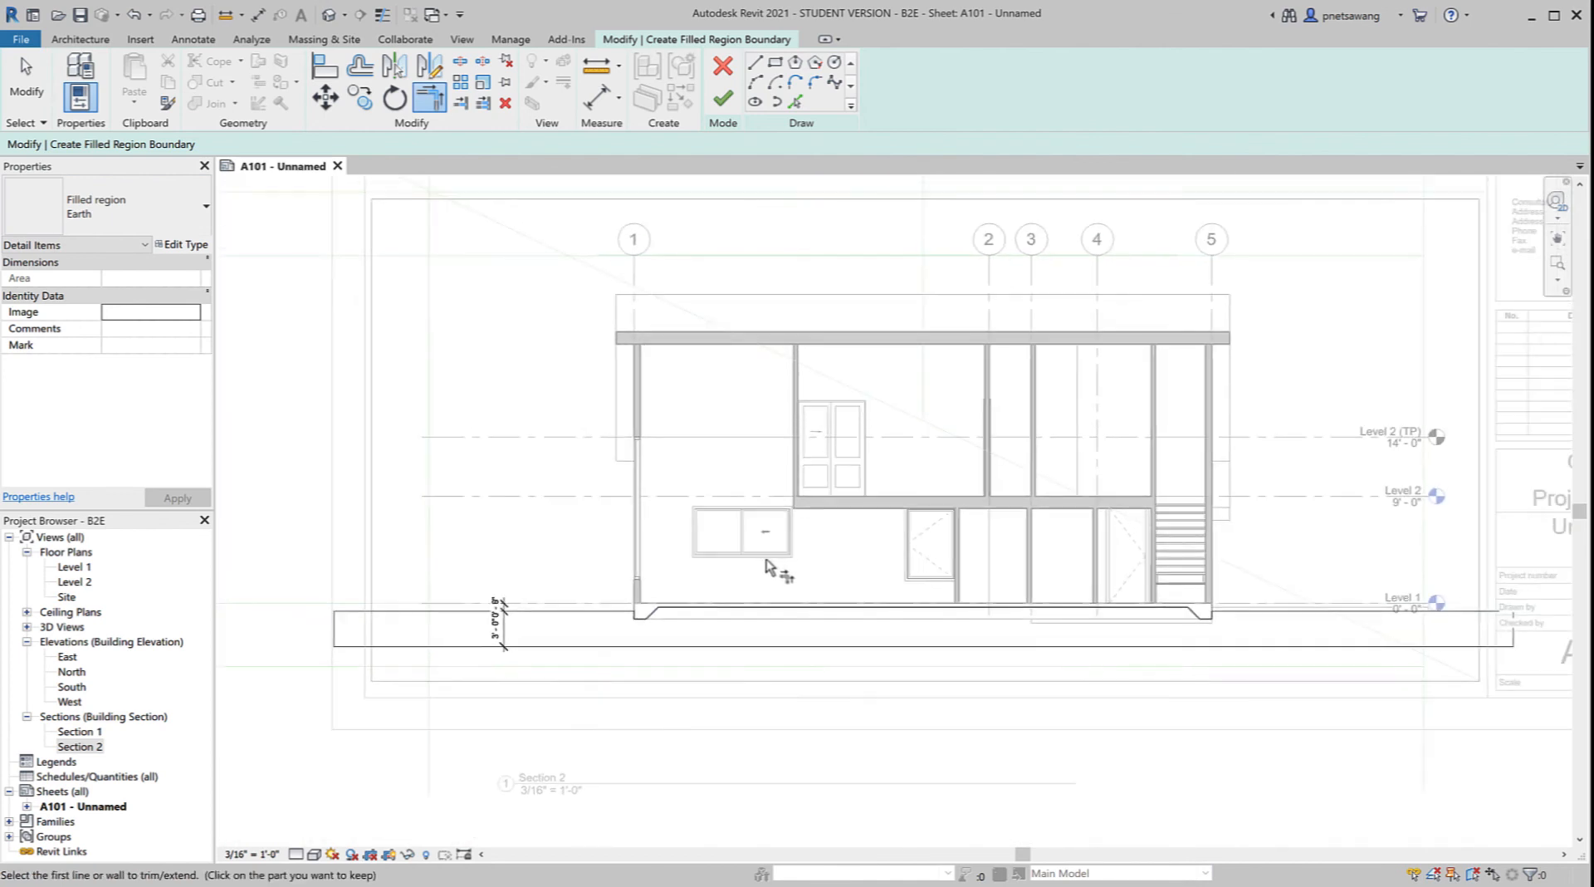
Step: Select the whole sketched boundary to check it, and finish the Earth filled region
{"action": "left_click", "coordinate": [25, 83]}
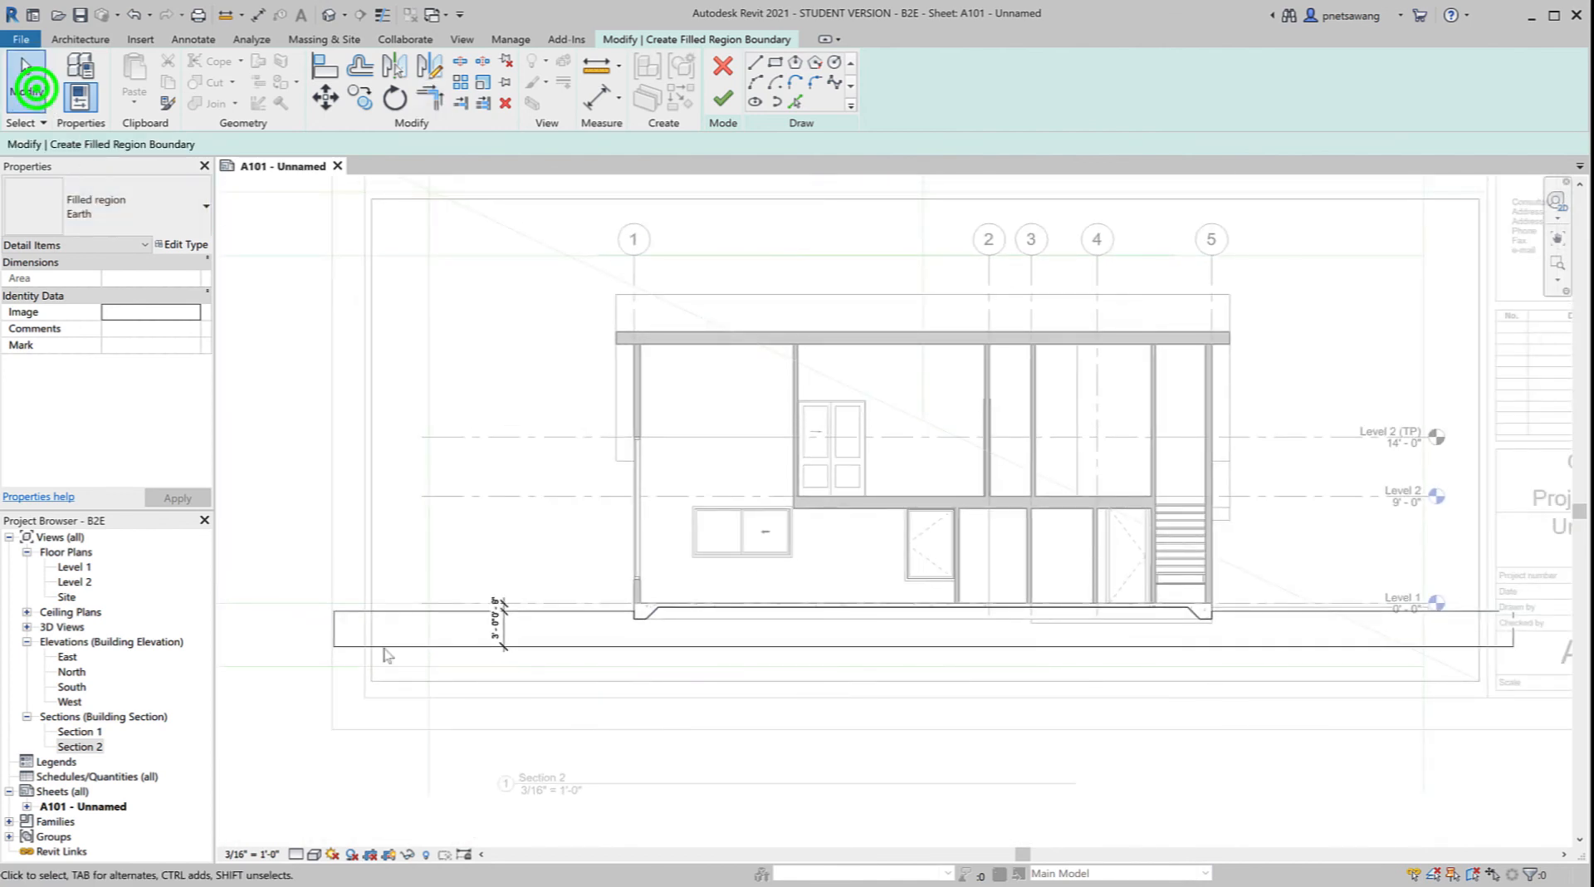
{"action": "mouse_move", "coordinate": [331, 596]}
{"action": "left_mouse_down"}
{"action": "mouse_move", "coordinate": [830, 649]}
{"action": "mouse_move", "coordinate": [1524, 665]}
{"action": "left_mouse_up"}
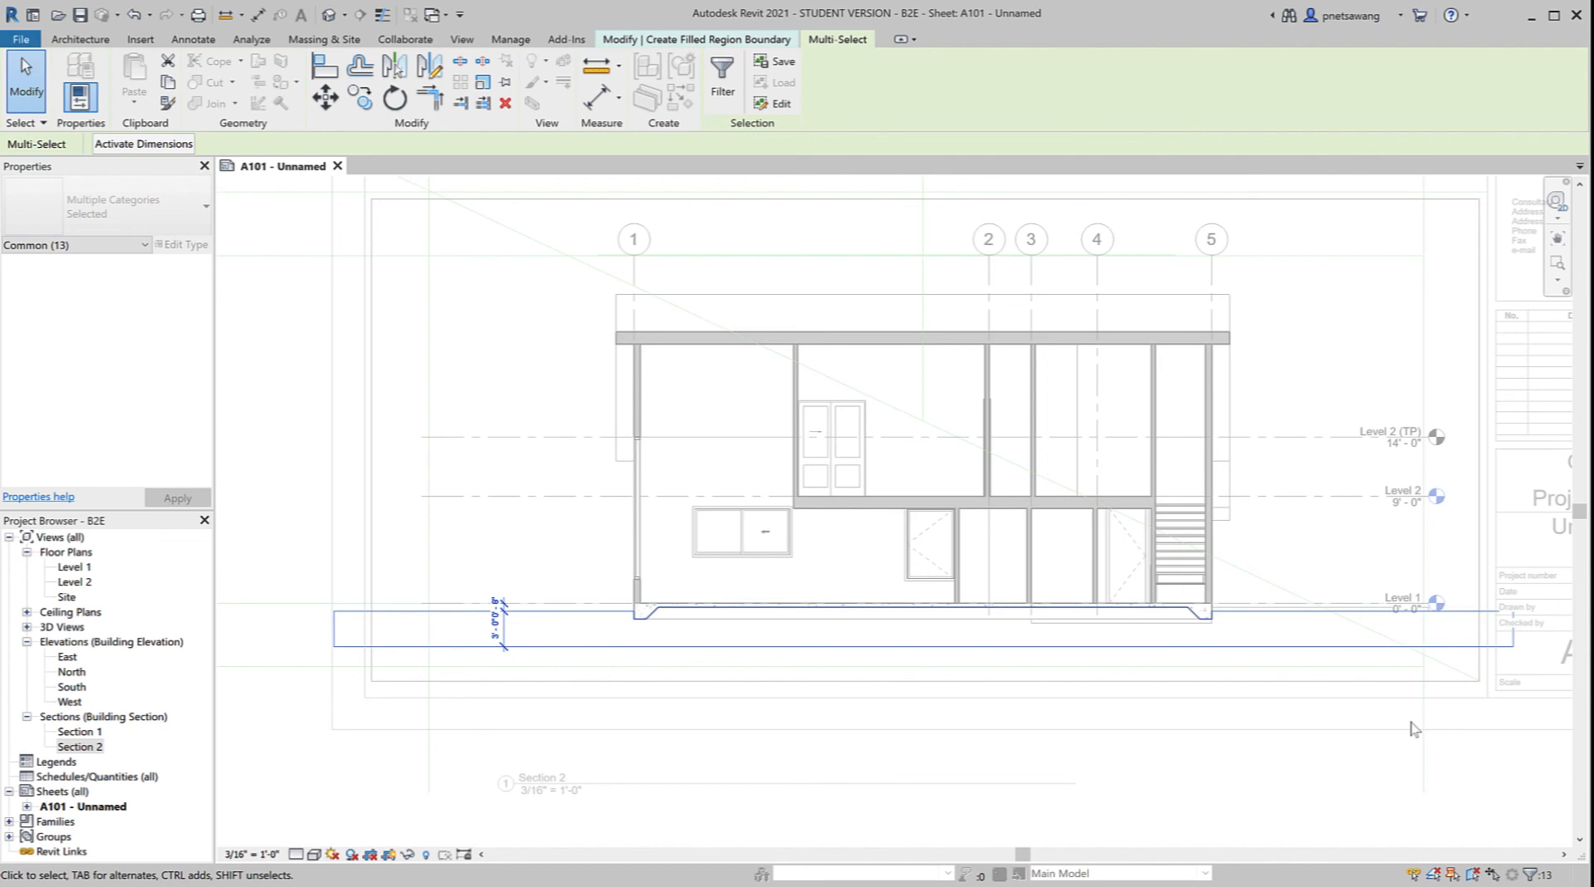
{"action": "left_click", "coordinate": [514, 558]}
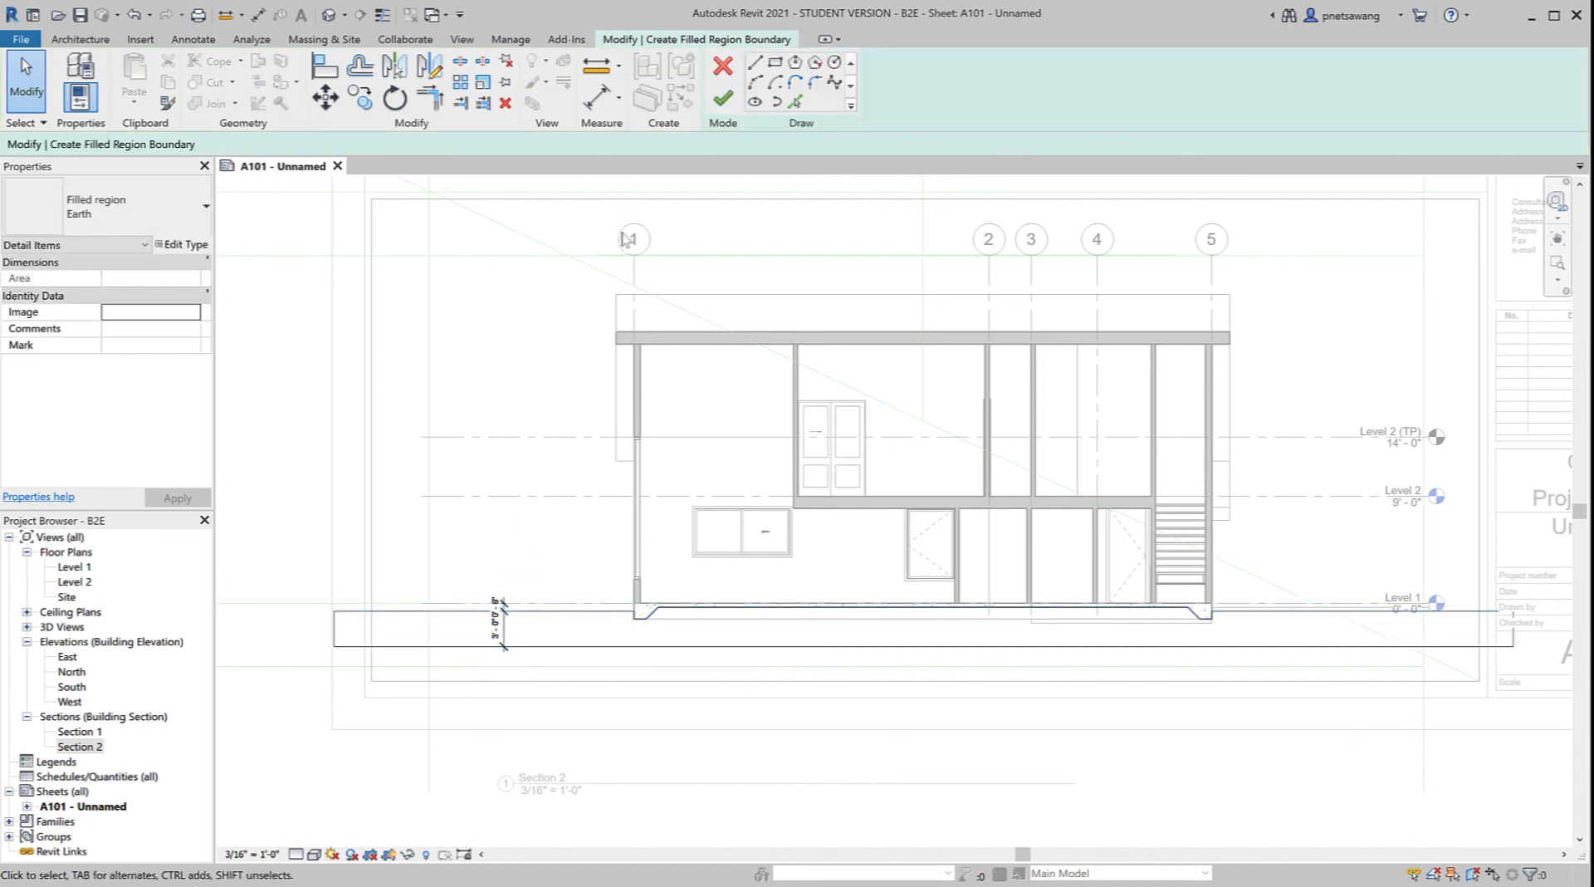
{"action": "left_click", "coordinate": [721, 101]}
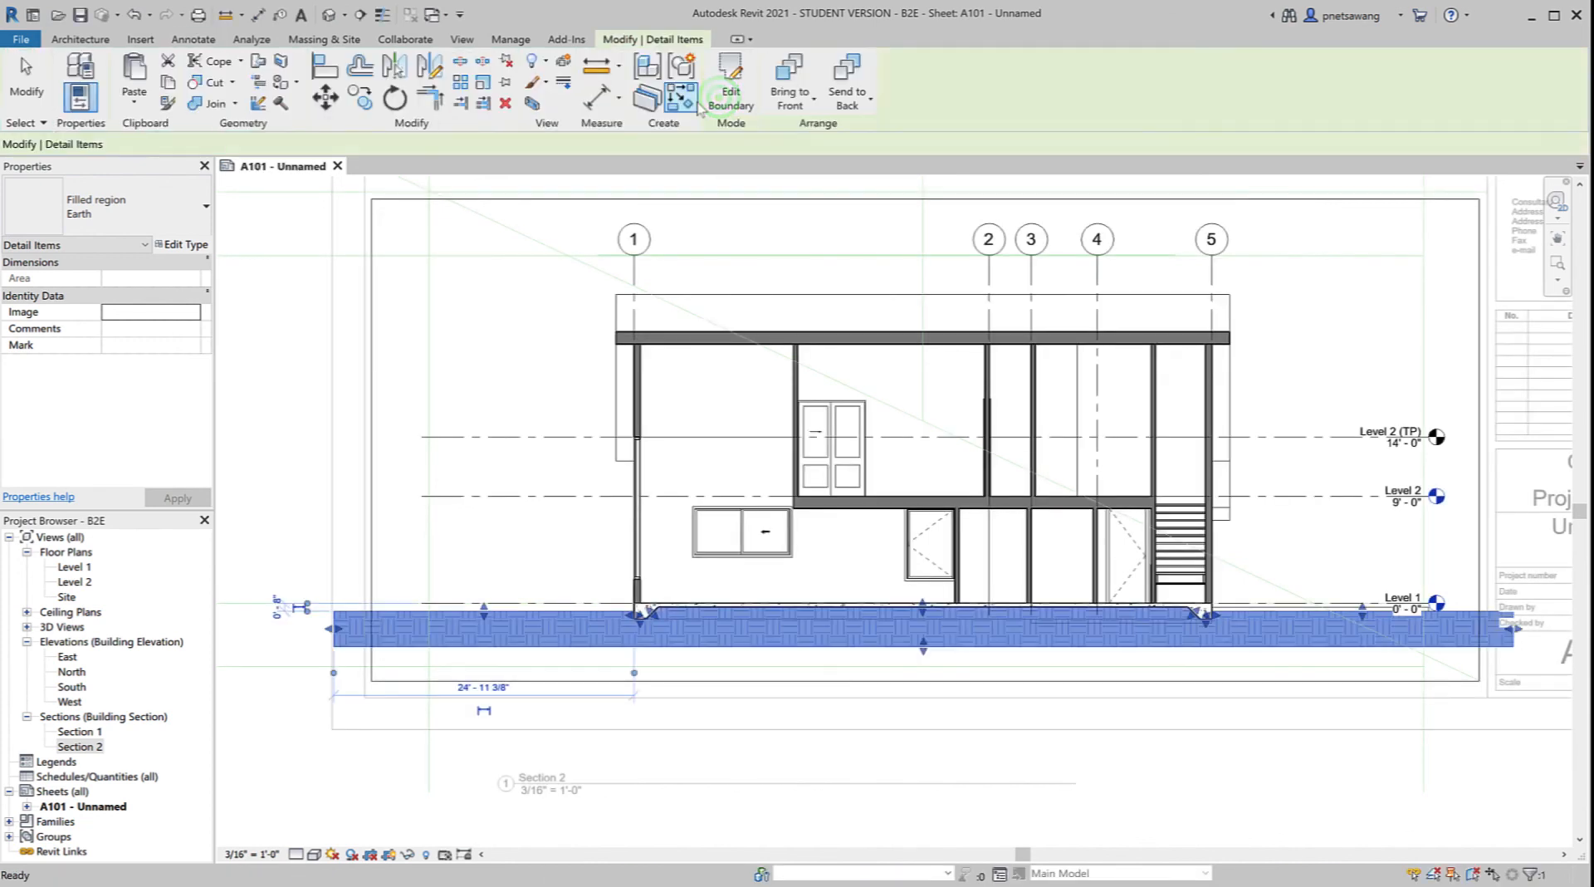
{"action": "left_click", "coordinate": [516, 548]}
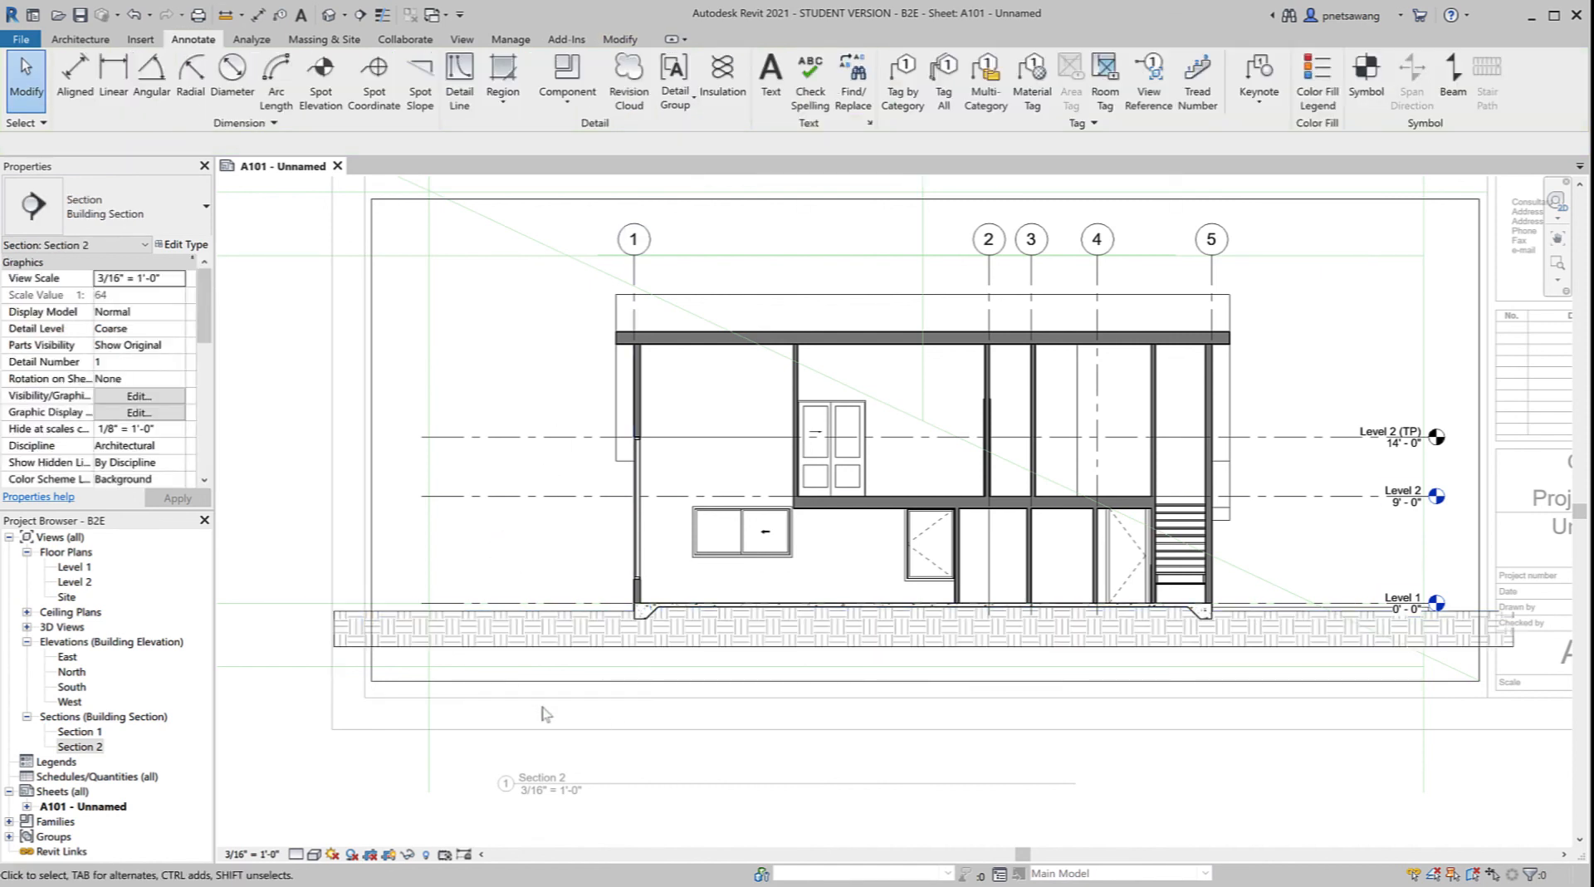
Step: Stretch both ends of the Earth filled region inward to align with the left and right edges of the crop region
{"action": "scroll", "coordinate": [459, 671], "scroll_direction": "up", "scroll_amount": 3}
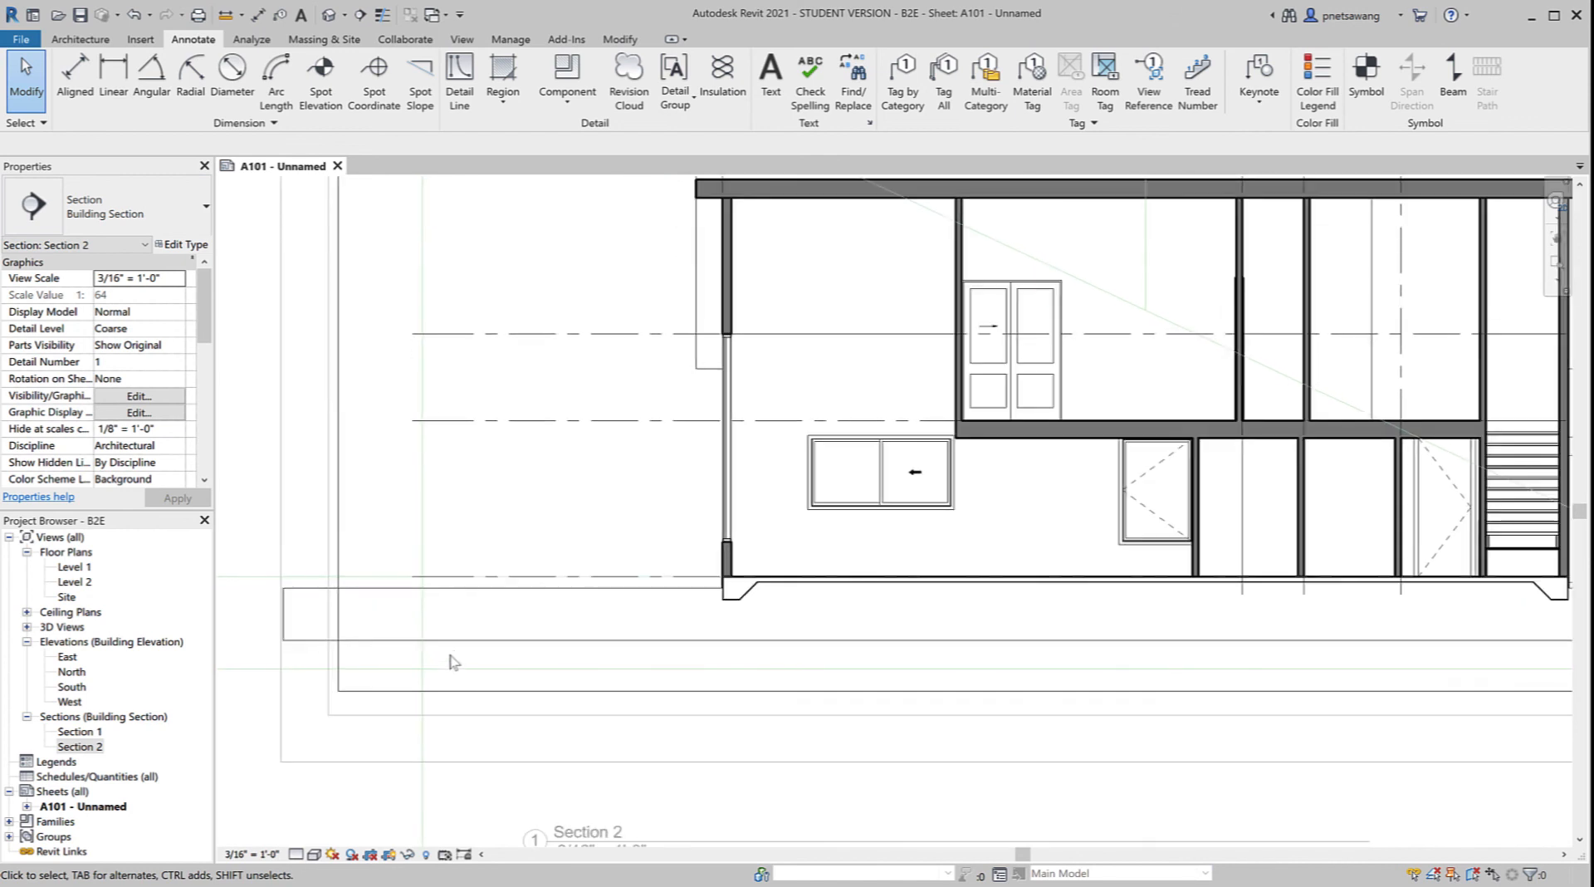
{"action": "left_click", "coordinate": [464, 640]}
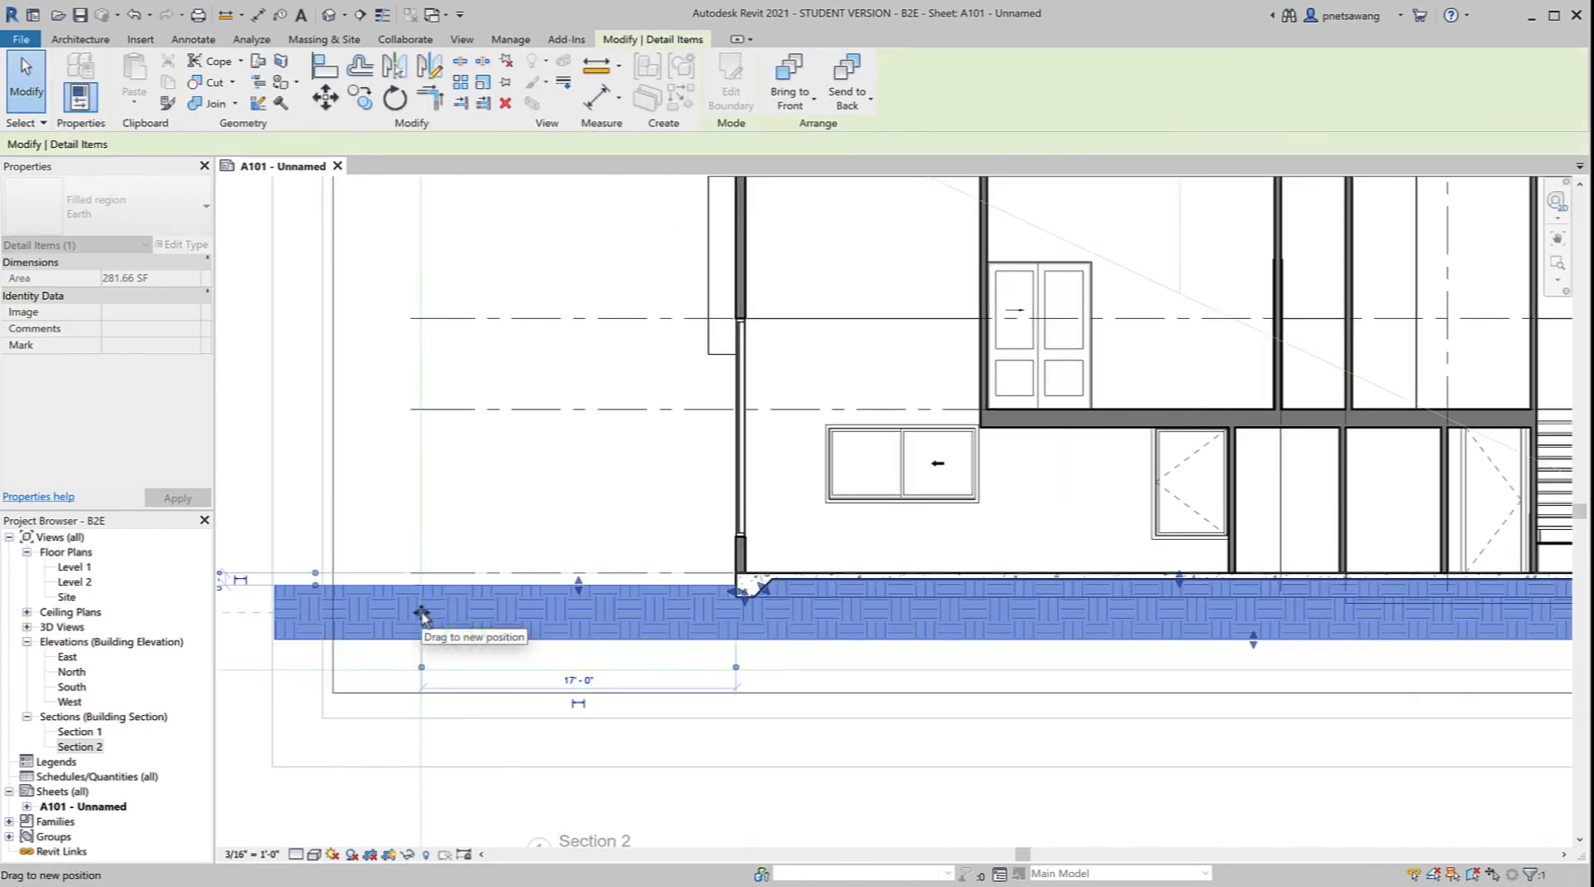
{"action": "left_click_drag", "start_coordinate": [421, 614], "coordinate": [421, 613]}
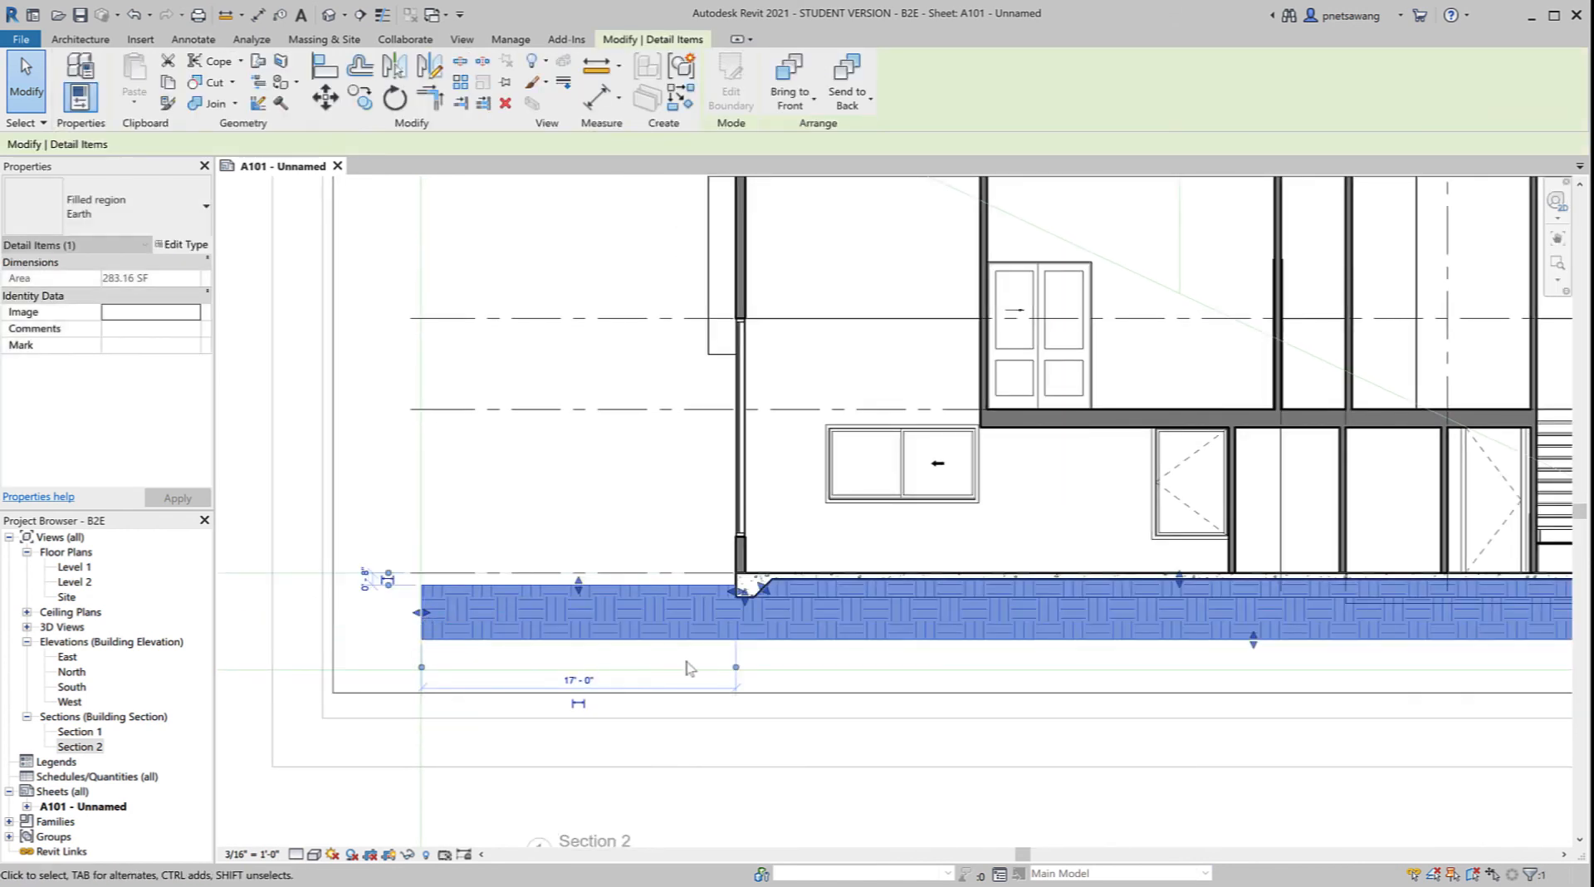
{"action": "middle_click_drag", "start_coordinate": [1185, 718], "coordinate": [292, 751]}
{"action": "left_click_drag", "start_coordinate": [1196, 654], "coordinate": [1055, 653]}
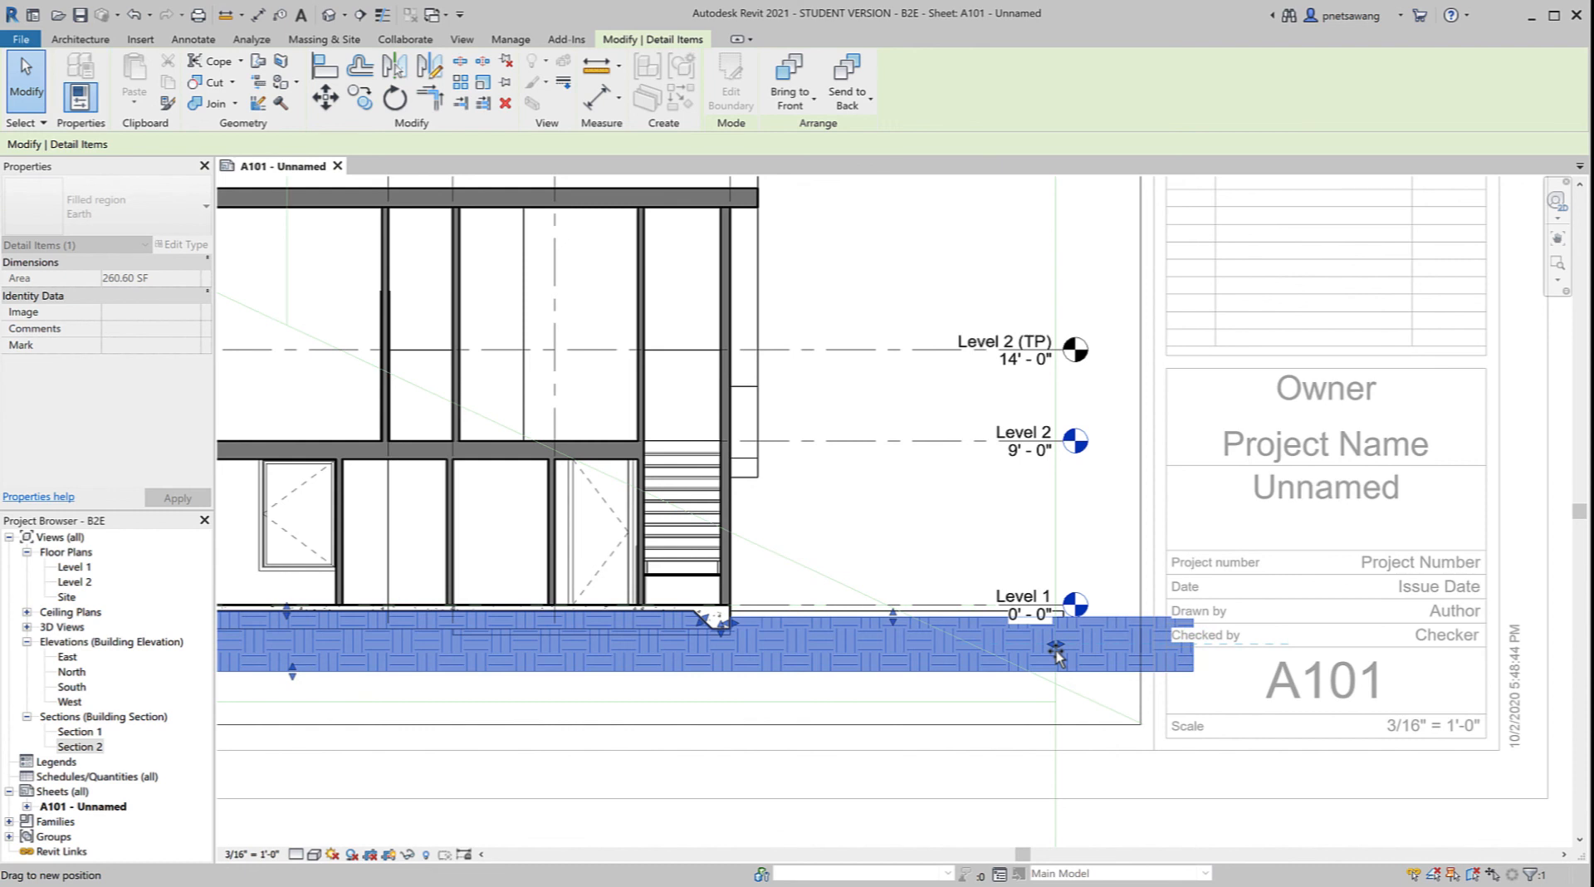
{"action": "left_click_drag", "start_coordinate": [1057, 656], "coordinate": [1056, 655]}
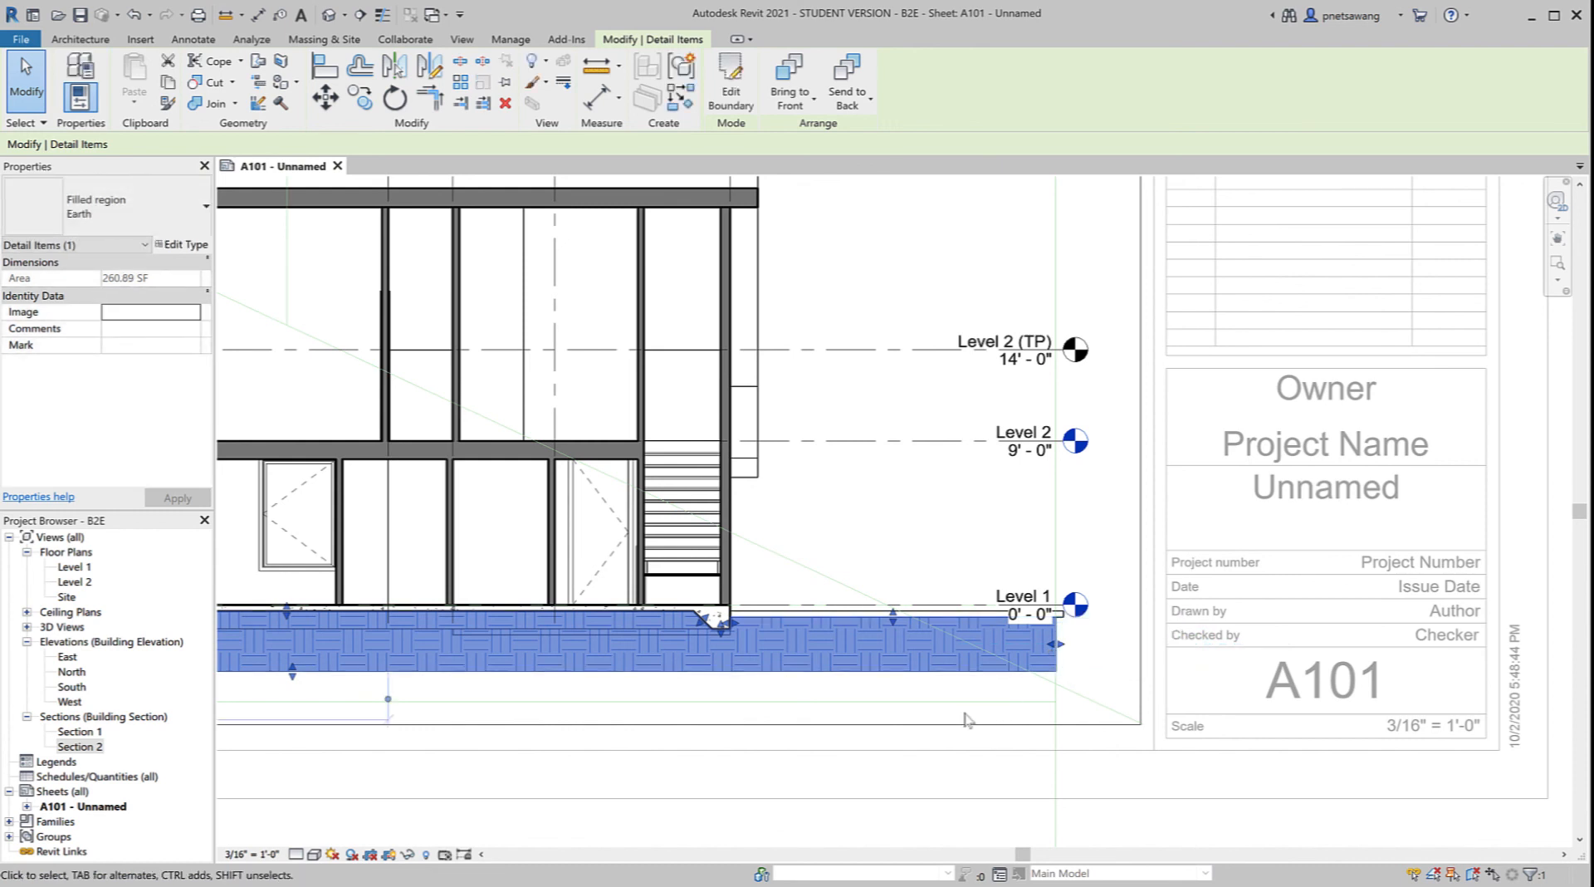
{"action": "left_click", "coordinate": [765, 761]}
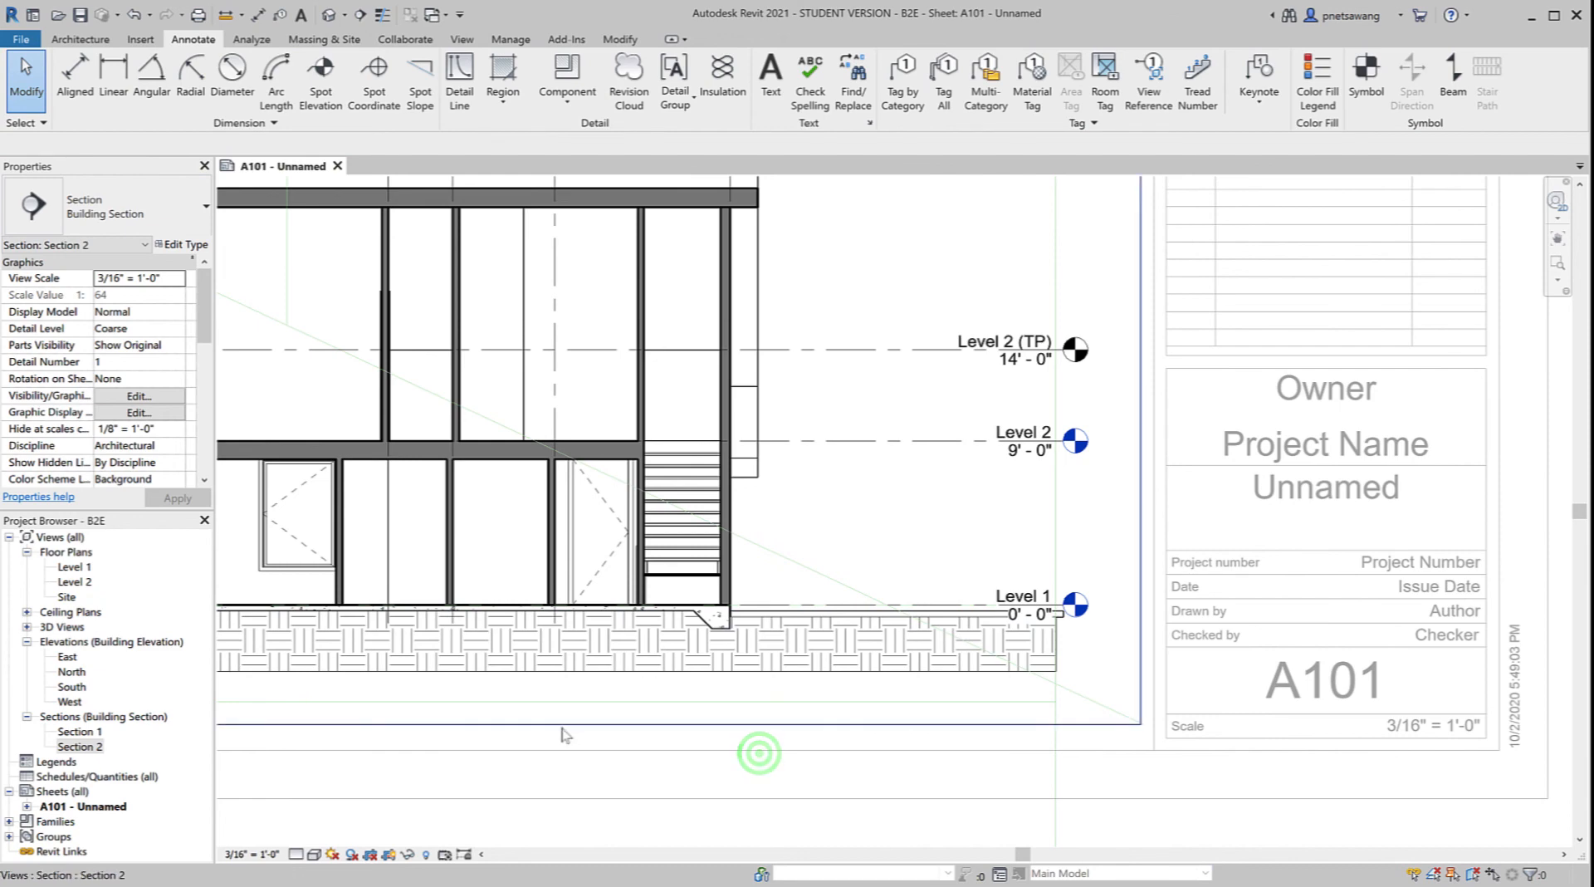
{"action": "mouse_move", "coordinate": [764, 757]}
{"action": "middle_mouse_down"}
{"action": "mouse_move", "coordinate": [930, 725]}
{"action": "mouse_move", "coordinate": [1188, 719]}
{"action": "middle_mouse_up"}
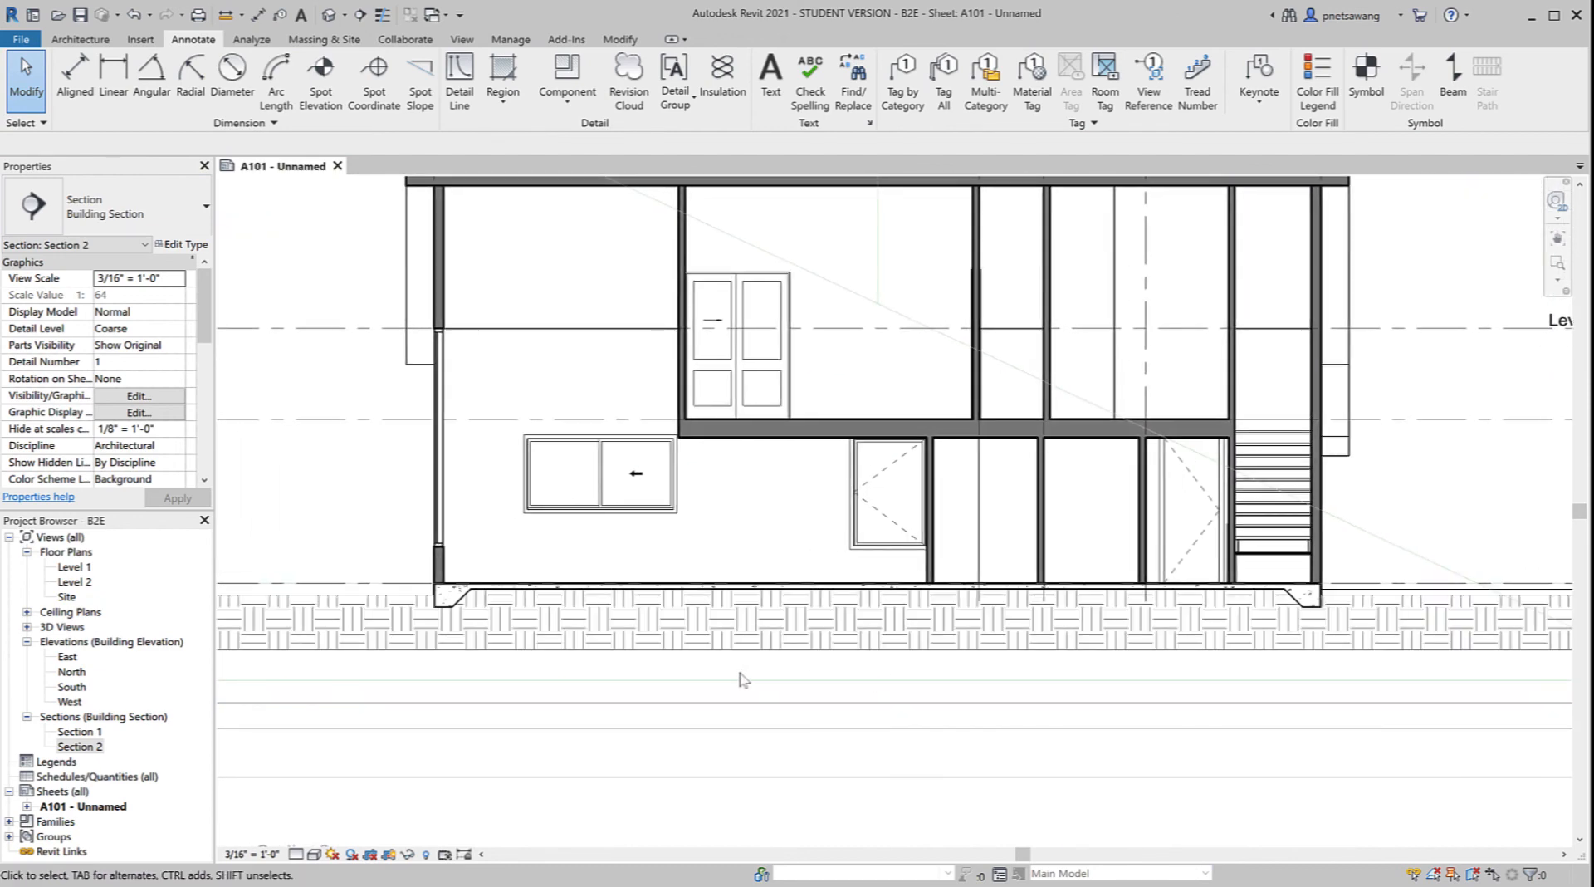
{"action": "scroll", "coordinate": [743, 679], "scroll_direction": "down", "scroll_amount": 3}
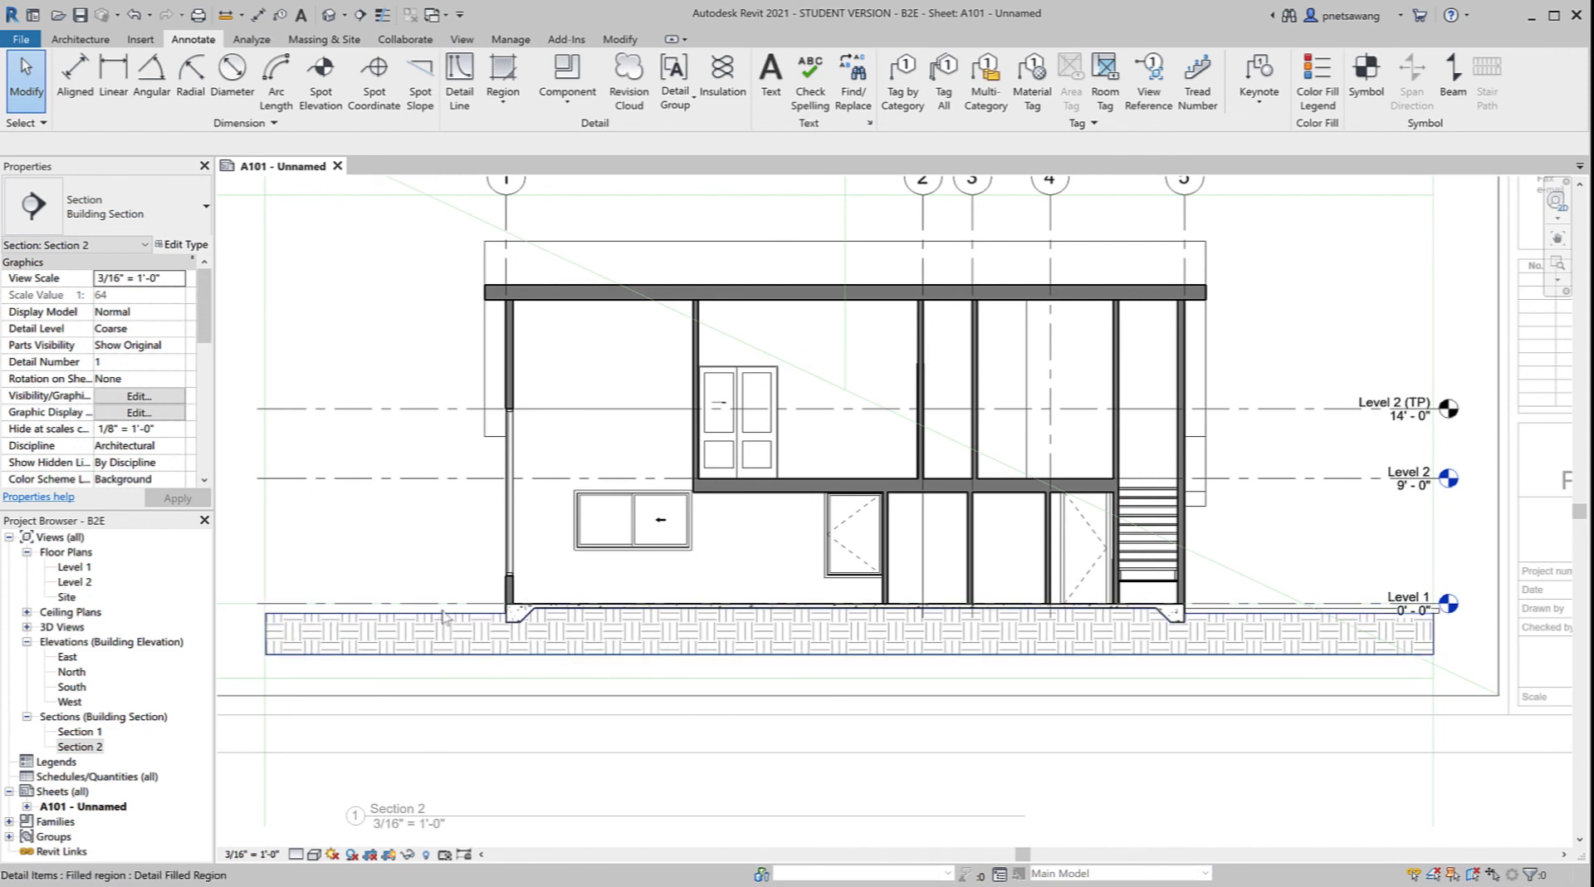
Step: Edit the Earth filled region's boundary and set its left and bottom edges to the Invisible lines style
{"action": "scroll", "coordinate": [318, 631], "scroll_direction": "up", "scroll_amount": 4}
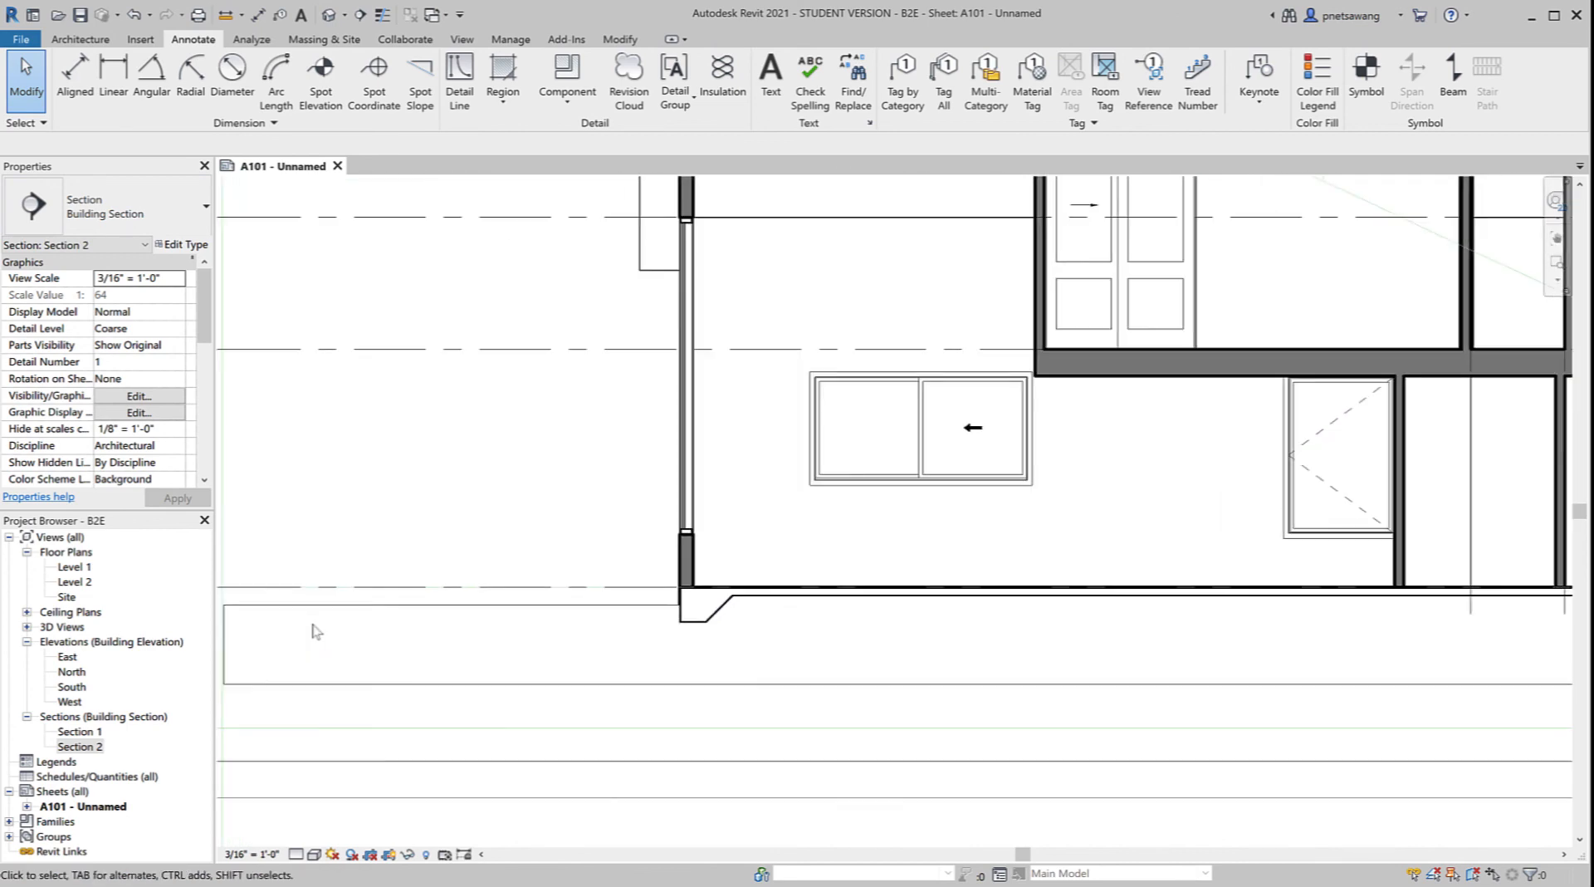
{"action": "middle_click_drag", "start_coordinate": [318, 631], "coordinate": [581, 630]}
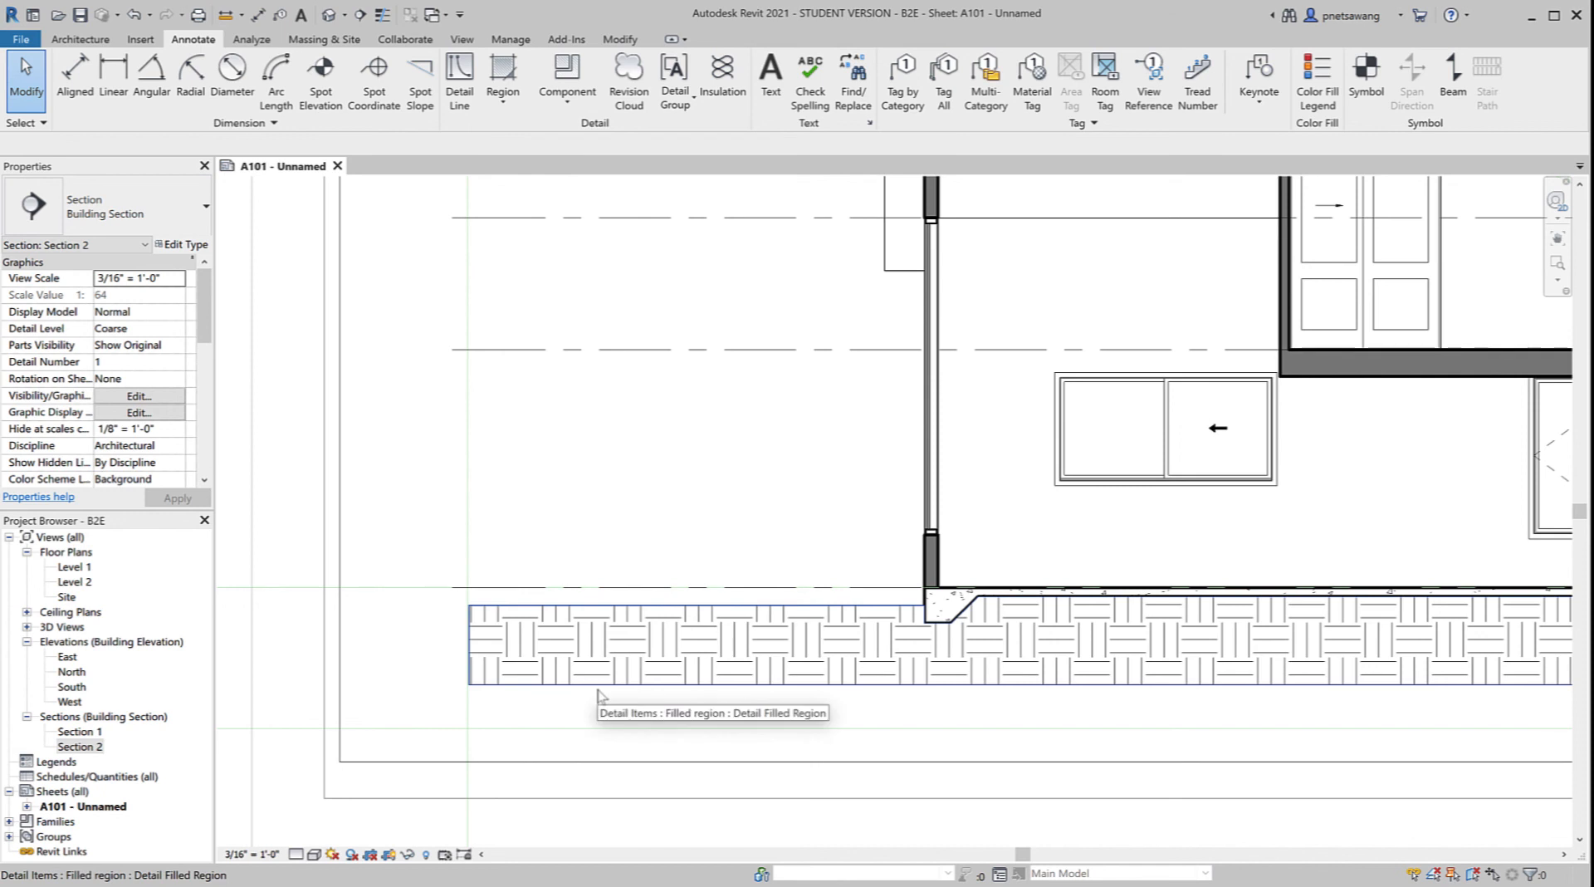
{"action": "left_click", "coordinate": [646, 686]}
{"action": "left_click", "coordinate": [736, 83]}
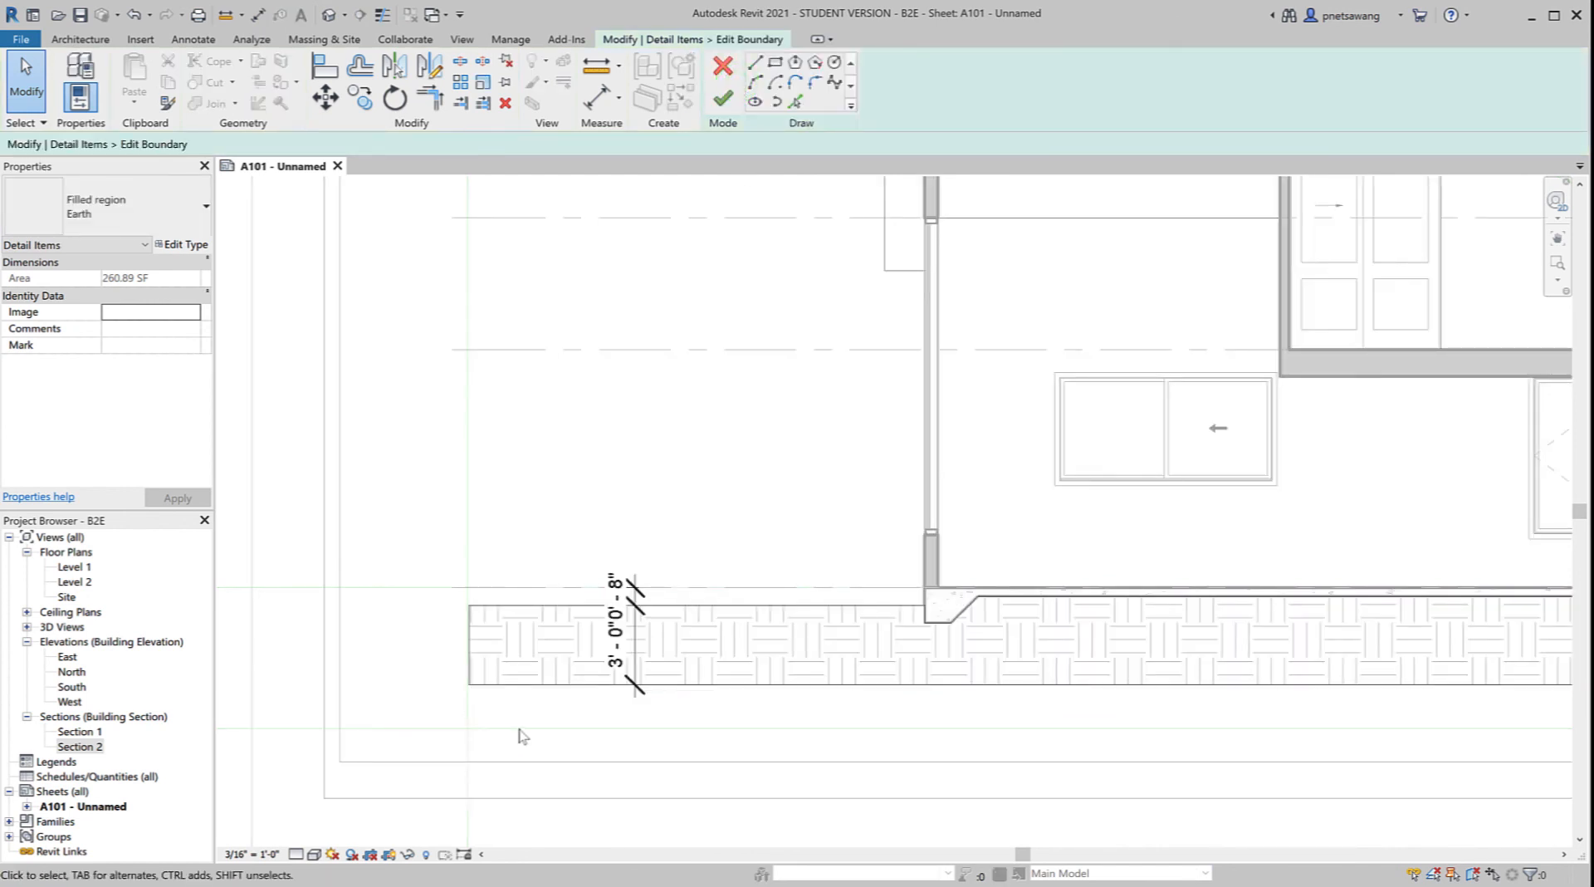
{"action": "left_click_drag", "start_coordinate": [521, 735], "coordinate": [421, 669]}
{"action": "left_click", "coordinate": [921, 93]}
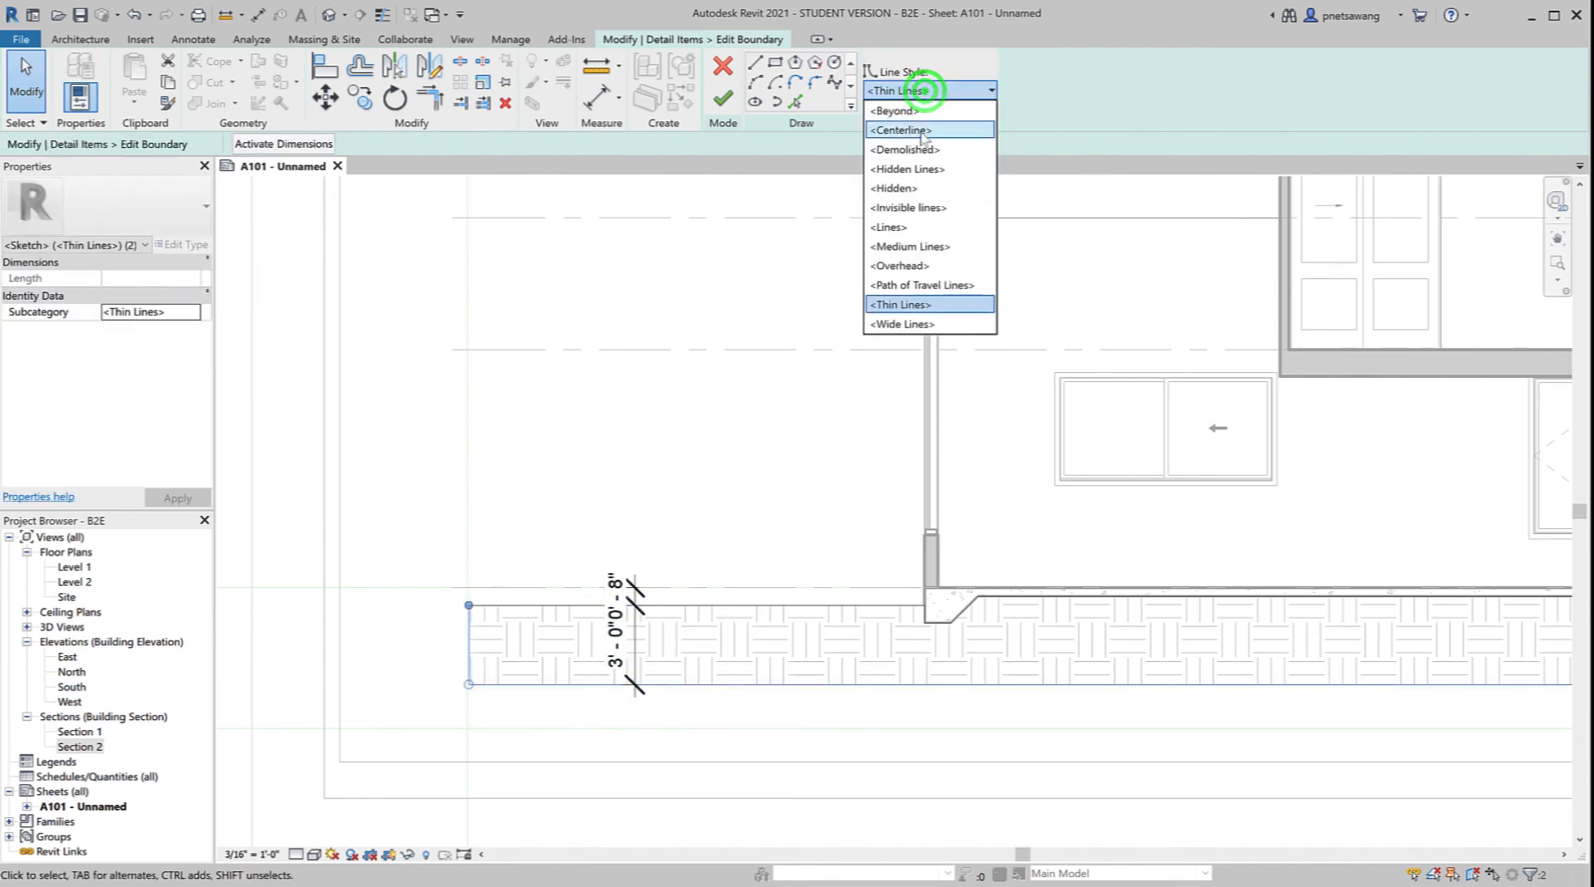
{"action": "left_click", "coordinate": [921, 206]}
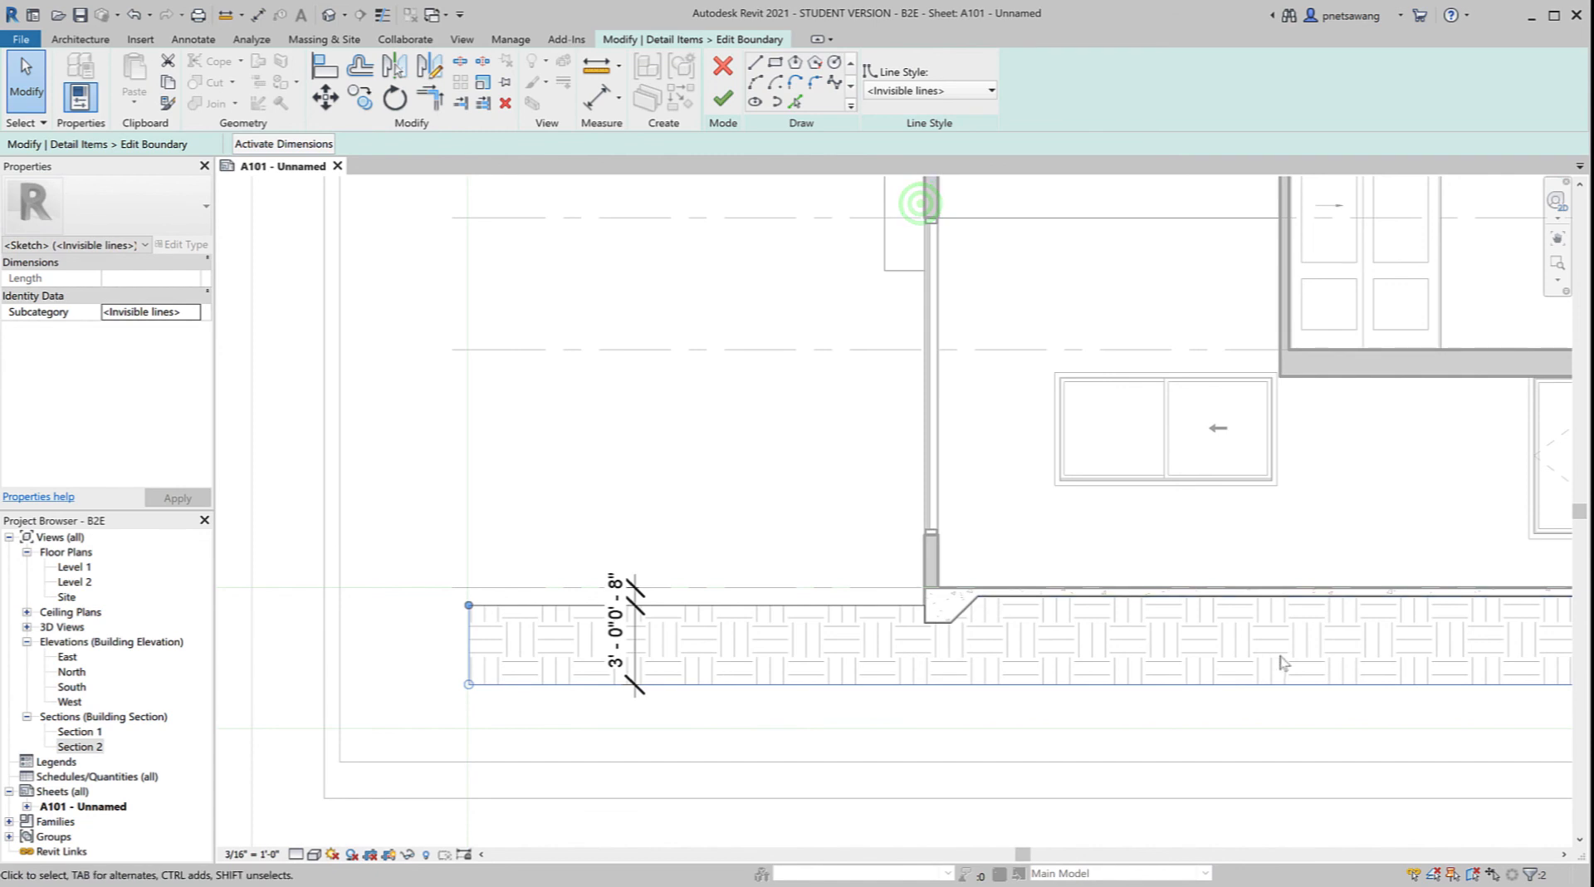
Step: Set the right edge of the Earth region's boundary to the Invisible lines style
{"action": "middle_click_drag", "start_coordinate": [1297, 670], "coordinate": [140, 705]}
{"action": "middle_click_drag", "start_coordinate": [1199, 697], "coordinate": [914, 712]}
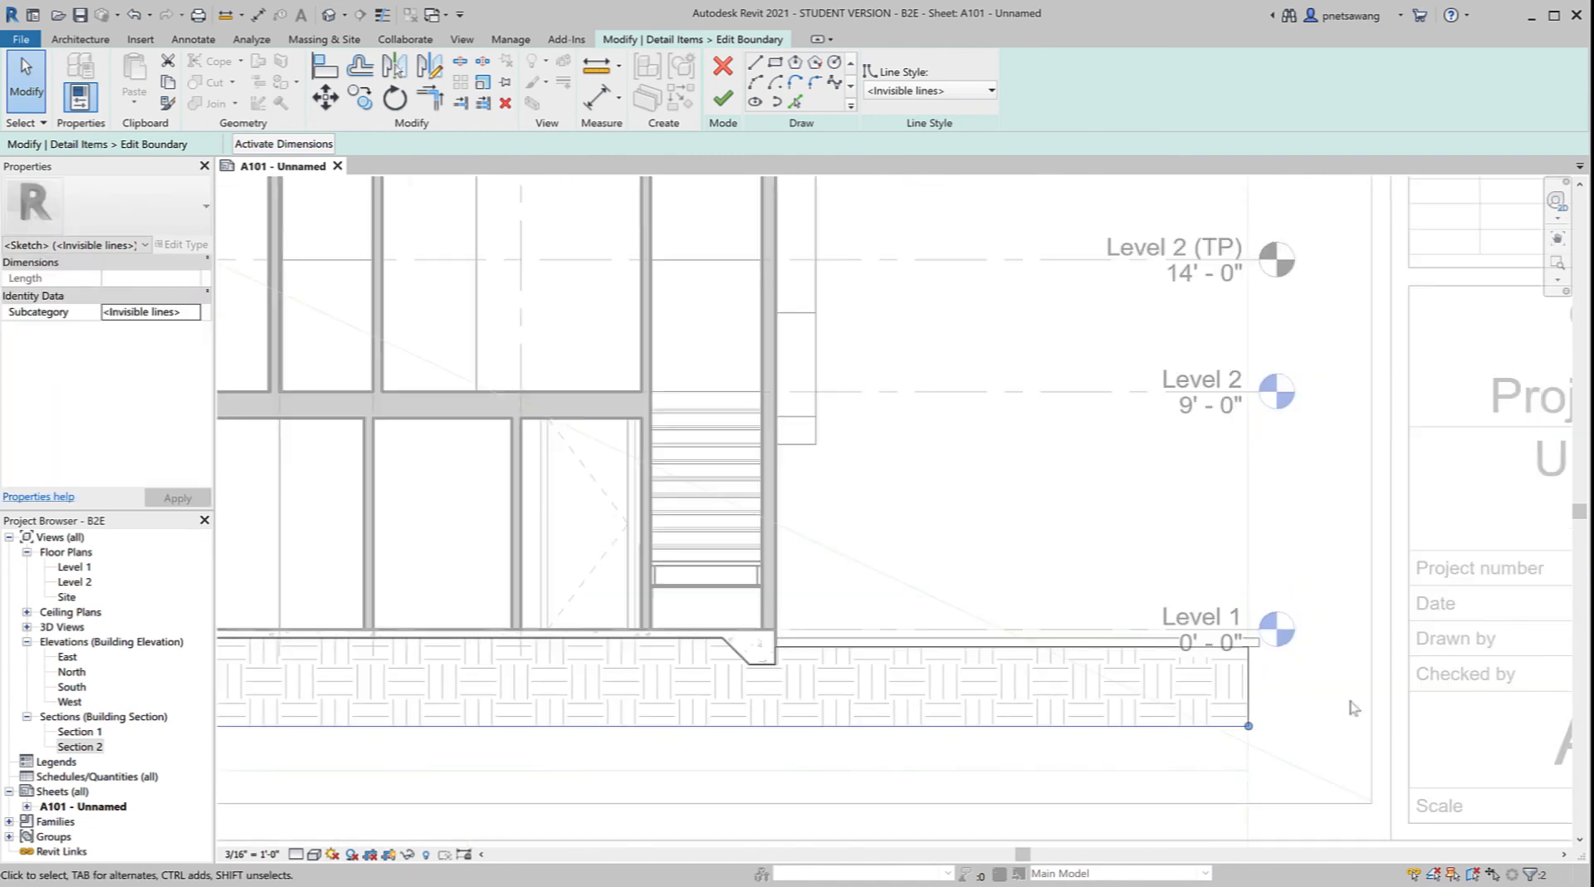
{"action": "left_click", "coordinate": [1289, 692]}
{"action": "left_click", "coordinate": [1247, 693]}
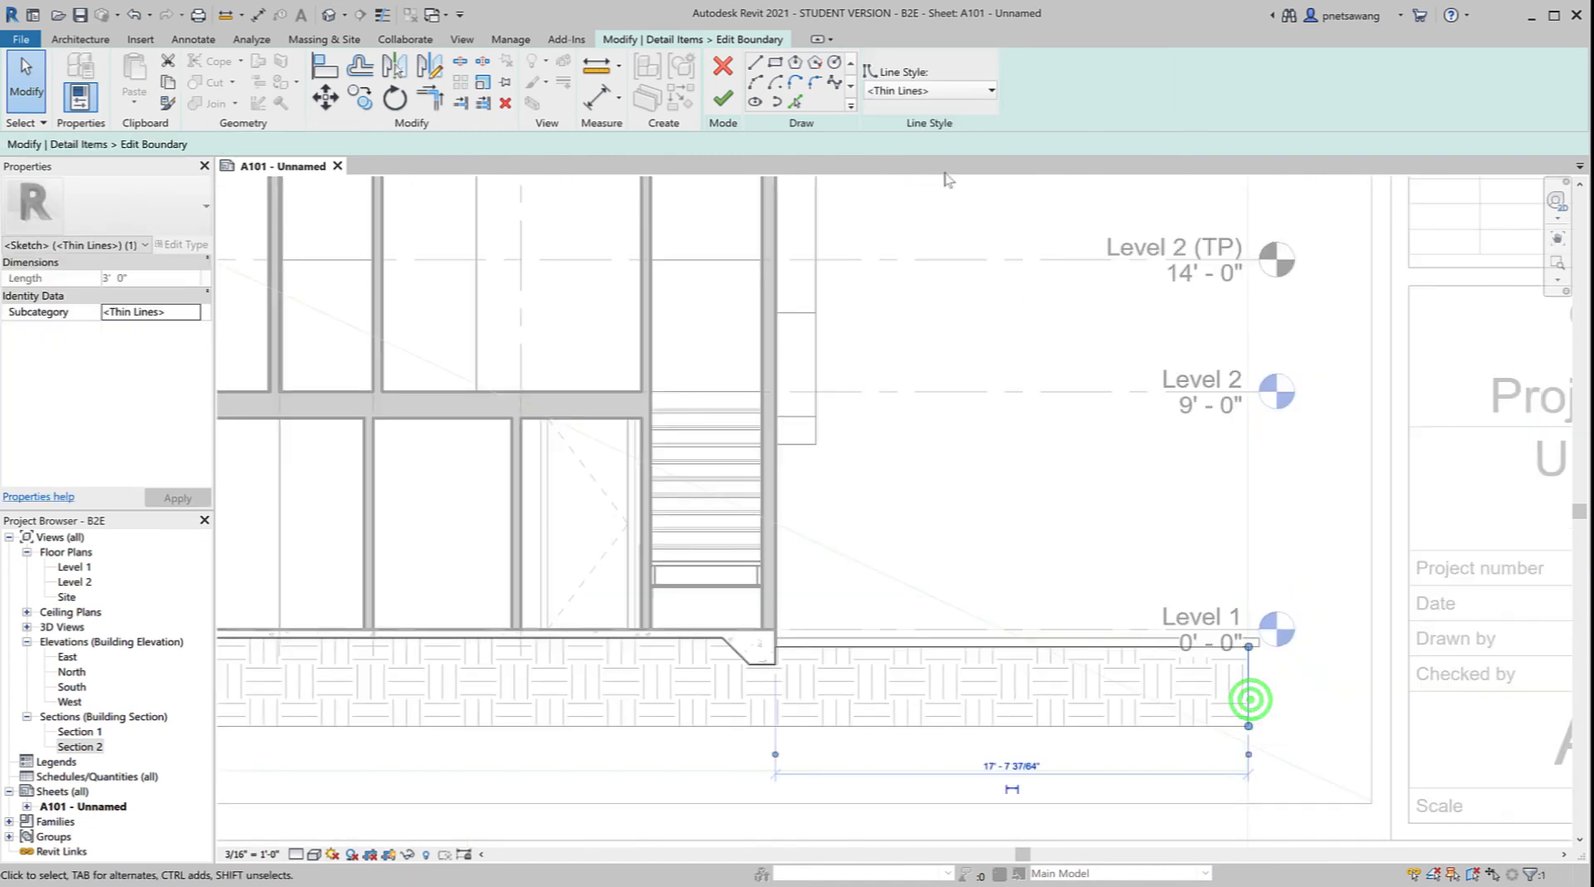
{"action": "left_click", "coordinate": [909, 93]}
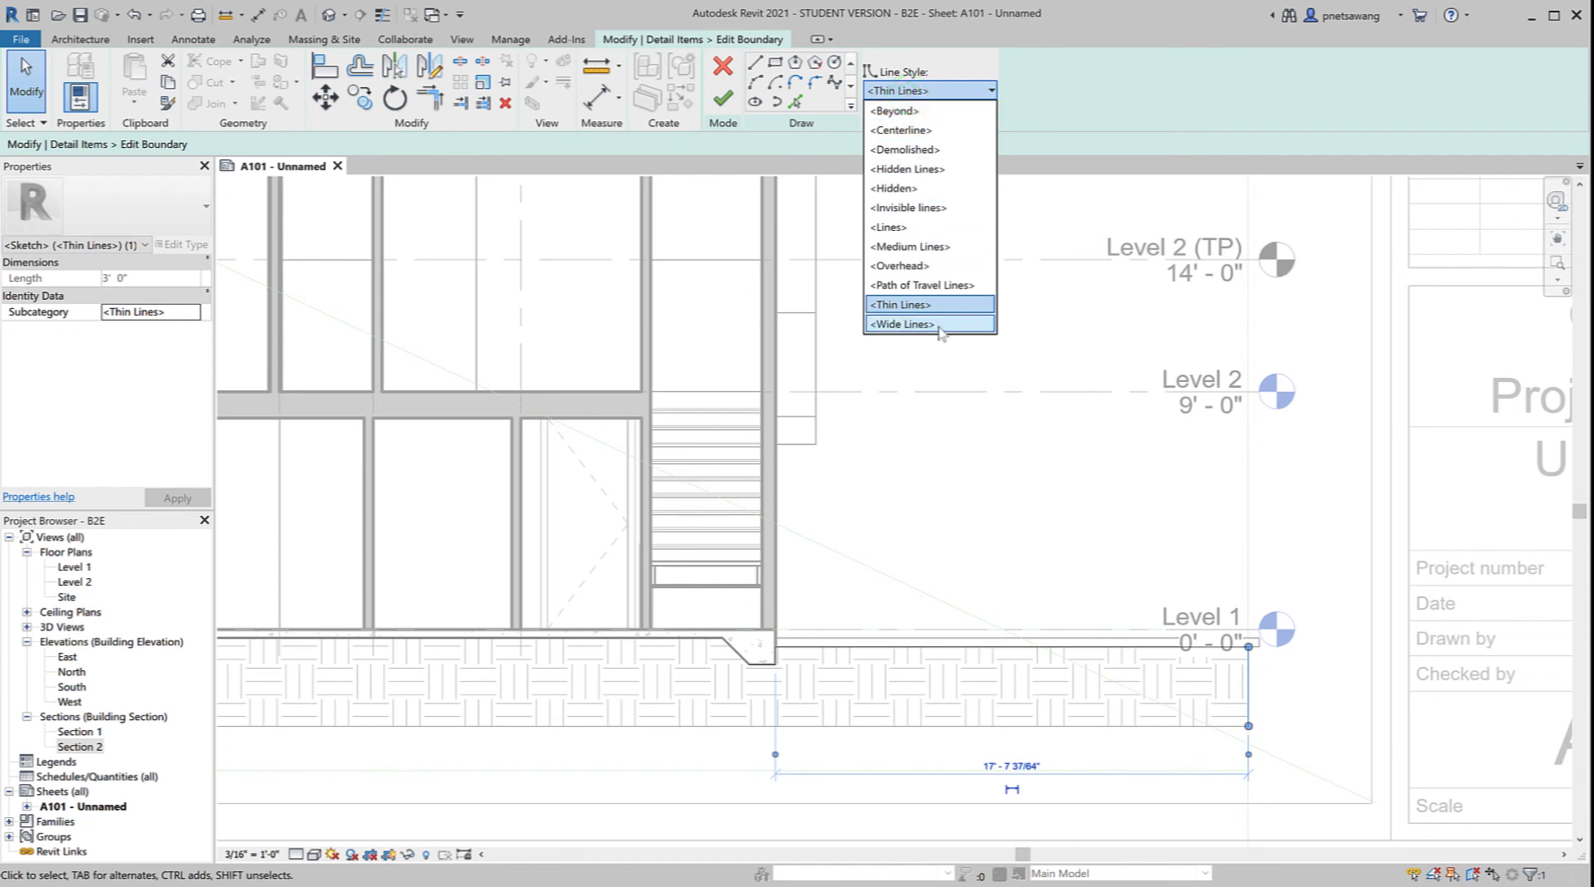
{"action": "left_click", "coordinate": [929, 207]}
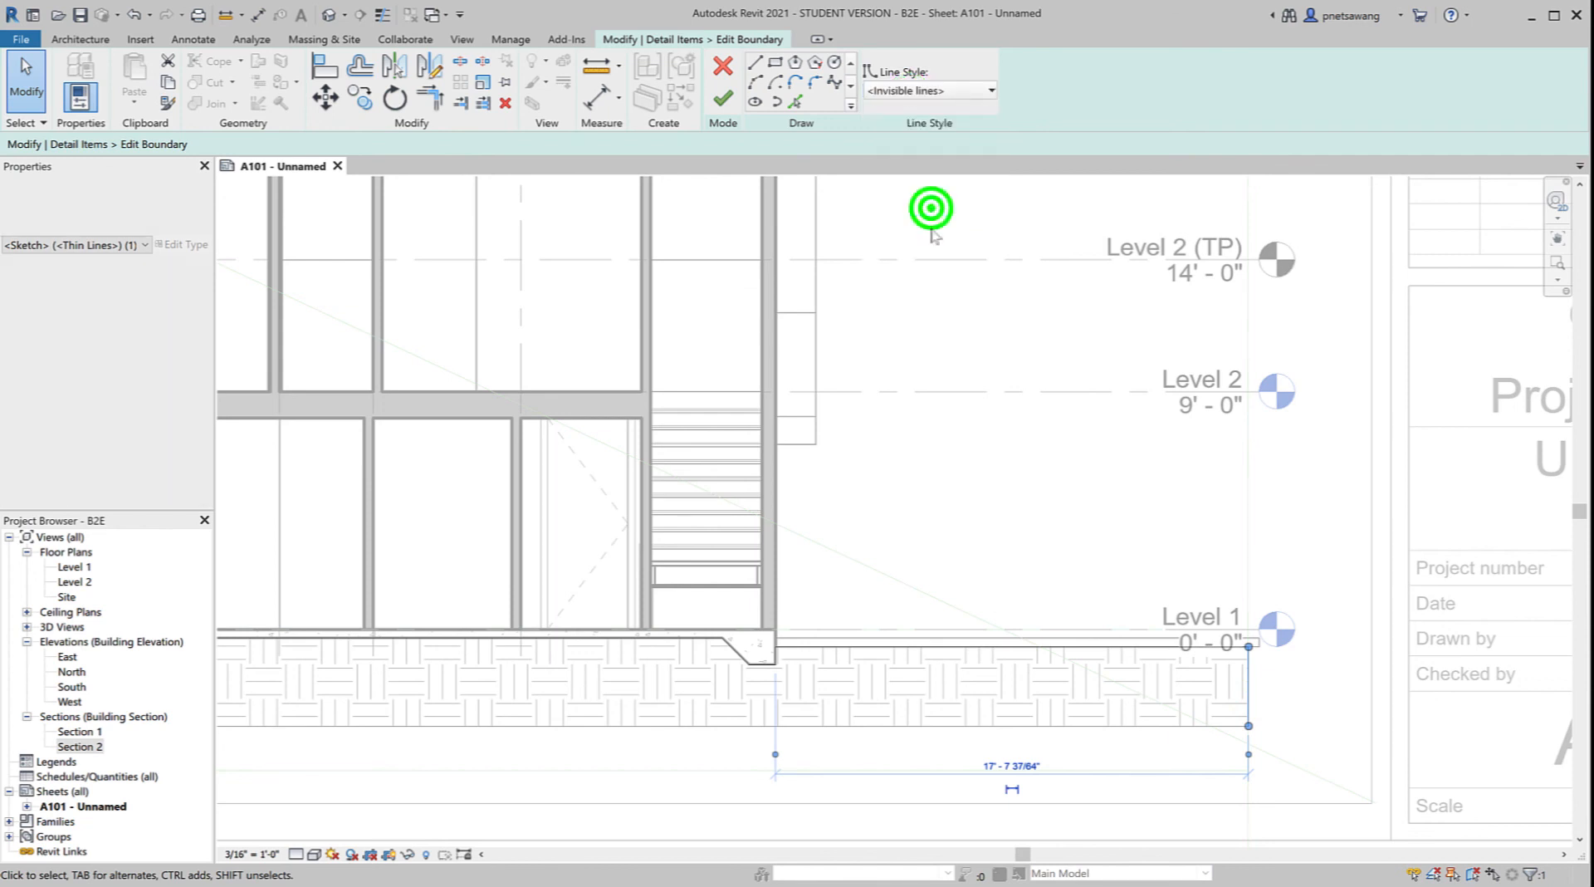
Step: Set the ground line and slab outline along the region's upper boundary to Wide Lines, and finish the boundary edit
{"action": "scroll", "coordinate": [928, 532], "scroll_direction": "up", "scroll_amount": 1}
{"action": "scroll", "coordinate": [928, 532], "scroll_direction": "down", "scroll_amount": 4}
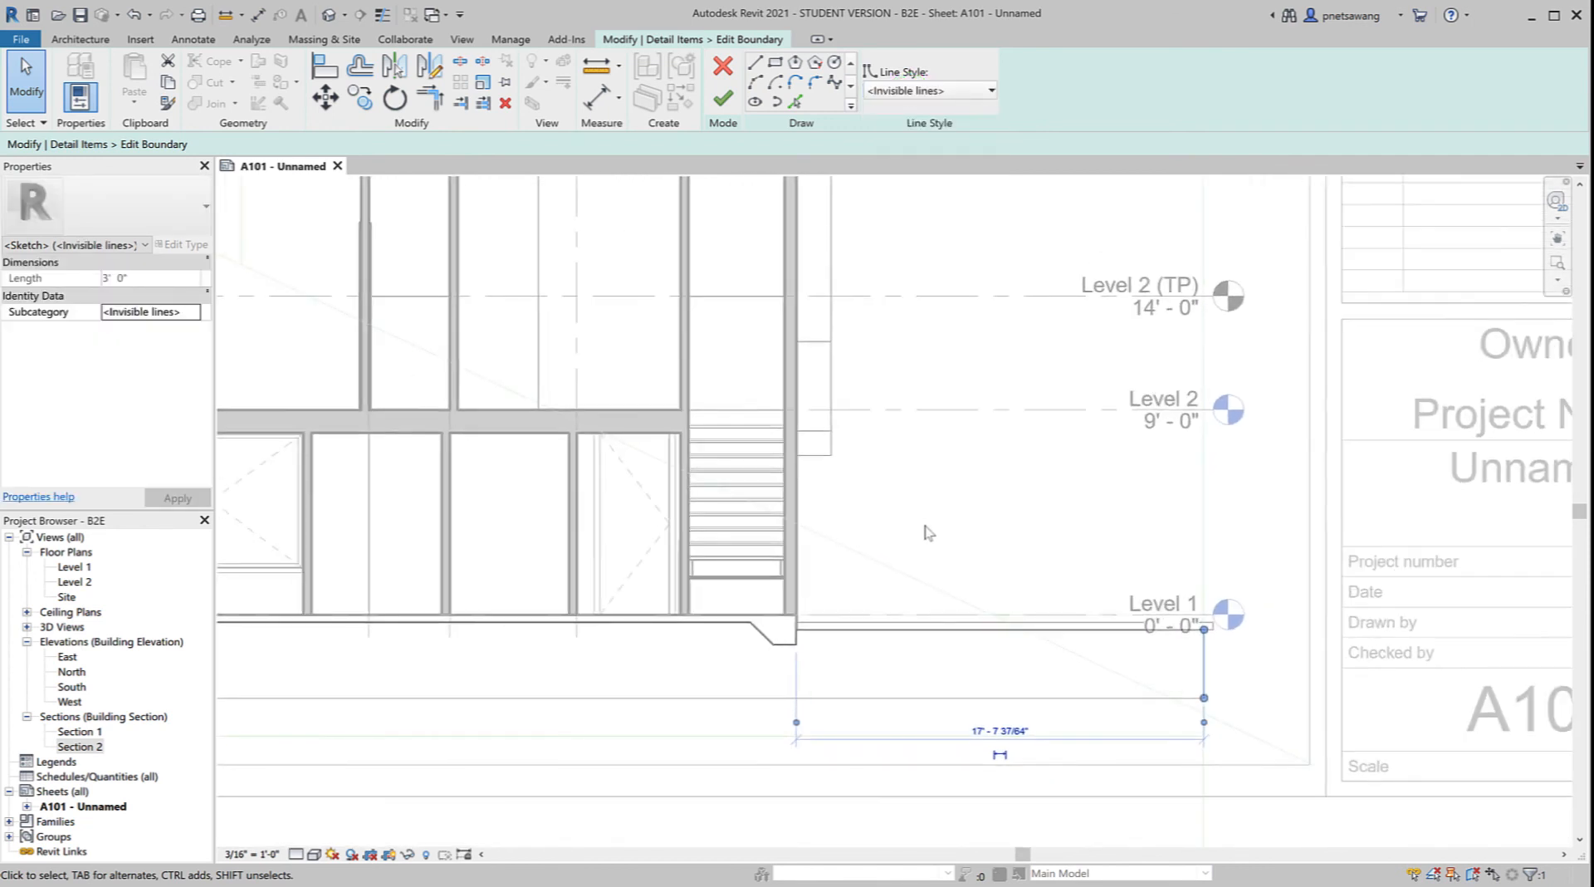
{"action": "middle_click_drag", "start_coordinate": [928, 532], "coordinate": [1232, 560]}
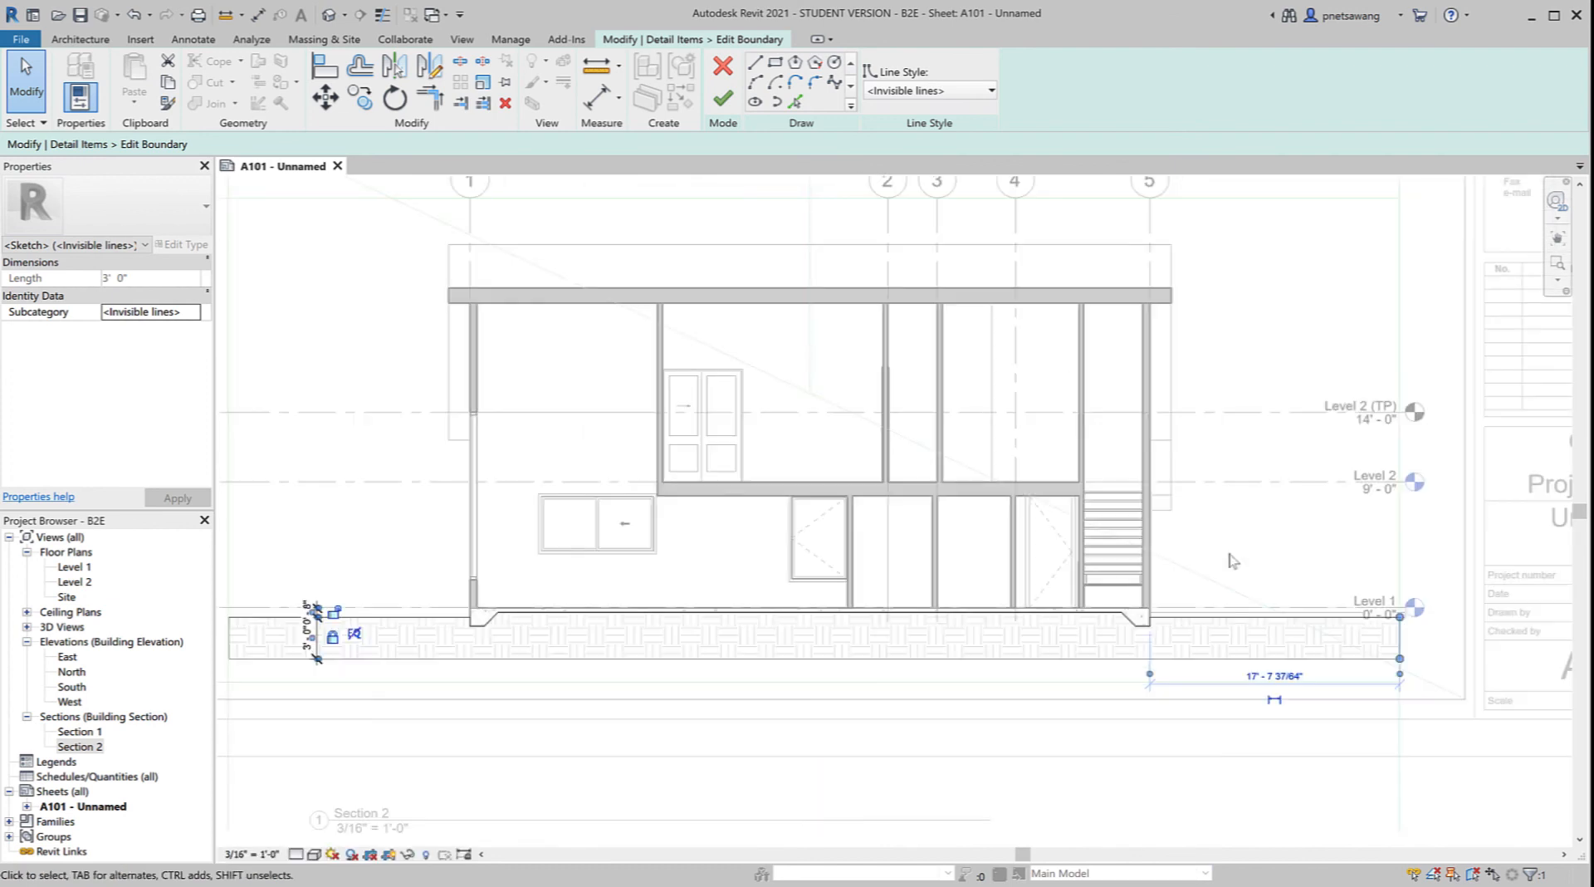
{"action": "left_click", "coordinate": [224, 584]}
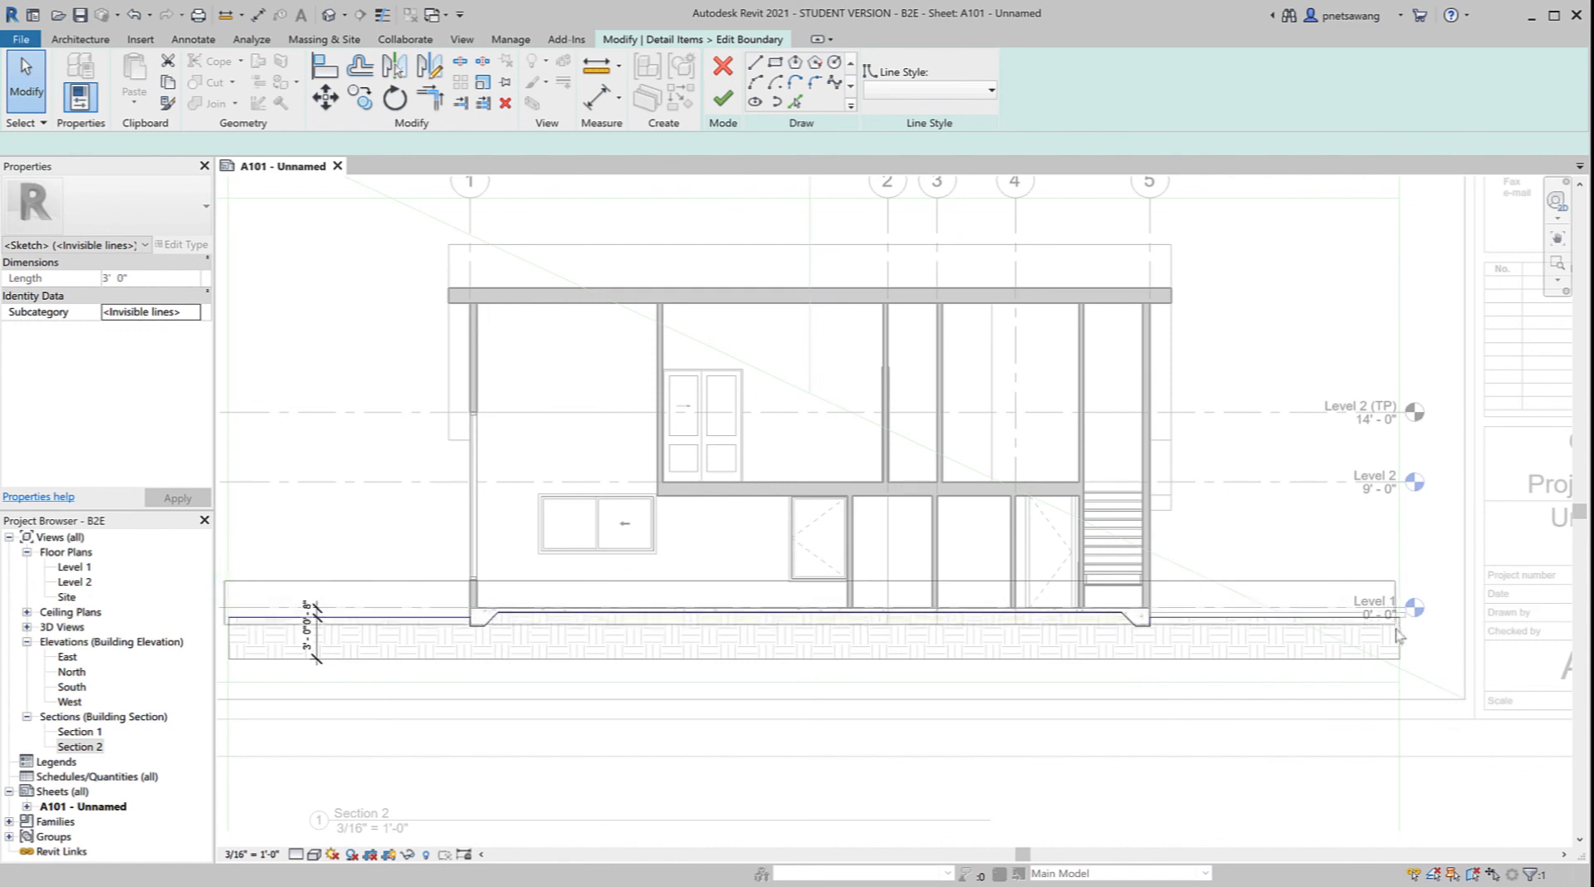
{"action": "left_click_drag", "start_coordinate": [1395, 628], "coordinate": [1407, 633]}
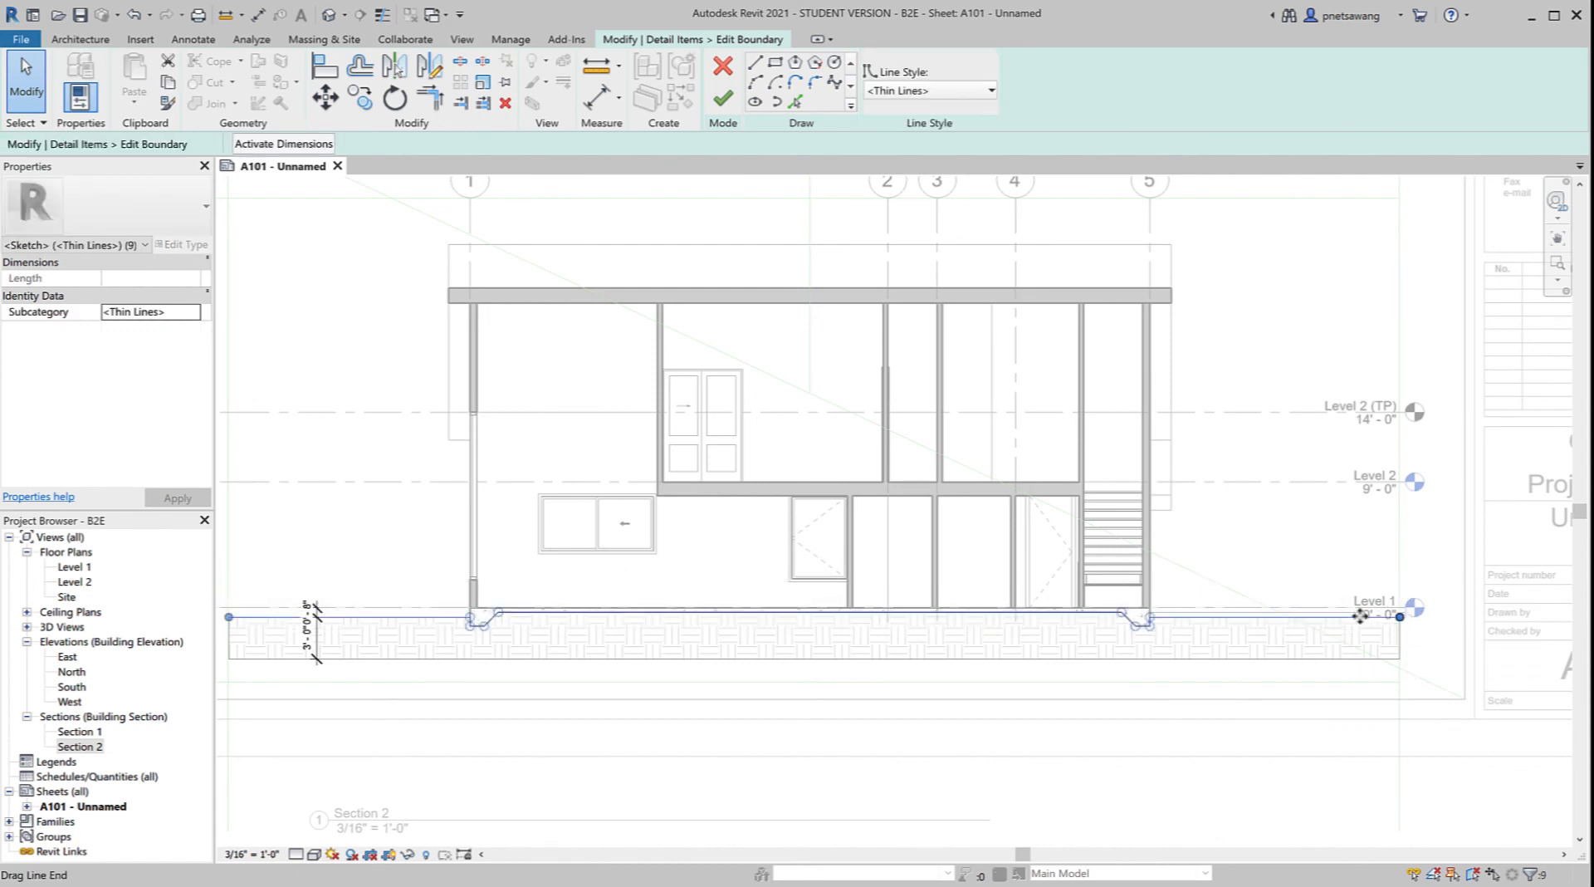
{"action": "left_click", "coordinate": [922, 91]}
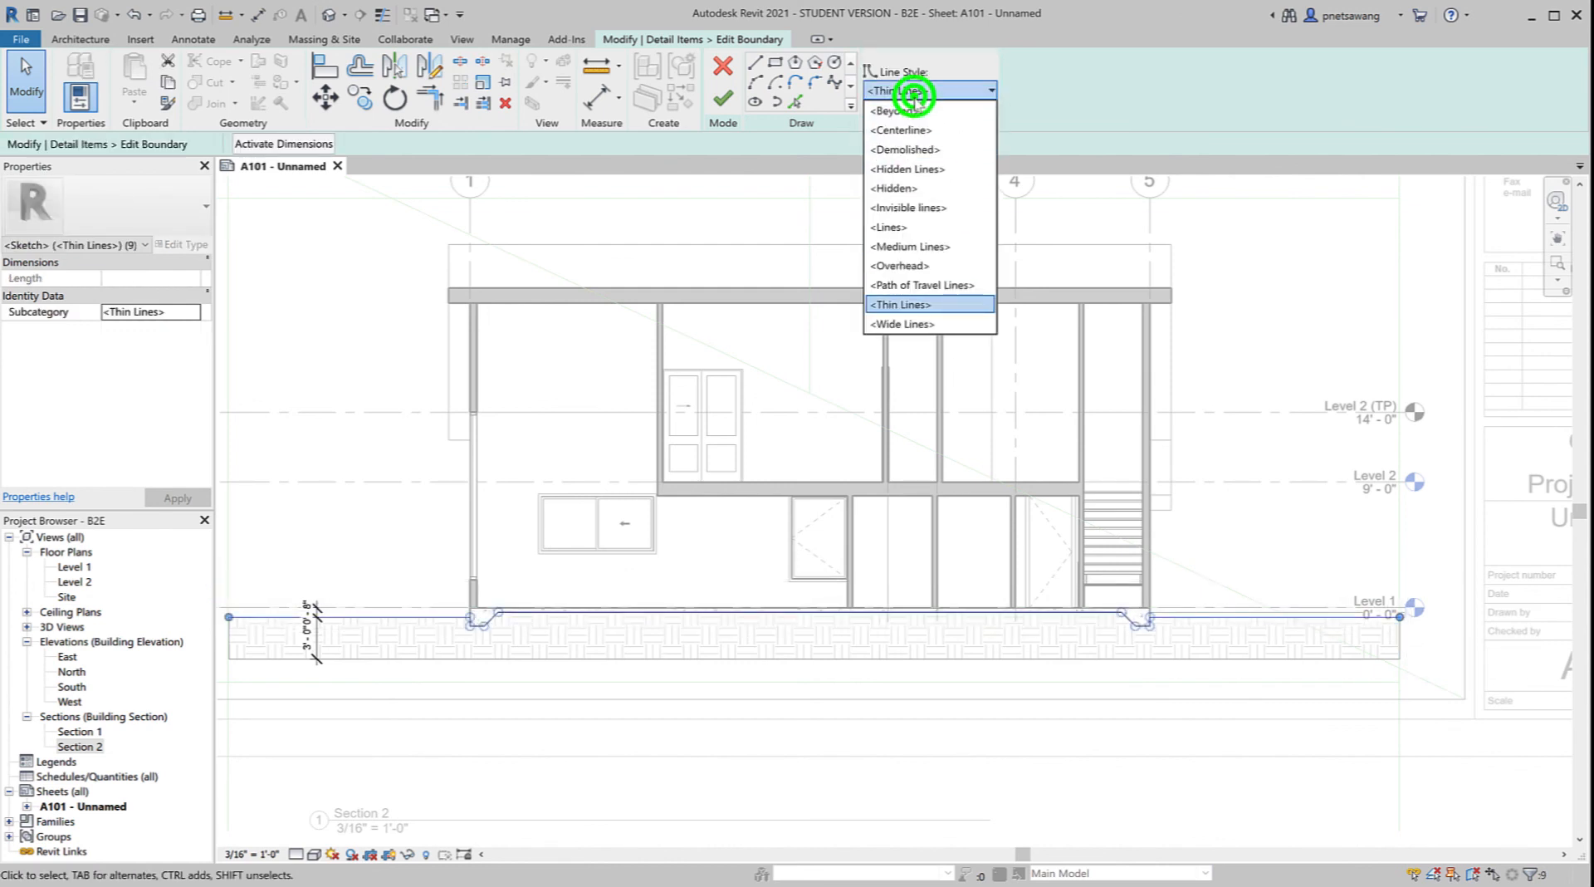
{"action": "left_click", "coordinate": [917, 324]}
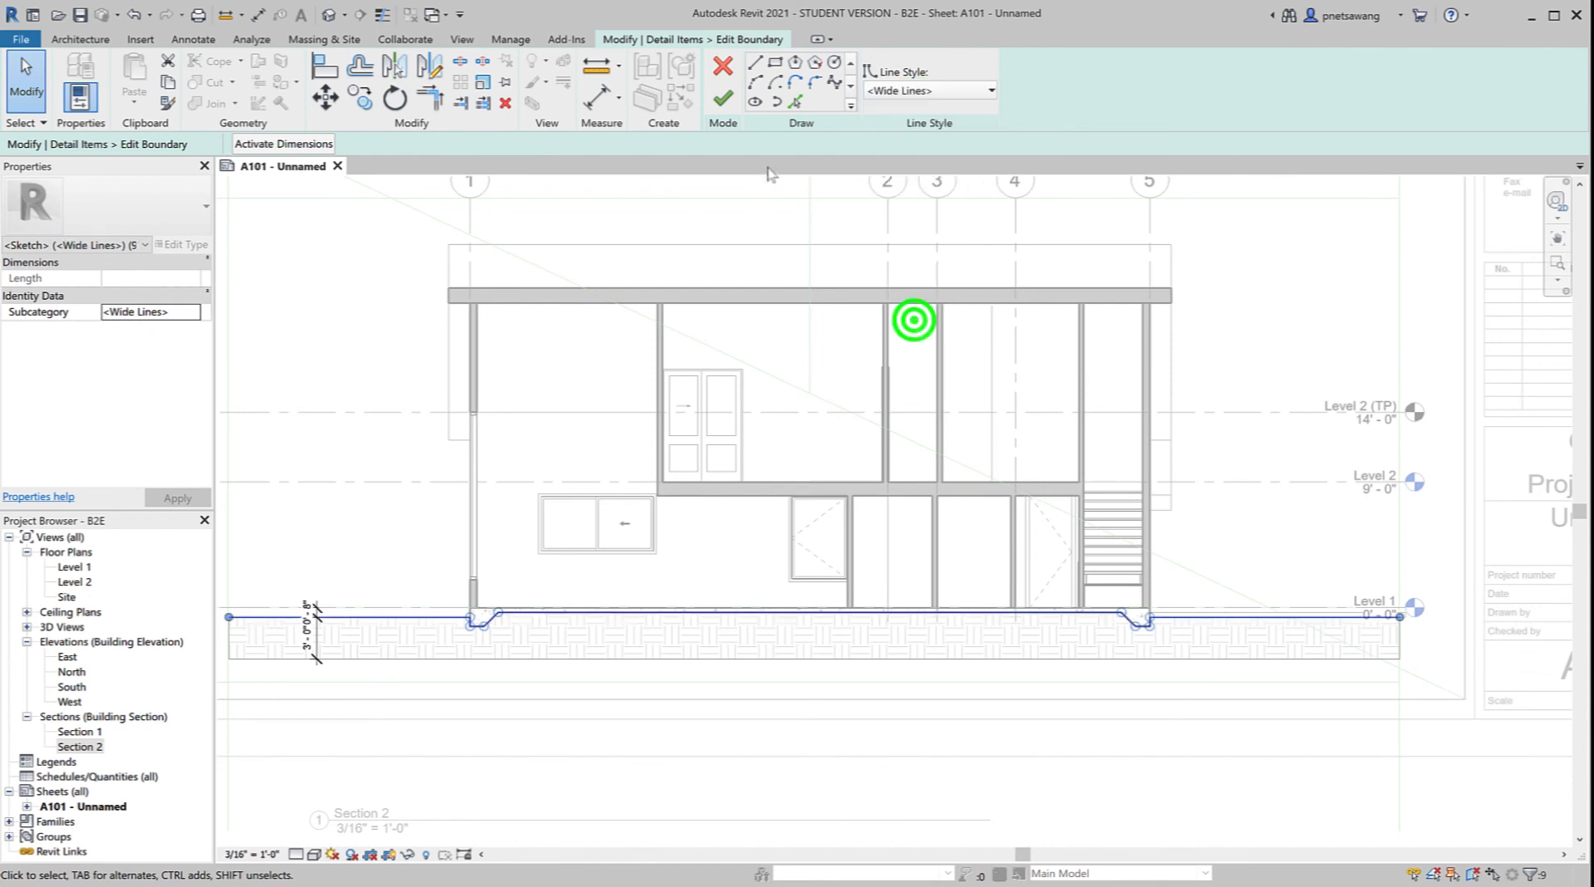
{"action": "left_click", "coordinate": [721, 99]}
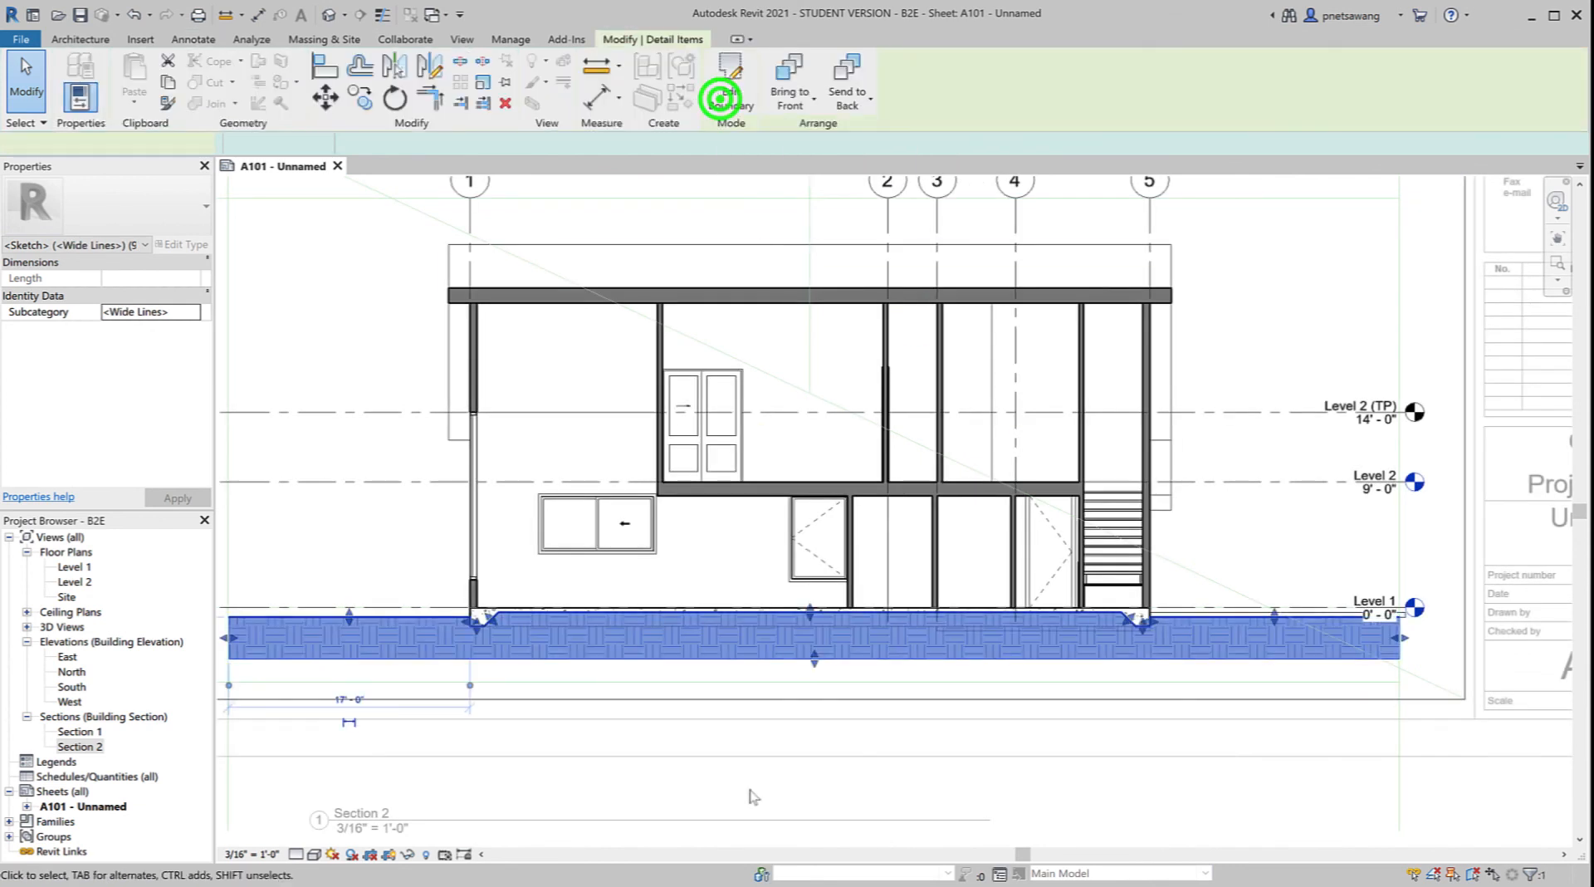
{"action": "left_click", "coordinate": [753, 779]}
Step: Deactivate the section view and move its Section 2 title up to just below the left end of the Earth region
{"action": "middle_click_drag", "start_coordinate": [702, 788], "coordinate": [826, 797]}
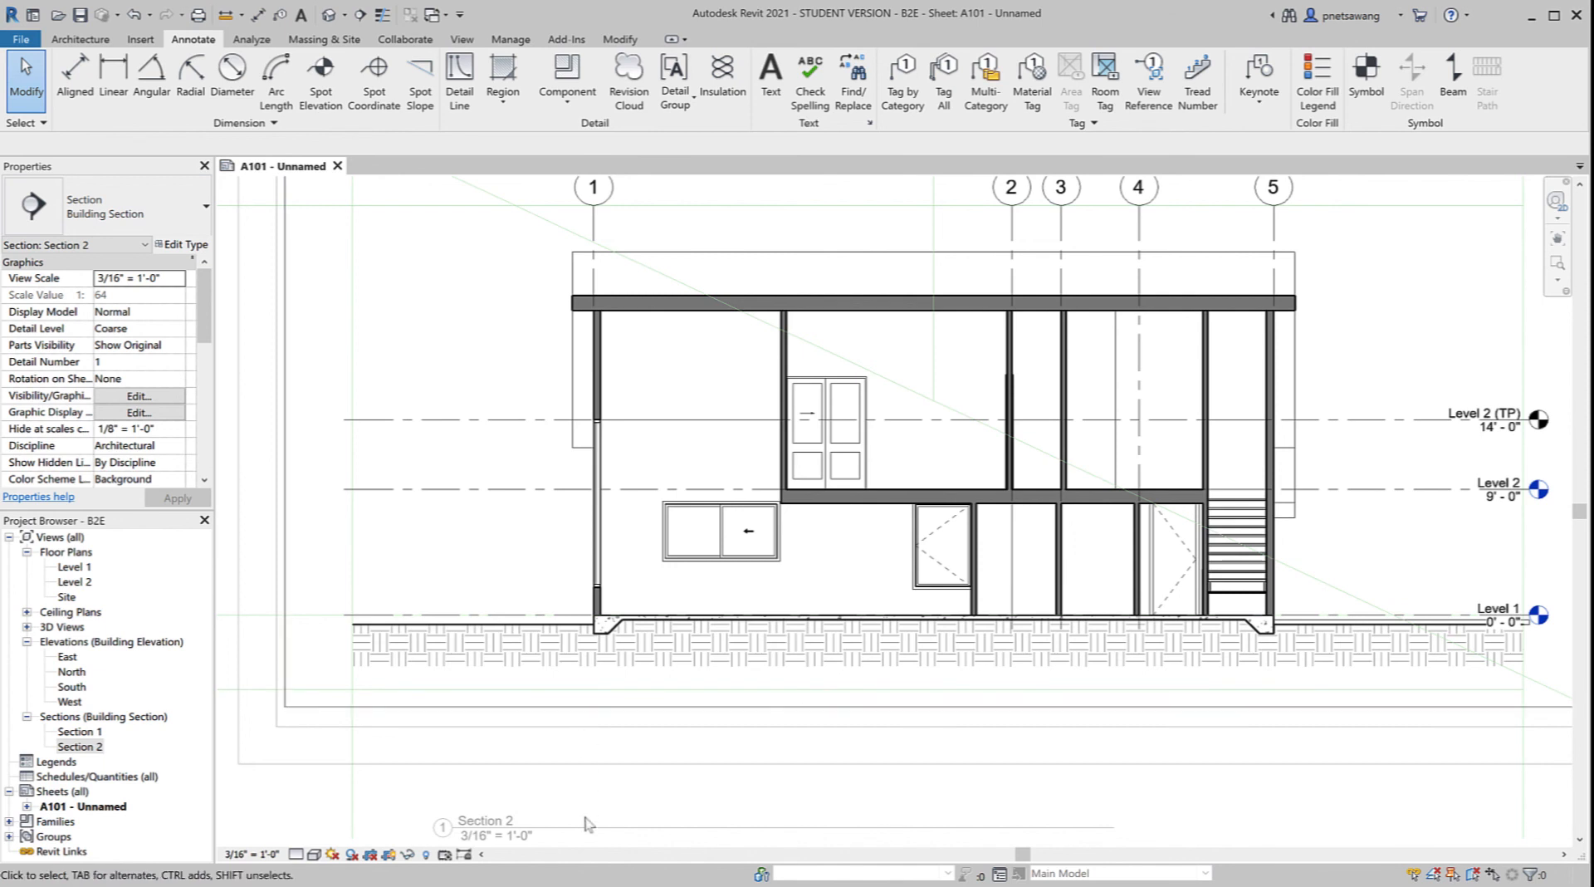
{"action": "left_click", "coordinate": [279, 809]}
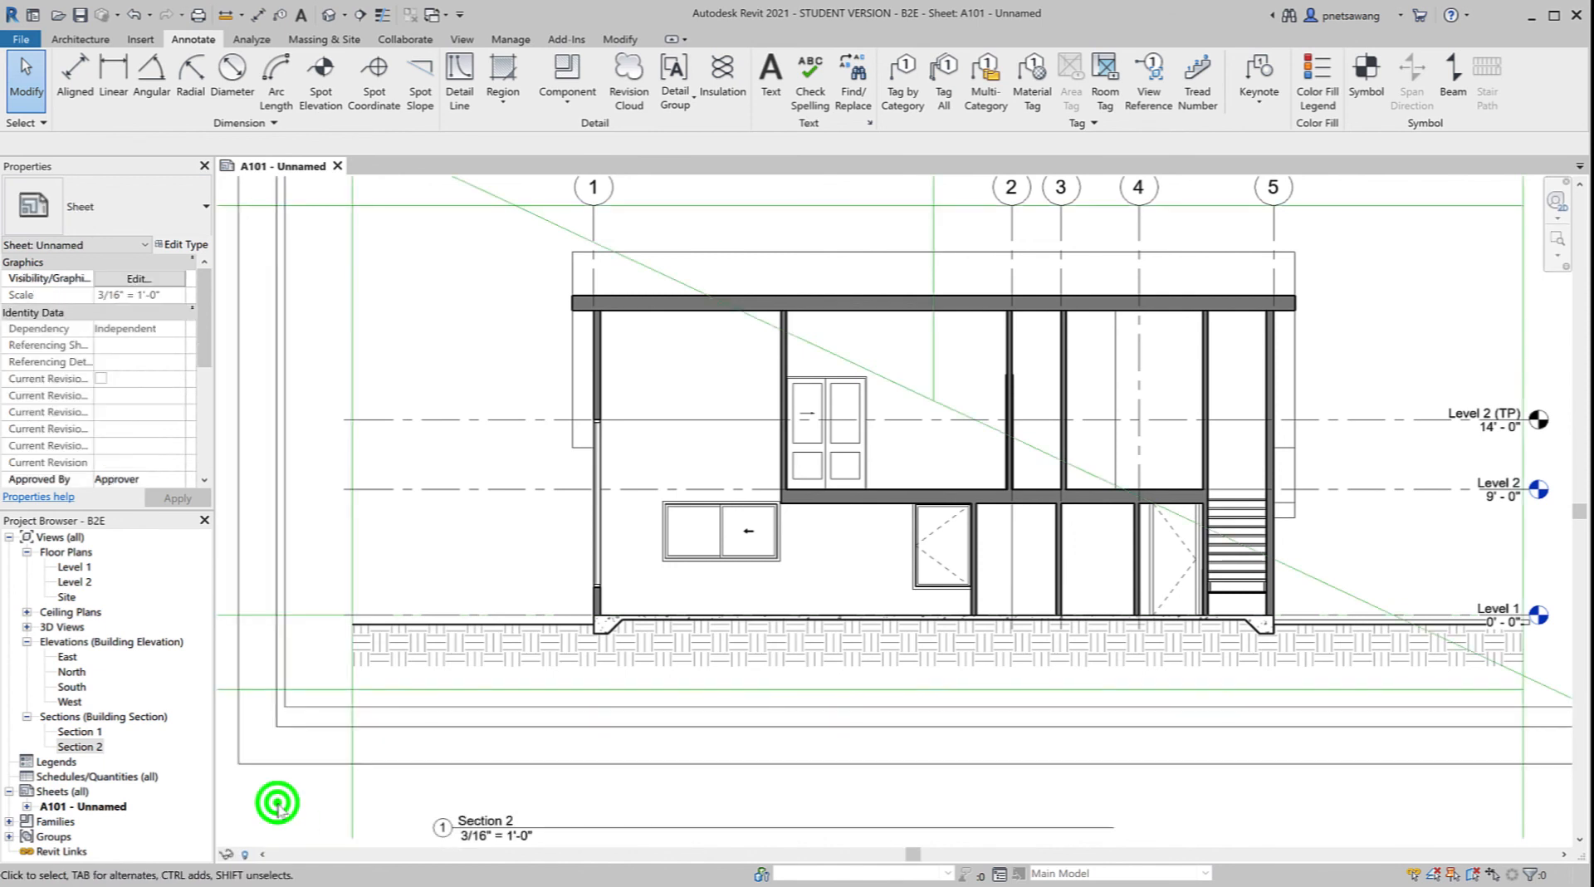
{"action": "mouse_move", "coordinate": [596, 828]}
{"action": "left_mouse_down"}
{"action": "mouse_move", "coordinate": [546, 727]}
{"action": "mouse_move", "coordinate": [495, 690]}
{"action": "left_mouse_up"}
{"action": "left_click", "coordinate": [525, 783]}
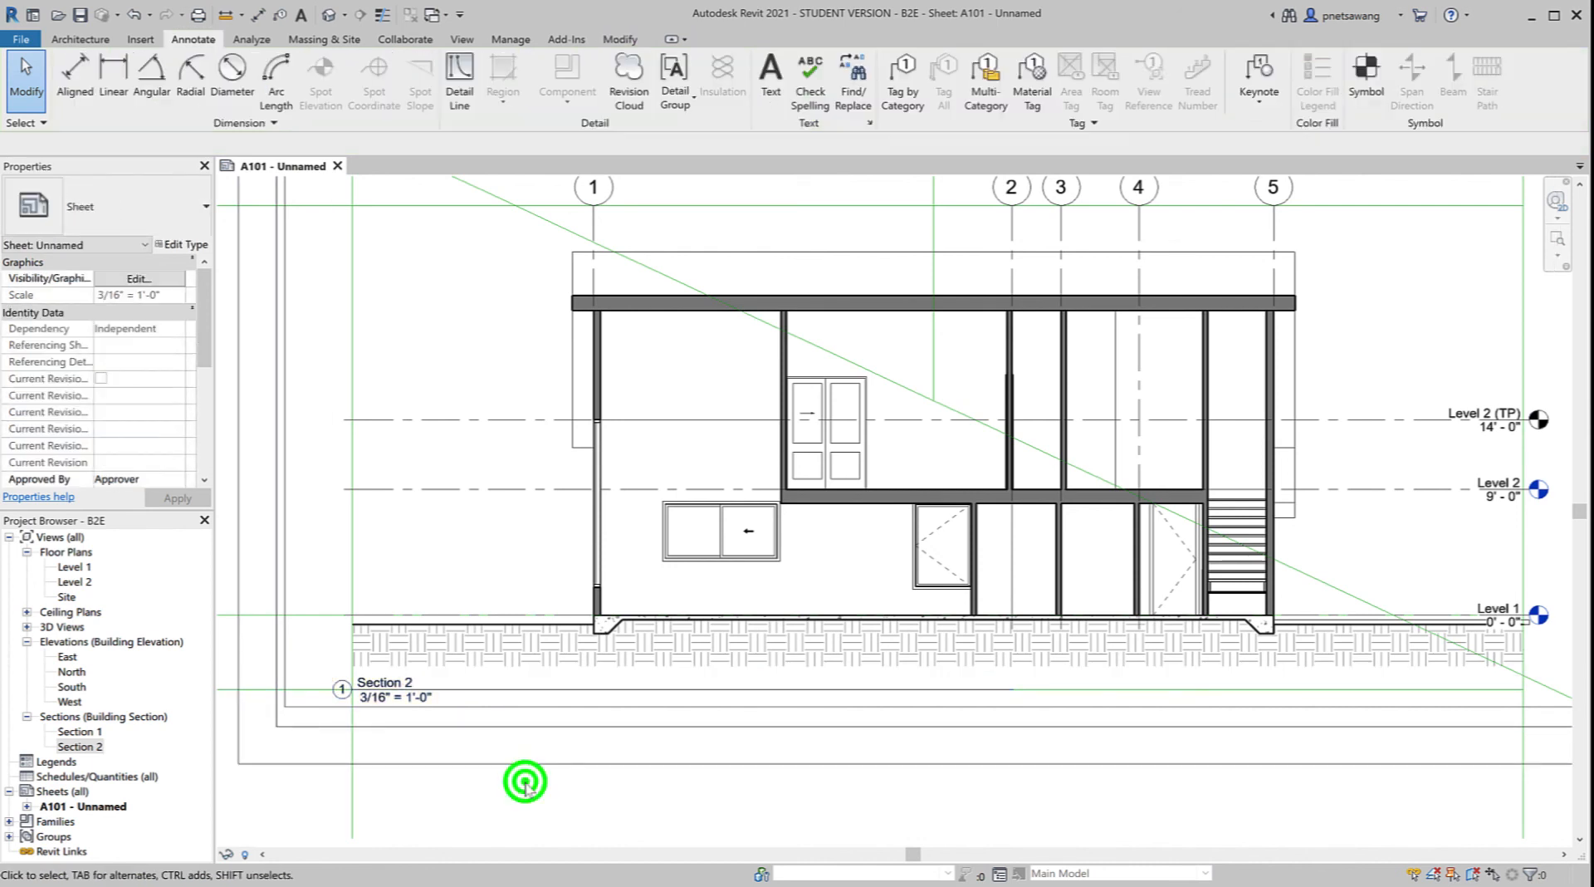
Step: Extend the Section 2 viewport's title line to the vertical guide line at the drawing's right edge
{"action": "scroll", "coordinate": [525, 788], "scroll_direction": "down", "scroll_amount": 3}
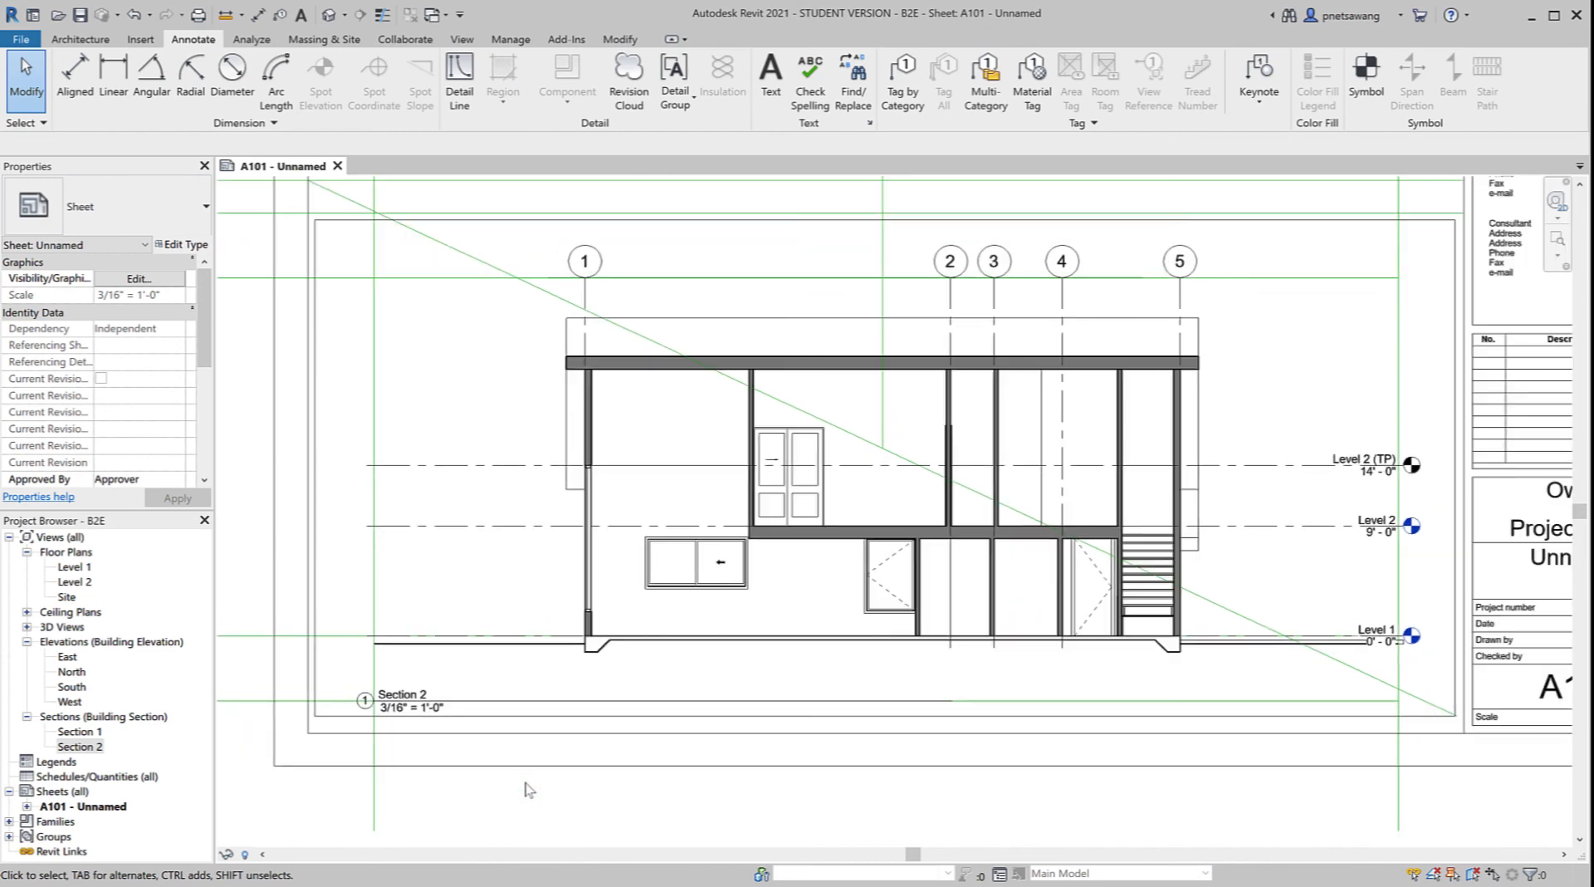
{"action": "left_click", "coordinate": [577, 714]}
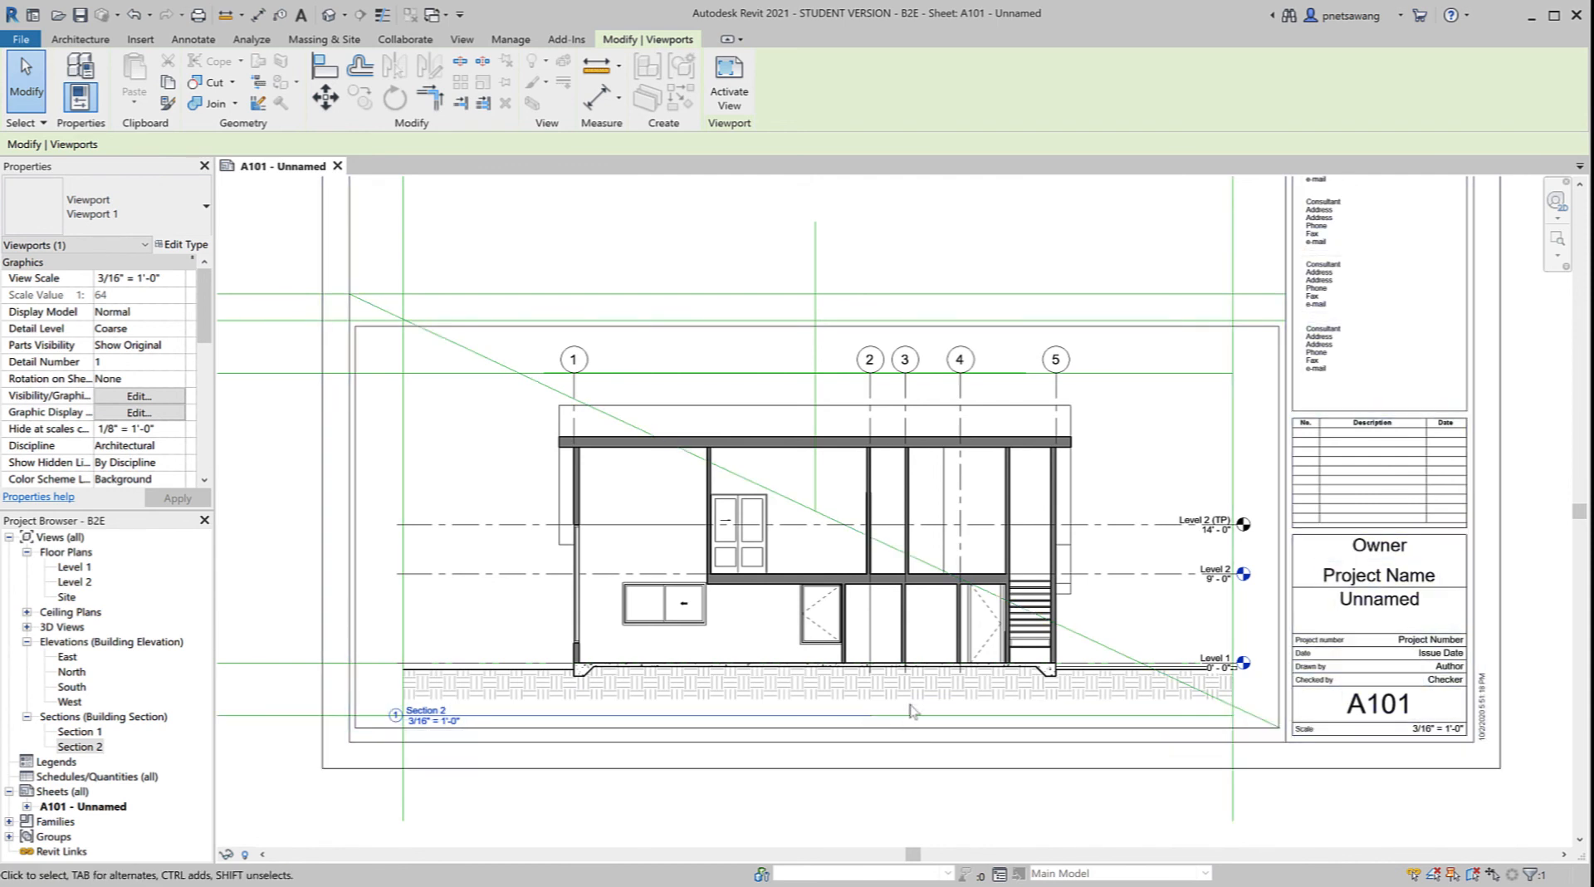
{"action": "left_click", "coordinate": [891, 602]}
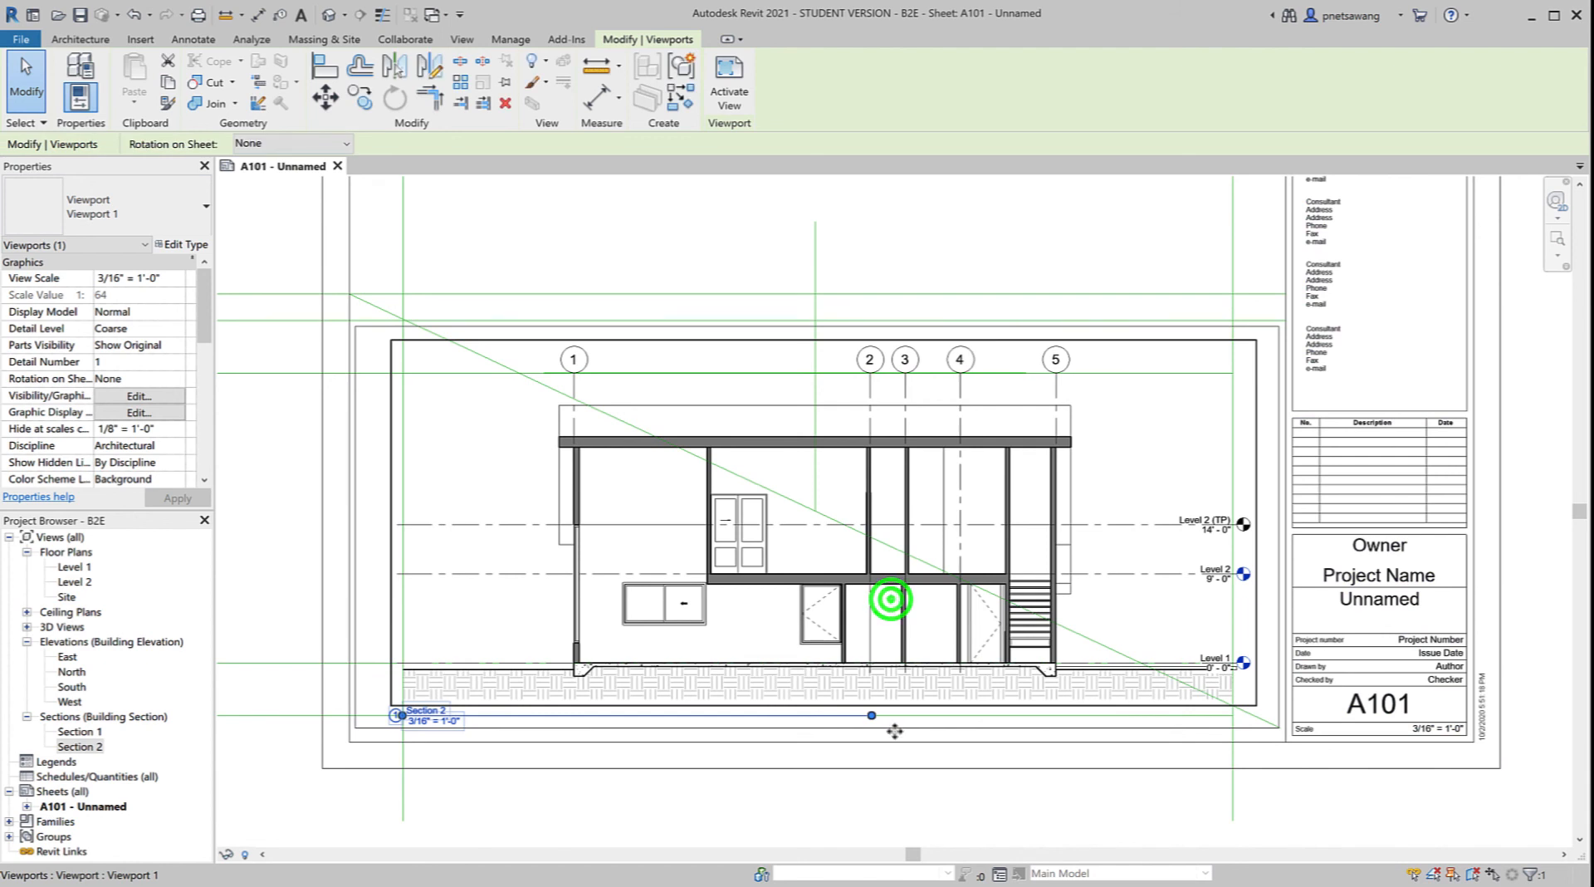
{"action": "left_click_drag", "start_coordinate": [871, 717], "coordinate": [1232, 727]}
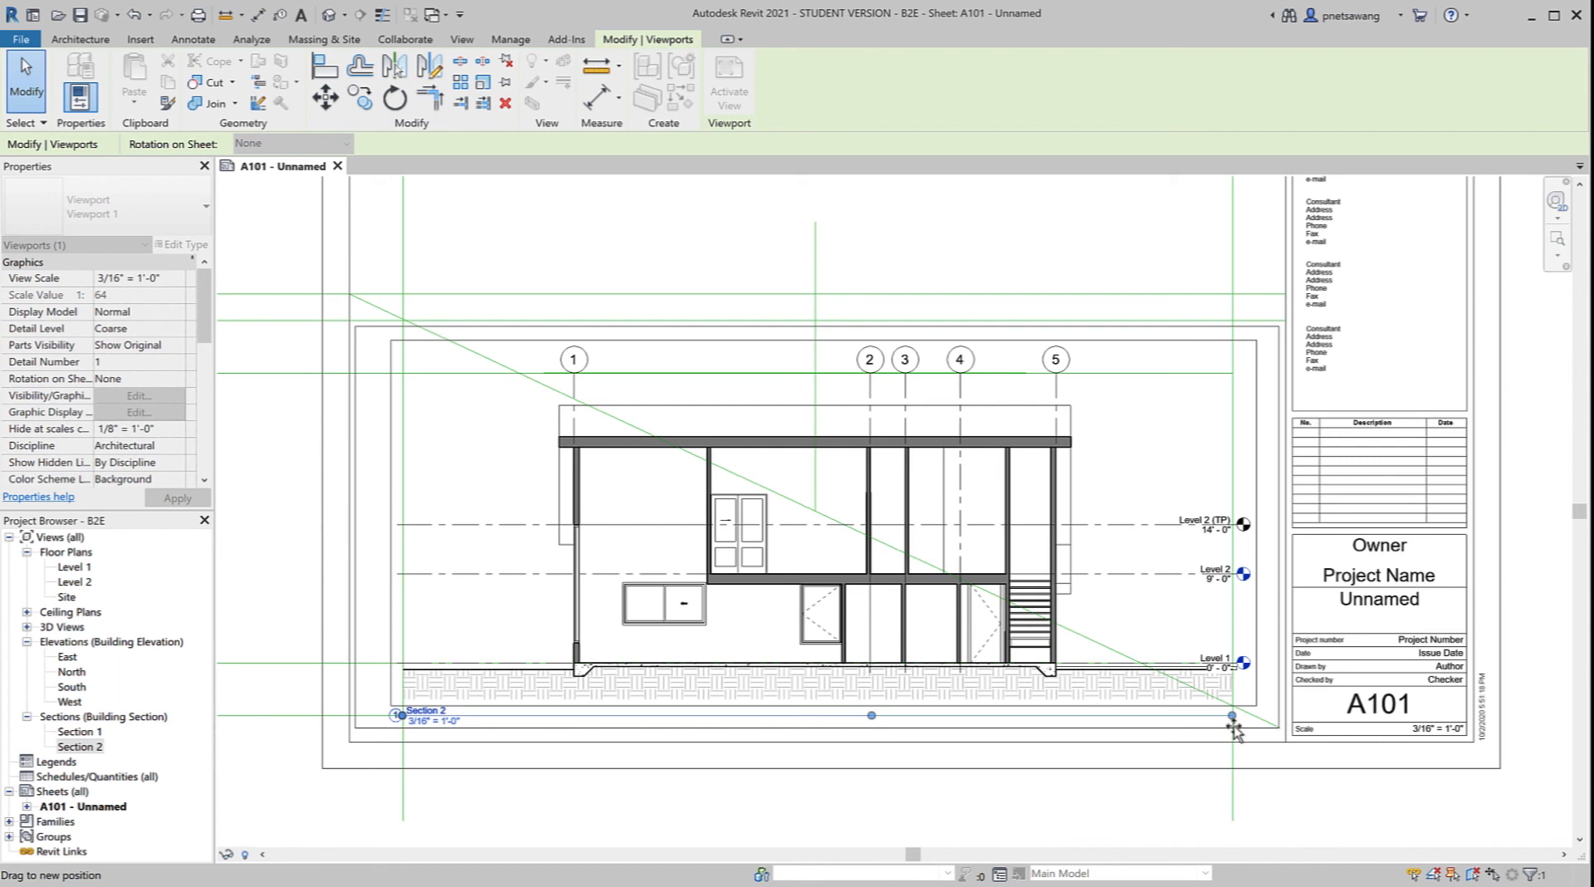
{"action": "left_click_drag", "start_coordinate": [1236, 731], "coordinate": [1235, 731]}
{"action": "left_click", "coordinate": [1136, 794]}
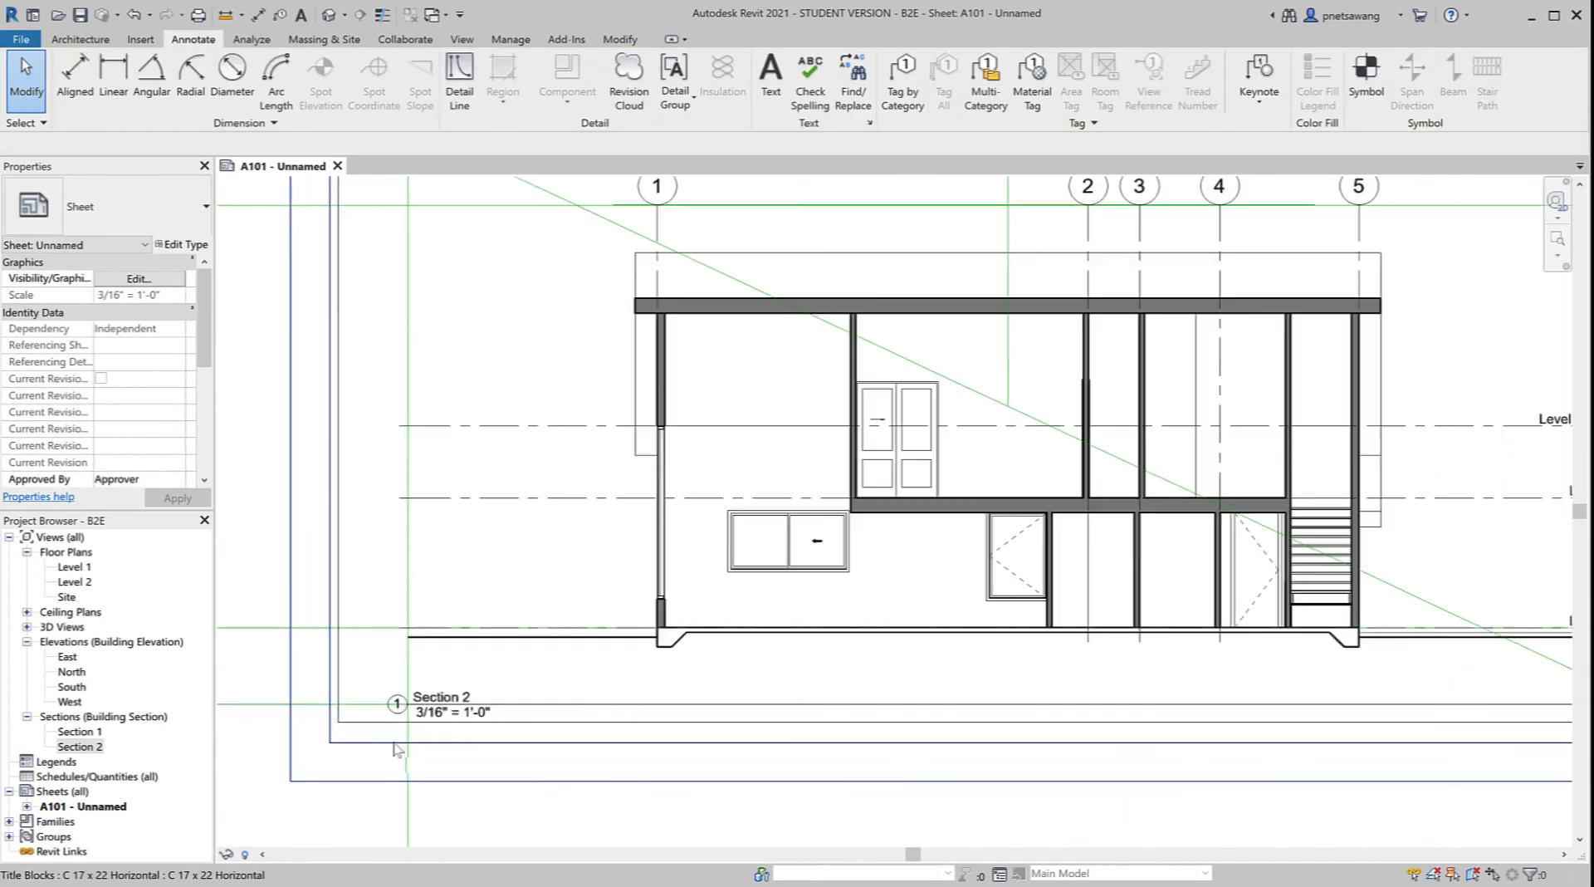
Step: Rename the Section 2 view through its sheet title as Building Section 1, and deselect the viewport
{"action": "scroll", "coordinate": [405, 757], "scroll_direction": "up", "scroll_amount": 4}
{"action": "scroll", "coordinate": [449, 694], "scroll_direction": "up", "scroll_amount": 1}
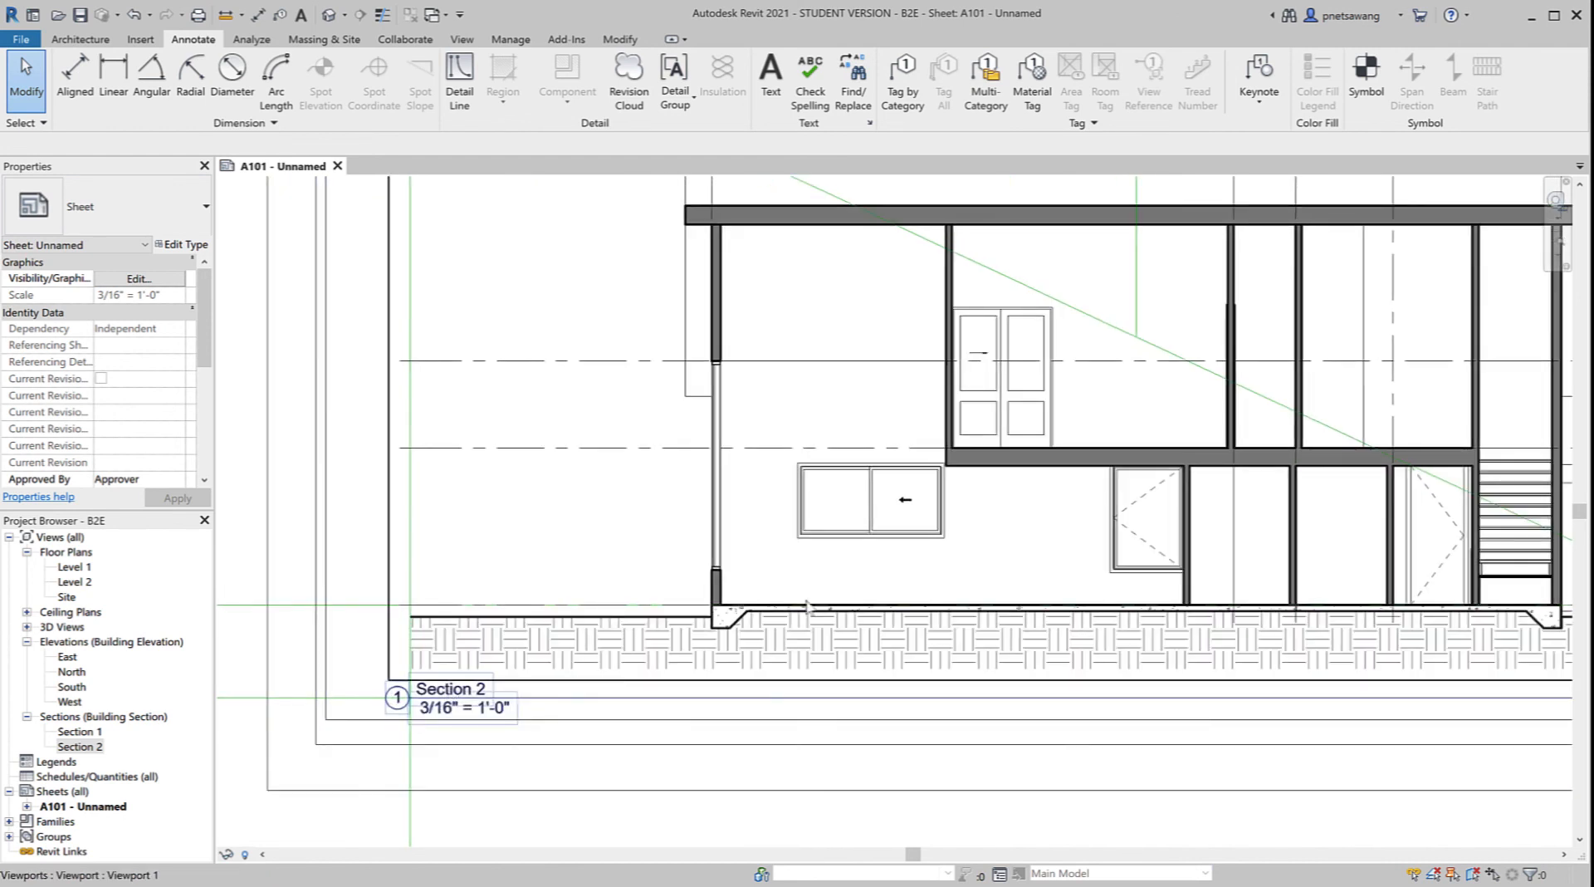
{"action": "left_click", "coordinate": [923, 457]}
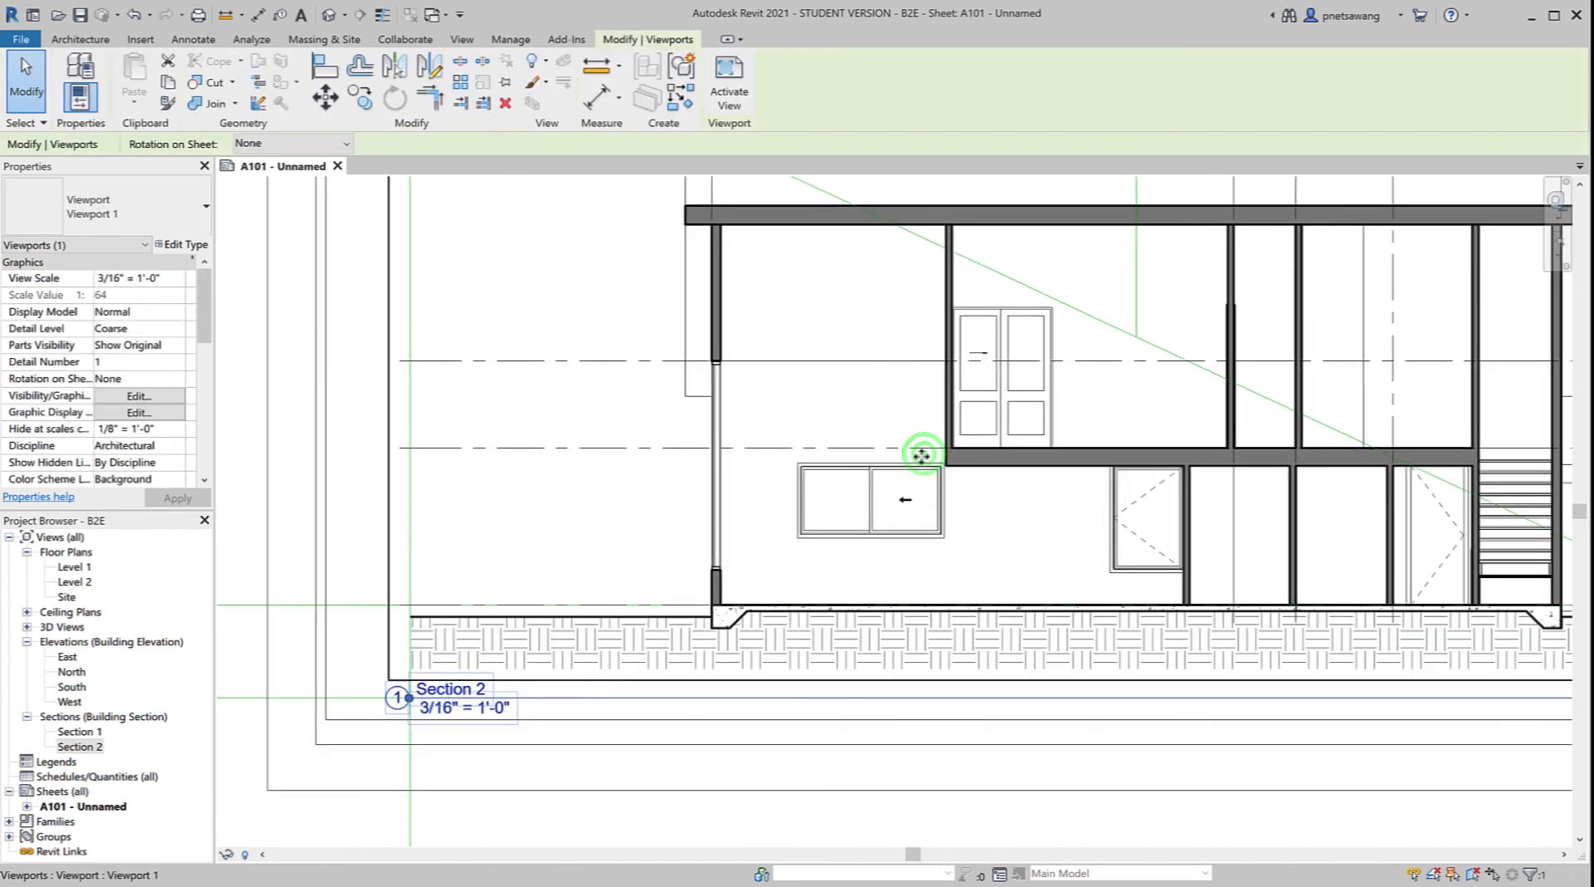
{"action": "left_click", "coordinate": [469, 699]}
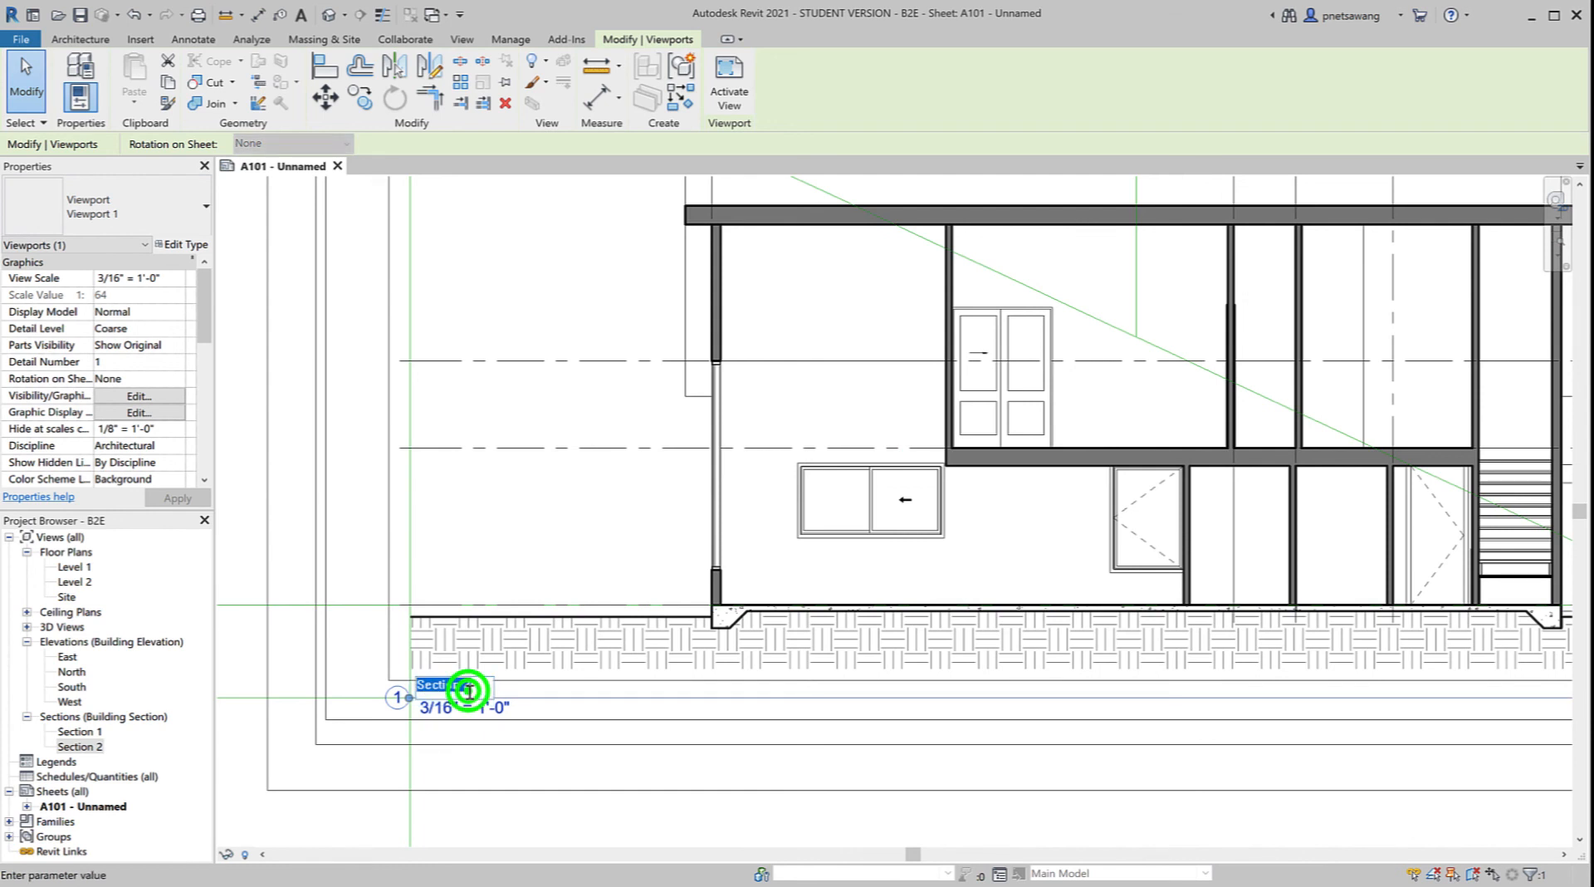
{"action": "left_click", "coordinate": [479, 688]}
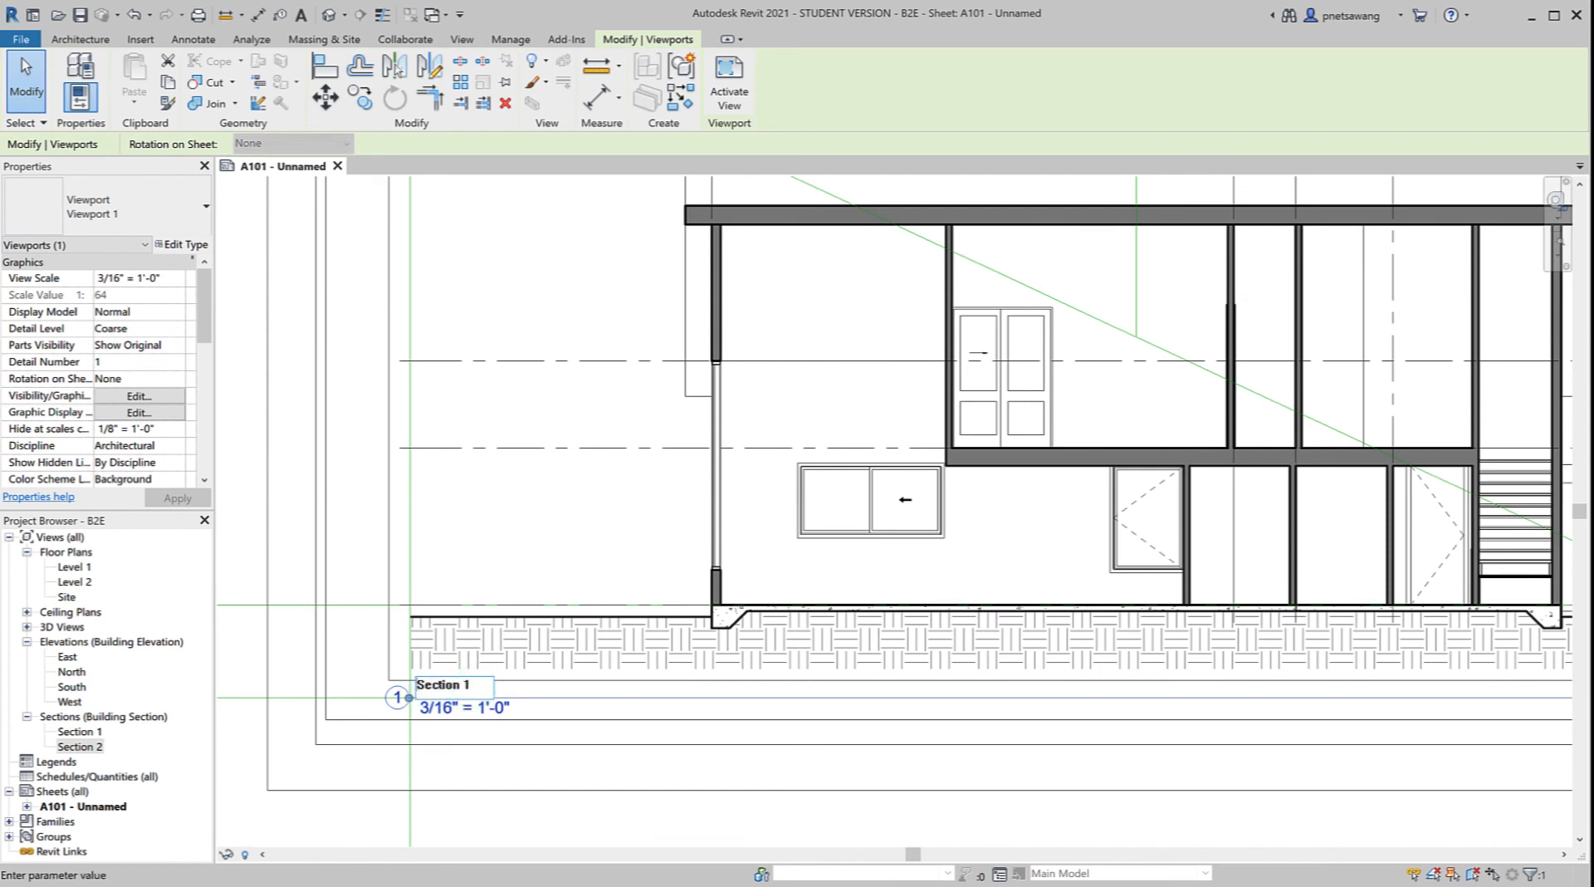
{"action": "type", "text": "Building Sect"}
{"action": "left_click", "coordinate": [593, 768]}
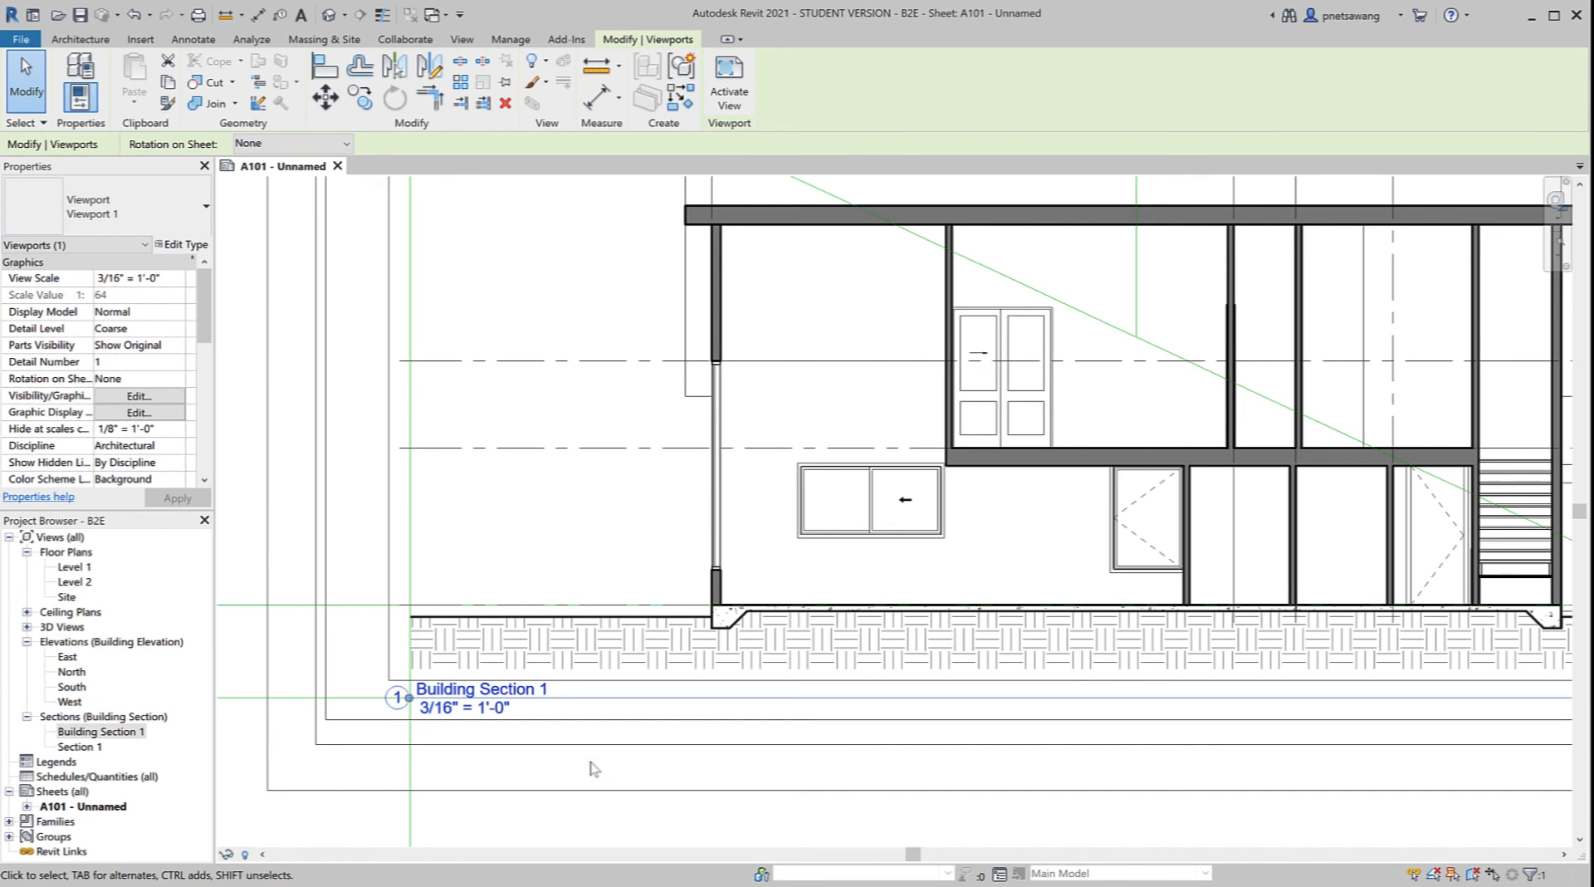
{"action": "scroll", "coordinate": [586, 765], "scroll_direction": "down", "scroll_amount": 5}
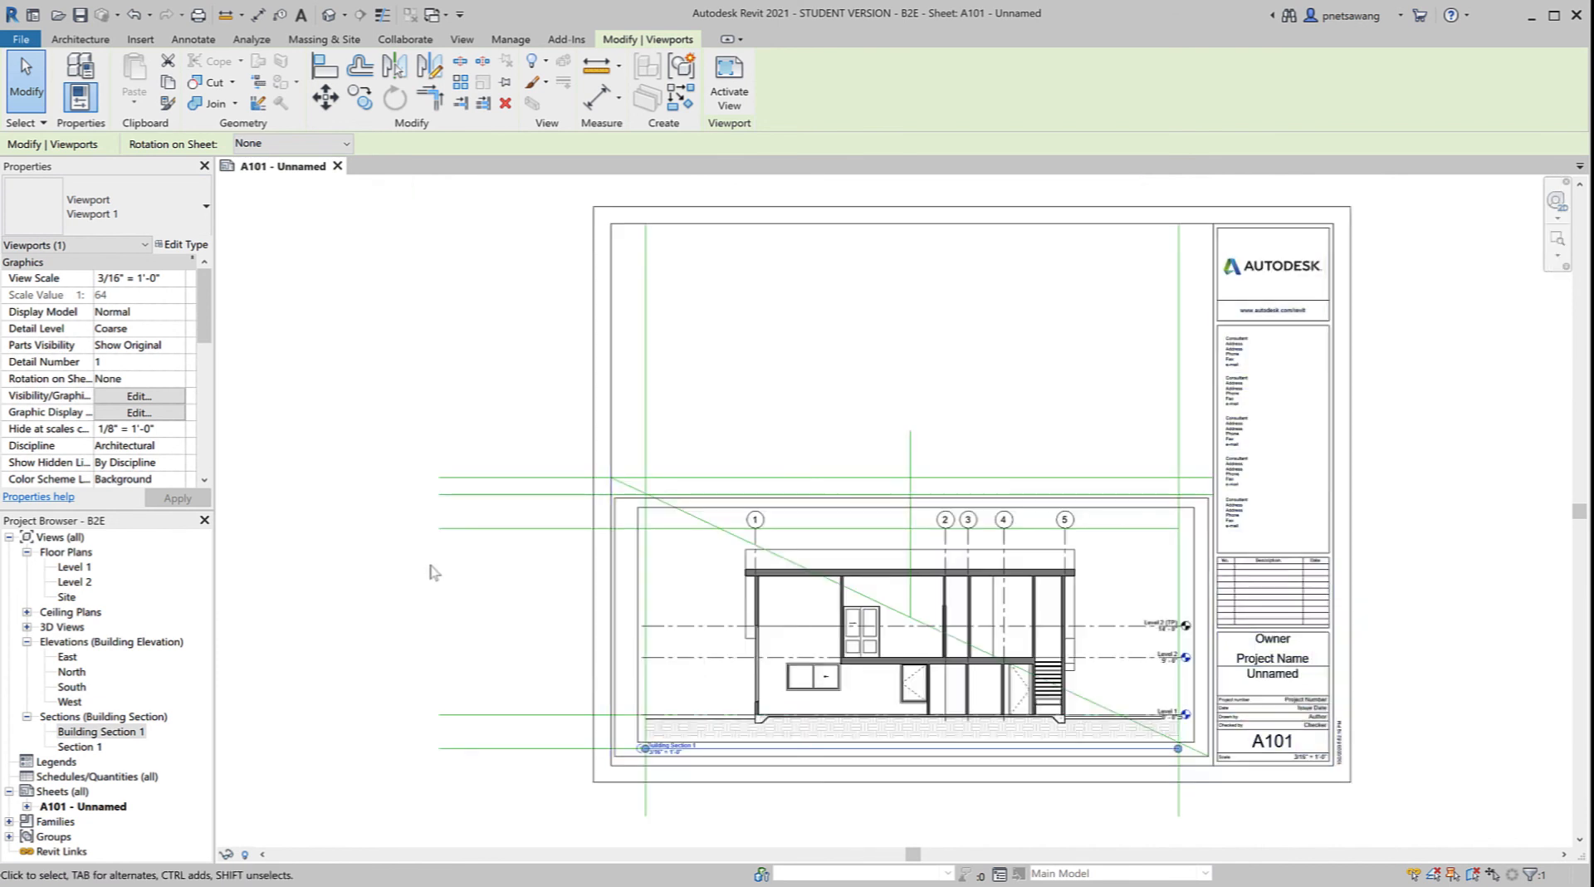
{"action": "left_click", "coordinate": [431, 567]}
{"action": "left_click_drag", "start_coordinate": [540, 806], "coordinate": [423, 423]}
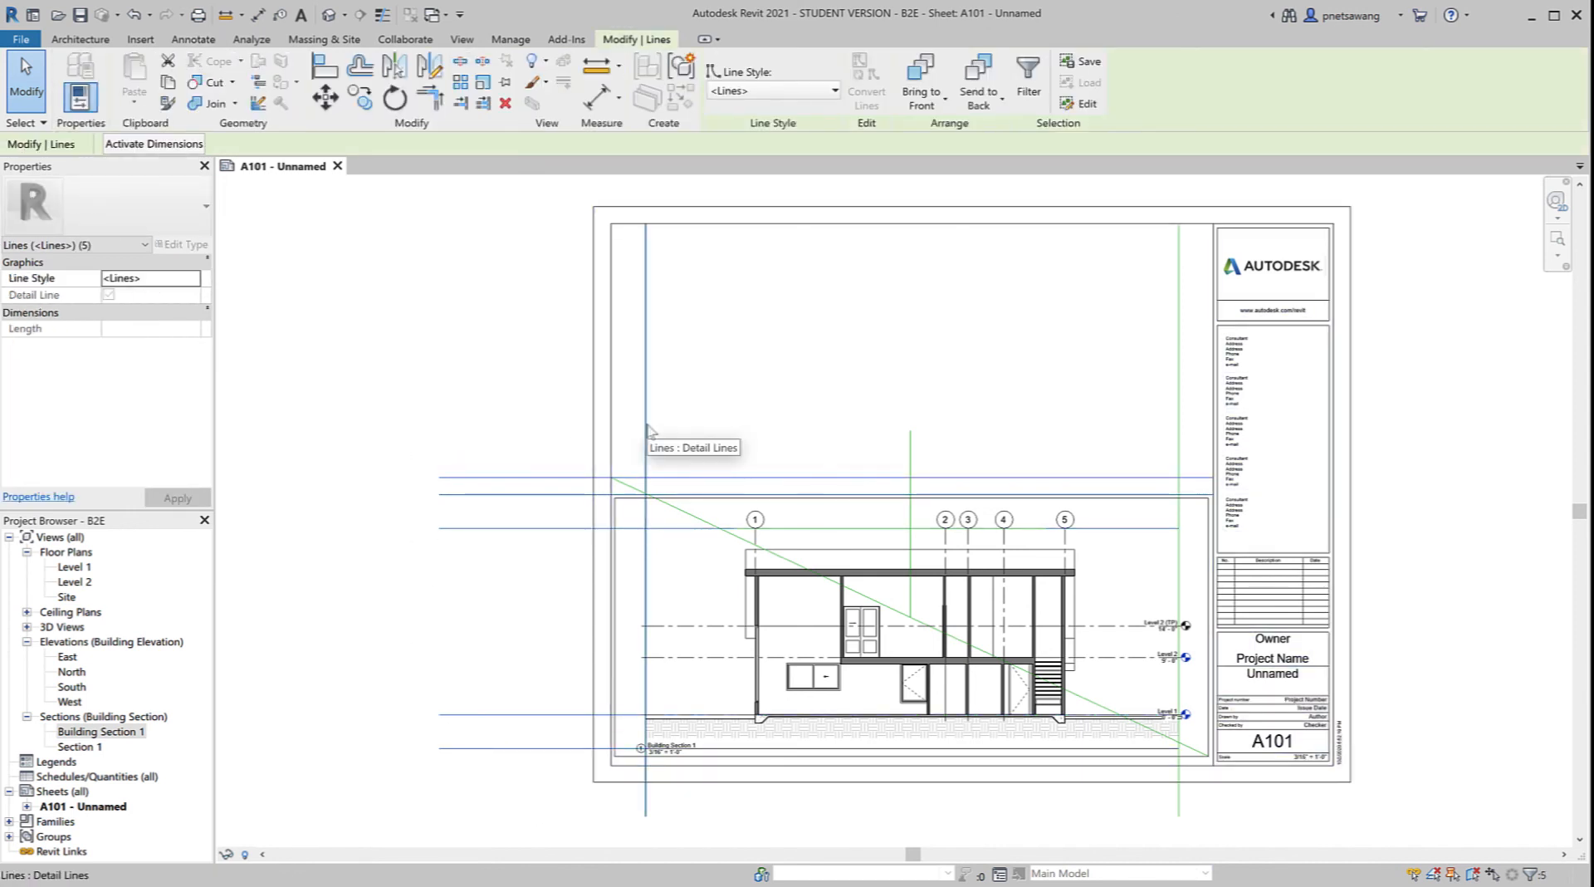
{"action": "left_click", "coordinate": [646, 421]}
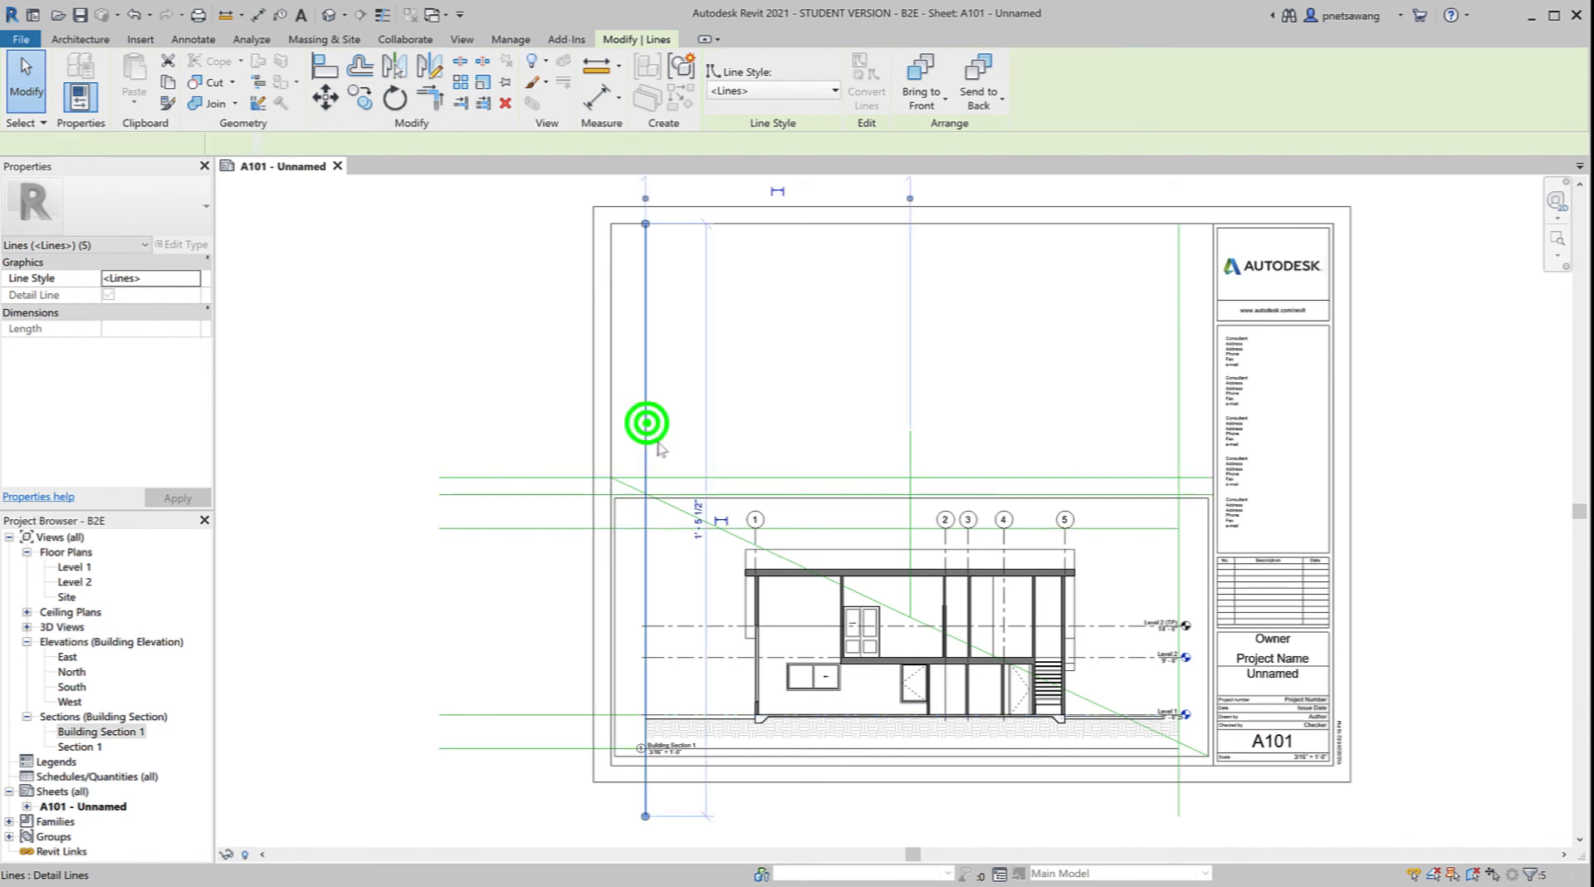
{"action": "left_click", "coordinate": [679, 504]}
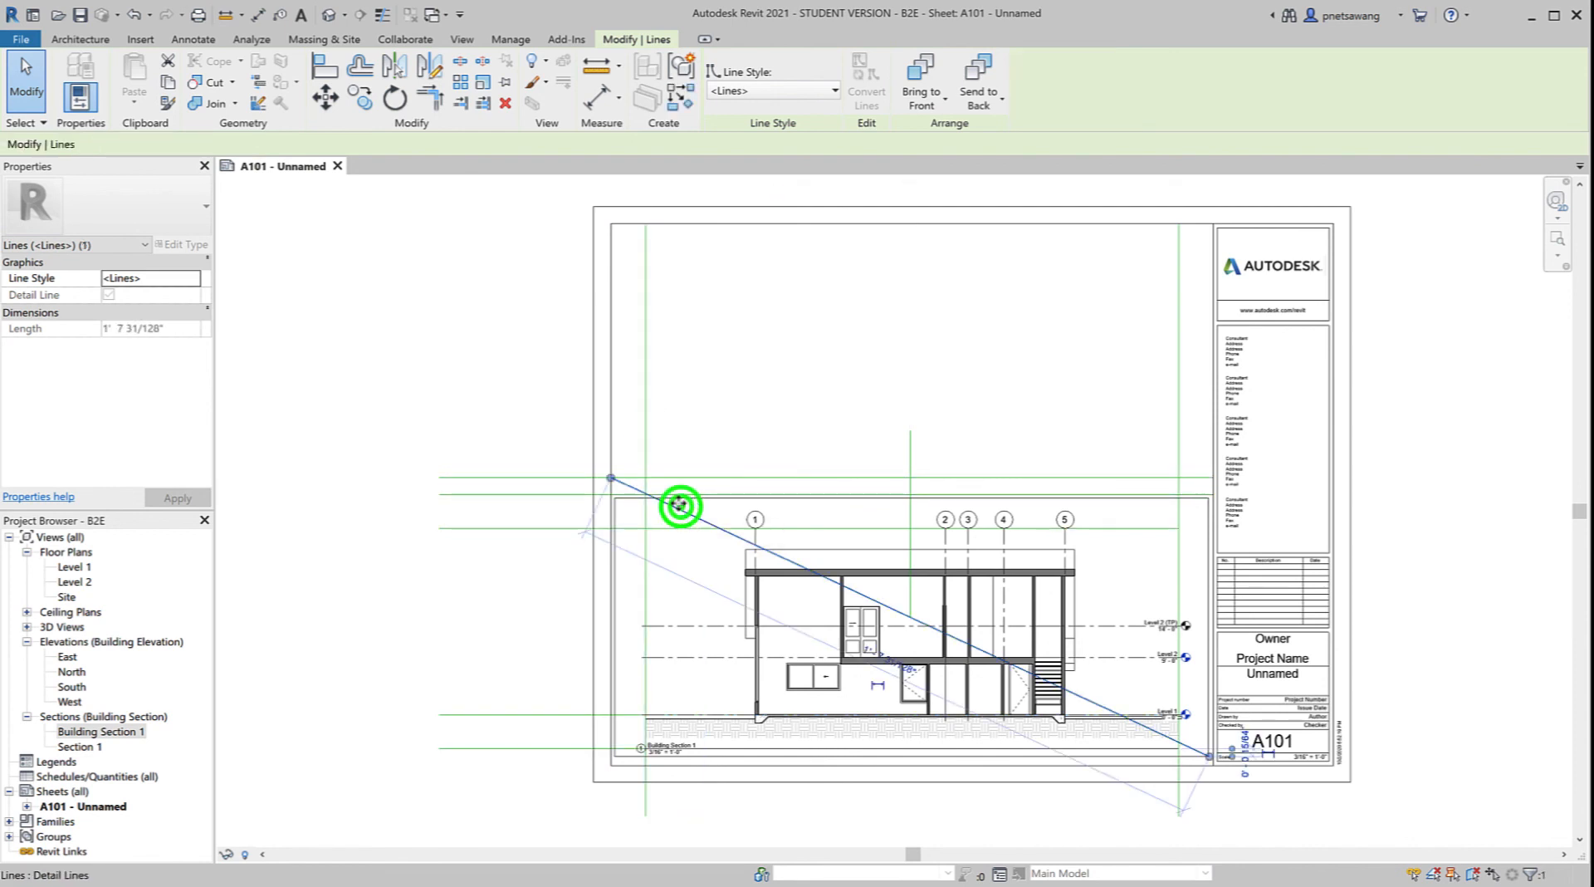
{"action": "left_click", "coordinate": [488, 687]}
Step: Select the horizontal, vertical and diagonal guide lines on sheet A101 and copy them to the clipboard
{"action": "left_click_drag", "start_coordinate": [563, 812], "coordinate": [387, 383]}
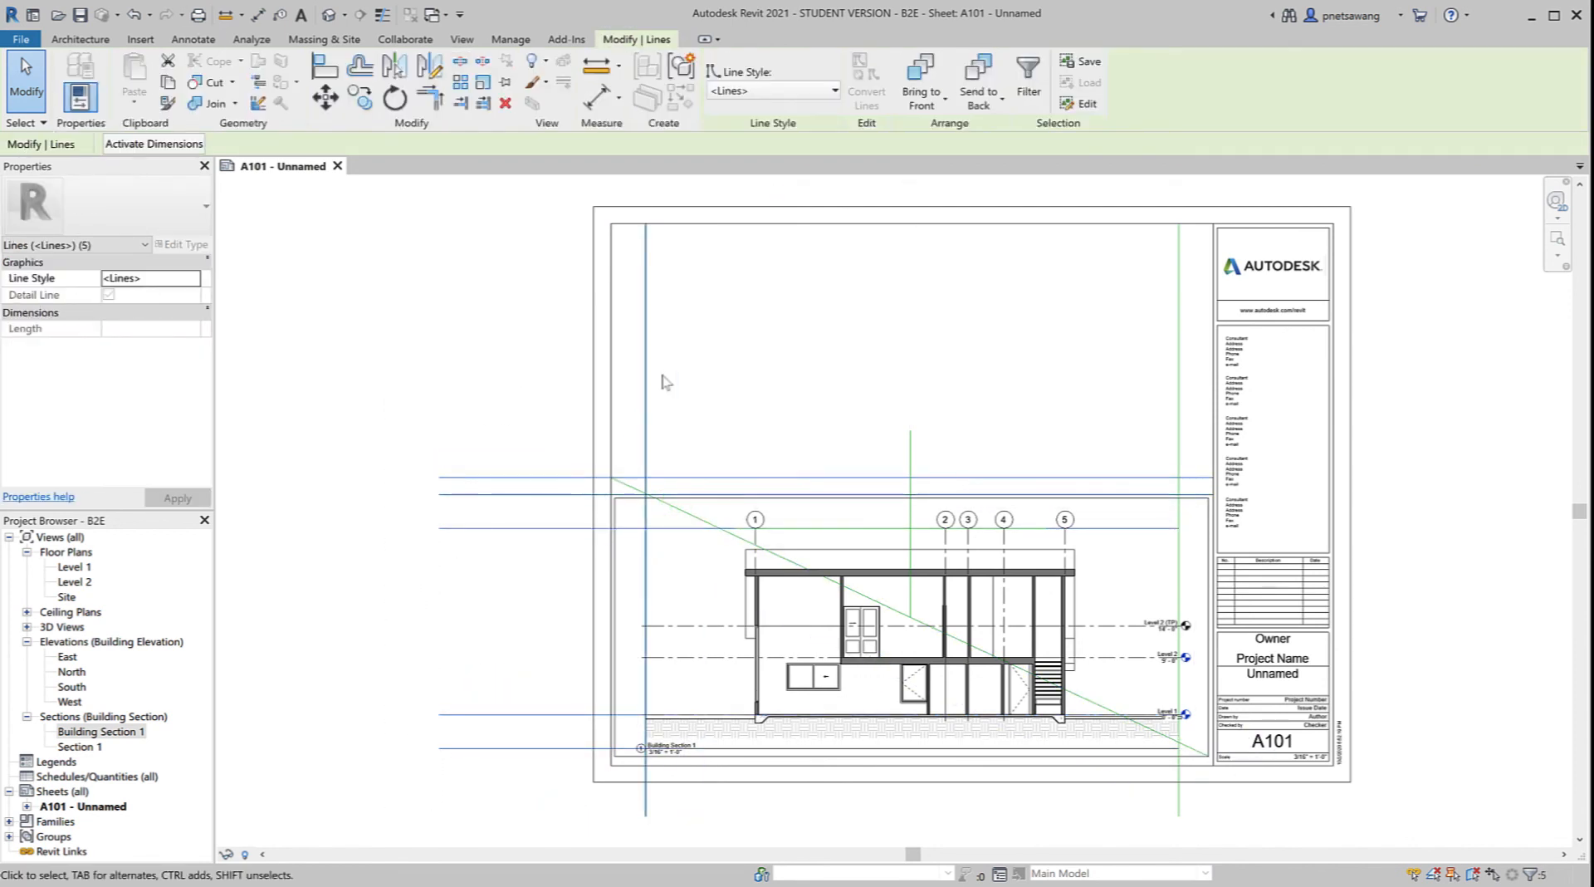
{"action": "left_click", "coordinate": [692, 515], "text": "ctrl"}
{"action": "left_click", "coordinate": [912, 444], "text": "ctrl"}
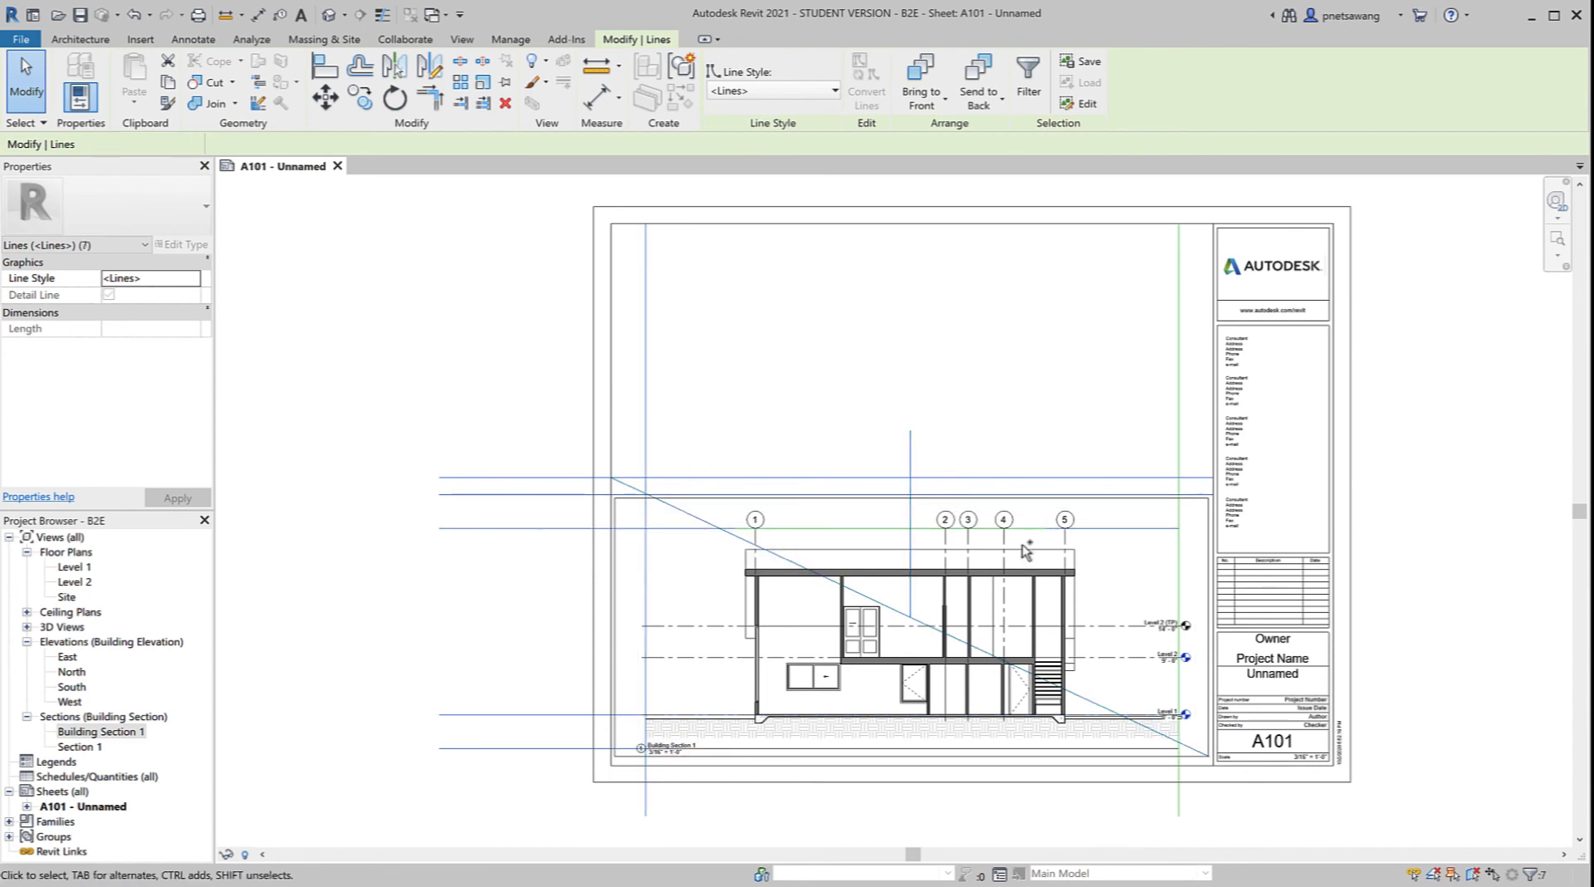
{"action": "left_click", "coordinate": [1179, 787], "text": "ctrl"}
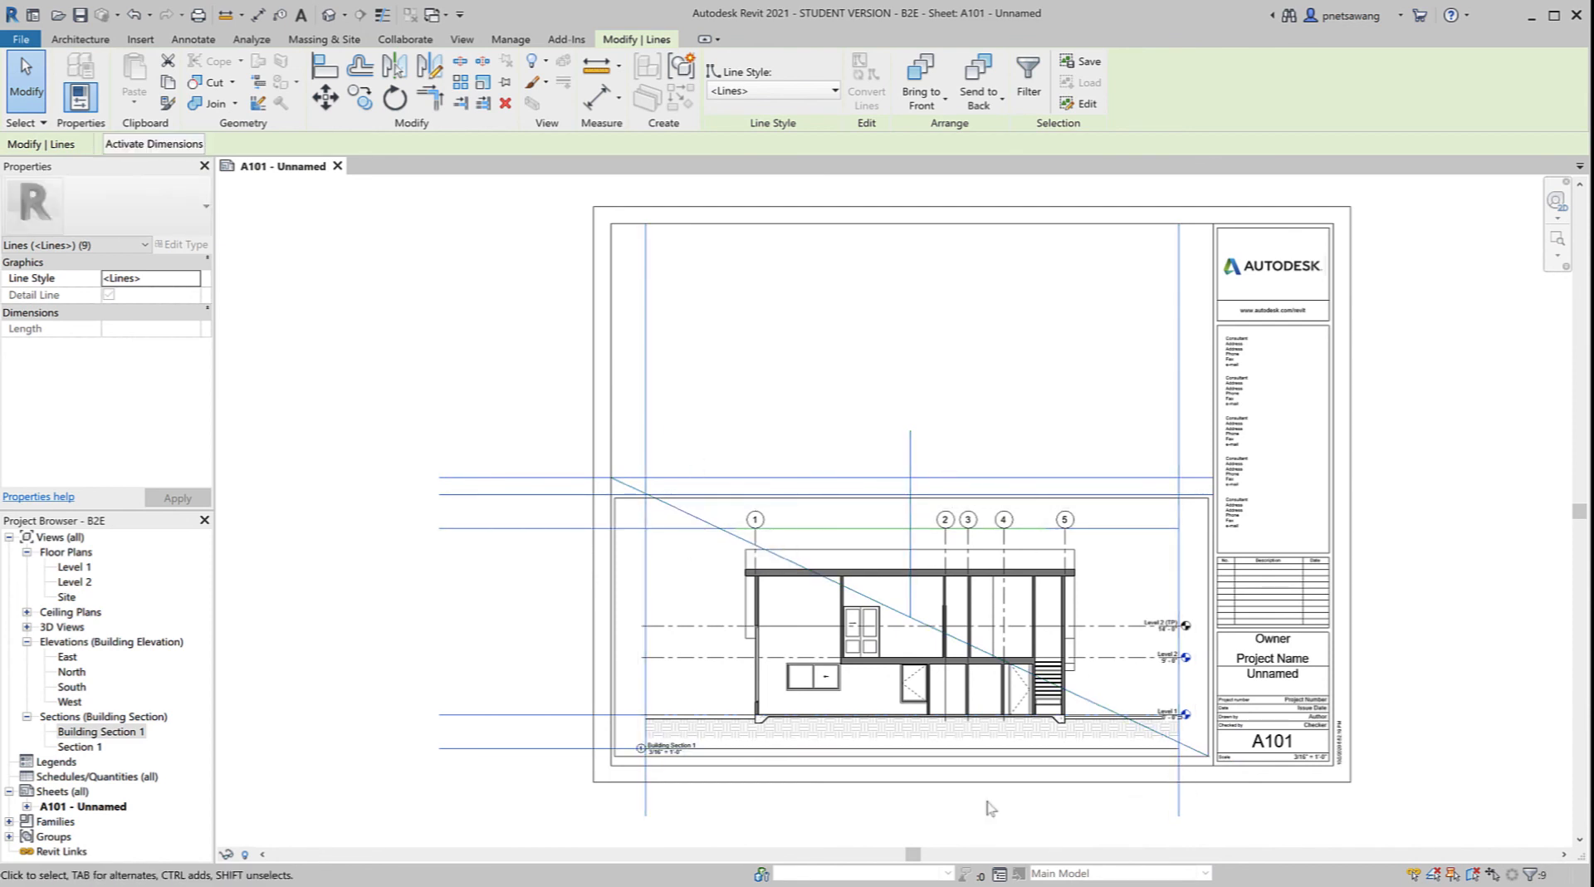
{"action": "left_click", "coordinate": [168, 82]}
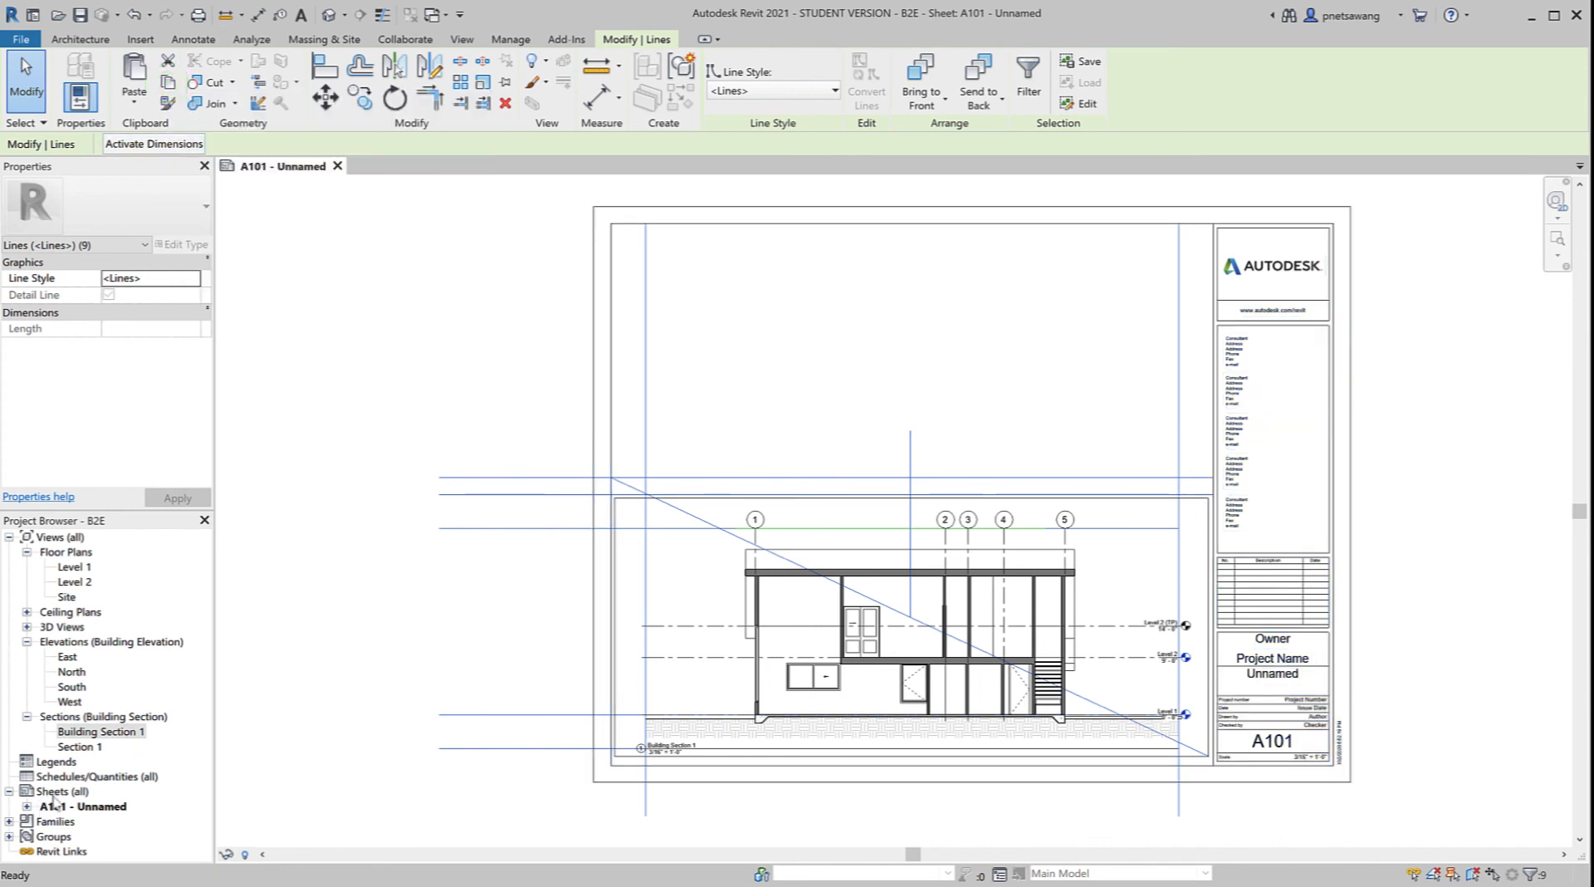
Step: Create a new sheet using the C 17 x 22 Horizontal titleblock
{"action": "right_click", "coordinate": [54, 793]}
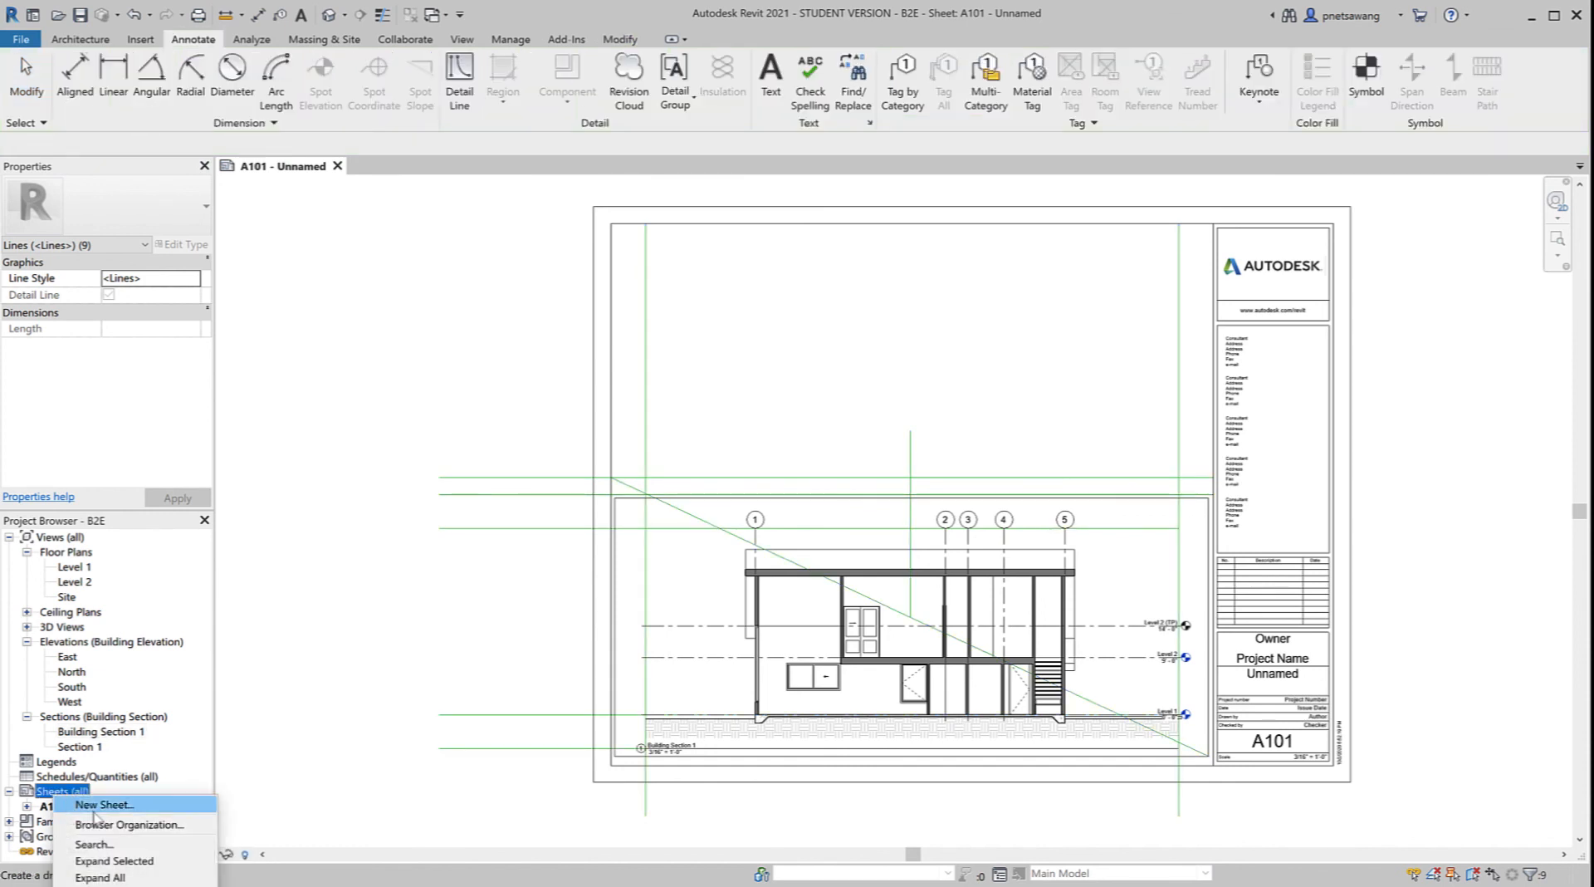
{"action": "left_click", "coordinate": [91, 805]}
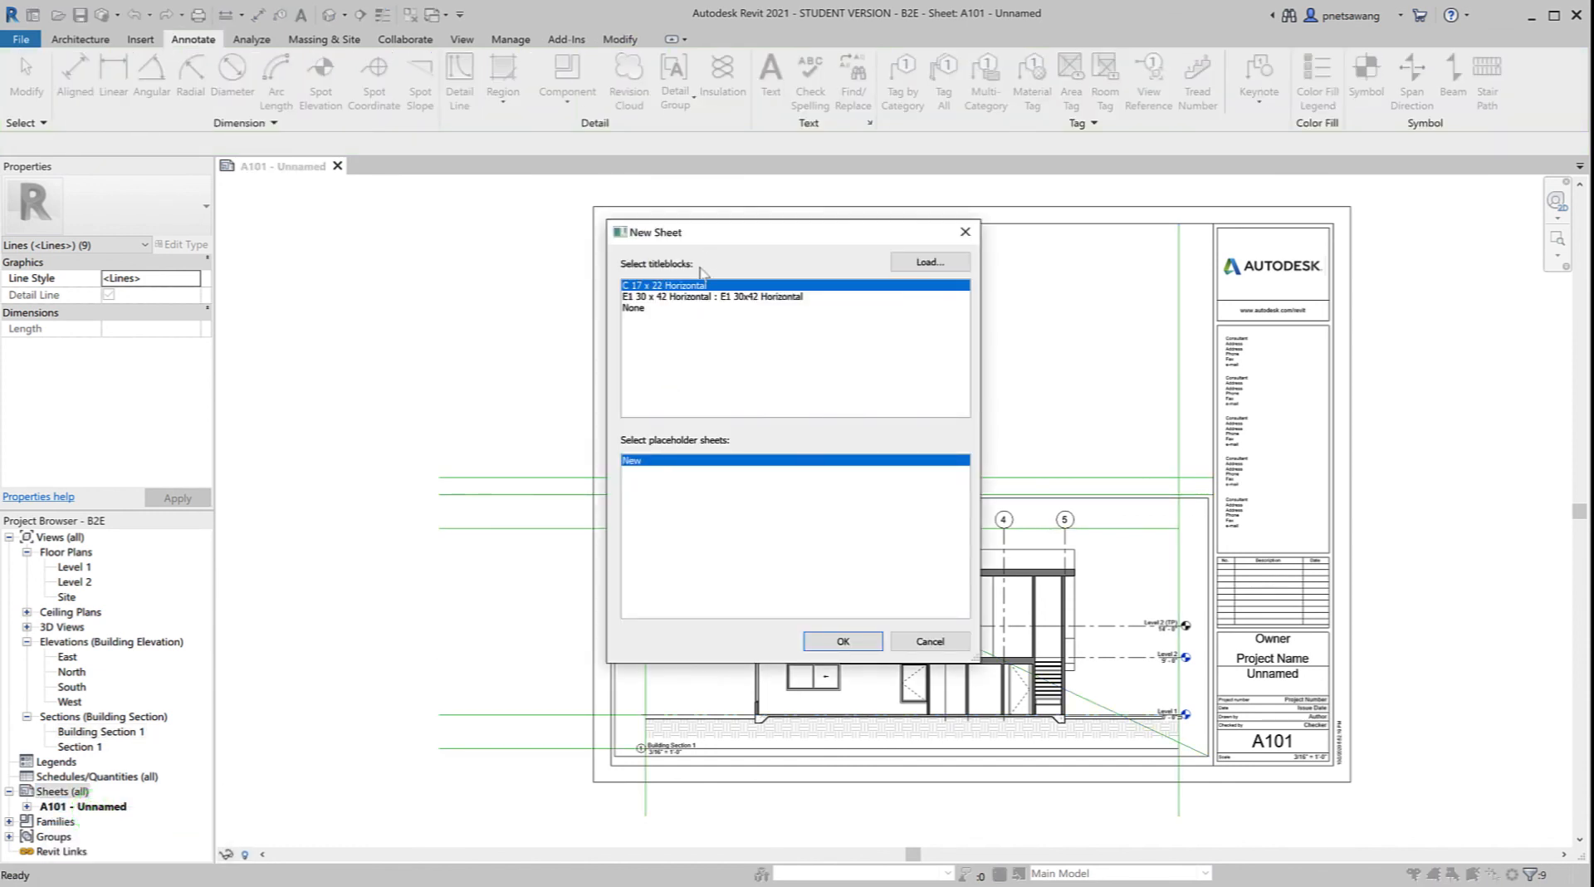
{"action": "left_click", "coordinate": [842, 640]}
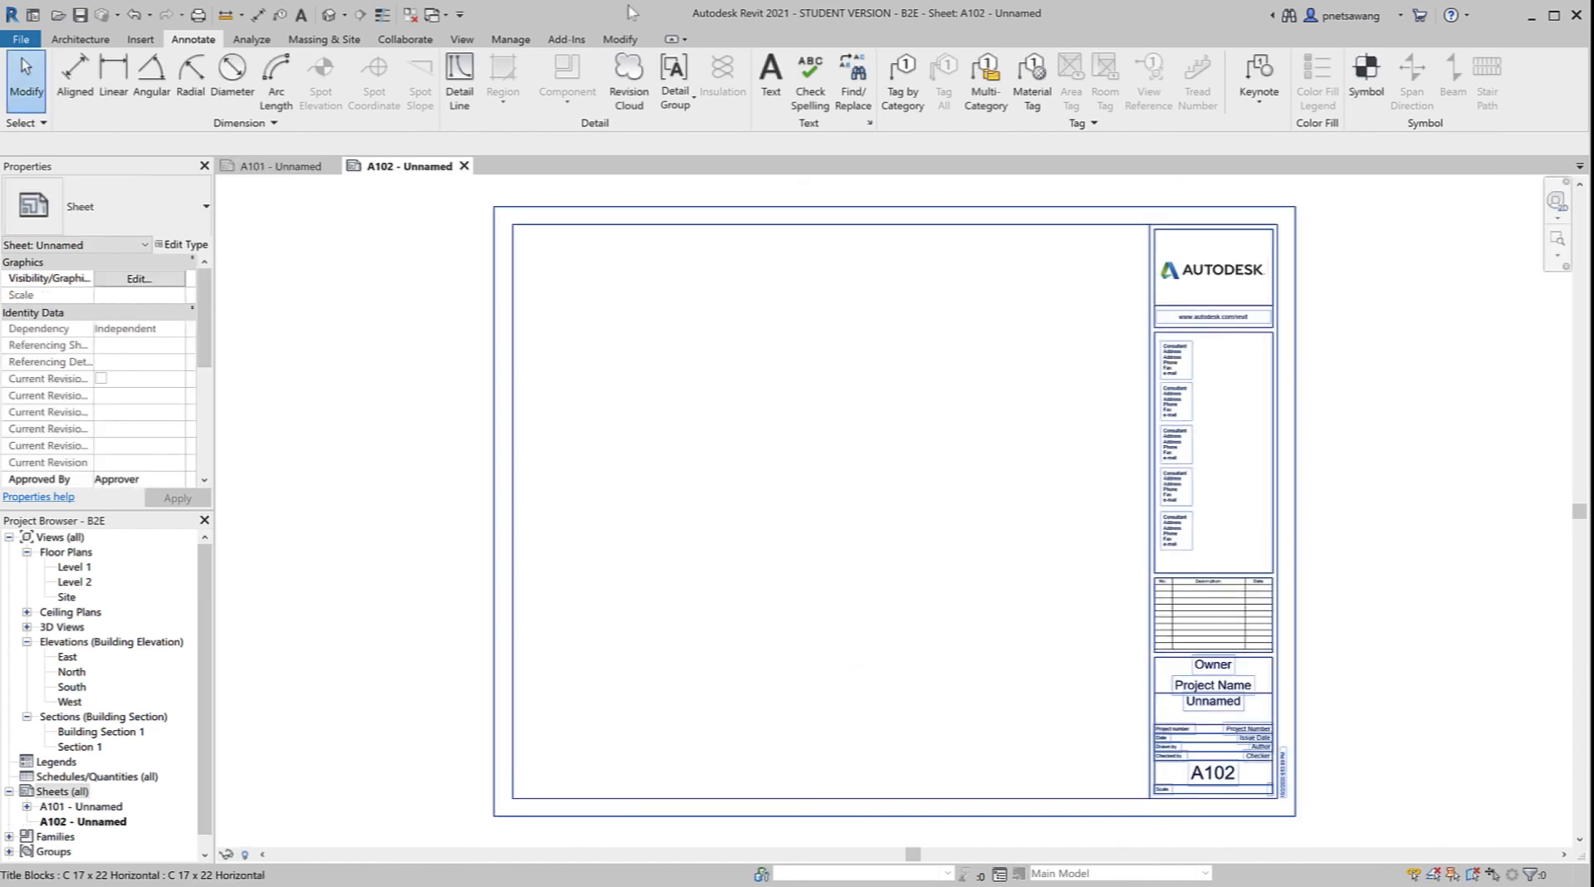
Step: Paste the copied guide lines onto sheet A102 aligned to the same place, and deselect them
{"action": "left_click", "coordinate": [620, 40]}
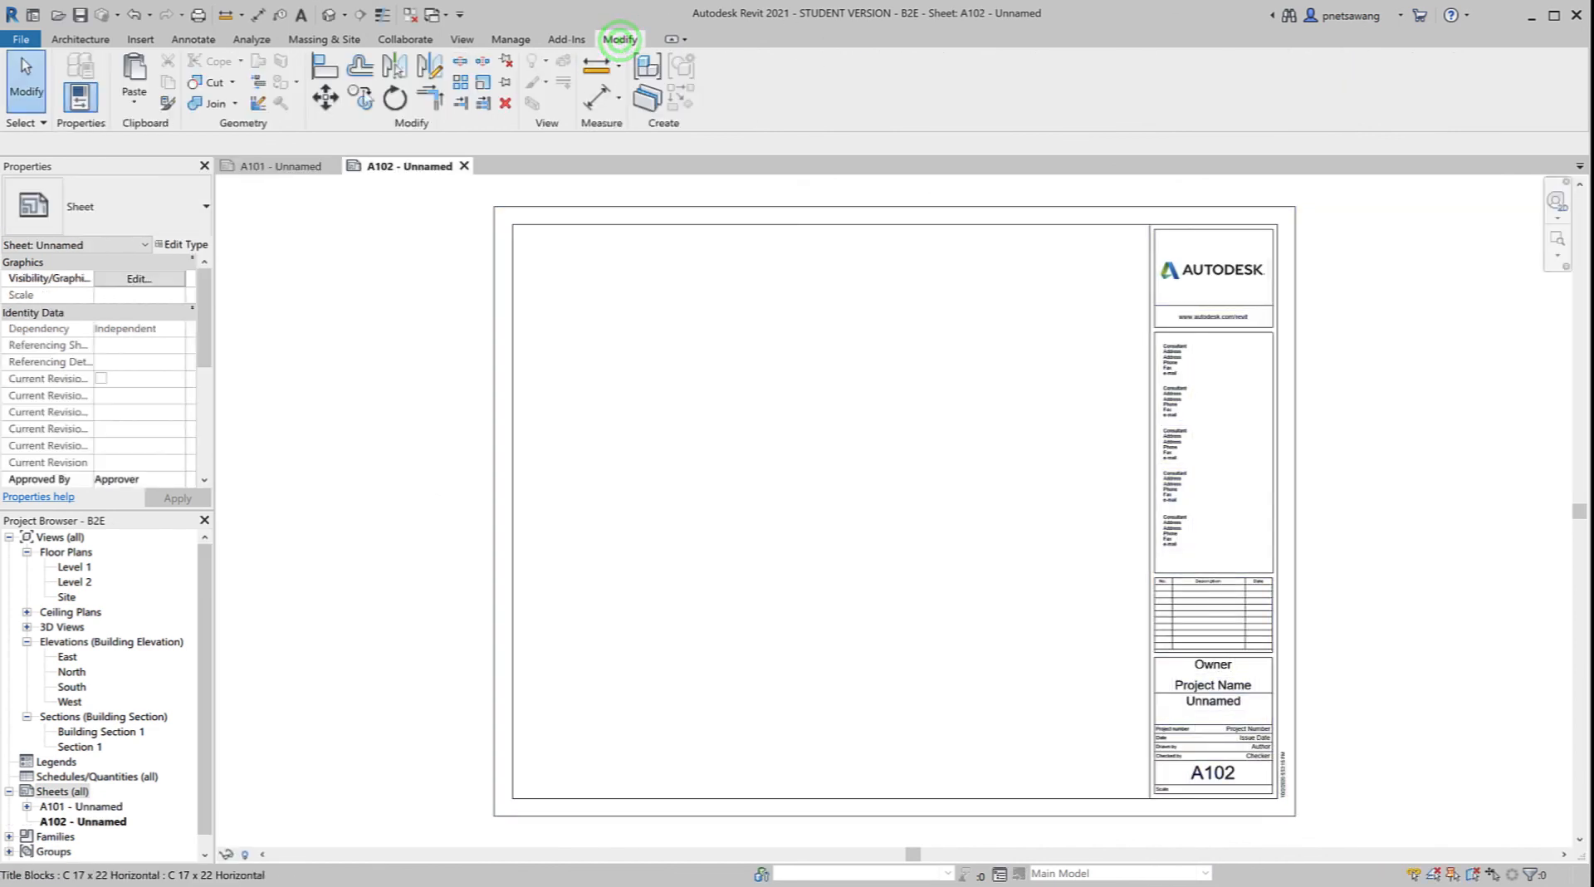
{"action": "left_click", "coordinate": [134, 102]}
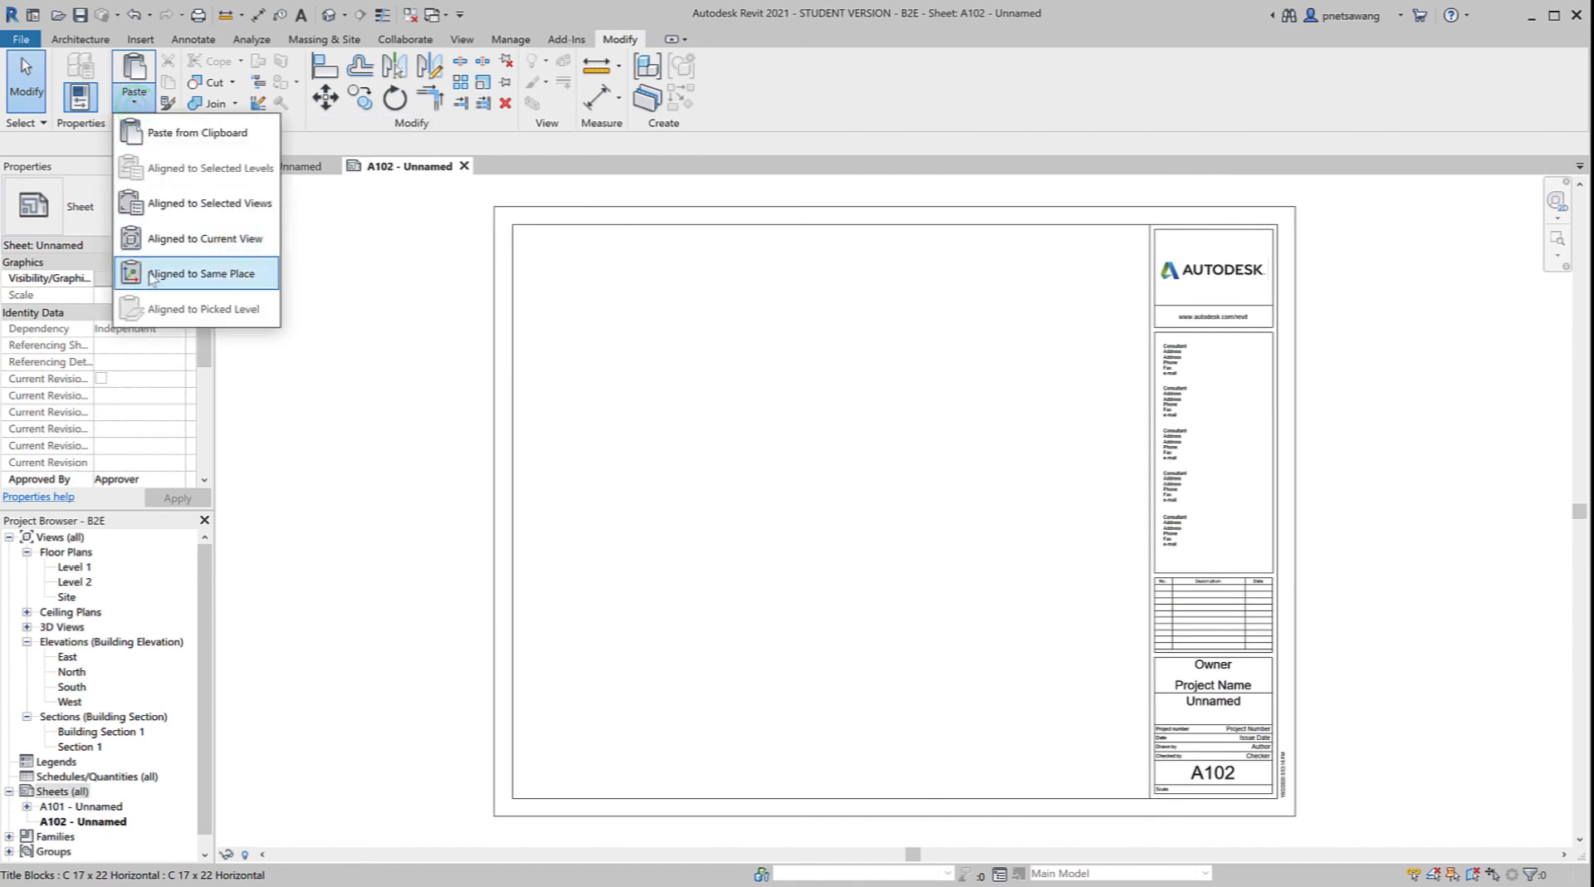
{"action": "left_click", "coordinate": [152, 275]}
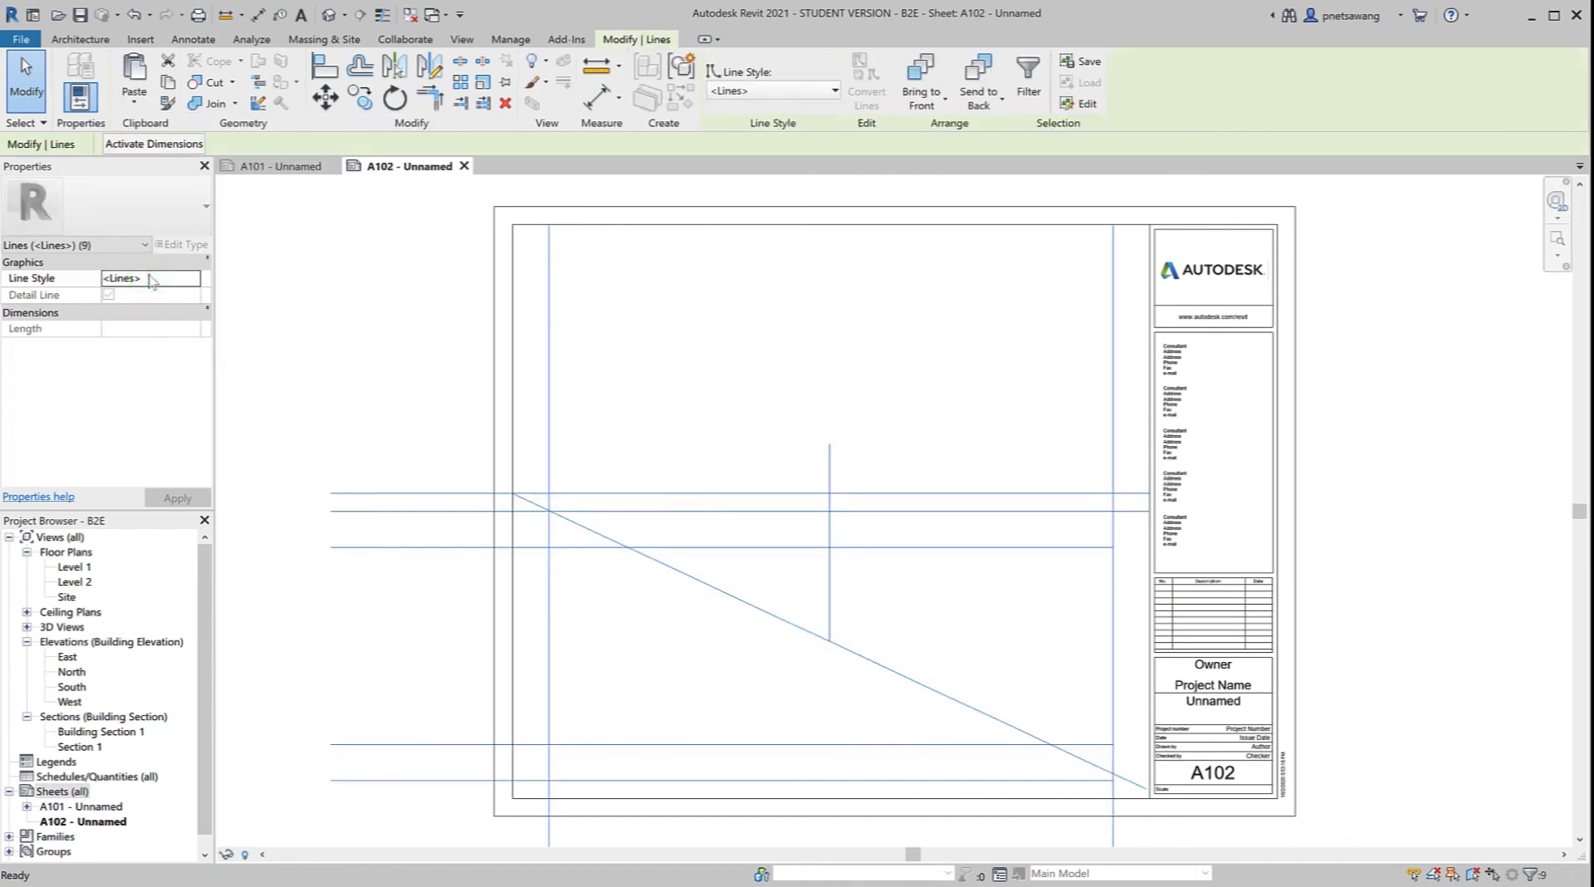
{"action": "left_click", "coordinate": [402, 304]}
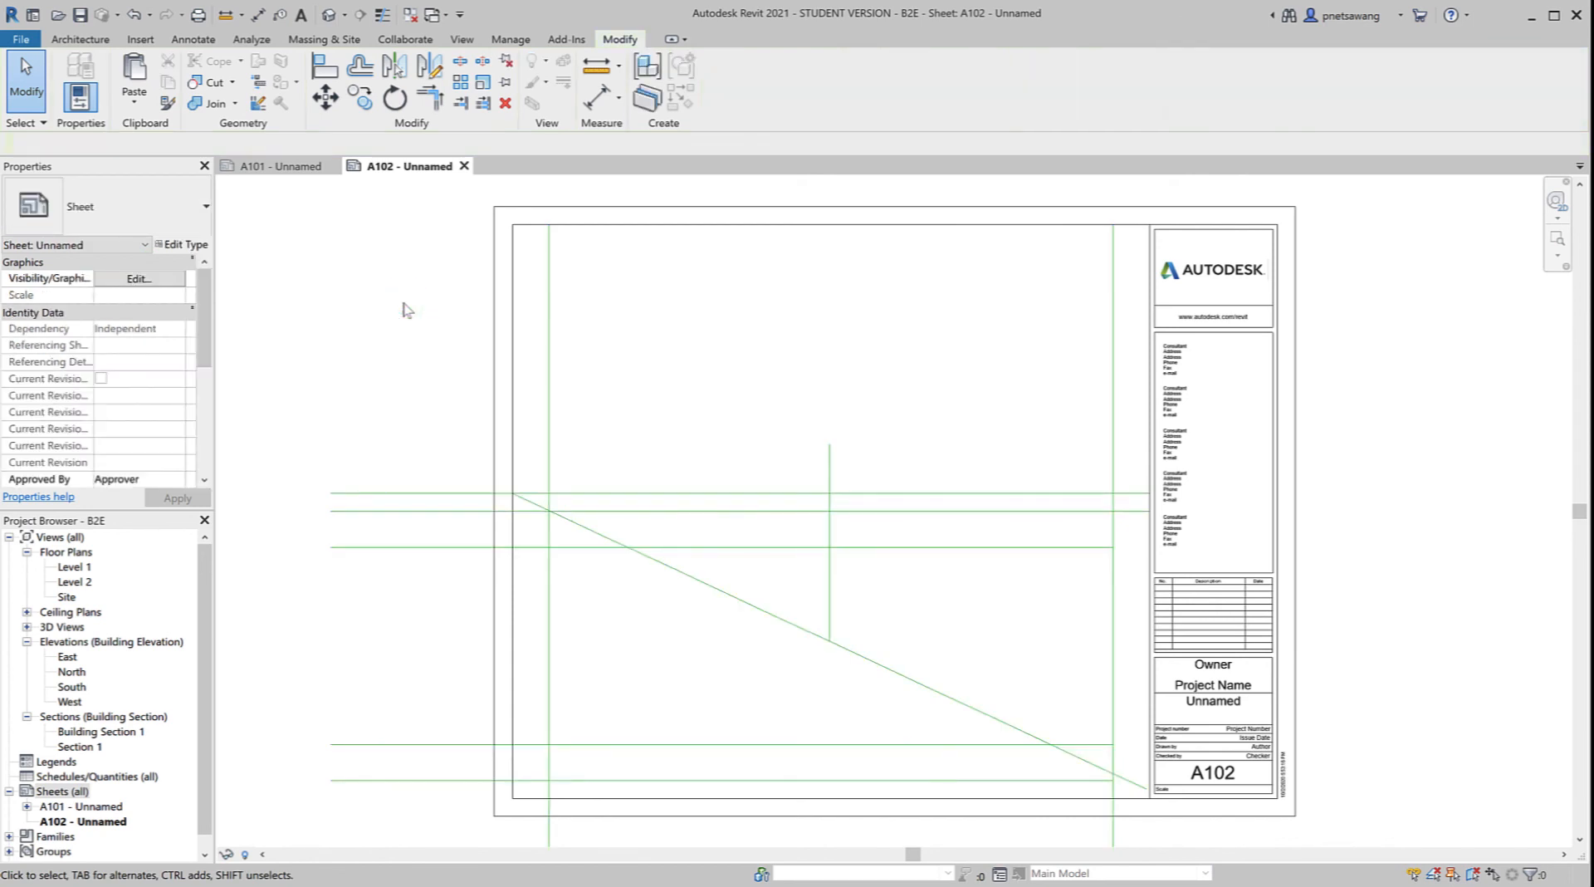